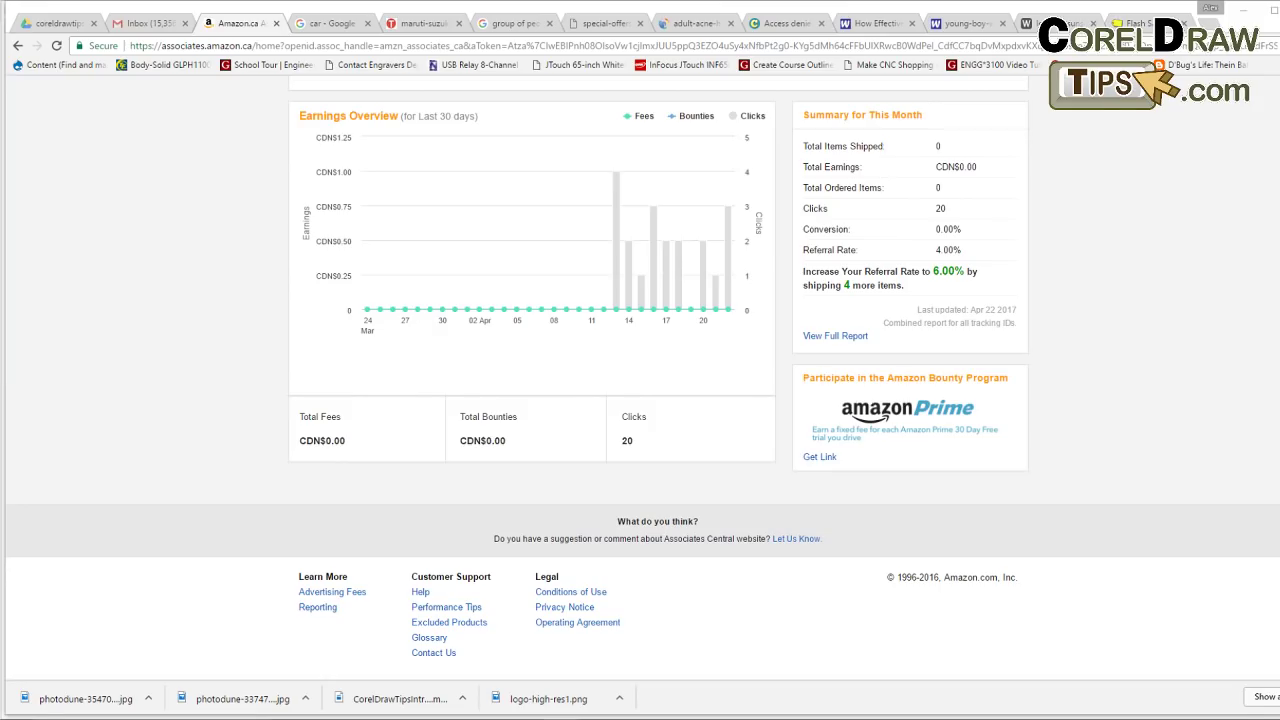
Switch to CorelDRAW and show the title page of the Untitled-2 document fitted to the window
{"action": "mouse_move", "coordinate": [540, 712]}
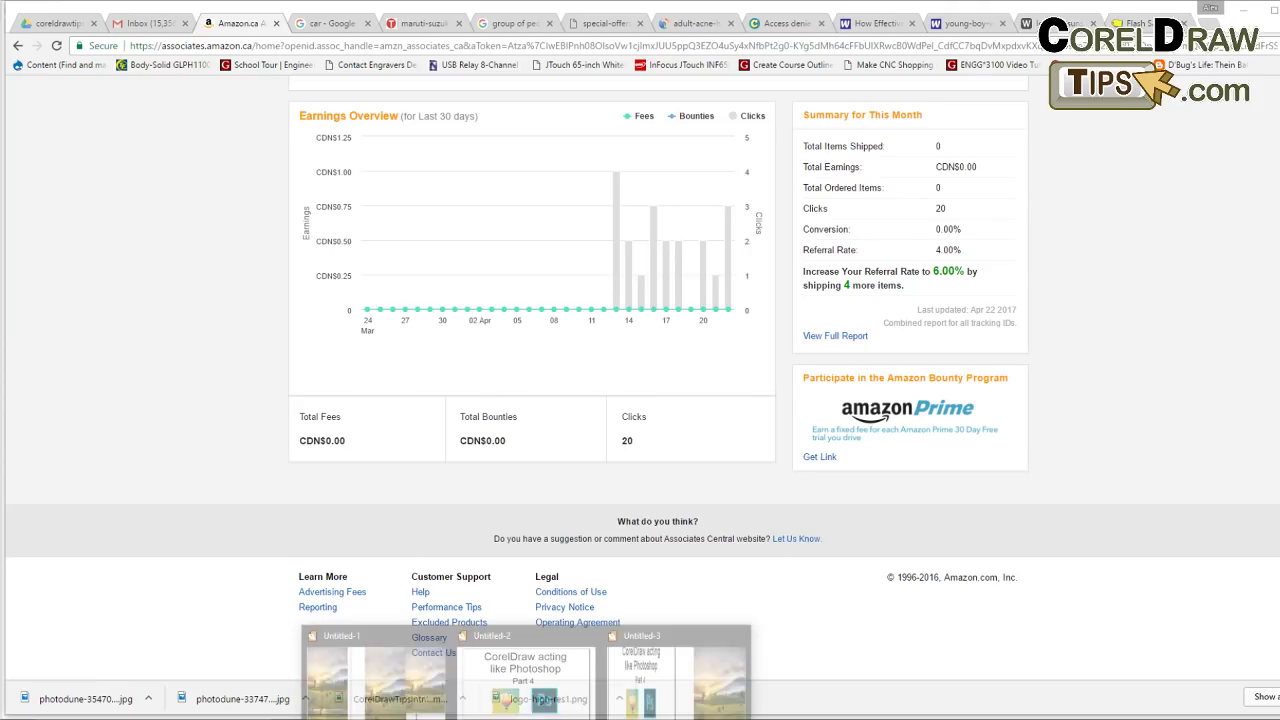
{"action": "left_click", "coordinate": [575, 697]}
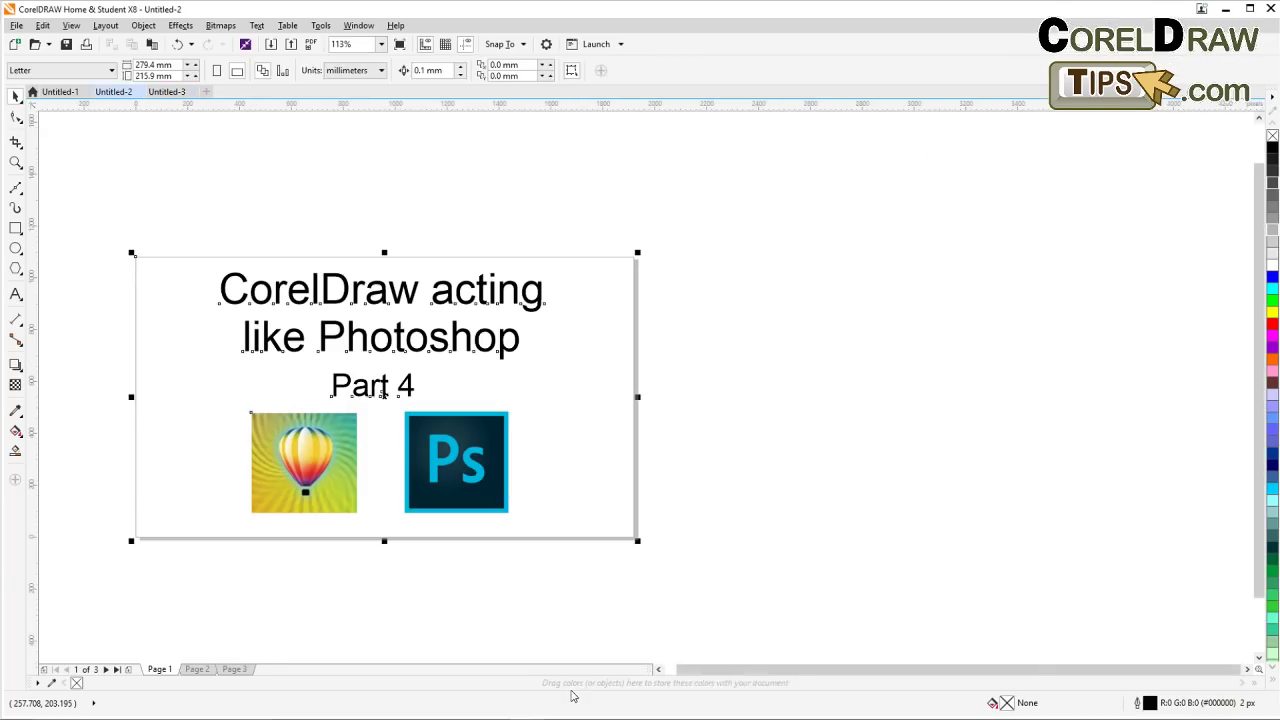
{"action": "left_click", "coordinate": [848, 578]}
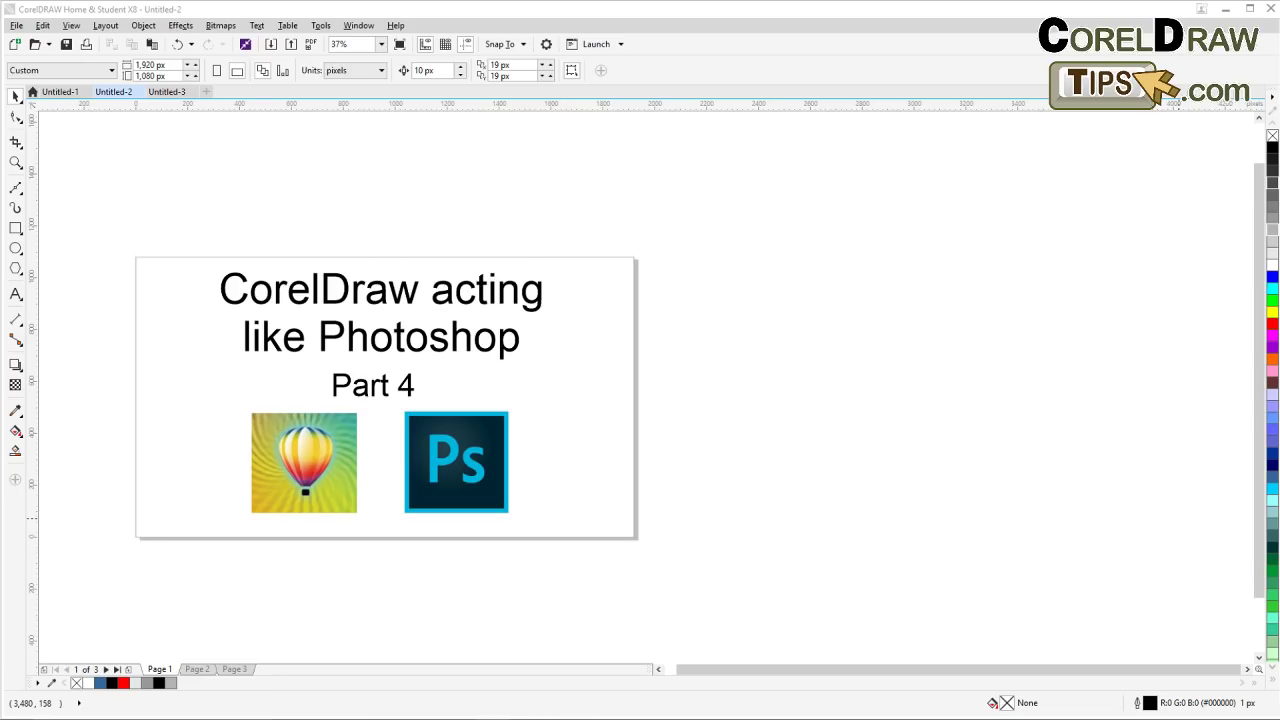
{"action": "key", "text": "shift+F4"}
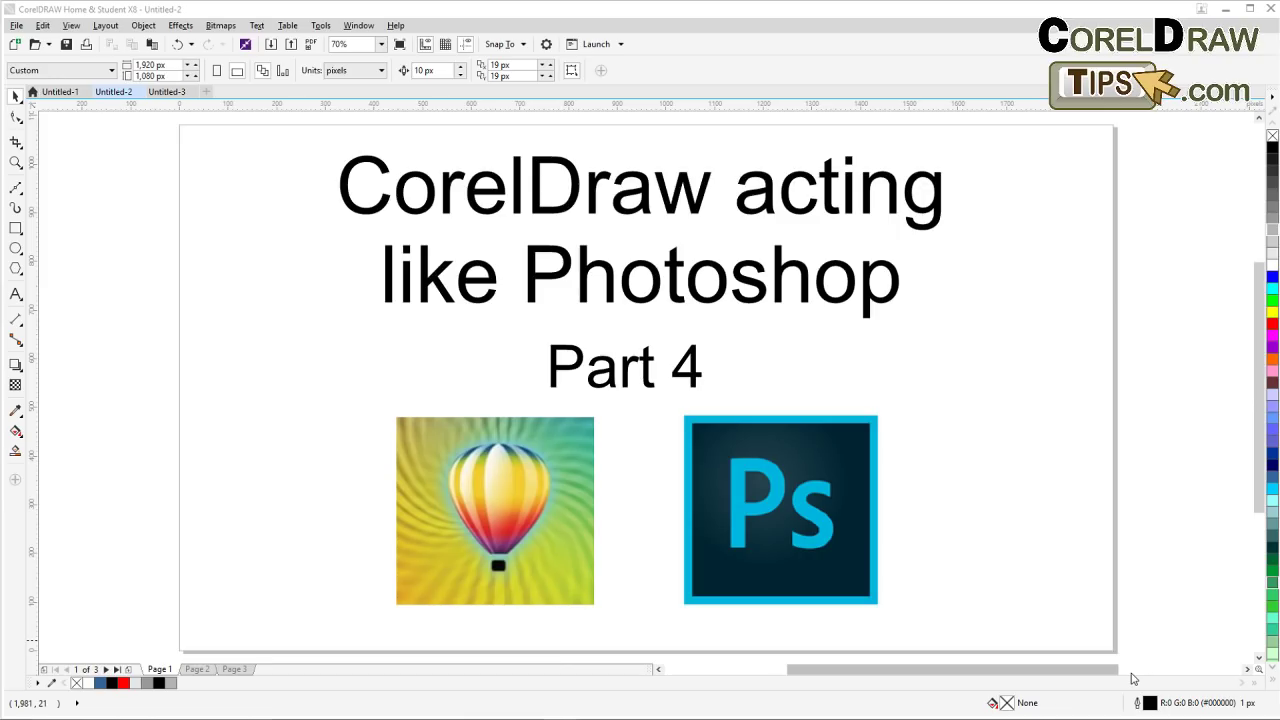
Open page 2 of the Untitled-3 document and inspect the griffin statue photo up close
{"action": "left_click", "coordinate": [168, 92]}
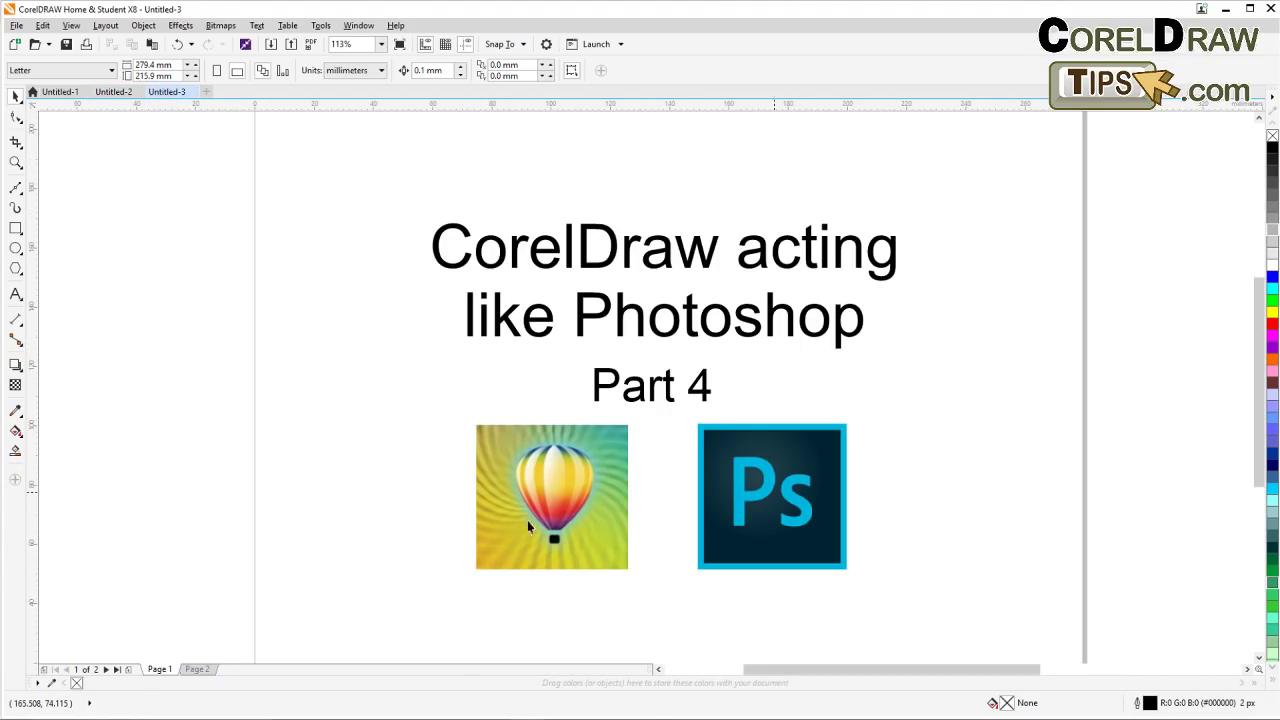
{"action": "left_click", "coordinate": [209, 673]}
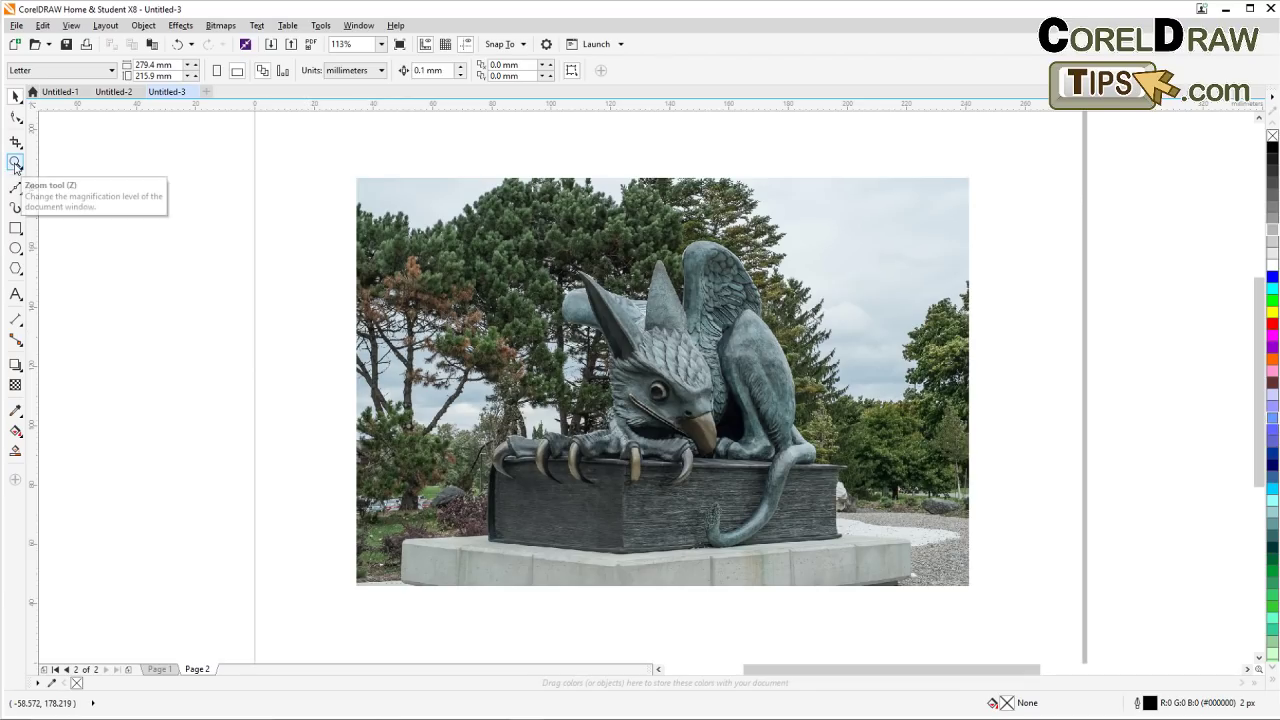
{"action": "left_click", "coordinate": [434, 342]}
{"action": "scroll", "coordinate": [688, 420], "scroll_direction": "up", "scroll_amount": 2}
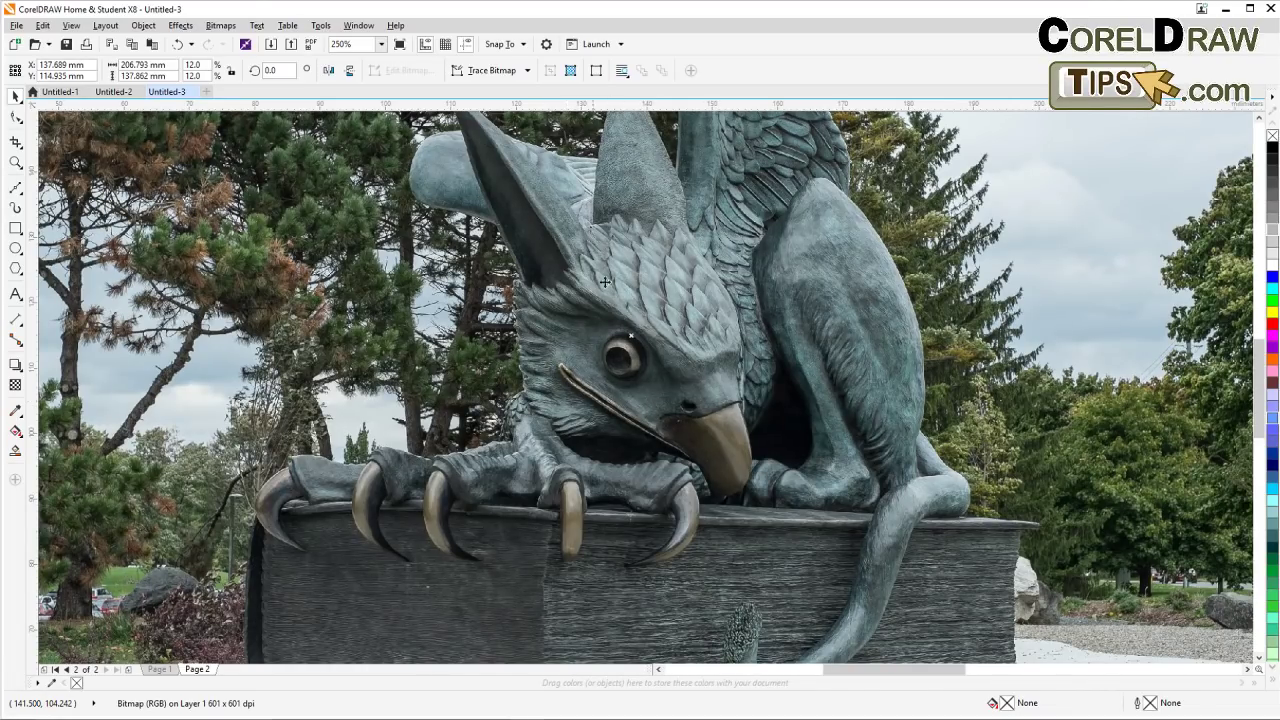
{"action": "scroll", "coordinate": [532, 356], "scroll_direction": "down", "scroll_amount": 2}
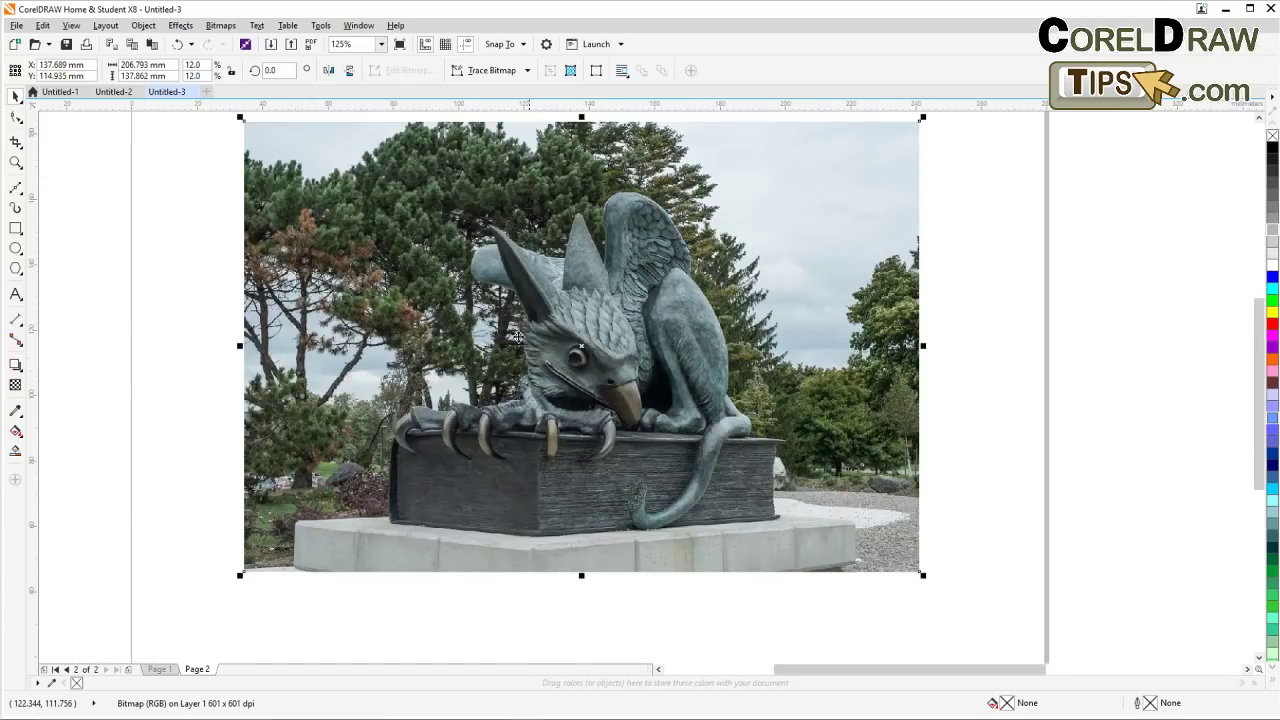
{"action": "left_click", "coordinate": [129, 345]}
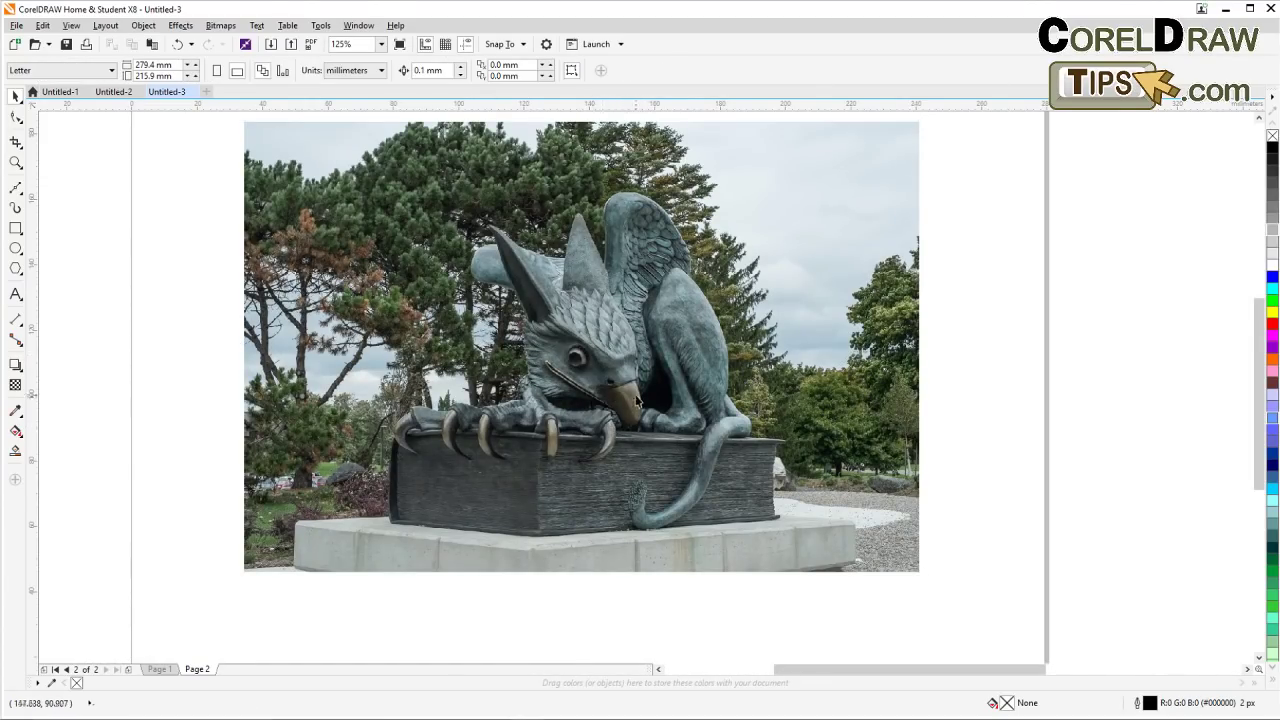
{"action": "scroll", "coordinate": [638, 402], "scroll_direction": "up", "scroll_amount": 2}
{"action": "left_click_drag", "start_coordinate": [617, 387], "coordinate": [612, 486]}
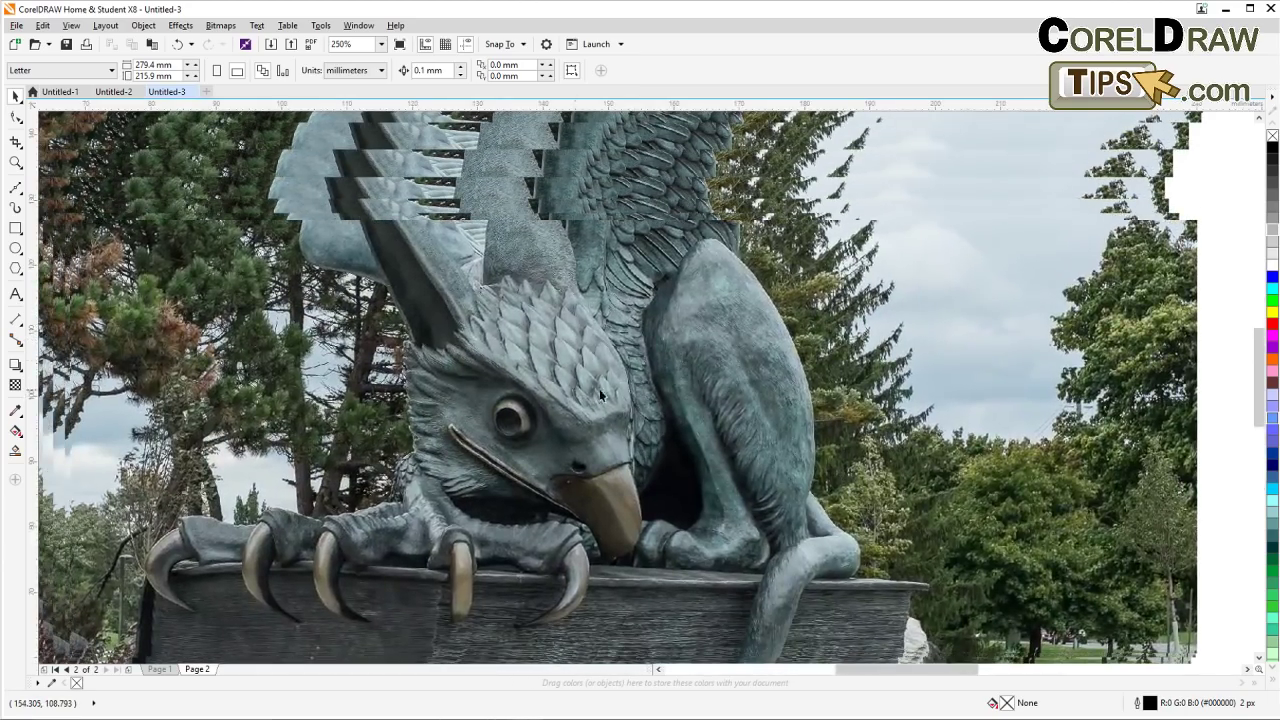
{"action": "scroll", "coordinate": [601, 385], "scroll_direction": "down", "scroll_amount": 2}
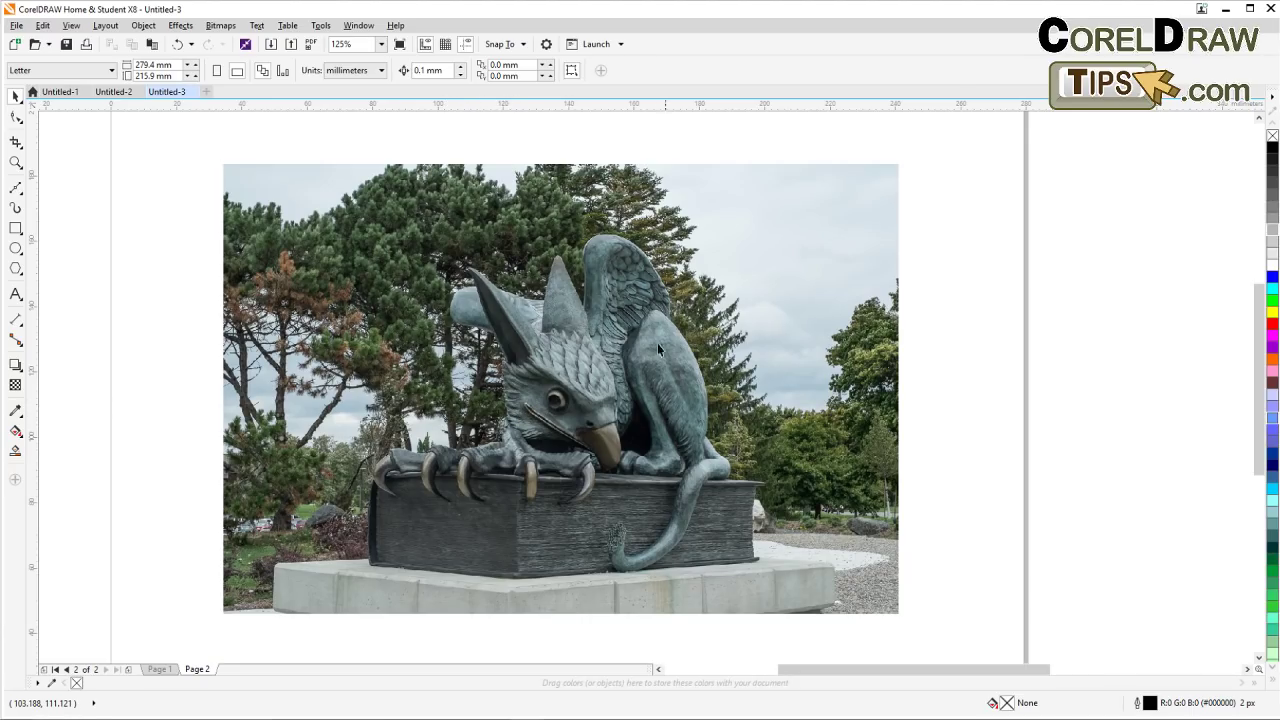
Move the sunset field photo closer to the statue photo, overlapping the page edge, and deselect it
{"action": "left_click_drag", "start_coordinate": [771, 431], "coordinate": [535, 430]}
{"action": "scroll", "coordinate": [751, 429], "scroll_direction": "down", "scroll_amount": 2}
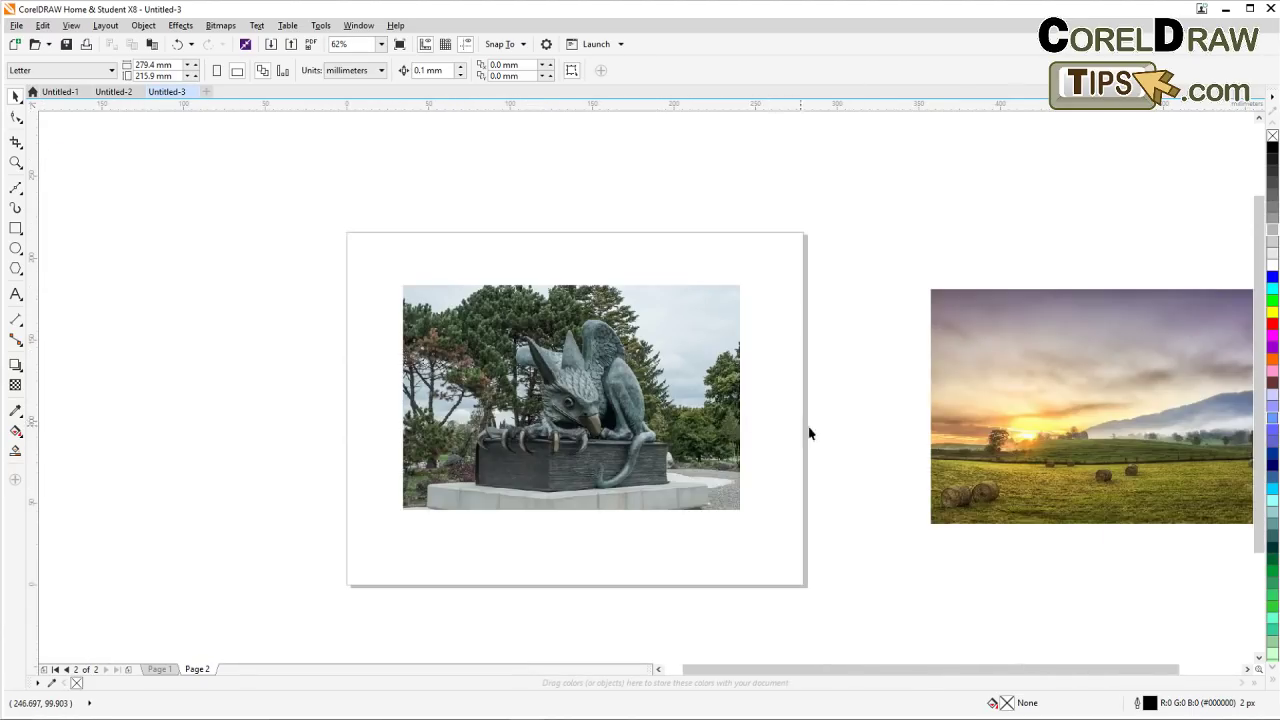
{"action": "left_click_drag", "start_coordinate": [808, 429], "coordinate": [549, 409]}
{"action": "left_click_drag", "start_coordinate": [729, 416], "coordinate": [576, 413]}
{"action": "key", "text": "Escape"}
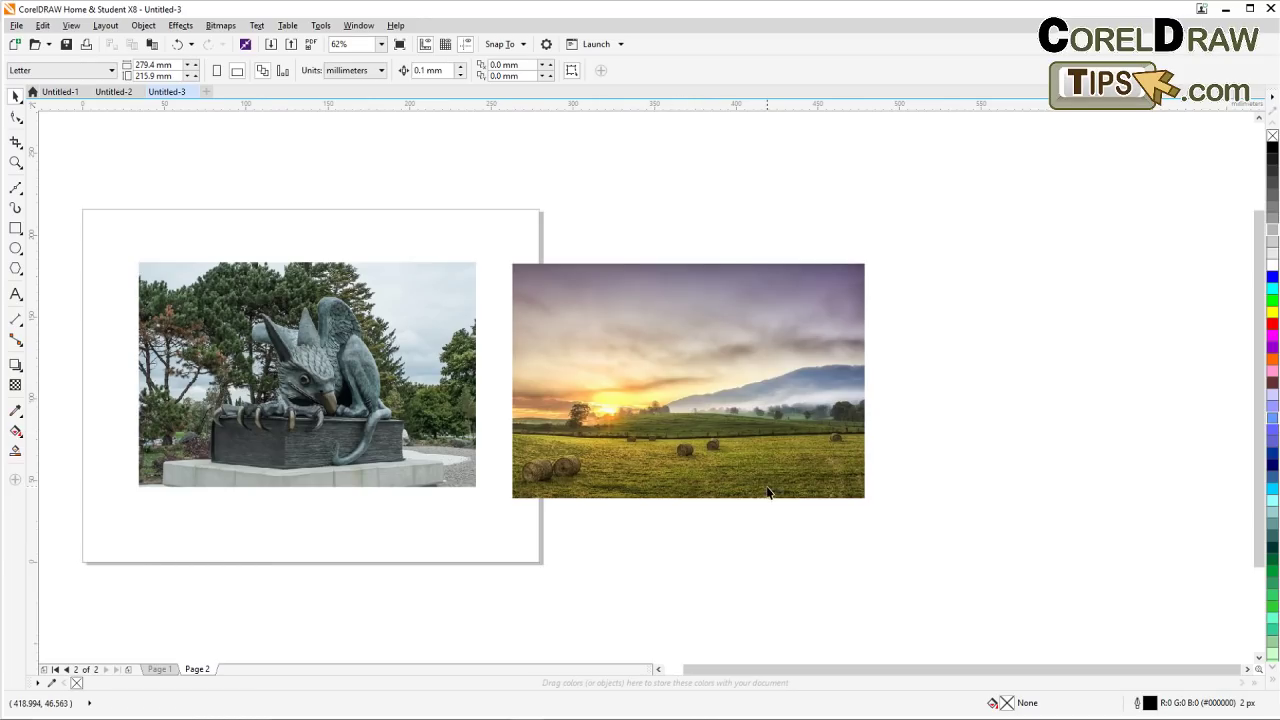
Examine the two photos side by side and the statue photo at a closer zoom
{"action": "left_click_drag", "start_coordinate": [434, 562], "coordinate": [468, 562]}
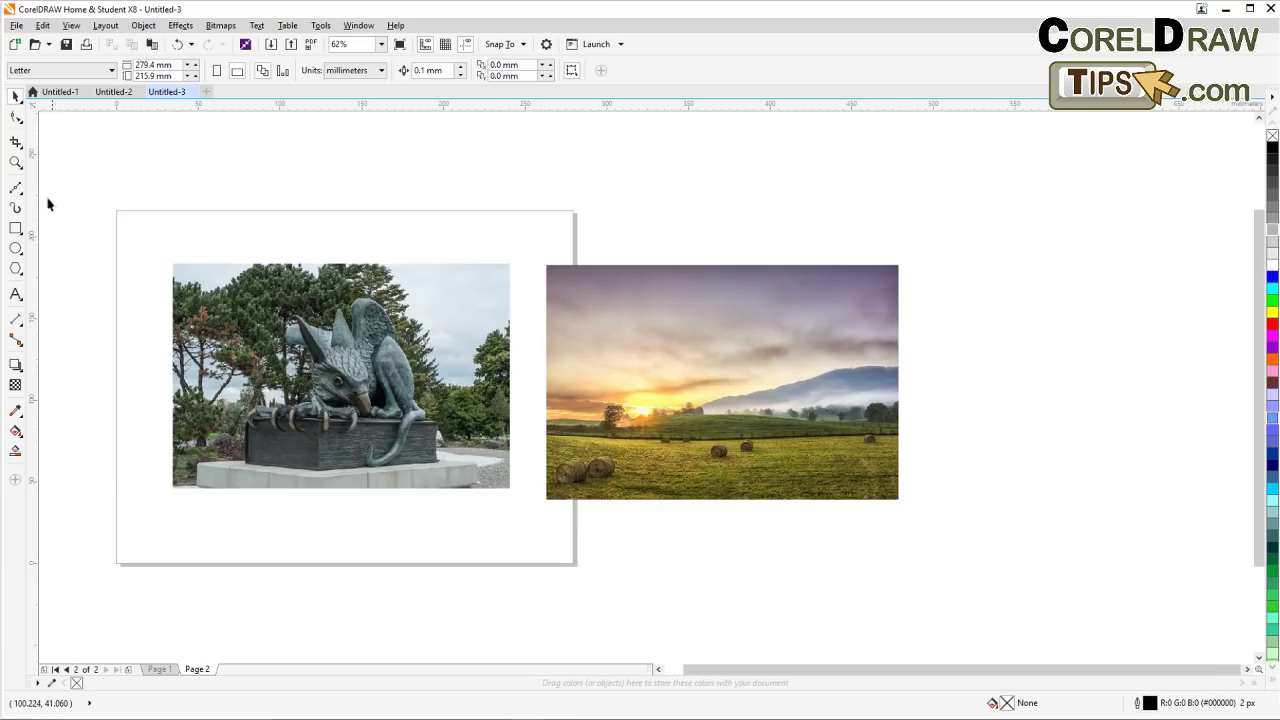
{"action": "left_click", "coordinate": [15, 162]}
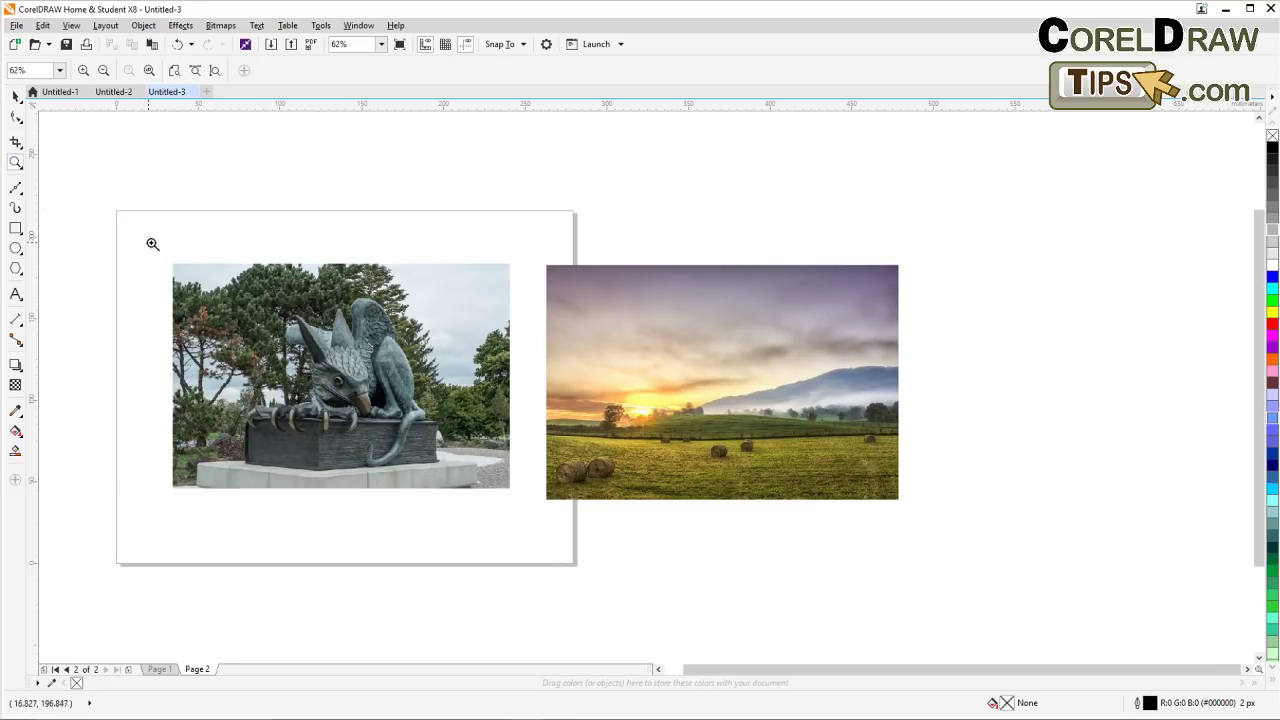
{"action": "left_click_drag", "start_coordinate": [151, 243], "coordinate": [918, 533]}
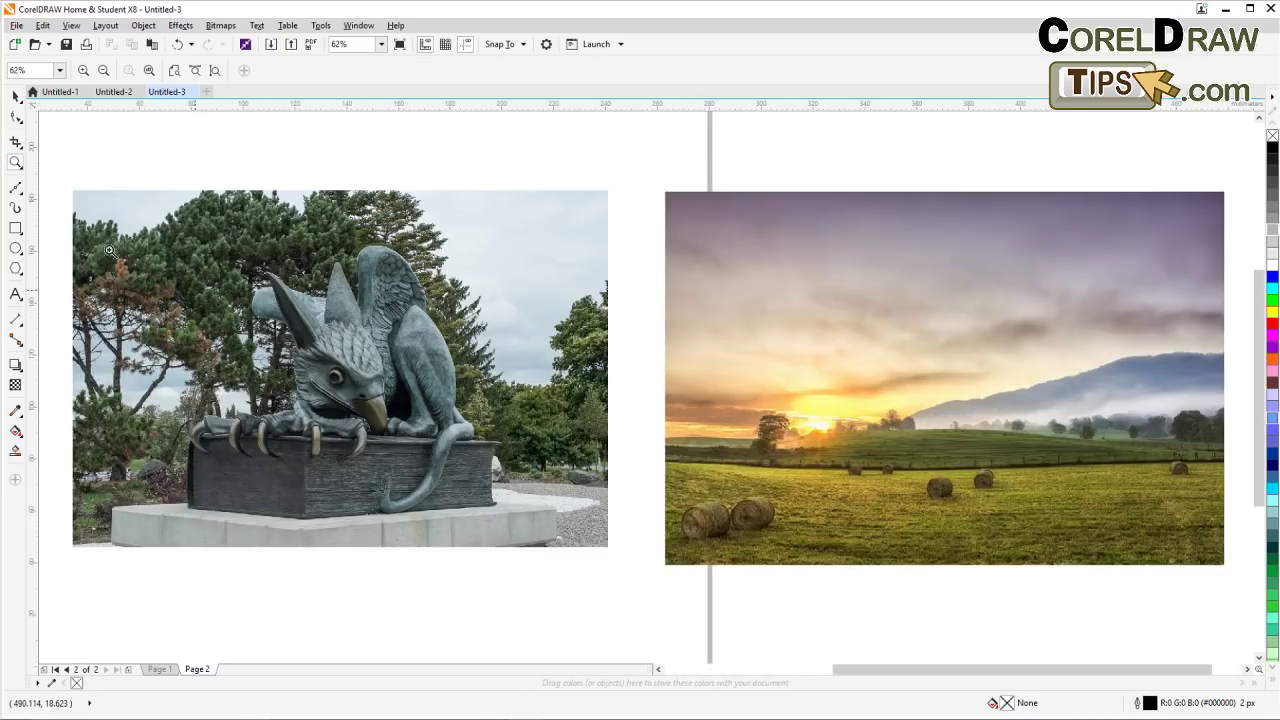
{"action": "left_click_drag", "start_coordinate": [61, 171], "coordinate": [621, 575]}
{"action": "left_click", "coordinate": [15, 95]}
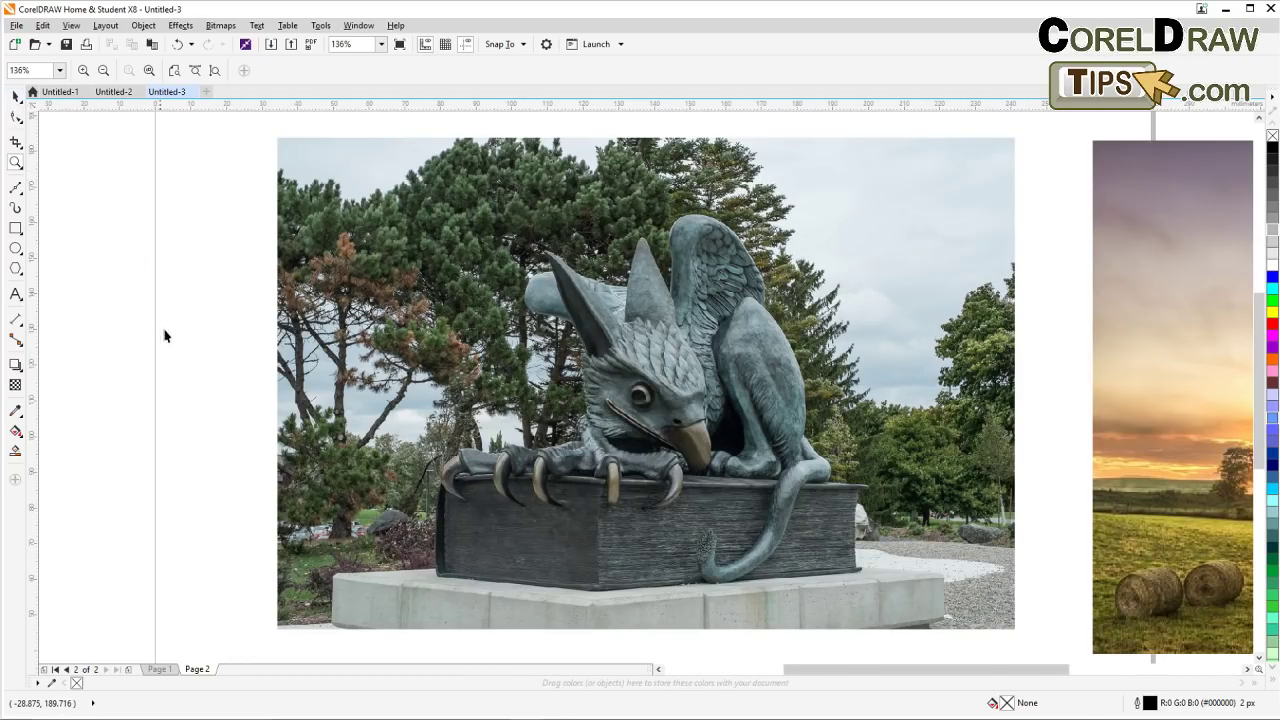
{"action": "left_click_drag", "start_coordinate": [163, 334], "coordinate": [103, 327]}
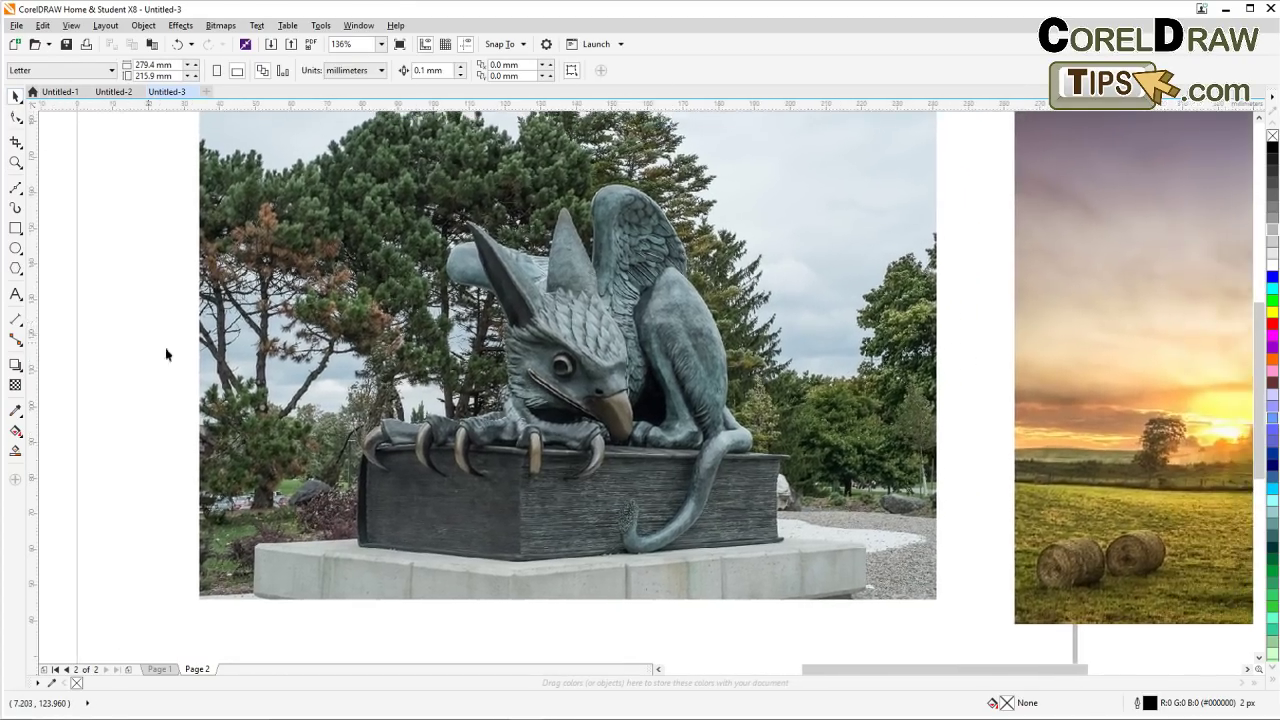
{"action": "left_click_drag", "start_coordinate": [191, 353], "coordinate": [168, 368]}
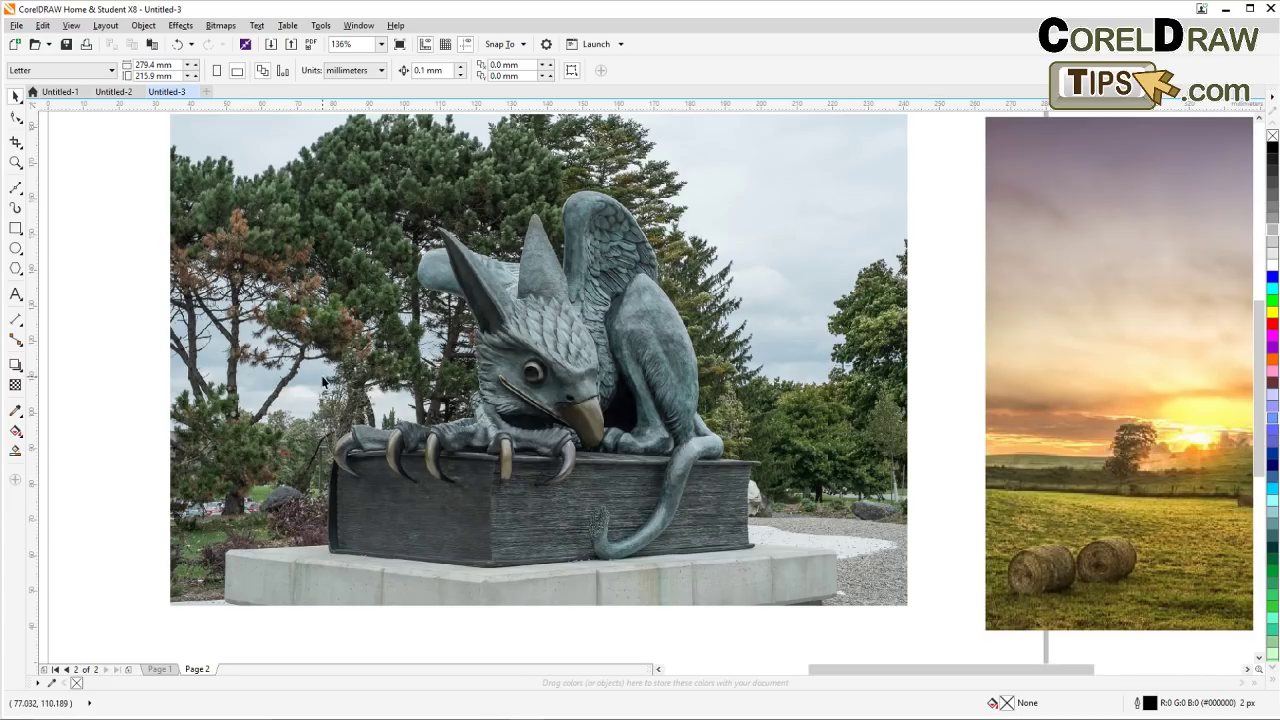
Set the document view mode to Simple Wireframe and check how clearly the statue's edges show
{"action": "left_click", "coordinate": [71, 27]}
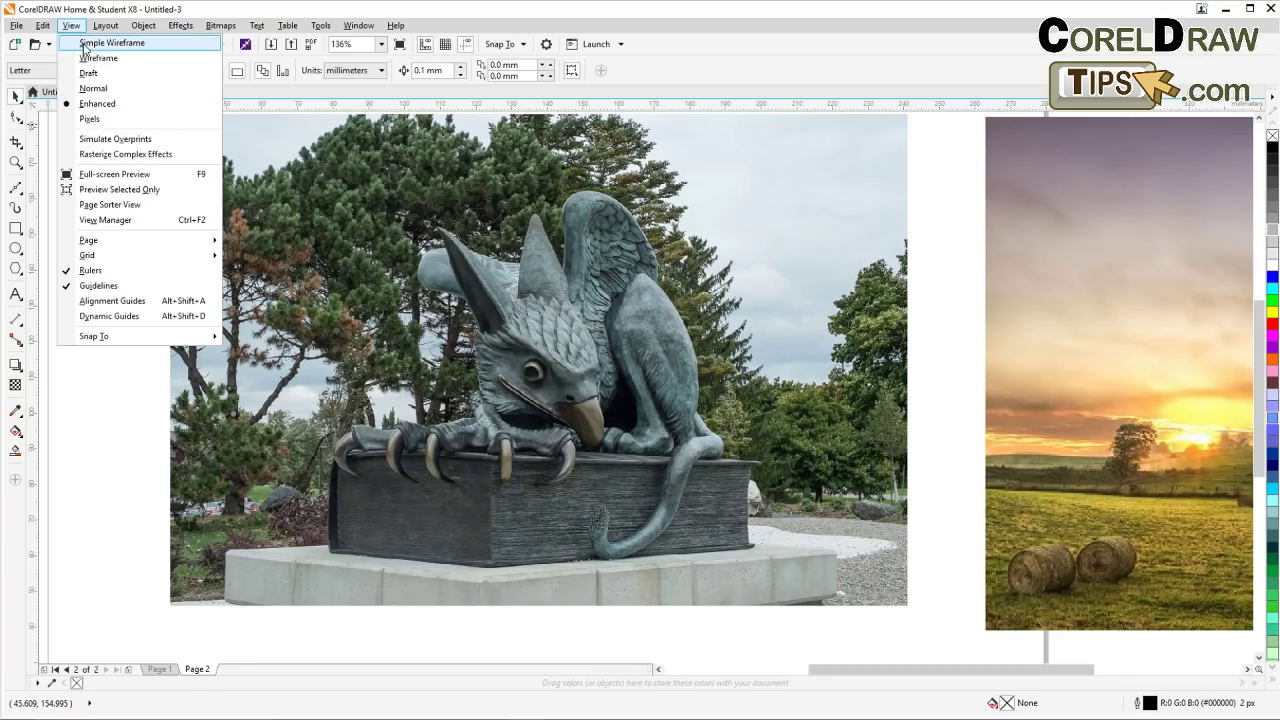
{"action": "left_click", "coordinate": [85, 43]}
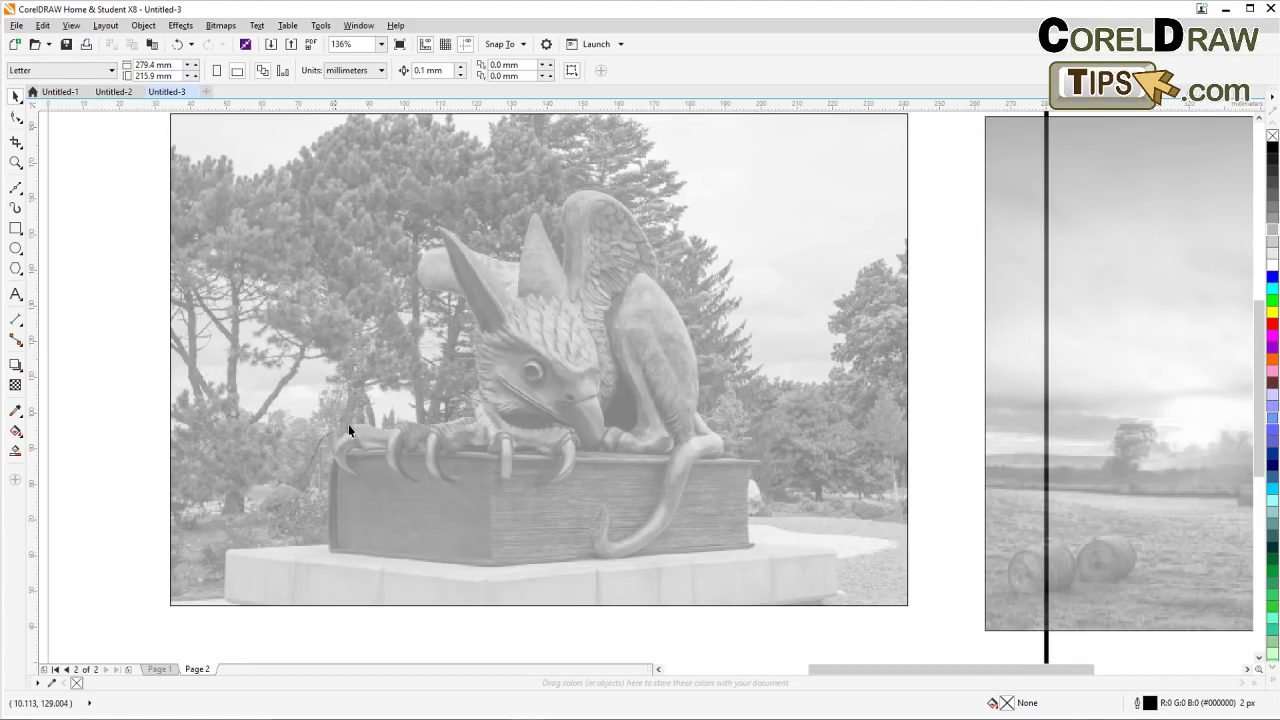
{"action": "scroll", "coordinate": [540, 505], "scroll_direction": "up", "scroll_amount": 2}
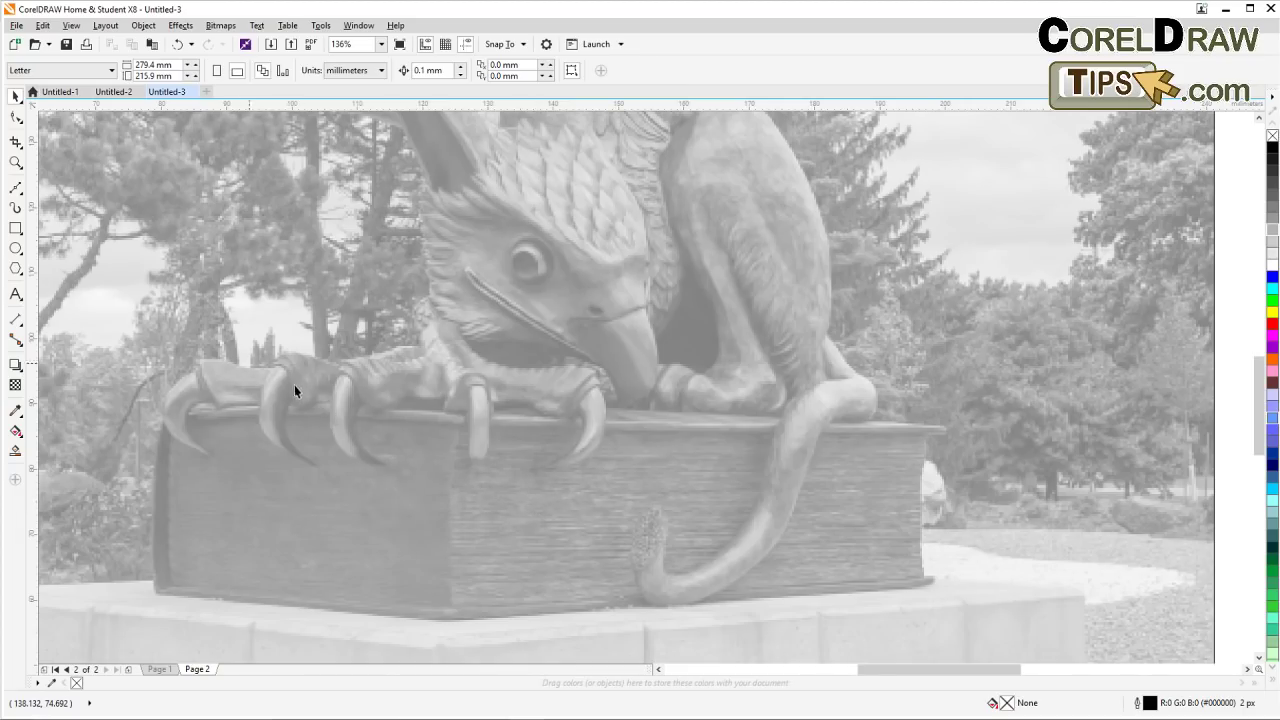
{"action": "scroll", "coordinate": [500, 345], "scroll_direction": "up", "scroll_amount": 3}
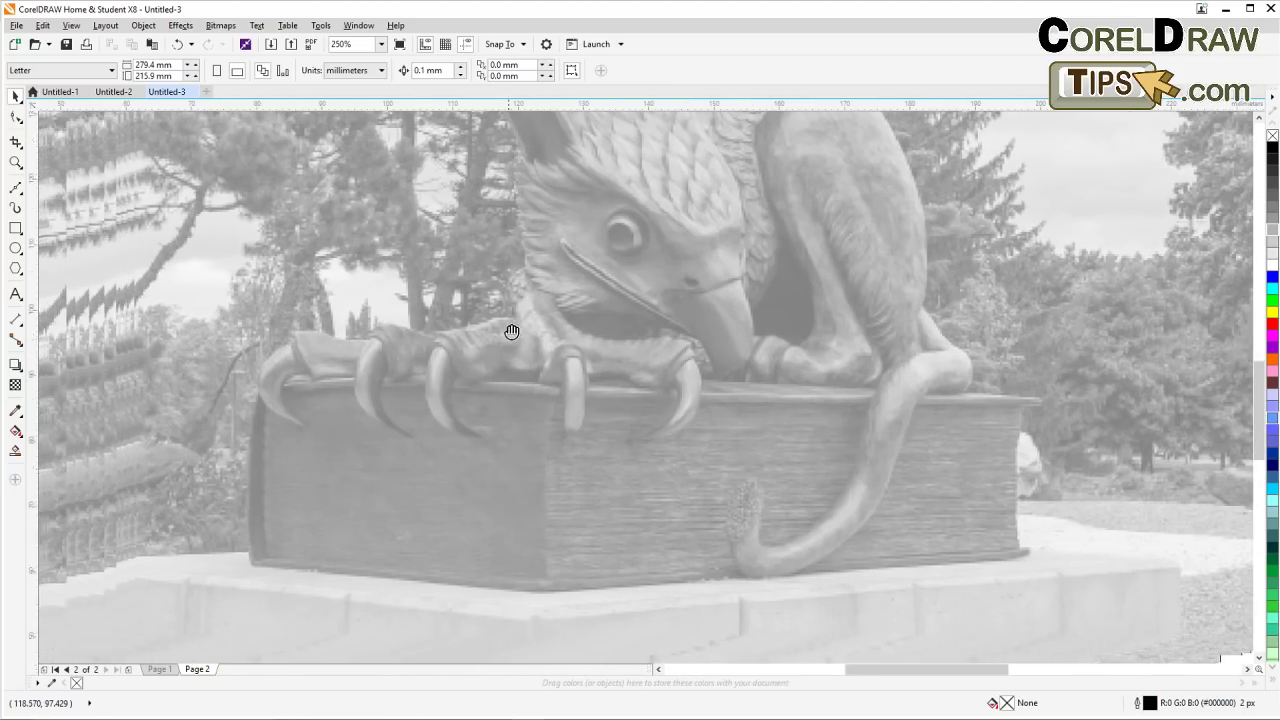
{"action": "scroll", "coordinate": [507, 335], "scroll_direction": "down", "scroll_amount": 3}
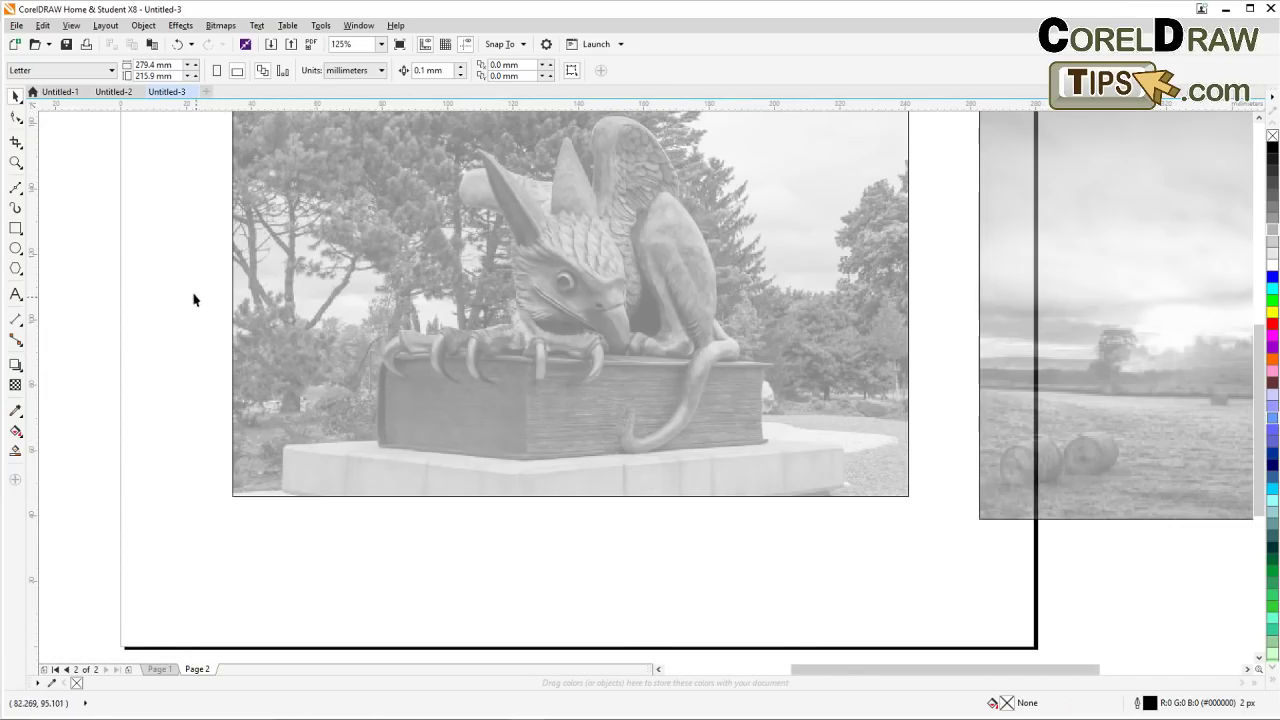
{"action": "left_click", "coordinate": [71, 25]}
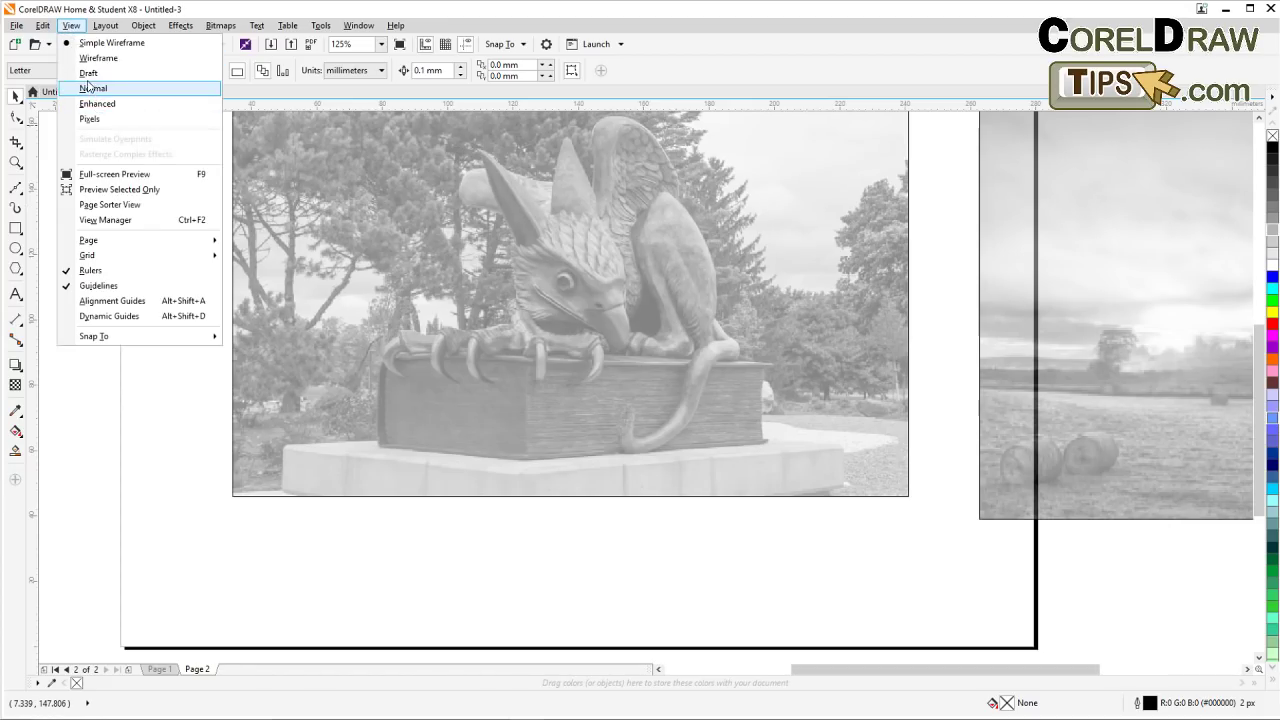
{"action": "left_click", "coordinate": [168, 470]}
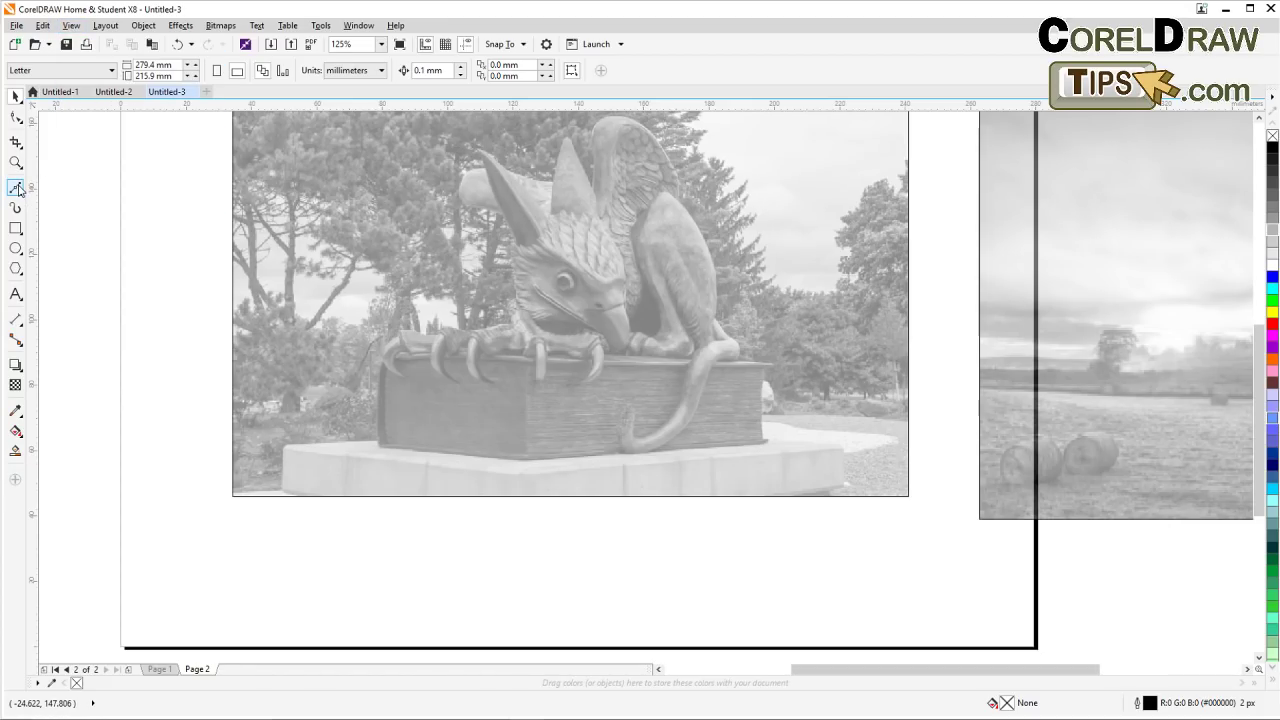
Activate the Bézier tool for tracing the statue
{"action": "left_click", "coordinate": [18, 189]}
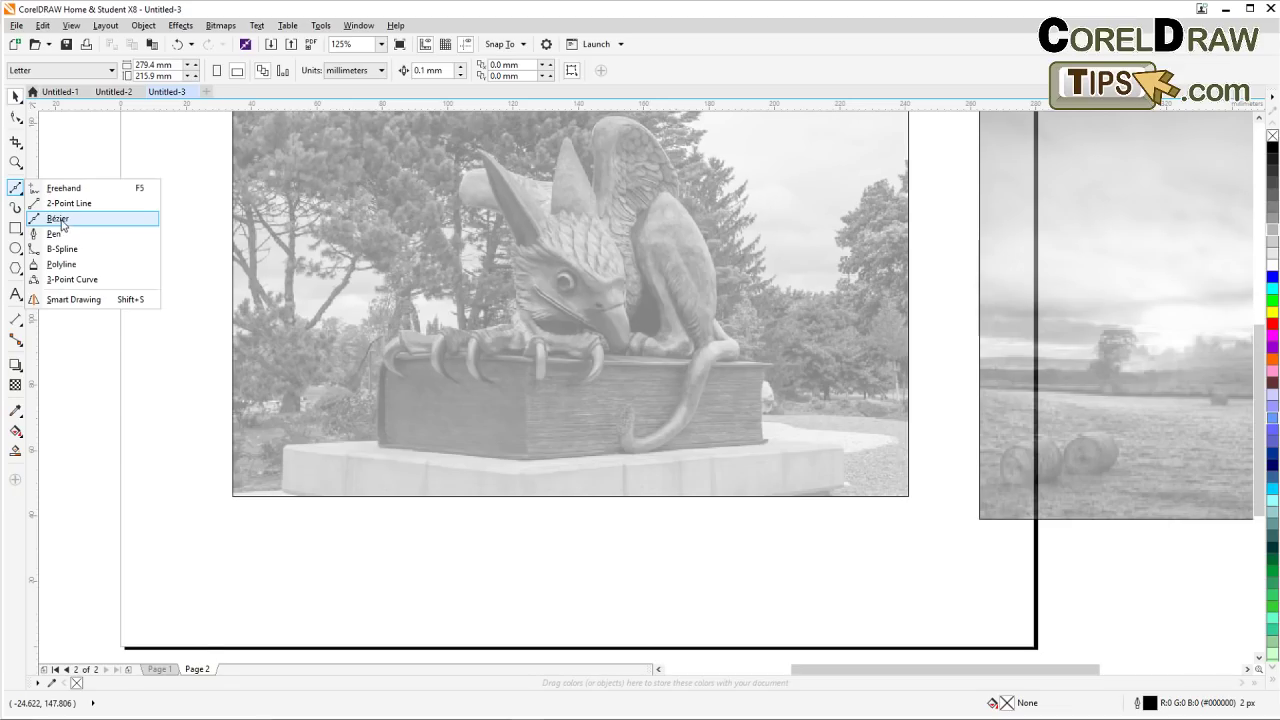
{"action": "left_click", "coordinate": [58, 219]}
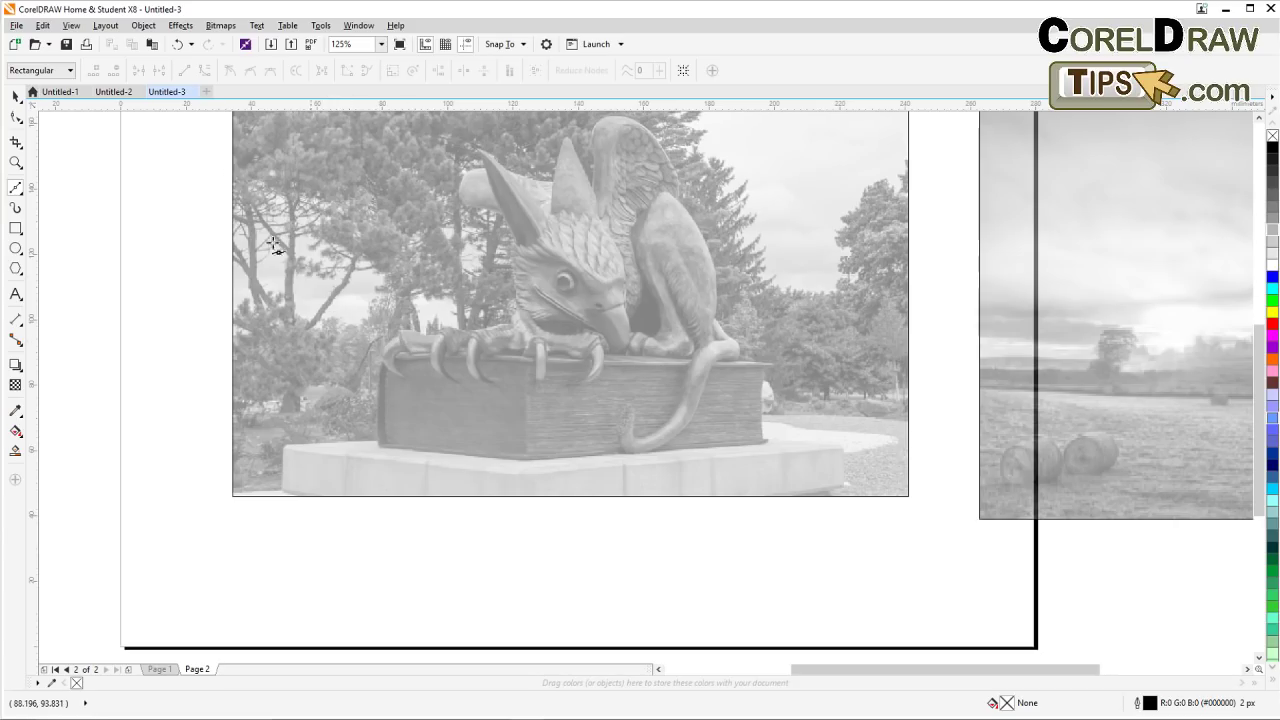
{"action": "left_click_drag", "start_coordinate": [503, 290], "coordinate": [424, 272]}
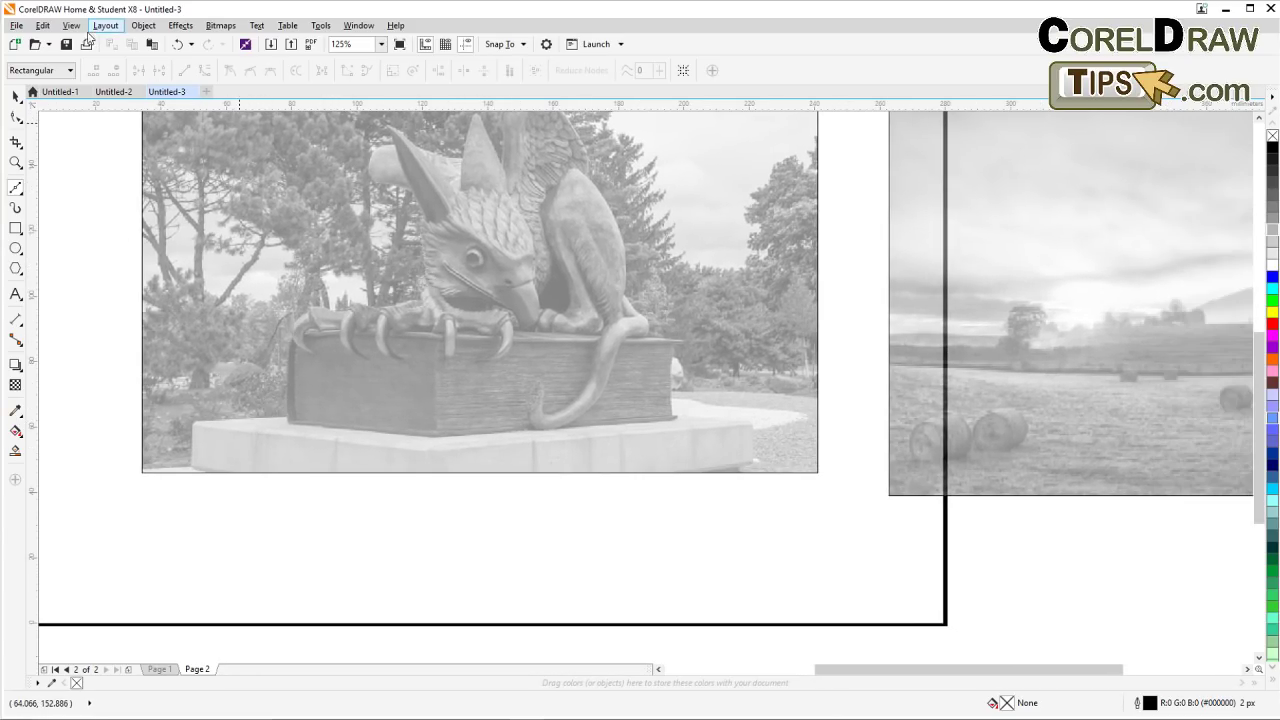
{"action": "left_click", "coordinate": [71, 26]}
{"action": "mouse_move", "coordinate": [90, 240]}
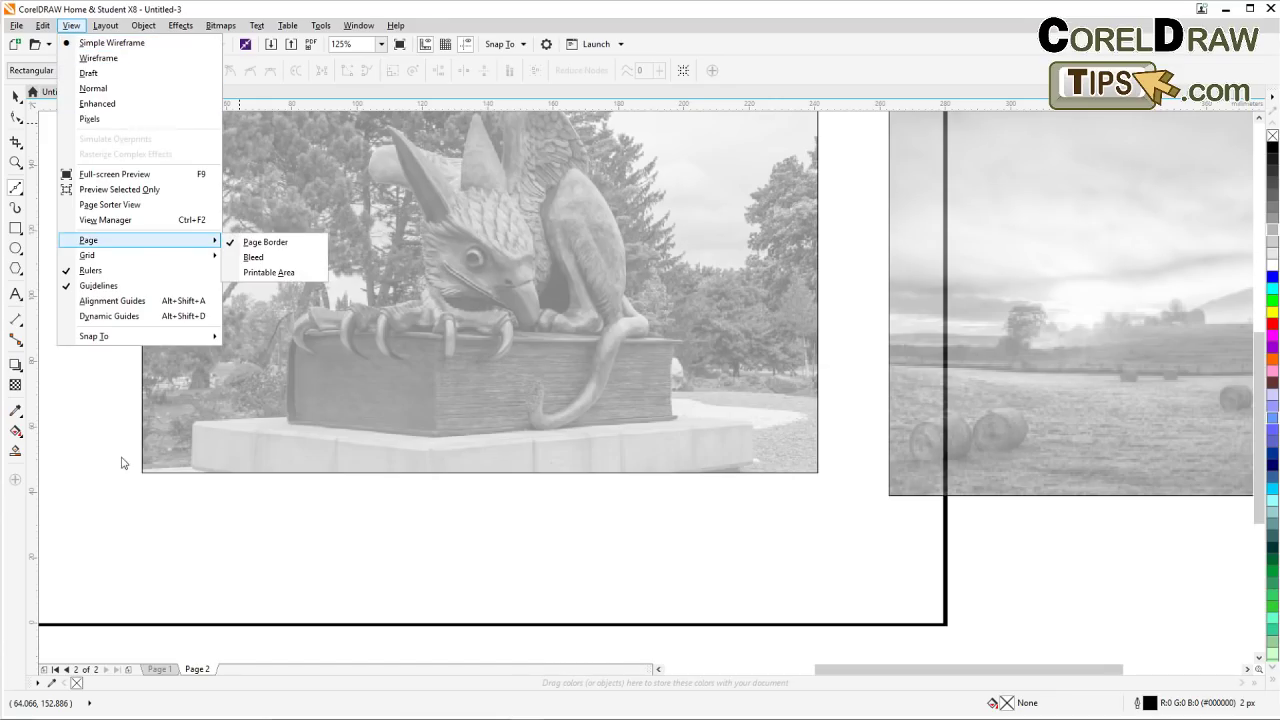
{"action": "left_click", "coordinate": [16, 191]}
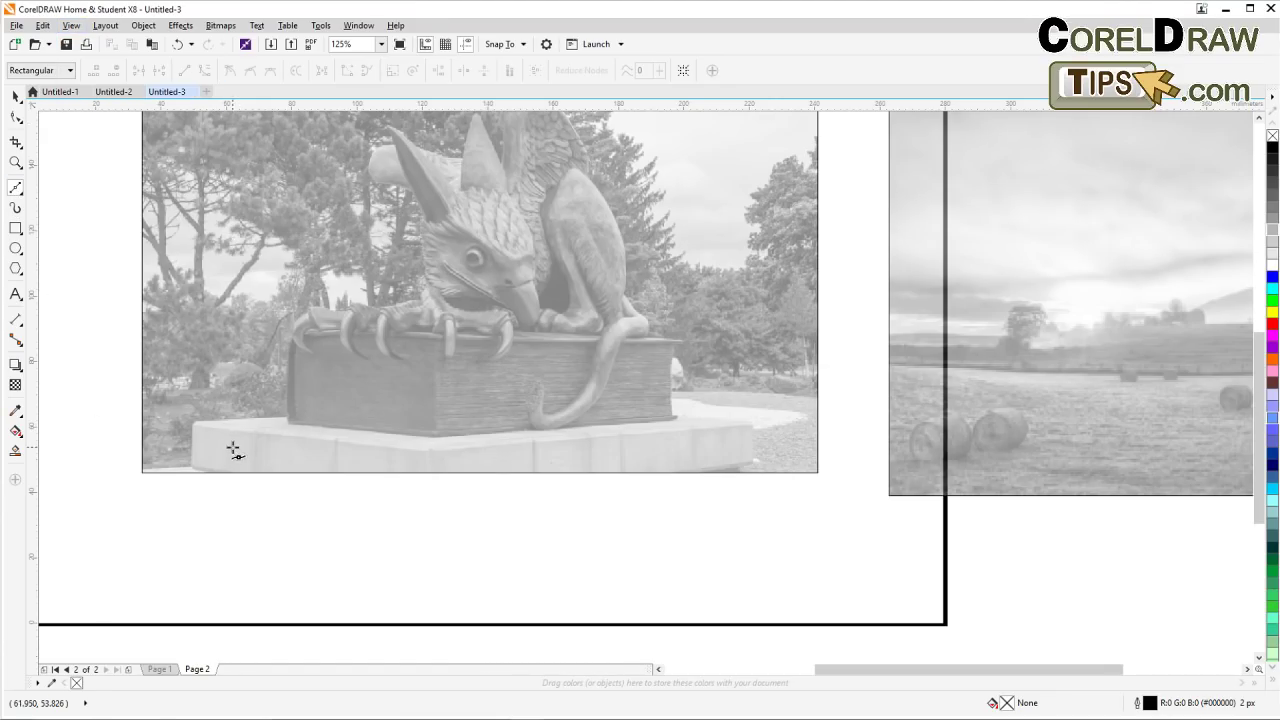
Trace a Bézier outline from the stone base's lower-left corner, up its left edge and along its top edge to the book
{"action": "scroll", "coordinate": [190, 480], "scroll_direction": "up", "scroll_amount": 2}
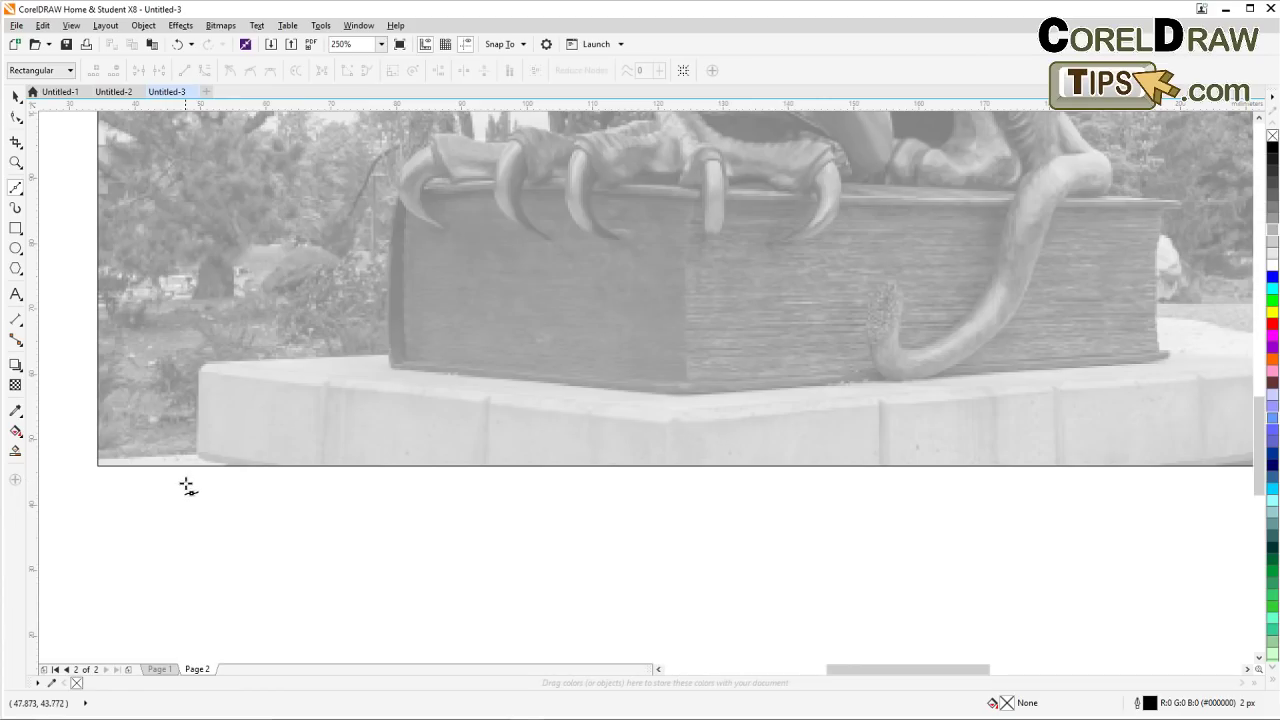
{"action": "left_click", "coordinate": [249, 474]}
{"action": "left_click", "coordinate": [197, 456]}
{"action": "left_click", "coordinate": [200, 379]}
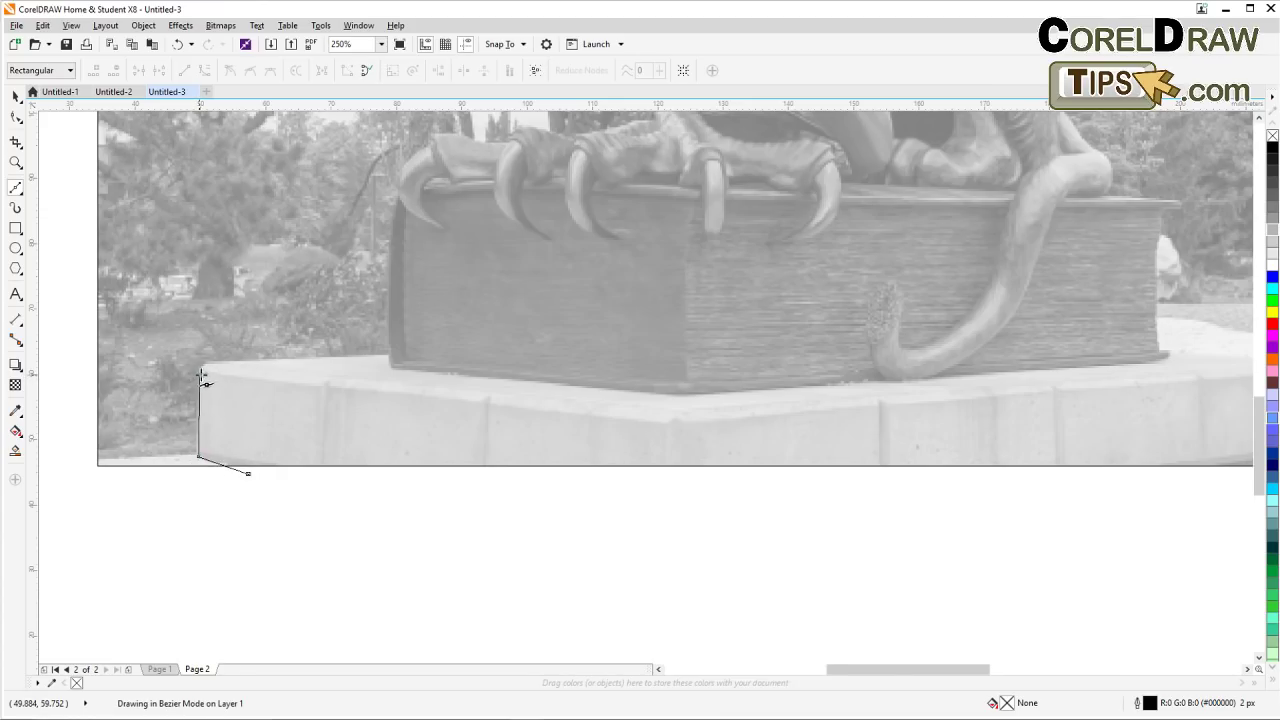
{"action": "scroll", "coordinate": [200, 378], "scroll_direction": "up", "scroll_amount": 4}
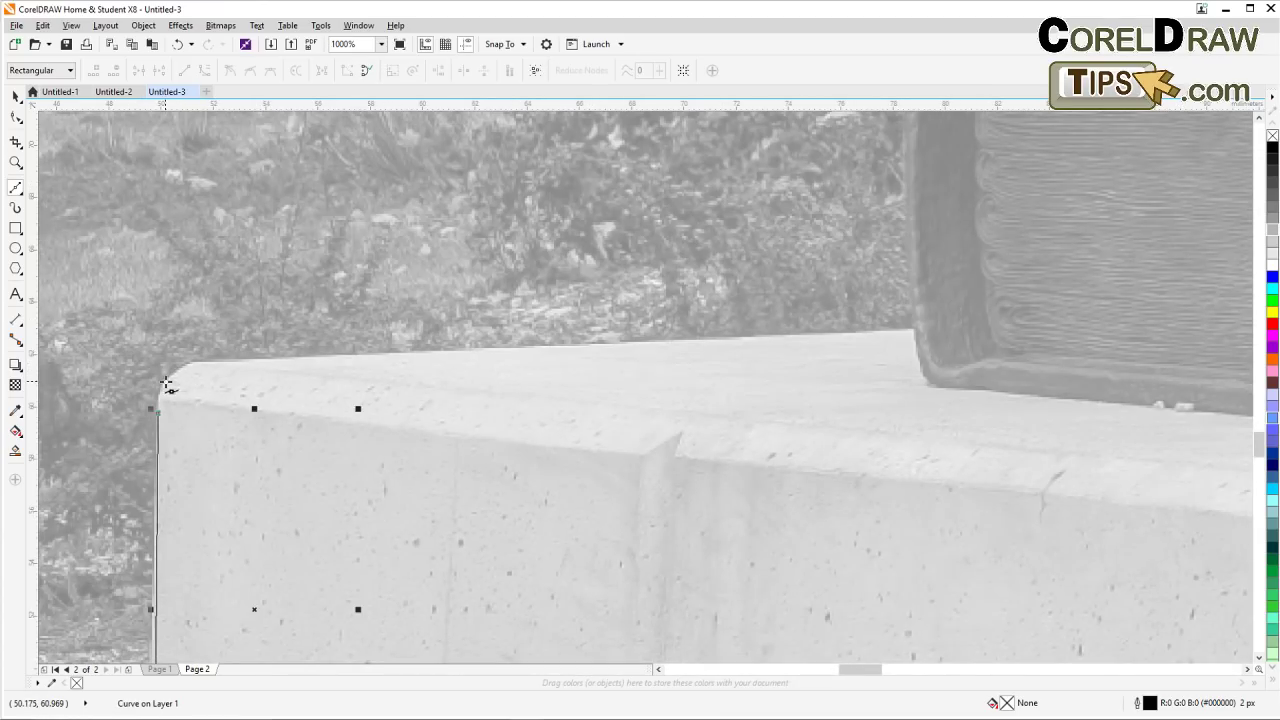
{"action": "left_click_drag", "start_coordinate": [189, 363], "coordinate": [231, 360]}
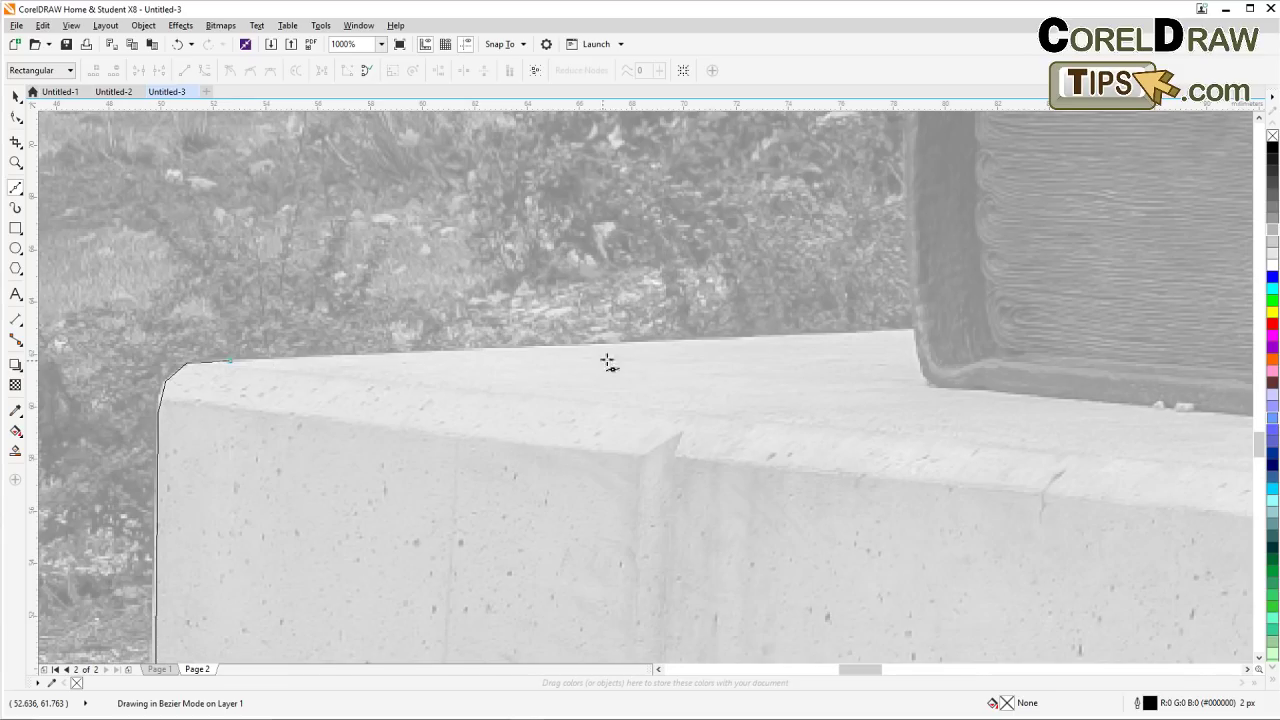
{"action": "left_click", "coordinate": [918, 325]}
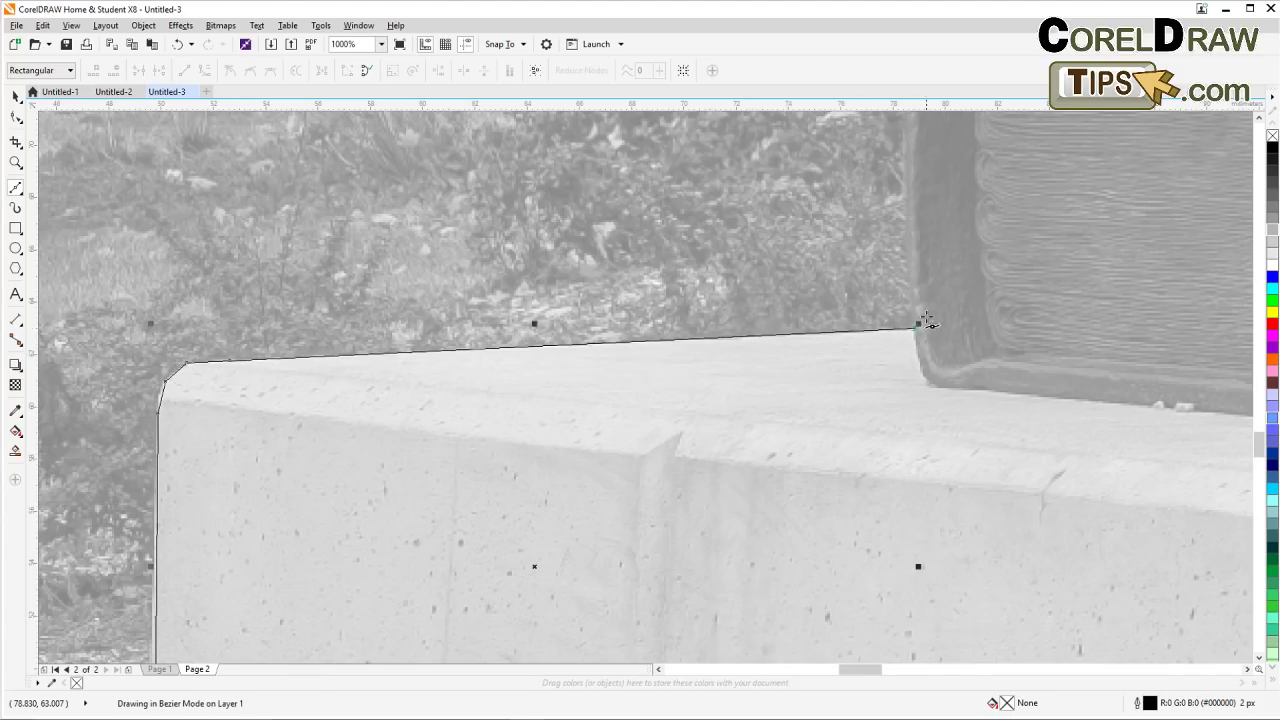
Continue the Bézier outline up the book's left edge to the first claw
{"action": "scroll", "coordinate": [928, 320], "scroll_direction": "down", "scroll_amount": 2}
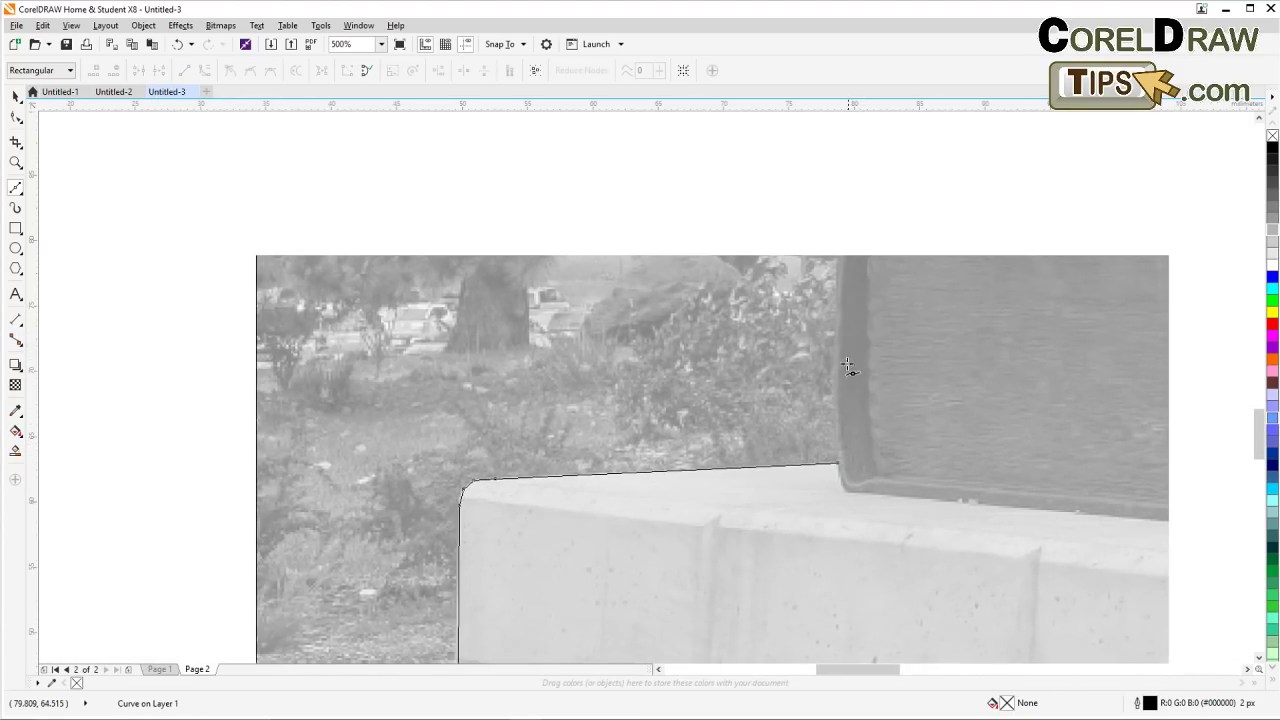
{"action": "left_click_drag", "start_coordinate": [839, 354], "coordinate": [671, 486]}
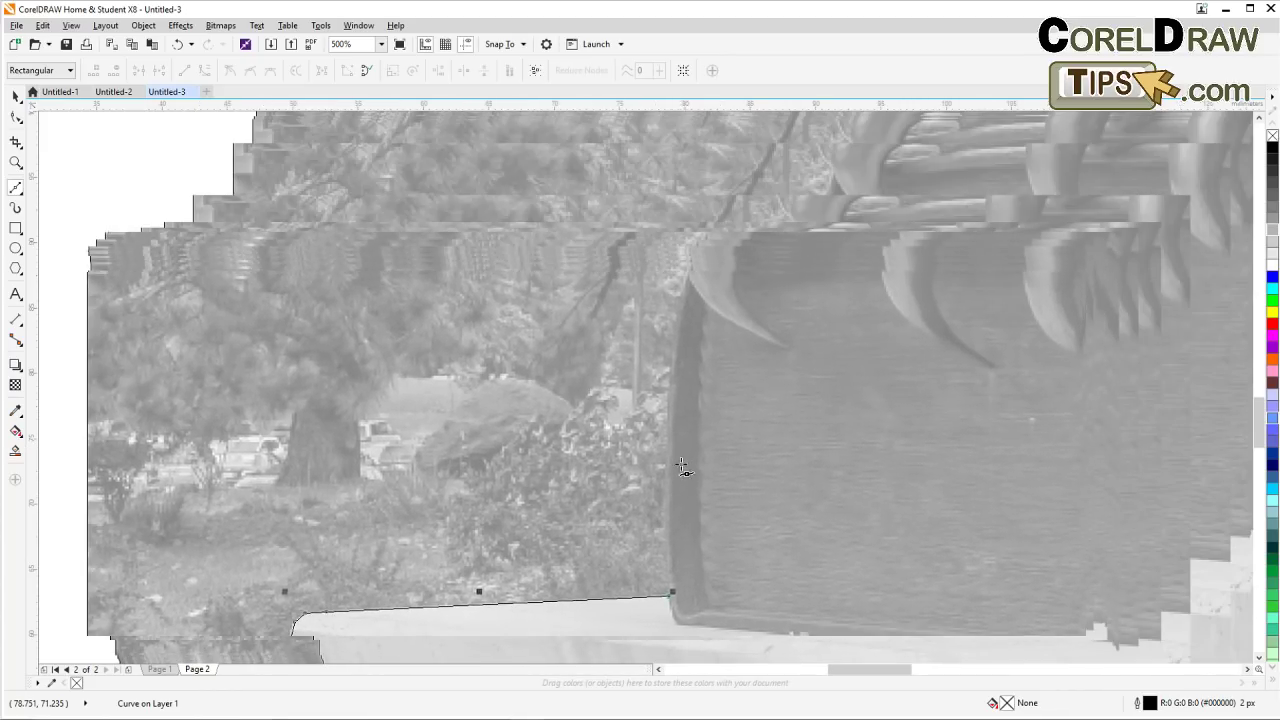
{"action": "left_click", "coordinate": [671, 458]}
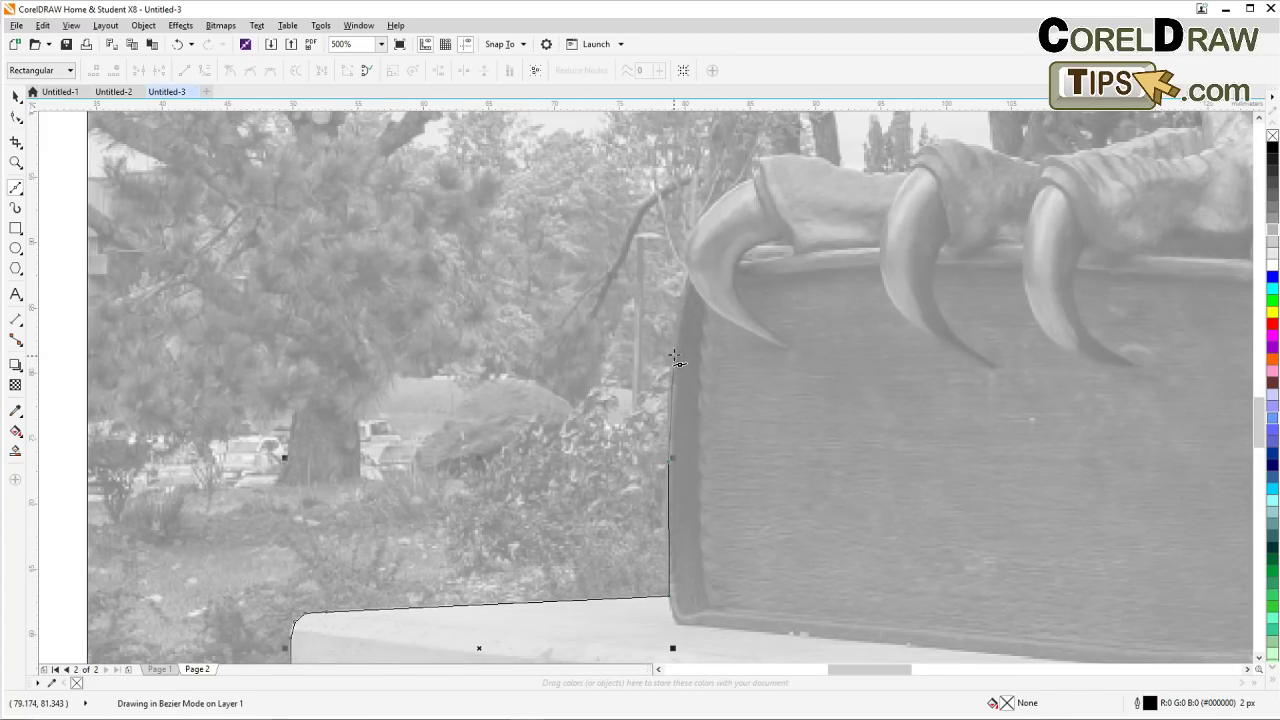
{"action": "left_click_drag", "start_coordinate": [692, 271], "coordinate": [727, 210]}
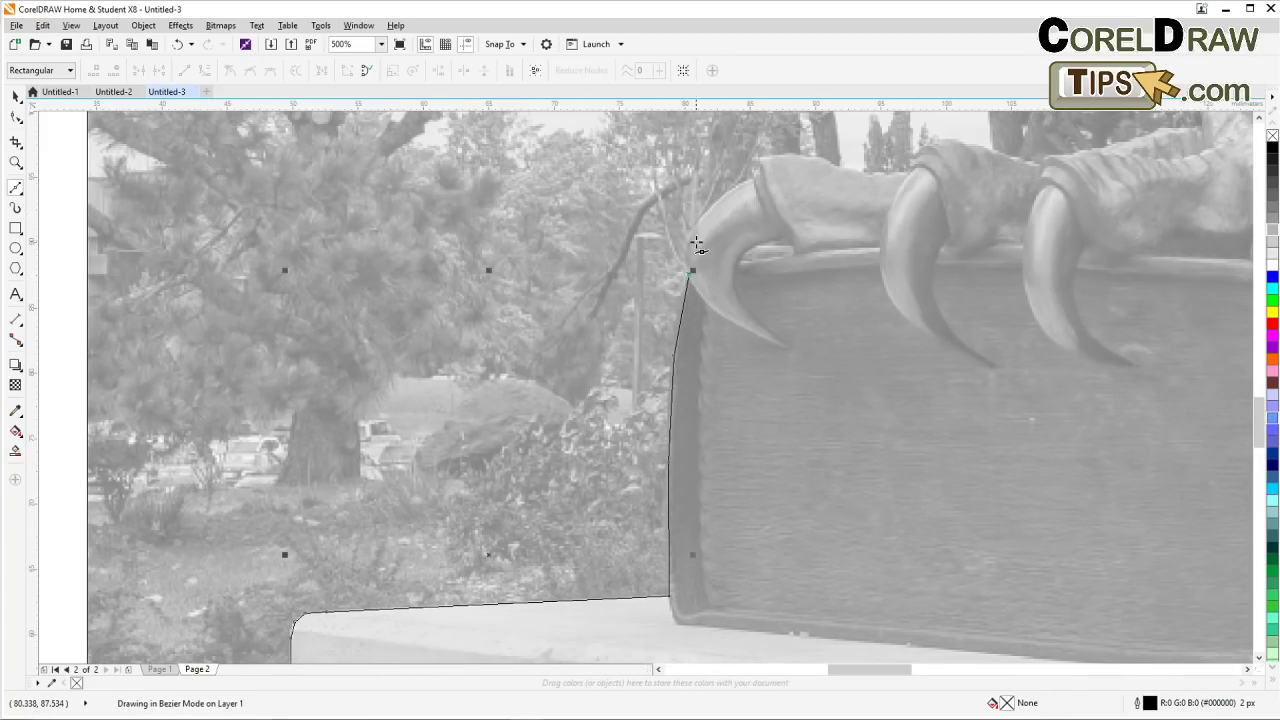
Trace the outer curve of the first claw up to where it meets the toe
{"action": "scroll", "coordinate": [690, 245], "scroll_direction": "up", "scroll_amount": 1}
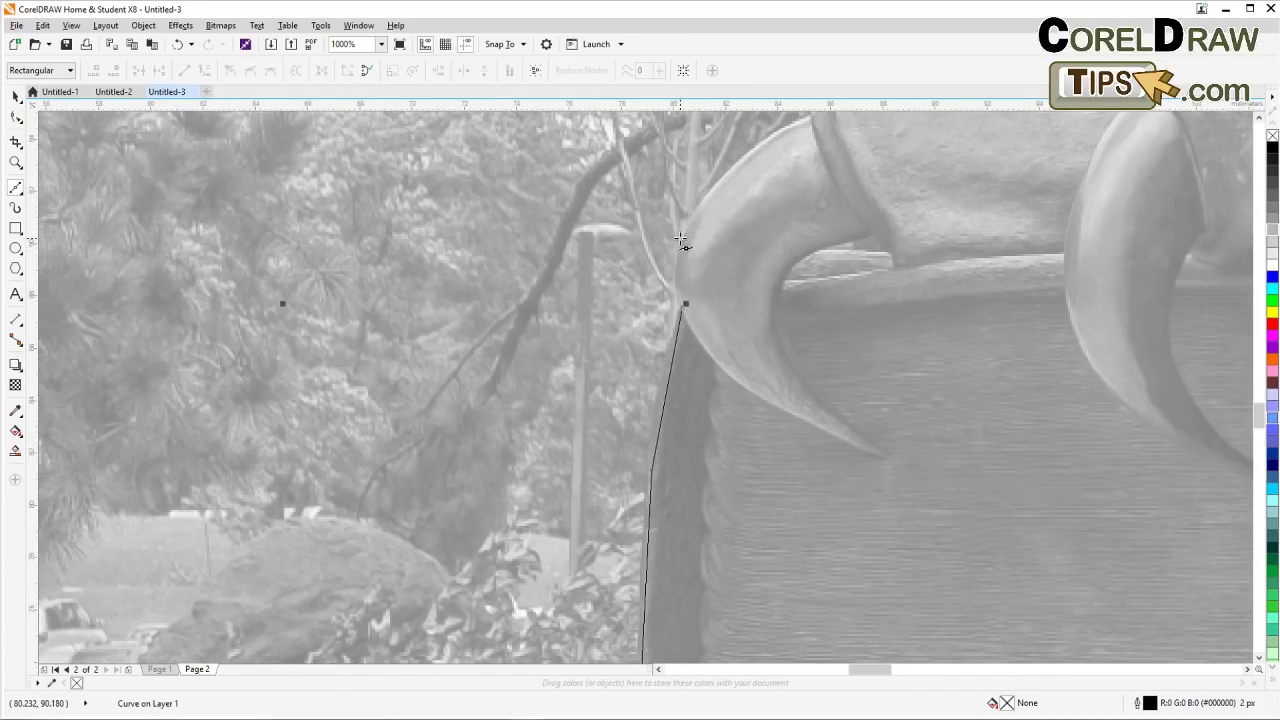
{"action": "mouse_move", "coordinate": [680, 240]}
{"action": "left_mouse_down"}
{"action": "mouse_move", "coordinate": [736, 170]}
{"action": "mouse_move", "coordinate": [768, 208]}
{"action": "mouse_move", "coordinate": [669, 392]}
{"action": "left_mouse_up"}
{"action": "left_click", "coordinate": [737, 164]}
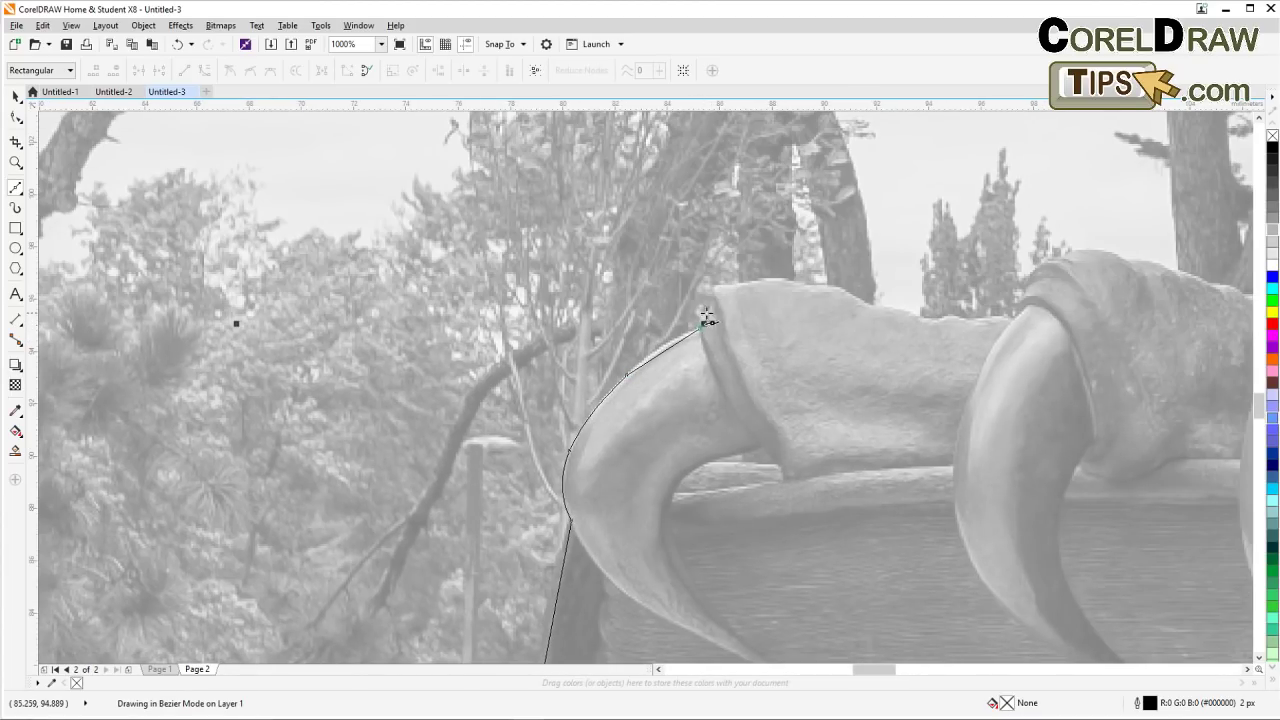
Trace the top edge of the first toe with closely spaced nodes as far as the second claw's knuckle
{"action": "left_click", "coordinate": [714, 296]}
{"action": "left_click", "coordinate": [757, 280]}
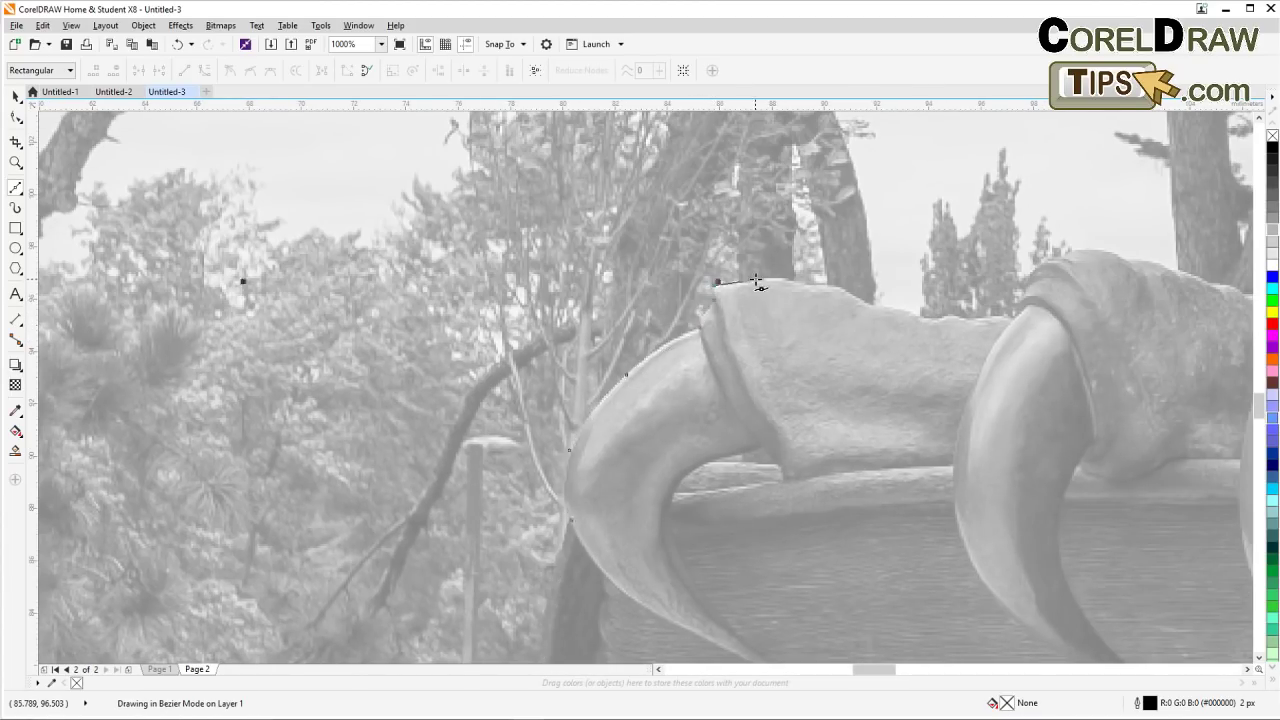
{"action": "left_click", "coordinate": [783, 280]}
{"action": "left_click", "coordinate": [808, 283]}
{"action": "left_click", "coordinate": [830, 286]}
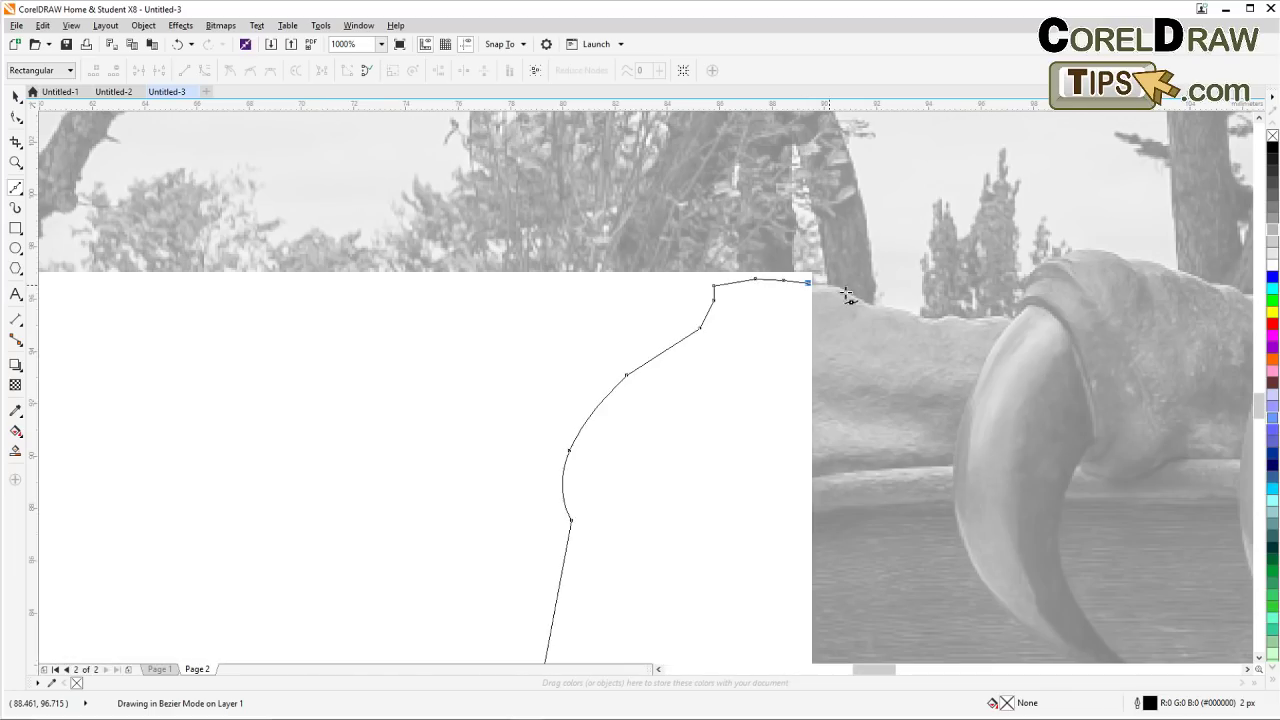
{"action": "left_click", "coordinate": [854, 298]}
{"action": "left_click", "coordinate": [876, 308]}
{"action": "left_click", "coordinate": [901, 310]}
{"action": "left_click", "coordinate": [920, 318]}
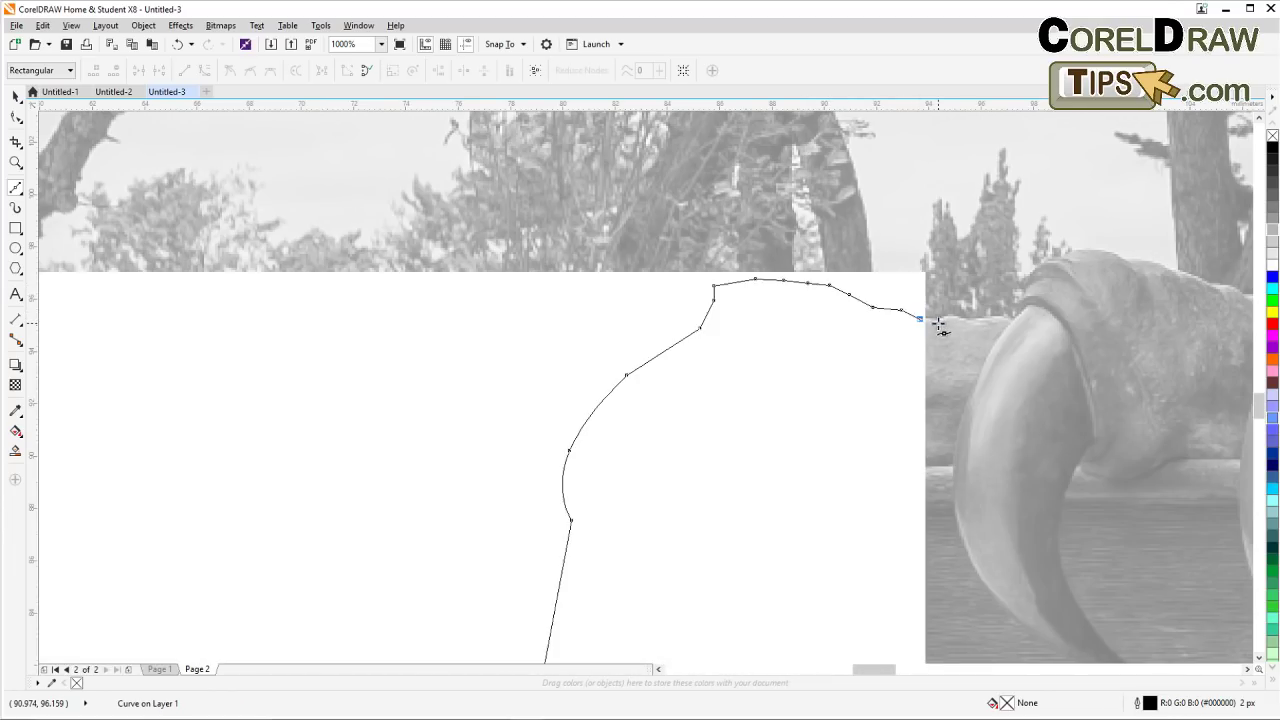
{"action": "left_click", "coordinate": [946, 321]}
{"action": "left_click", "coordinate": [964, 320]}
{"action": "left_click", "coordinate": [986, 321]}
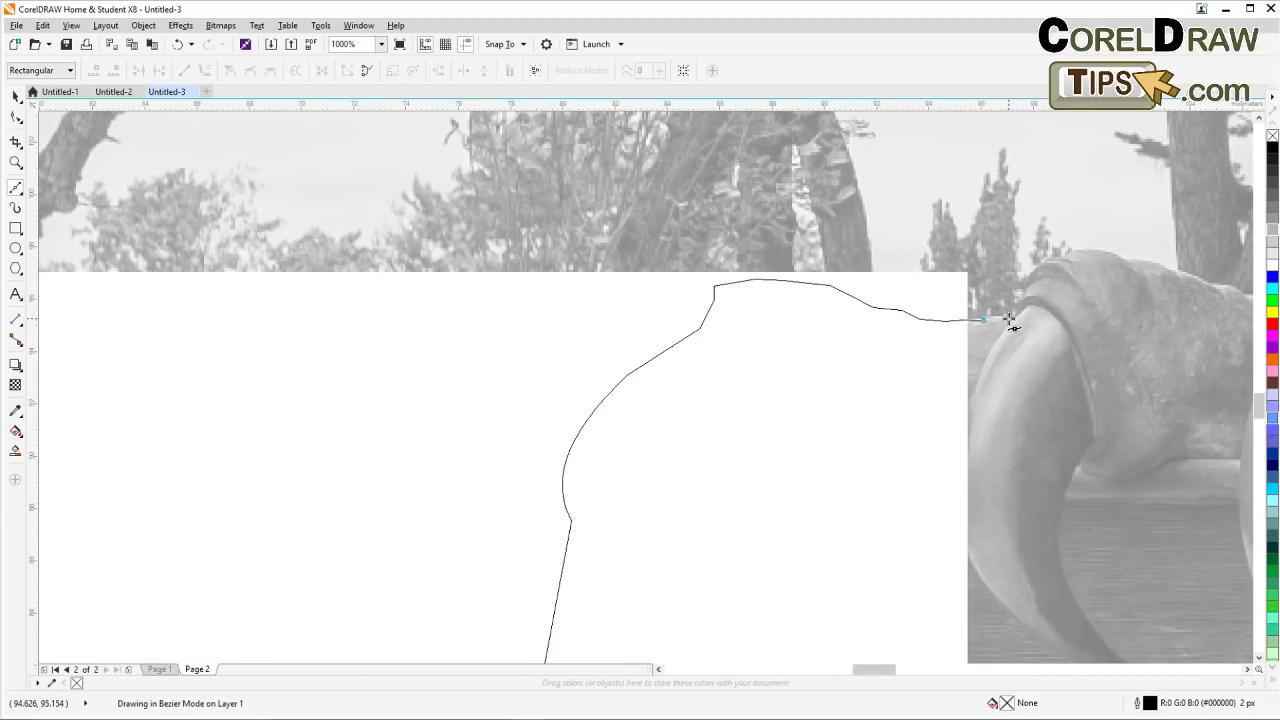
{"action": "left_click", "coordinate": [1008, 318]}
Continue the outline up and over the second claw's knuckle to the start of its downward slope
{"action": "left_click", "coordinate": [1024, 303]}
{"action": "left_click", "coordinate": [1026, 283]}
{"action": "left_click", "coordinate": [1038, 265]}
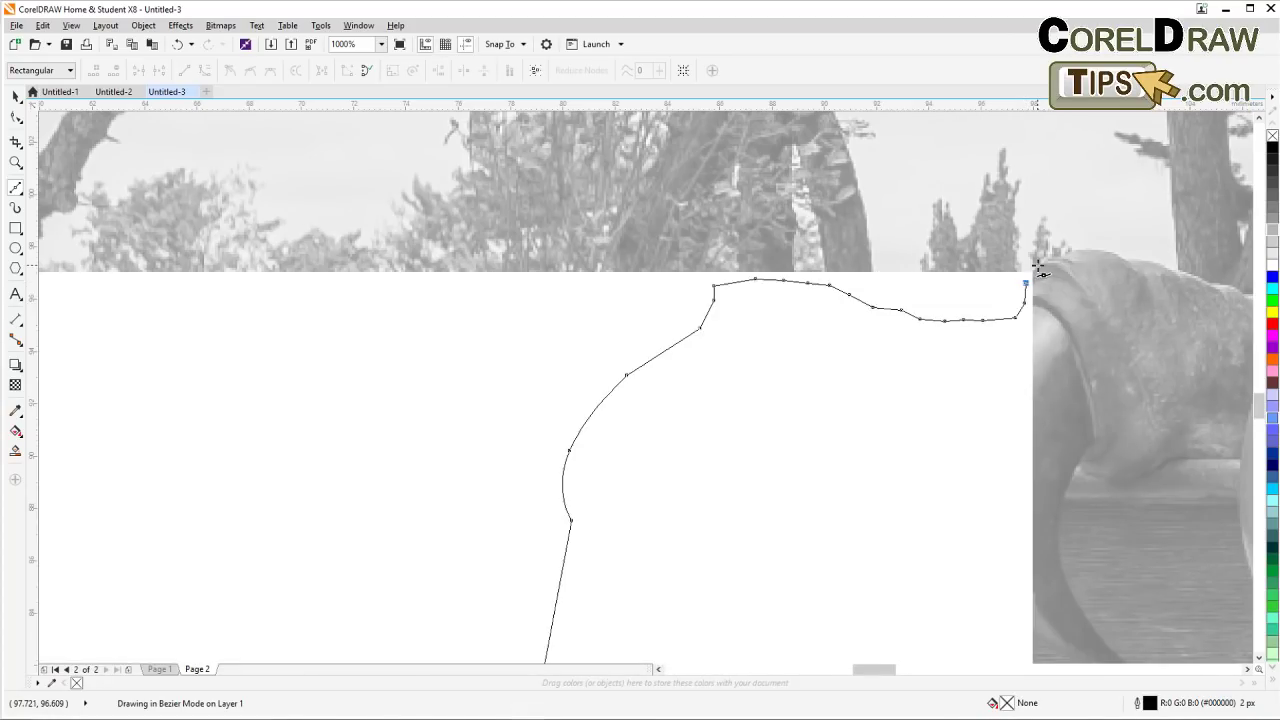
{"action": "left_click", "coordinate": [1072, 253]}
{"action": "left_click", "coordinate": [1101, 256]}
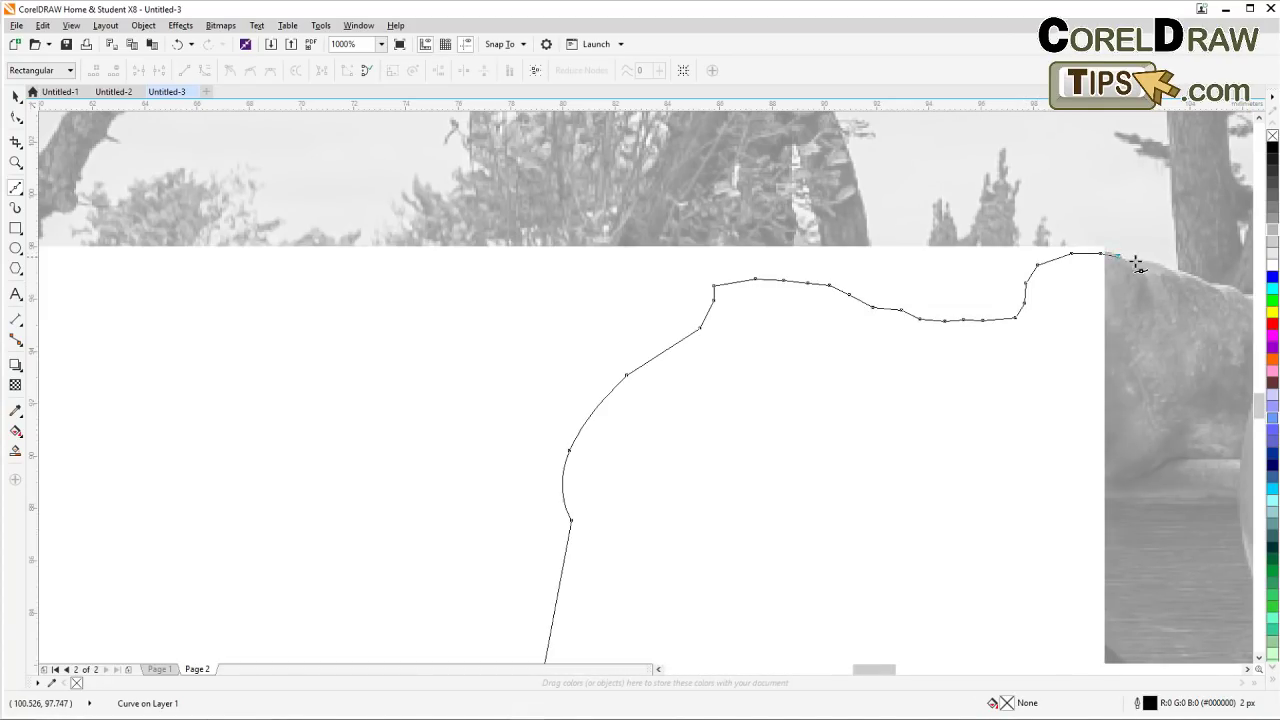
{"action": "left_click", "coordinate": [1148, 262]}
{"action": "left_click", "coordinate": [1174, 269]}
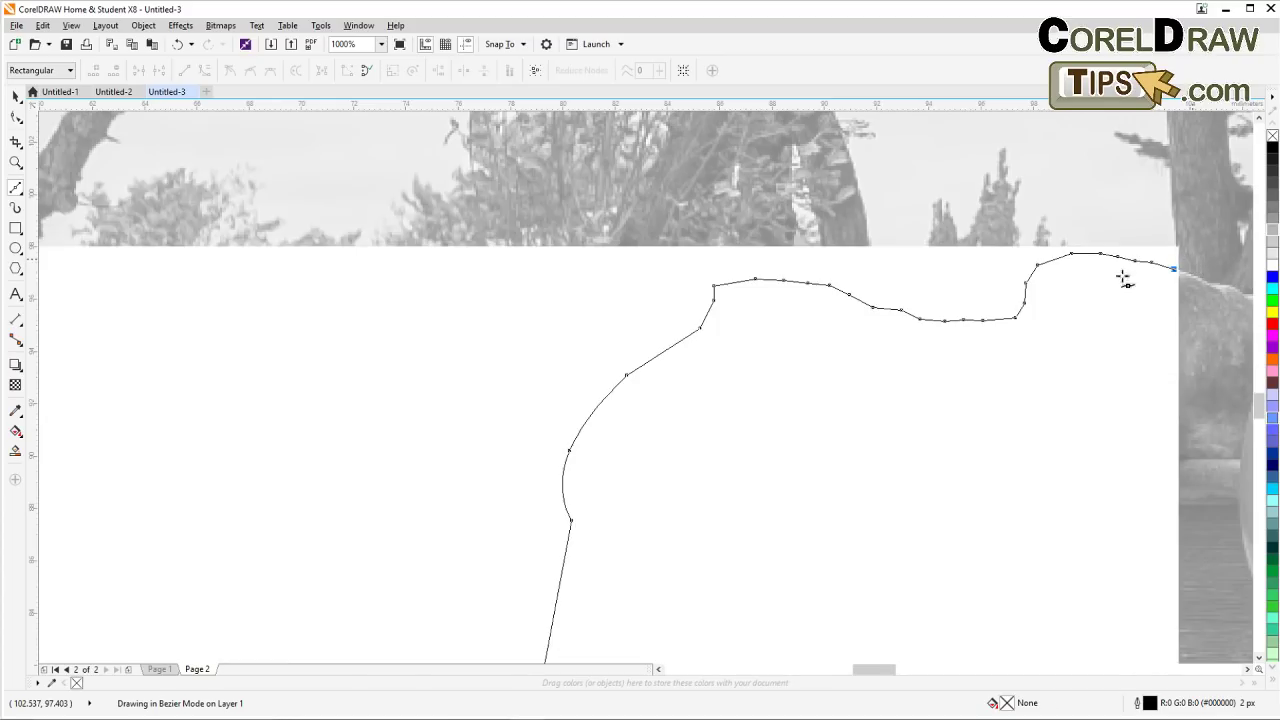
Trace the downward slope behind the second knuckle with short segments to the notch before the third knuckle
{"action": "left_click_drag", "start_coordinate": [1123, 279], "coordinate": [594, 335]}
{"action": "scroll", "coordinate": [678, 350], "scroll_direction": "up", "scroll_amount": 2}
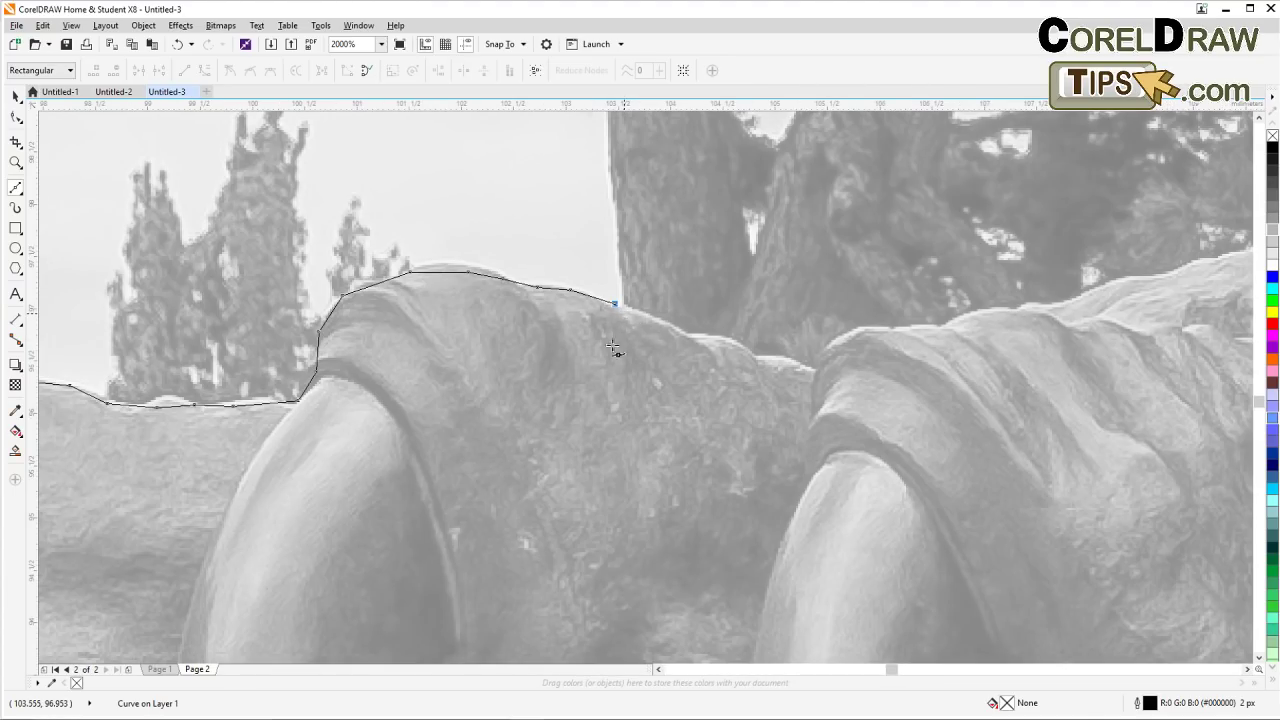
{"action": "scroll", "coordinate": [597, 356], "scroll_direction": "up", "scroll_amount": 2}
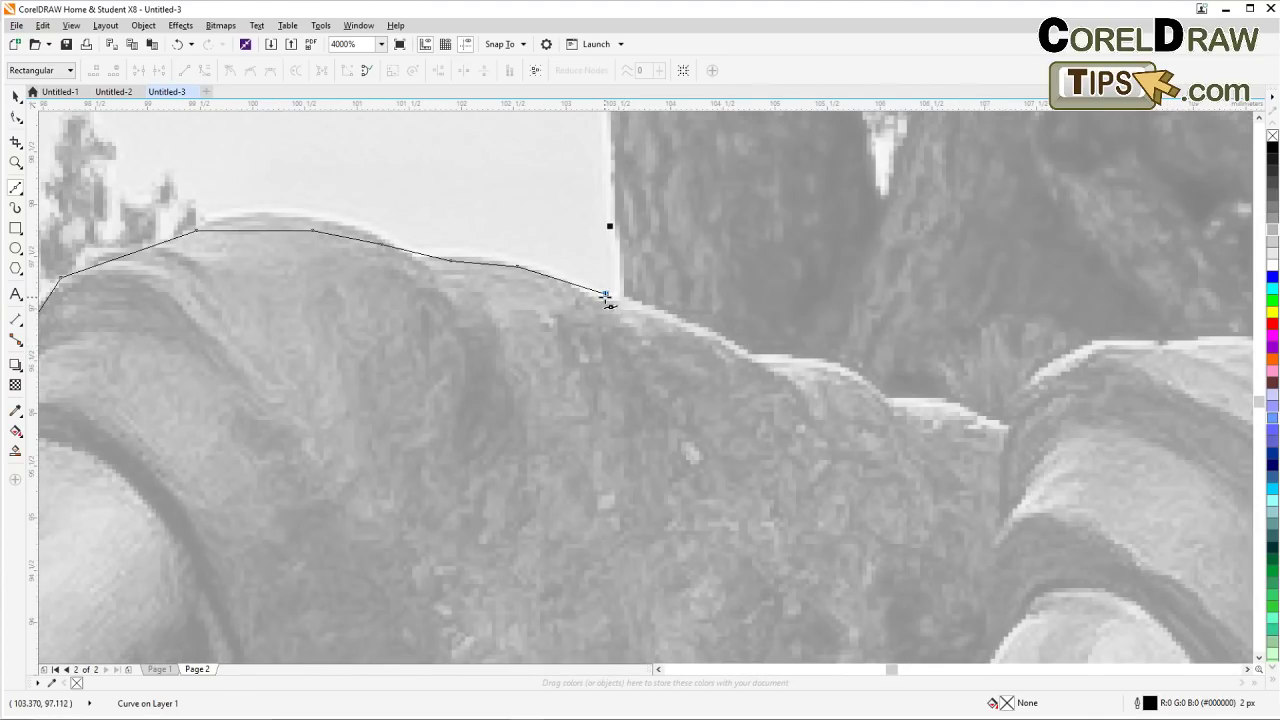
{"action": "left_click", "coordinate": [637, 311]}
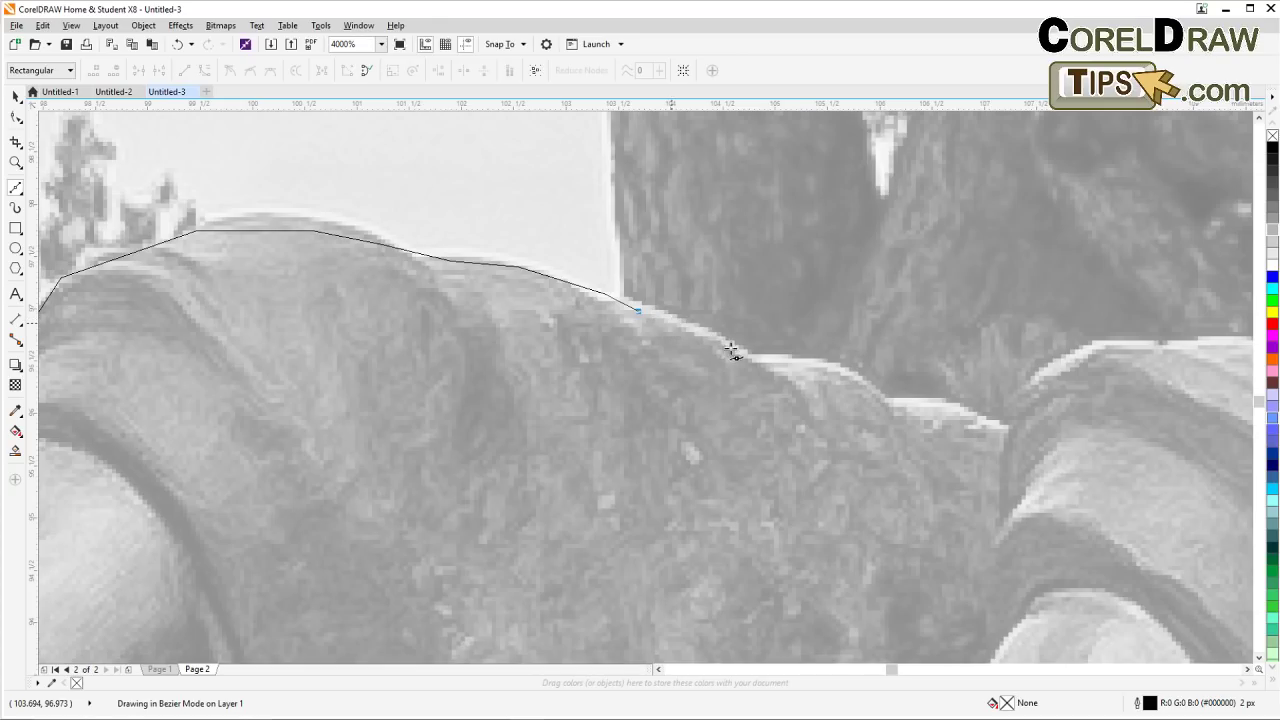
{"action": "left_click", "coordinate": [672, 324]}
{"action": "left_click", "coordinate": [703, 333]}
{"action": "left_click", "coordinate": [737, 353]}
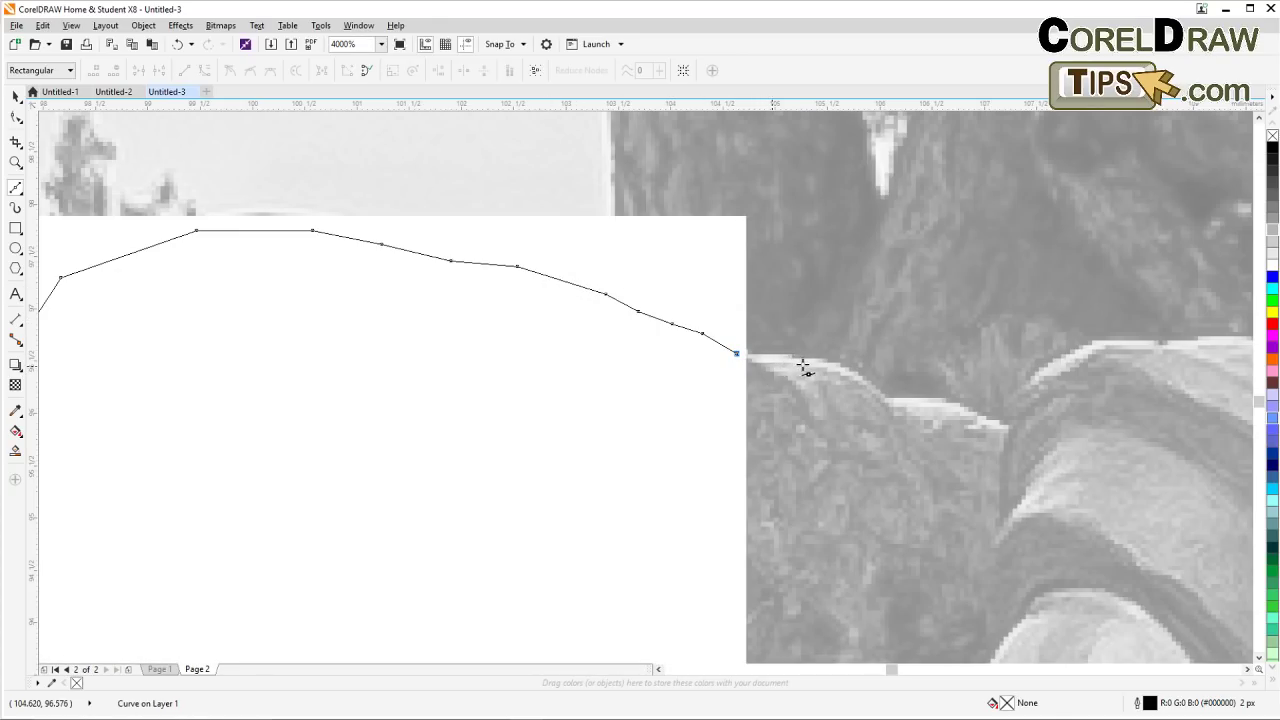
{"action": "left_click", "coordinate": [771, 365]}
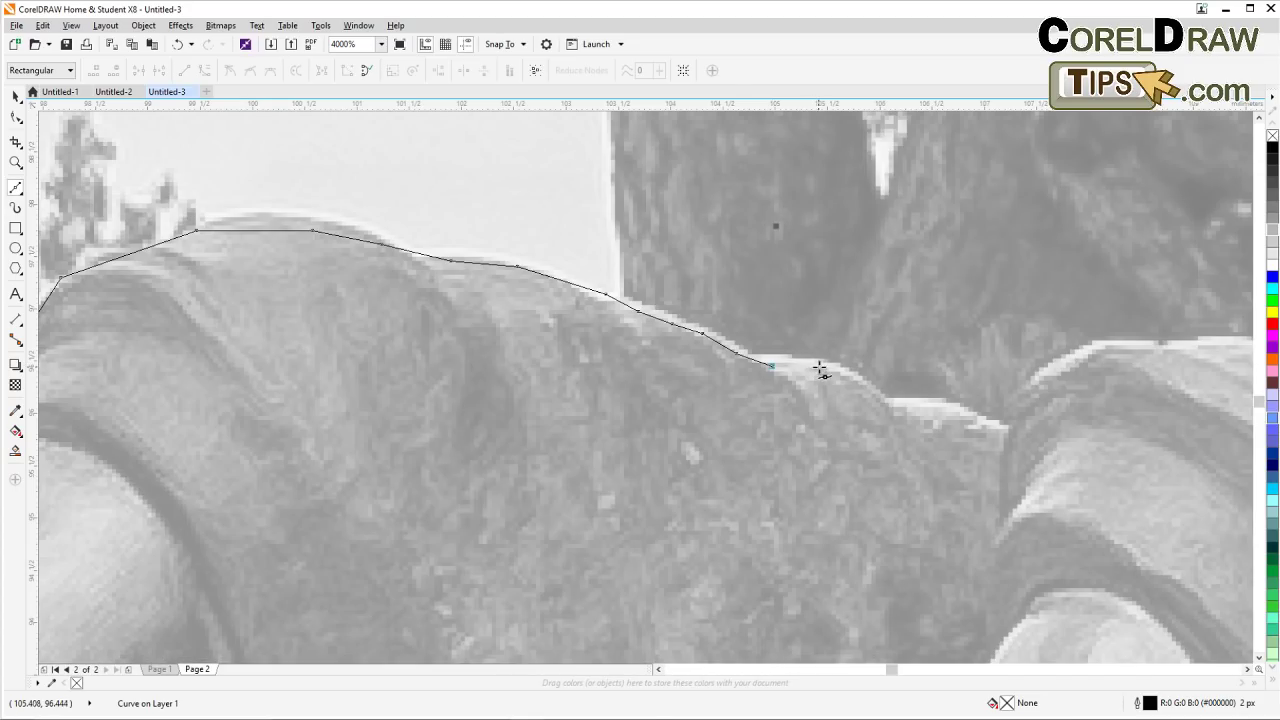
{"action": "left_click", "coordinate": [818, 367]}
{"action": "left_click", "coordinate": [884, 401]}
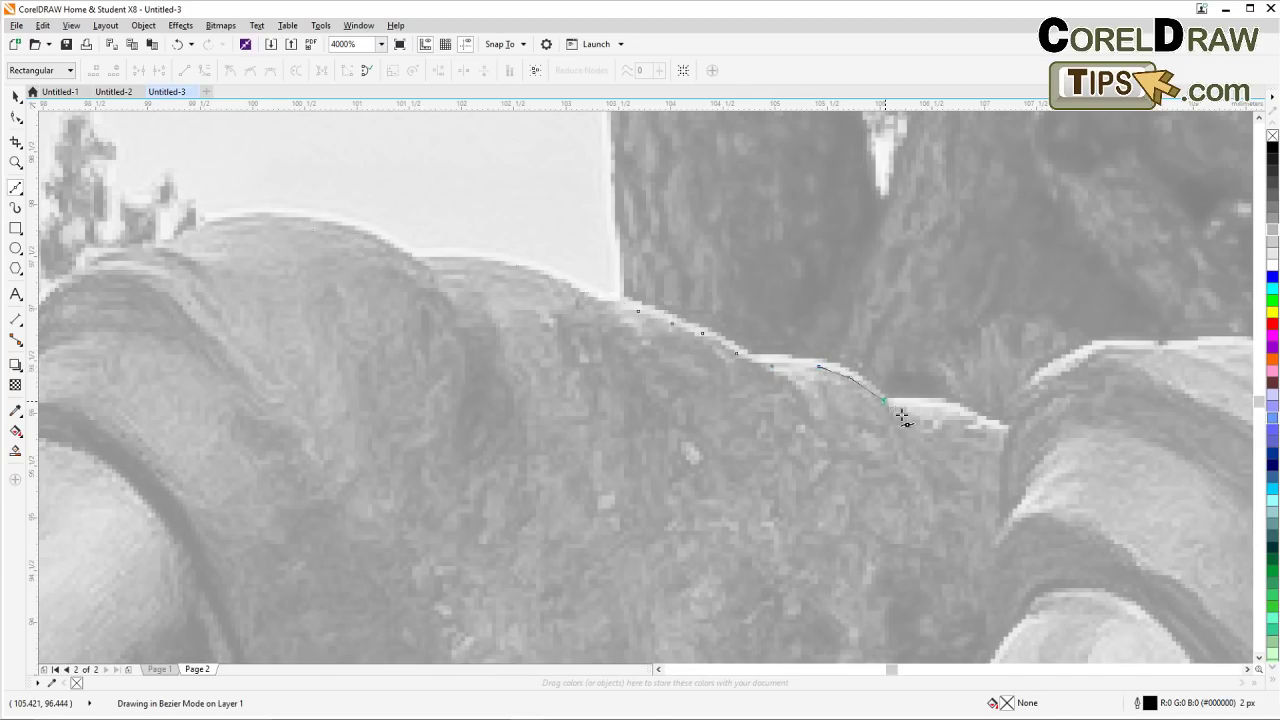
{"action": "left_click", "coordinate": [911, 402]}
{"action": "left_click", "coordinate": [947, 404]}
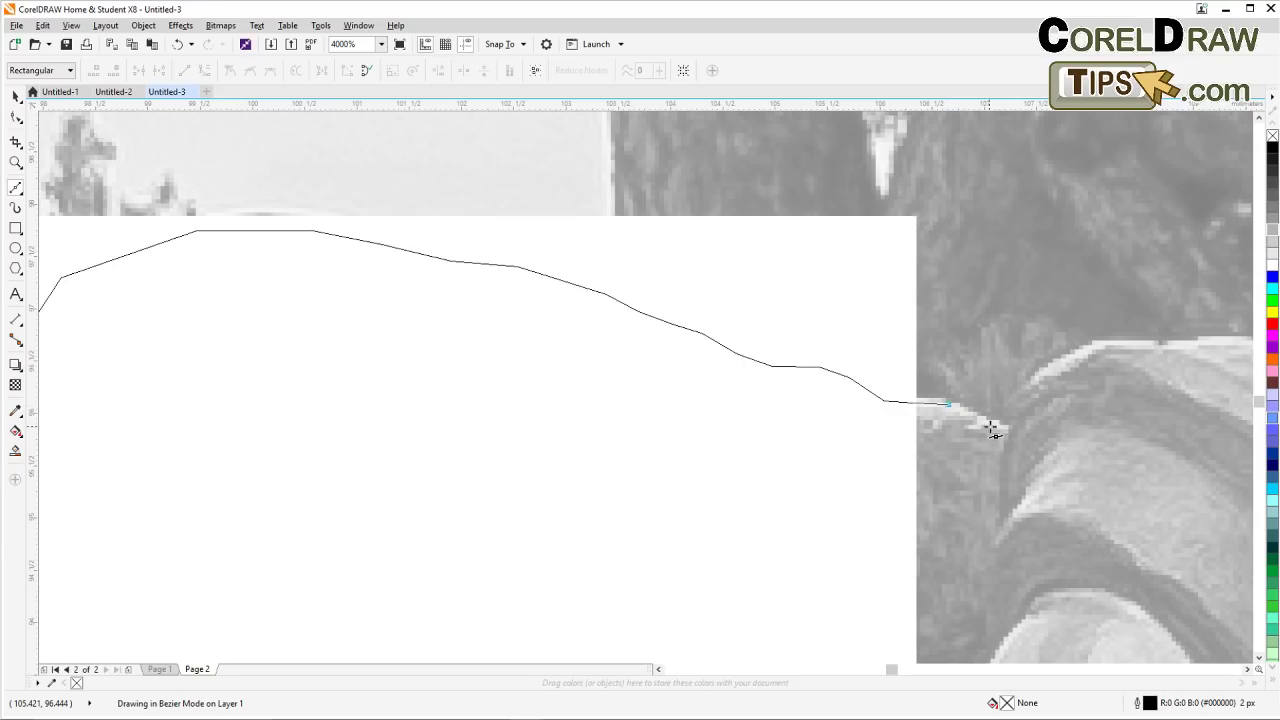
{"action": "left_click", "coordinate": [1009, 431]}
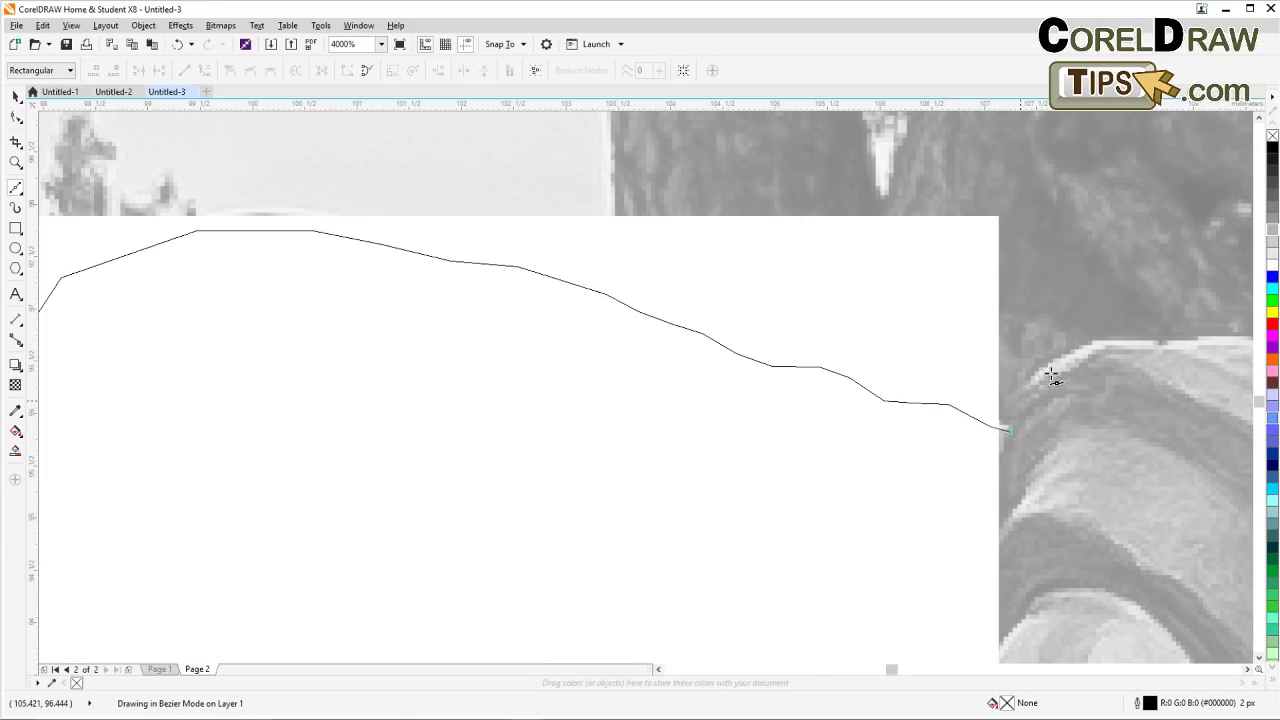
Trace from the notch up over the third knuckle and along its flat top to the next fold
{"action": "left_click", "coordinate": [1055, 365]}
{"action": "double_click", "coordinate": [1090, 348]}
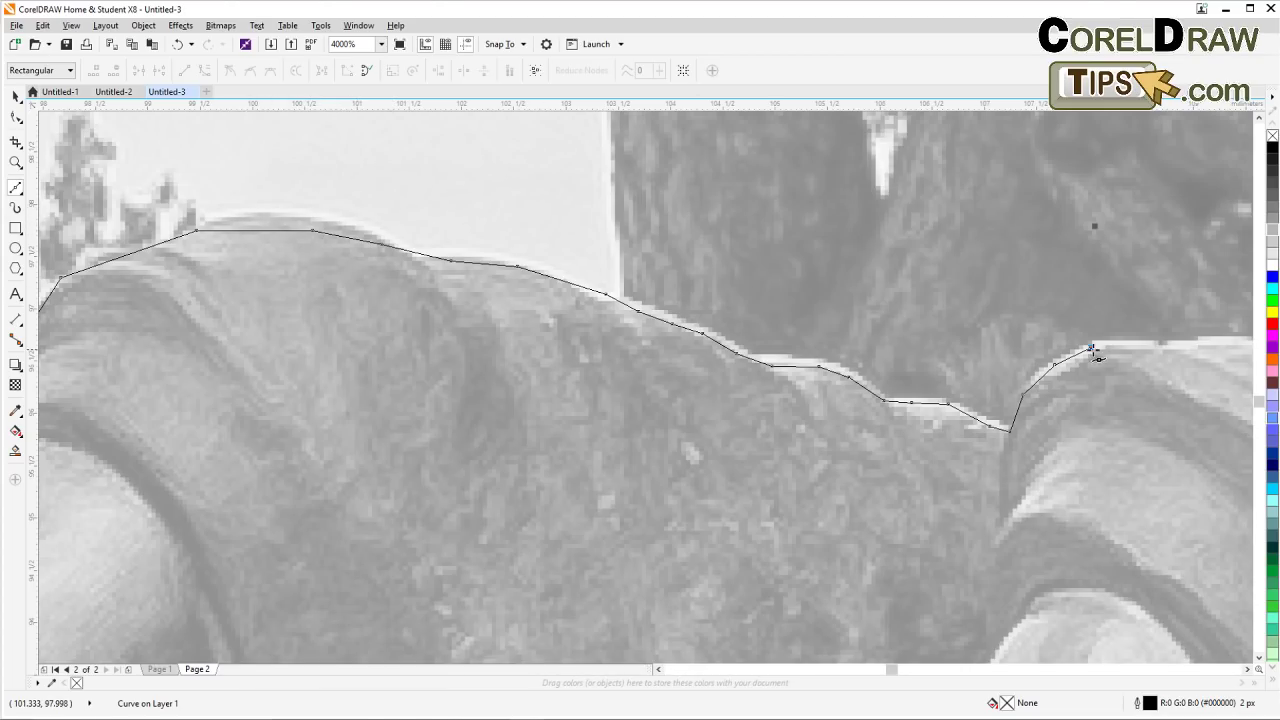
{"action": "left_click_drag", "start_coordinate": [1093, 350], "coordinate": [519, 385]}
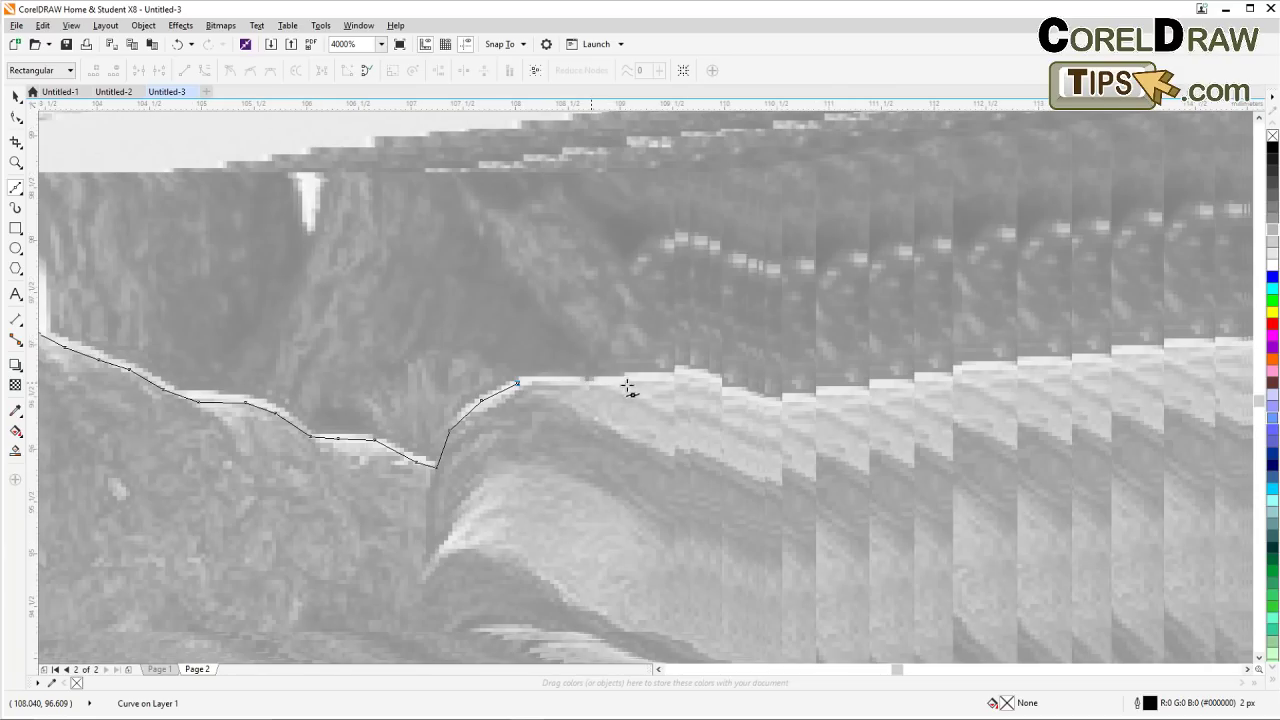
{"action": "left_click", "coordinate": [628, 379]}
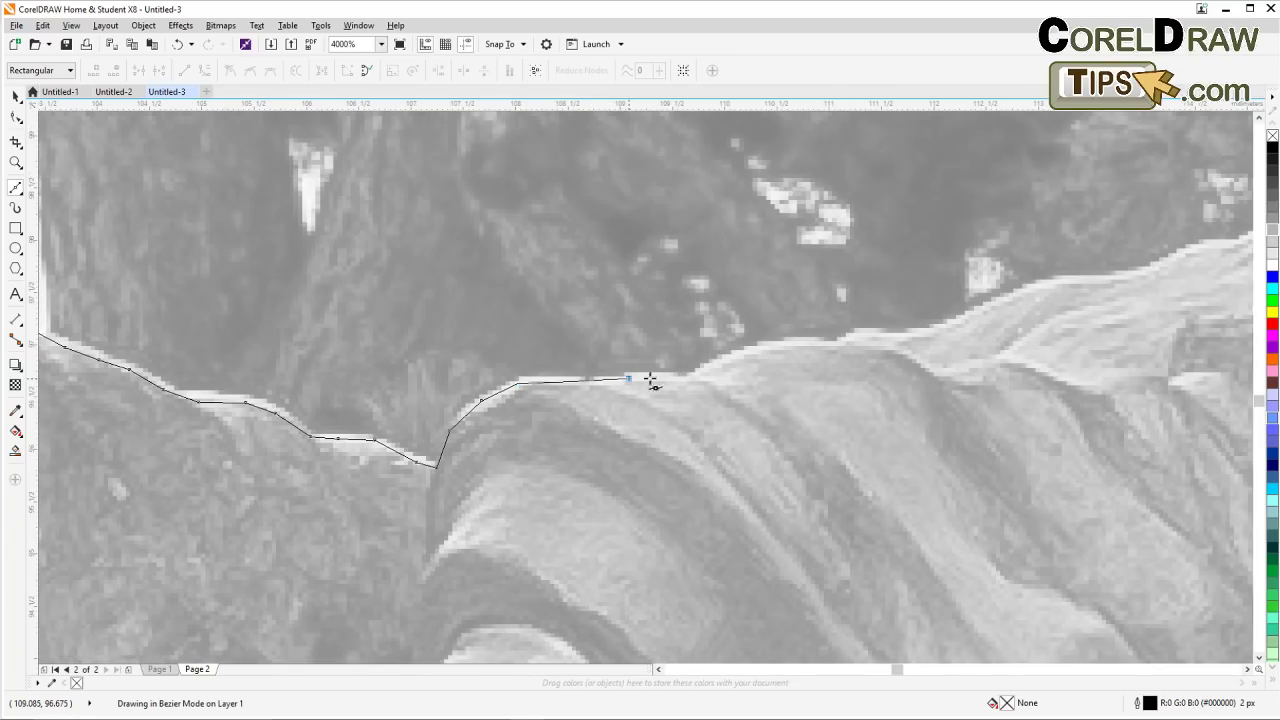
{"action": "left_click", "coordinate": [704, 377]}
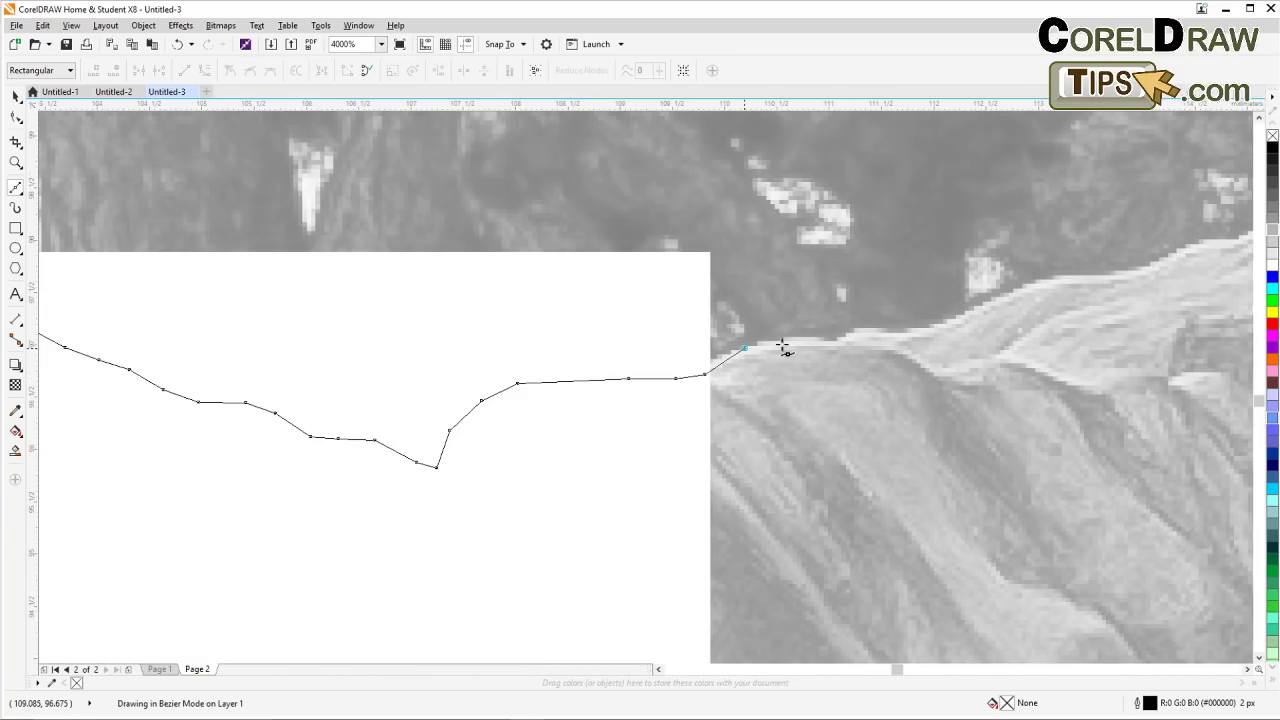
Trace the top edge of the foot past the wrinkled folds and up its first rise
{"action": "left_click", "coordinate": [782, 345]}
{"action": "left_click", "coordinate": [832, 342]}
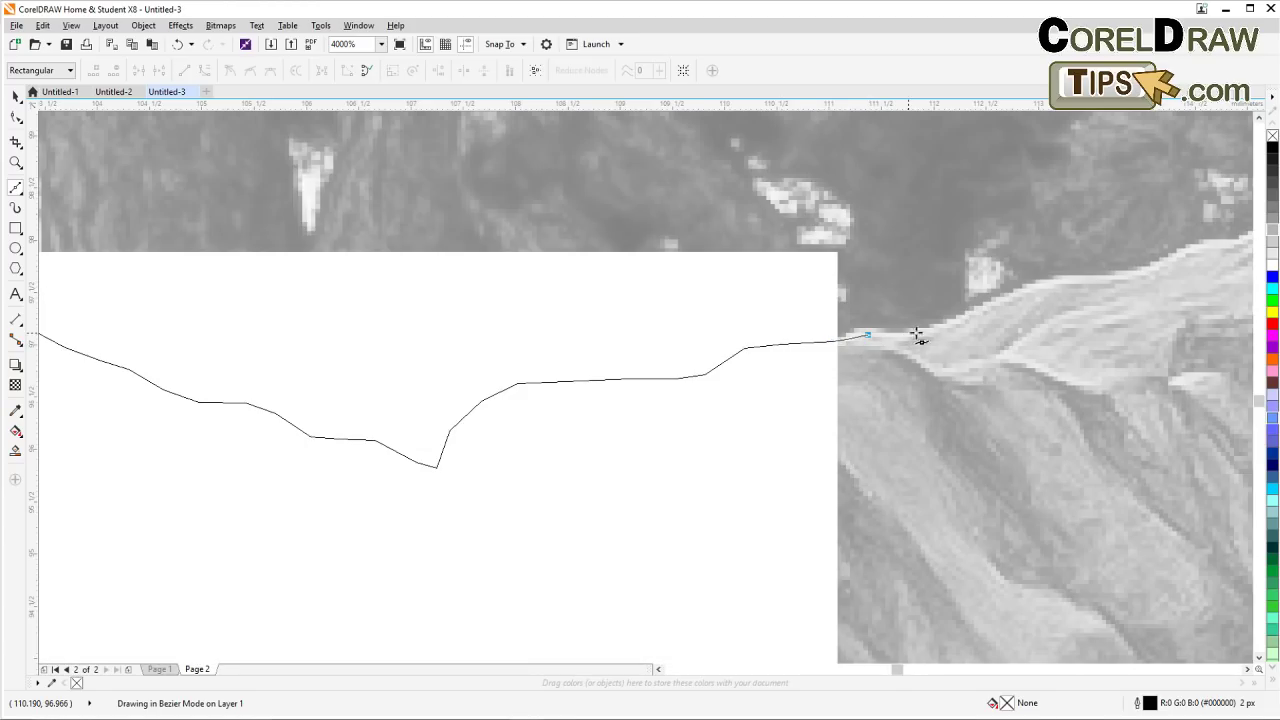
{"action": "left_click", "coordinate": [943, 328]}
{"action": "left_click", "coordinate": [1037, 285]}
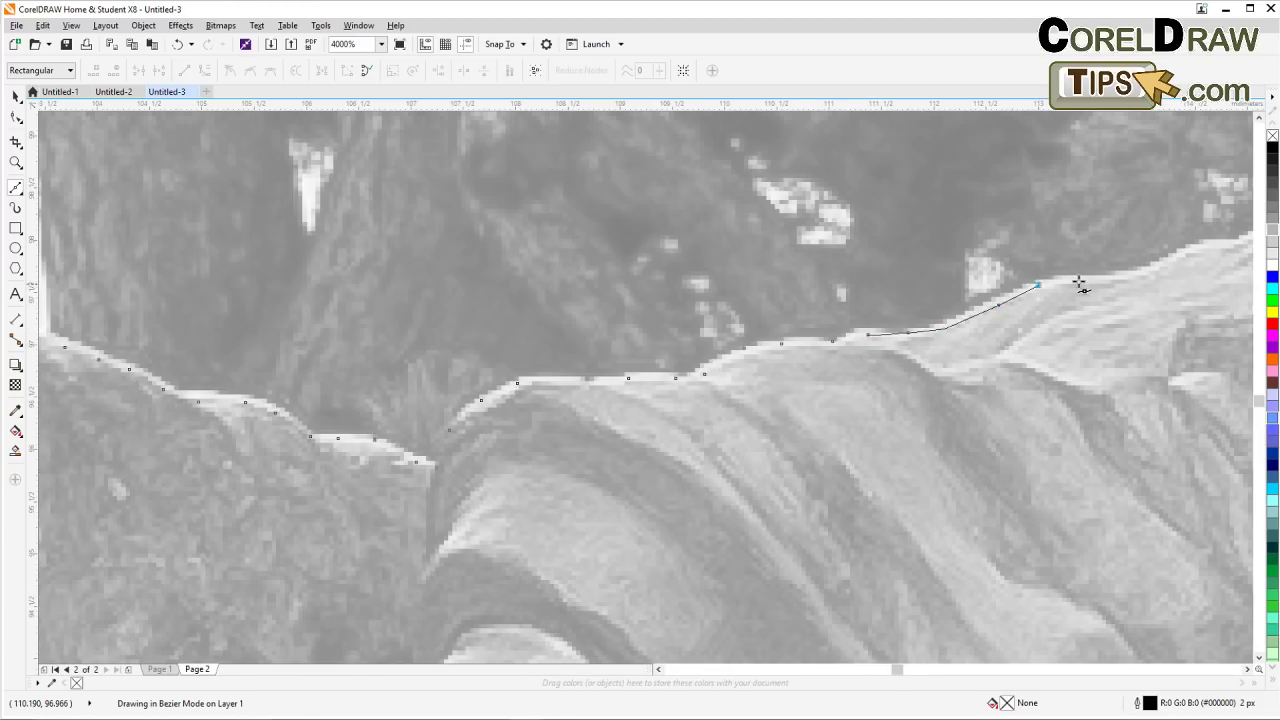
{"action": "left_click", "coordinate": [1078, 281]}
{"action": "left_click", "coordinate": [1131, 280]}
Continue the outline up the foot's sloping ridge and over its crest toward the leg
{"action": "left_click_drag", "start_coordinate": [1150, 309], "coordinate": [672, 428]}
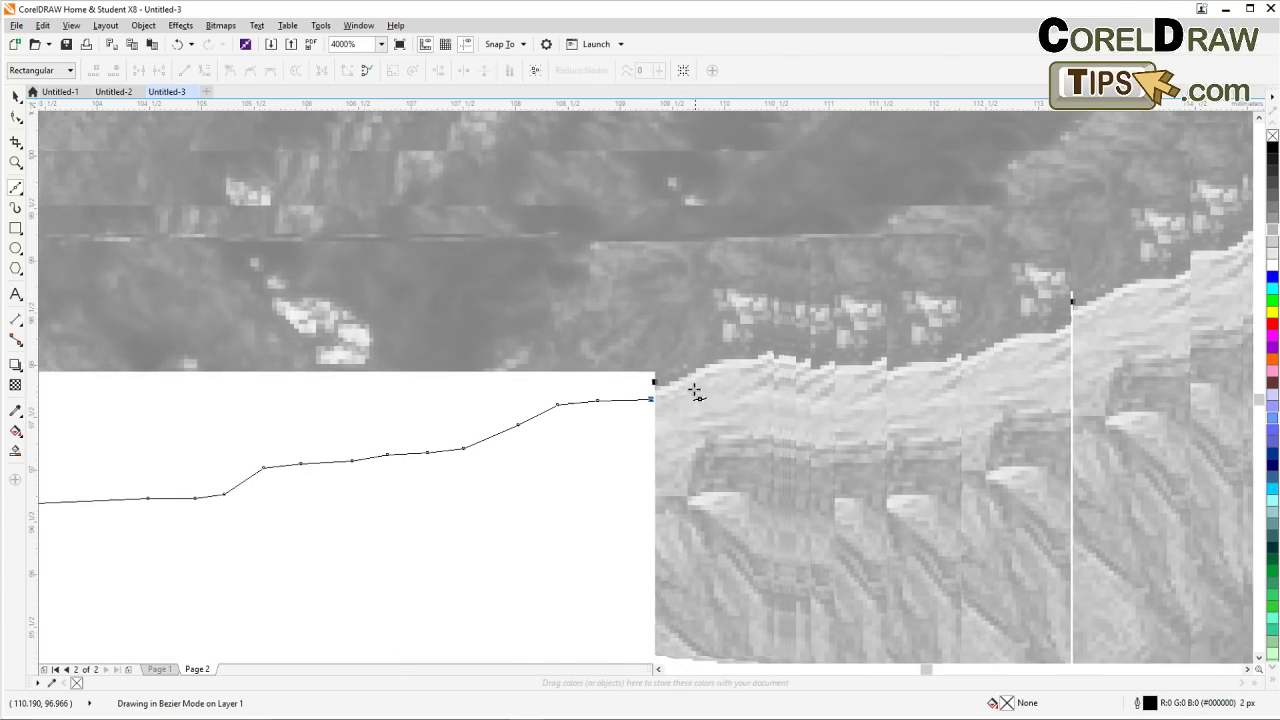
{"action": "left_click", "coordinate": [690, 380]}
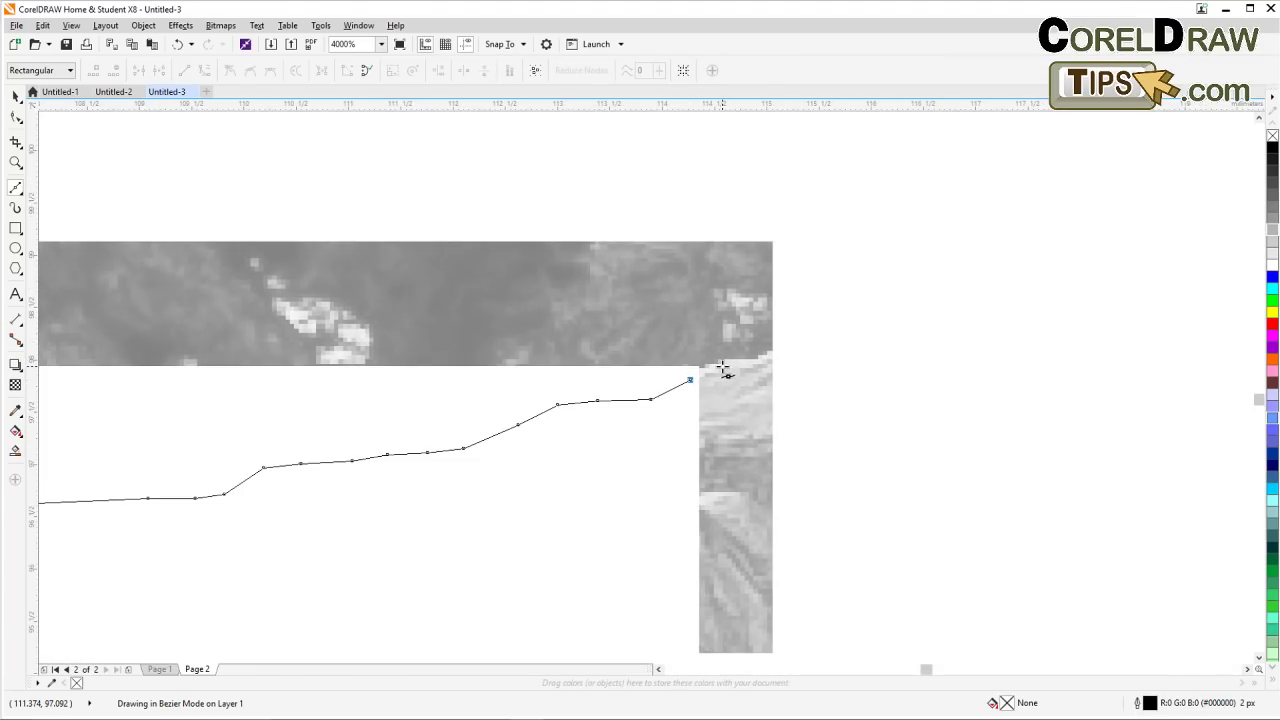
{"action": "left_click", "coordinate": [722, 366]}
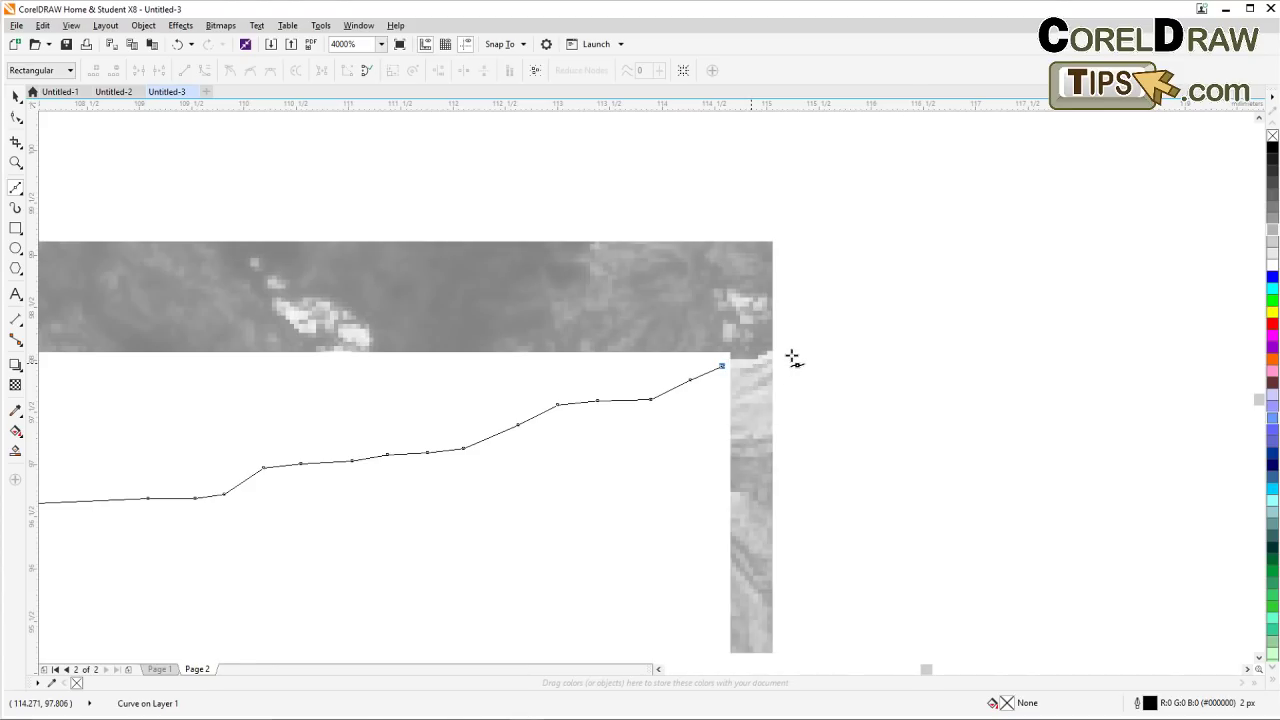
{"action": "left_click", "coordinate": [792, 357]}
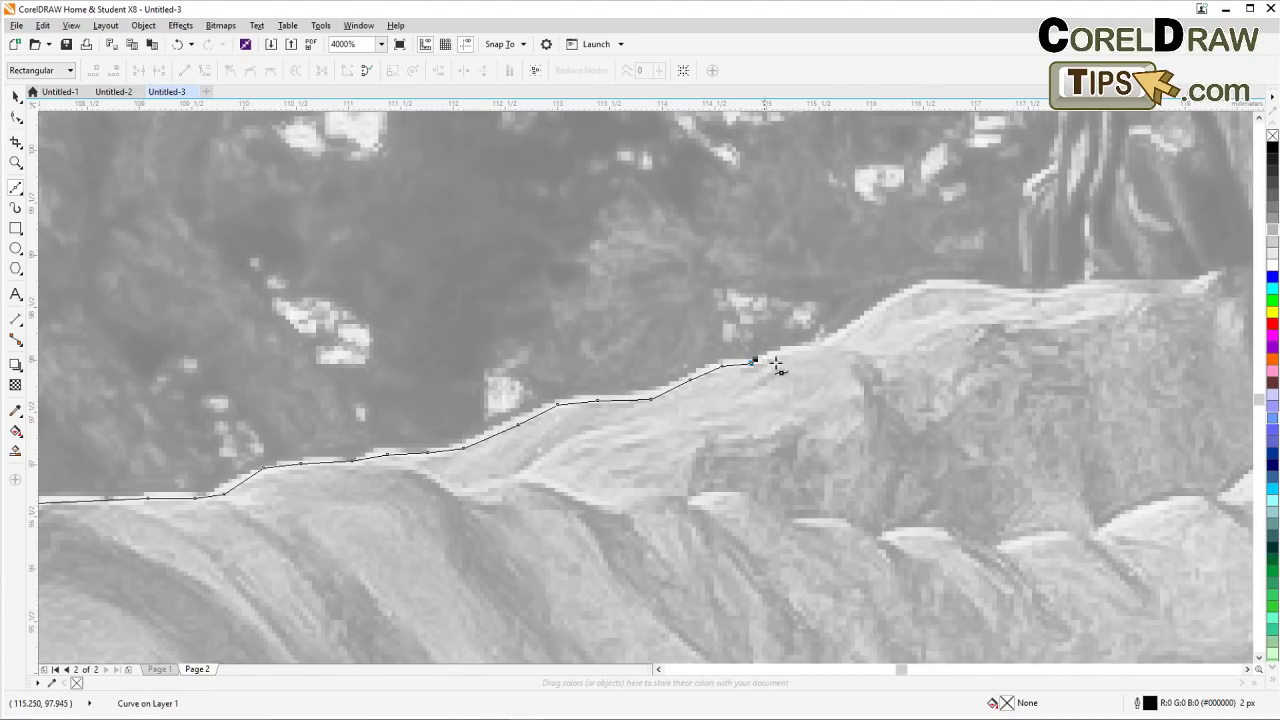
{"action": "left_click", "coordinate": [797, 351]}
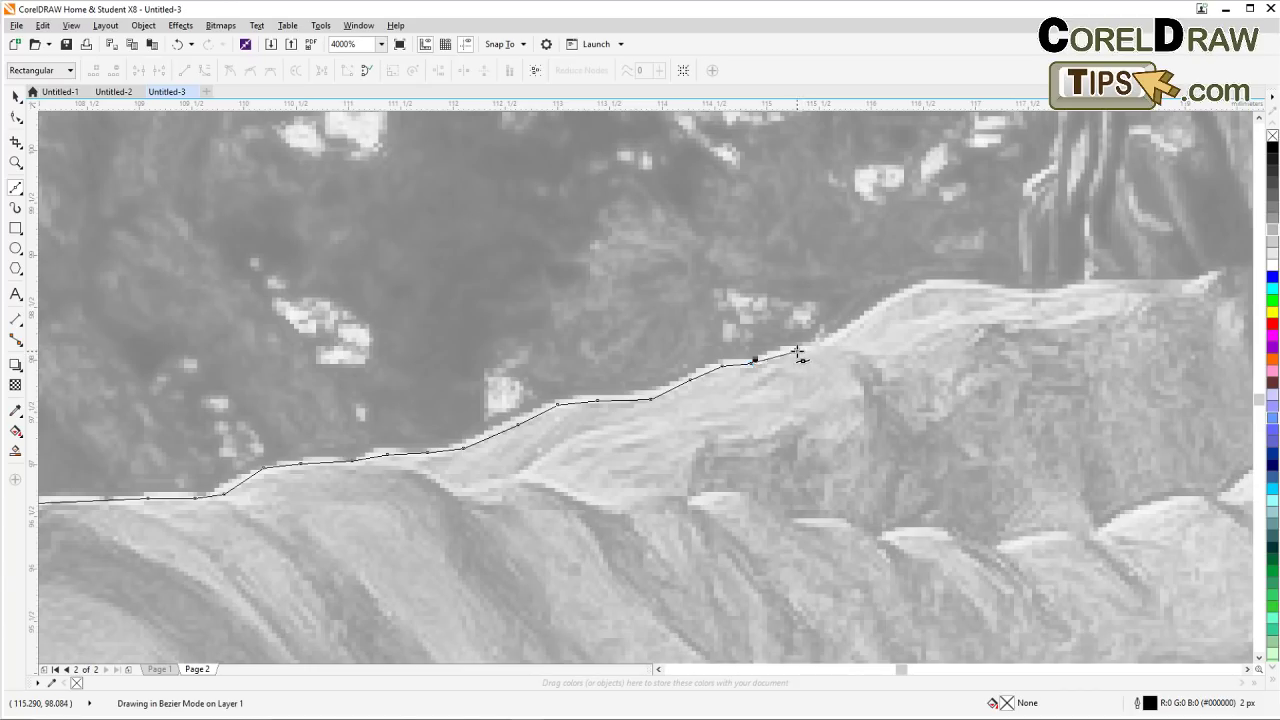
{"action": "left_click", "coordinate": [834, 344]}
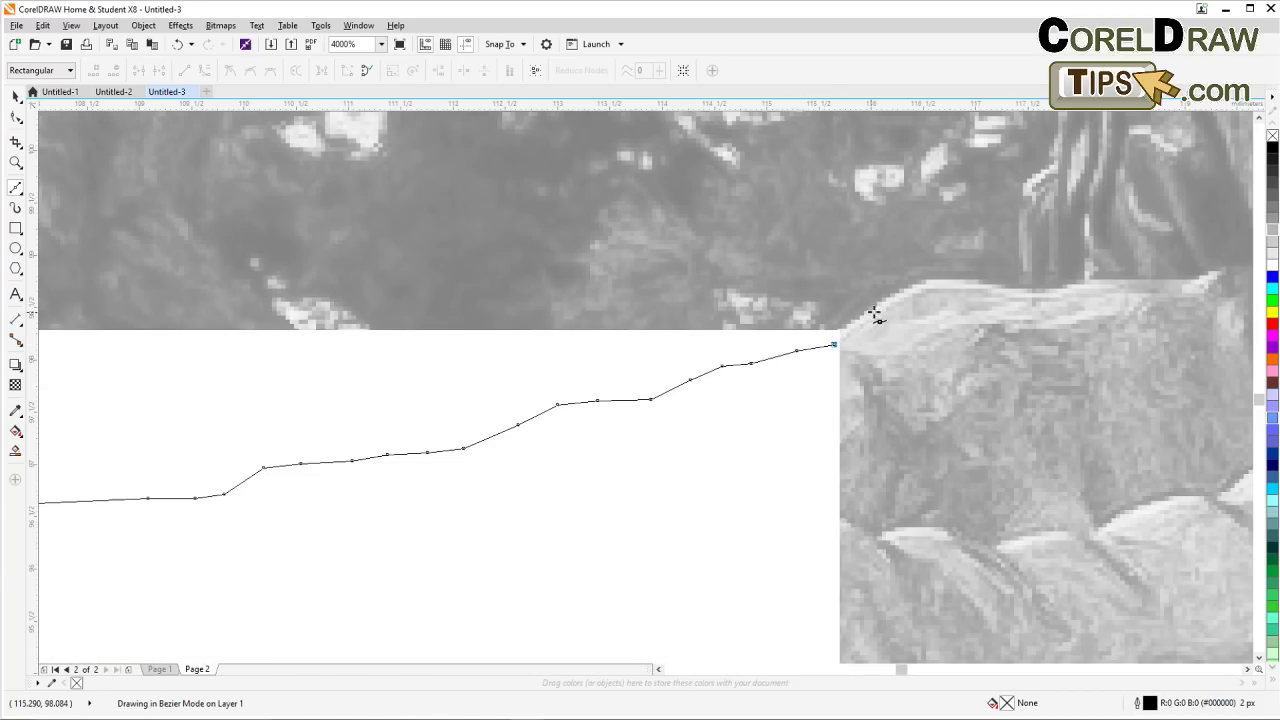
{"action": "left_click", "coordinate": [901, 288]}
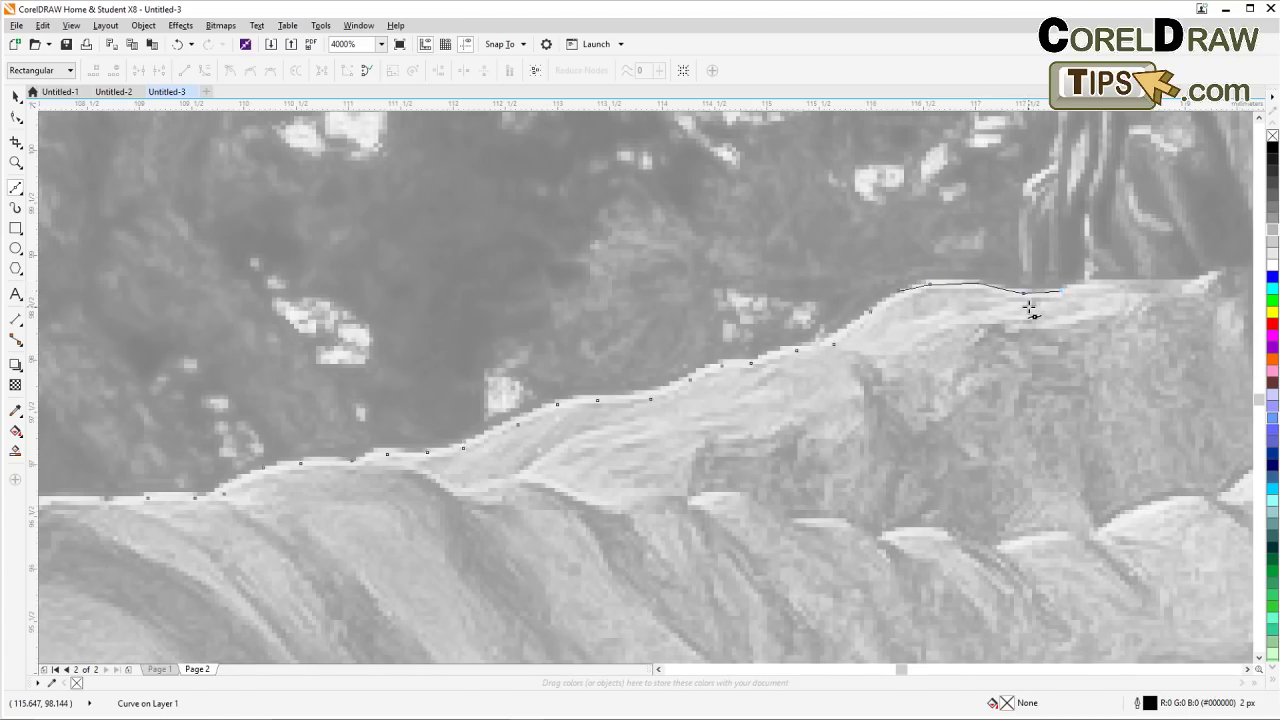
Trace from the end of the foot up the edge of the leg to the griffin's head feathers
{"action": "scroll", "coordinate": [1035, 330], "scroll_direction": "down", "scroll_amount": 2}
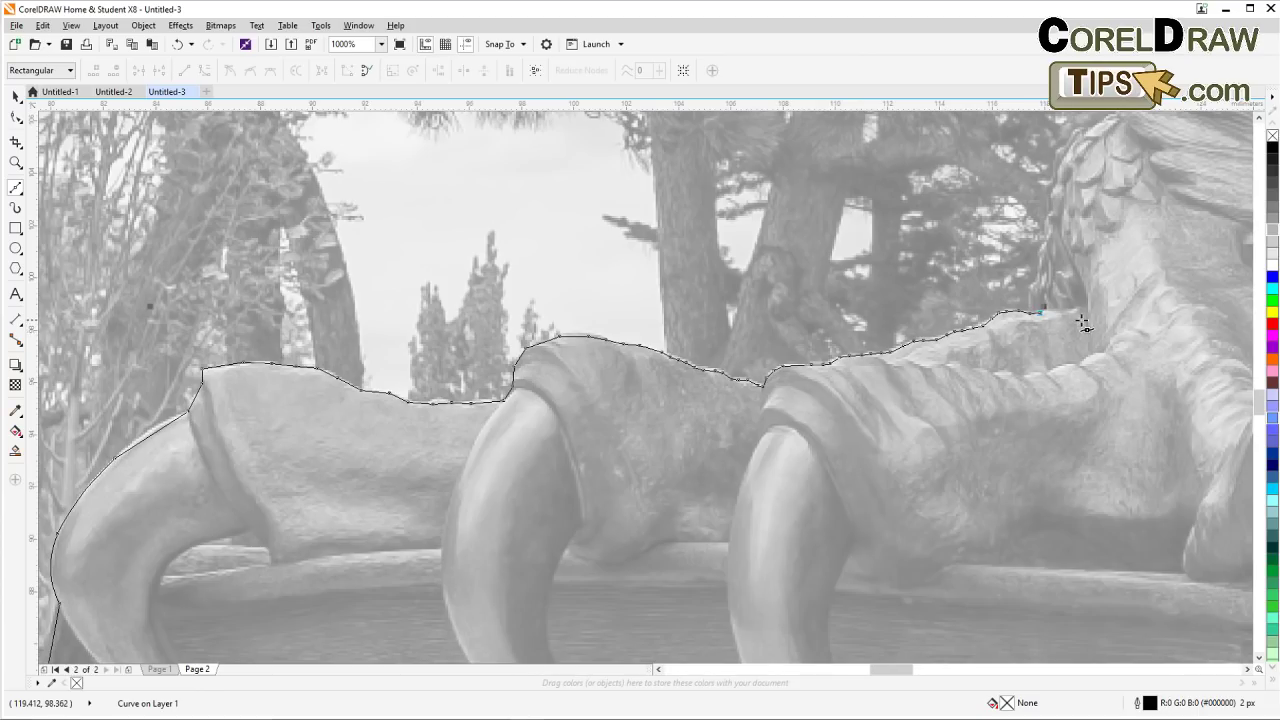
{"action": "scroll", "coordinate": [1083, 325], "scroll_direction": "down", "scroll_amount": 3}
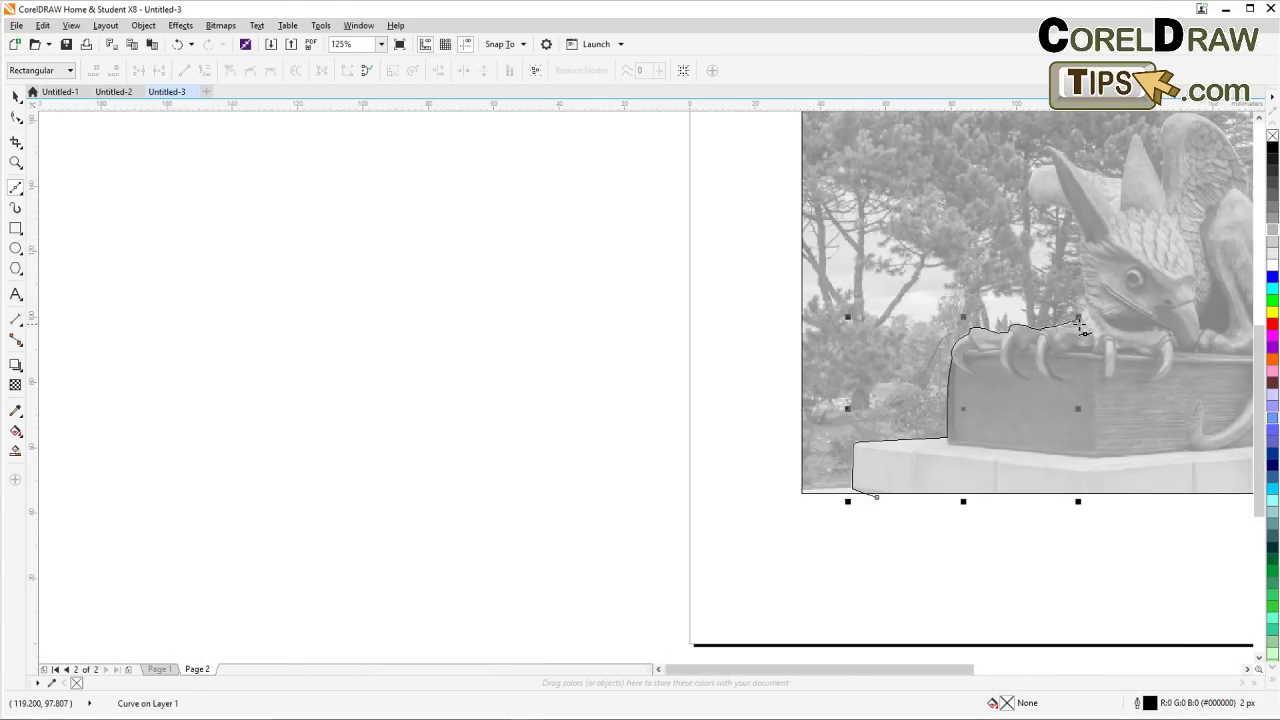
{"action": "left_click_drag", "start_coordinate": [1037, 338], "coordinate": [776, 390]}
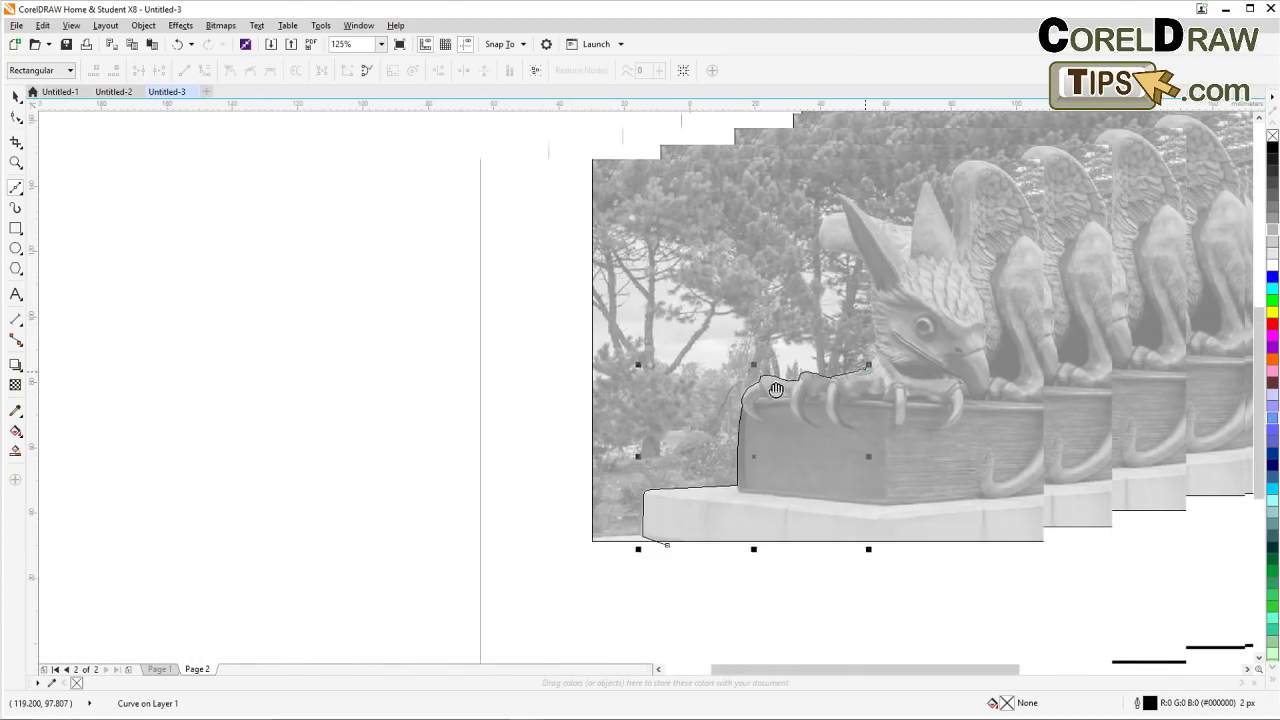
{"action": "scroll", "coordinate": [776, 373], "scroll_direction": "up", "scroll_amount": 1}
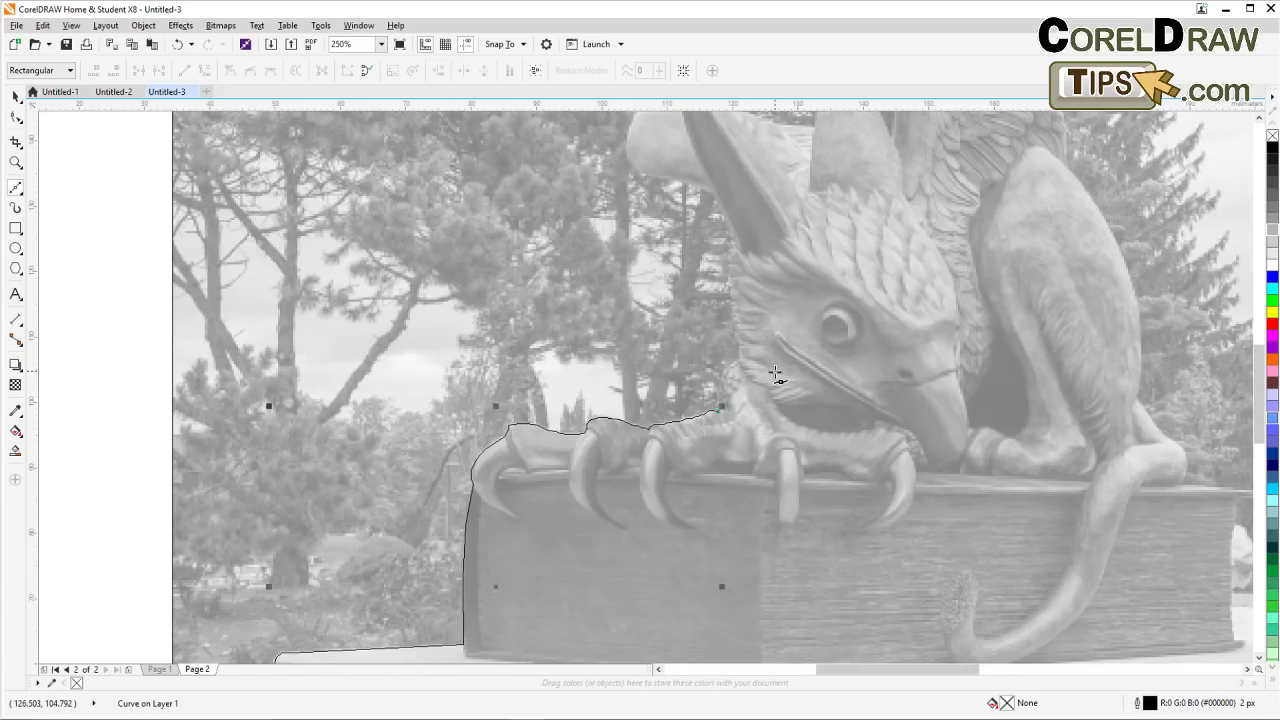
{"action": "scroll", "coordinate": [762, 386], "scroll_direction": "up", "scroll_amount": 1}
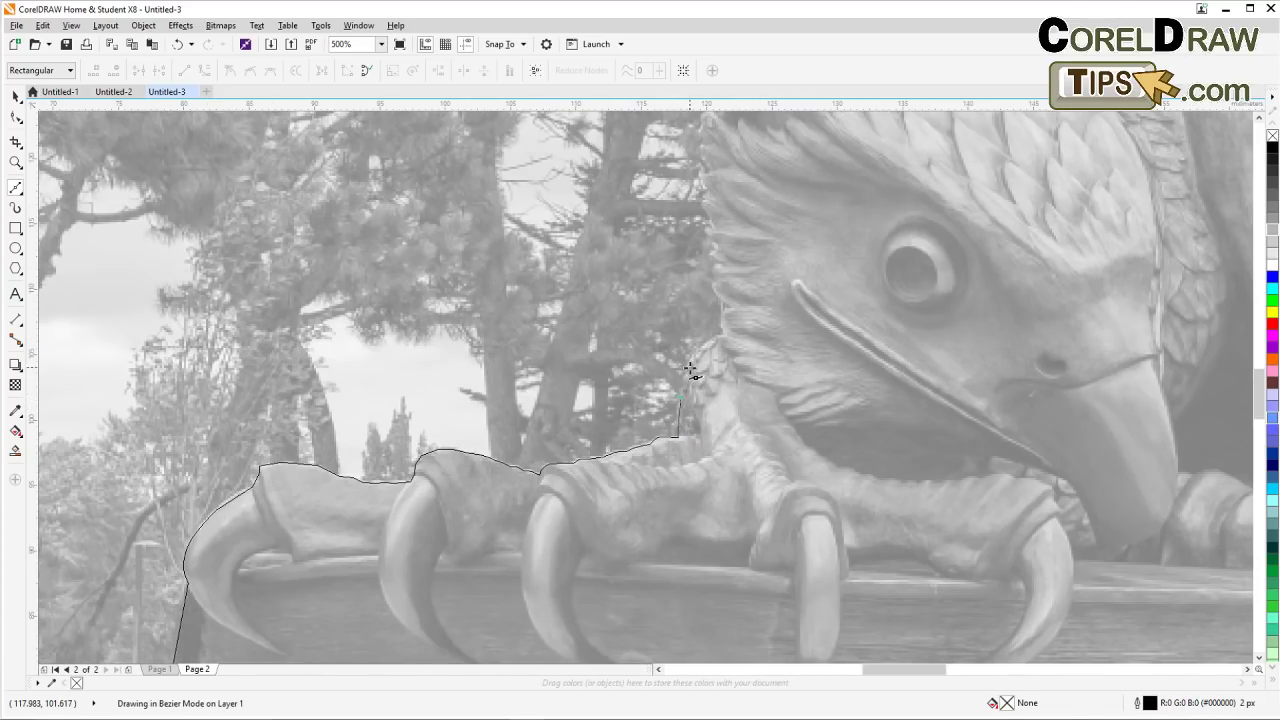
{"action": "left_click", "coordinate": [723, 333]}
Trace the jagged cheek feathers upward along the back of the griffin's head with short segments
{"action": "left_click", "coordinate": [716, 276]}
{"action": "left_click", "coordinate": [713, 238]}
{"action": "left_click", "coordinate": [708, 212]}
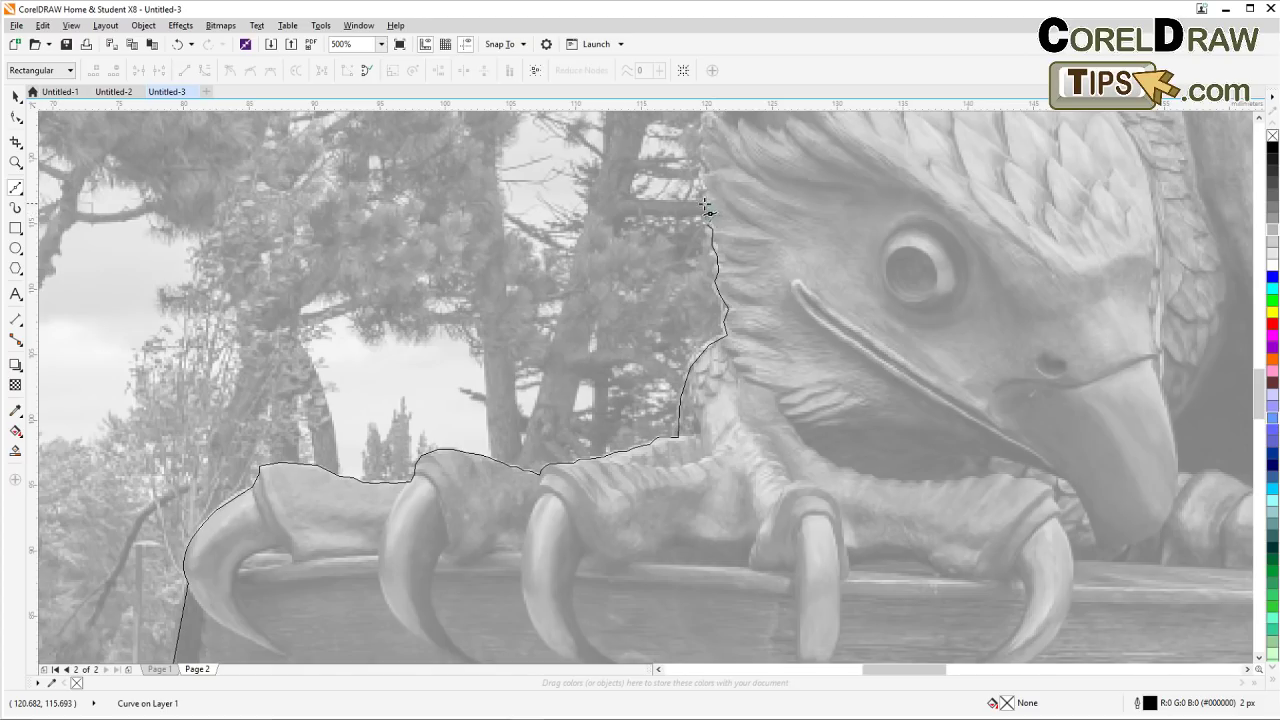
{"action": "left_click", "coordinate": [707, 180]}
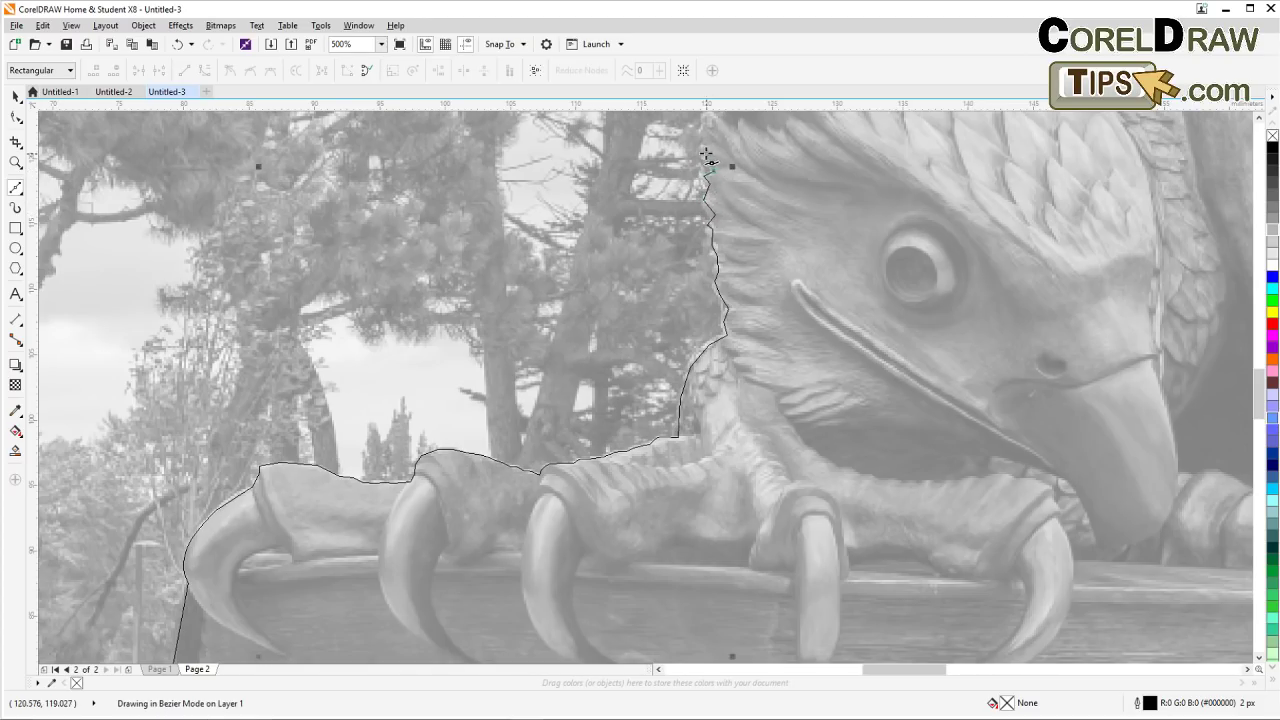
{"action": "left_click", "coordinate": [705, 152]}
Trace the last cheek feathers to the ear's base and up the ear to the rounded form behind it
{"action": "mouse_move", "coordinate": [790, 165]}
{"action": "left_mouse_down"}
{"action": "mouse_move", "coordinate": [714, 394]}
{"action": "mouse_move", "coordinate": [698, 398]}
{"action": "left_mouse_up"}
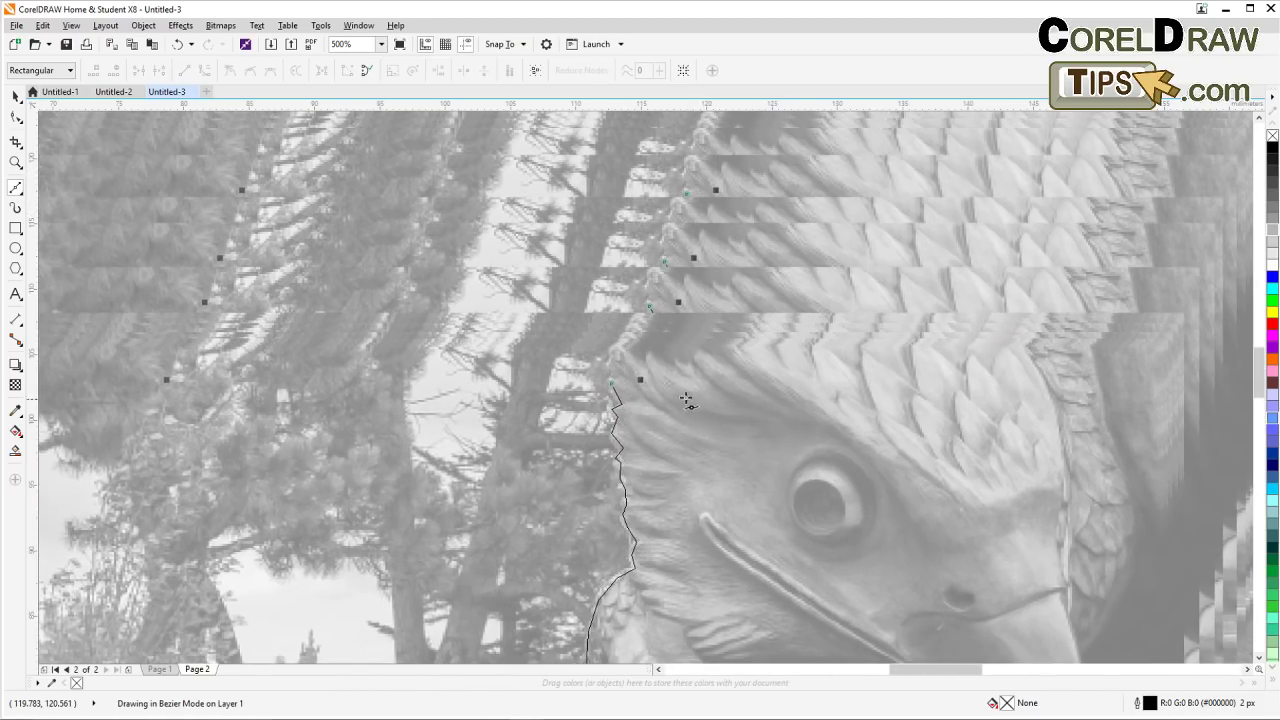
{"action": "left_click", "coordinate": [617, 373]}
{"action": "left_click", "coordinate": [607, 350]}
{"action": "left_click", "coordinate": [626, 347]}
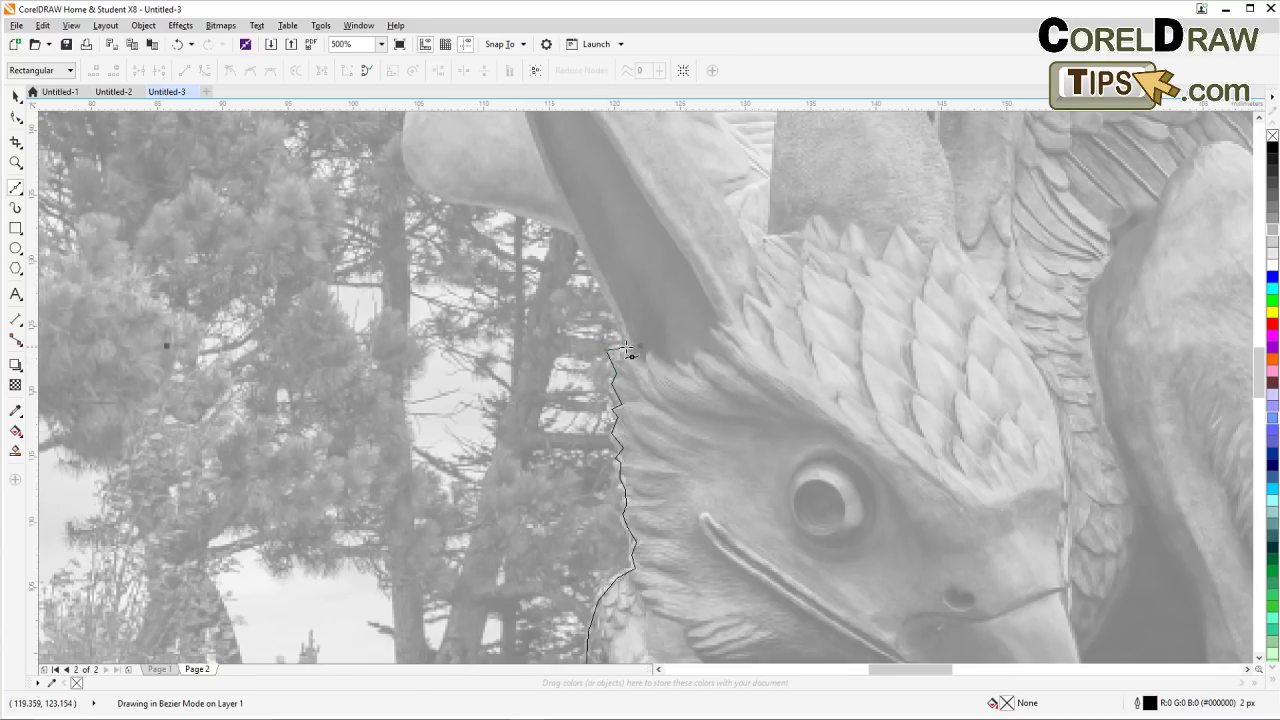
{"action": "left_click", "coordinate": [587, 259]}
Trace the underside and blunt outer end of the rounded form behind the first ear
{"action": "left_click_drag", "start_coordinate": [662, 242], "coordinate": [730, 482]}
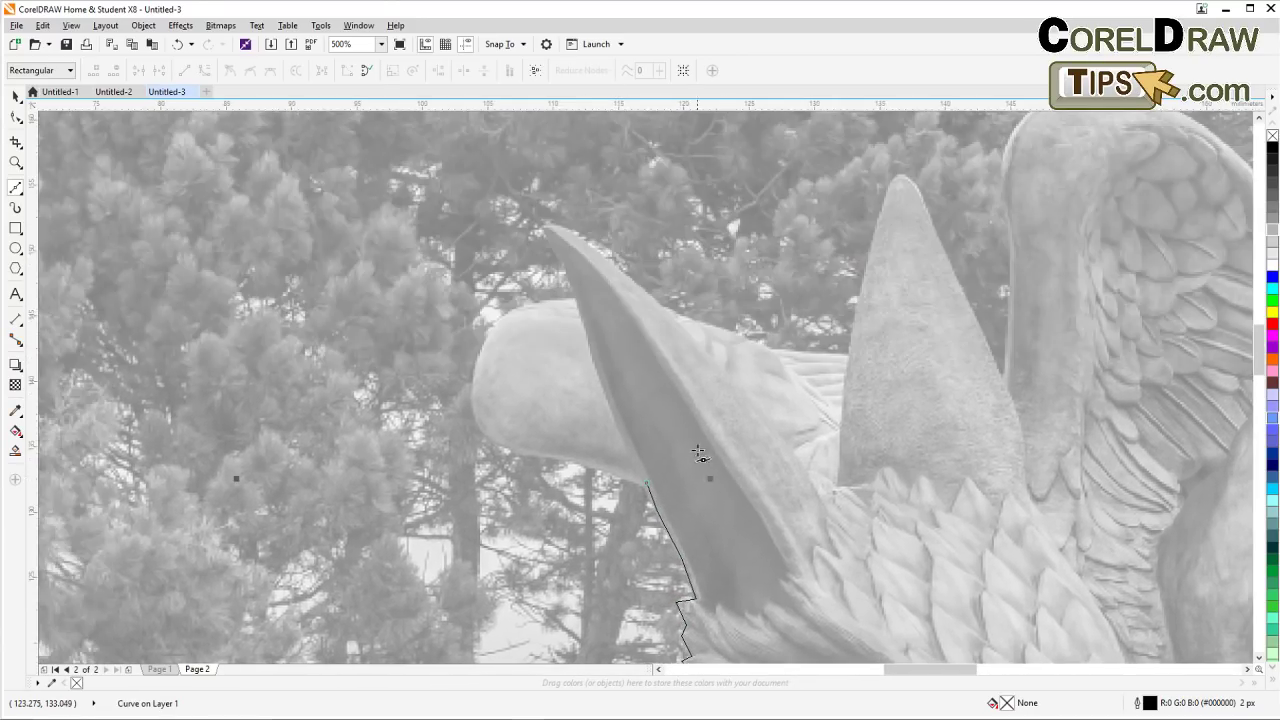
{"action": "left_click", "coordinate": [577, 460]}
{"action": "left_click", "coordinate": [514, 455]}
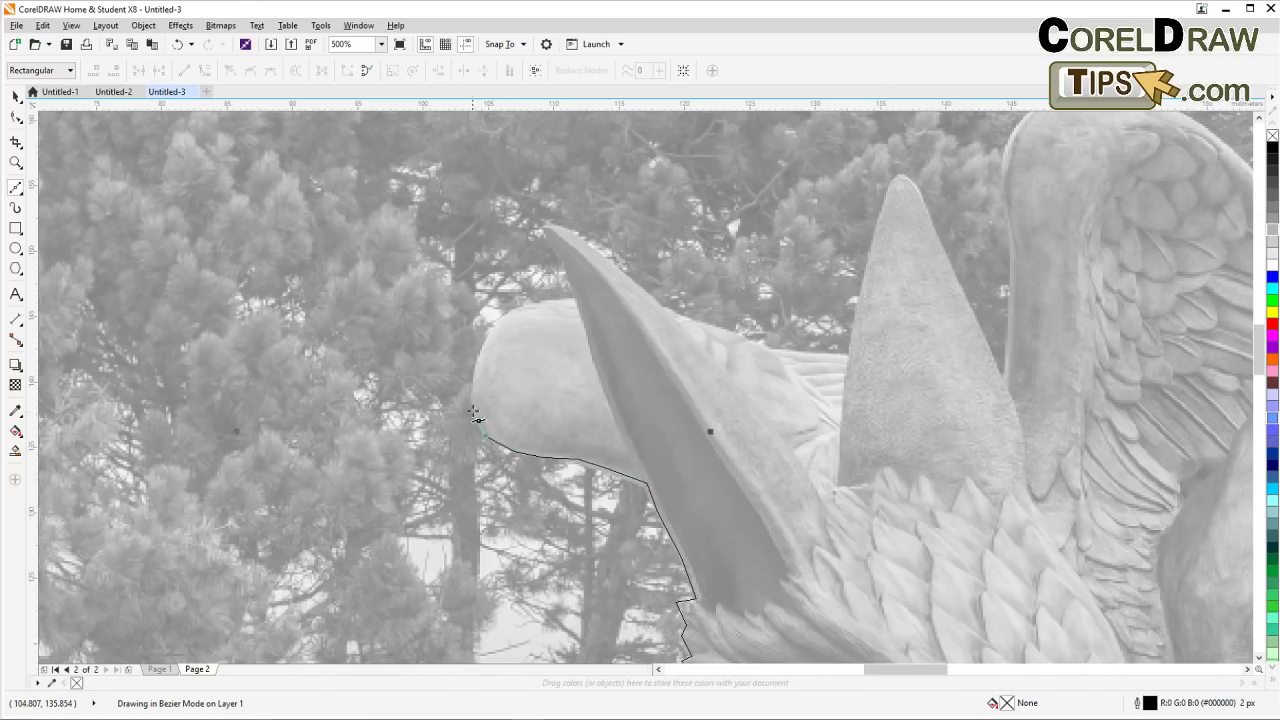
{"action": "left_click", "coordinate": [474, 379]}
{"action": "left_click", "coordinate": [481, 355]}
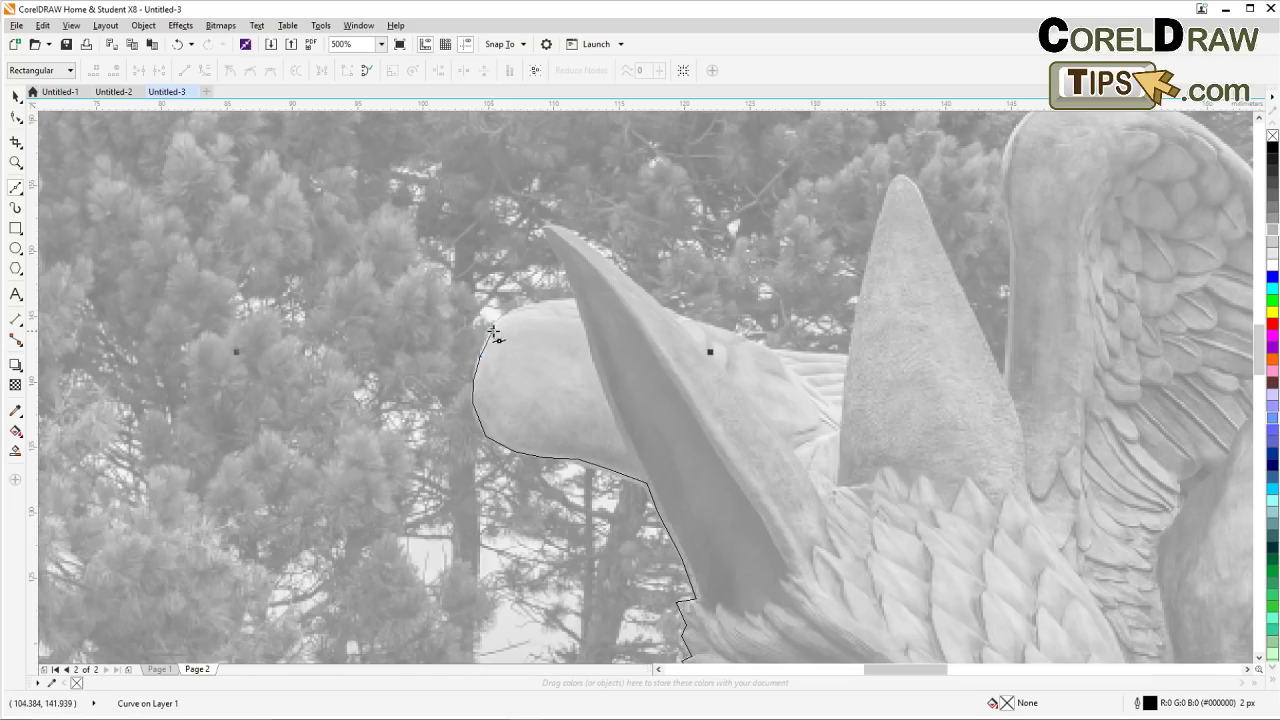
Trace the curved top of the rounded form back to where it meets the first ear
{"action": "left_click", "coordinate": [493, 330]}
{"action": "left_click", "coordinate": [507, 318]}
{"action": "left_click", "coordinate": [524, 310]}
{"action": "left_click", "coordinate": [541, 305]}
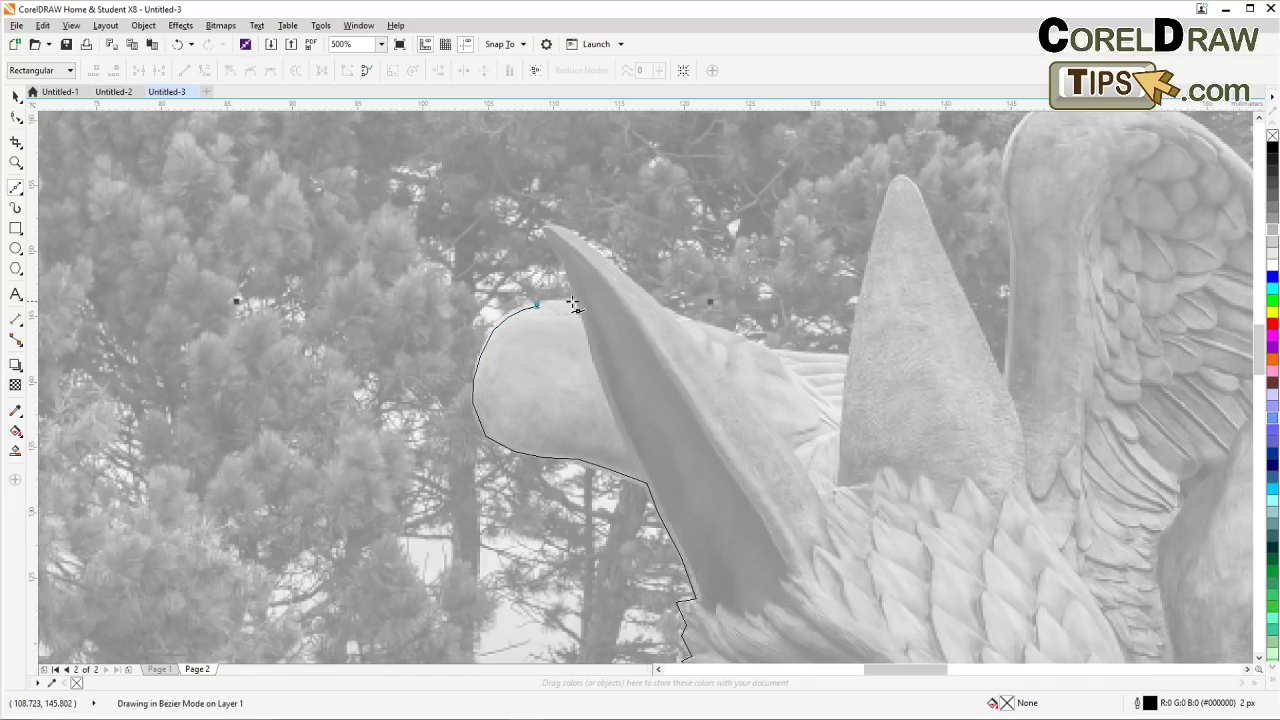
{"action": "left_click", "coordinate": [581, 301]}
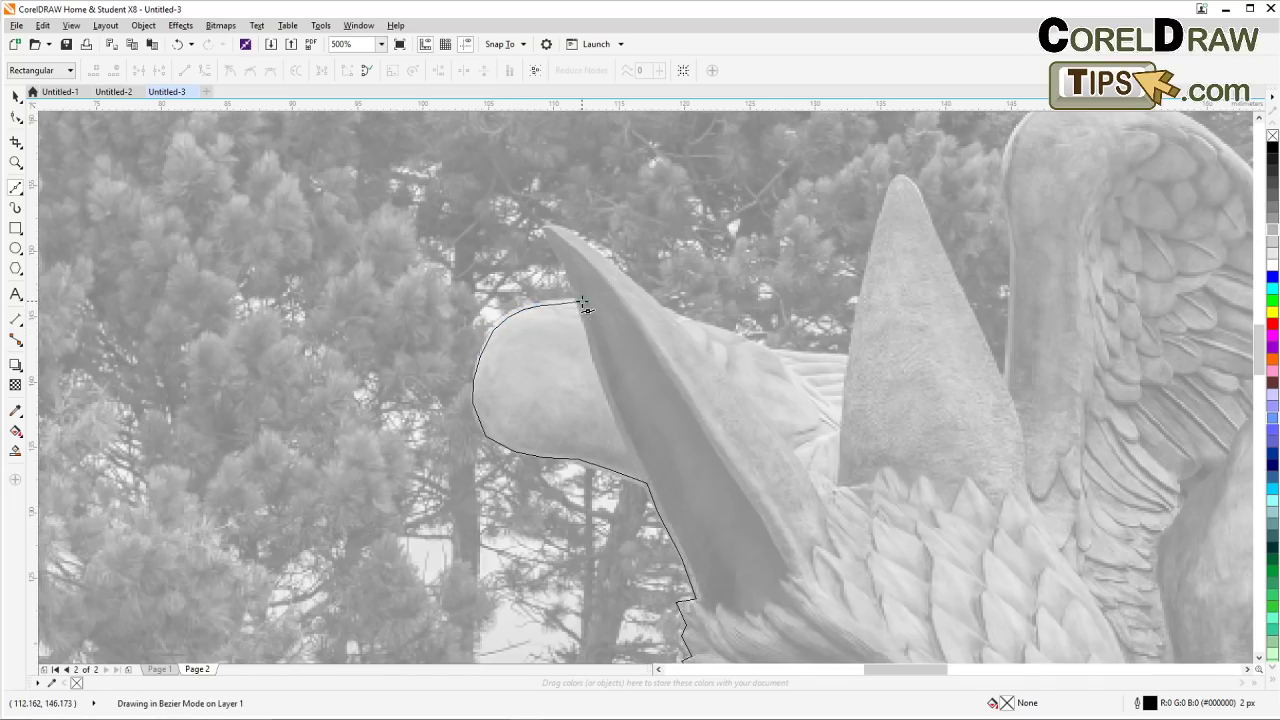
Trace the first ear up to its pointed tip and partway down its other edge
{"action": "left_click", "coordinate": [548, 229]}
{"action": "left_click", "coordinate": [570, 231]}
{"action": "left_click", "coordinate": [595, 248]}
{"action": "left_click", "coordinate": [620, 270]}
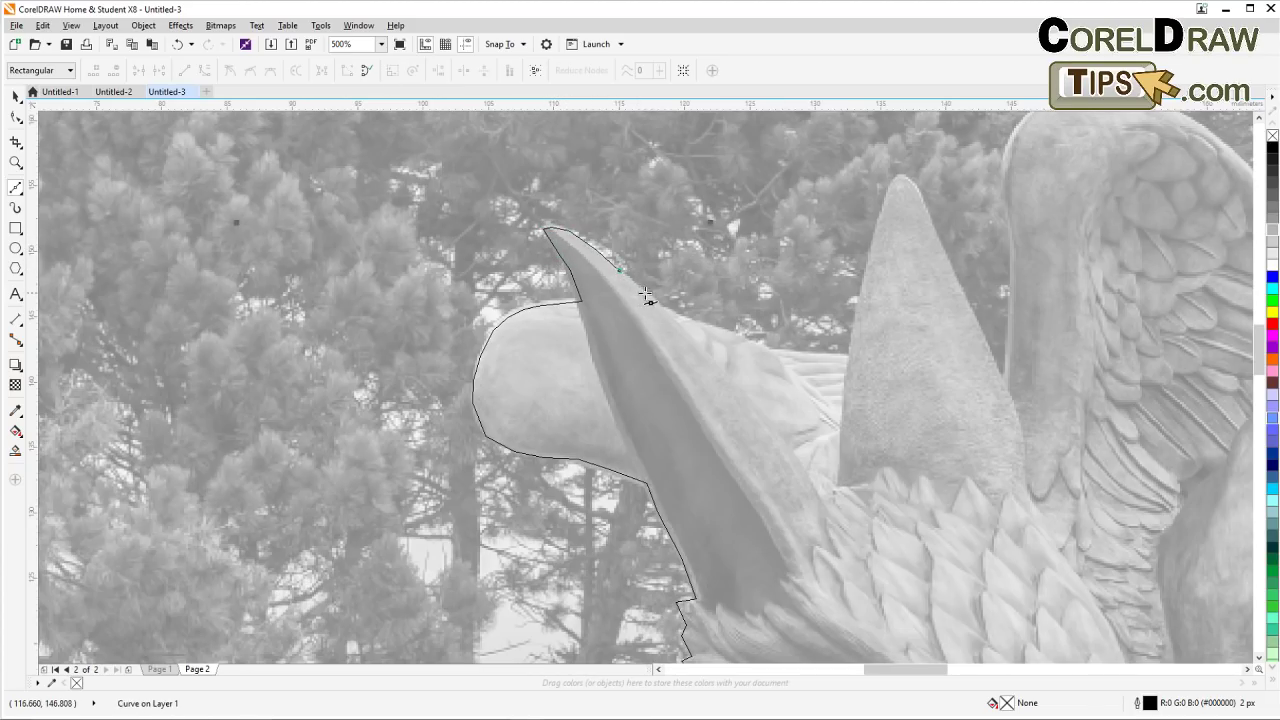
Continue the outline down the slope behind the first ear to the edge of the second ear
{"action": "left_click", "coordinate": [645, 293]}
{"action": "left_click", "coordinate": [694, 326]}
{"action": "left_click", "coordinate": [764, 346]}
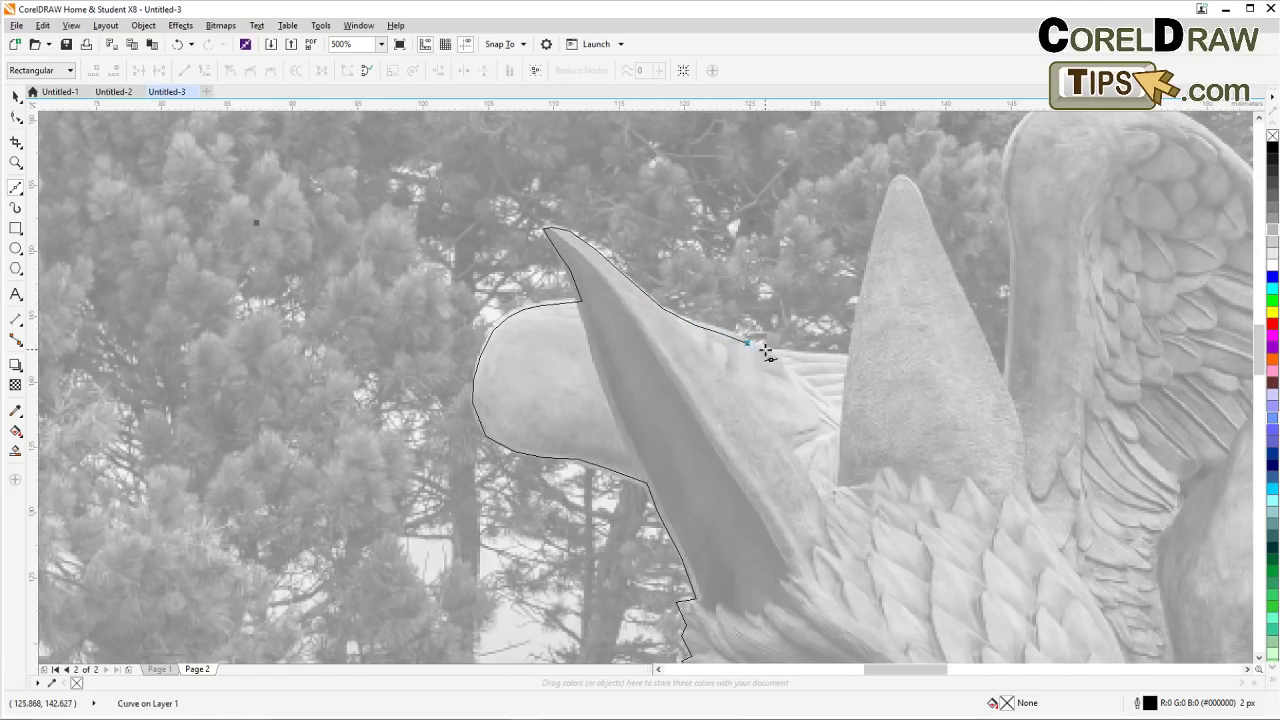
{"action": "left_click", "coordinate": [786, 353]}
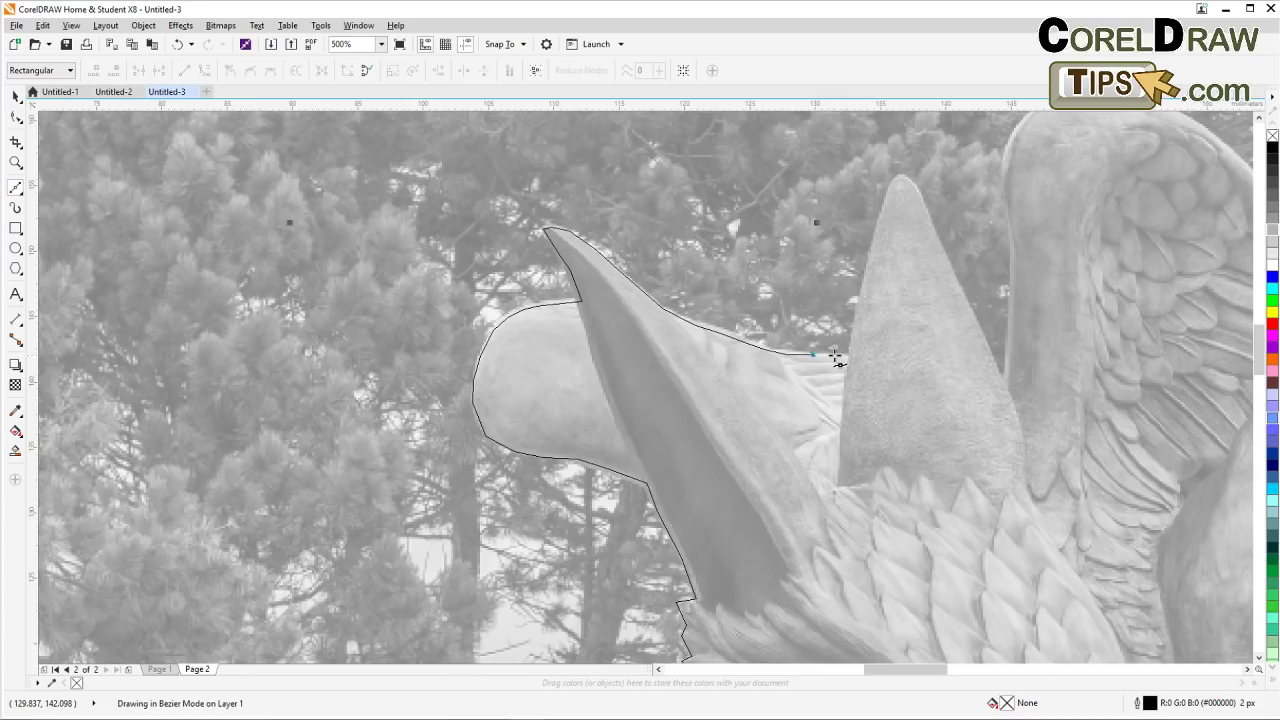
{"action": "left_click", "coordinate": [851, 354]}
Trace the second ear up one side, around its tip and down to where it meets the wing
{"action": "left_click", "coordinate": [871, 261]}
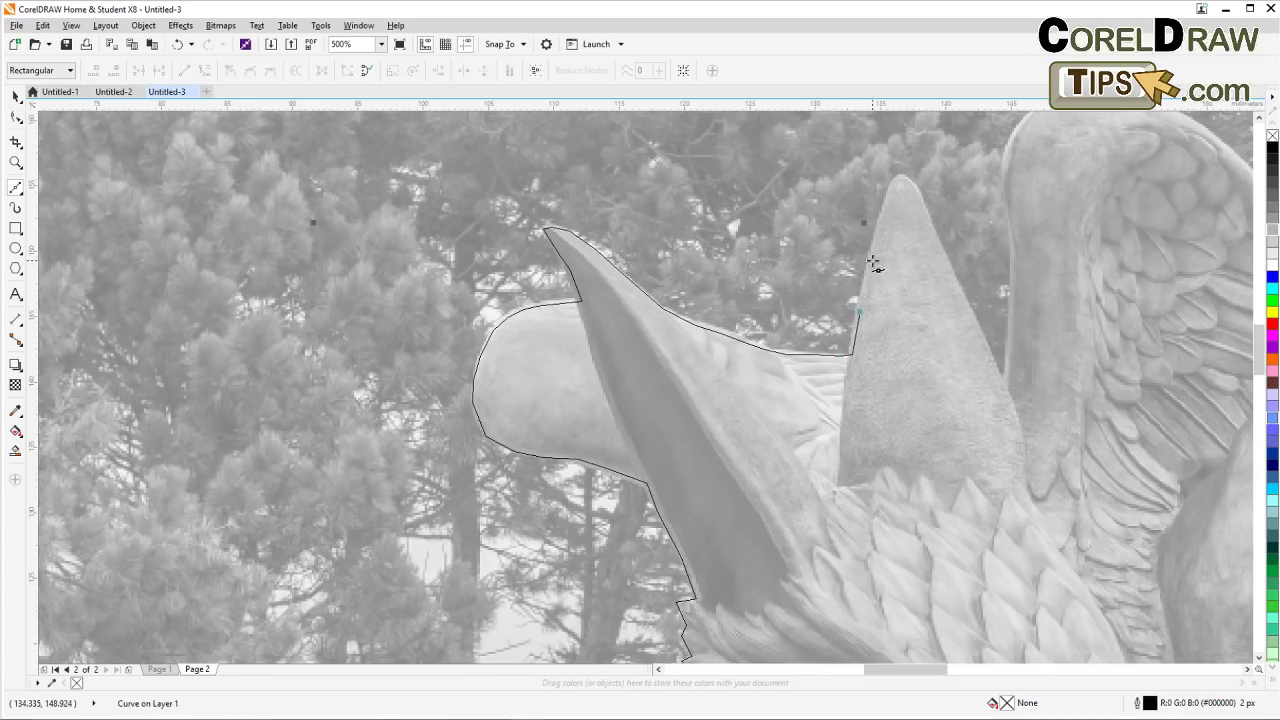
{"action": "left_click", "coordinate": [890, 198]}
{"action": "double_click", "coordinate": [896, 182]}
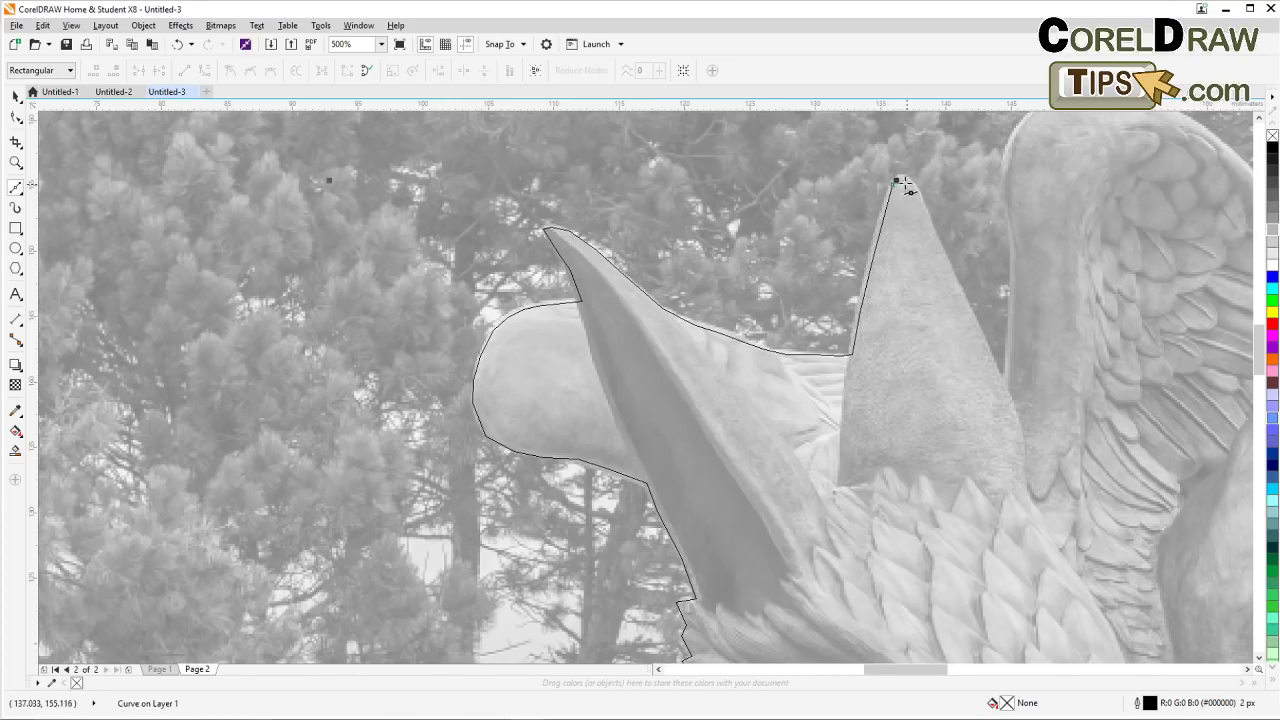
{"action": "left_click", "coordinate": [907, 189]}
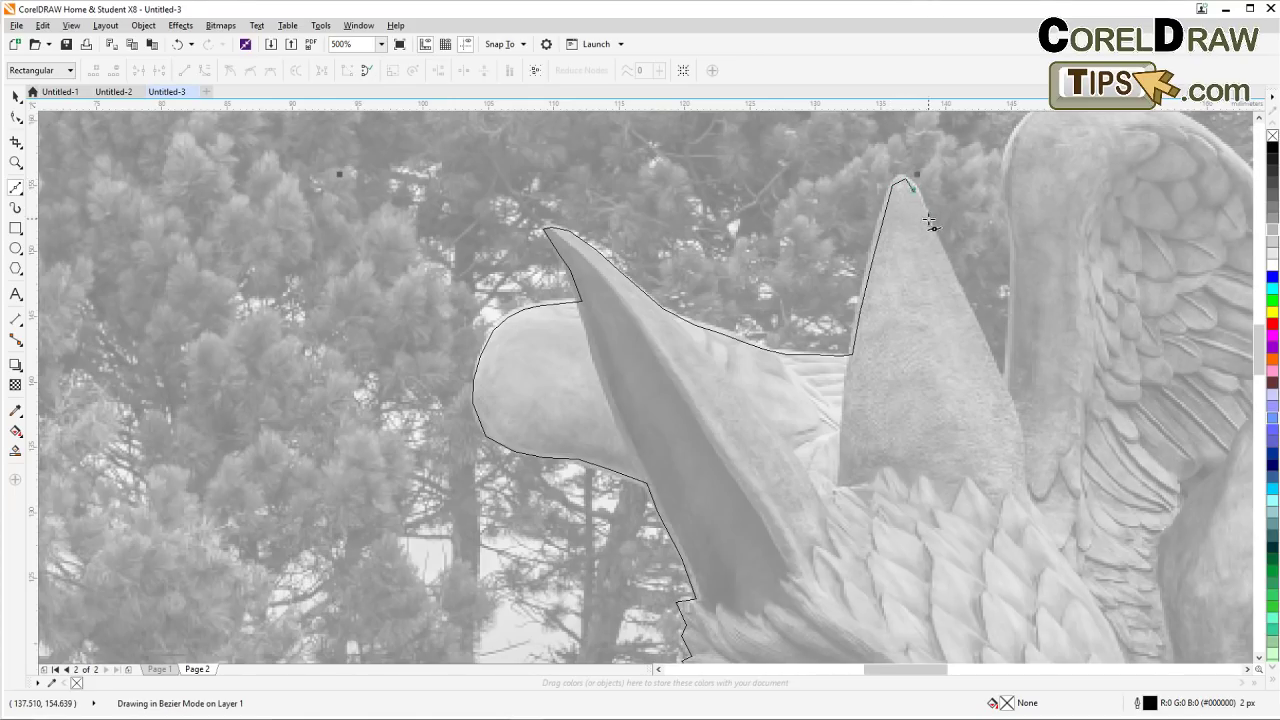
{"action": "left_click", "coordinate": [956, 287]}
{"action": "left_click", "coordinate": [972, 326]}
{"action": "left_click", "coordinate": [1005, 385]}
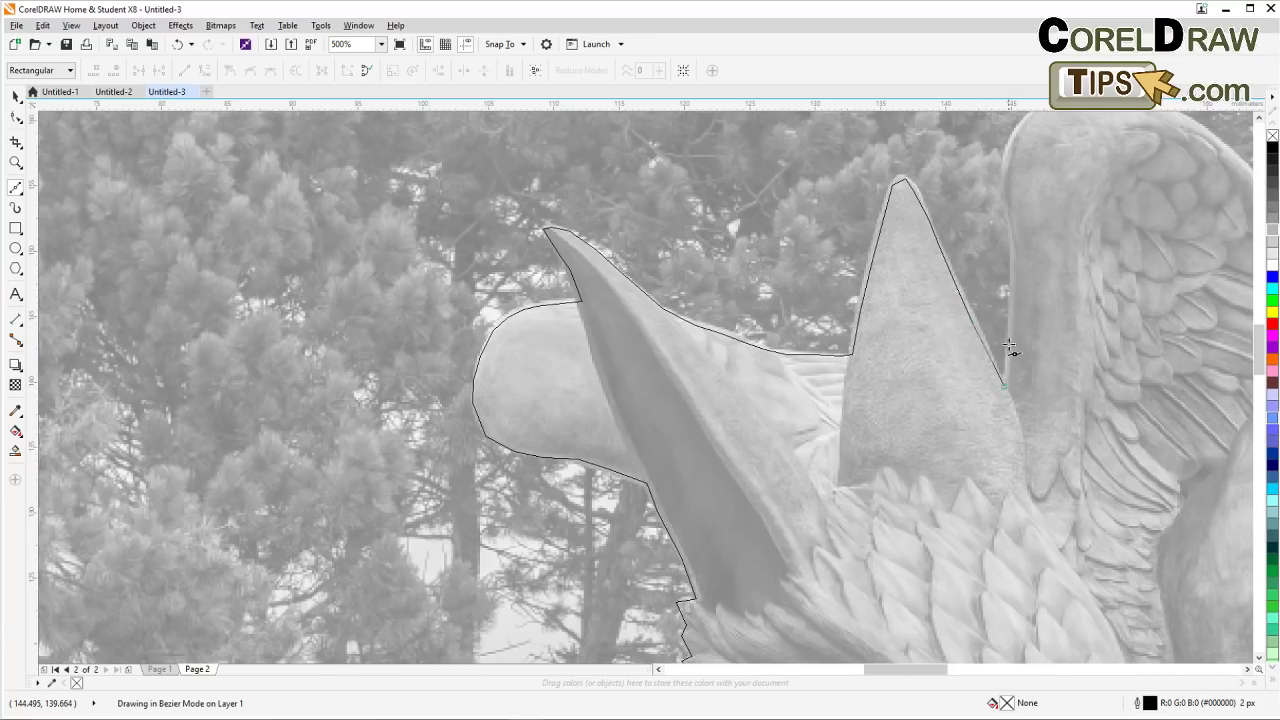
Trace the wing's front edge upward from the second ear to the start of its rounded top
{"action": "left_click", "coordinate": [1012, 283]}
{"action": "left_click", "coordinate": [1010, 206]}
{"action": "left_click_drag", "start_coordinate": [1084, 222], "coordinate": [771, 317]}
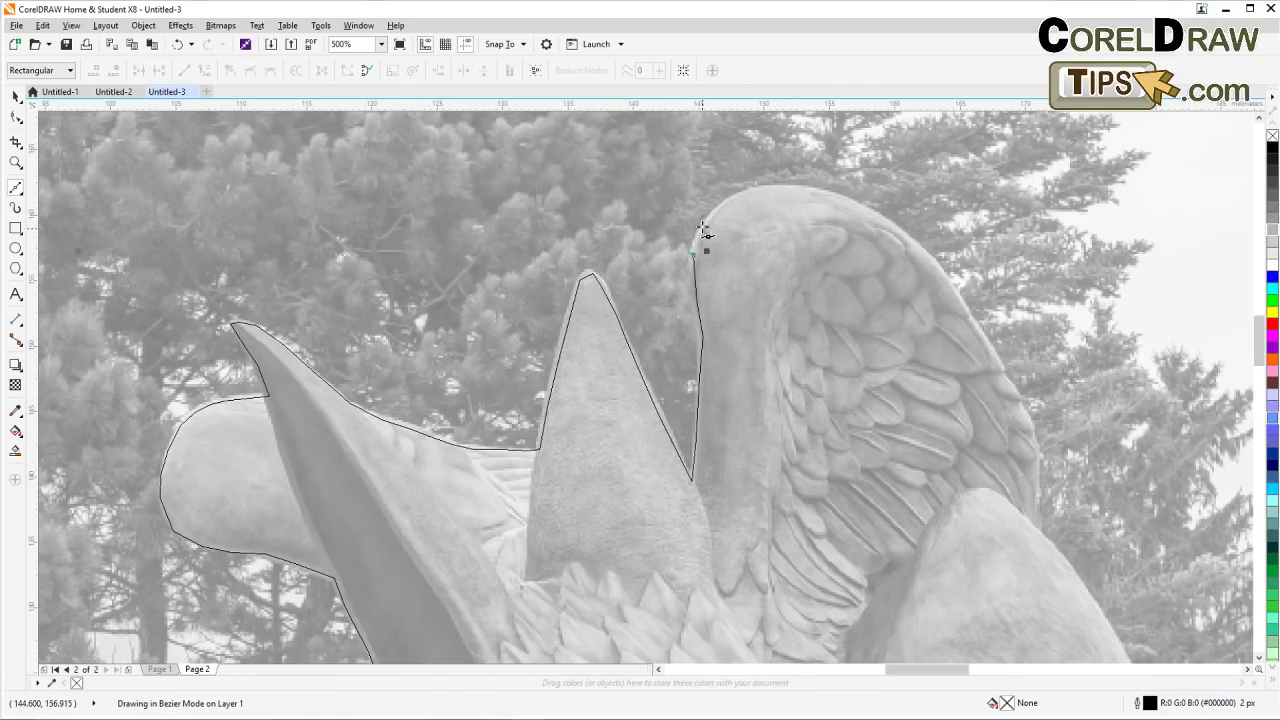
Trace the wing's rounded top and its back edge down to where it meets the griffin's back
{"action": "left_click", "coordinate": [706, 220]}
{"action": "left_click_drag", "start_coordinate": [760, 187], "coordinate": [797, 189]}
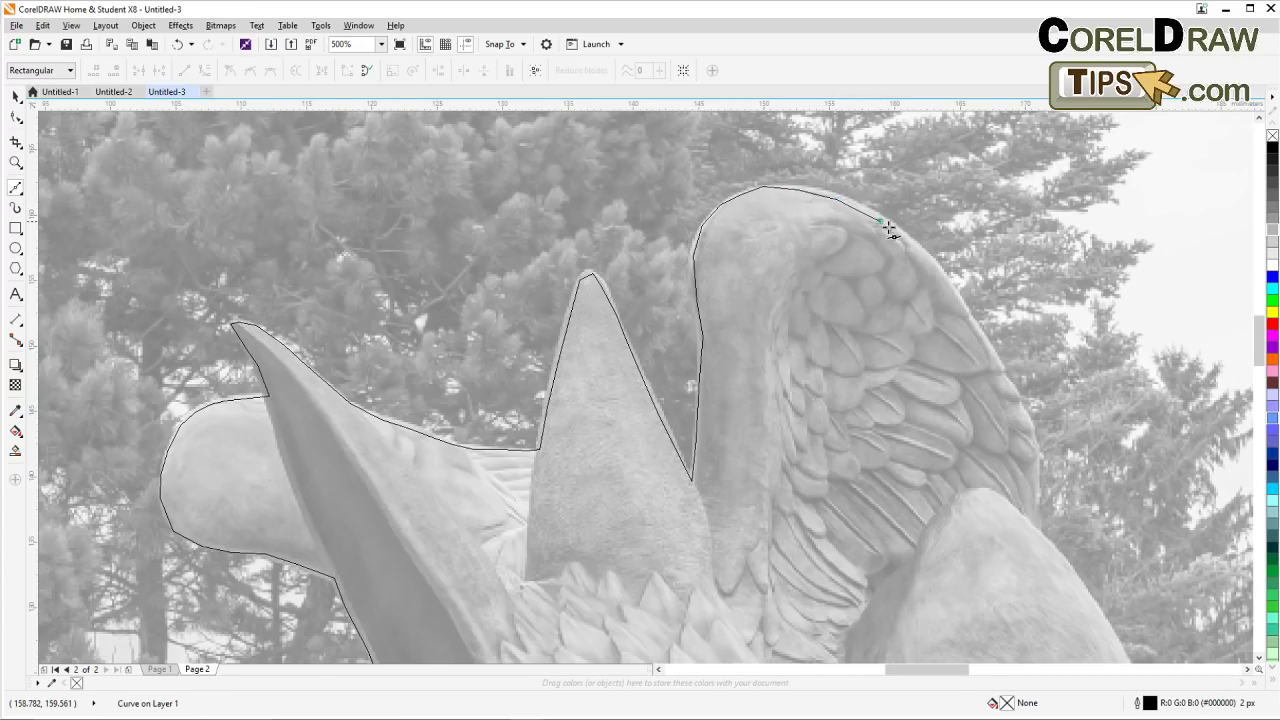
{"action": "left_click", "coordinate": [922, 254]}
{"action": "left_click", "coordinate": [963, 302]}
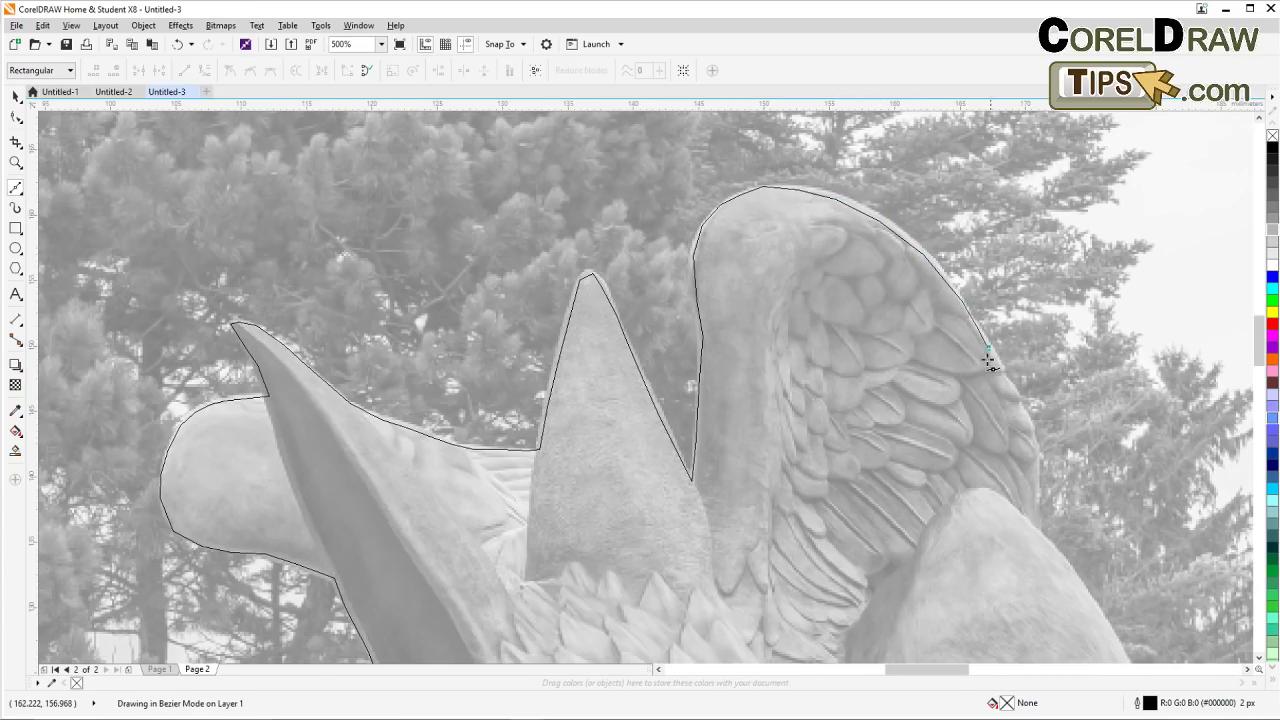
{"action": "left_click", "coordinate": [1030, 424]}
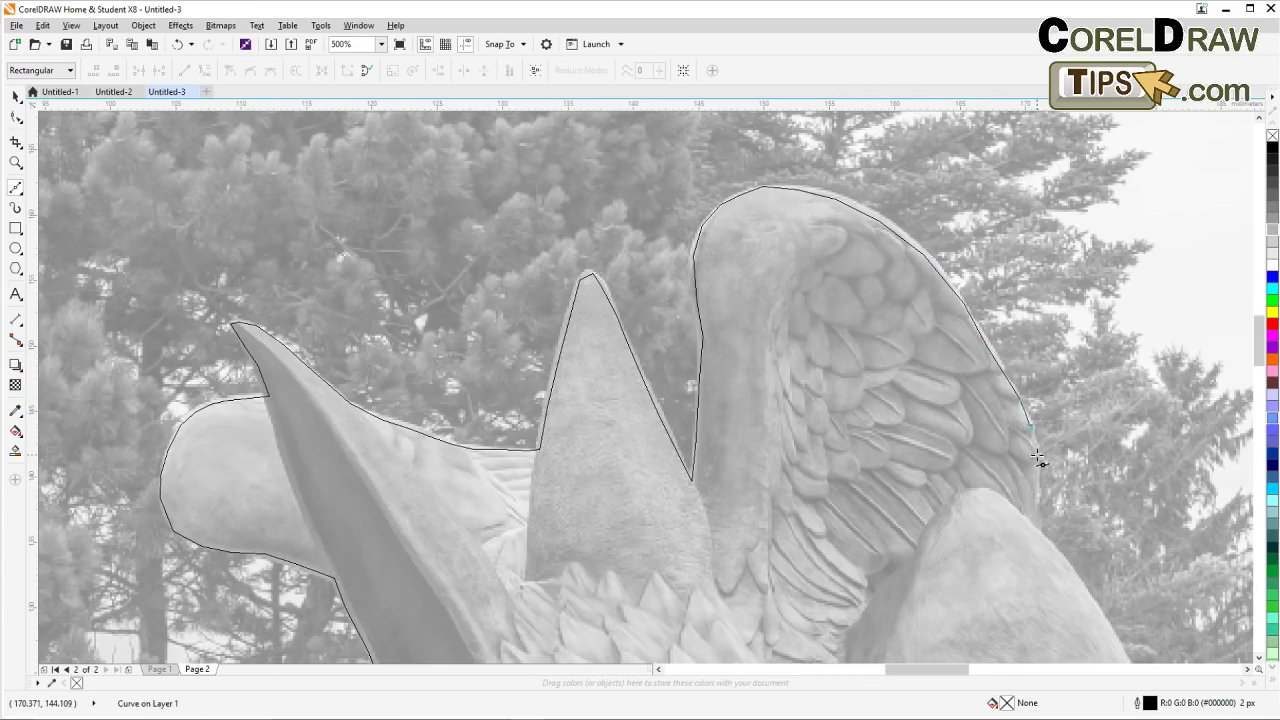
{"action": "mouse_move", "coordinate": [1038, 530]}
{"action": "left_mouse_down"}
{"action": "mouse_move", "coordinate": [1050, 541]}
{"action": "mouse_move", "coordinate": [960, 480]}
{"action": "mouse_move", "coordinate": [808, 291]}
{"action": "left_mouse_up"}
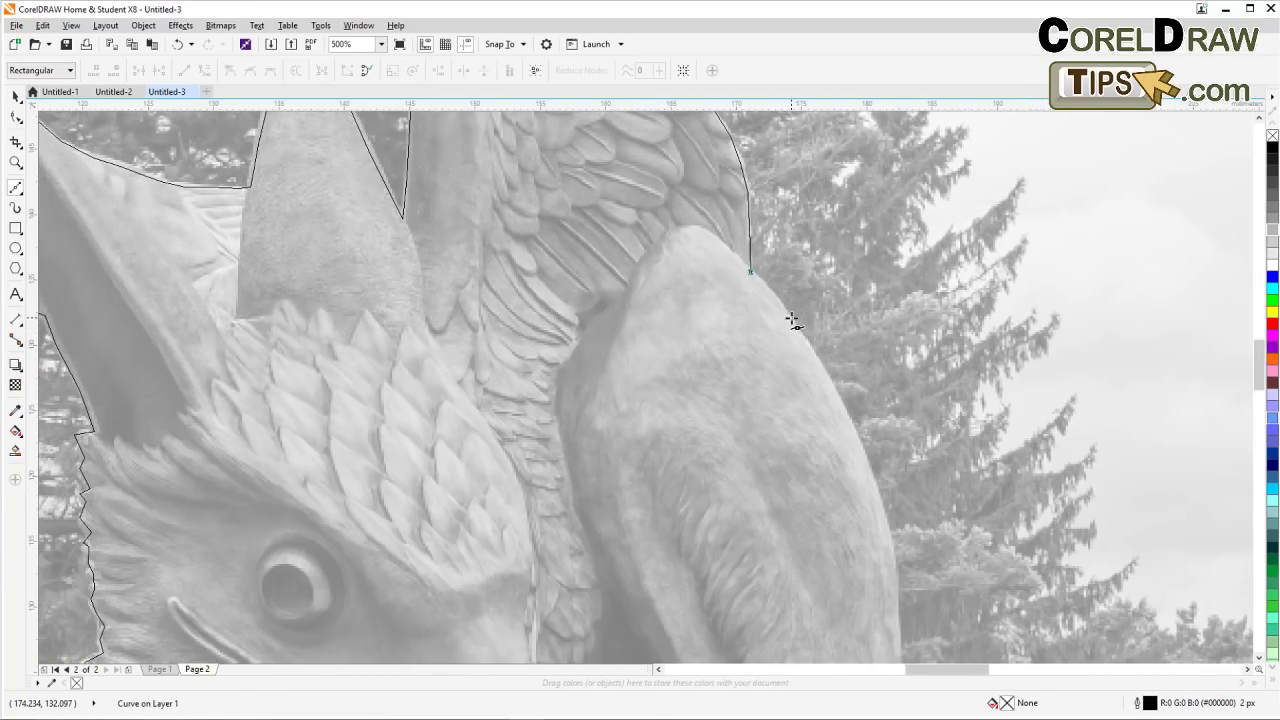
Continue the outline down the griffin's curved back and haunch to the root of the tail
{"action": "left_click", "coordinate": [818, 367]}
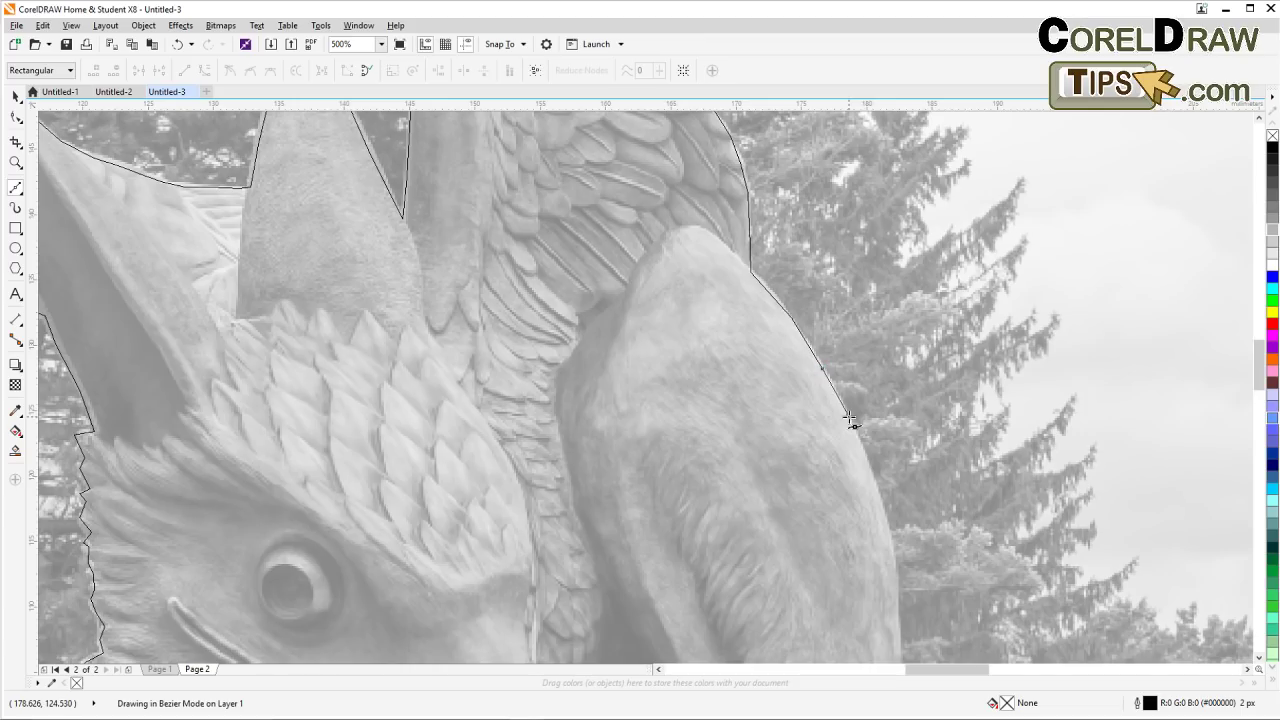
{"action": "scroll", "coordinate": [871, 475], "scroll_direction": "down", "scroll_amount": 1}
{"action": "left_click_drag", "start_coordinate": [885, 496], "coordinate": [787, 379]}
{"action": "left_click_drag", "start_coordinate": [787, 380], "coordinate": [783, 397]}
{"action": "left_click", "coordinate": [782, 406]}
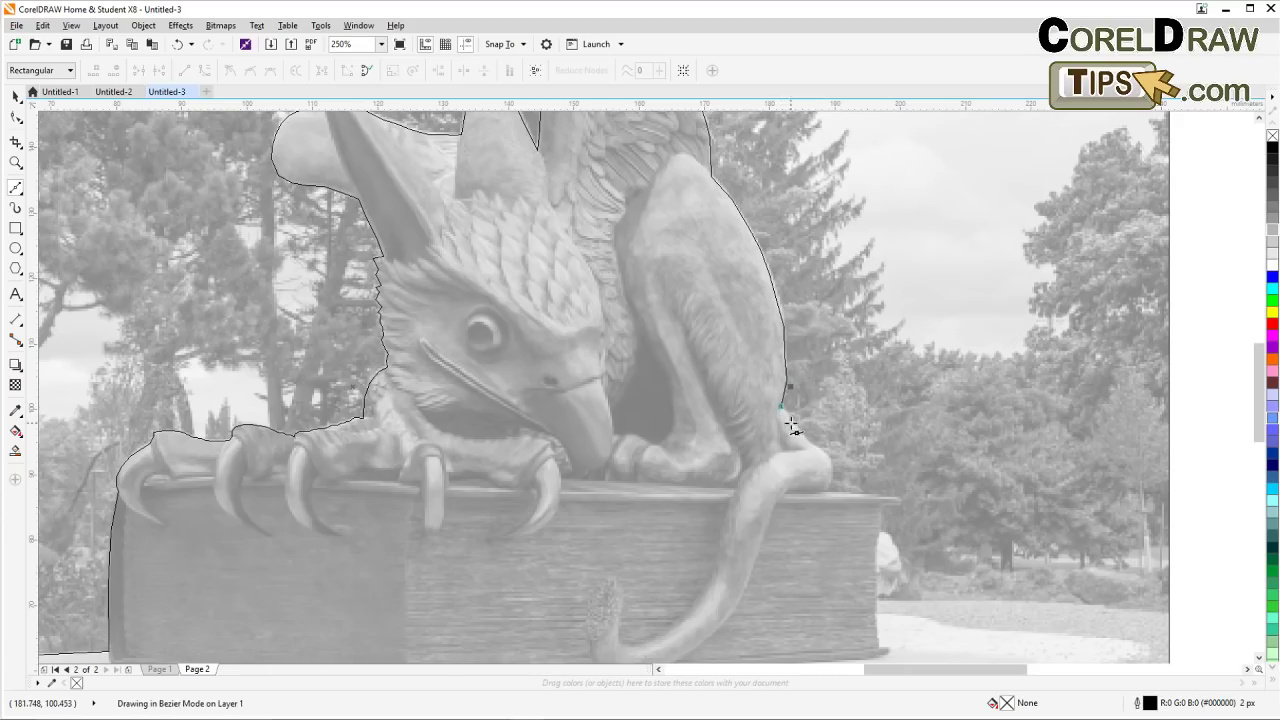
Trace the bend of the tail down to the book and around the book cover's upper corner
{"action": "left_click", "coordinate": [795, 424]}
{"action": "left_click", "coordinate": [807, 442]}
{"action": "left_click", "coordinate": [830, 465]}
{"action": "left_click", "coordinate": [824, 489]}
{"action": "left_click", "coordinate": [892, 497]}
{"action": "left_click", "coordinate": [880, 507]}
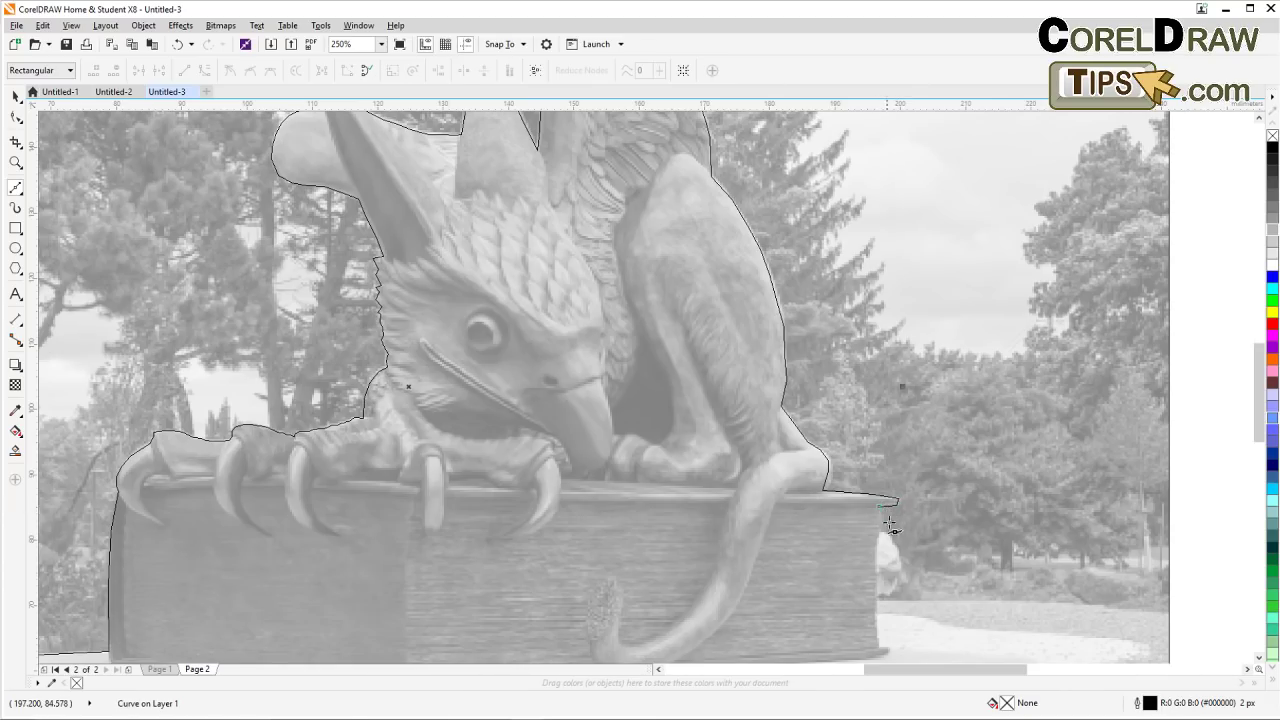
Trace the book's side edge down to the lower cover corner resting on the stone base
{"action": "left_click_drag", "start_coordinate": [879, 567], "coordinate": [817, 300]}
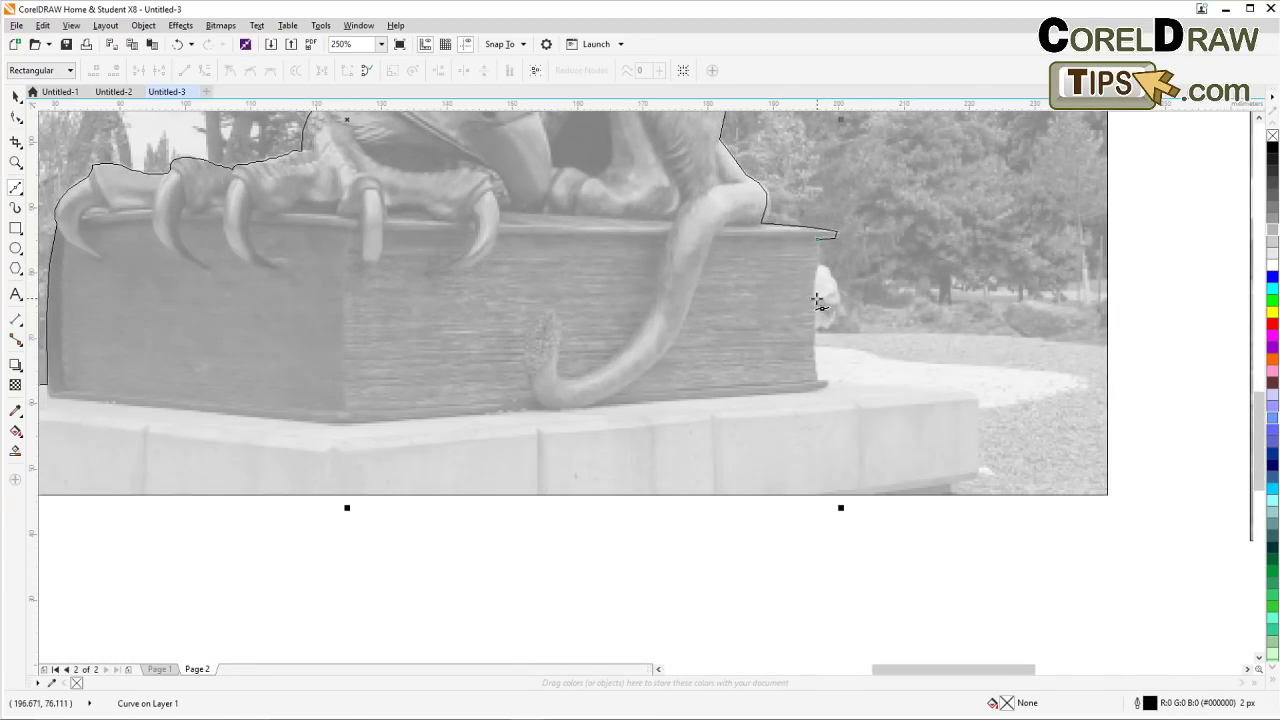
{"action": "left_click", "coordinate": [814, 330]}
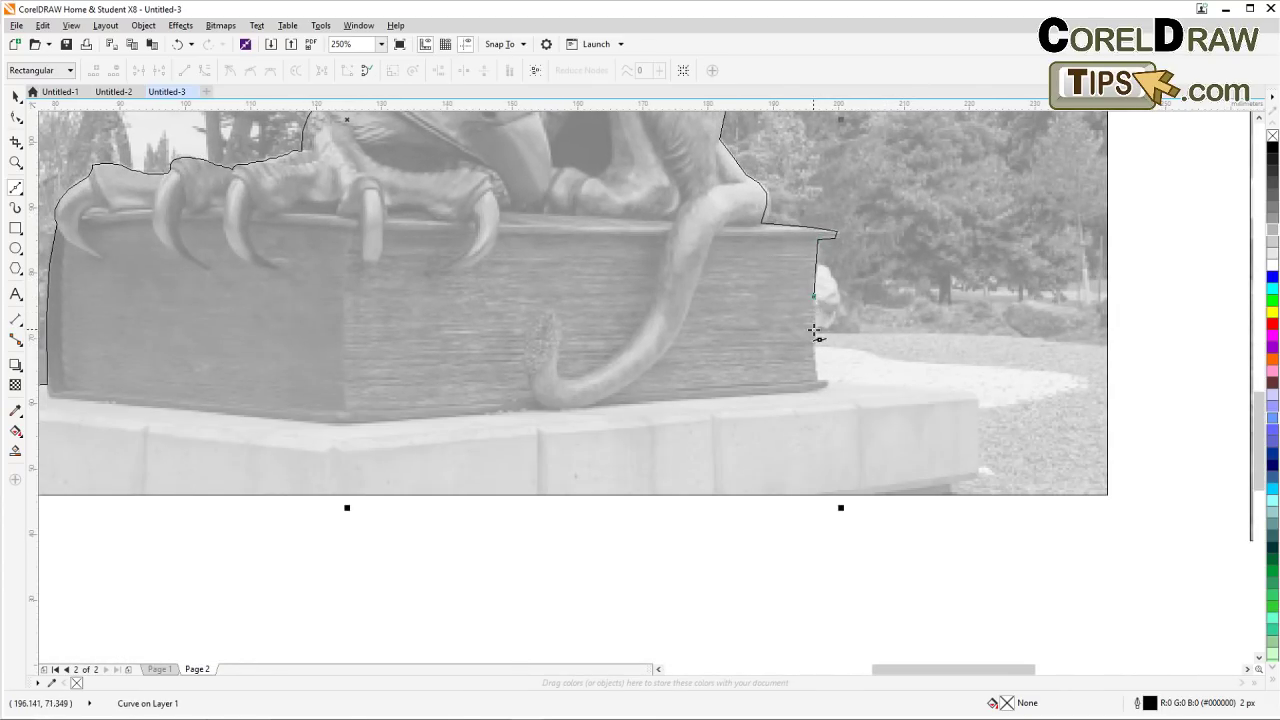
{"action": "left_click", "coordinate": [814, 379]}
{"action": "left_click", "coordinate": [824, 381]}
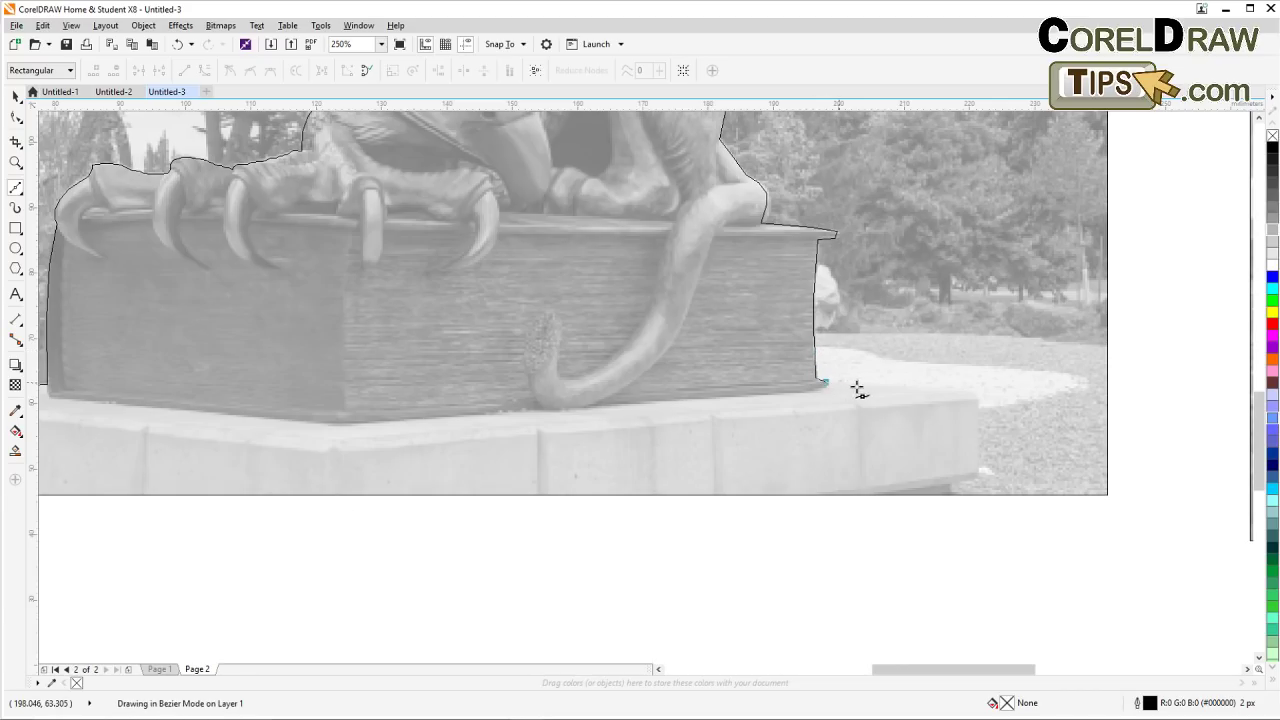
Trace the stone base's upper edge, its corner and its side down to just below the photo's lower edge
{"action": "key", "text": "space"}
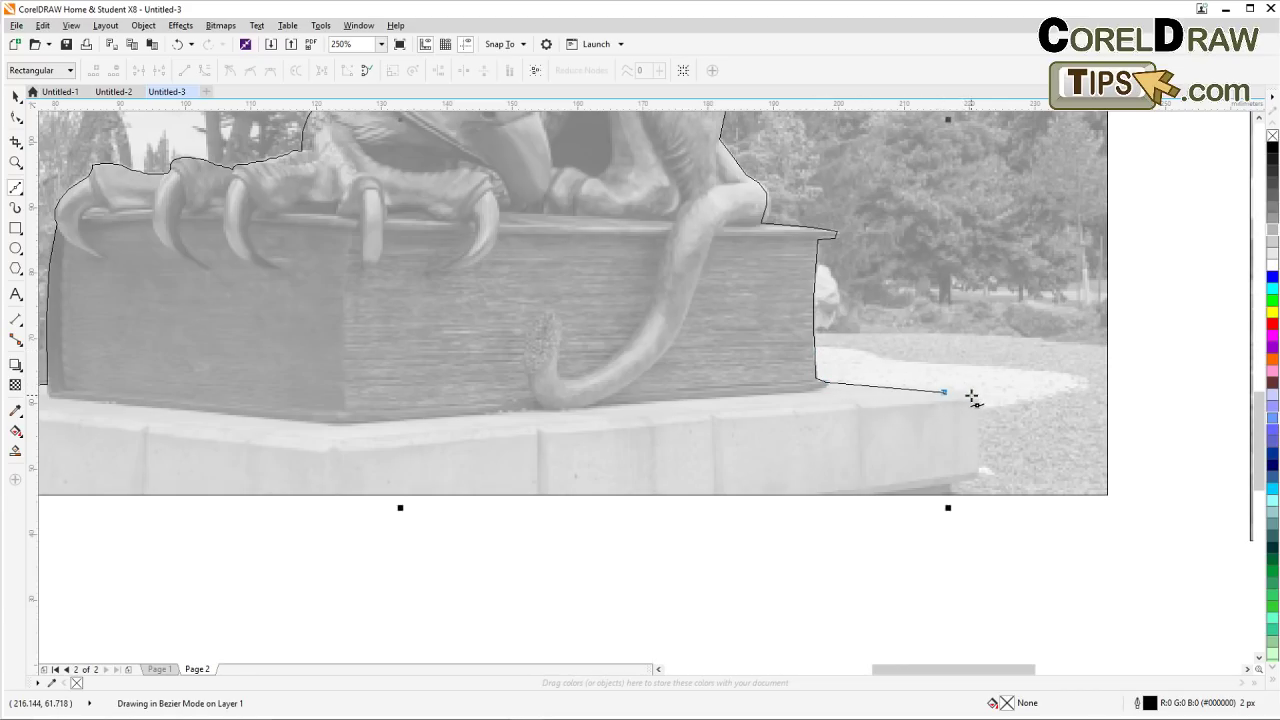
{"action": "left_click", "coordinate": [972, 396]}
{"action": "left_click", "coordinate": [980, 405]}
{"action": "left_click", "coordinate": [976, 480]}
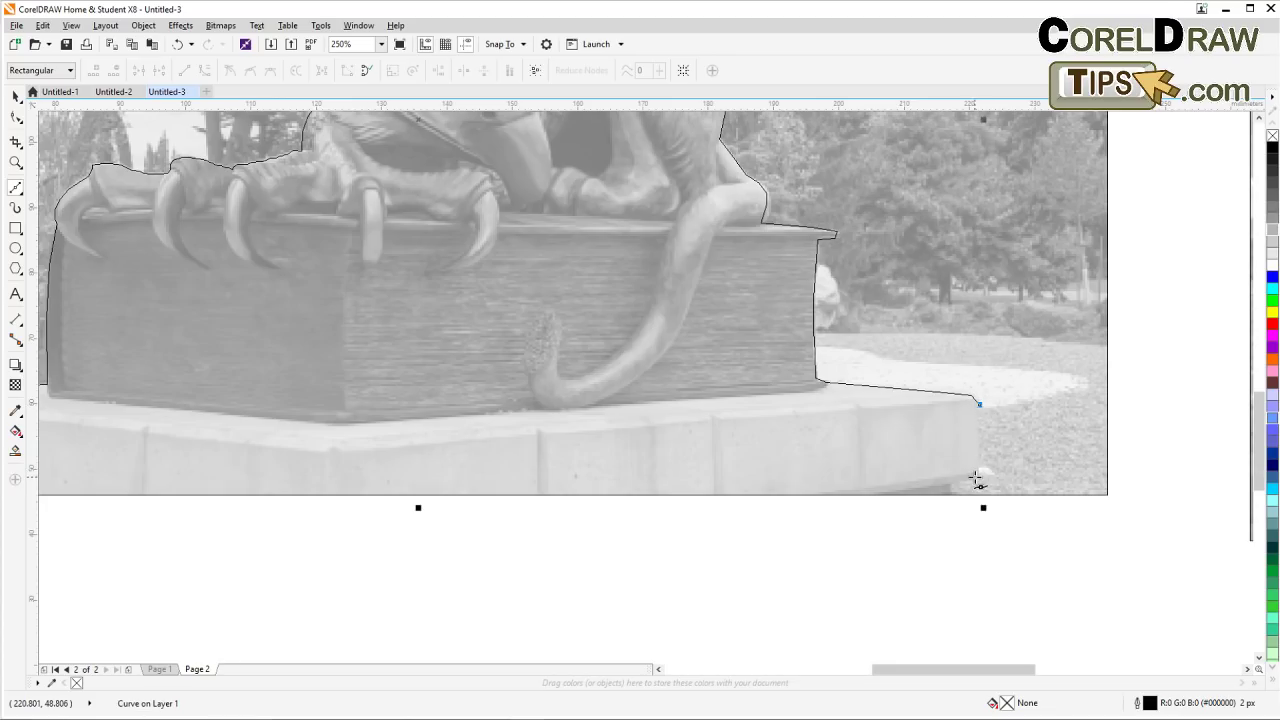
{"action": "left_click", "coordinate": [950, 487]}
{"action": "left_click", "coordinate": [948, 503]}
Close the outline with a line just below the photo back to the starting node, and deselect the curve
{"action": "left_click_drag", "start_coordinate": [626, 562], "coordinate": [958, 452]}
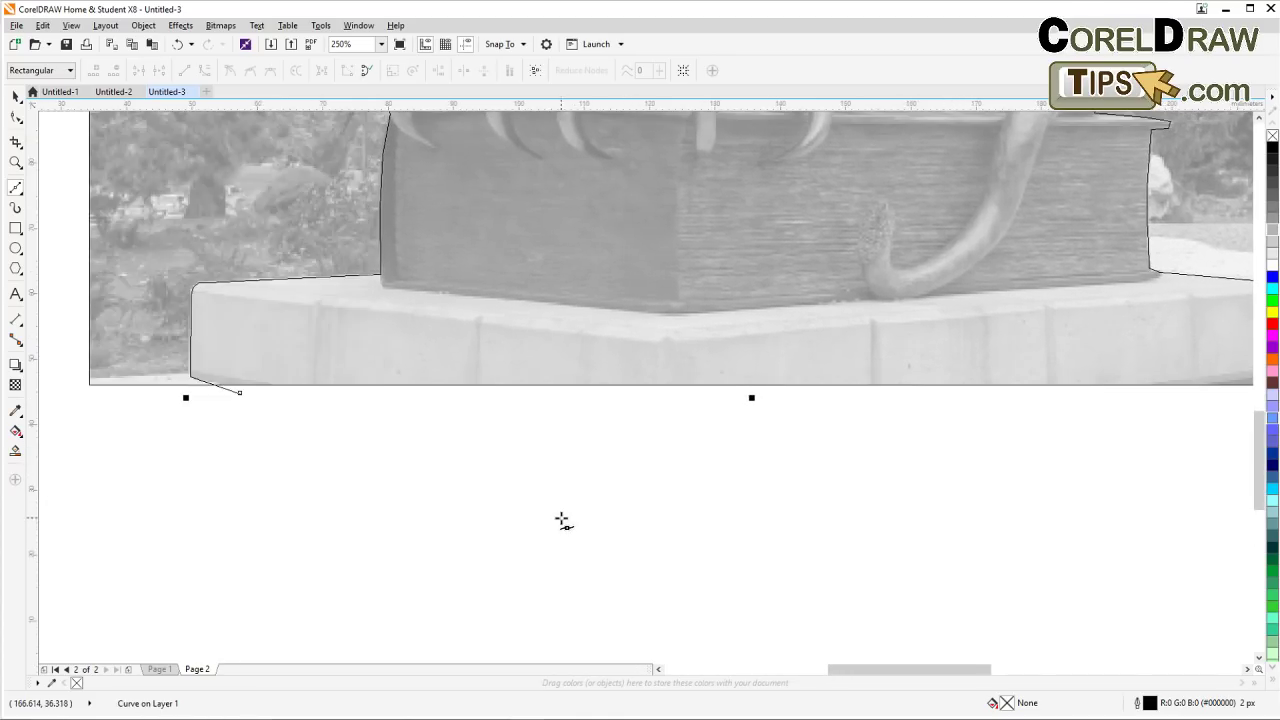
{"action": "left_click", "coordinate": [240, 393]}
{"action": "left_click", "coordinate": [241, 394]}
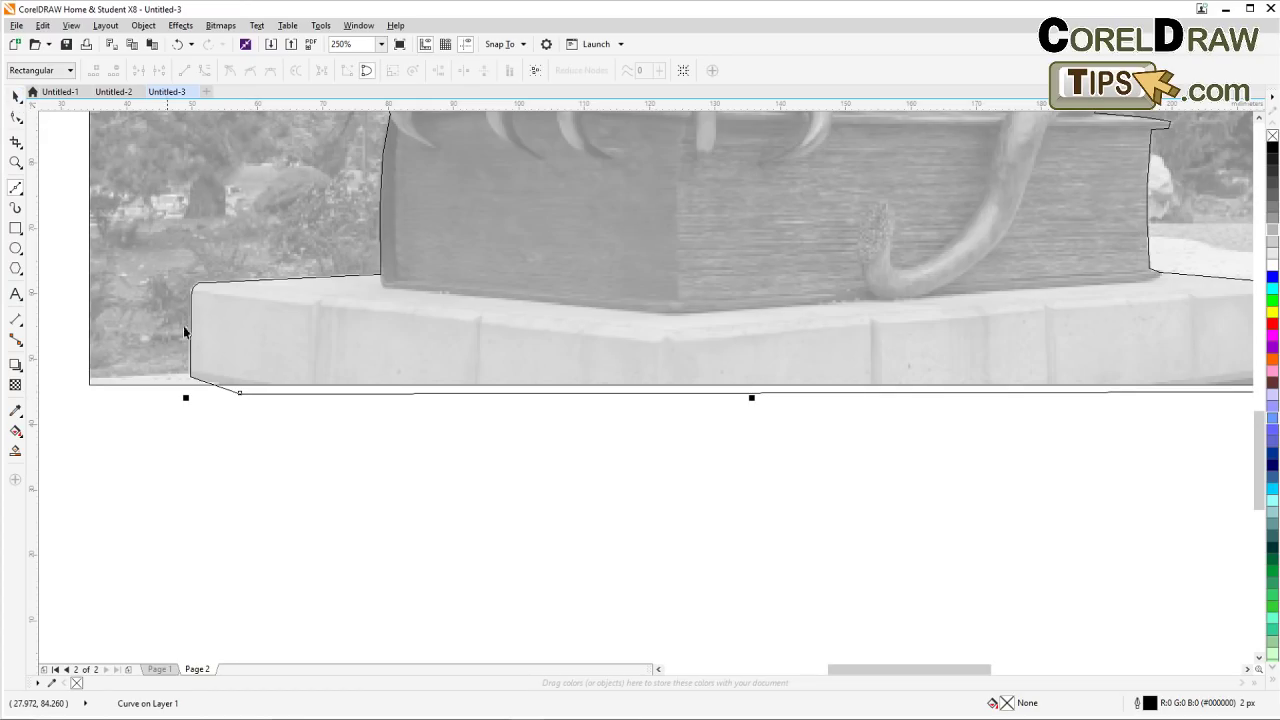
{"action": "key", "text": "space"}
{"action": "left_click", "coordinate": [343, 478]}
Check the closed outline, and set the view mode to Enhanced to inspect the tracing against the full-colour photo
{"action": "scroll", "coordinate": [344, 479], "scroll_direction": "down", "scroll_amount": 1}
{"action": "left_click_drag", "start_coordinate": [354, 486], "coordinate": [290, 445]}
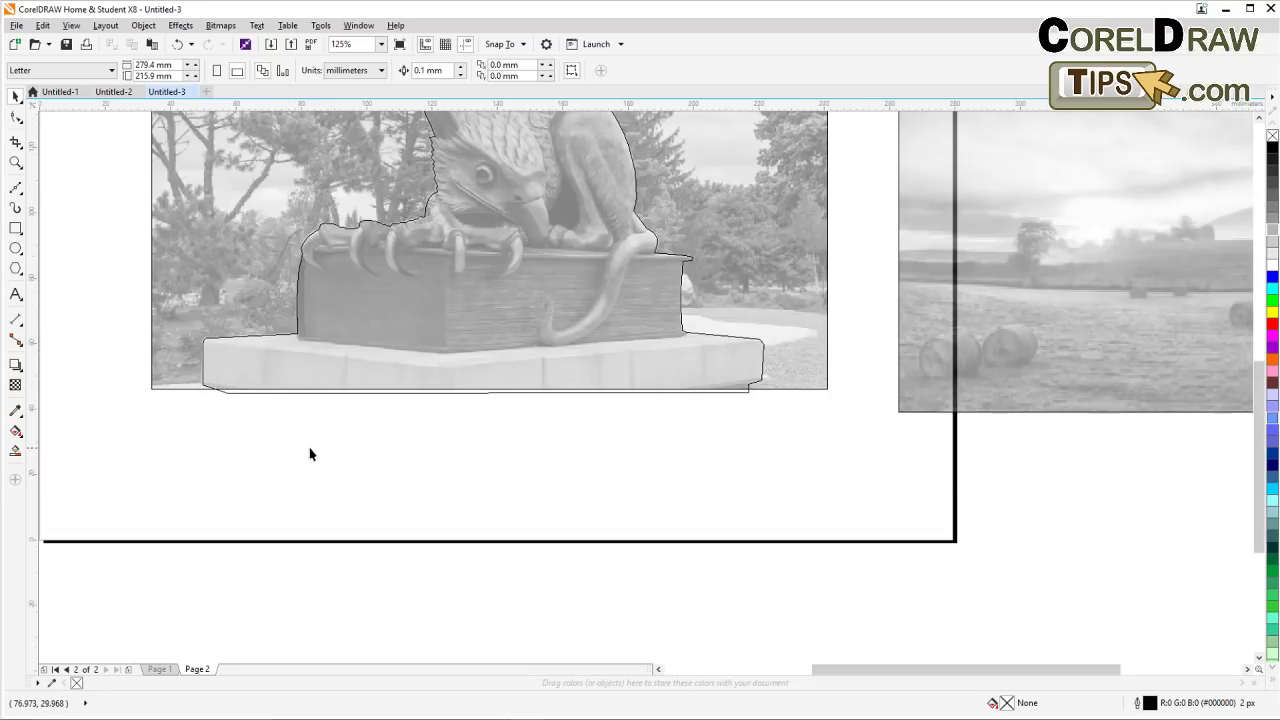
{"action": "scroll", "coordinate": [315, 433], "scroll_direction": "up", "scroll_amount": 1}
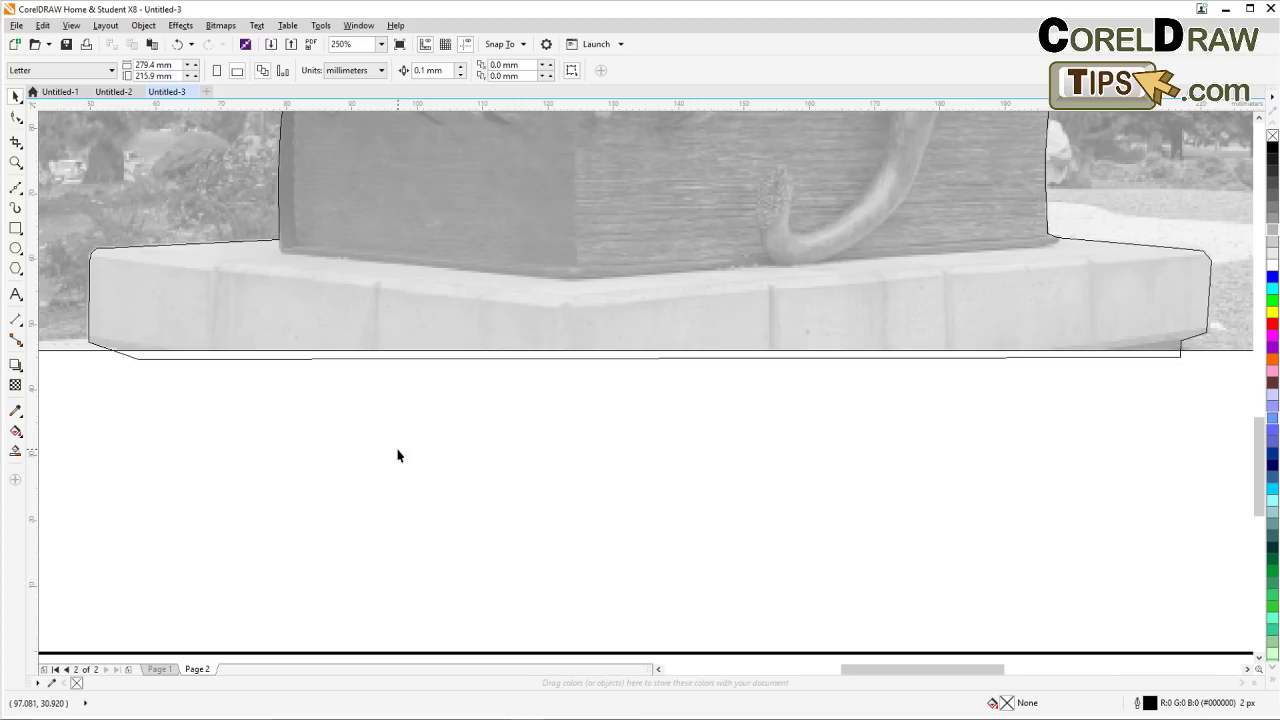
{"action": "scroll", "coordinate": [397, 456], "scroll_direction": "down", "scroll_amount": 1}
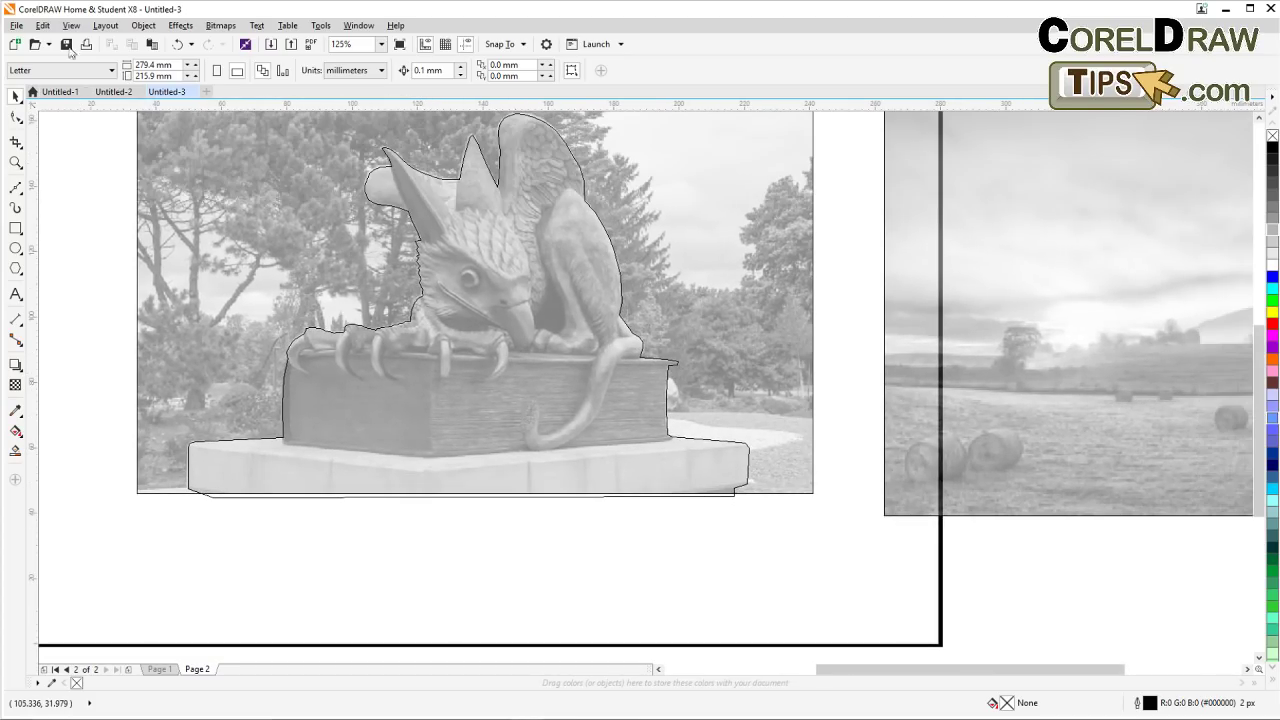
{"action": "left_click", "coordinate": [71, 25]}
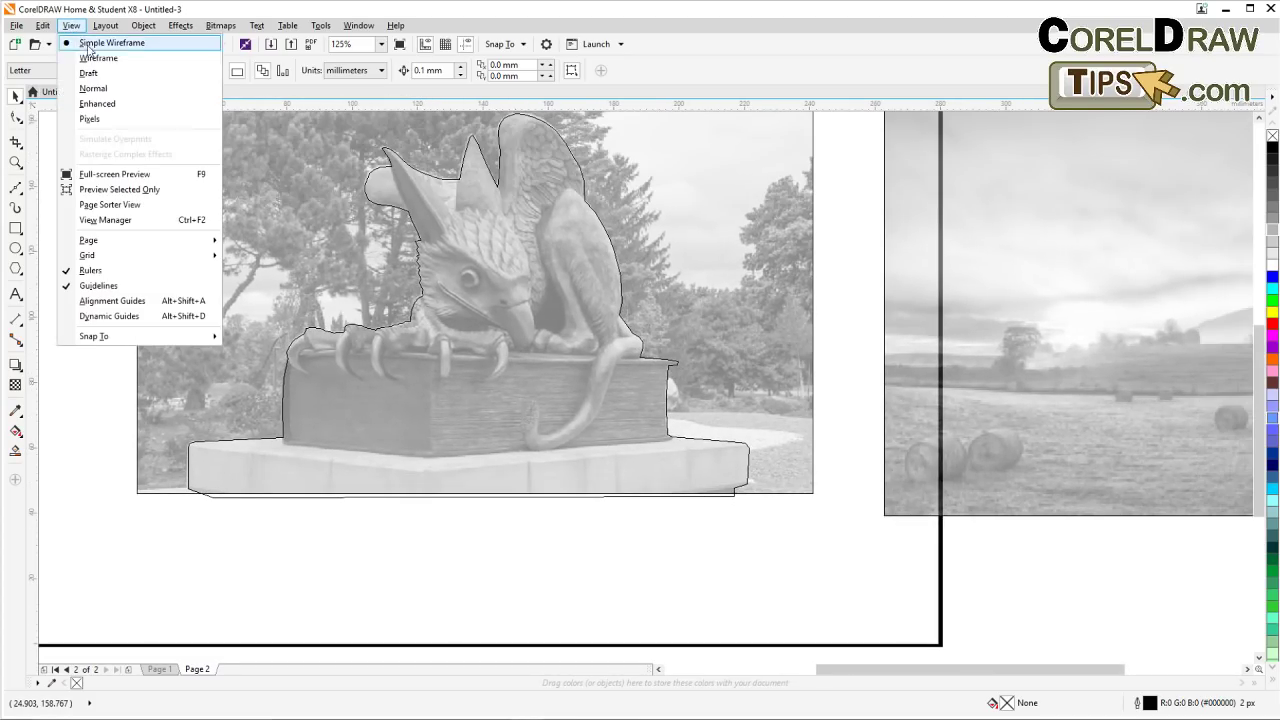
{"action": "left_click", "coordinate": [110, 104]}
{"action": "scroll", "coordinate": [352, 285], "scroll_direction": "up", "scroll_amount": 1}
{"action": "scroll", "coordinate": [463, 389], "scroll_direction": "down", "scroll_amount": 1}
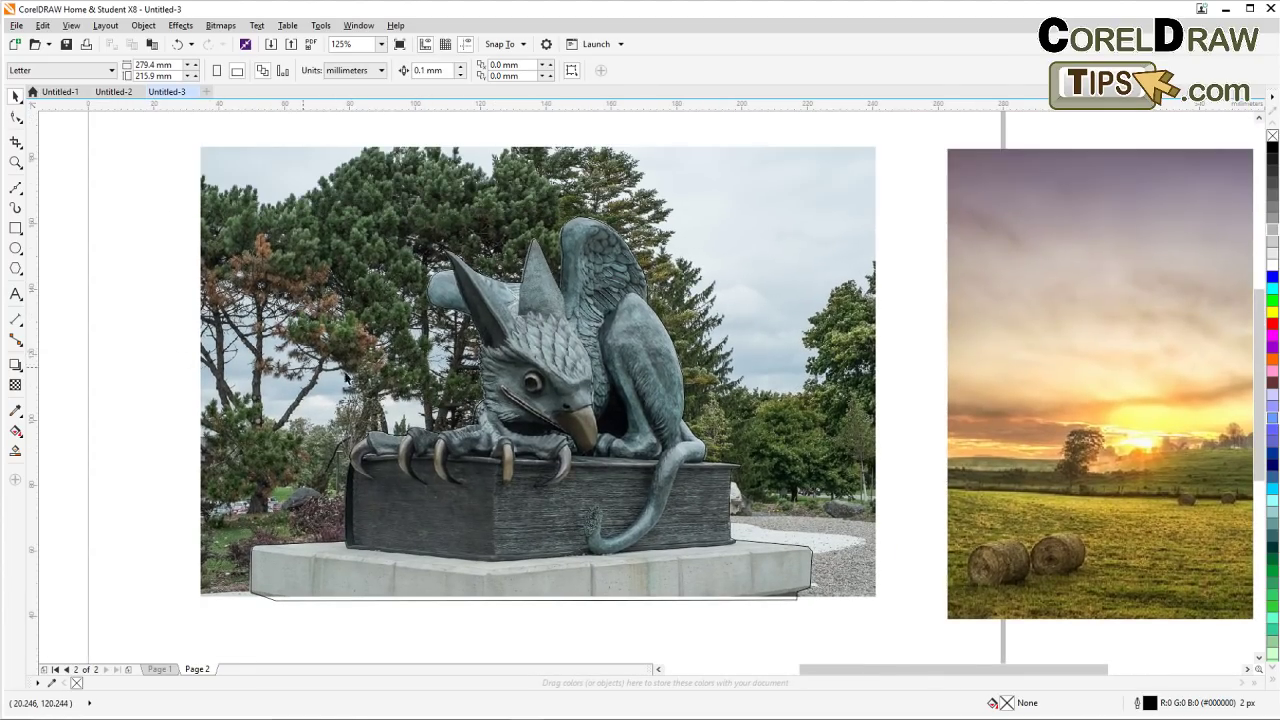
{"action": "scroll", "coordinate": [482, 384], "scroll_direction": "up", "scroll_amount": 1}
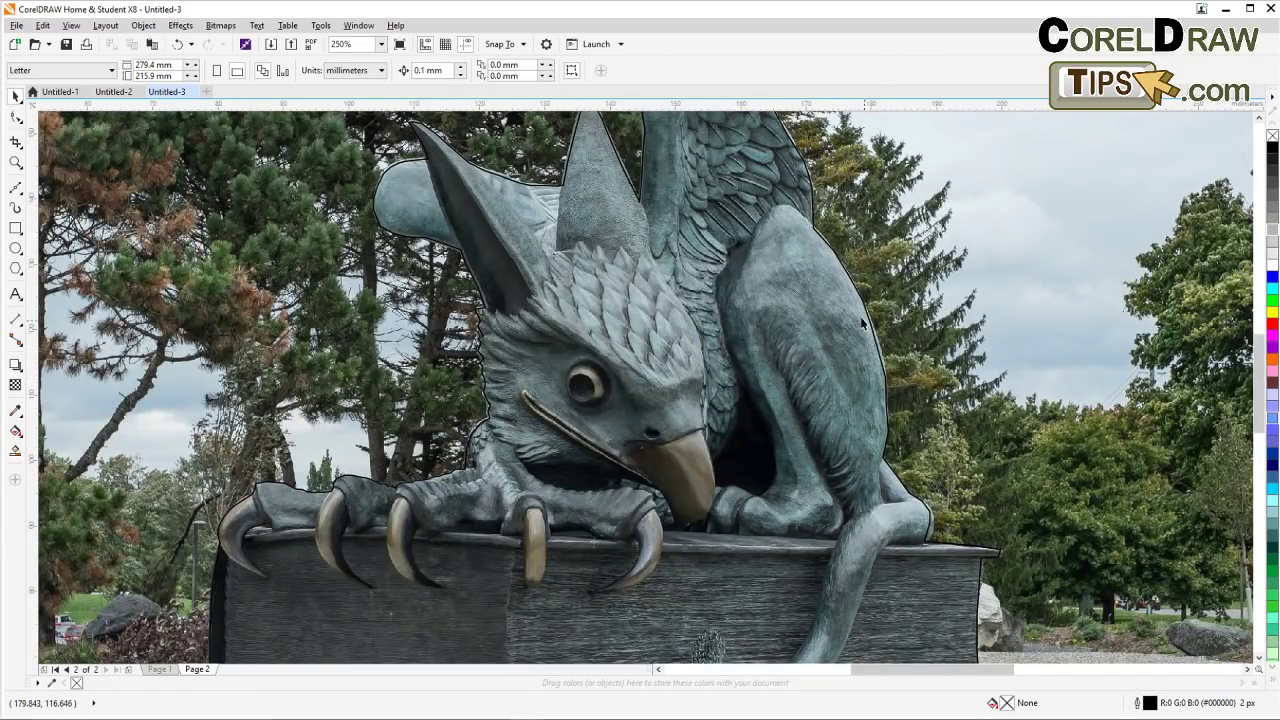
{"action": "scroll", "coordinate": [820, 299], "scroll_direction": "down", "scroll_amount": 1}
{"action": "left_click_drag", "start_coordinate": [815, 307], "coordinate": [724, 336]}
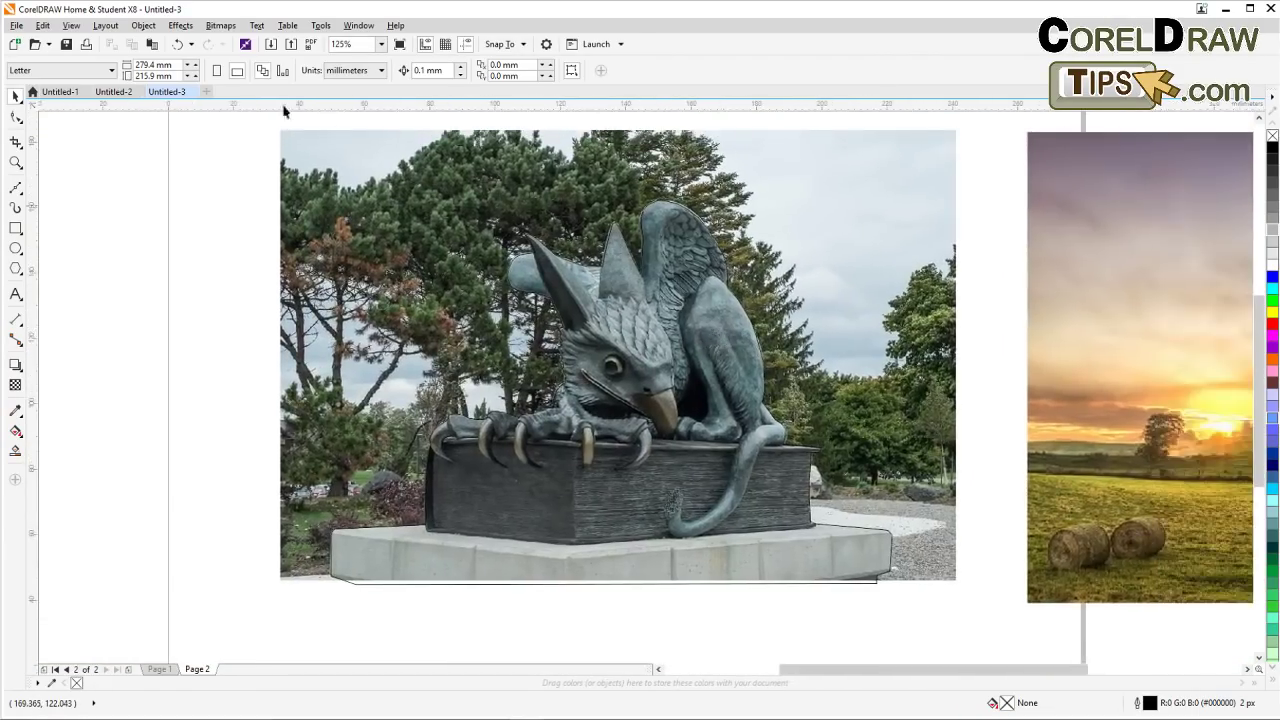
Switch the view to Simple Wireframe and back to Enhanced to compare how the outline shows
{"action": "left_click", "coordinate": [71, 25]}
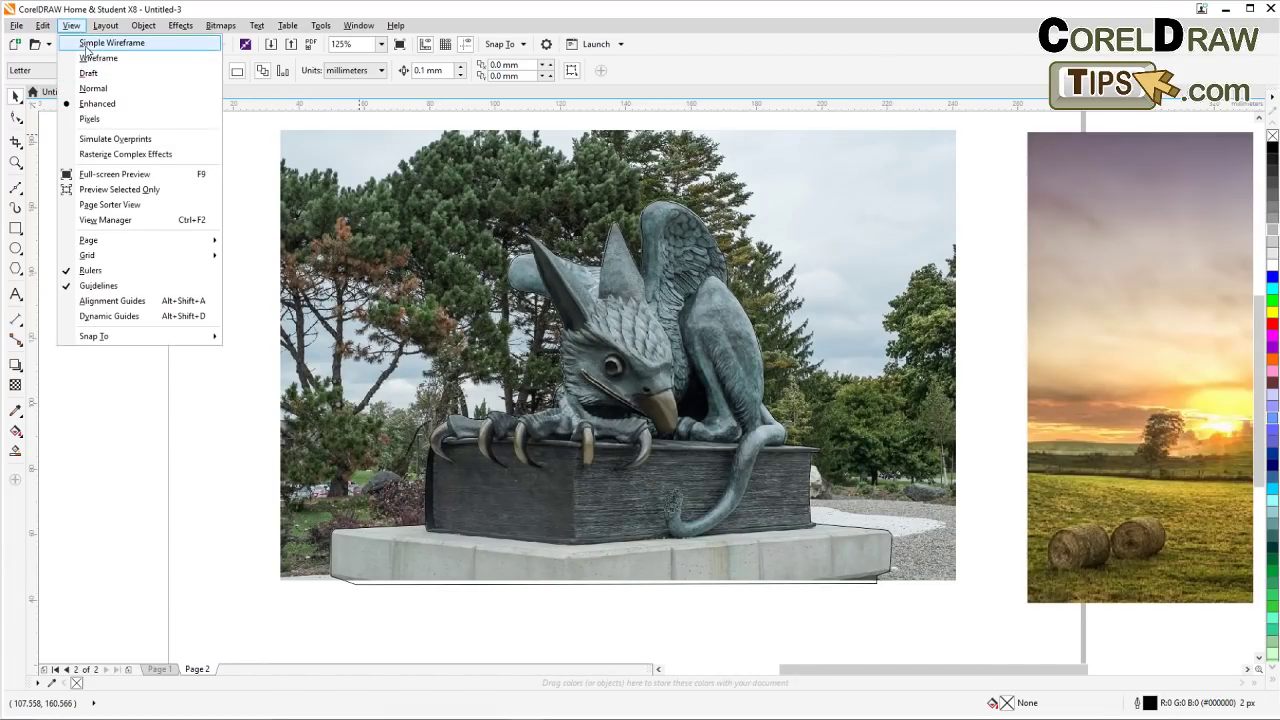
{"action": "left_click", "coordinate": [86, 43]}
{"action": "left_click", "coordinate": [71, 25]}
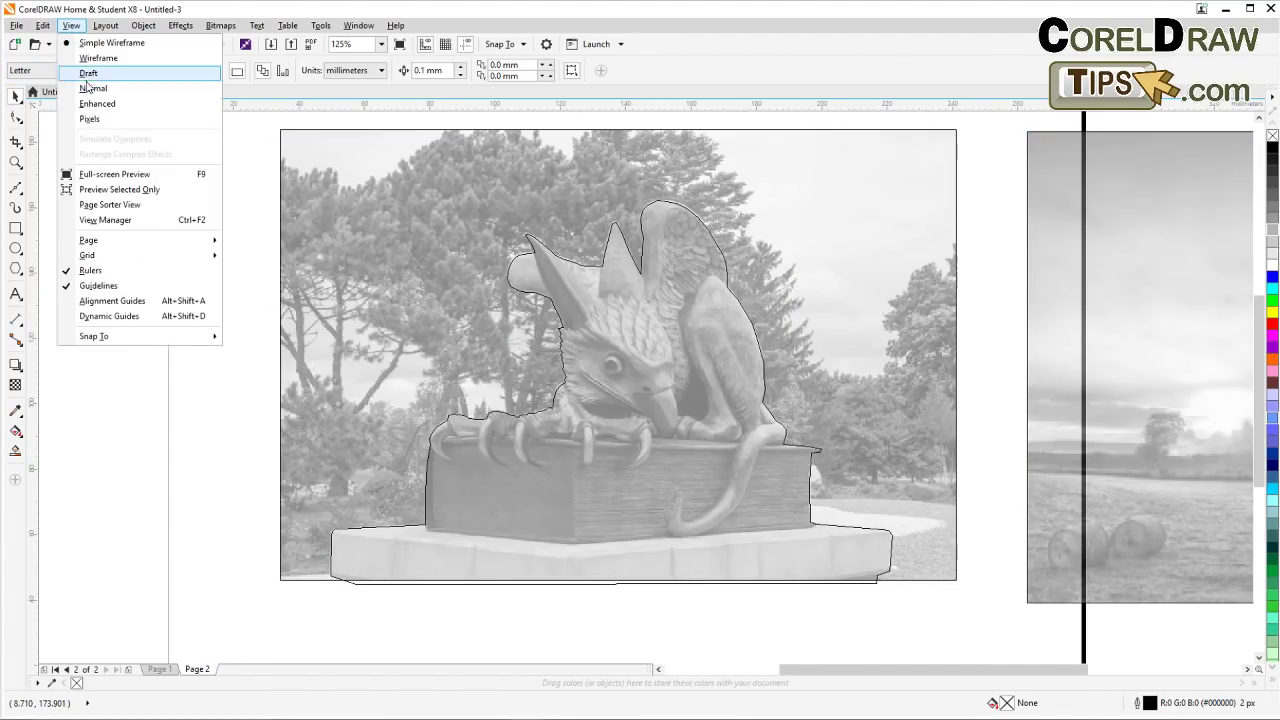
{"action": "left_click", "coordinate": [96, 103]}
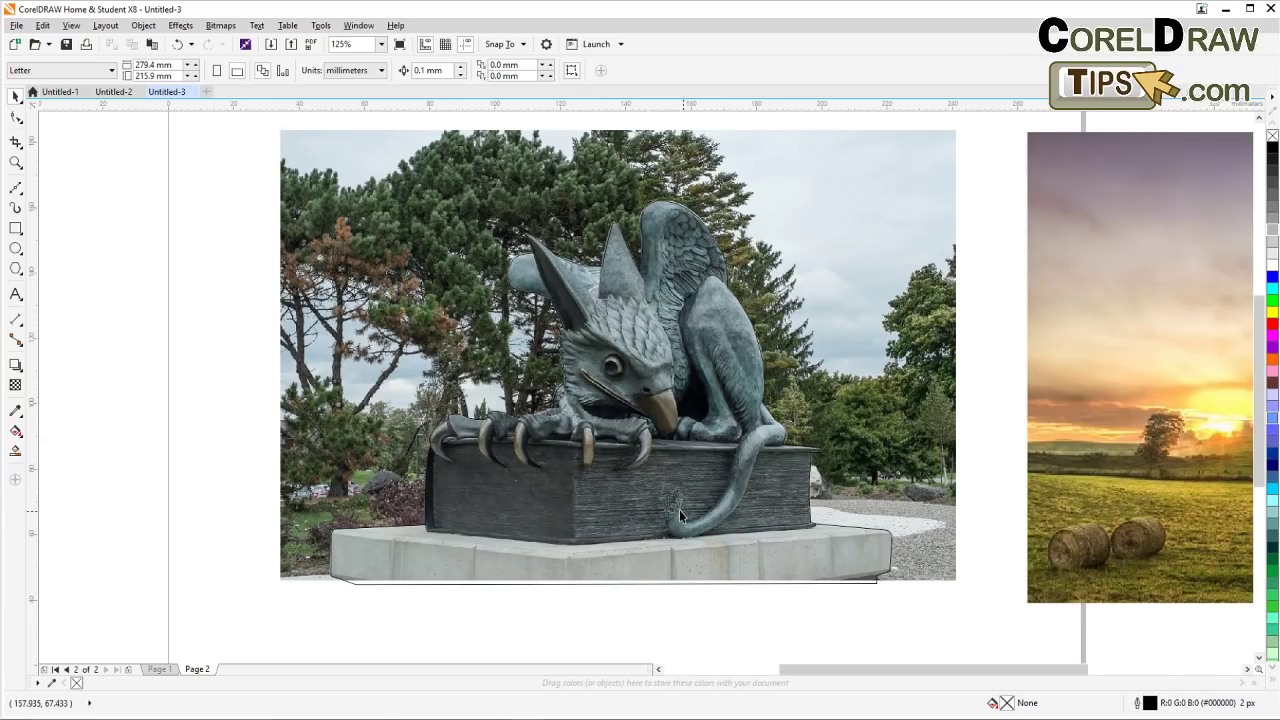
Fill the traced griffin outline with light gray (RGB 179, 179, 179) and deselect it
{"action": "left_click", "coordinate": [677, 346]}
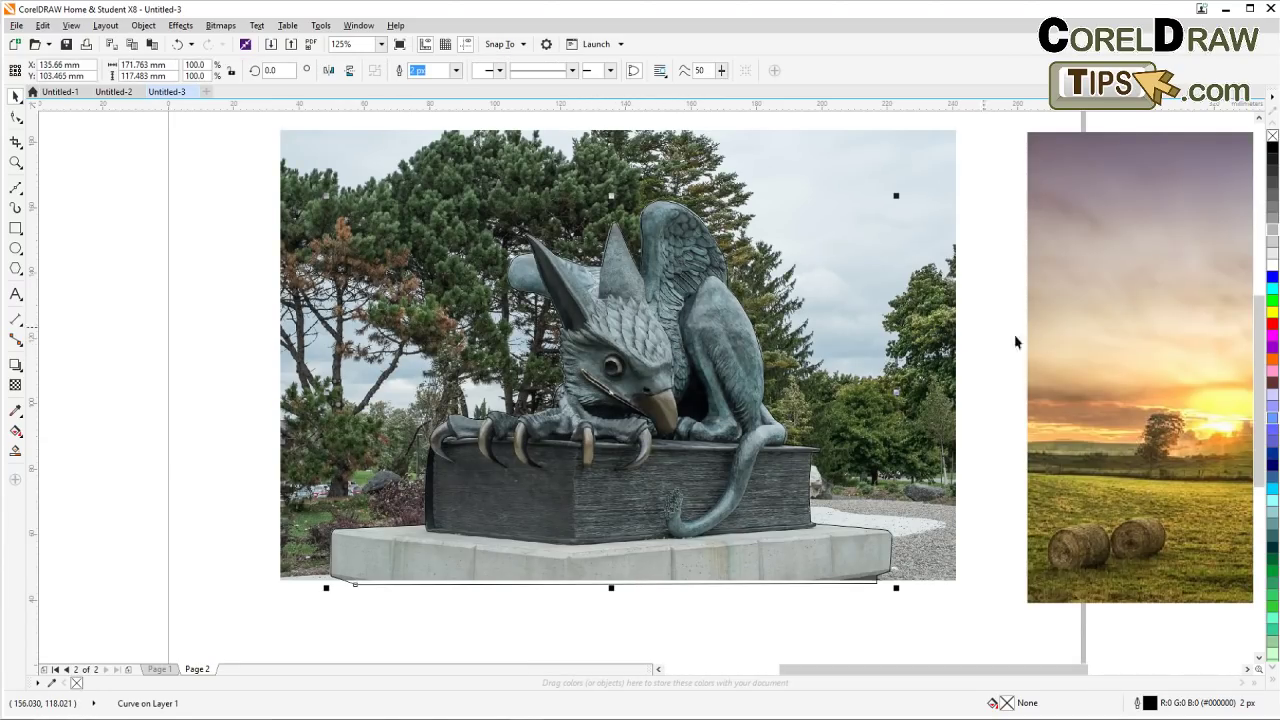
{"action": "left_click", "coordinate": [1272, 233]}
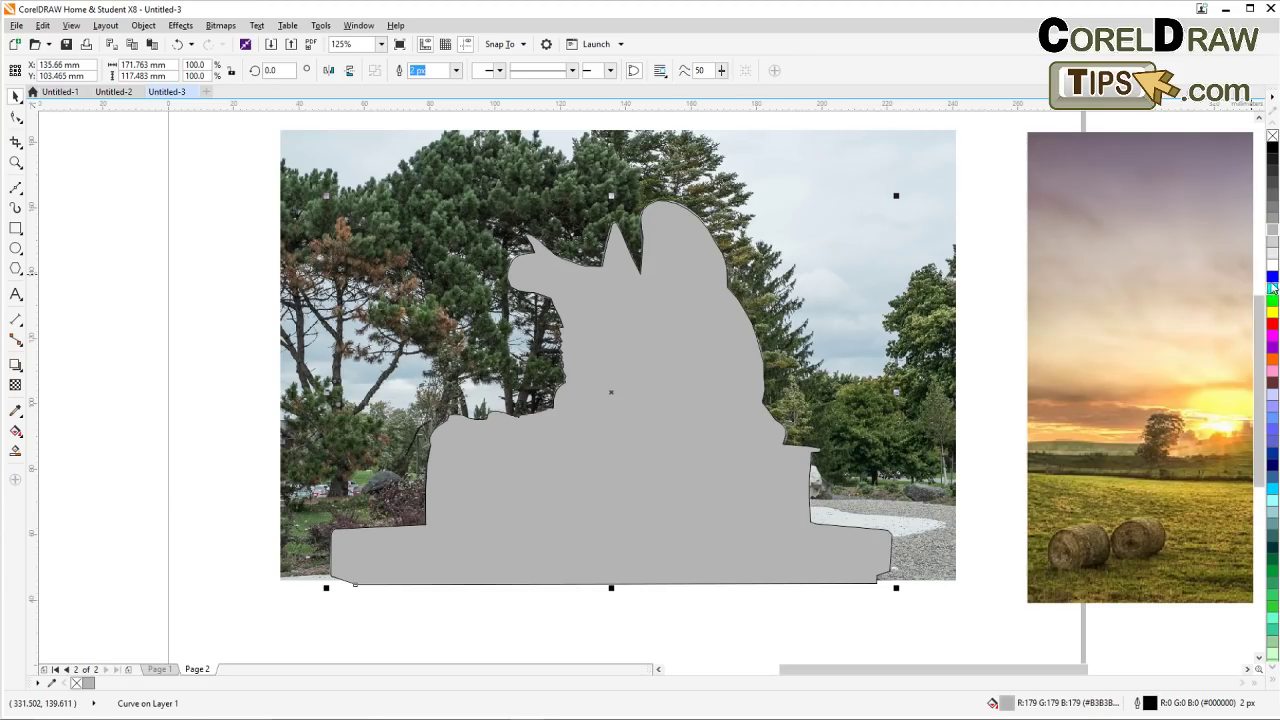
{"action": "left_click", "coordinate": [205, 376]}
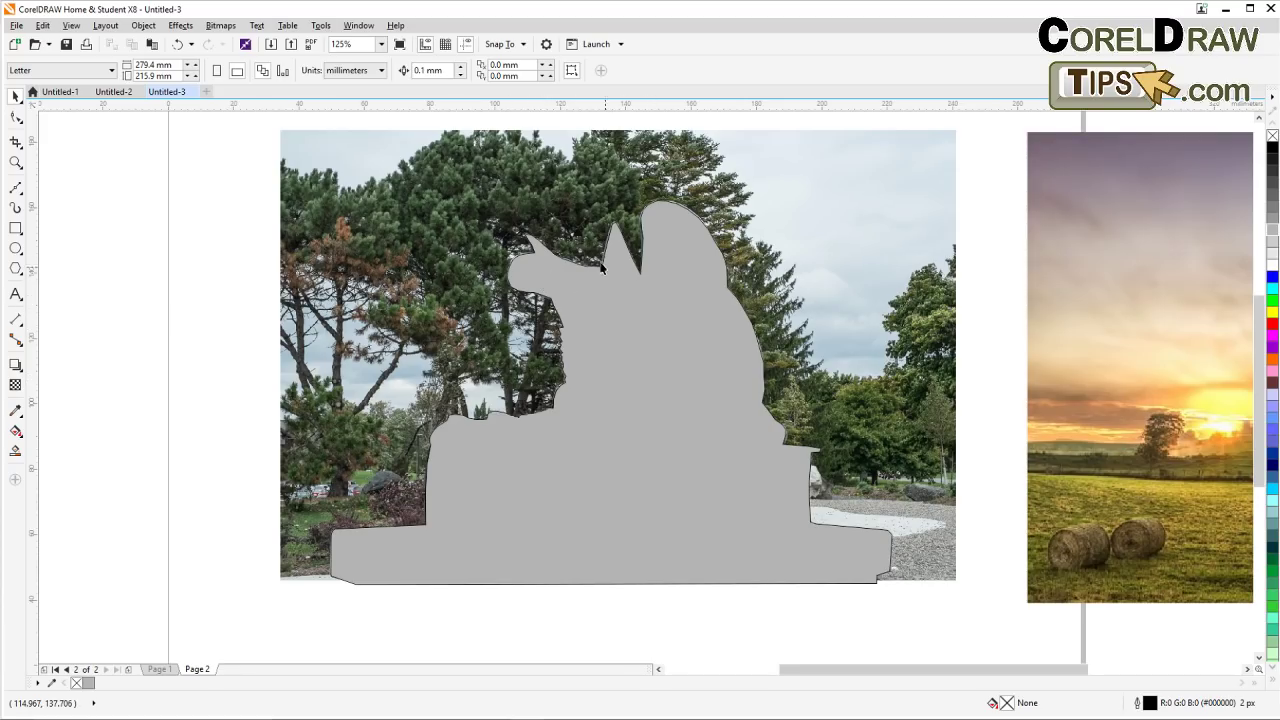
PowerClip the griffin photo inside the gray traced shape
{"action": "left_click", "coordinate": [306, 186]}
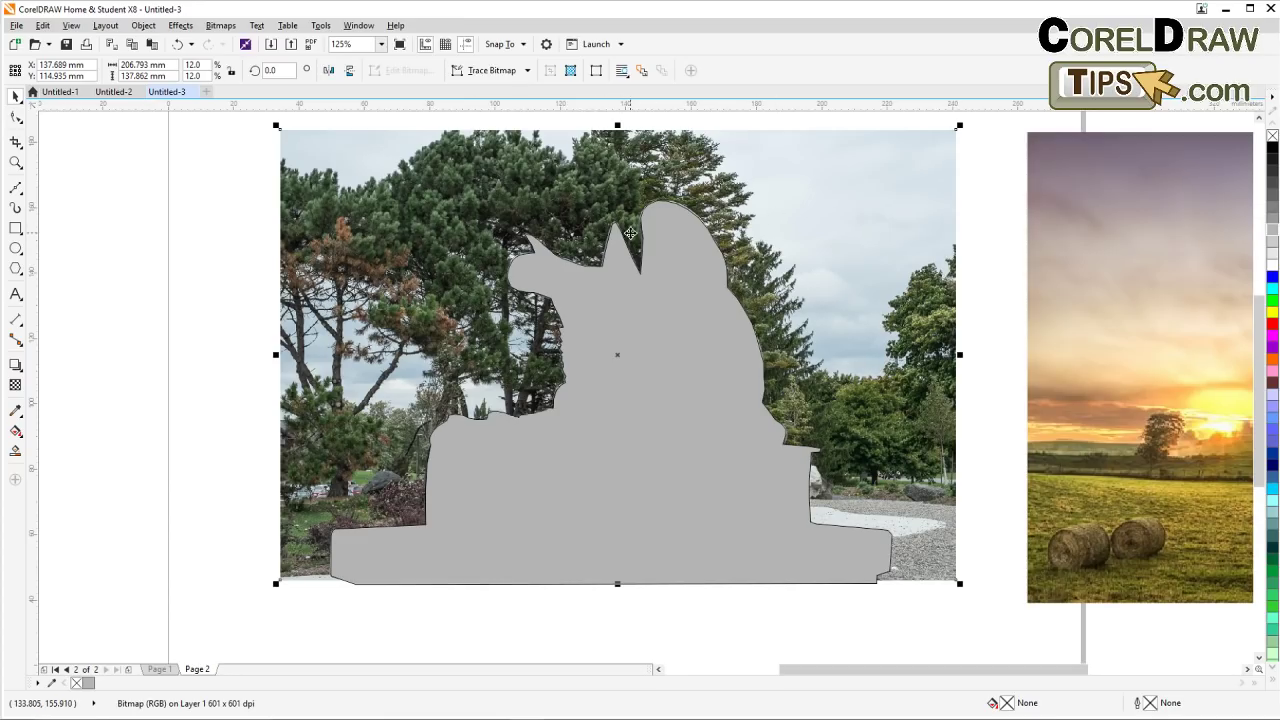
{"action": "left_click", "coordinate": [145, 26]}
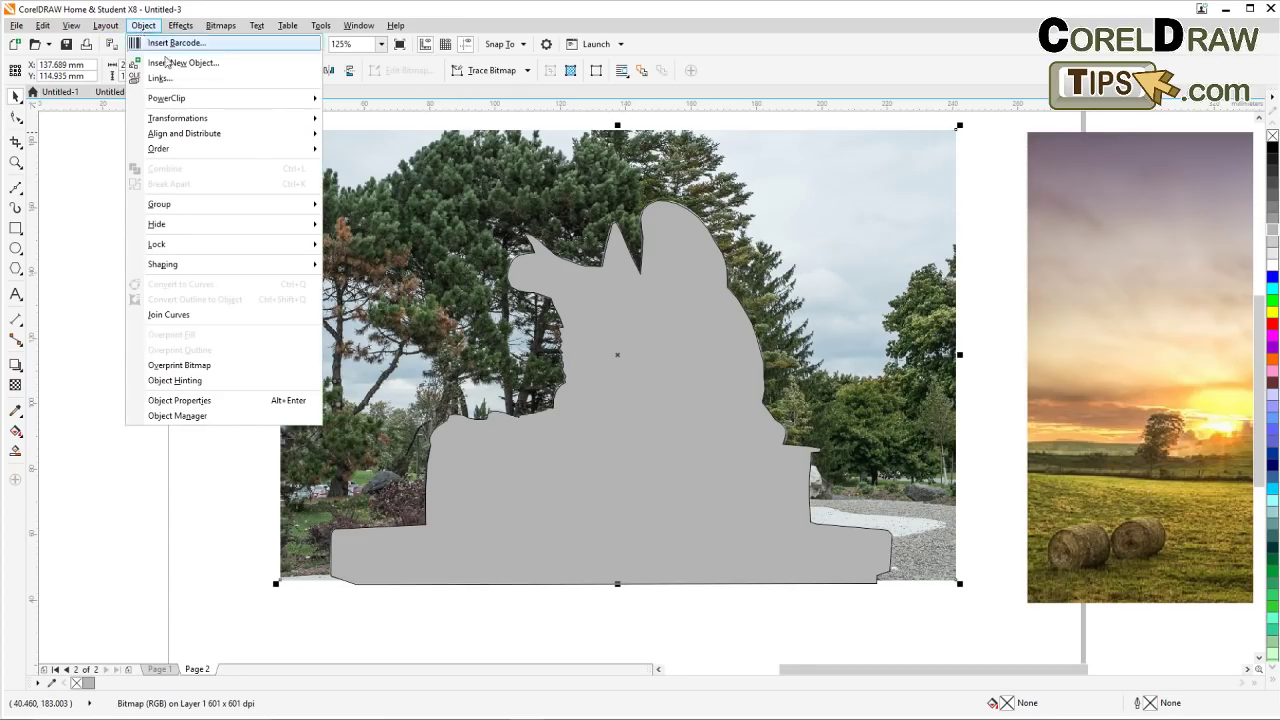
{"action": "mouse_move", "coordinate": [191, 102]}
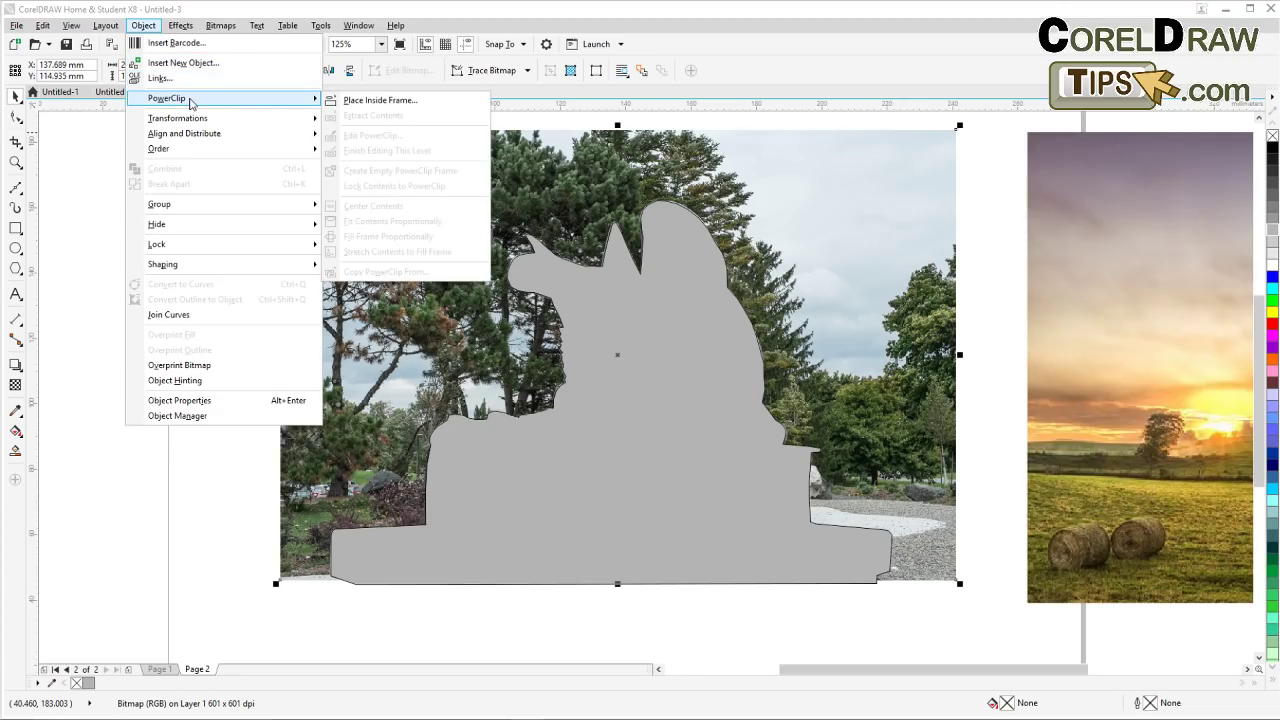
{"action": "left_click", "coordinate": [360, 101]}
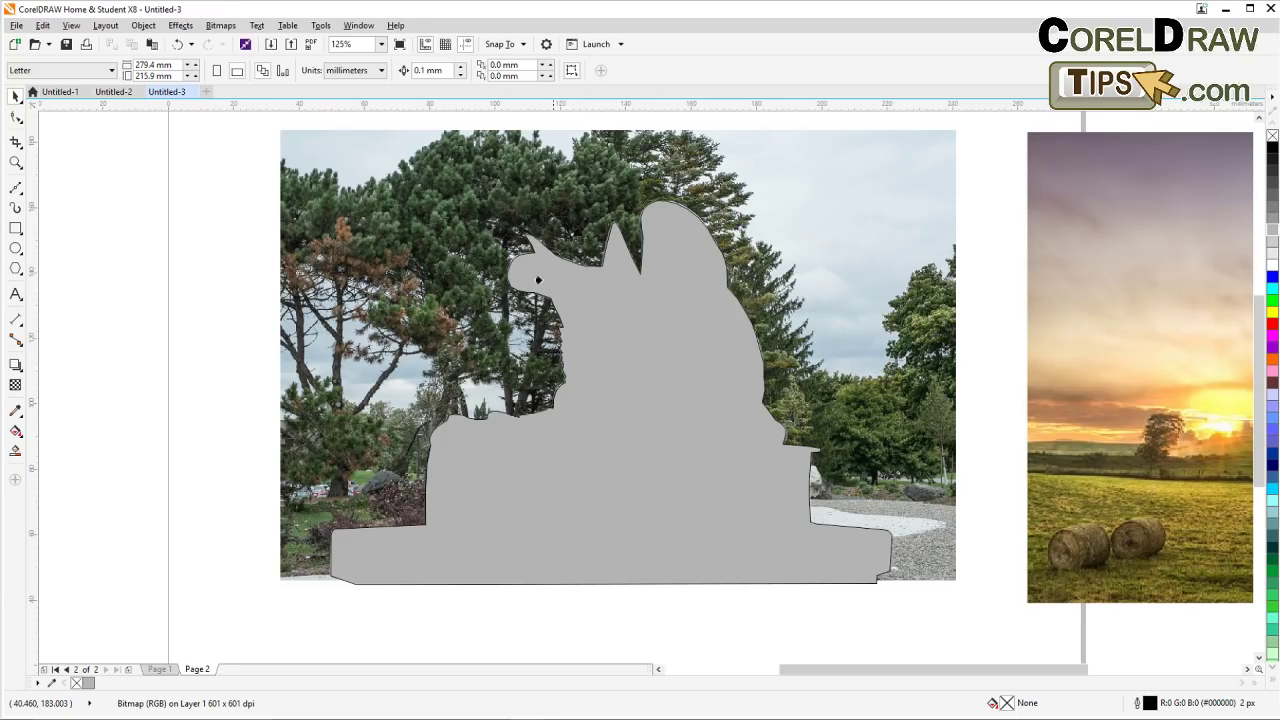
{"action": "left_click", "coordinate": [663, 230]}
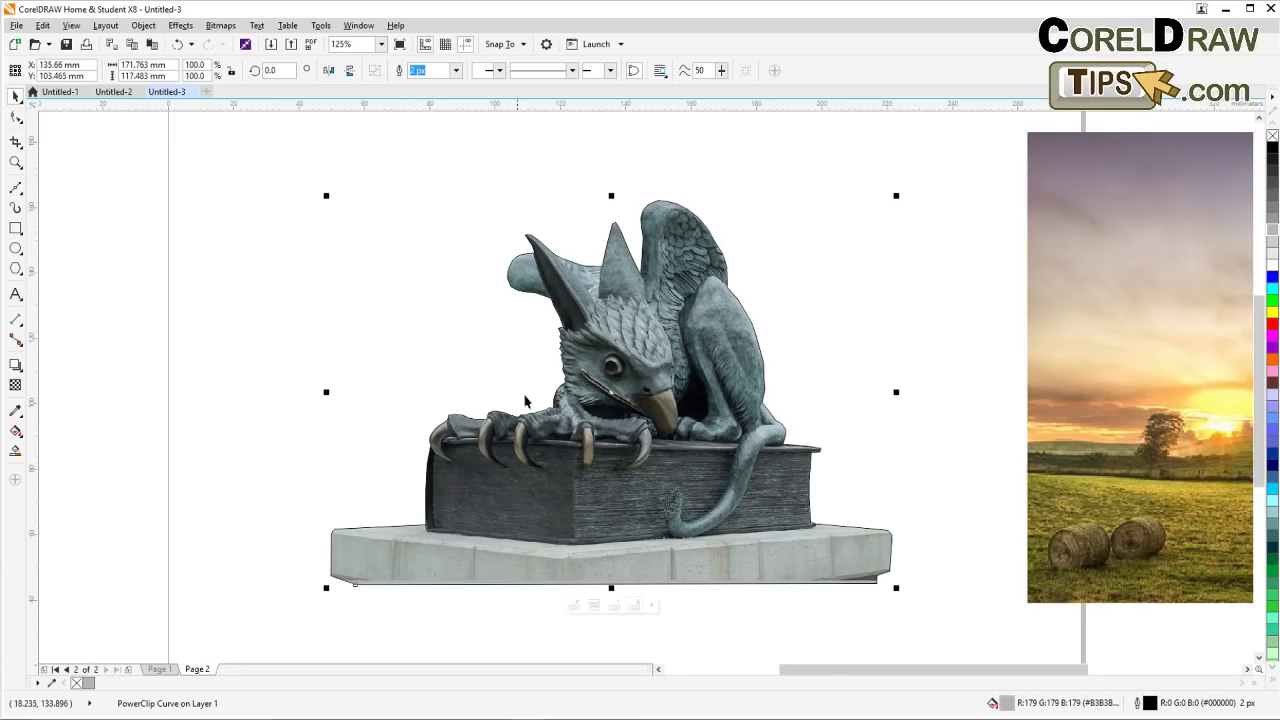
Inspect the edges of the cut-out griffin up close and remove the black outline from the PowerClip shape
{"action": "scroll", "coordinate": [490, 410], "scroll_direction": "up", "scroll_amount": 2}
{"action": "scroll", "coordinate": [555, 405], "scroll_direction": "down", "scroll_amount": 2}
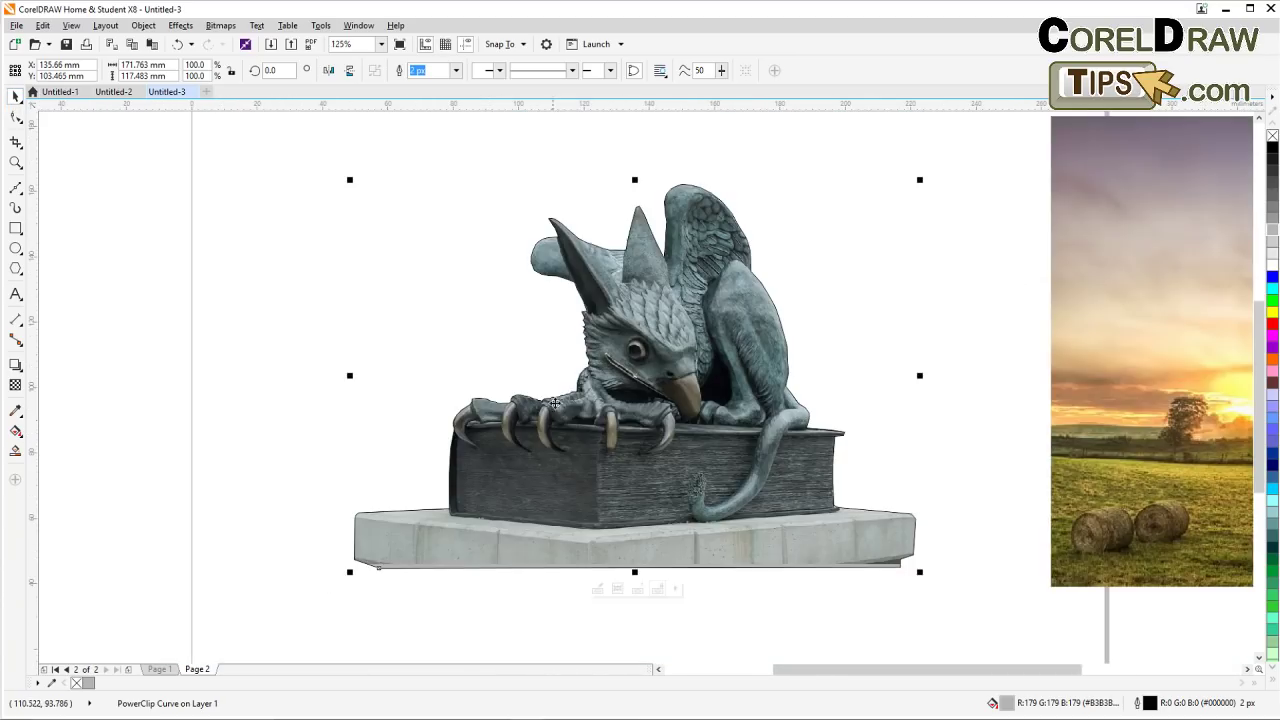
{"action": "scroll", "coordinate": [577, 389], "scroll_direction": "up", "scroll_amount": 2}
{"action": "scroll", "coordinate": [570, 396], "scroll_direction": "up", "scroll_amount": 4}
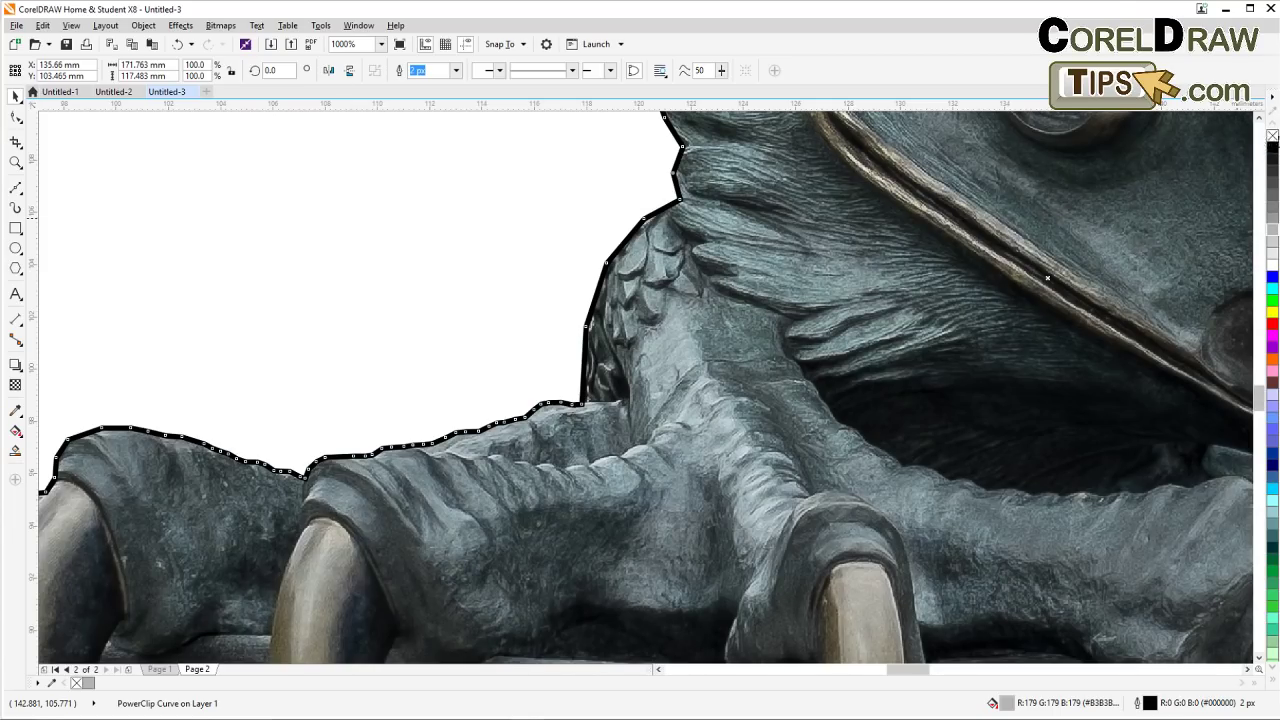
{"action": "right_click", "coordinate": [1273, 141]}
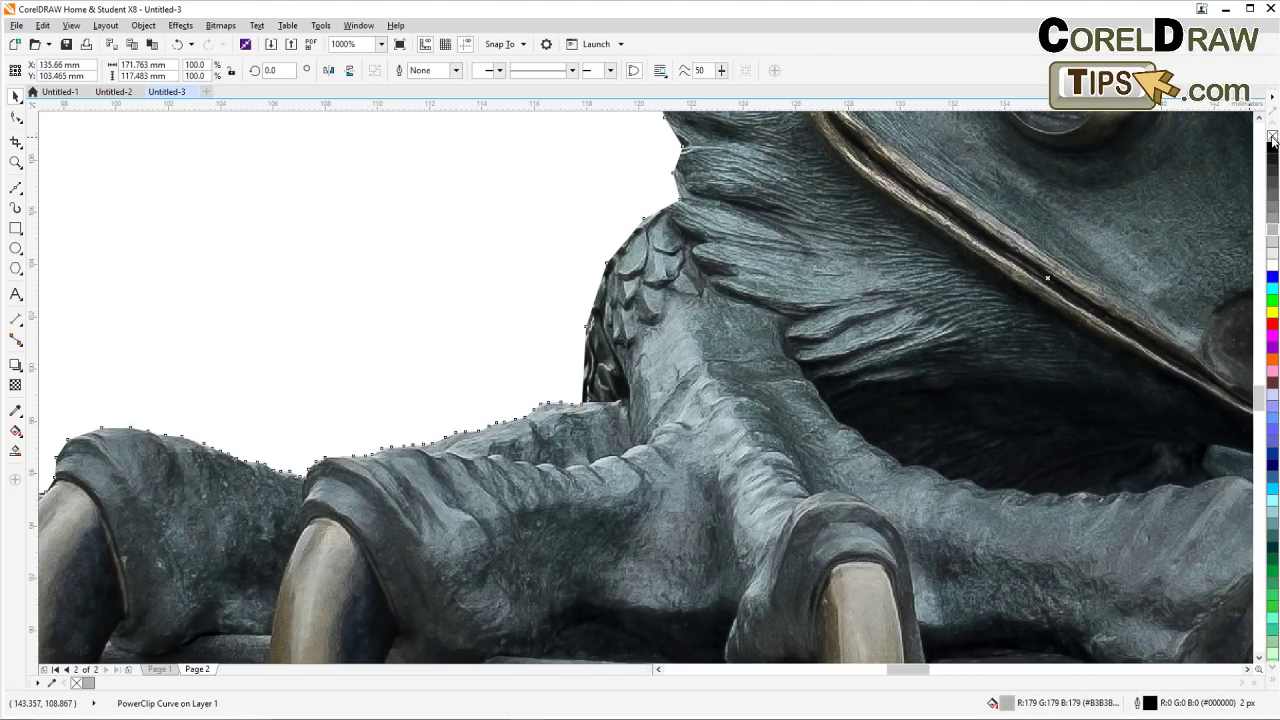
Deselect the PowerClip shape and review the whole cut-out griffin against the white page
{"action": "left_click", "coordinate": [566, 214]}
{"action": "scroll", "coordinate": [619, 237], "scroll_direction": "down", "scroll_amount": 5}
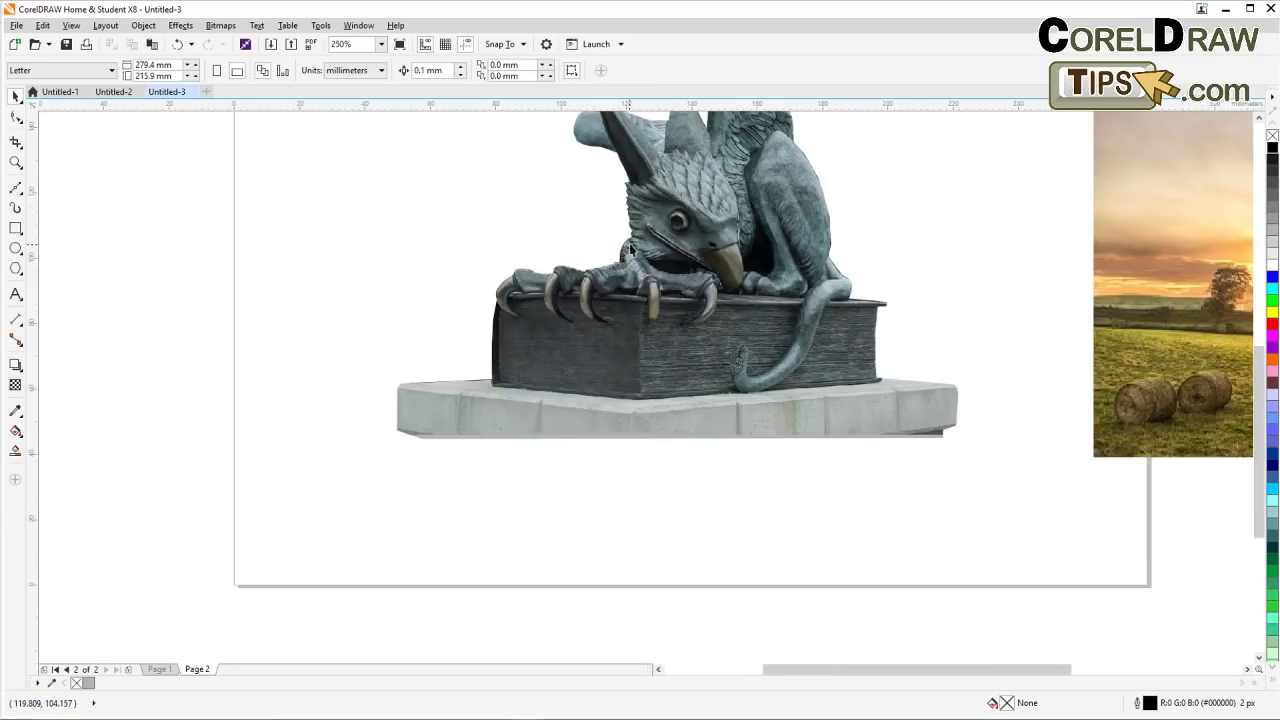
{"action": "scroll", "coordinate": [558, 339], "scroll_direction": "up", "scroll_amount": 2}
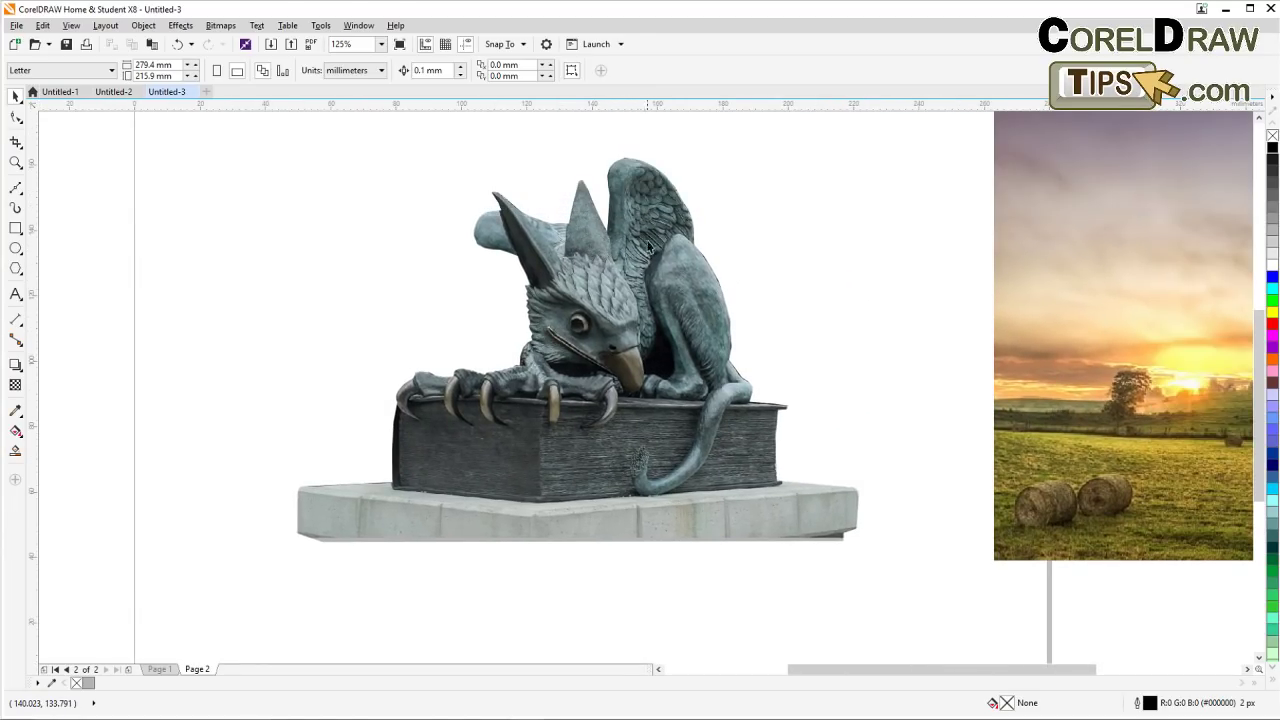
{"action": "scroll", "coordinate": [712, 268], "scroll_direction": "up", "scroll_amount": 3}
{"action": "scroll", "coordinate": [556, 275], "scroll_direction": "down", "scroll_amount": 3}
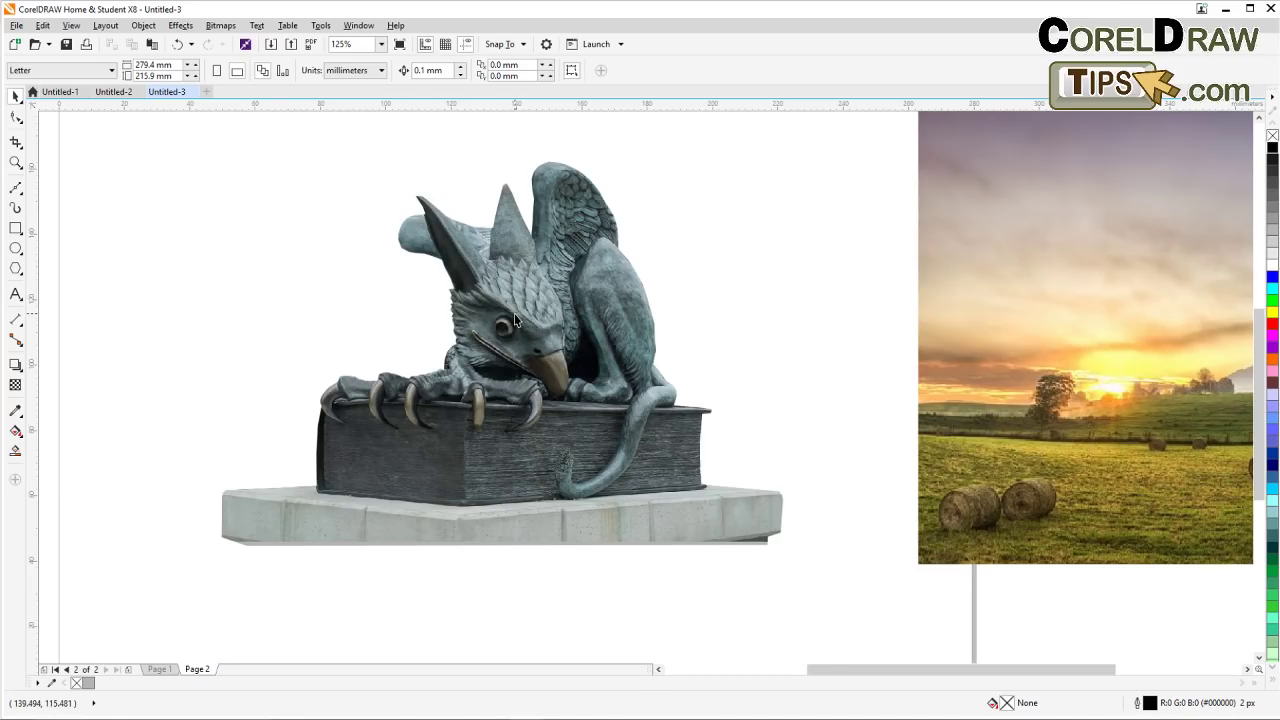
Open the griffin PowerClip for editing
{"action": "left_click", "coordinate": [484, 270]}
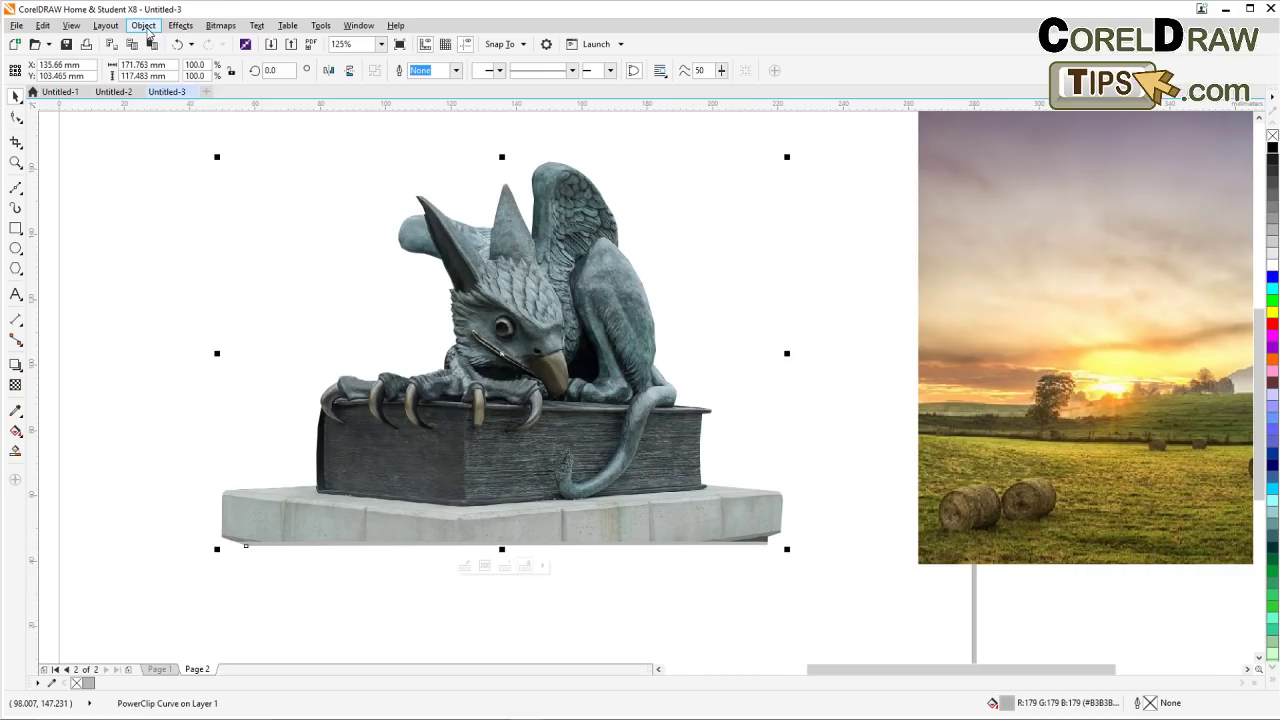
{"action": "left_click", "coordinate": [147, 29]}
{"action": "mouse_move", "coordinate": [178, 104]}
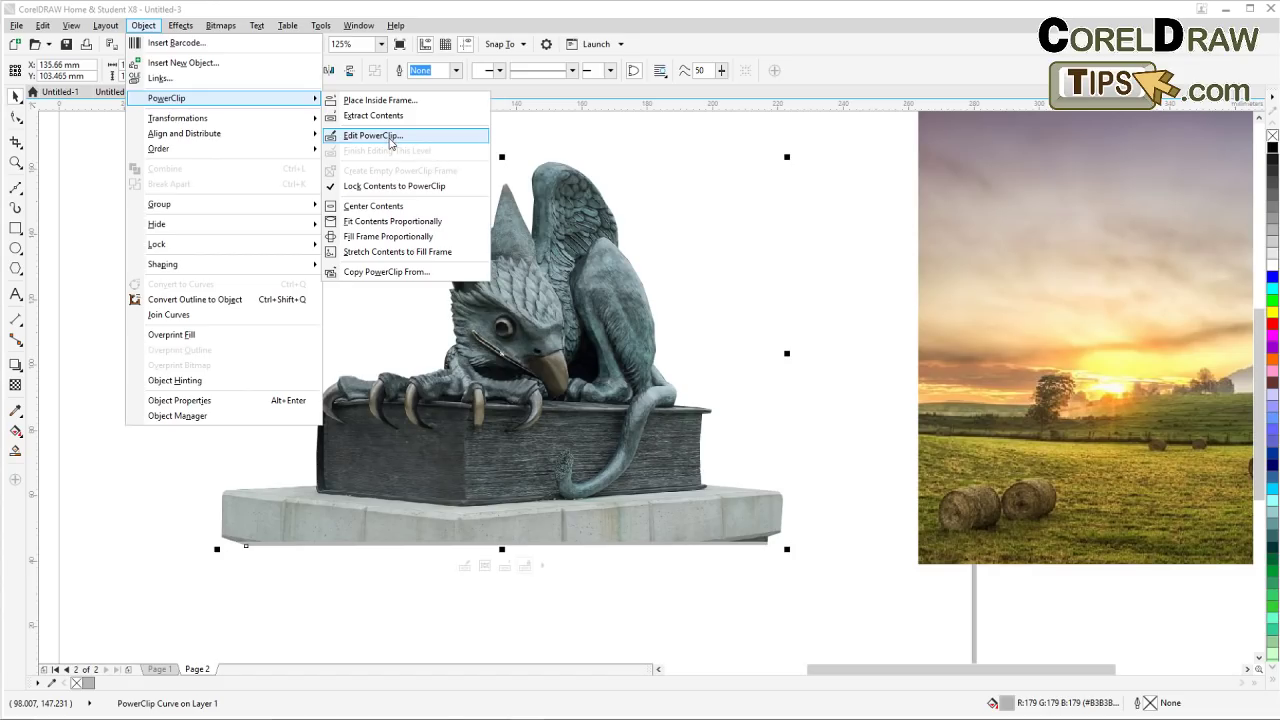
{"action": "left_click", "coordinate": [389, 137]}
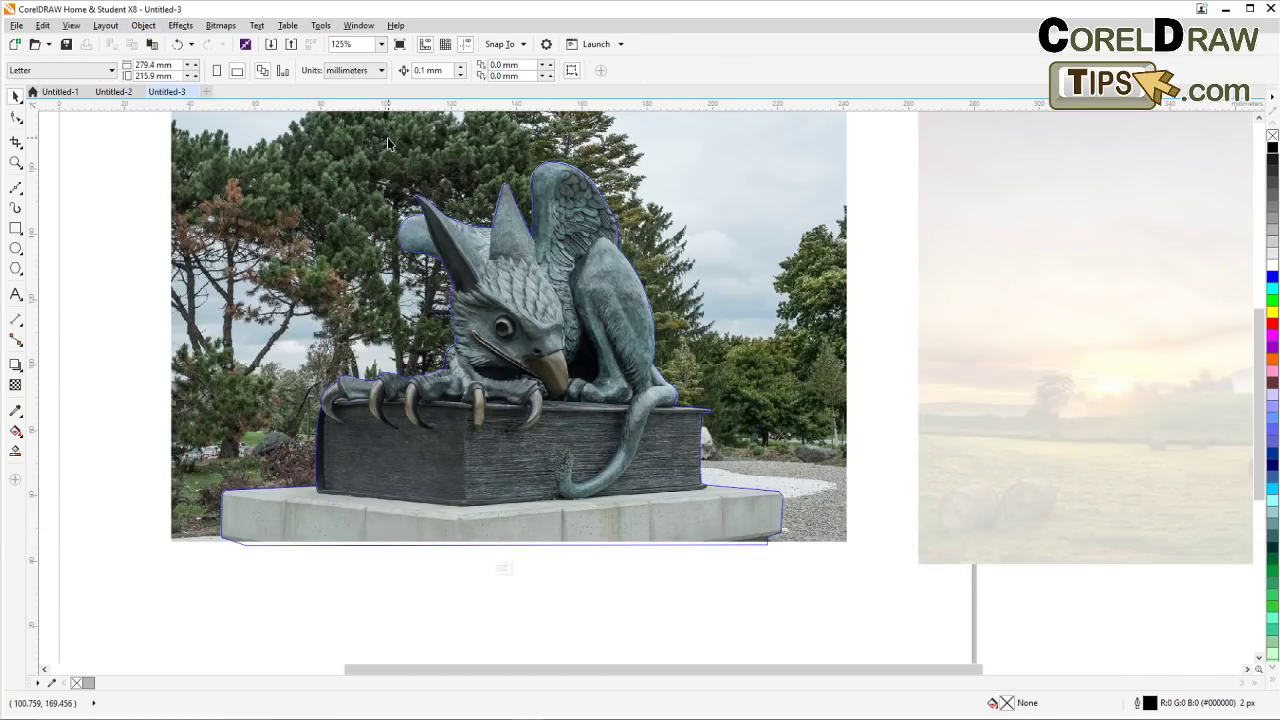
Examine the full photo against the clipping outline around the griffin, book and base, and finish editing this PowerClip level
{"action": "scroll", "coordinate": [437, 328], "scroll_direction": "up", "scroll_amount": 2}
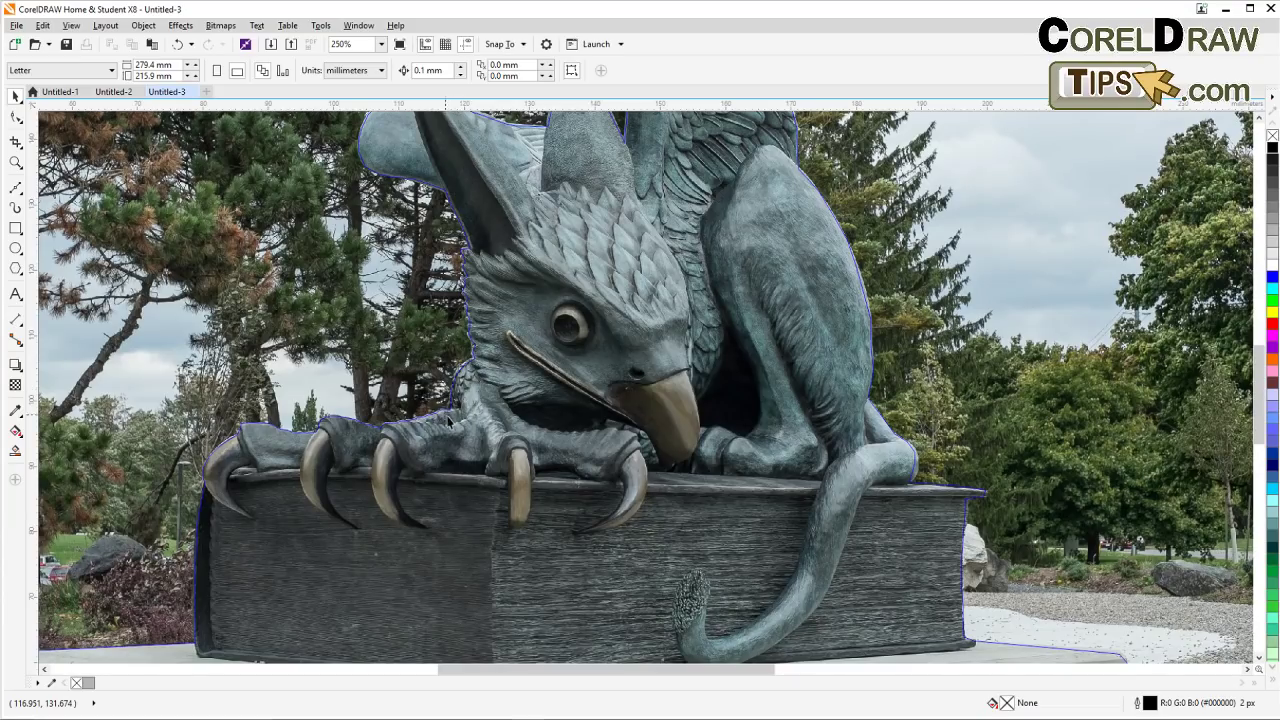
{"action": "scroll", "coordinate": [285, 497], "scroll_direction": "down", "scroll_amount": 2}
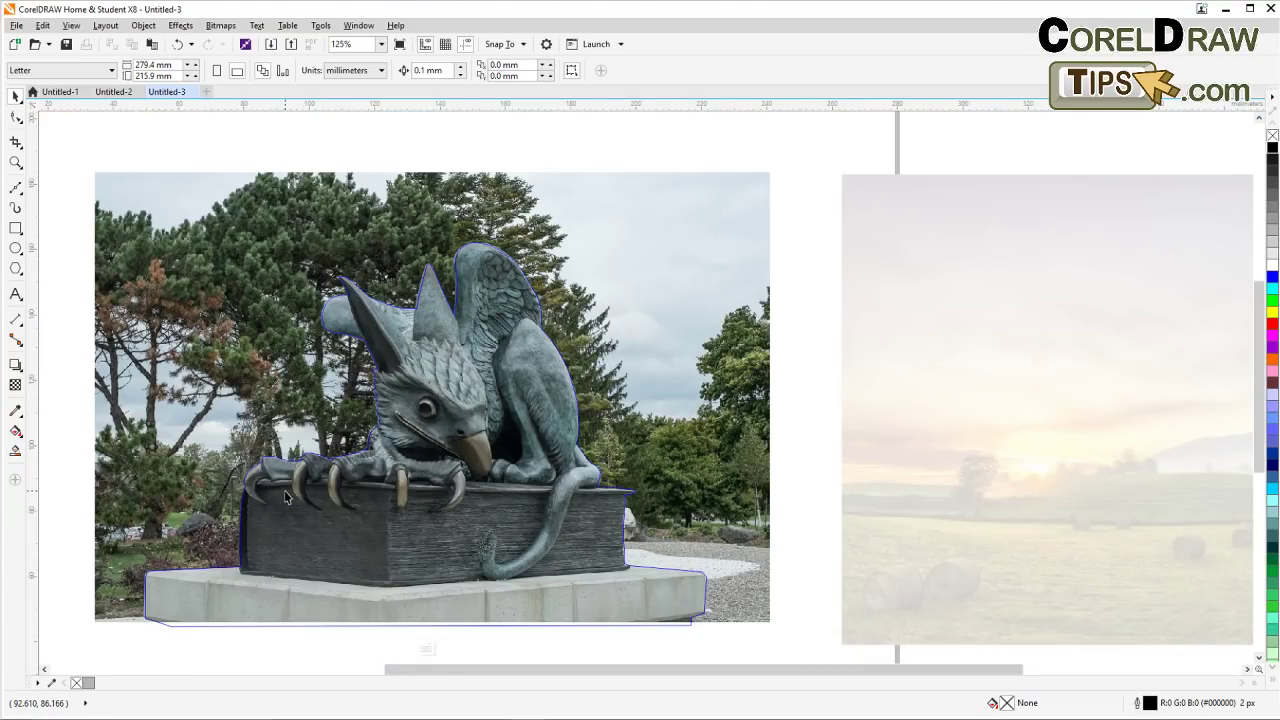
{"action": "scroll", "coordinate": [471, 341], "scroll_direction": "up", "scroll_amount": 4}
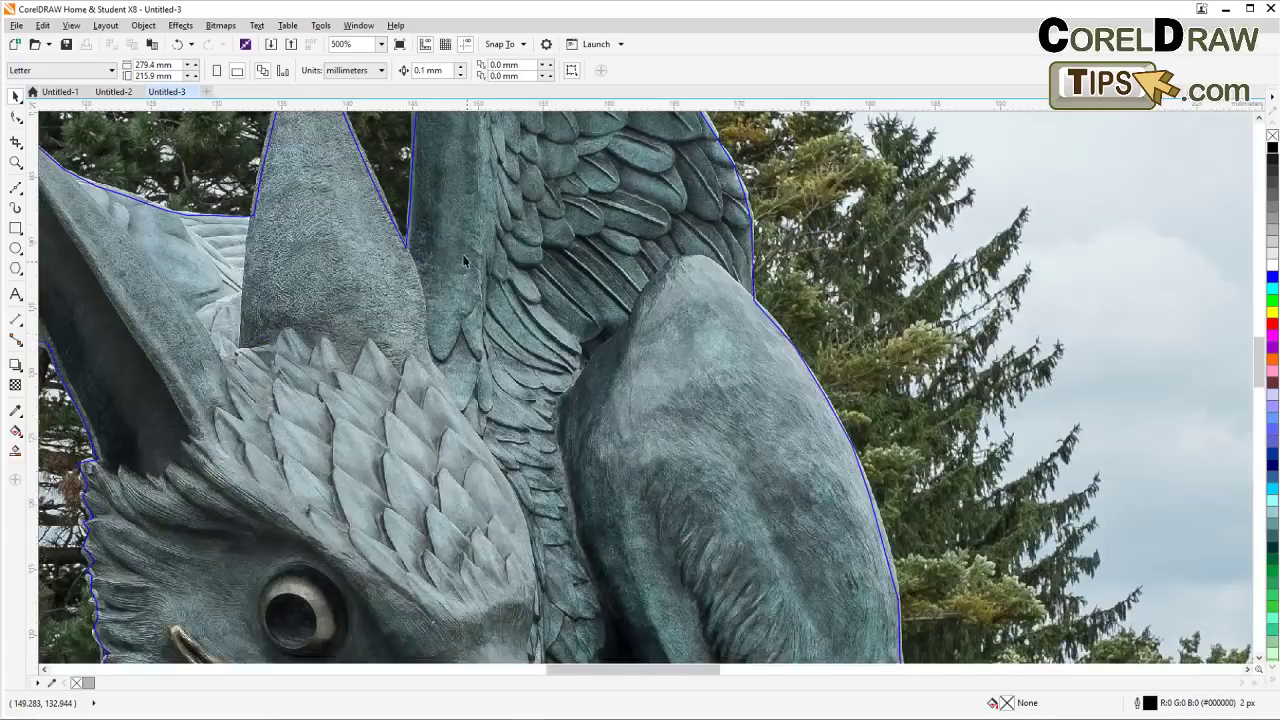
{"action": "scroll", "coordinate": [657, 261], "scroll_direction": "down", "scroll_amount": 2}
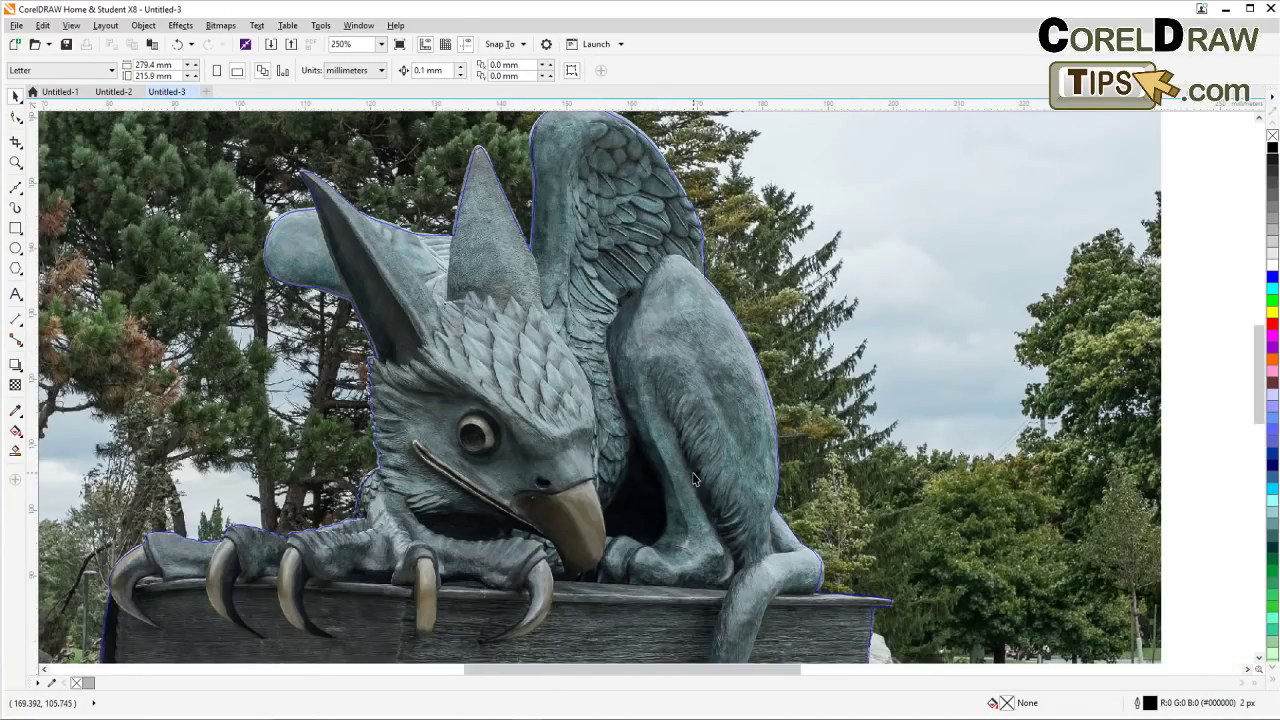
{"action": "scroll", "coordinate": [690, 462], "scroll_direction": "down", "scroll_amount": 2}
{"action": "scroll", "coordinate": [781, 587], "scroll_direction": "up", "scroll_amount": 4}
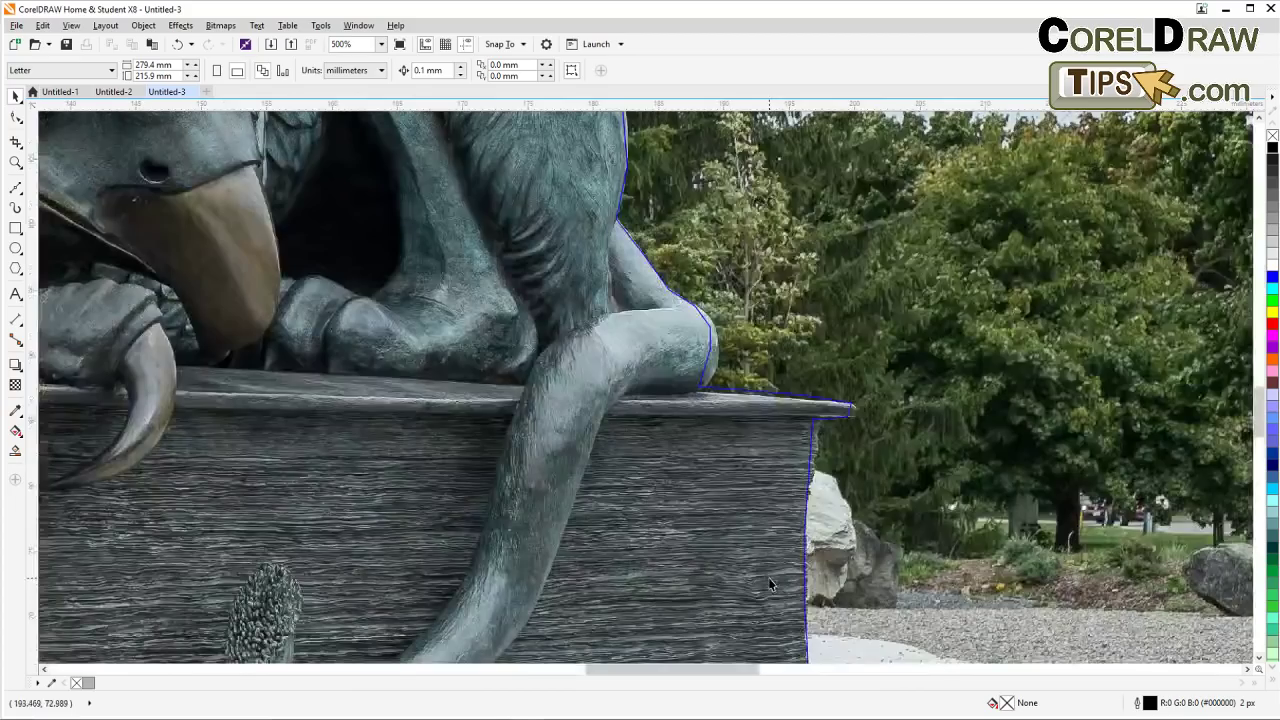
{"action": "scroll", "coordinate": [770, 585], "scroll_direction": "down", "scroll_amount": 2}
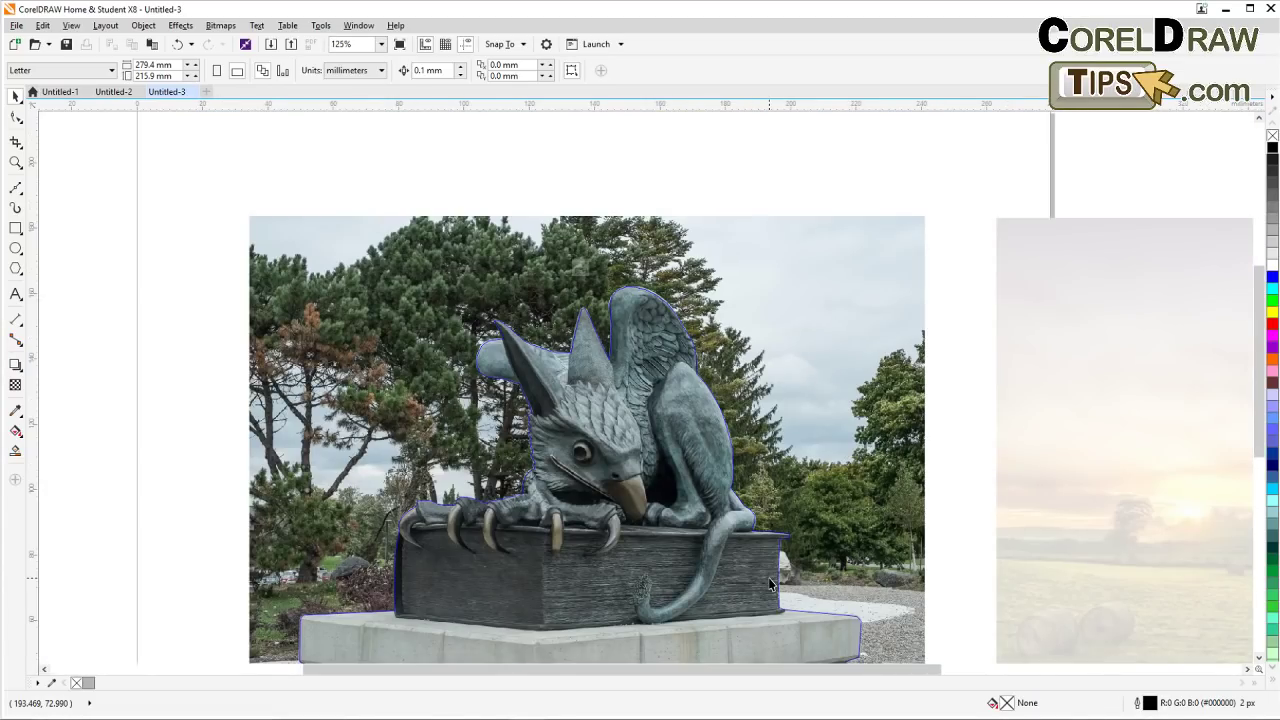
{"action": "scroll", "coordinate": [770, 585], "scroll_direction": "up", "scroll_amount": 2}
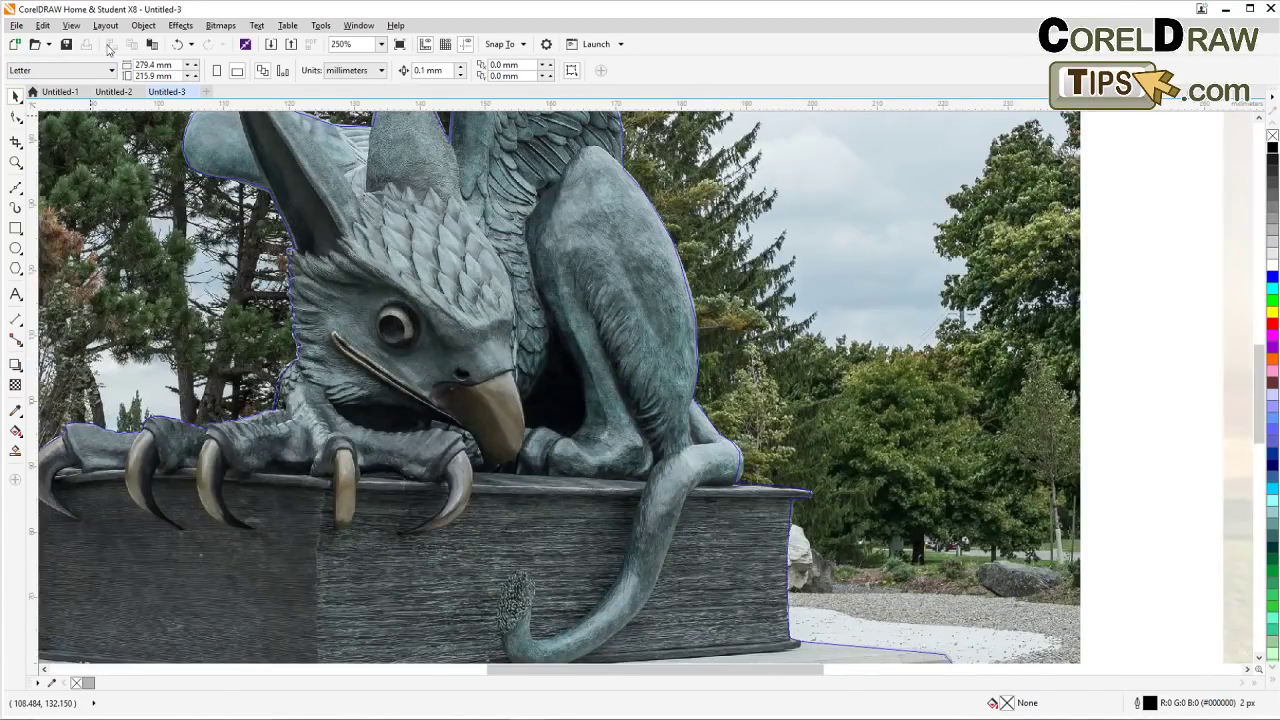
{"action": "scroll", "coordinate": [346, 250], "scroll_direction": "down", "scroll_amount": 2}
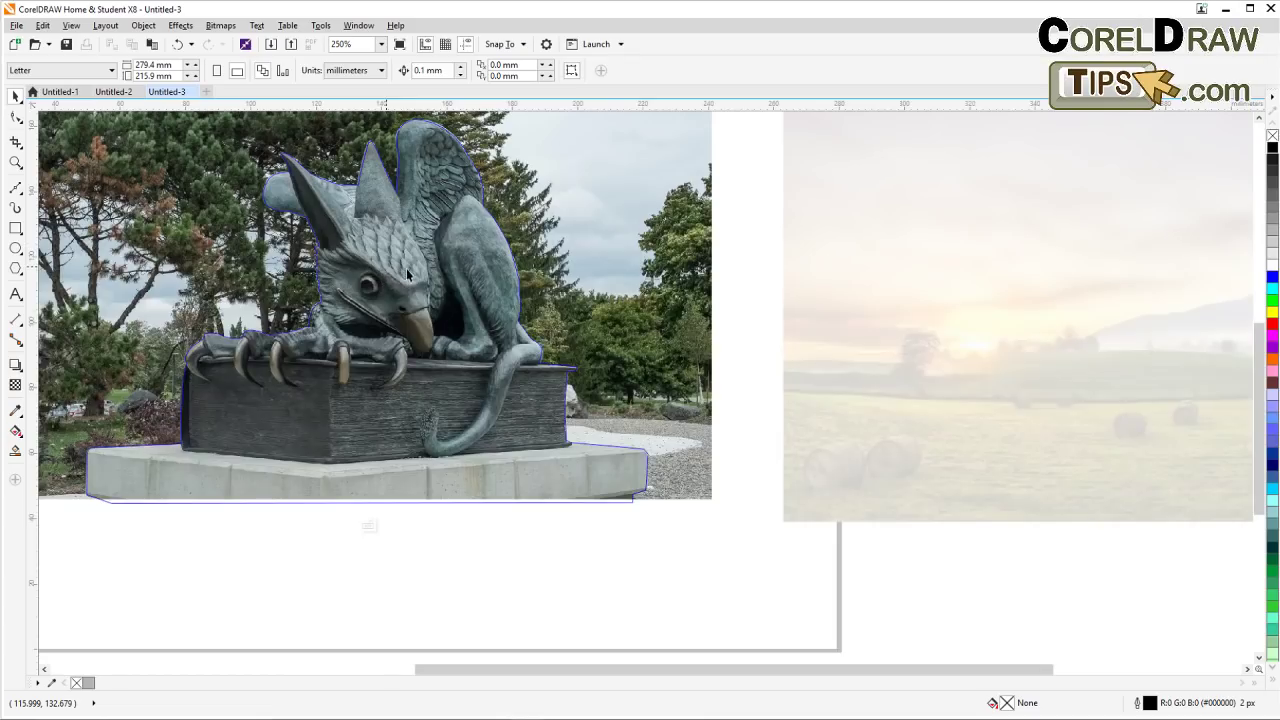
{"action": "left_click", "coordinate": [143, 26]}
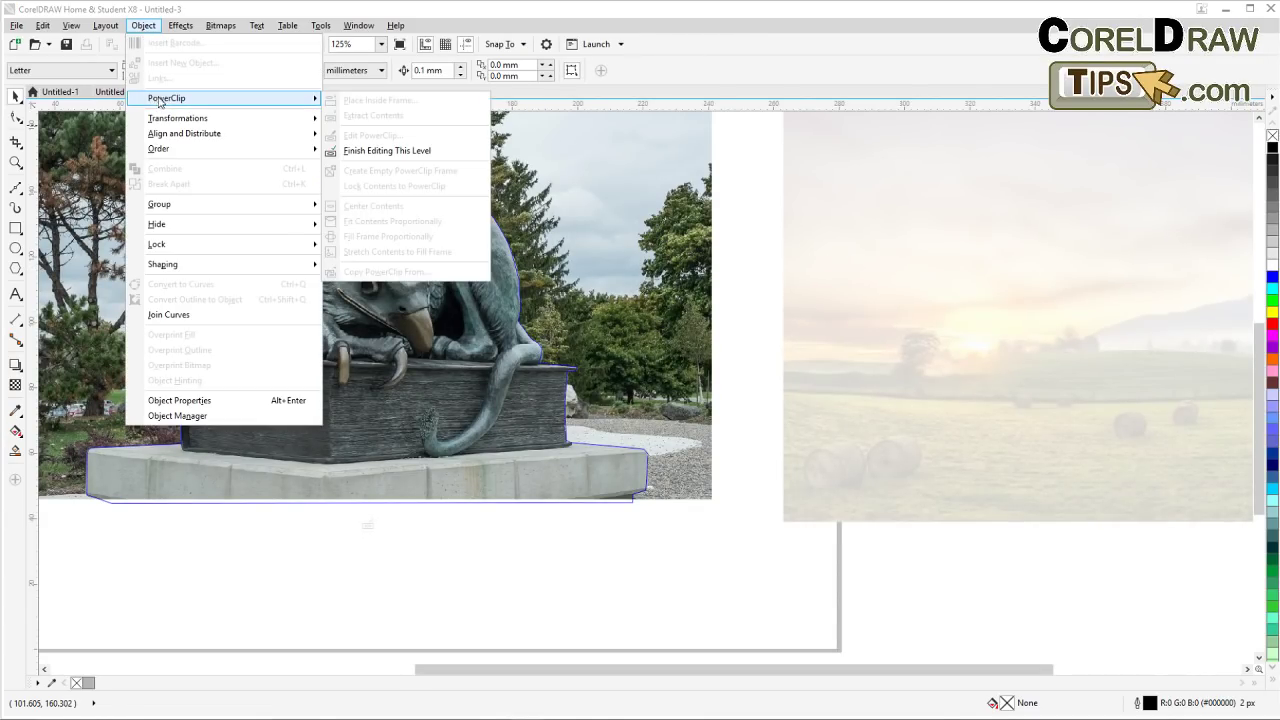
{"action": "left_click", "coordinate": [387, 151]}
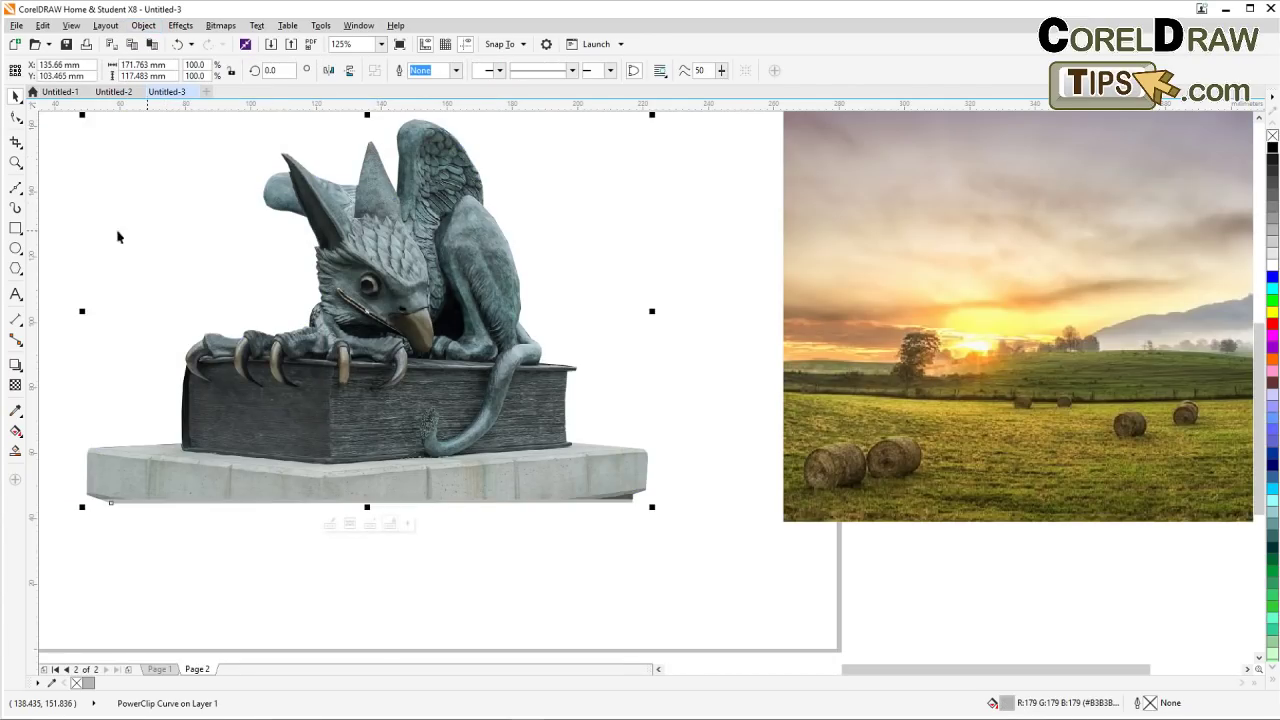
Move the cut-out griffin onto the middle of the sunset landscape photo and deselect it
{"action": "scroll", "coordinate": [110, 236], "scroll_direction": "down", "scroll_amount": 2}
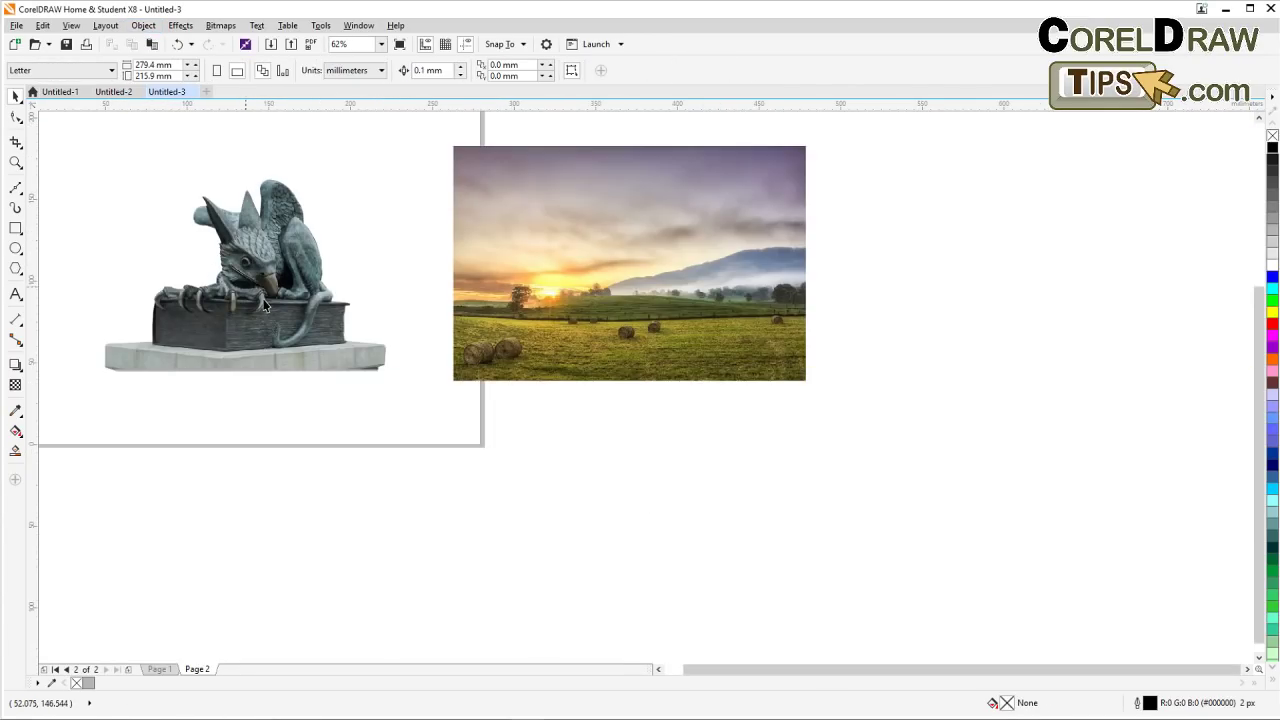
{"action": "left_click_drag", "start_coordinate": [265, 306], "coordinate": [655, 312]}
{"action": "left_click", "coordinate": [894, 280]}
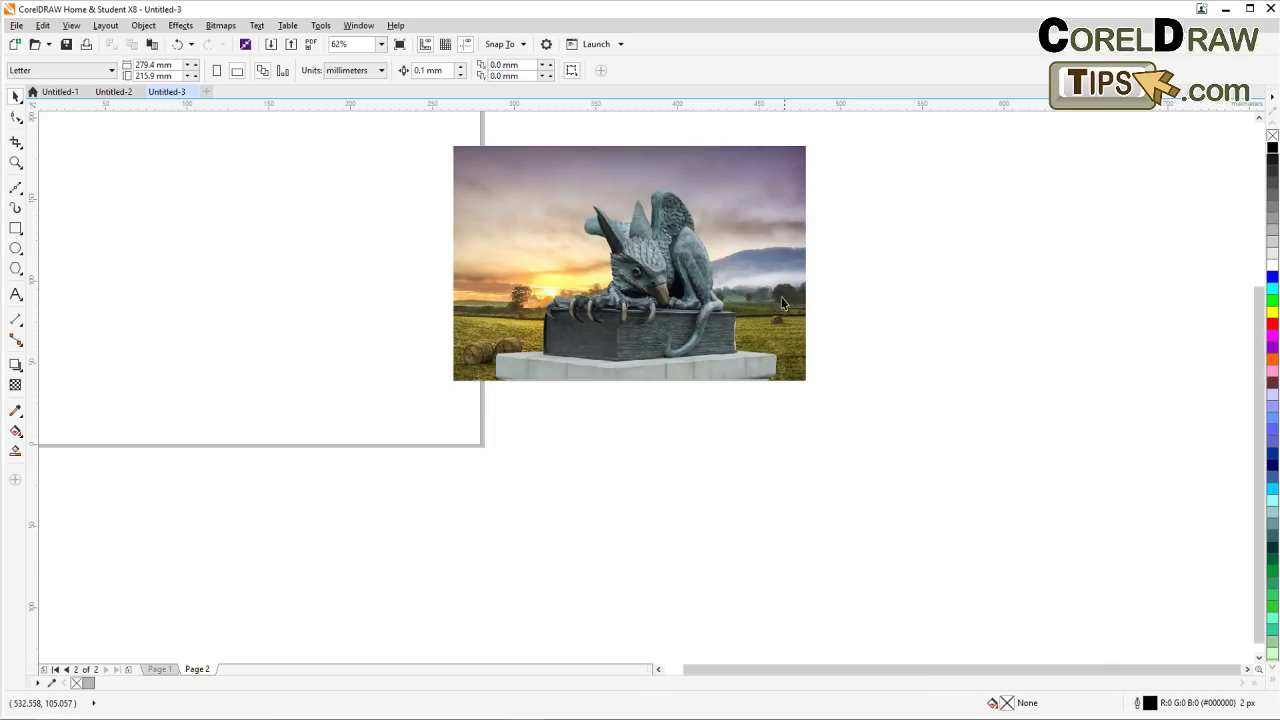
Check the griffin's edges against the landscape, shift the cut-out slightly to the left on the photo and deselect it
{"action": "scroll", "coordinate": [783, 303], "scroll_direction": "up", "scroll_amount": 1}
{"action": "scroll", "coordinate": [766, 304], "scroll_direction": "up", "scroll_amount": 1}
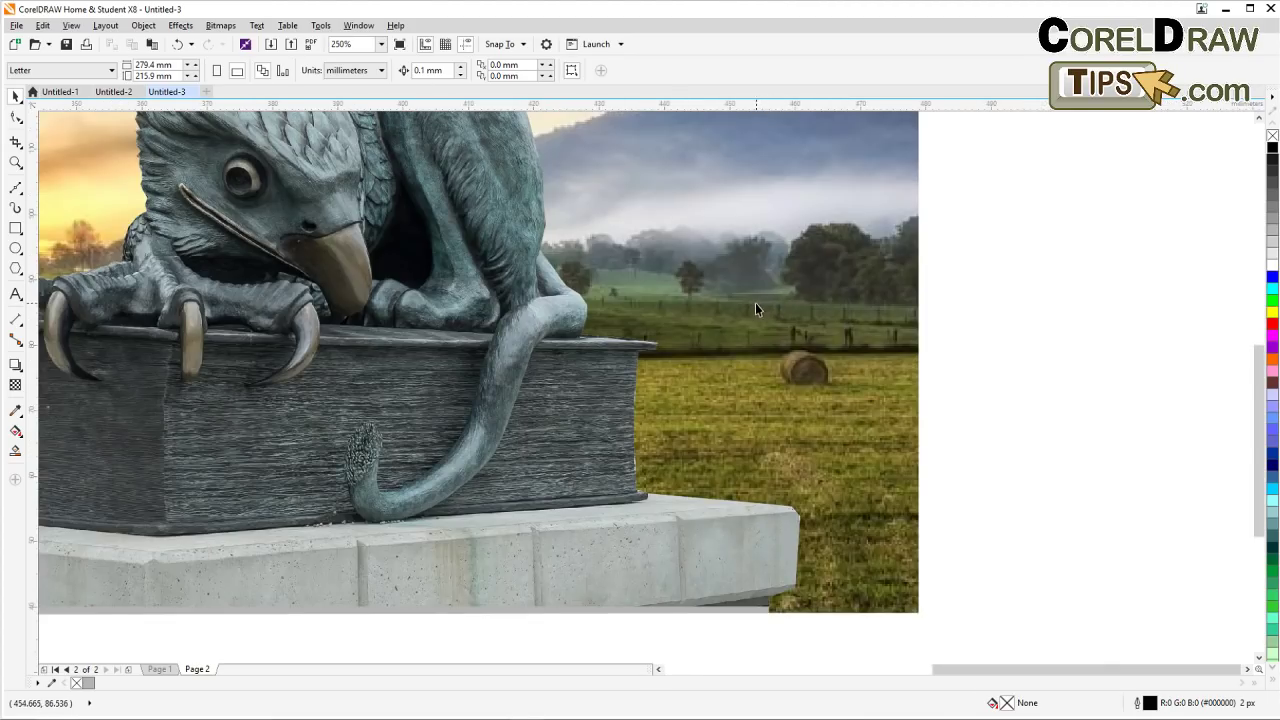
{"action": "scroll", "coordinate": [755, 302], "scroll_direction": "down", "scroll_amount": 1}
{"action": "scroll", "coordinate": [748, 303], "scroll_direction": "down", "scroll_amount": 1}
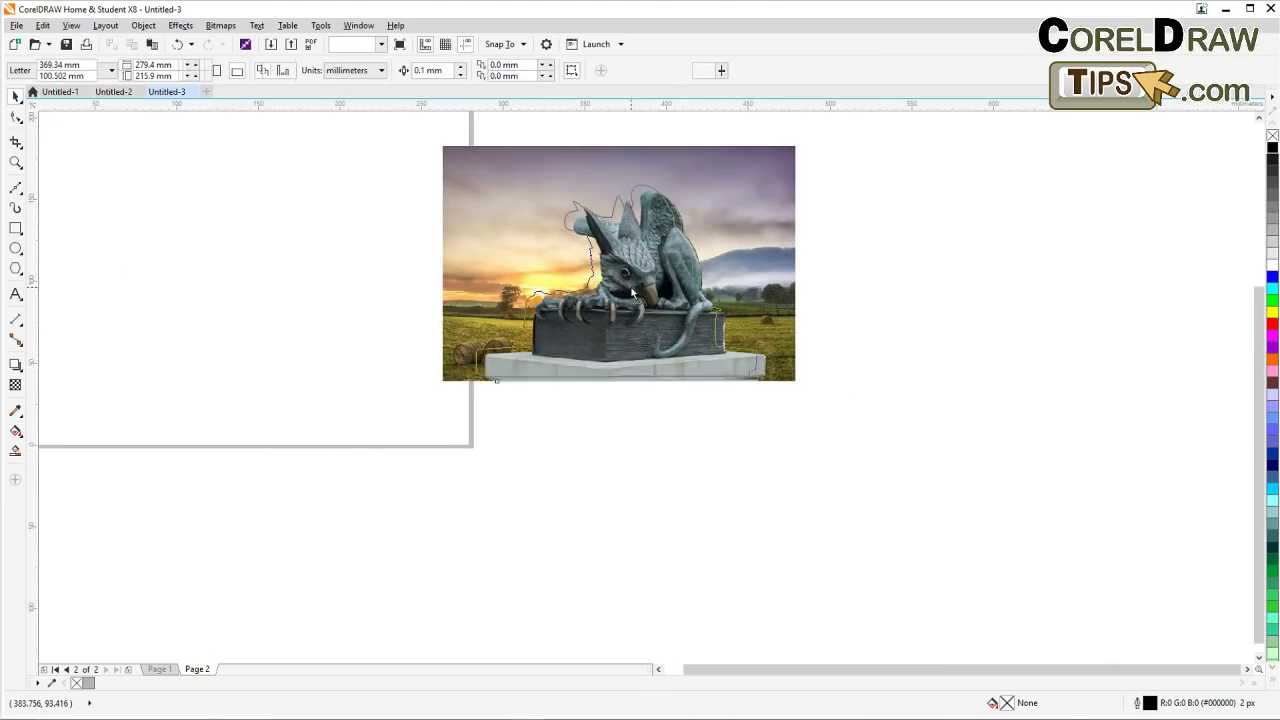
{"action": "left_click", "coordinate": [632, 292]}
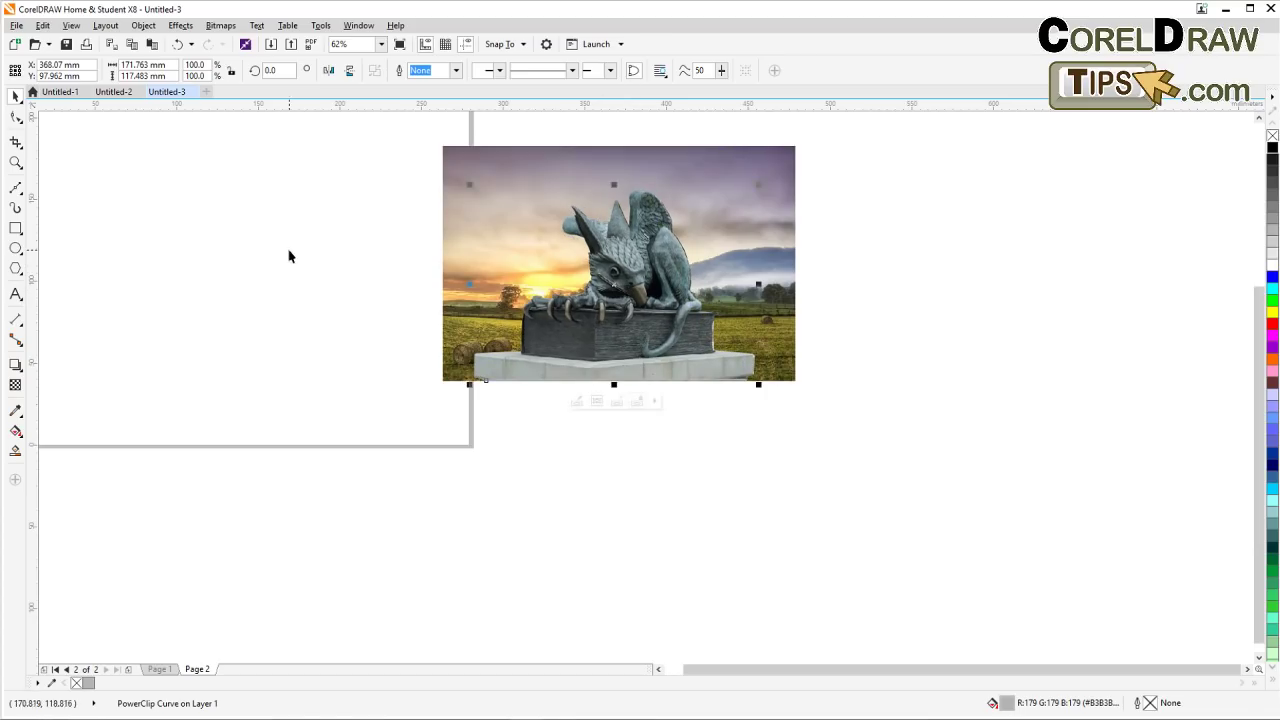
{"action": "left_click", "coordinate": [74, 183]}
Frame the sunset composite with the Zoom tool to examine how the griffin sits in the landscape
{"action": "left_click", "coordinate": [15, 163]}
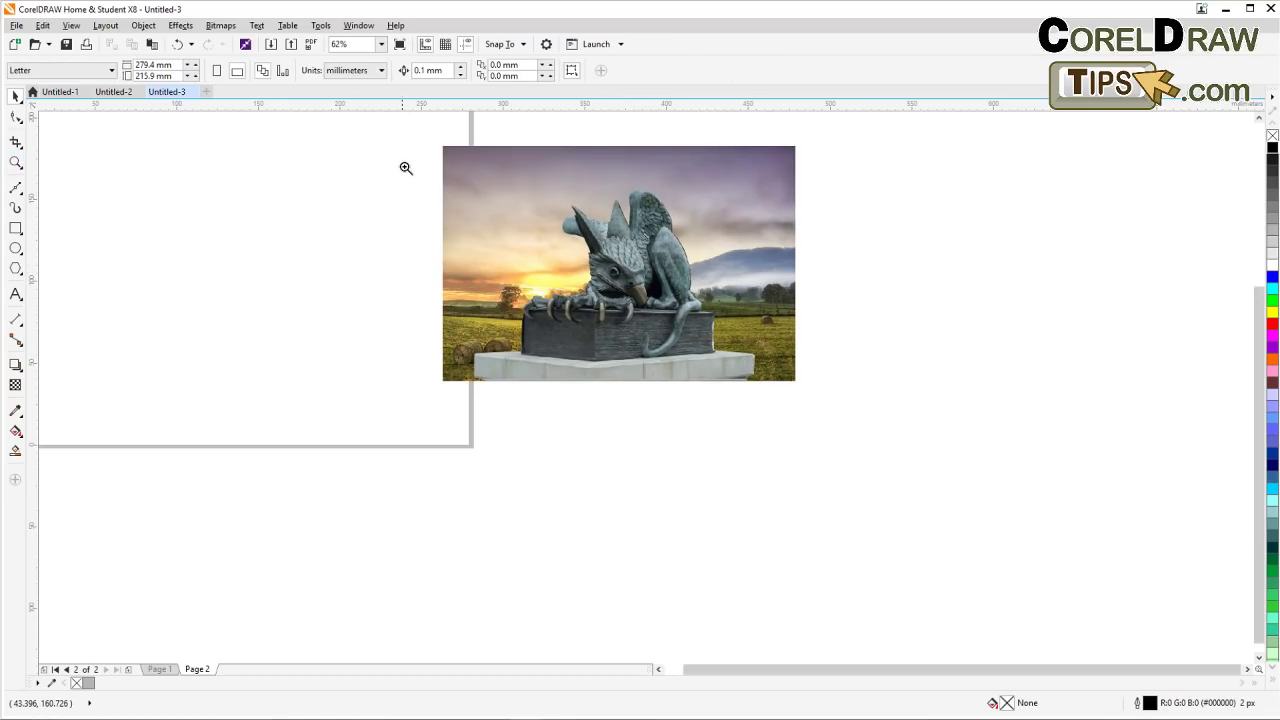
{"action": "left_click_drag", "start_coordinate": [414, 143], "coordinate": [853, 429]}
{"action": "left_click_drag", "start_coordinate": [413, 142], "coordinate": [850, 414]}
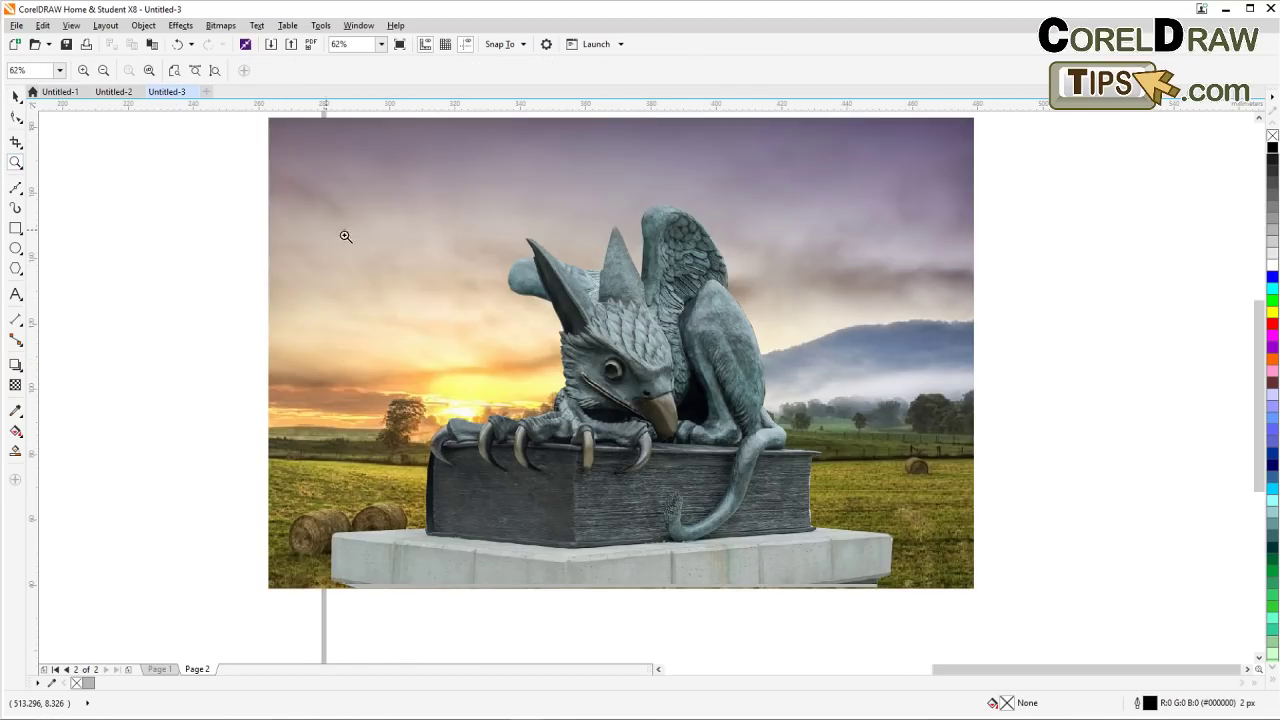
{"action": "key", "text": "space"}
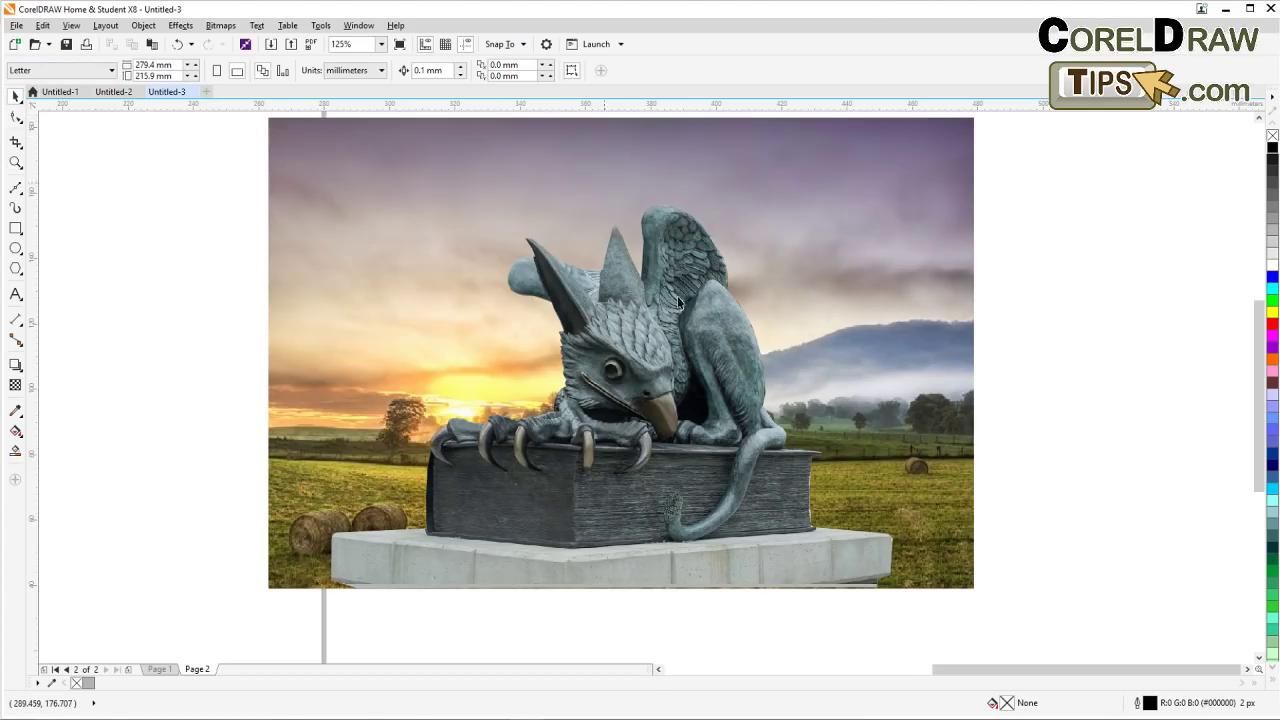
Place a copy of the cut-out griffin on the blank page, centered at about X 103.9 mm, Y 127.2 mm
{"action": "scroll", "coordinate": [806, 390], "scroll_direction": "down", "scroll_amount": 2}
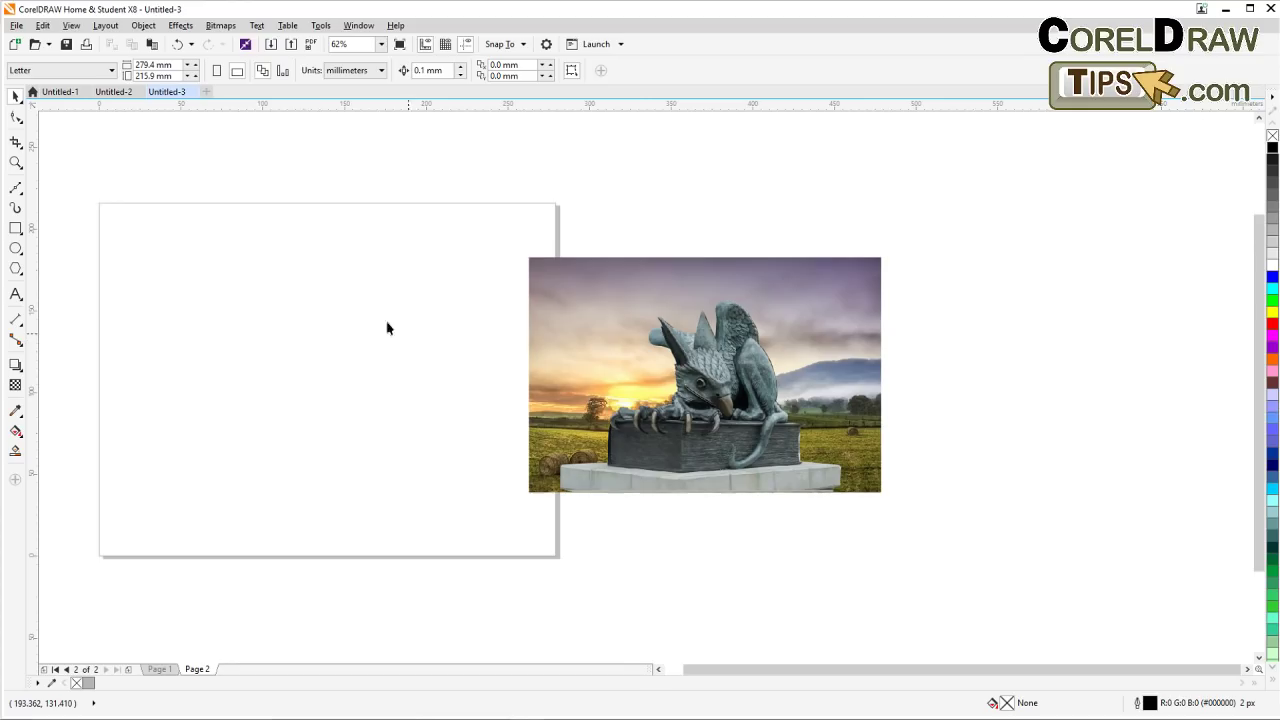
{"action": "left_click", "coordinate": [152, 44]}
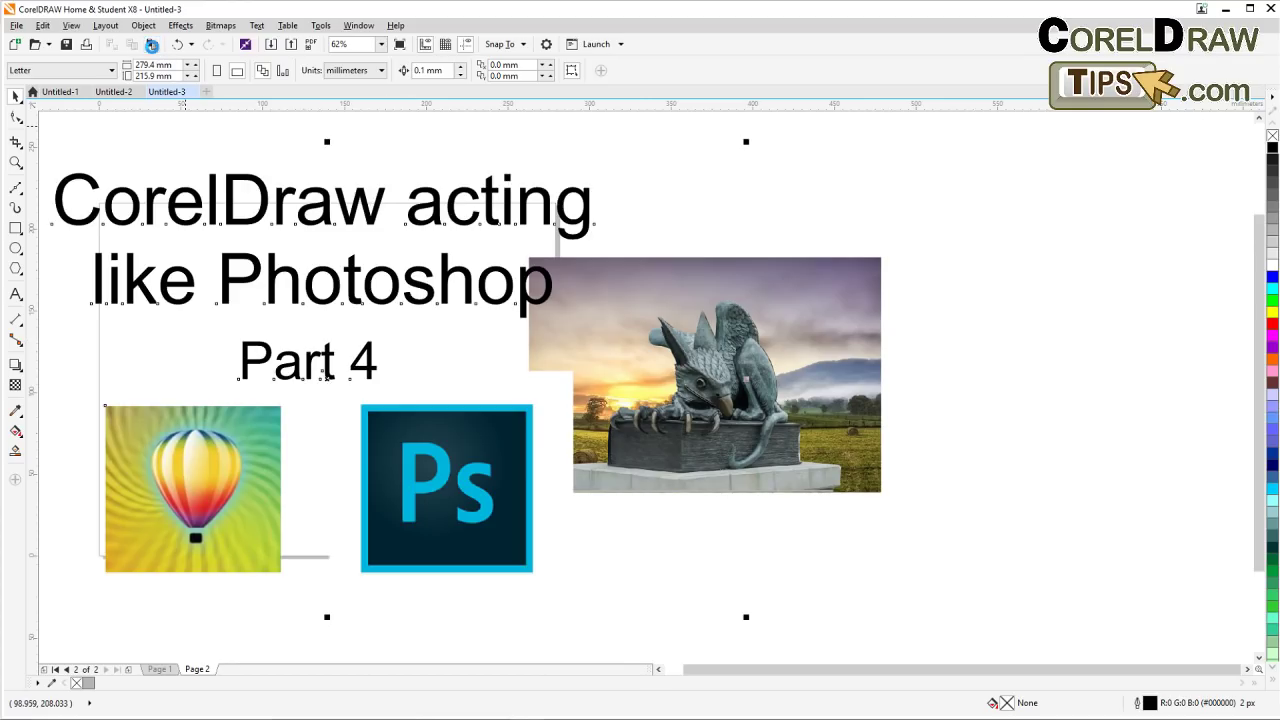
{"action": "key", "text": "Delete"}
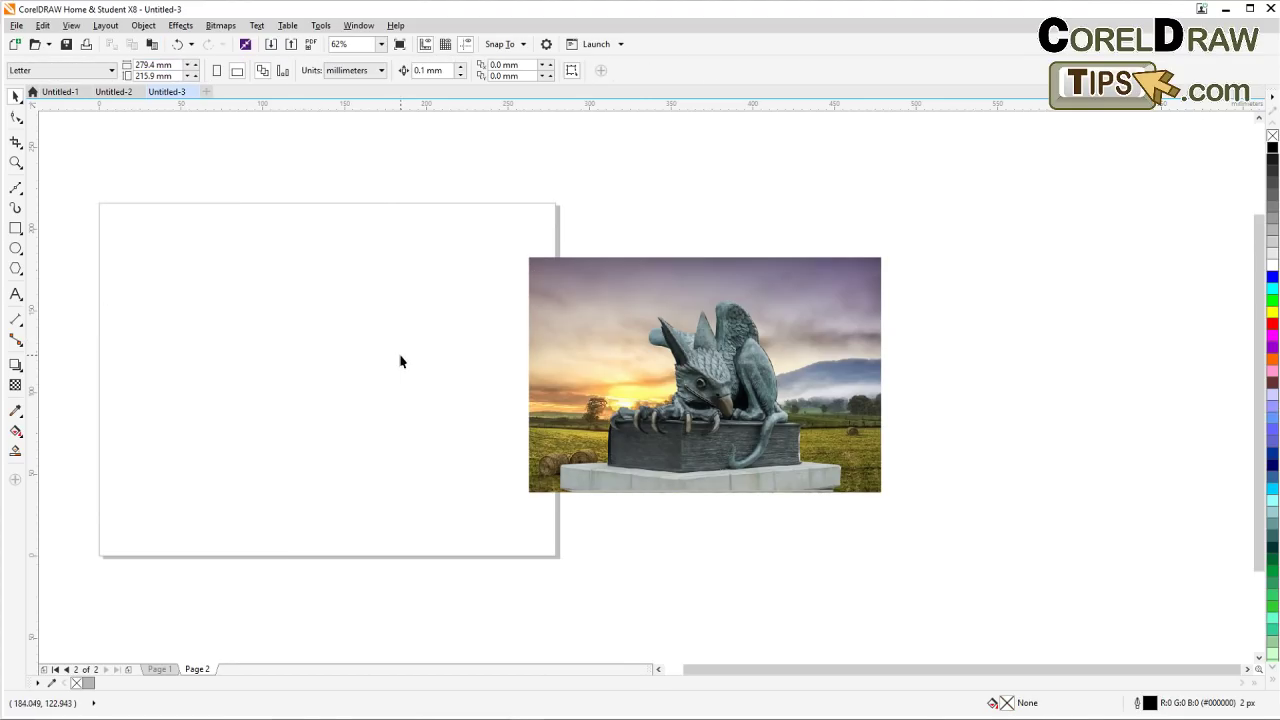
{"action": "left_click", "coordinate": [681, 400]}
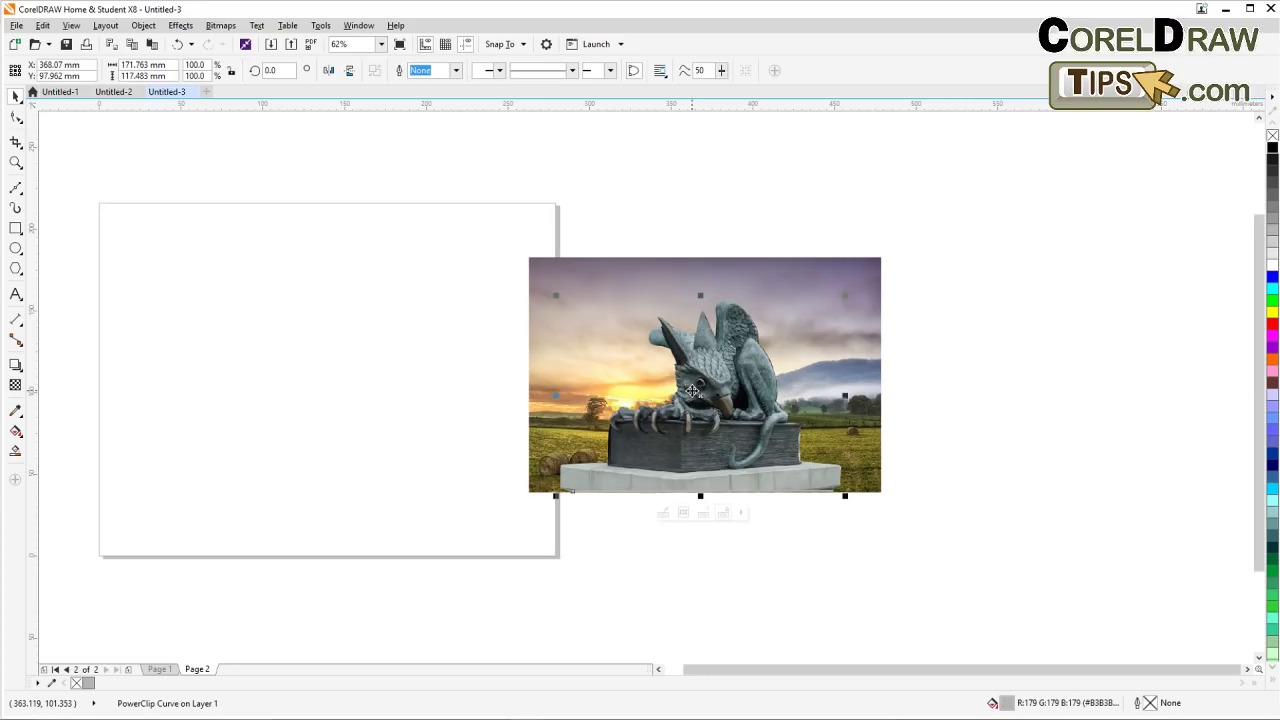
{"action": "left_click_drag", "start_coordinate": [681, 390], "coordinate": [375, 390]}
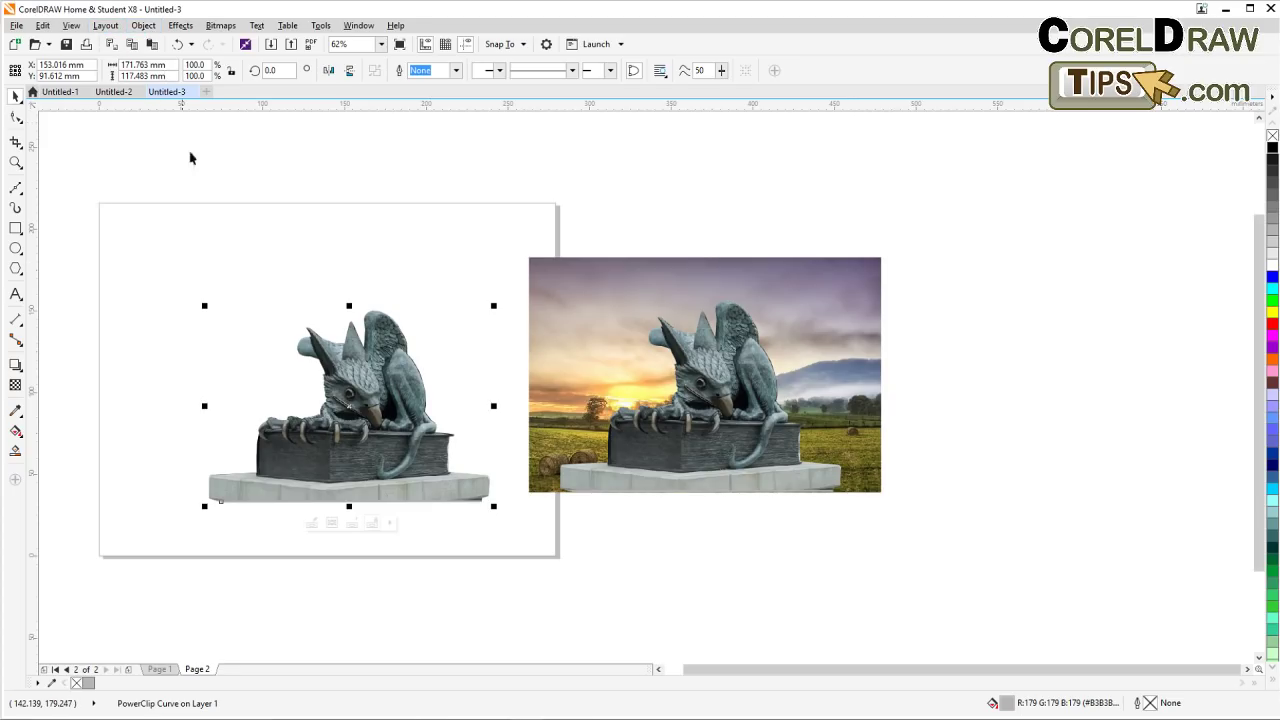
{"action": "left_click_drag", "start_coordinate": [351, 368], "coordinate": [297, 299]}
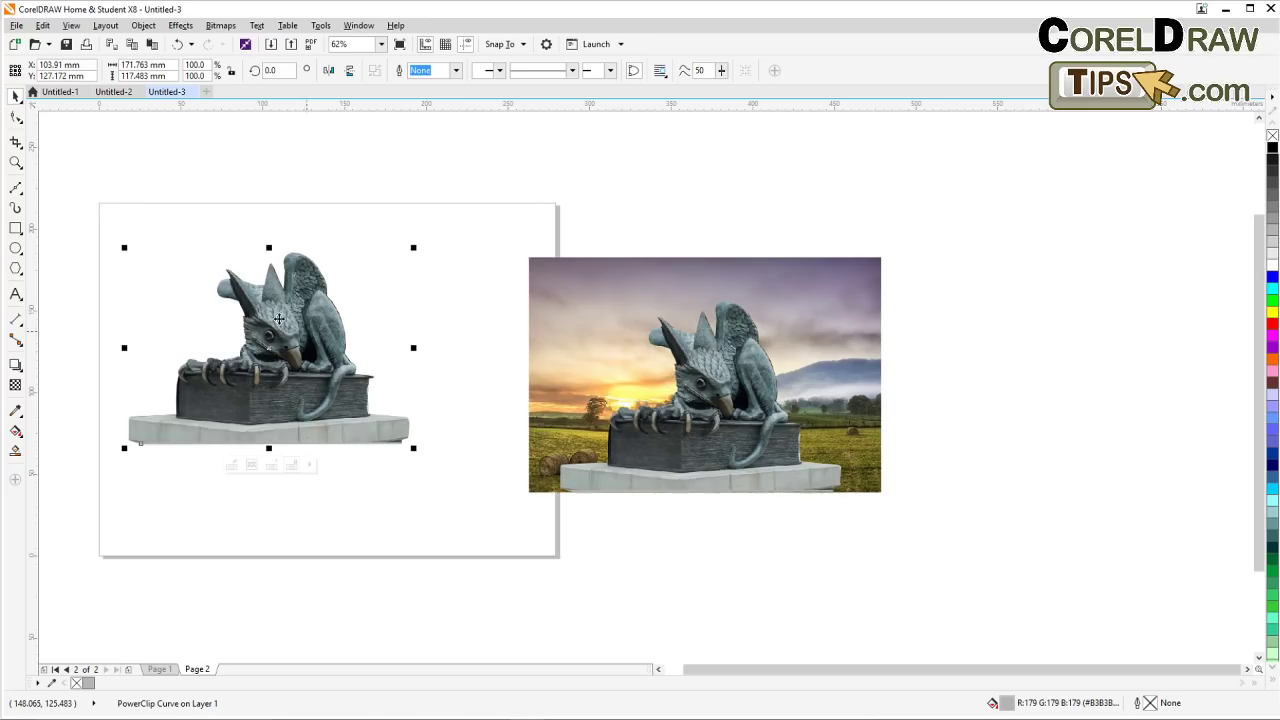
Extract the photo from the copied griffin's PowerClip and move it to the right of the sunset landscape
{"action": "left_click", "coordinate": [143, 25]}
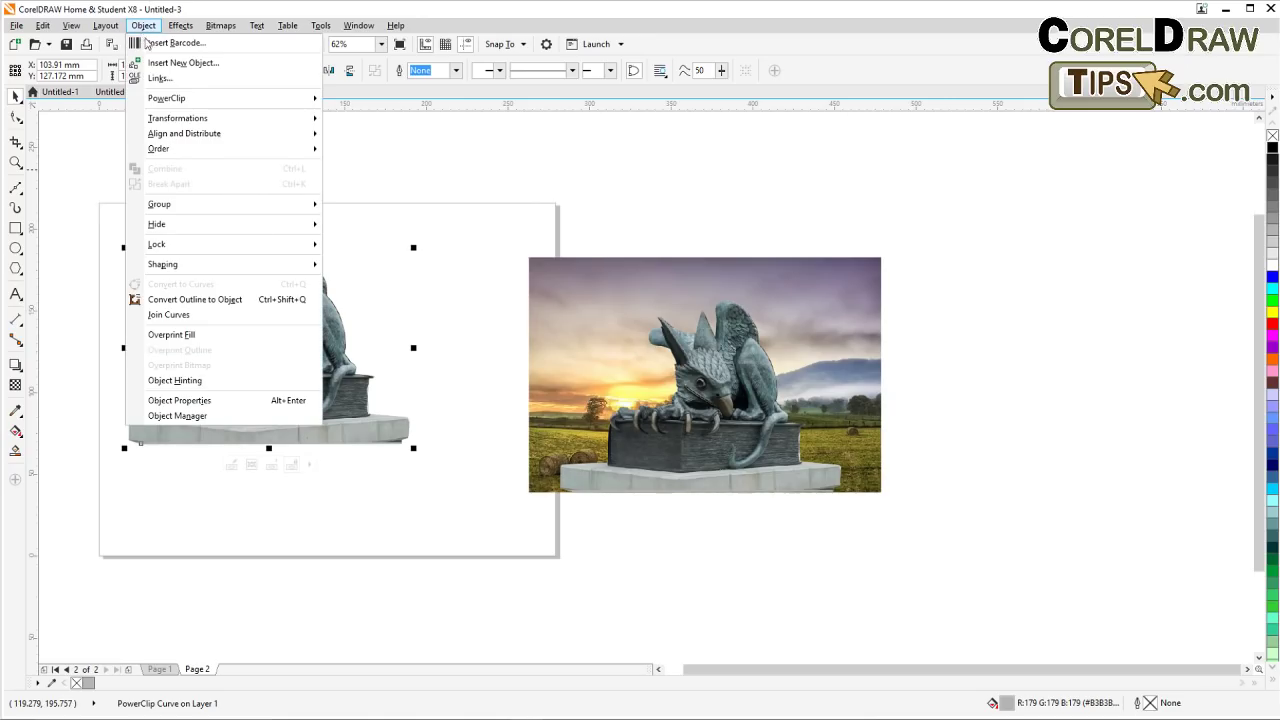
{"action": "mouse_move", "coordinate": [205, 99]}
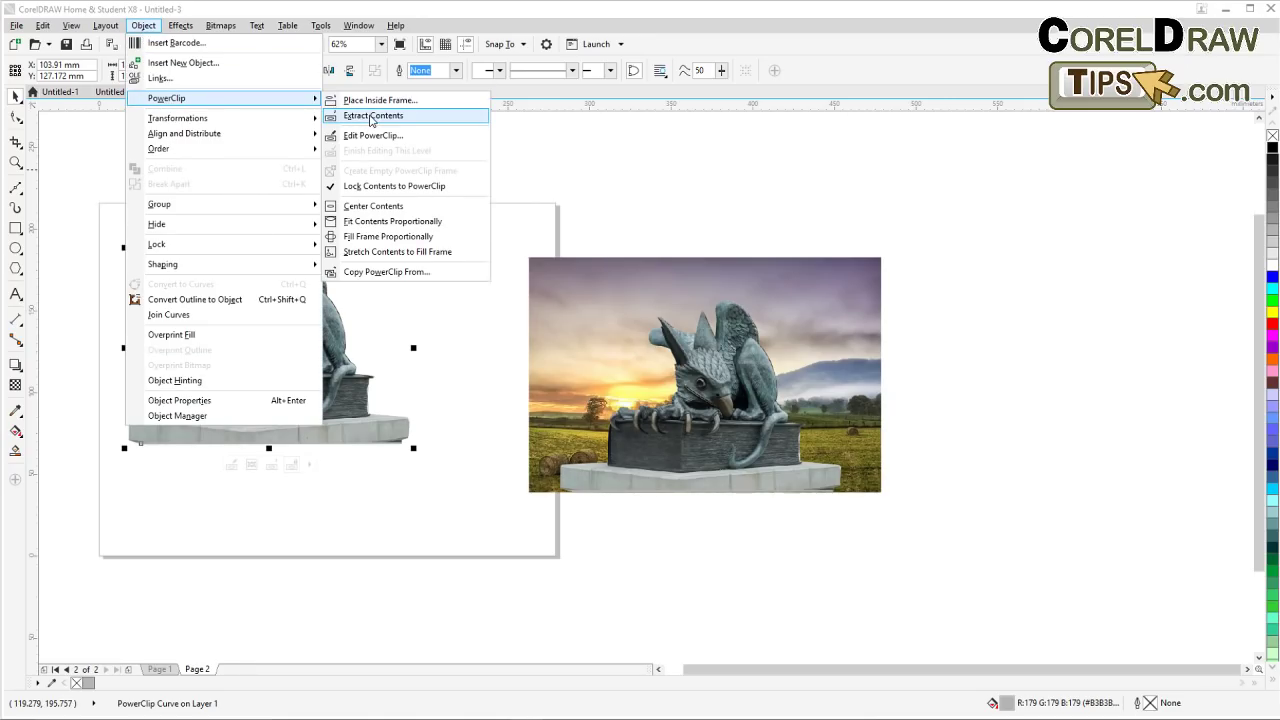
{"action": "left_click", "coordinate": [371, 116]}
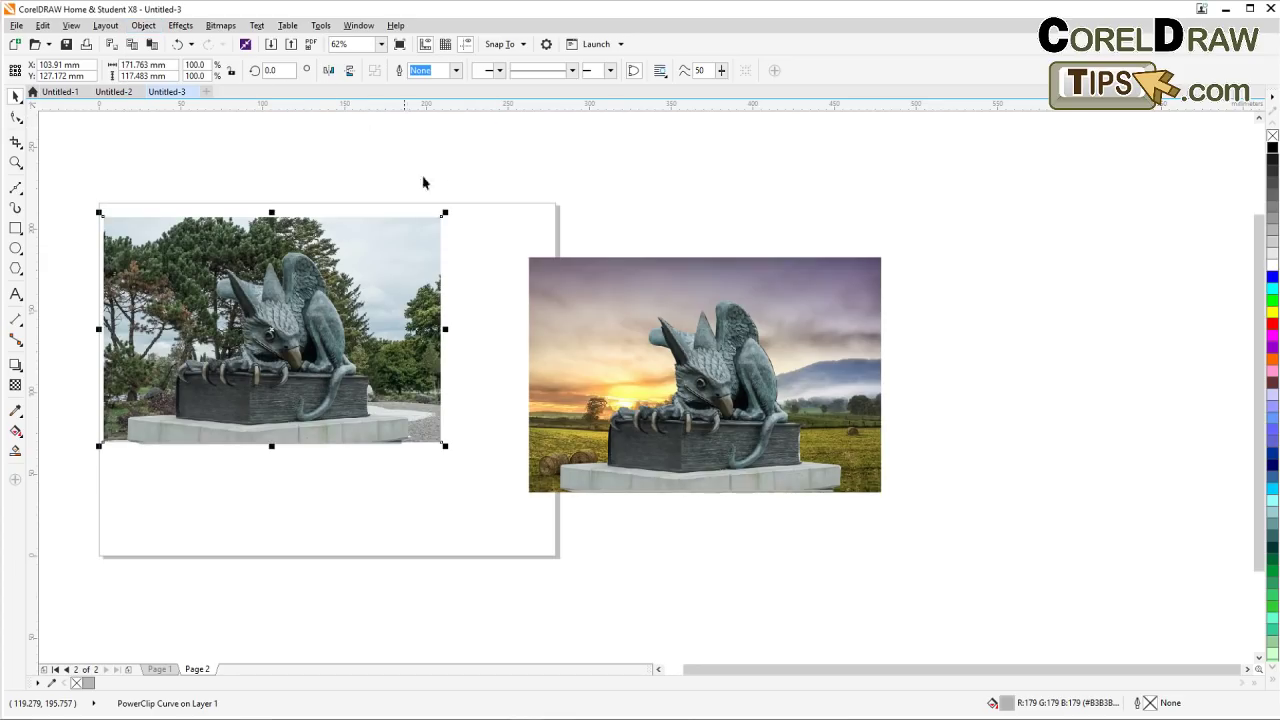
{"action": "left_click", "coordinate": [459, 196]}
{"action": "left_click_drag", "start_coordinate": [409, 254], "coordinate": [1200, 292]}
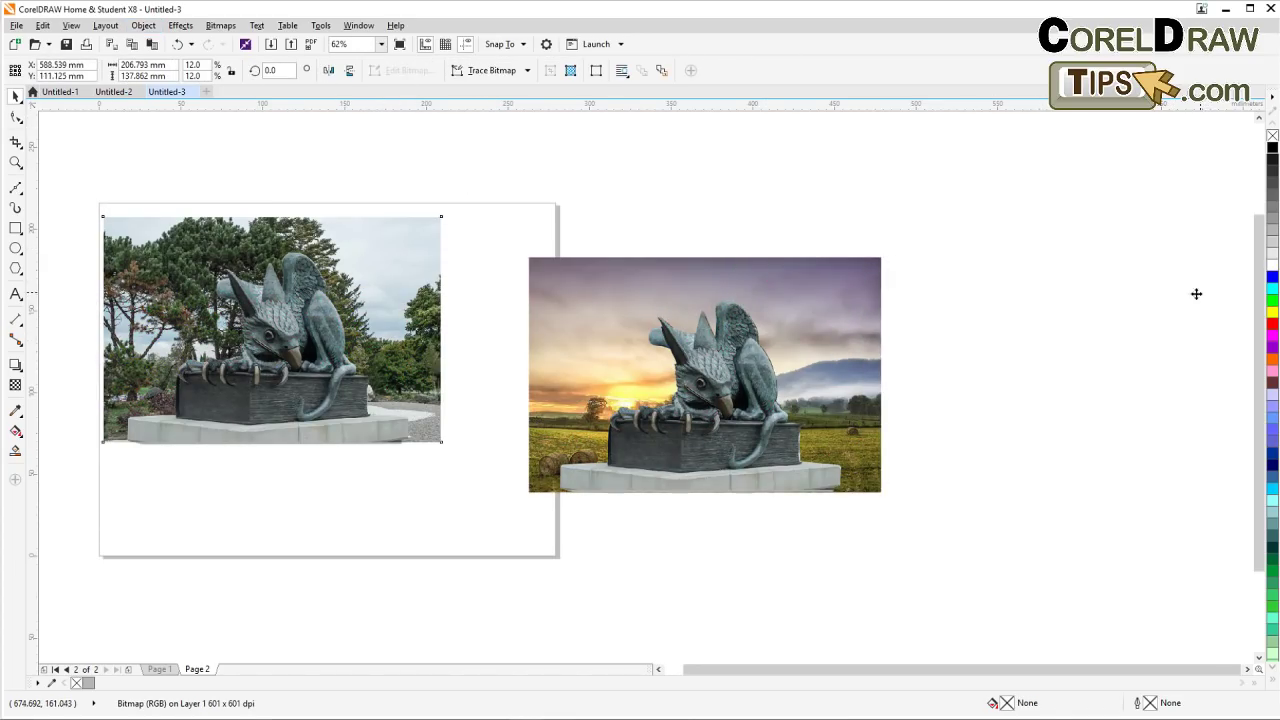
{"action": "left_click", "coordinate": [267, 308]}
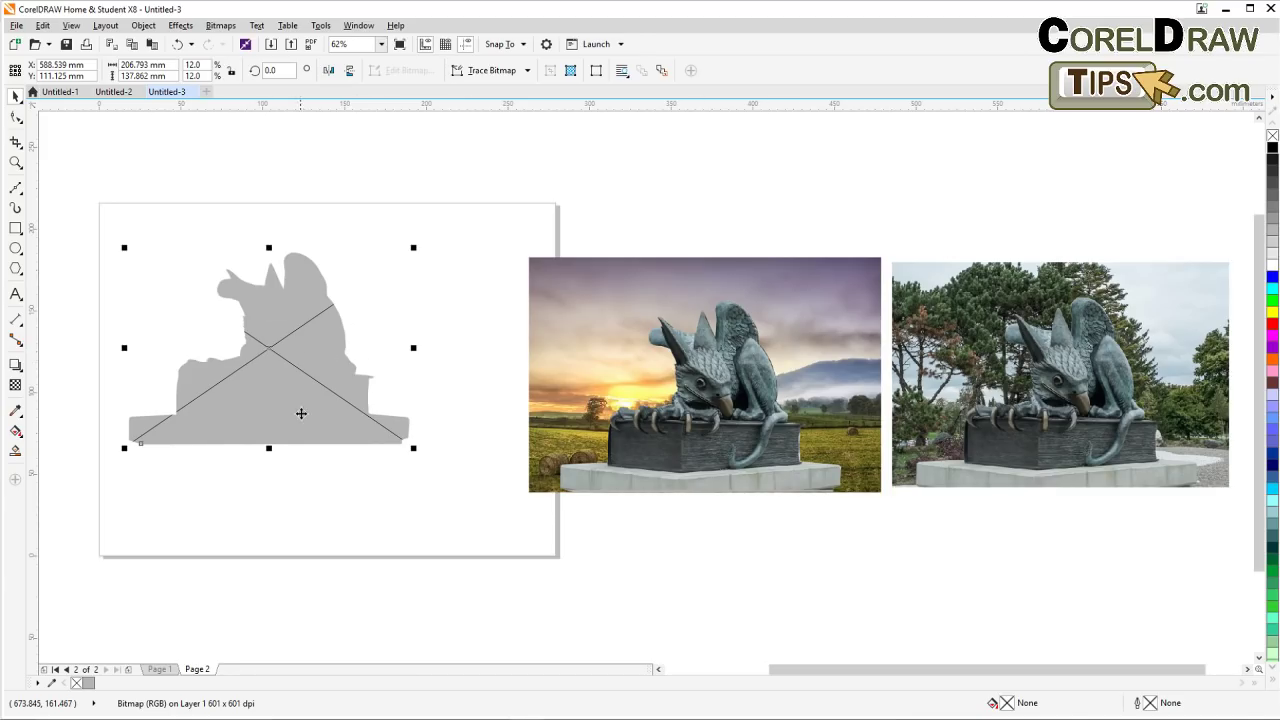
Delete the emptied griffin-shaped PowerClip frame from the page and compare the sunset composite with the extracted photo
{"action": "key", "text": "Delete"}
{"action": "key", "text": "F4"}
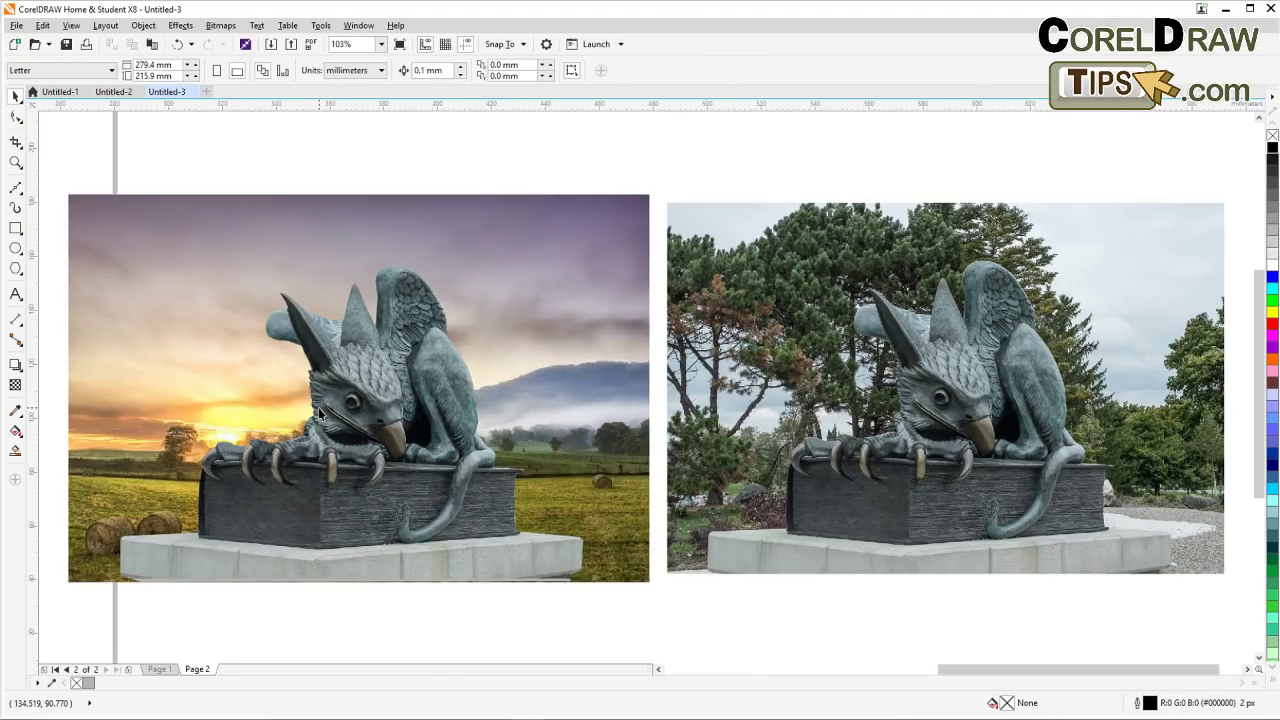
{"action": "scroll", "coordinate": [513, 534], "scroll_direction": "down", "scroll_amount": 2}
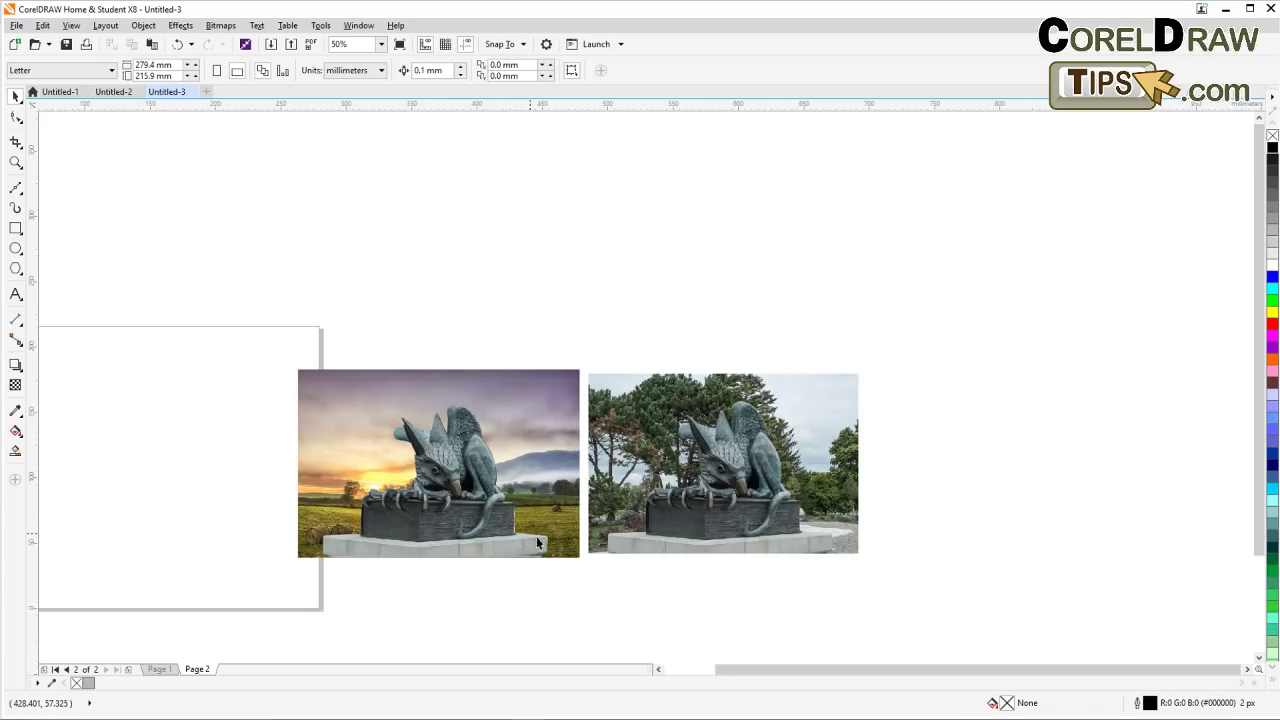
{"action": "left_click", "coordinate": [15, 163]}
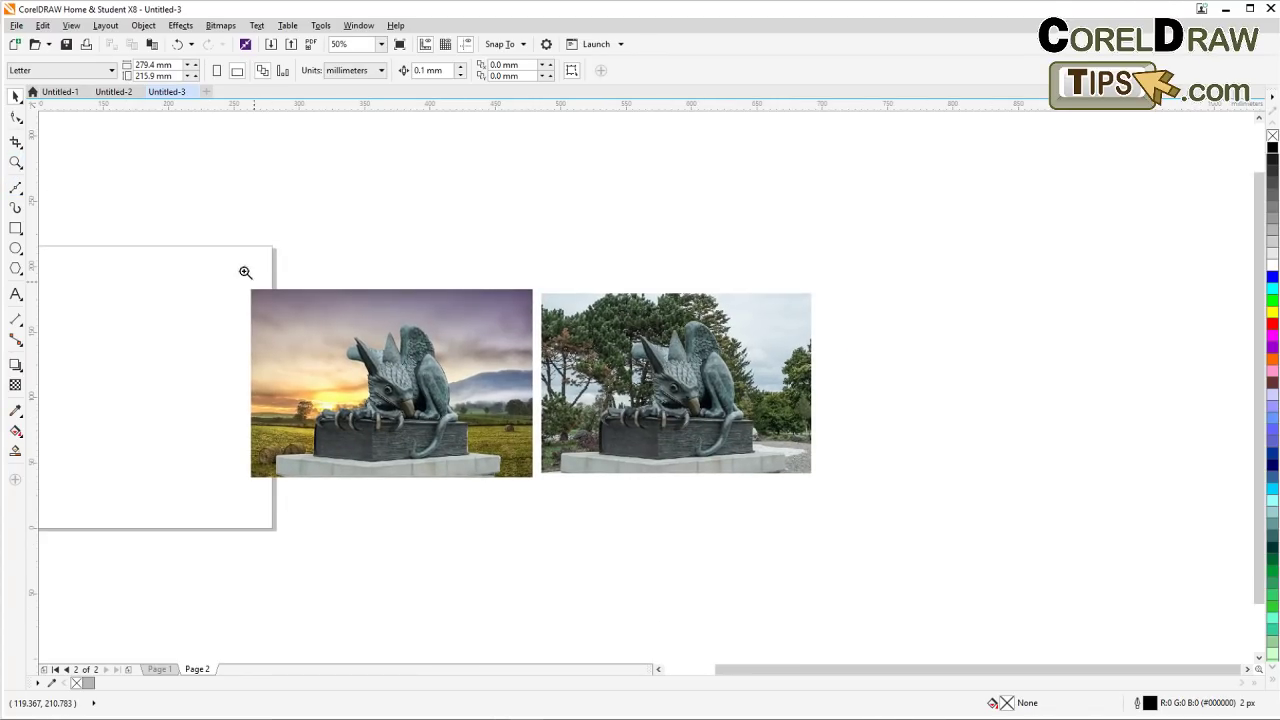
{"action": "left_click_drag", "start_coordinate": [237, 270], "coordinate": [848, 525]}
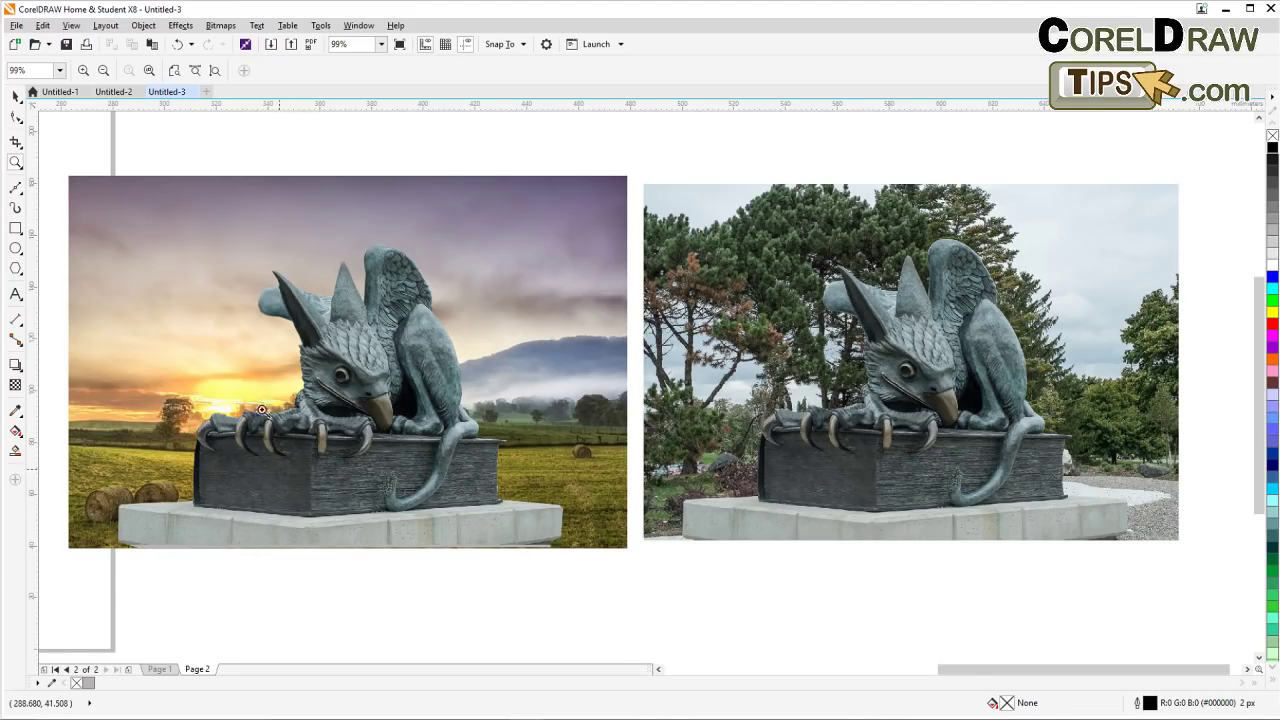
Examine the cut-out's edges up close, from the griffin's horns and wing down its back to the tail and the book's corner
{"action": "left_click_drag", "start_coordinate": [228, 249], "coordinate": [355, 340]}
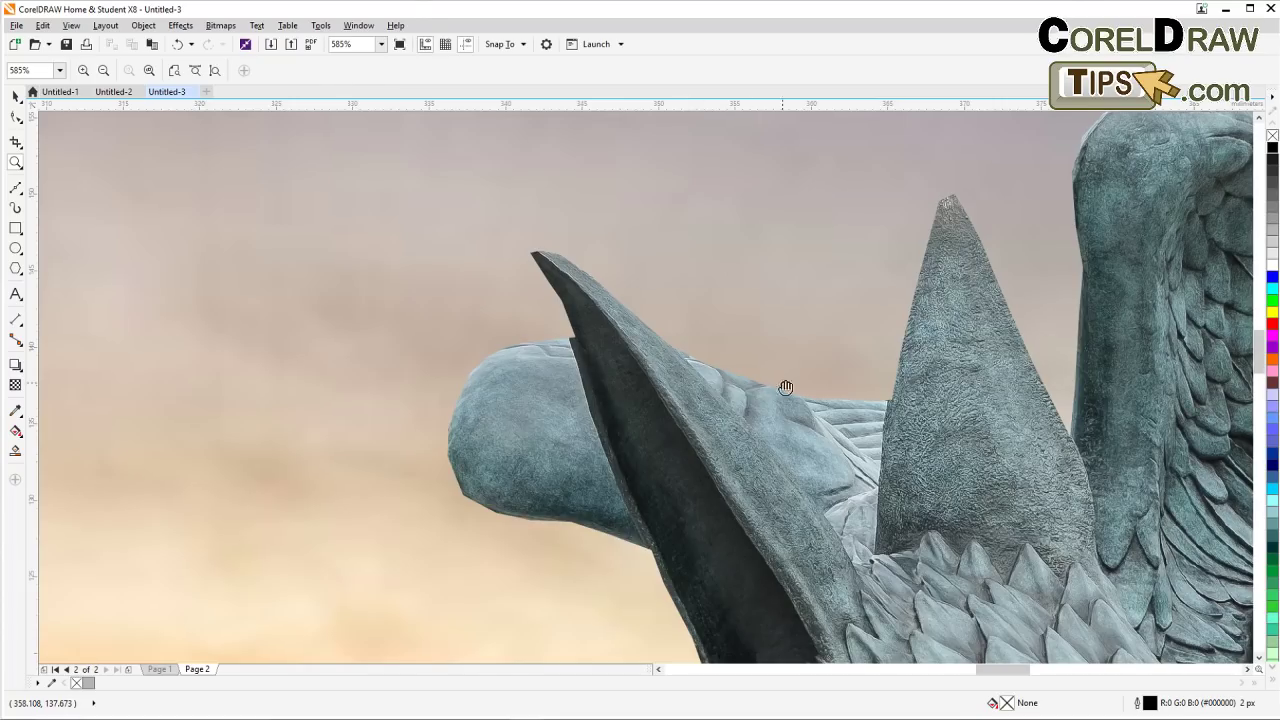
{"action": "mouse_move", "coordinate": [785, 387]}
{"action": "left_mouse_down"}
{"action": "mouse_move", "coordinate": [453, 441]}
{"action": "mouse_move", "coordinate": [356, 472]}
{"action": "left_mouse_up"}
{"action": "left_click_drag", "start_coordinate": [642, 332], "coordinate": [394, 429]}
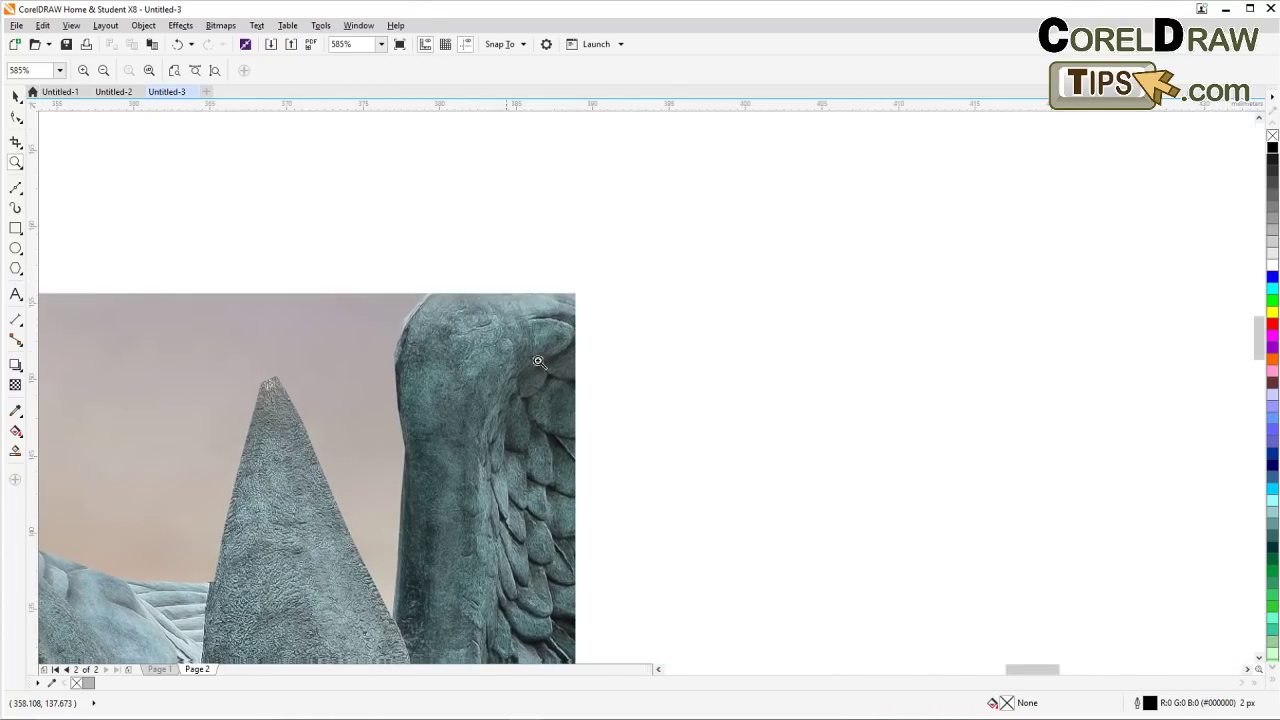
{"action": "mouse_move", "coordinate": [557, 352]}
{"action": "left_mouse_down"}
{"action": "mouse_move", "coordinate": [513, 344]}
{"action": "mouse_move", "coordinate": [398, 277]}
{"action": "left_mouse_up"}
{"action": "mouse_move", "coordinate": [565, 471]}
{"action": "left_mouse_down"}
{"action": "mouse_move", "coordinate": [540, 377]}
{"action": "mouse_move", "coordinate": [454, 306]}
{"action": "left_mouse_up"}
{"action": "left_click_drag", "start_coordinate": [549, 542], "coordinate": [503, 365]}
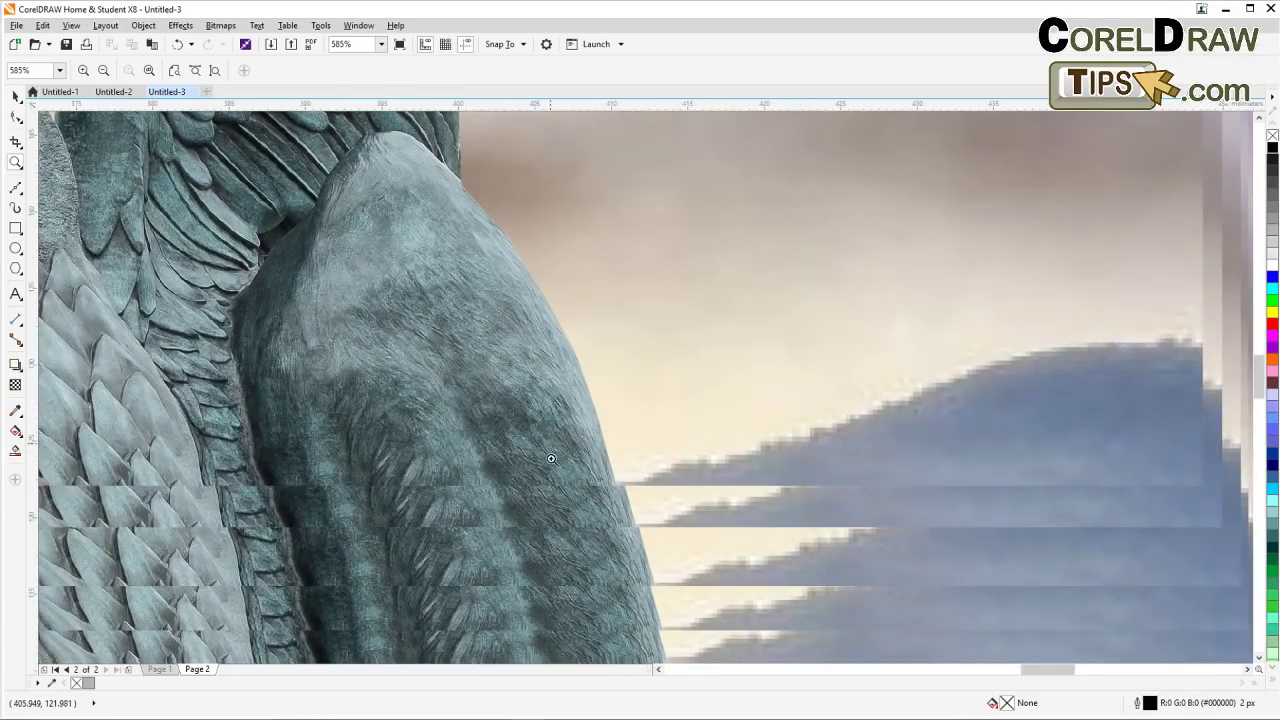
{"action": "left_click_drag", "start_coordinate": [583, 536], "coordinate": [532, 314]}
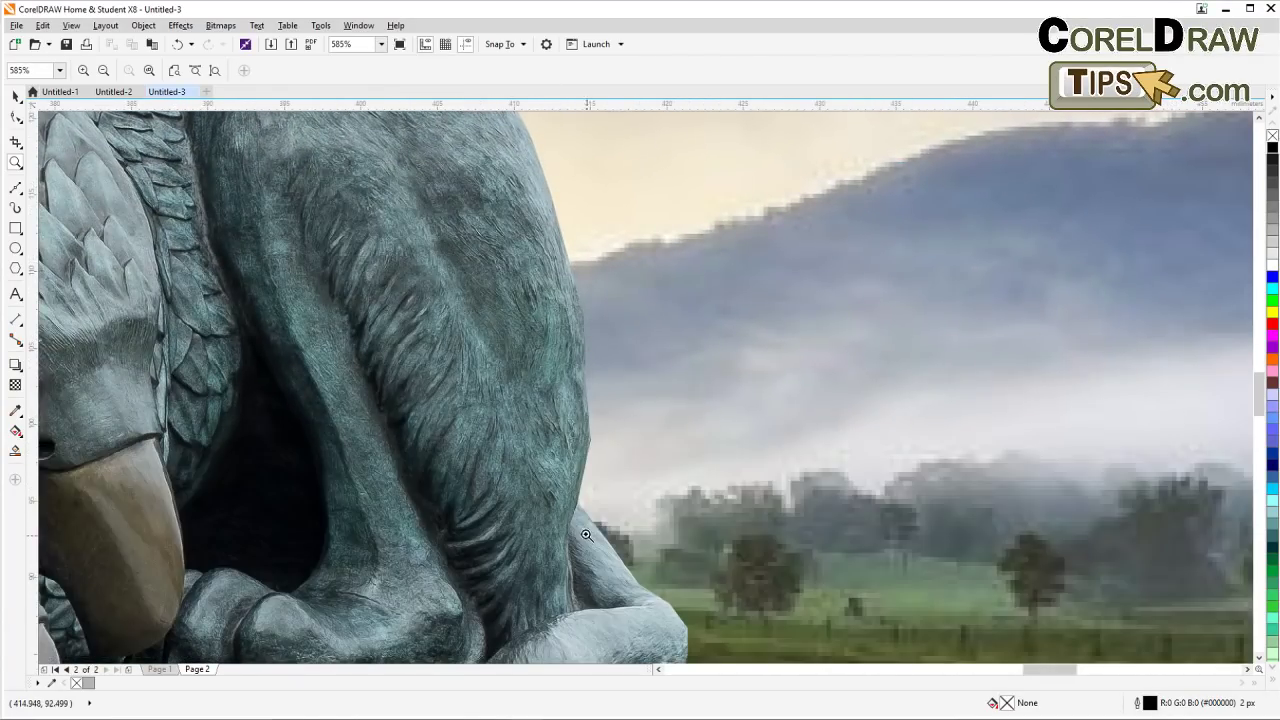
{"action": "left_click_drag", "start_coordinate": [586, 535], "coordinate": [508, 301]}
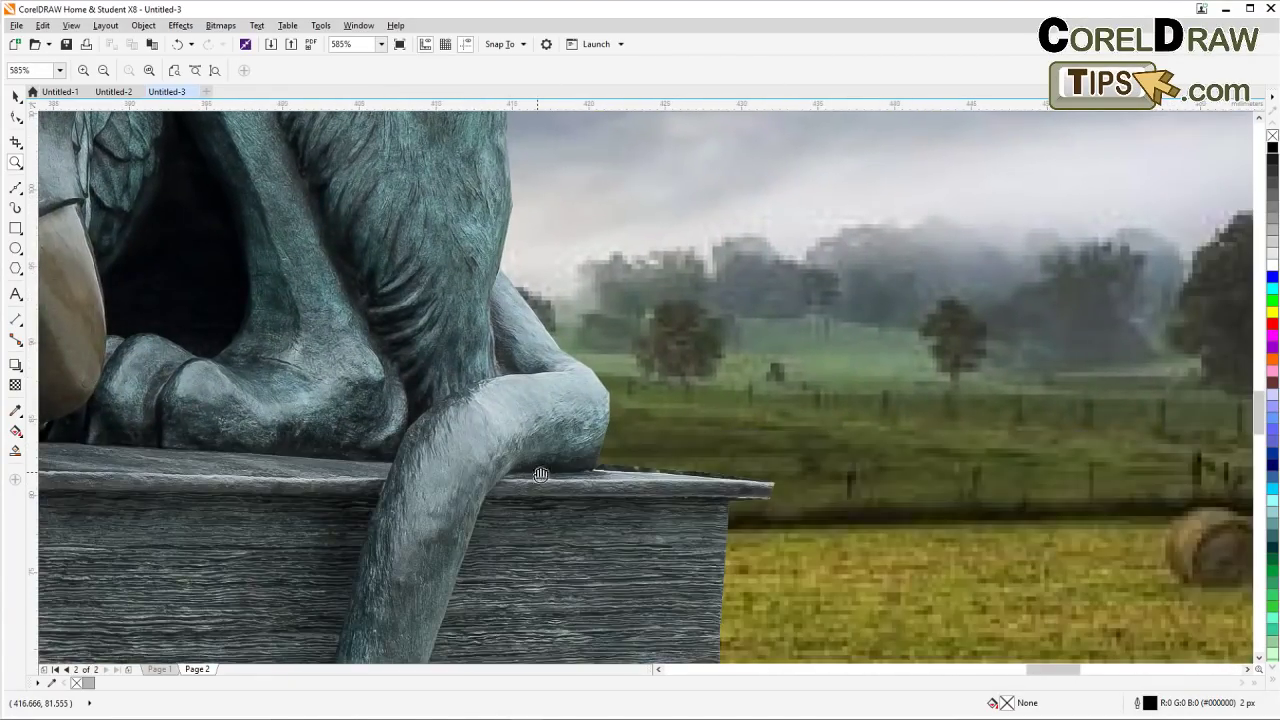
{"action": "left_click_drag", "start_coordinate": [540, 474], "coordinate": [496, 392]}
Move the griffin outline's nodes beside the tail down onto the book's upper edge to trim off the leftover background strip
{"action": "left_click", "coordinate": [598, 415]}
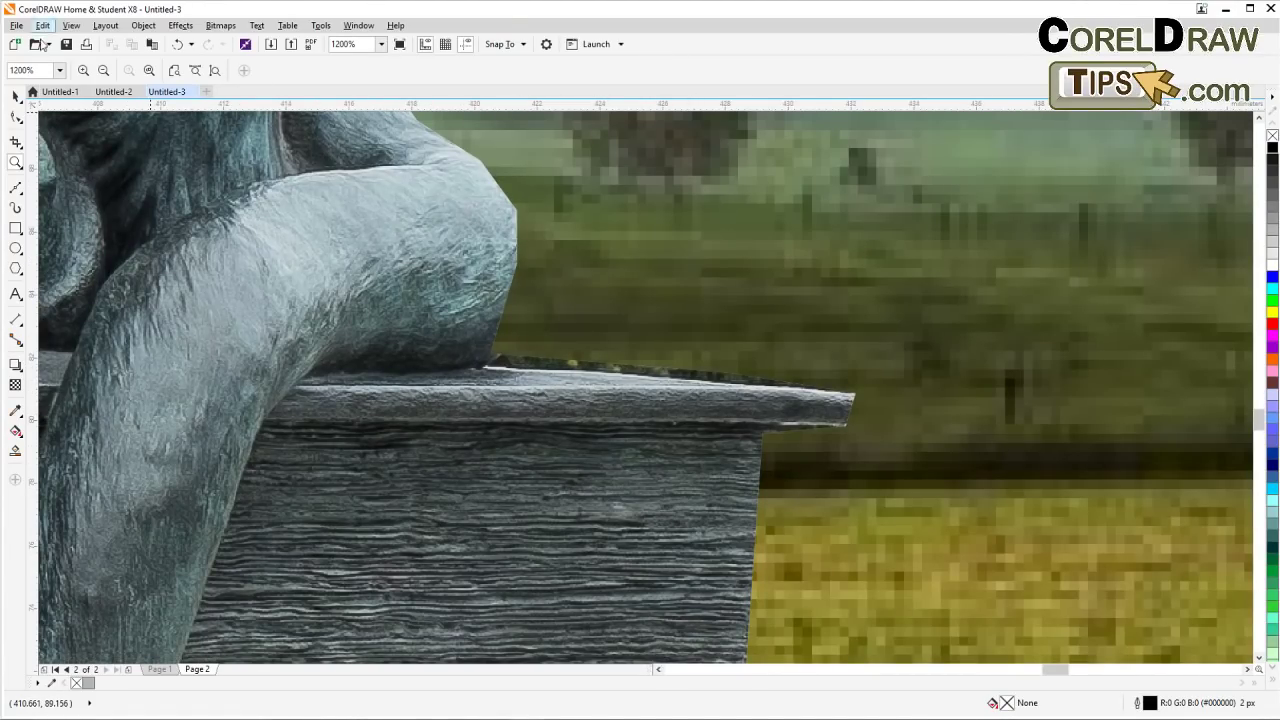
{"action": "key", "text": "space"}
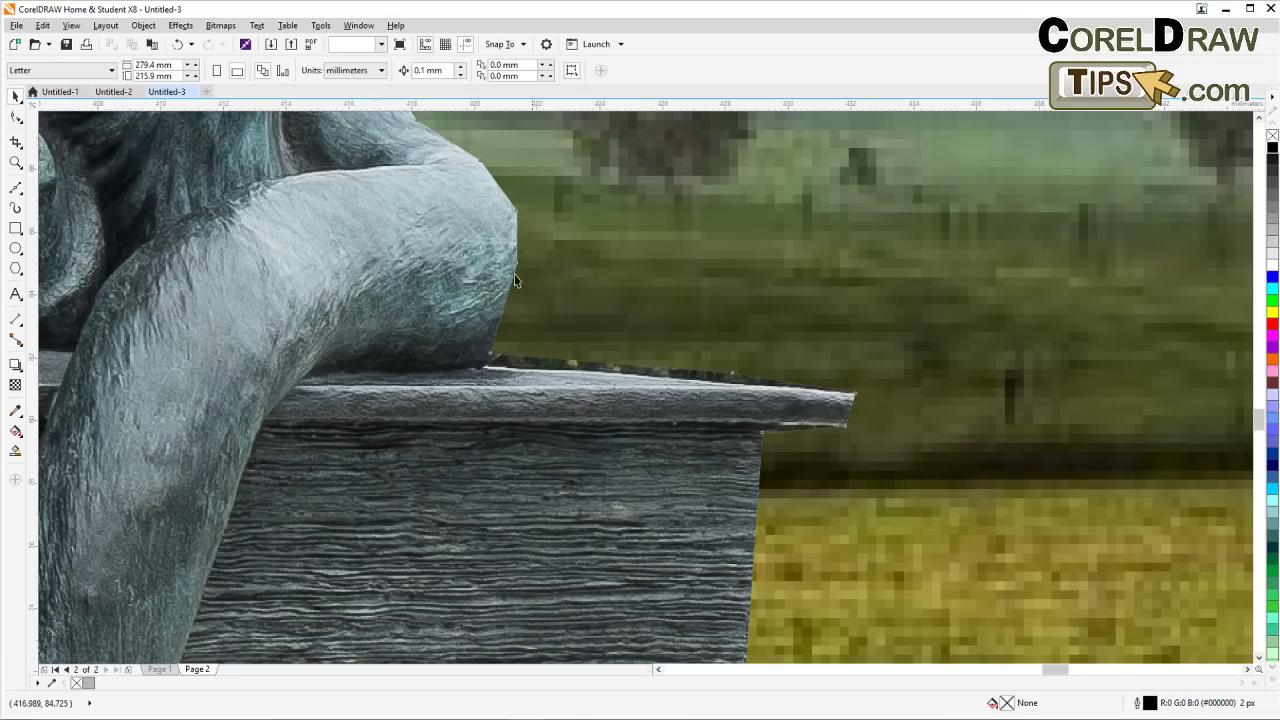
{"action": "left_click", "coordinate": [490, 366]}
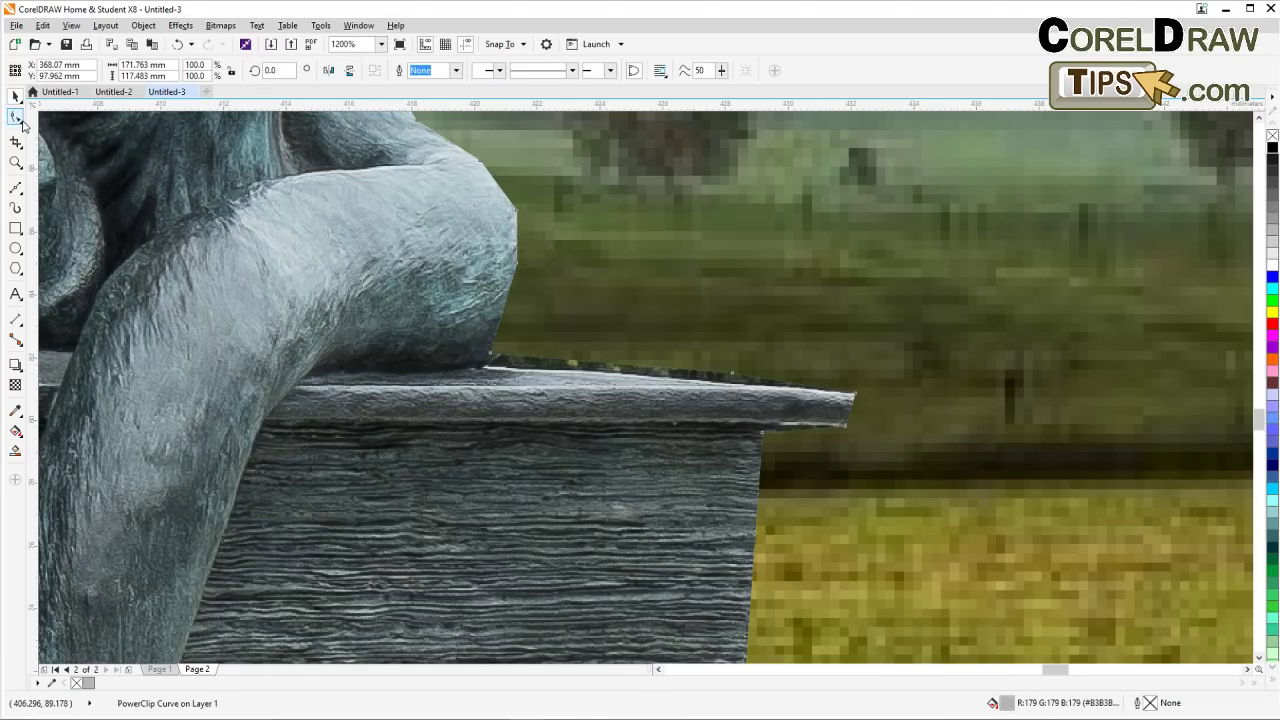
{"action": "left_click", "coordinate": [16, 118]}
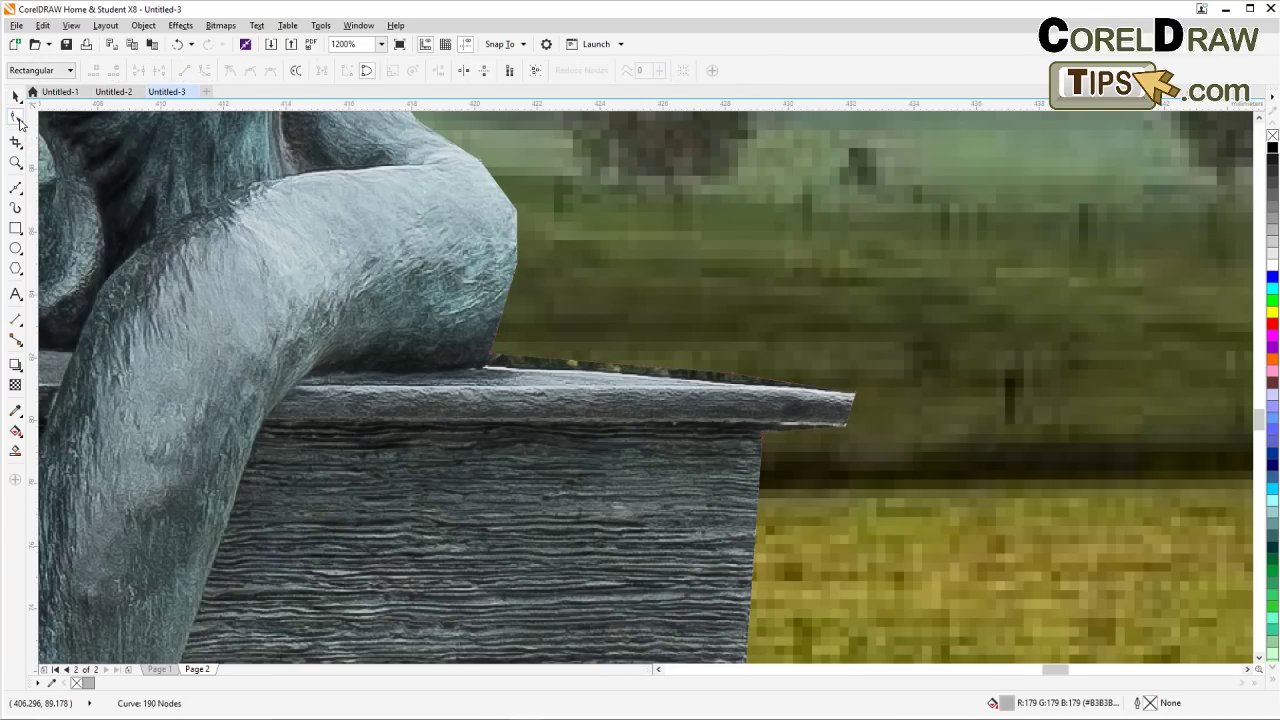
{"action": "left_click", "coordinate": [16, 142]}
{"action": "scroll", "coordinate": [495, 363], "scroll_direction": "up", "scroll_amount": 1}
{"action": "scroll", "coordinate": [490, 356], "scroll_direction": "down", "scroll_amount": 1}
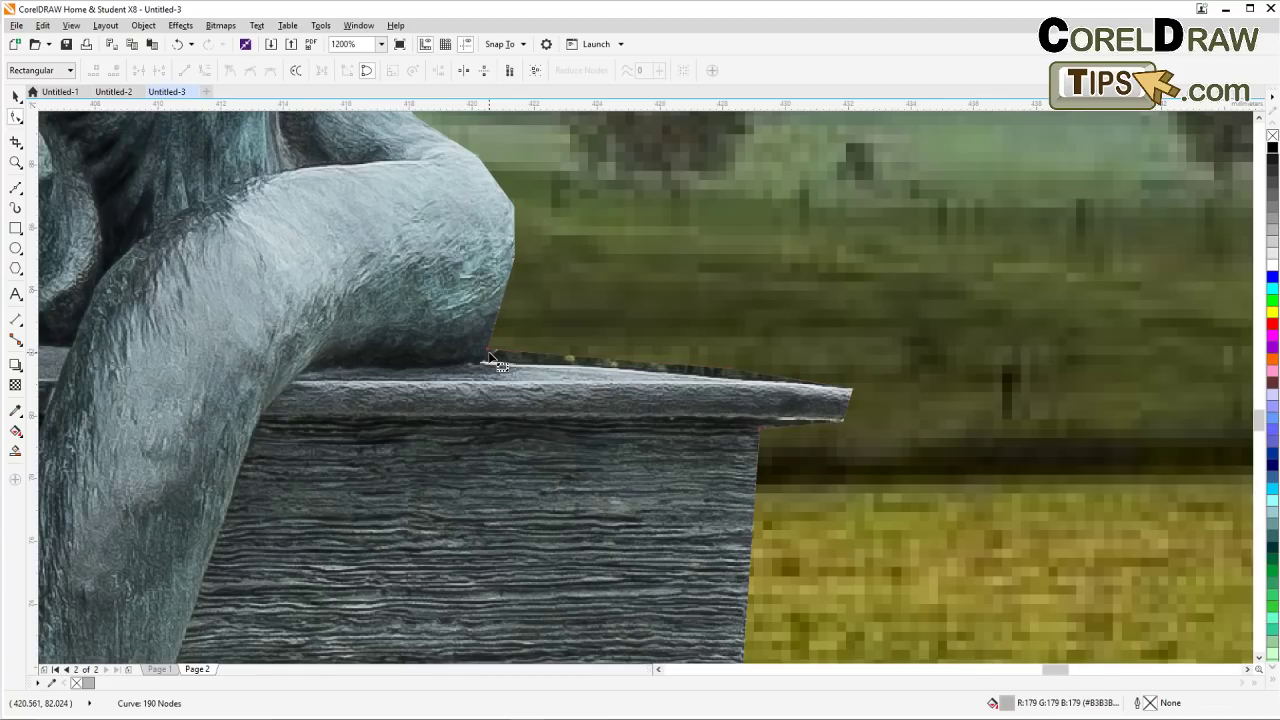
{"action": "left_click_drag", "start_coordinate": [489, 355], "coordinate": [487, 367]}
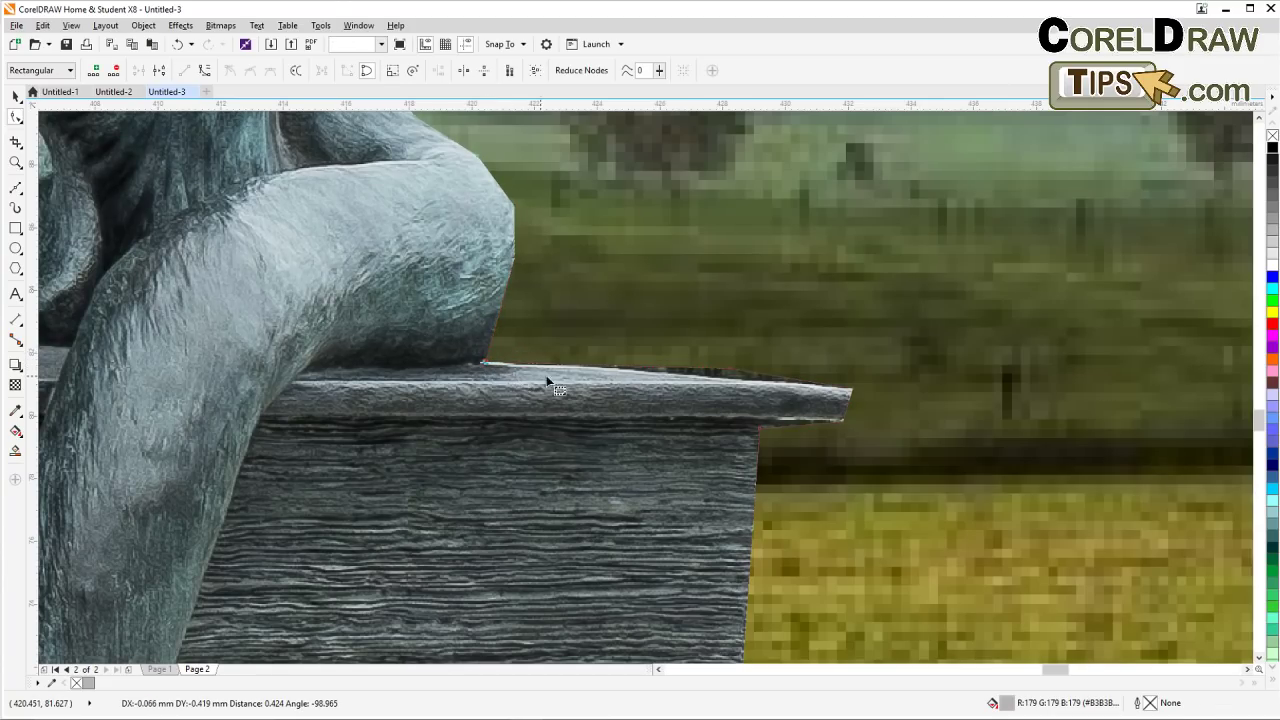
{"action": "left_click_drag", "start_coordinate": [730, 373], "coordinate": [740, 389]}
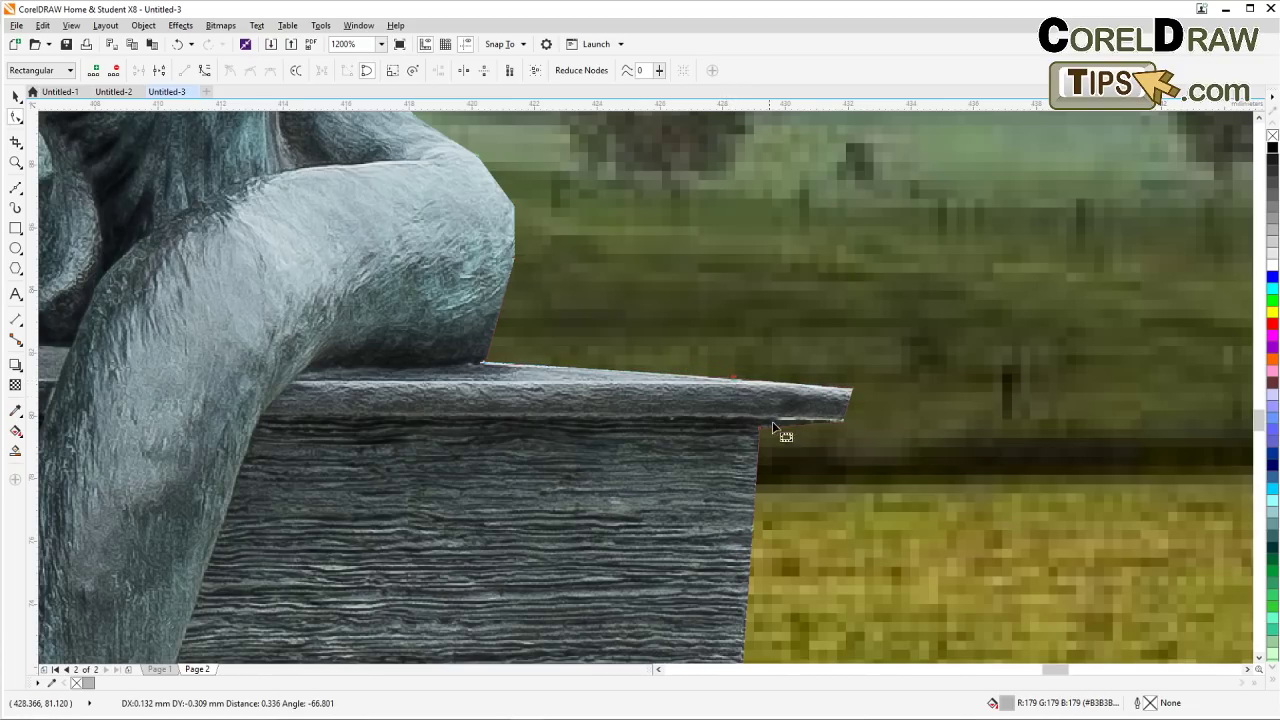
Move the outline's node at the book cover's upper corner inward about 0.34 mm and curve the cover's end to follow its rounded shape
{"action": "scroll", "coordinate": [791, 451], "scroll_direction": "up", "scroll_amount": 2}
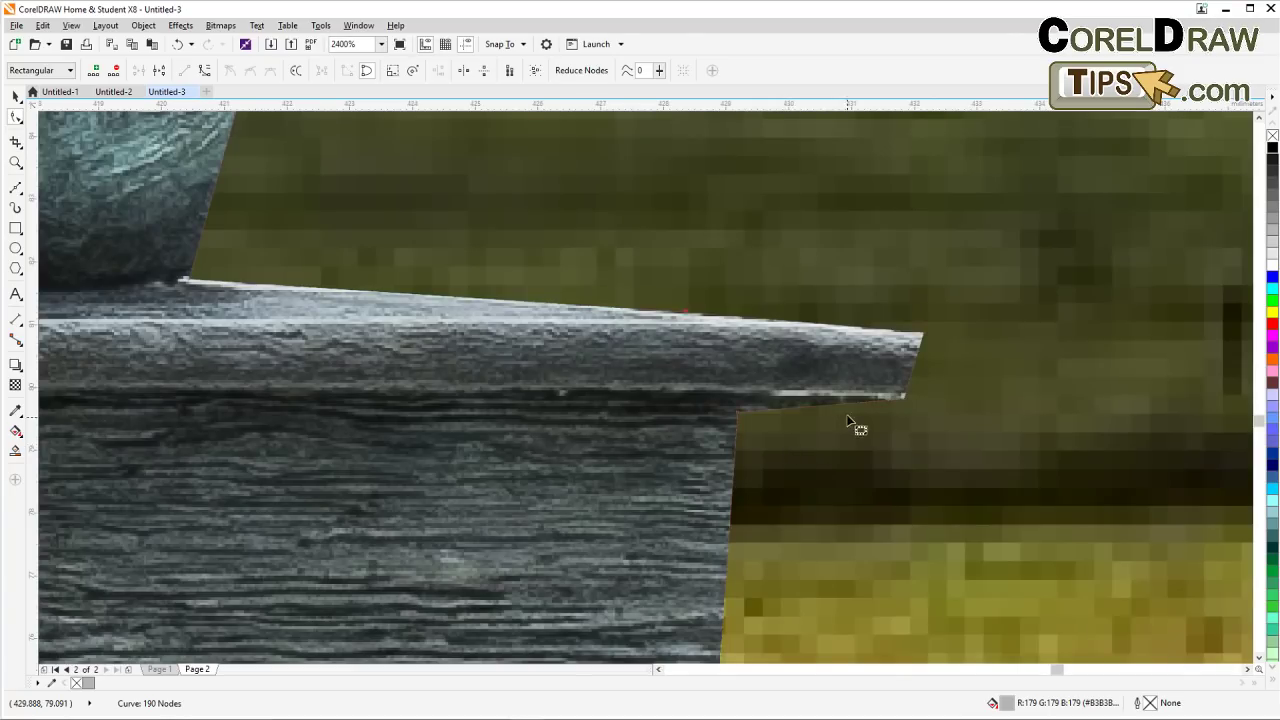
{"action": "left_click_drag", "start_coordinate": [854, 429], "coordinate": [665, 425]}
{"action": "left_click_drag", "start_coordinate": [741, 347], "coordinate": [721, 344]}
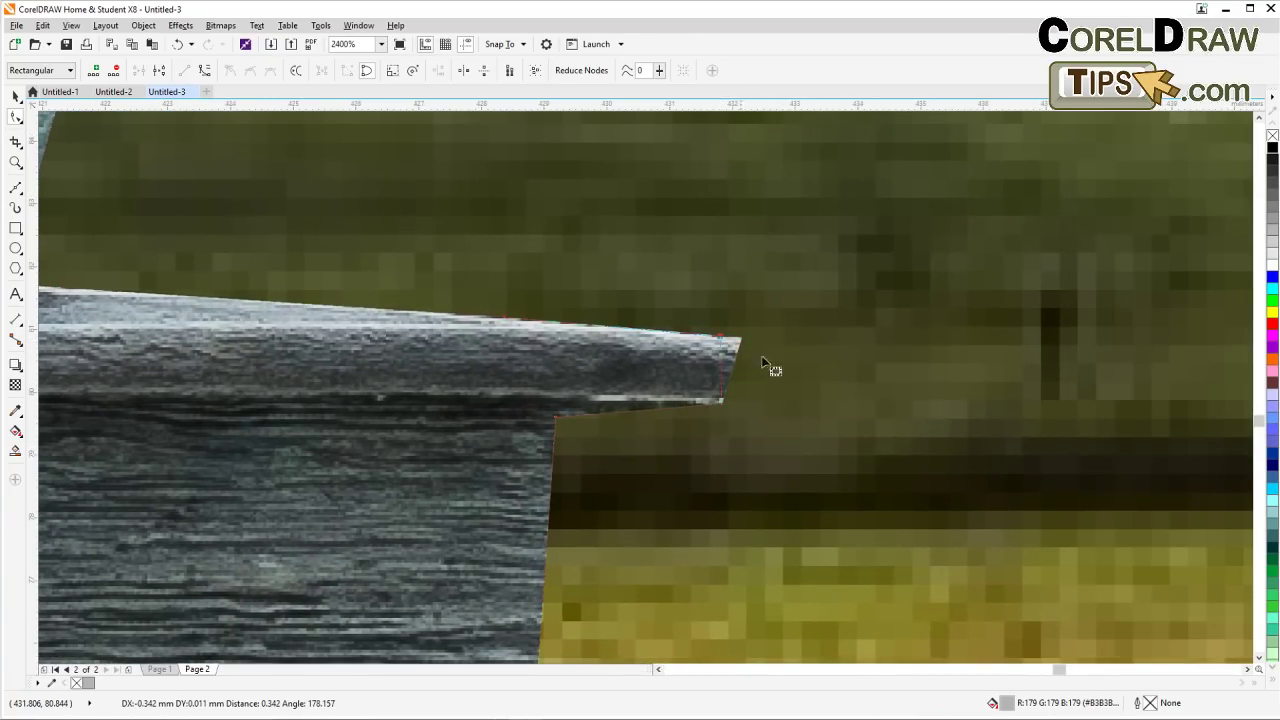
{"action": "left_click", "coordinate": [720, 357]}
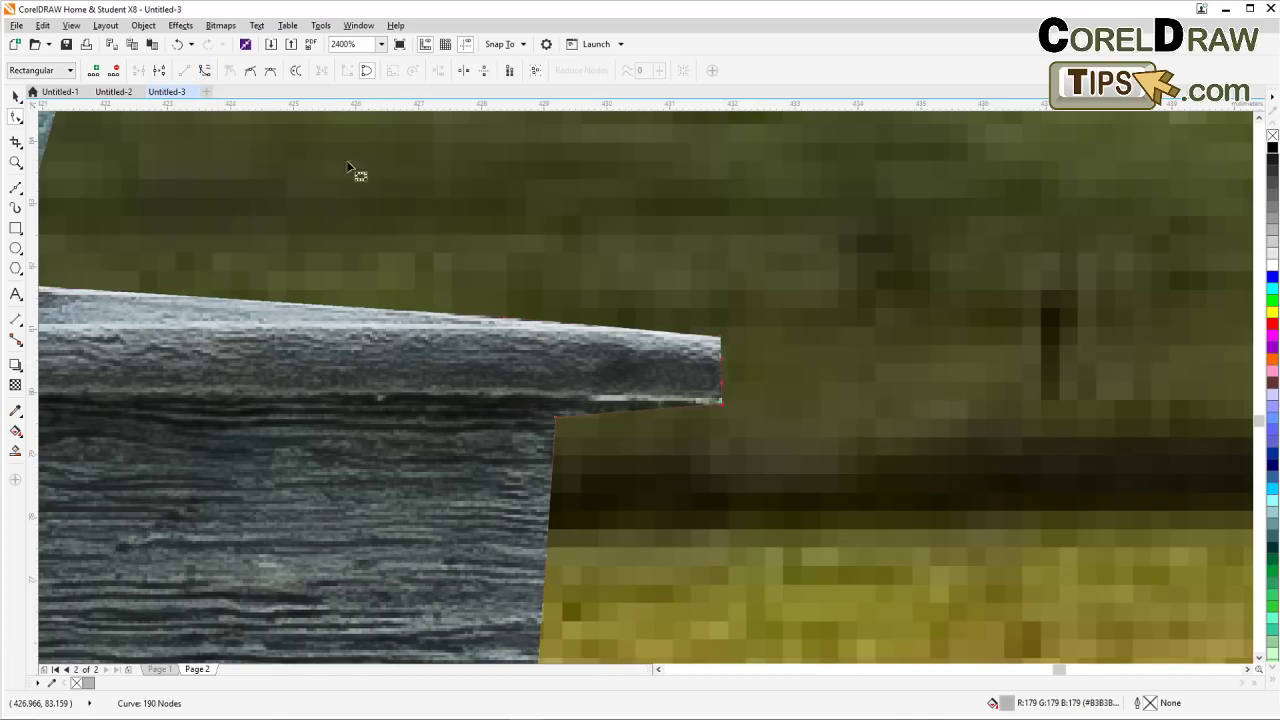
{"action": "left_click_drag", "start_coordinate": [718, 373], "coordinate": [728, 398]}
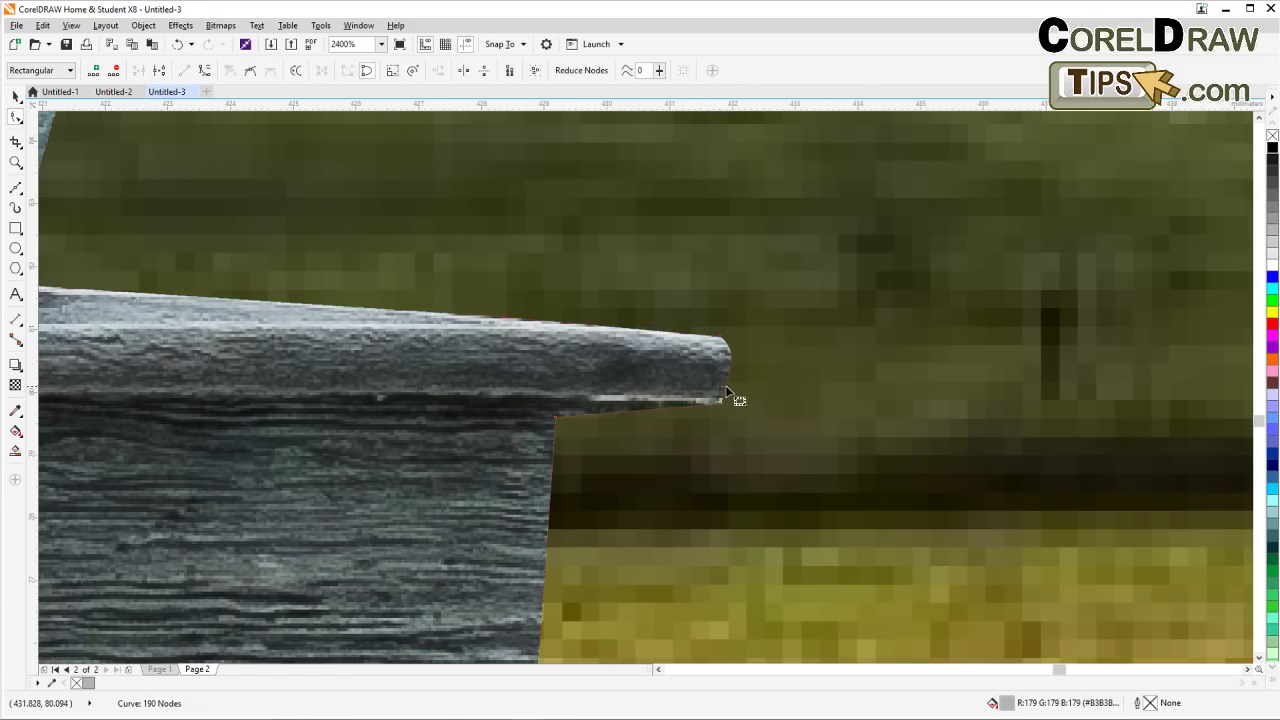
{"action": "left_click", "coordinate": [719, 404]}
{"action": "left_click_drag", "start_coordinate": [721, 389], "coordinate": [730, 400]}
Convert the straight outline segment at the tail's lower bend to a curve and bow it outward to follow the tail
{"action": "scroll", "coordinate": [729, 397], "scroll_direction": "down", "scroll_amount": 2}
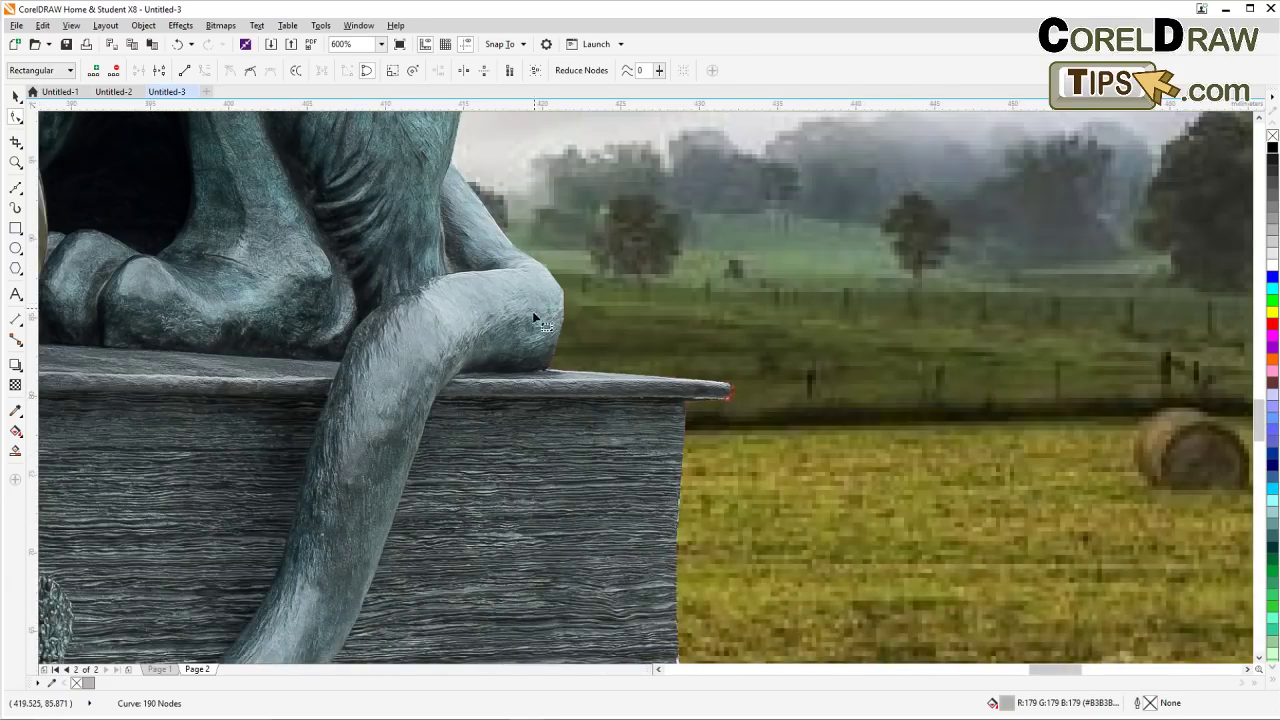
{"action": "scroll", "coordinate": [533, 313], "scroll_direction": "up", "scroll_amount": 1}
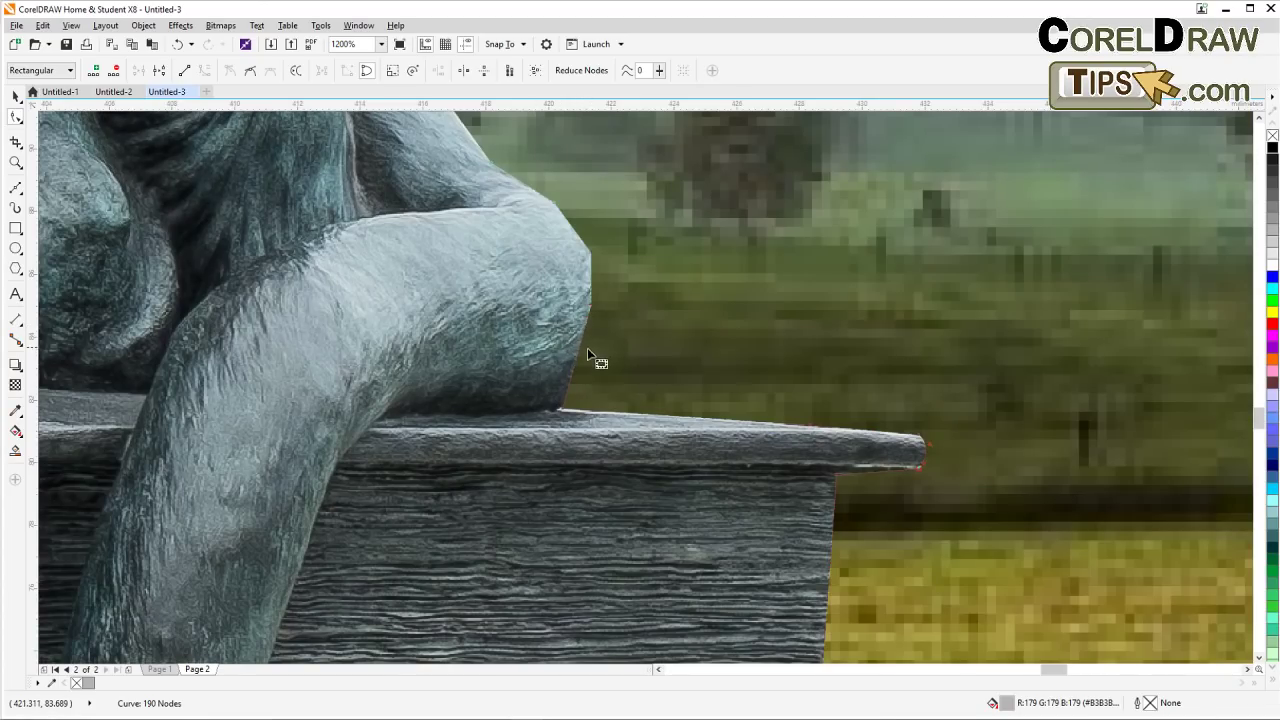
{"action": "left_click", "coordinate": [583, 360]}
{"action": "scroll", "coordinate": [586, 368], "scroll_direction": "up", "scroll_amount": 1}
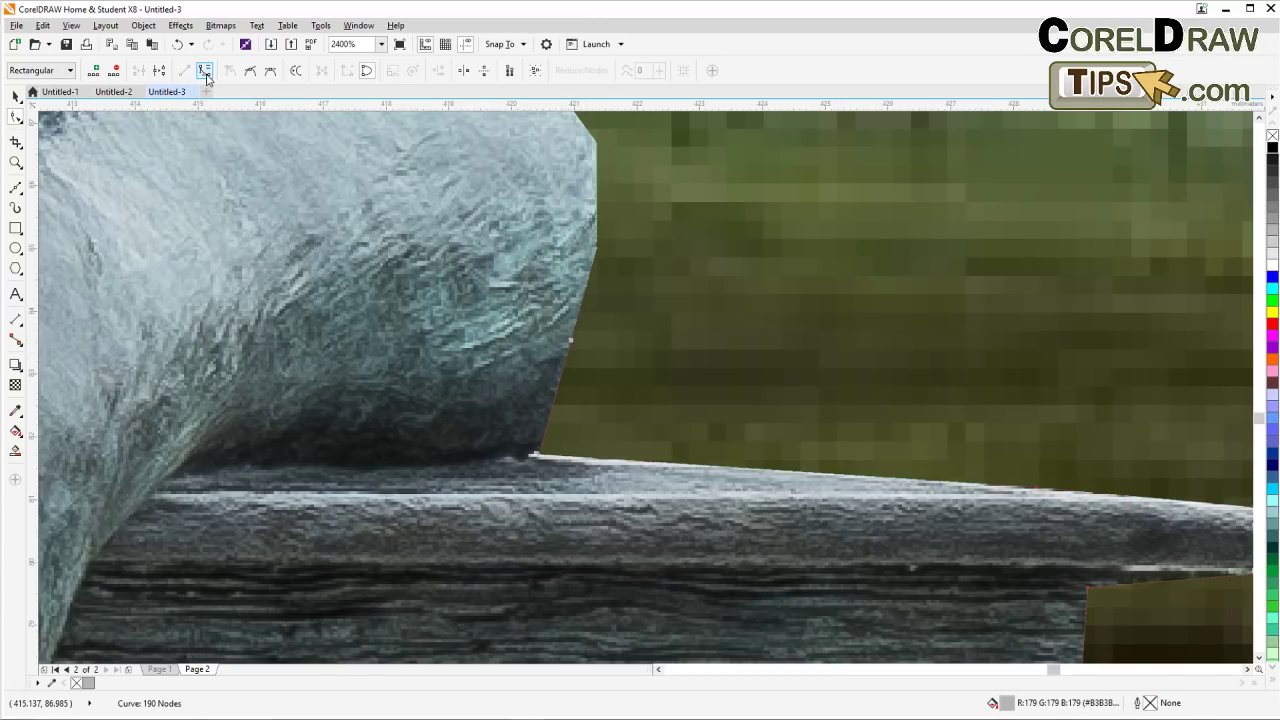
{"action": "key", "text": "ctrl+a"}
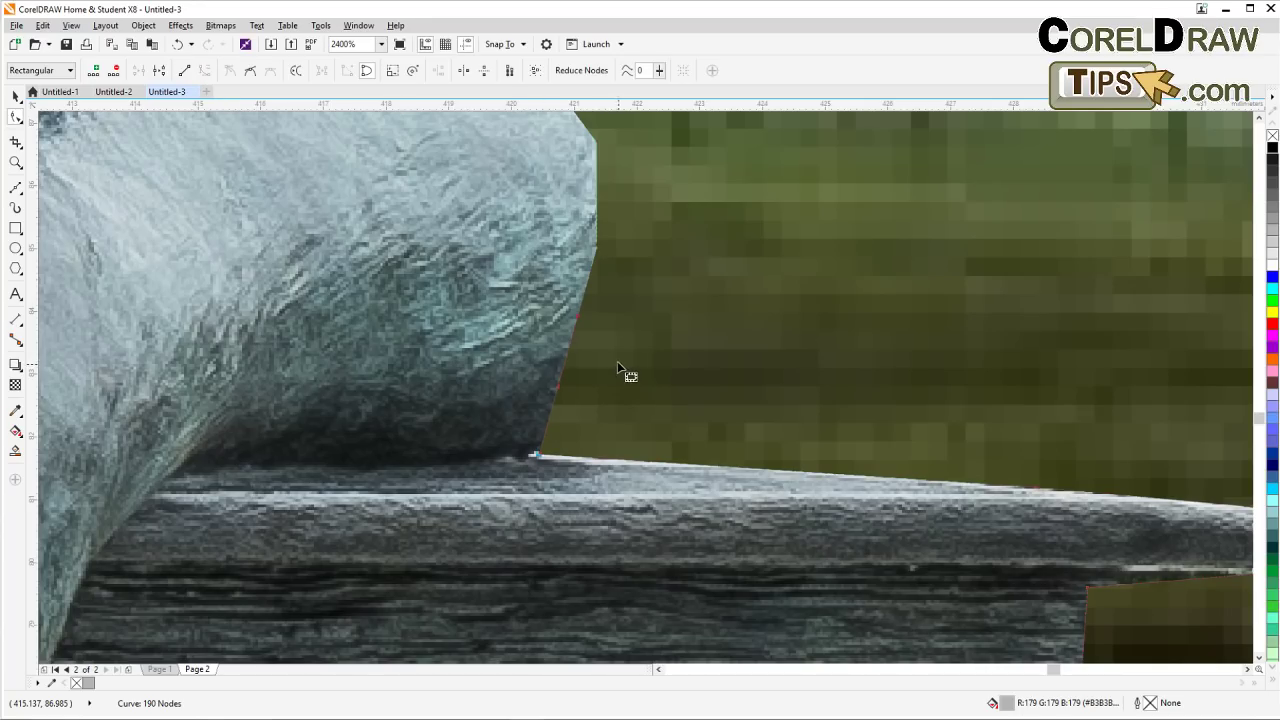
{"action": "left_click_drag", "start_coordinate": [565, 362], "coordinate": [574, 366]}
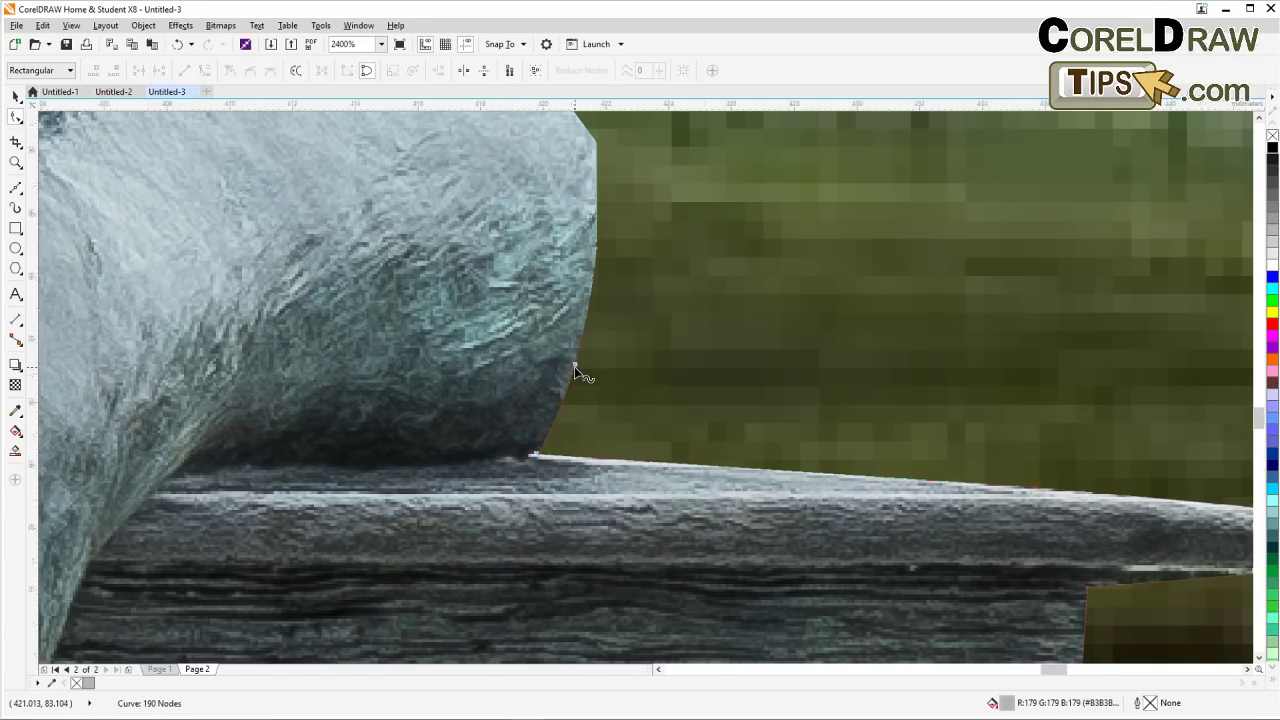
Deselect the reshaped cut-out and compare the sunset composite with the original griffin photo side by side
{"action": "scroll", "coordinate": [575, 371], "scroll_direction": "down", "scroll_amount": 6}
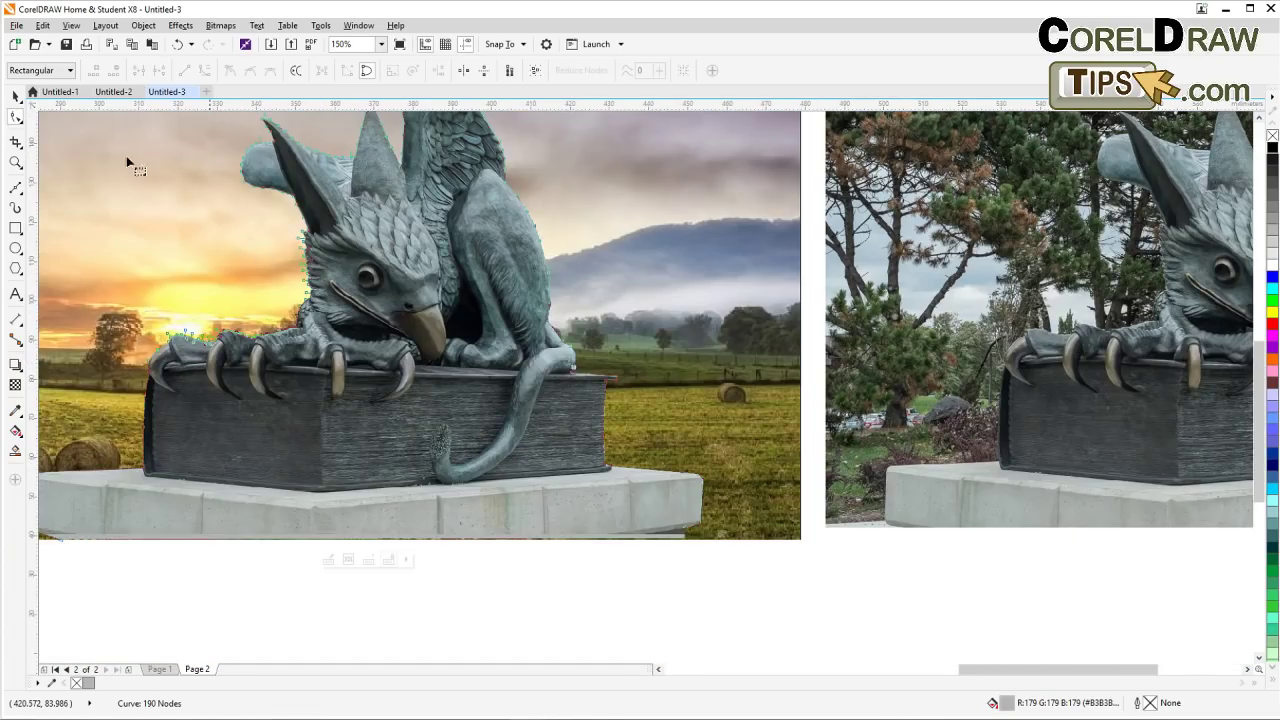
{"action": "left_click", "coordinate": [15, 95]}
{"action": "left_click", "coordinate": [450, 614]}
{"action": "scroll", "coordinate": [455, 605], "scroll_direction": "down", "scroll_amount": 4}
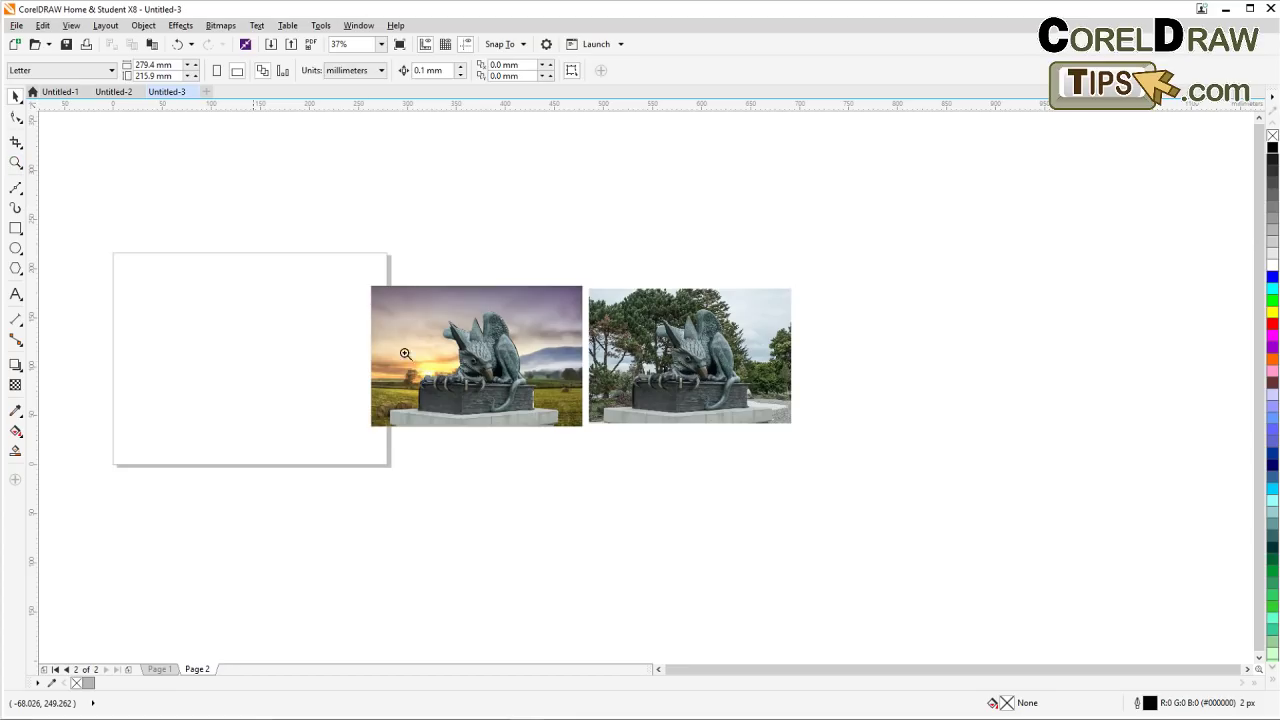
{"action": "left_click_drag", "start_coordinate": [365, 283], "coordinate": [806, 437]}
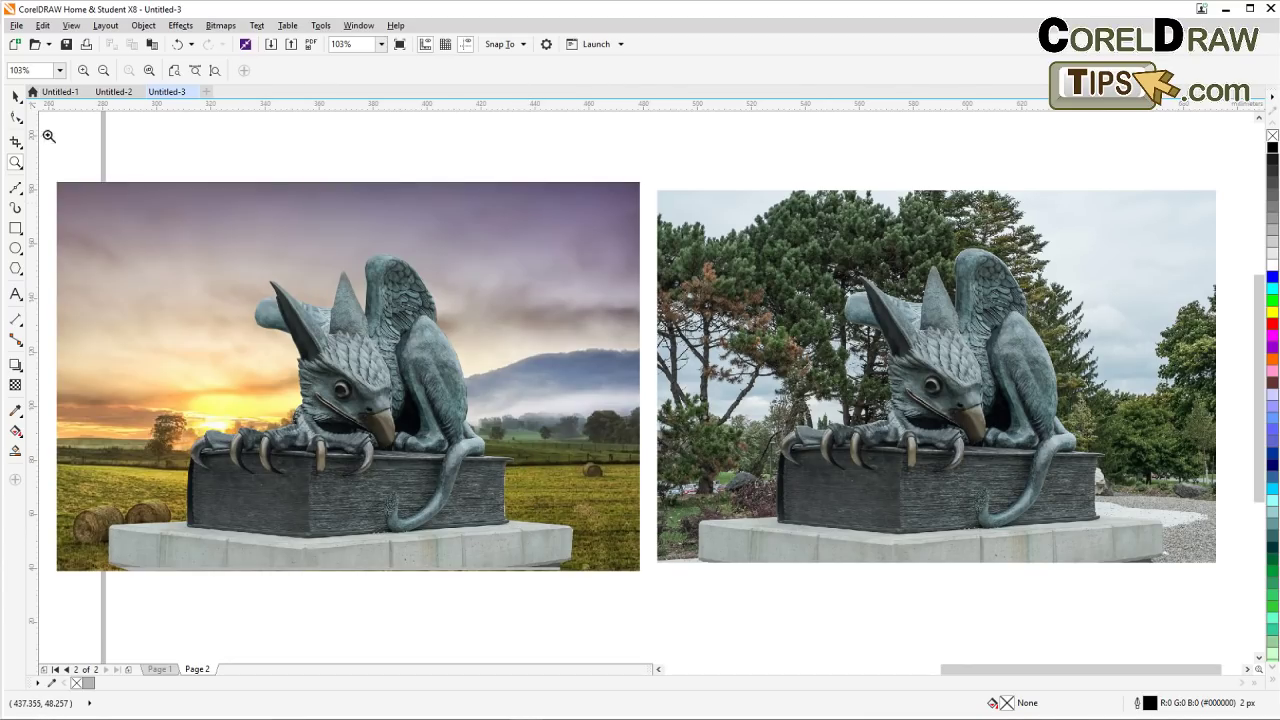
{"action": "key", "text": "space"}
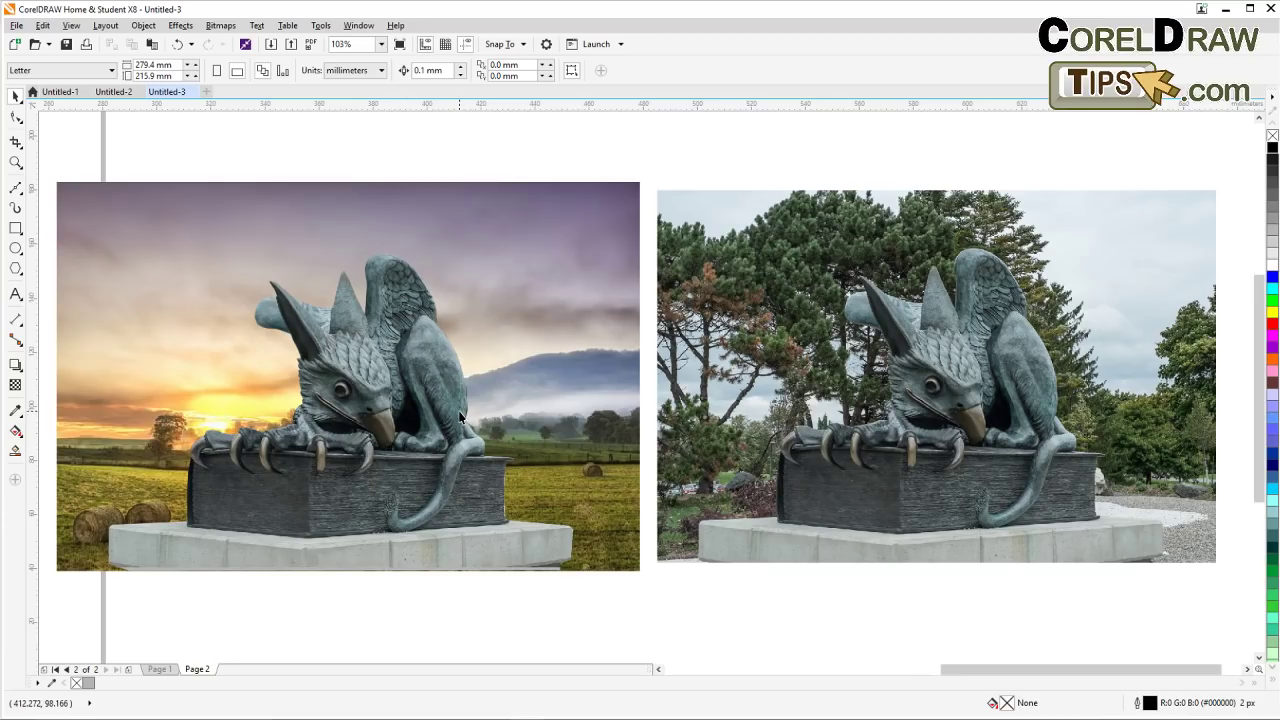
Add a drop shadow with zero offset behind the griffin cut-out, using opacity 50 and feathering 15
{"action": "left_click", "coordinate": [410, 397]}
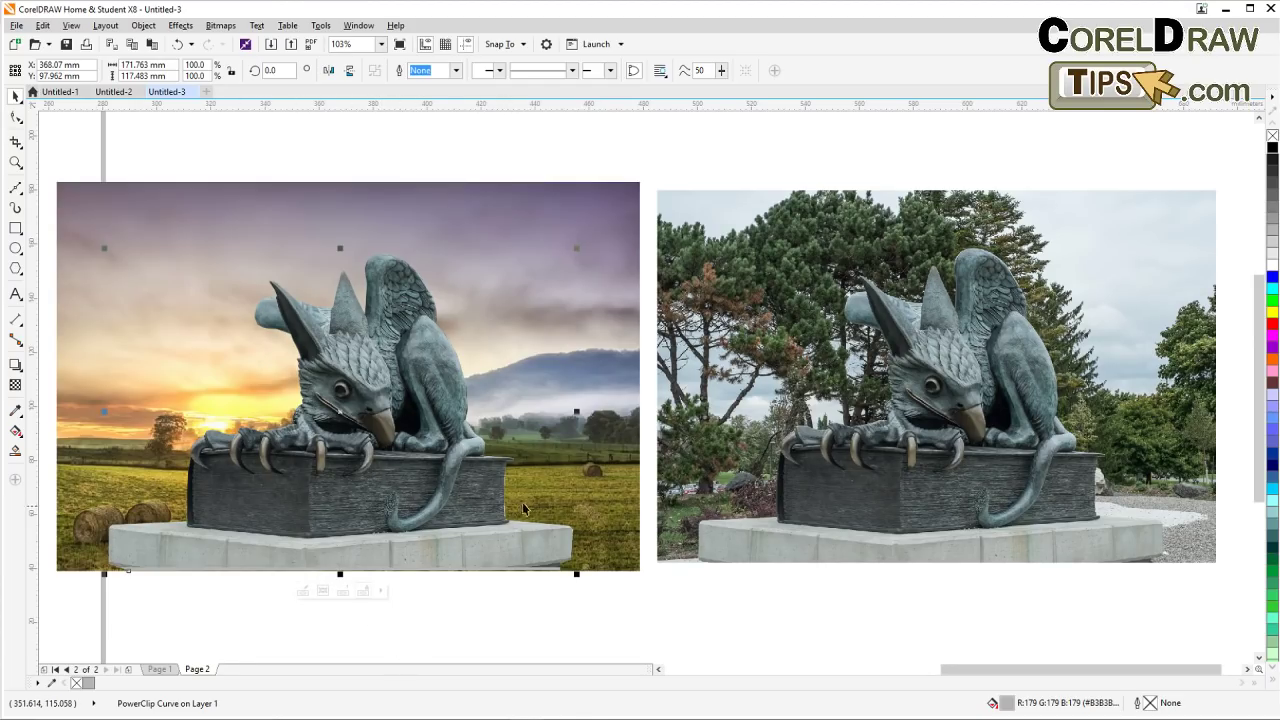
{"action": "left_click", "coordinate": [15, 366]}
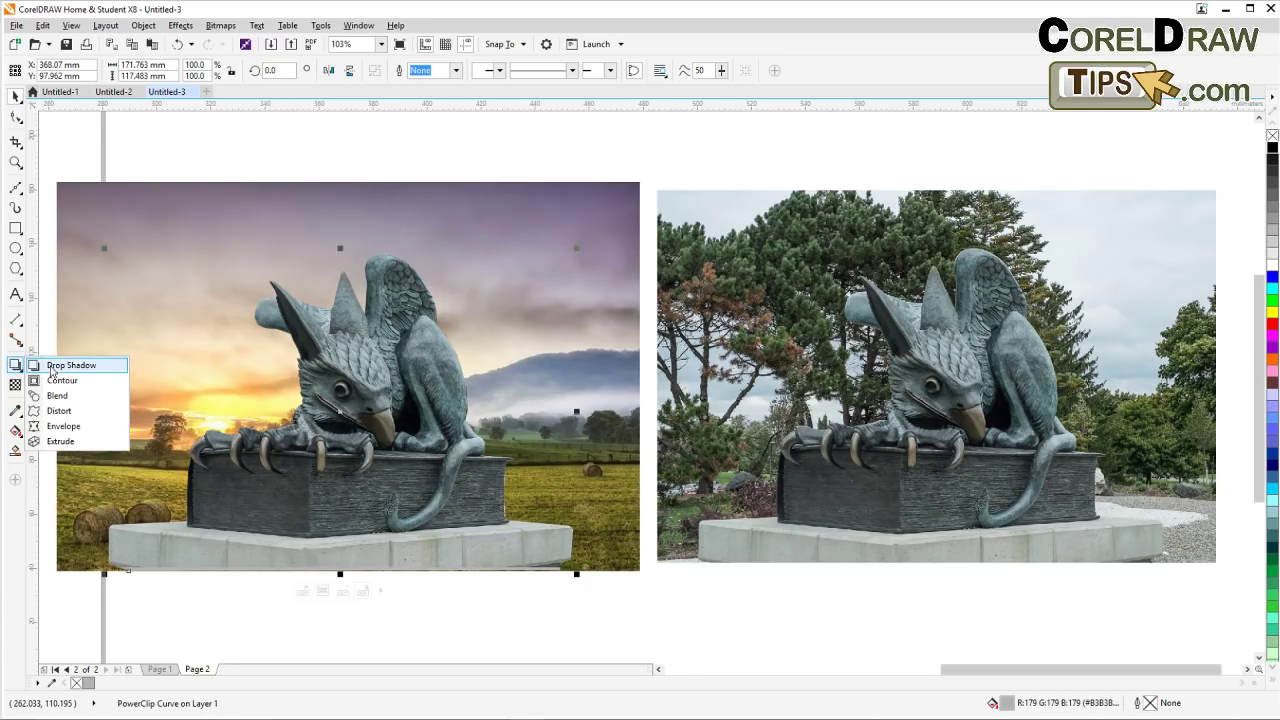
{"action": "left_click", "coordinate": [52, 366]}
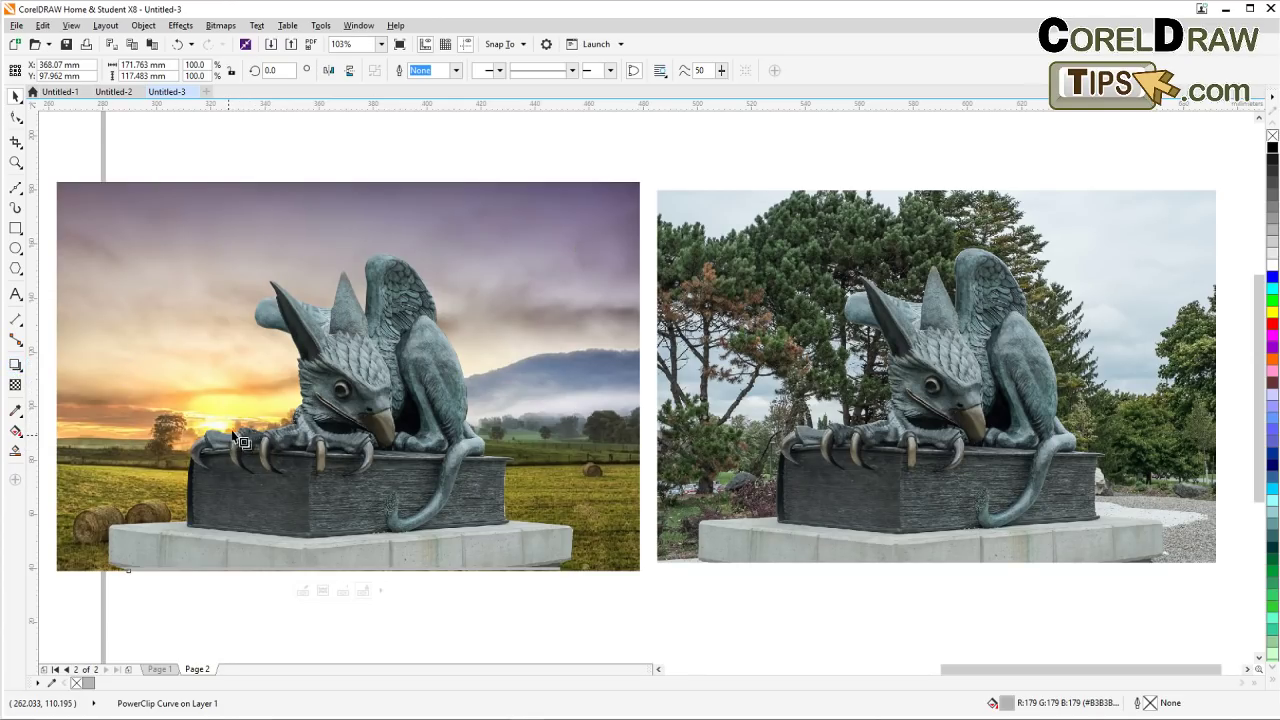
{"action": "scroll", "coordinate": [355, 440], "scroll_direction": "up", "scroll_amount": 4}
{"action": "scroll", "coordinate": [365, 430], "scroll_direction": "down", "scroll_amount": 3}
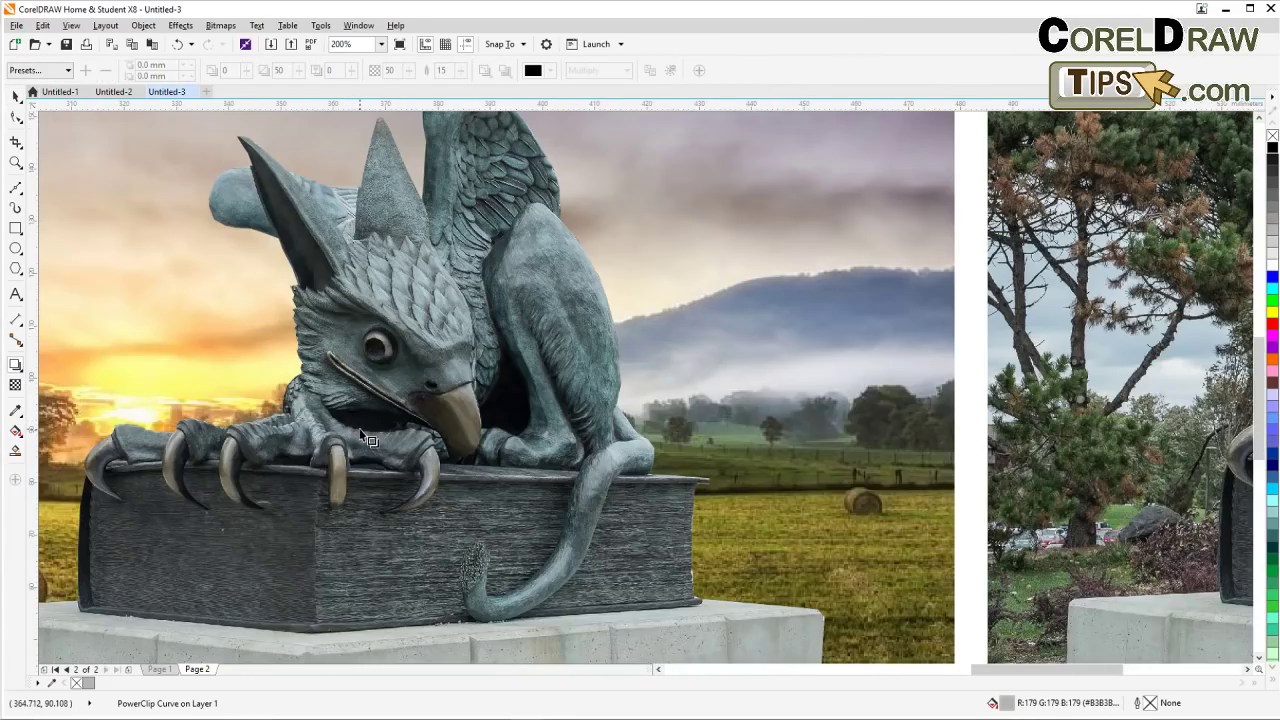
{"action": "scroll", "coordinate": [368, 440], "scroll_direction": "down", "scroll_amount": 4}
{"action": "scroll", "coordinate": [437, 406], "scroll_direction": "up", "scroll_amount": 1}
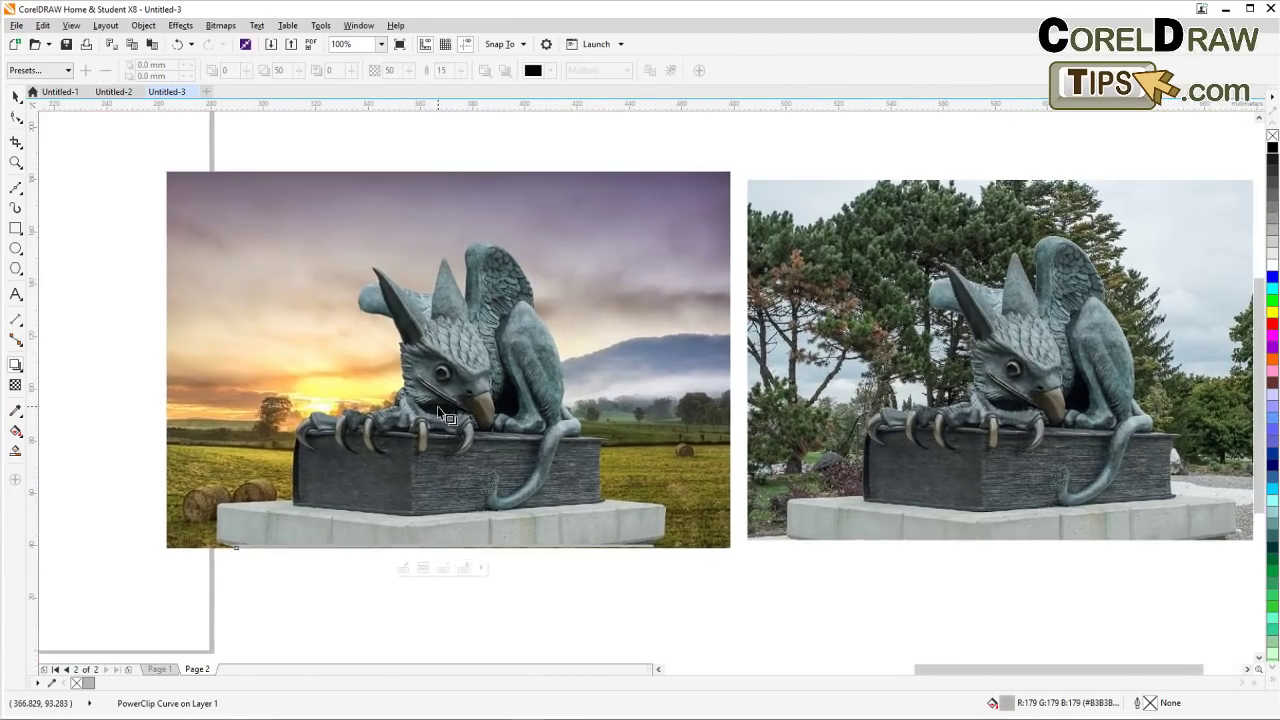
{"action": "scroll", "coordinate": [440, 410], "scroll_direction": "up", "scroll_amount": 4}
{"action": "scroll", "coordinate": [438, 408], "scroll_direction": "down", "scroll_amount": 3}
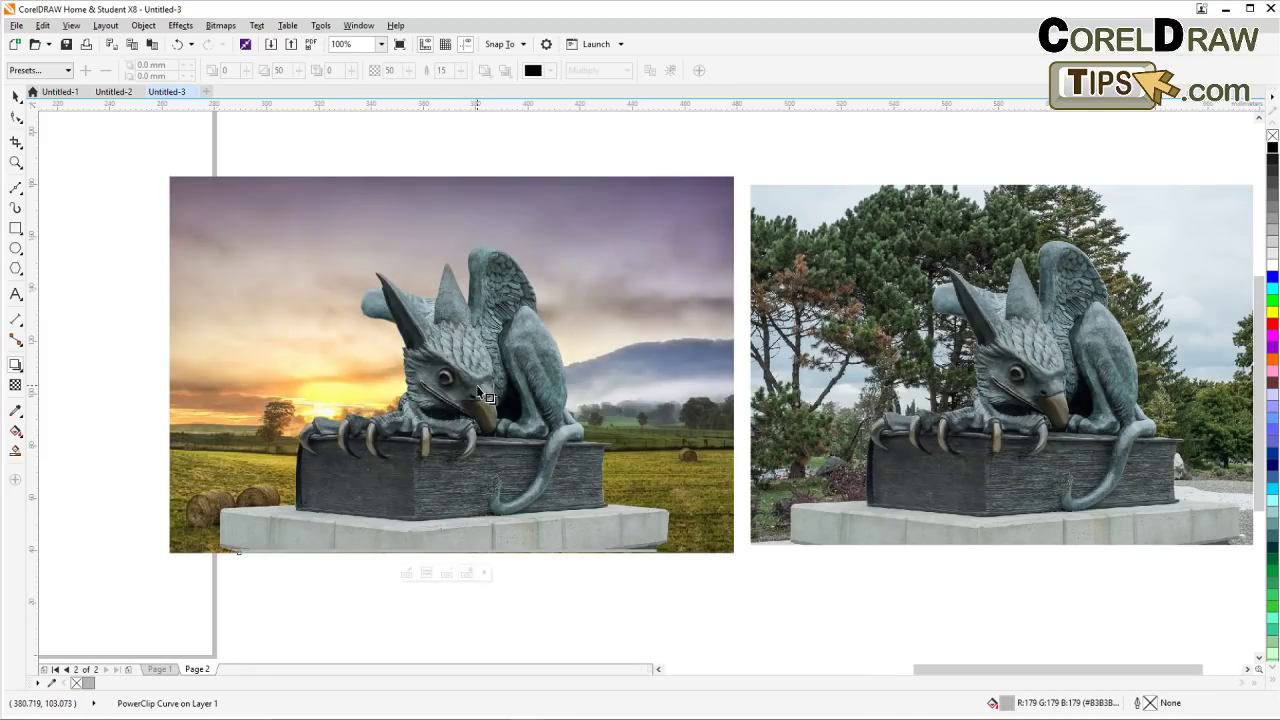
{"action": "left_click_drag", "start_coordinate": [489, 405], "coordinate": [662, 520]}
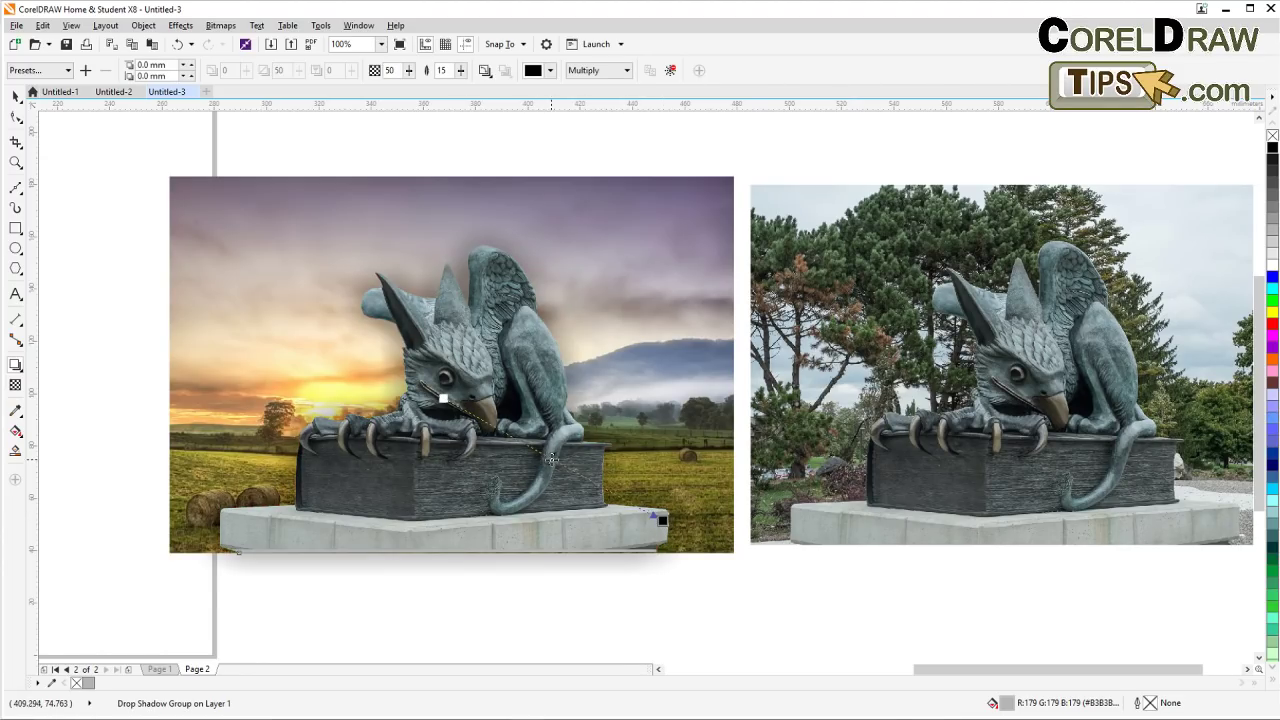
Raise the griffin shadow's opacity to 100, swing its direction handle to horizontal and check the dark halo around the head
{"action": "left_click_drag", "start_coordinate": [584, 474], "coordinate": [600, 486]}
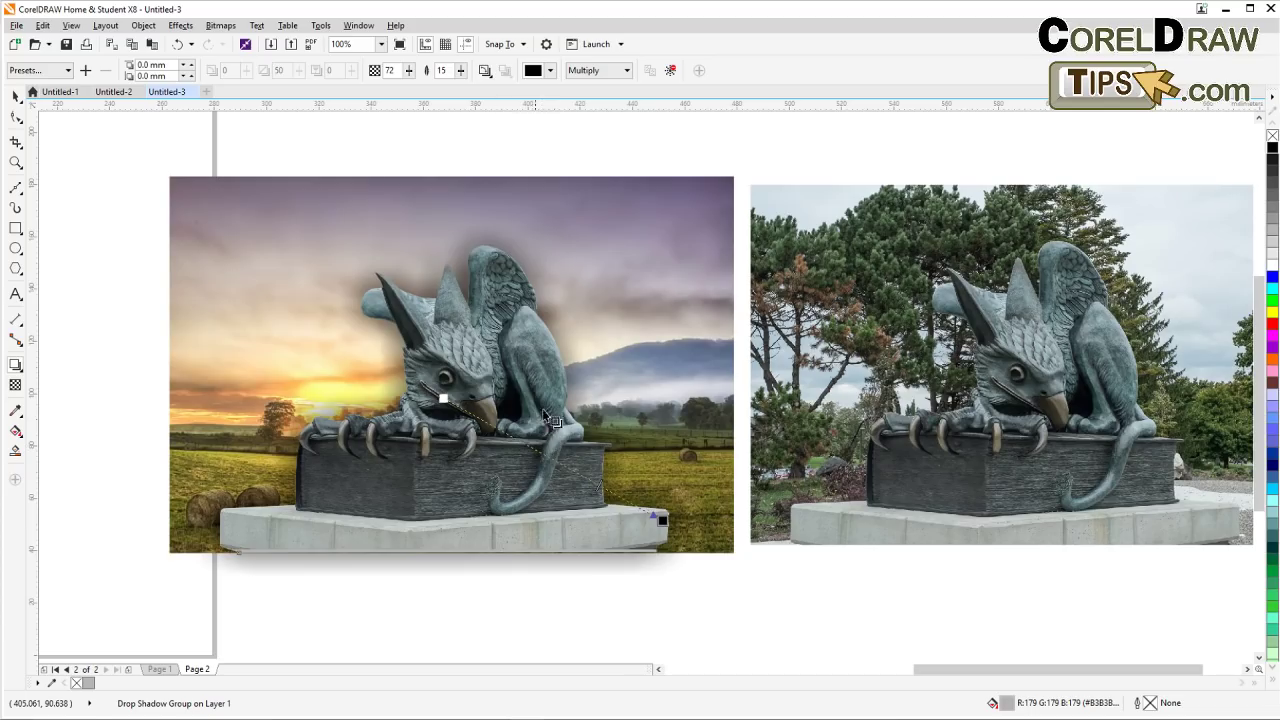
{"action": "left_click_drag", "start_coordinate": [597, 491], "coordinate": [677, 551]}
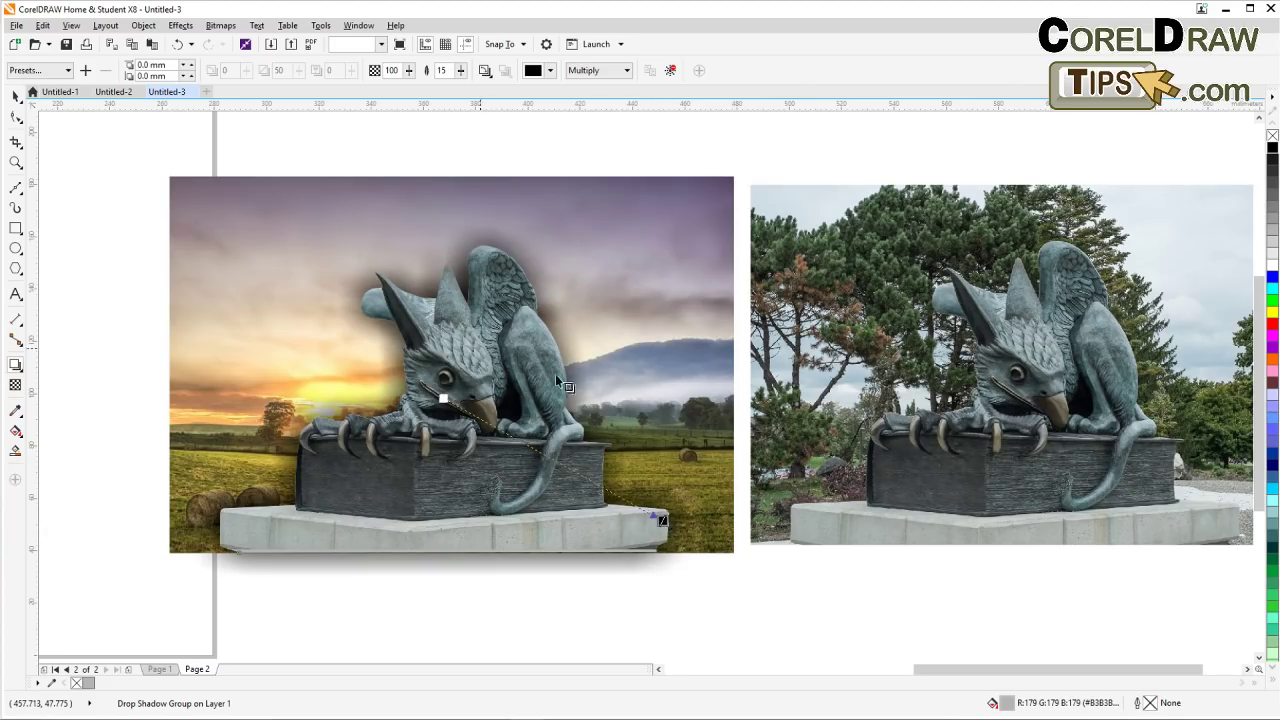
{"action": "left_click", "coordinate": [424, 290]}
{"action": "scroll", "coordinate": [425, 290], "scroll_direction": "up", "scroll_amount": 2}
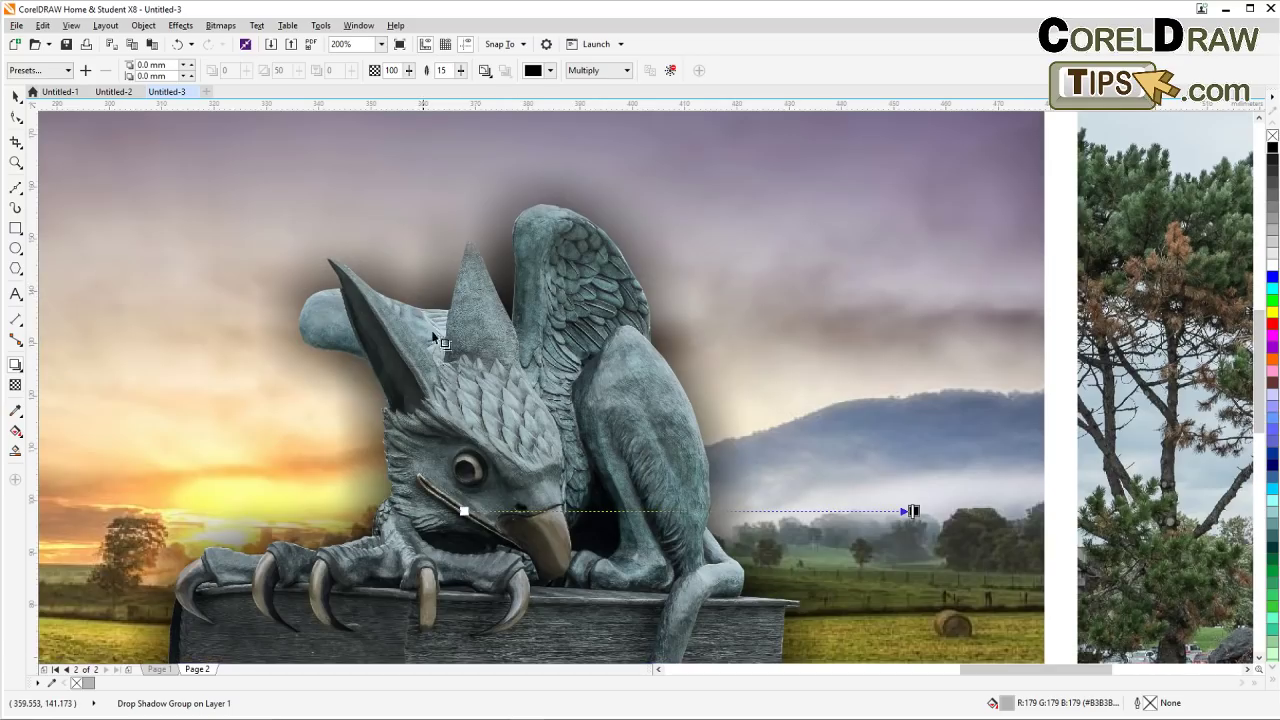
{"action": "scroll", "coordinate": [456, 325], "scroll_direction": "down", "scroll_amount": 2}
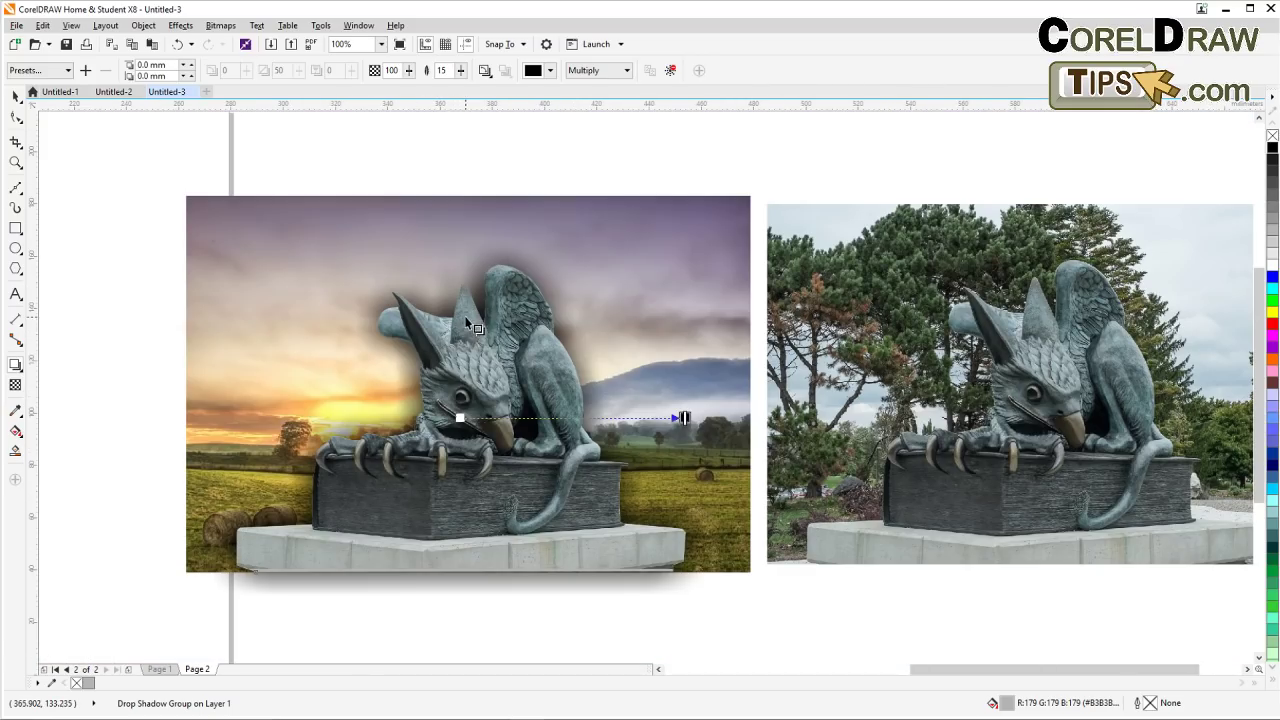
Change the griffin's drop shadow colour to golden yellow, #FFBF00
{"action": "left_click", "coordinate": [550, 72]}
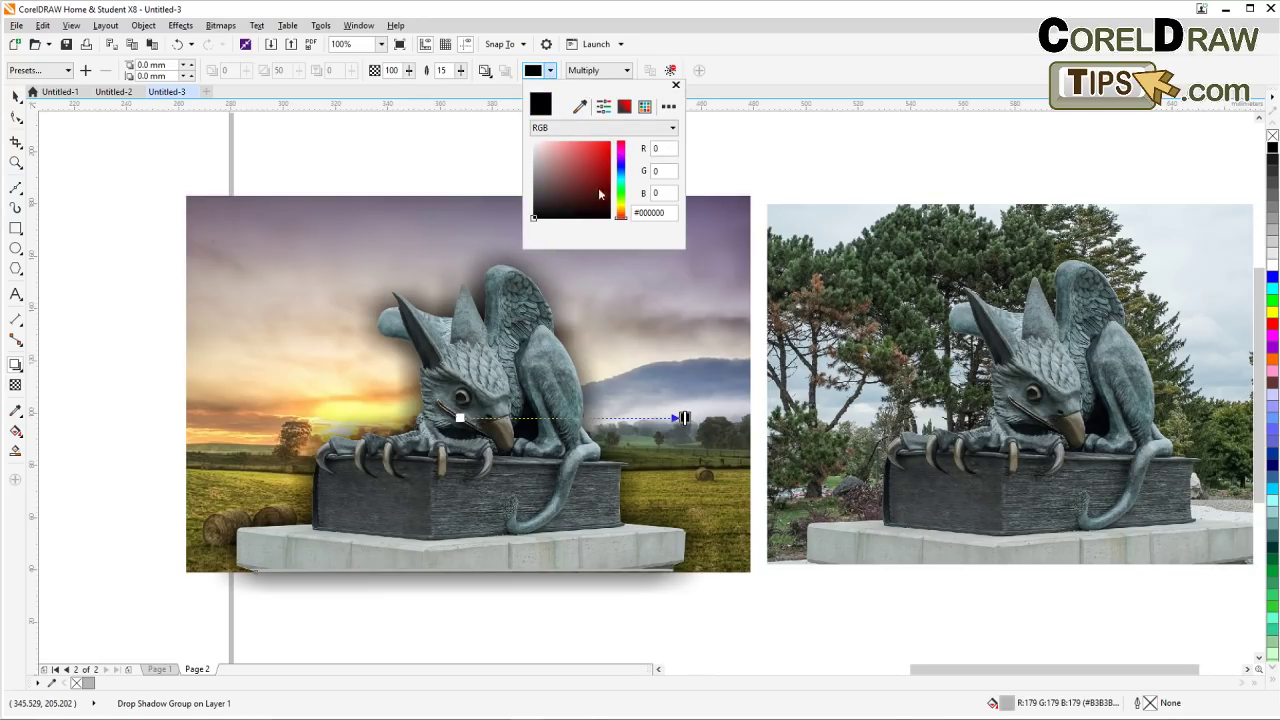
{"action": "left_click_drag", "start_coordinate": [621, 210], "coordinate": [598, 203]}
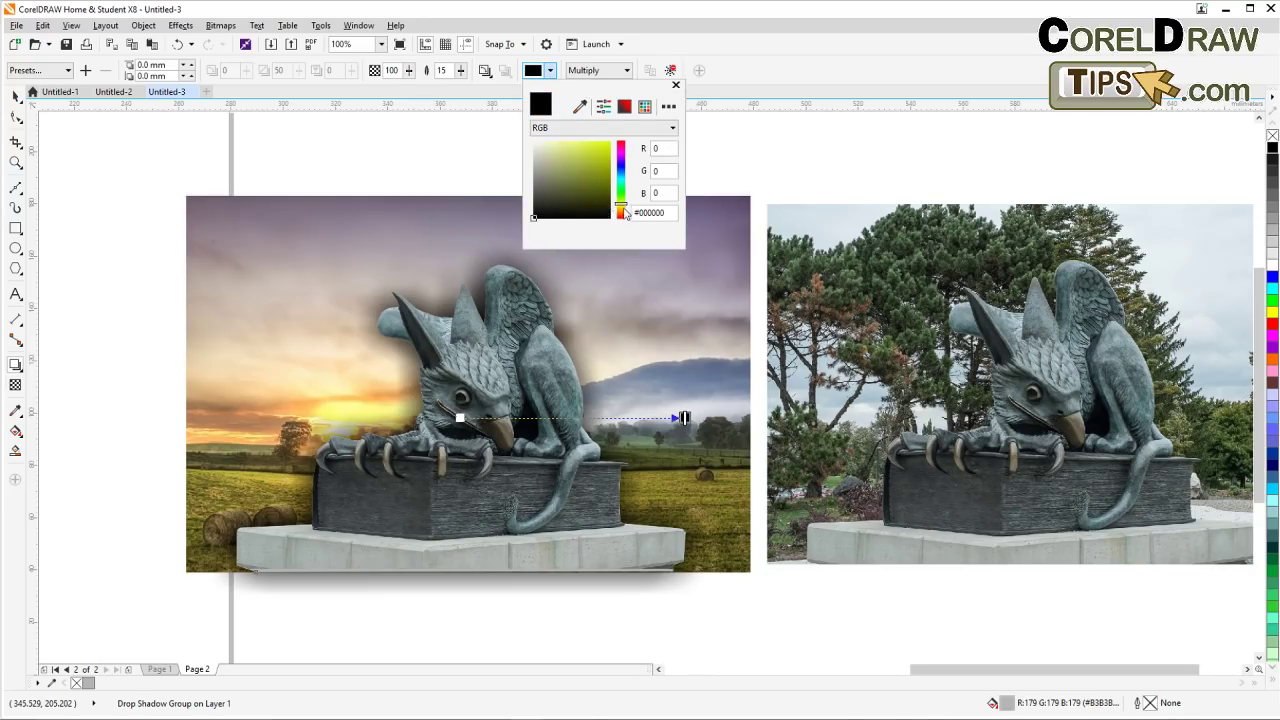
{"action": "left_click_drag", "start_coordinate": [625, 213], "coordinate": [621, 214]}
{"action": "mouse_move", "coordinate": [589, 161]}
{"action": "left_mouse_down"}
{"action": "mouse_move", "coordinate": [567, 147]}
{"action": "mouse_move", "coordinate": [610, 142]}
{"action": "left_mouse_up"}
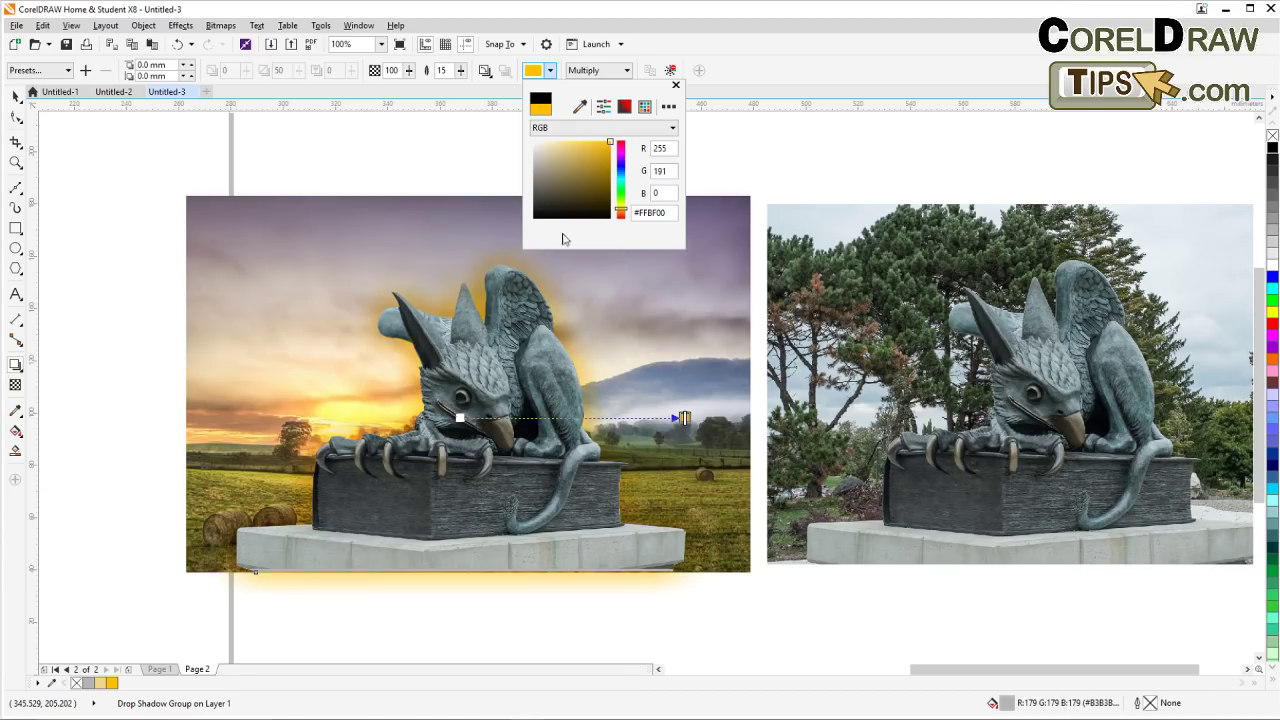
Compare the Normal, Subtract and Add merge modes on the golden shadow and set it to Add
{"action": "left_click", "coordinate": [598, 72]}
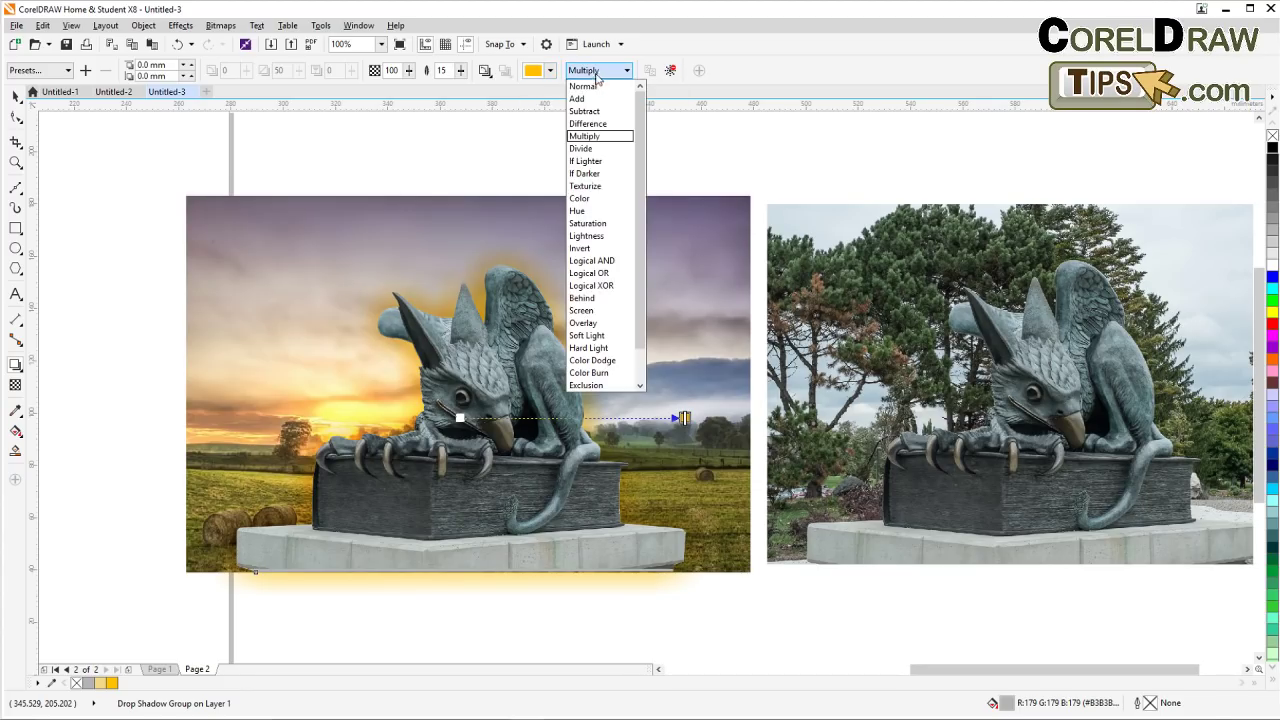
{"action": "left_click", "coordinate": [590, 88]}
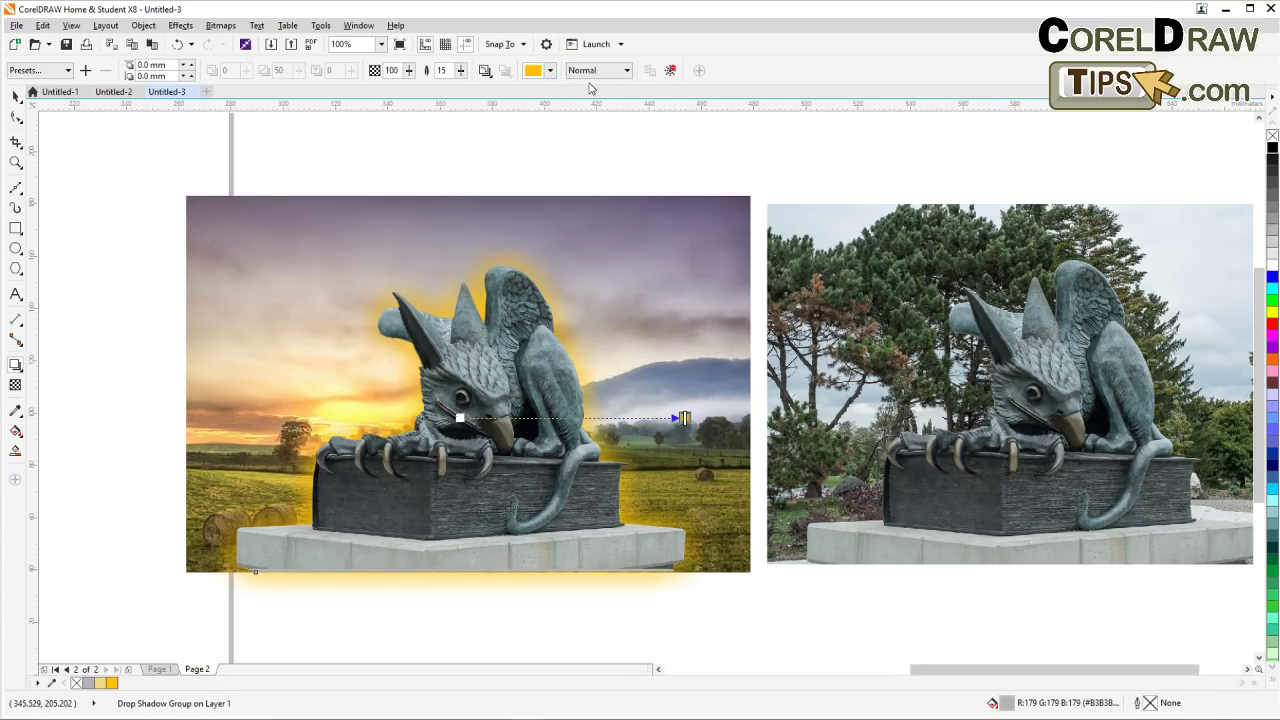
{"action": "left_click", "coordinate": [589, 73]}
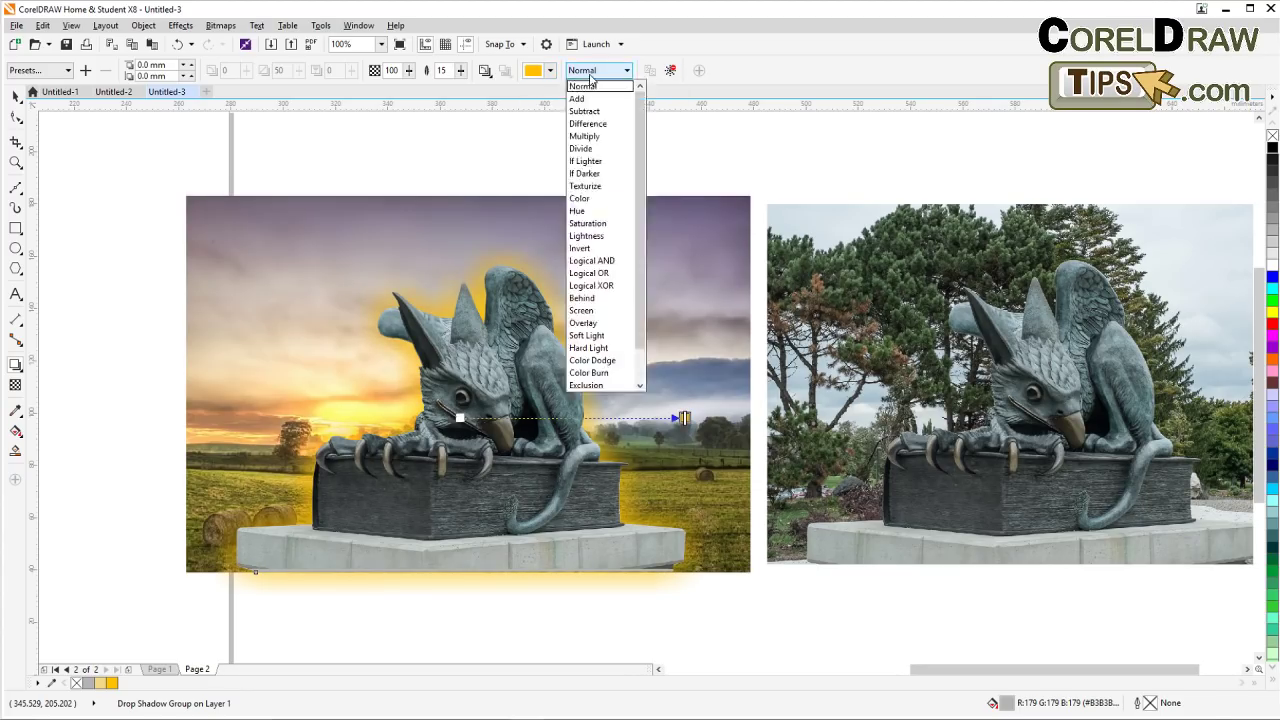
{"action": "left_click", "coordinate": [584, 109]}
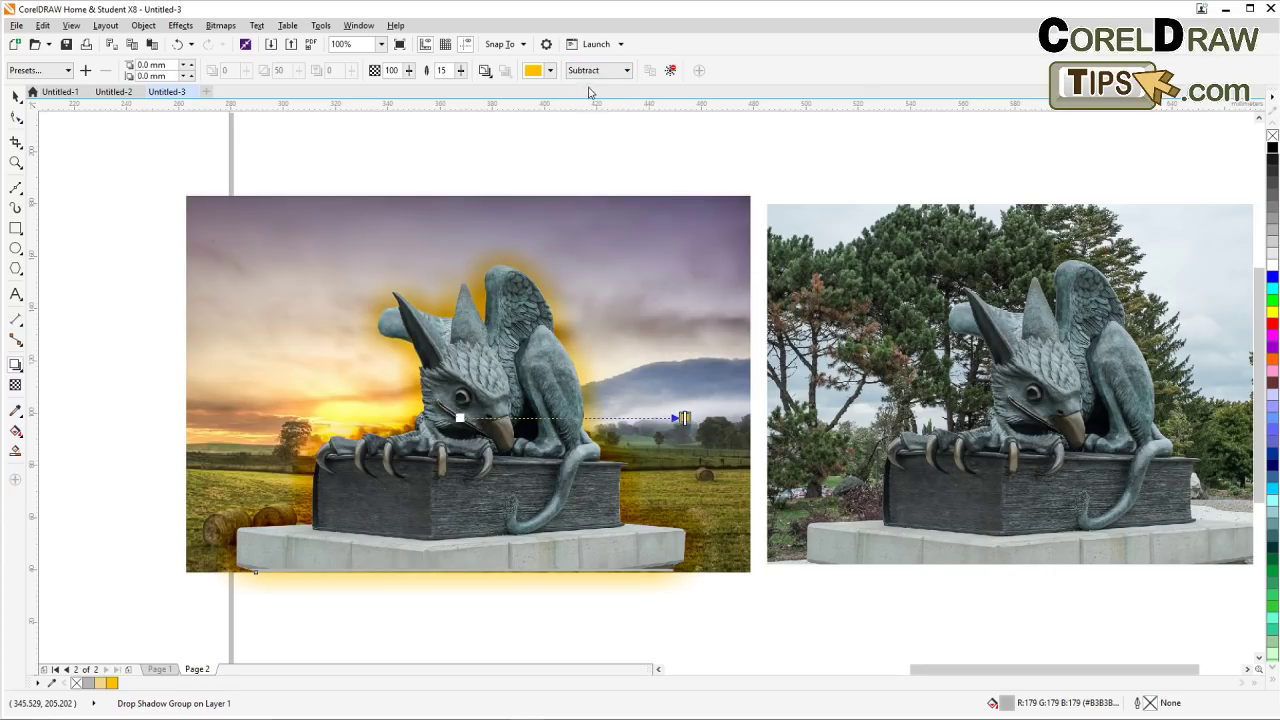
{"action": "left_click", "coordinate": [597, 73]}
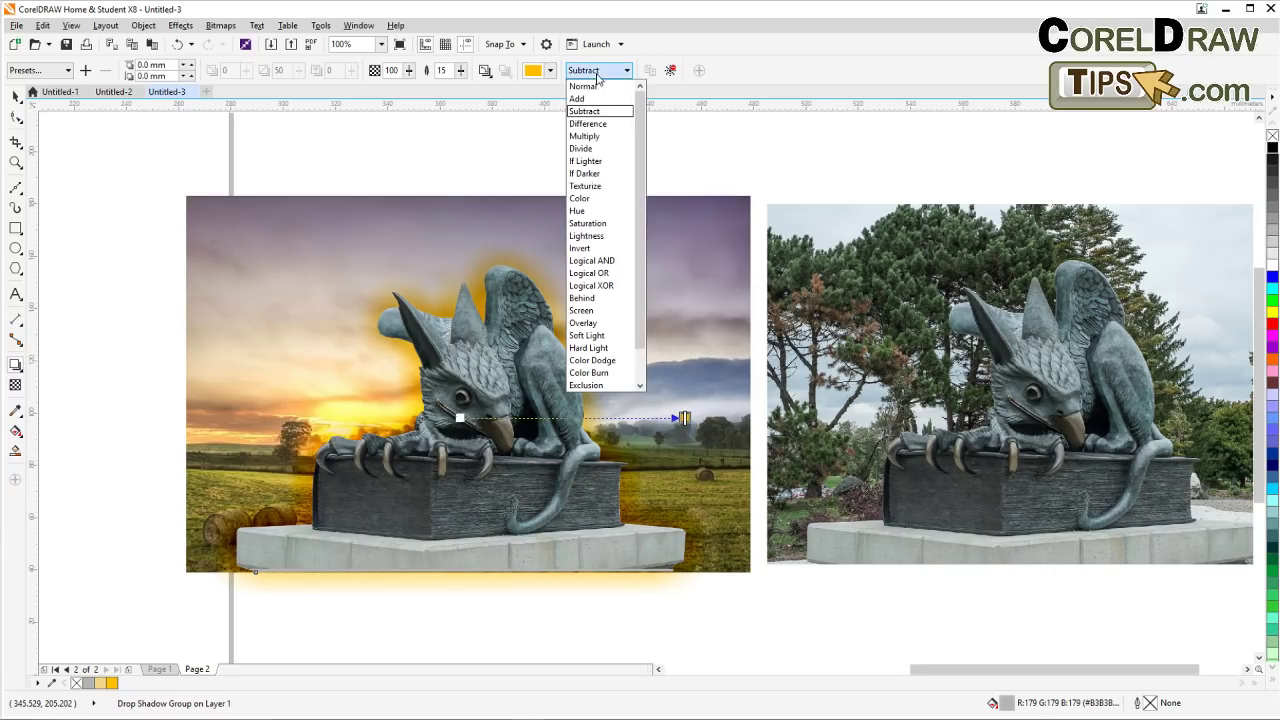
{"action": "left_click", "coordinate": [578, 99]}
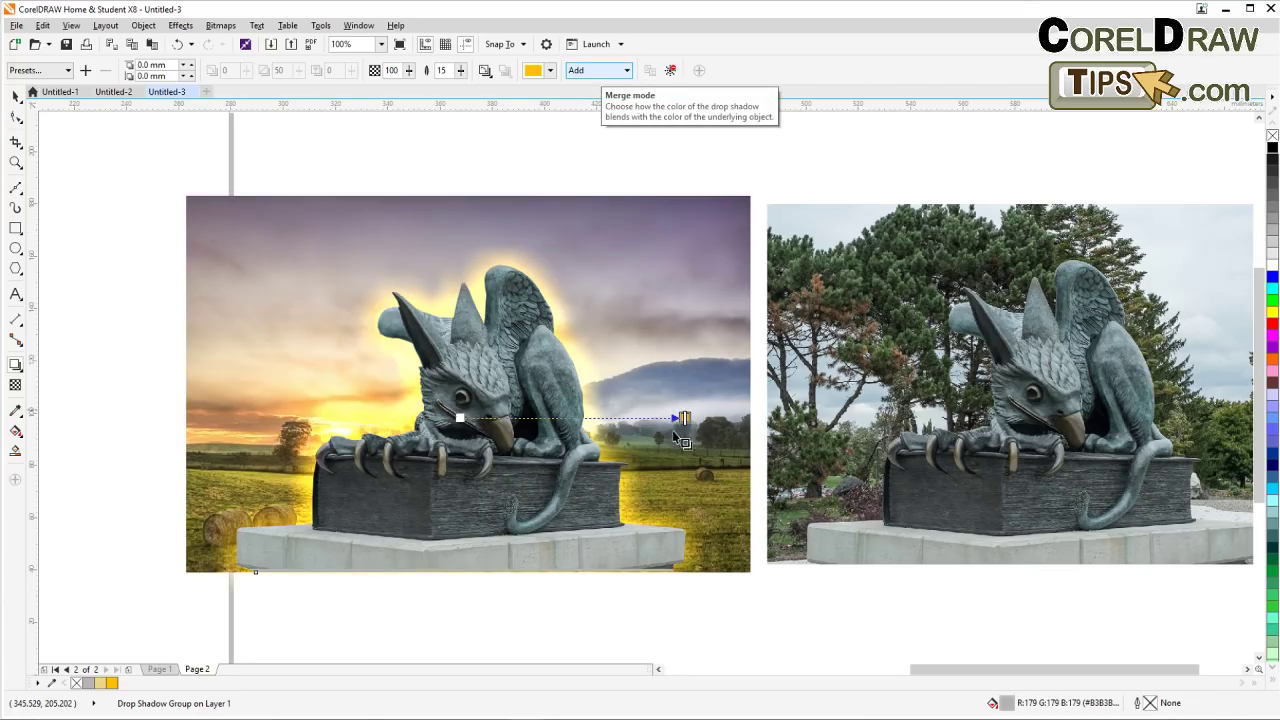
{"action": "left_click", "coordinate": [603, 77]}
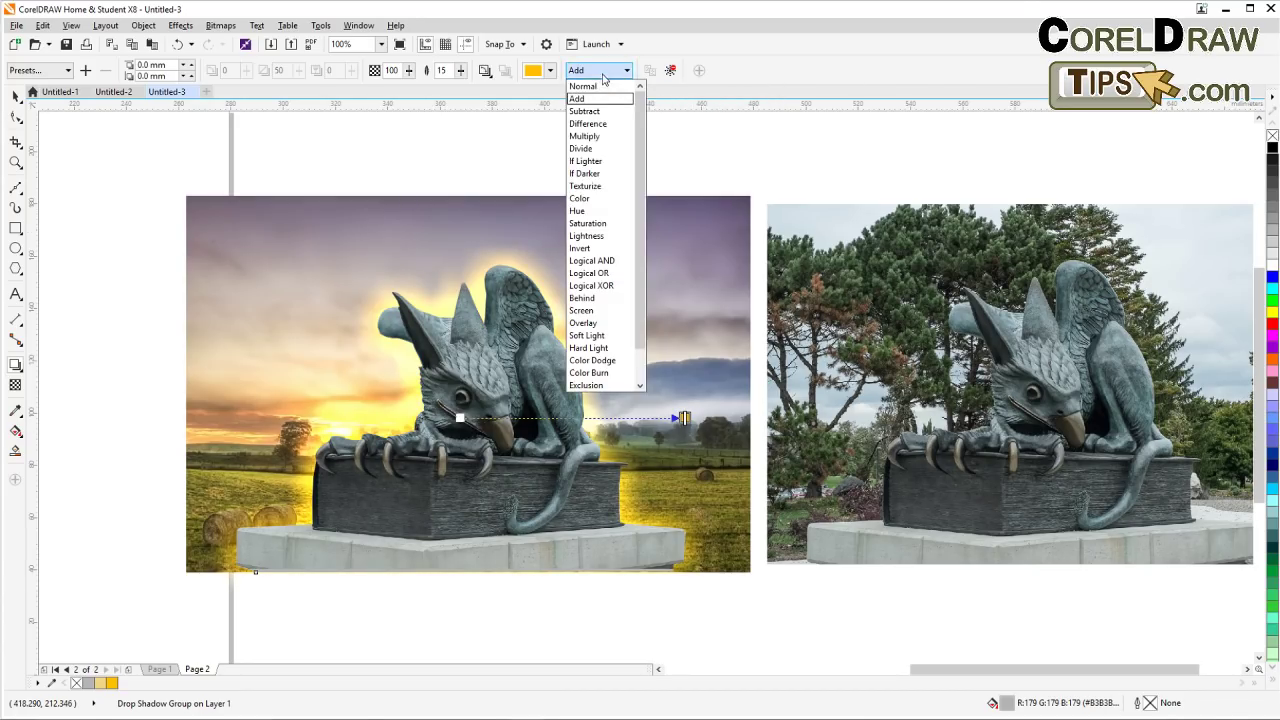
{"action": "left_click", "coordinate": [602, 86]}
{"action": "left_click", "coordinate": [603, 77]}
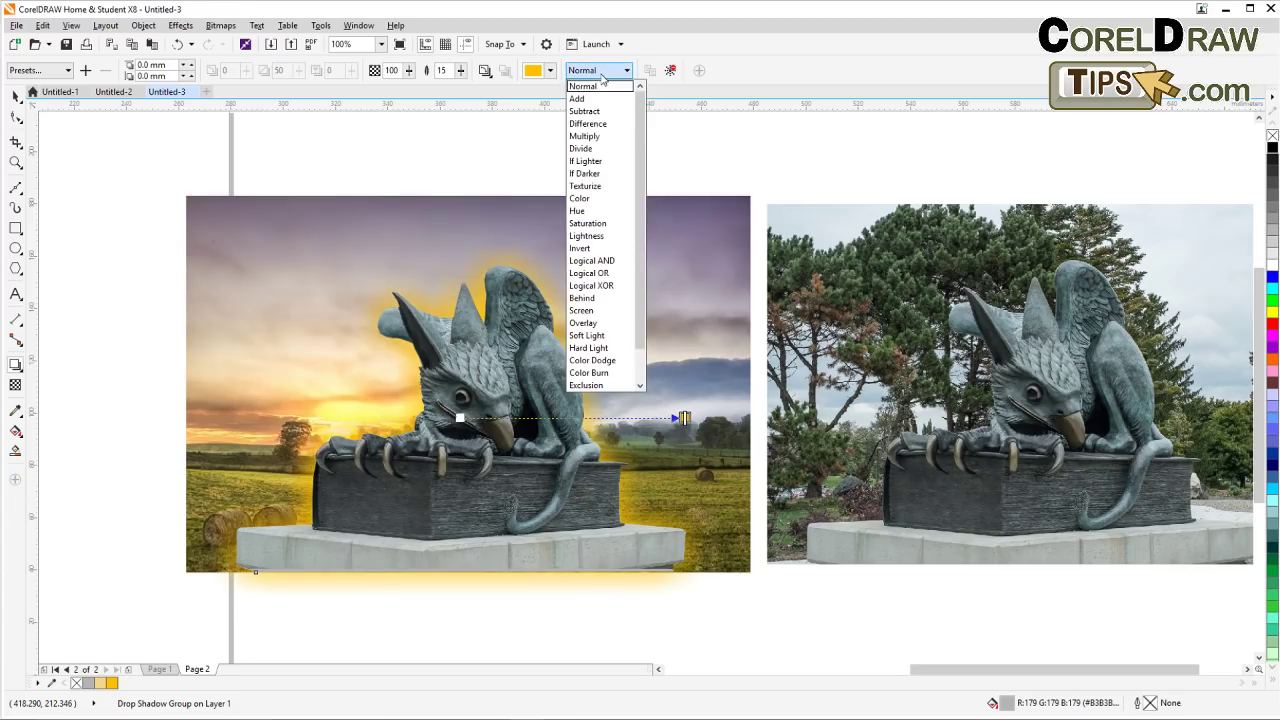
{"action": "left_click", "coordinate": [597, 99]}
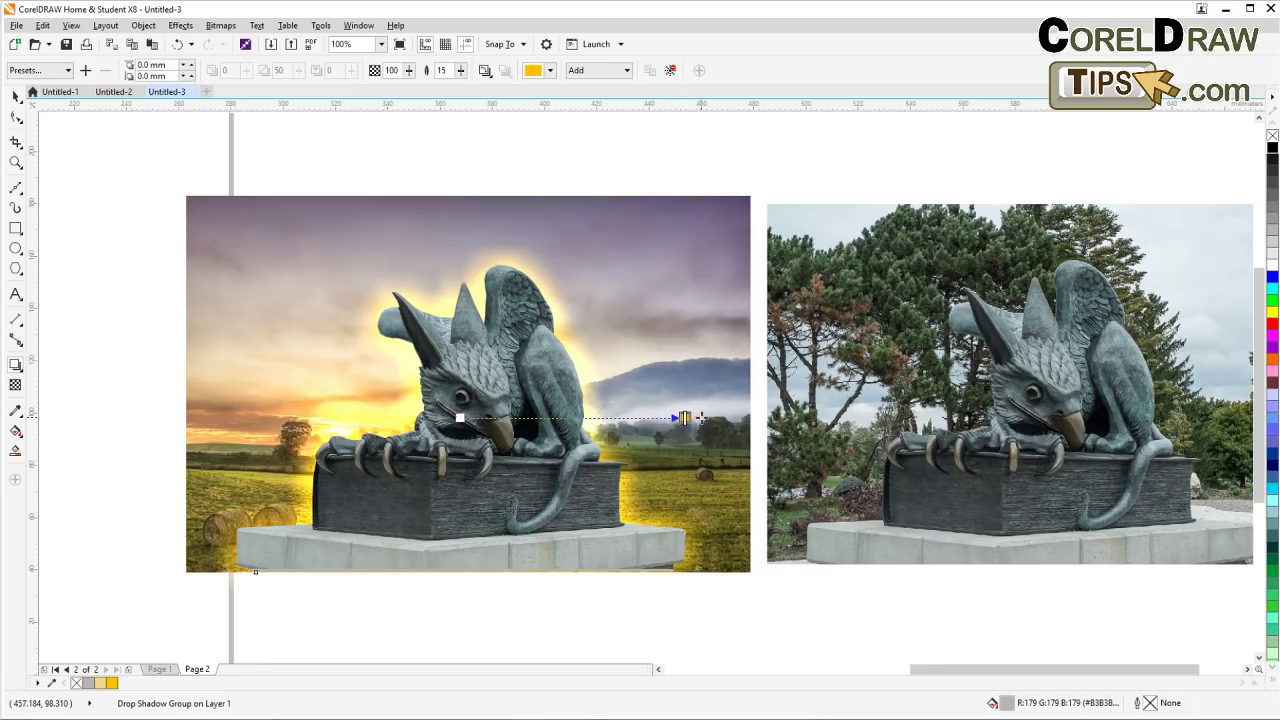
Lower the golden shadow's opacity to 94, offset it 3.894 mm horizontally and -0.025 mm vertically, and deselect the griffin
{"action": "left_click", "coordinate": [18, 98]}
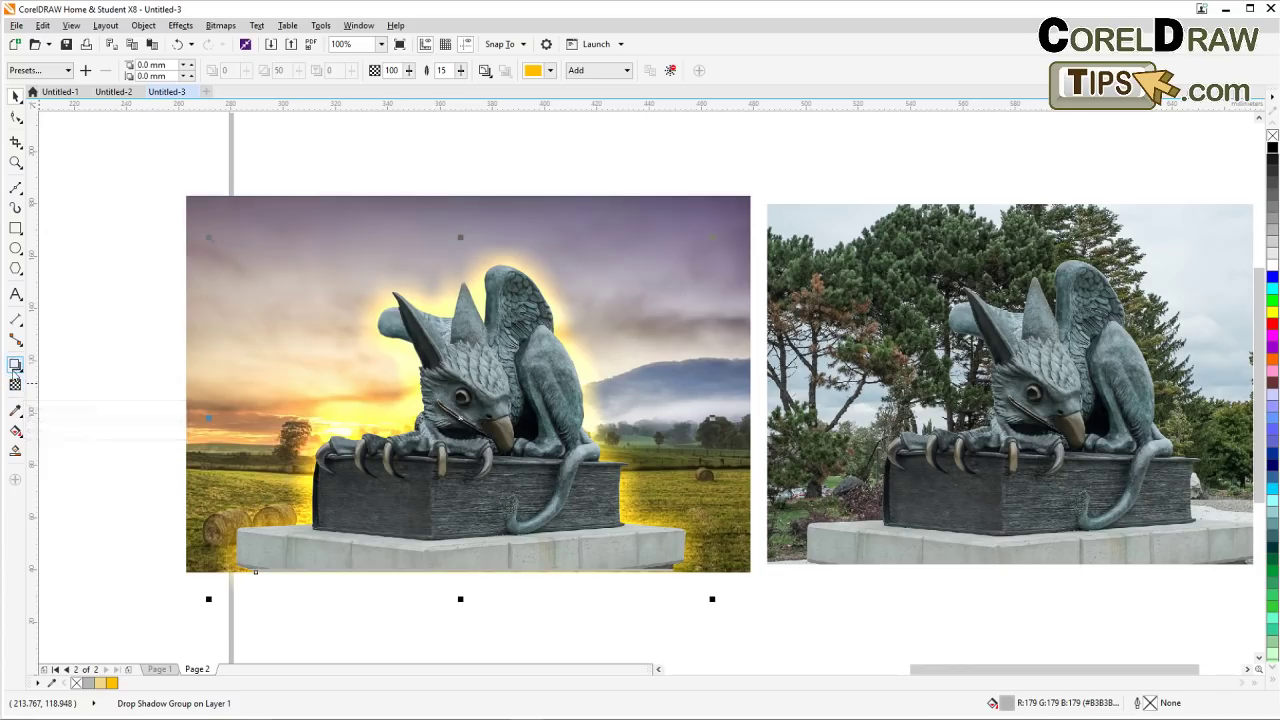
{"action": "left_click", "coordinate": [16, 365]}
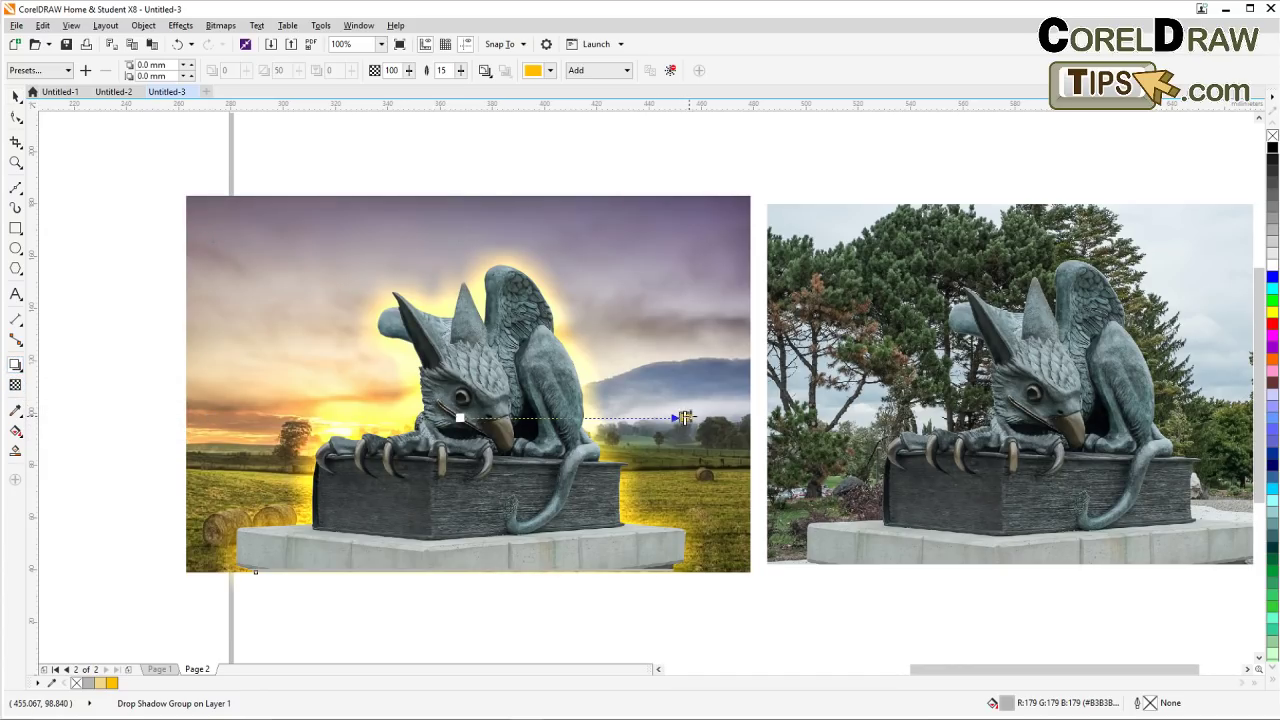
{"action": "scroll", "coordinate": [709, 418], "scroll_direction": "up", "scroll_amount": 2}
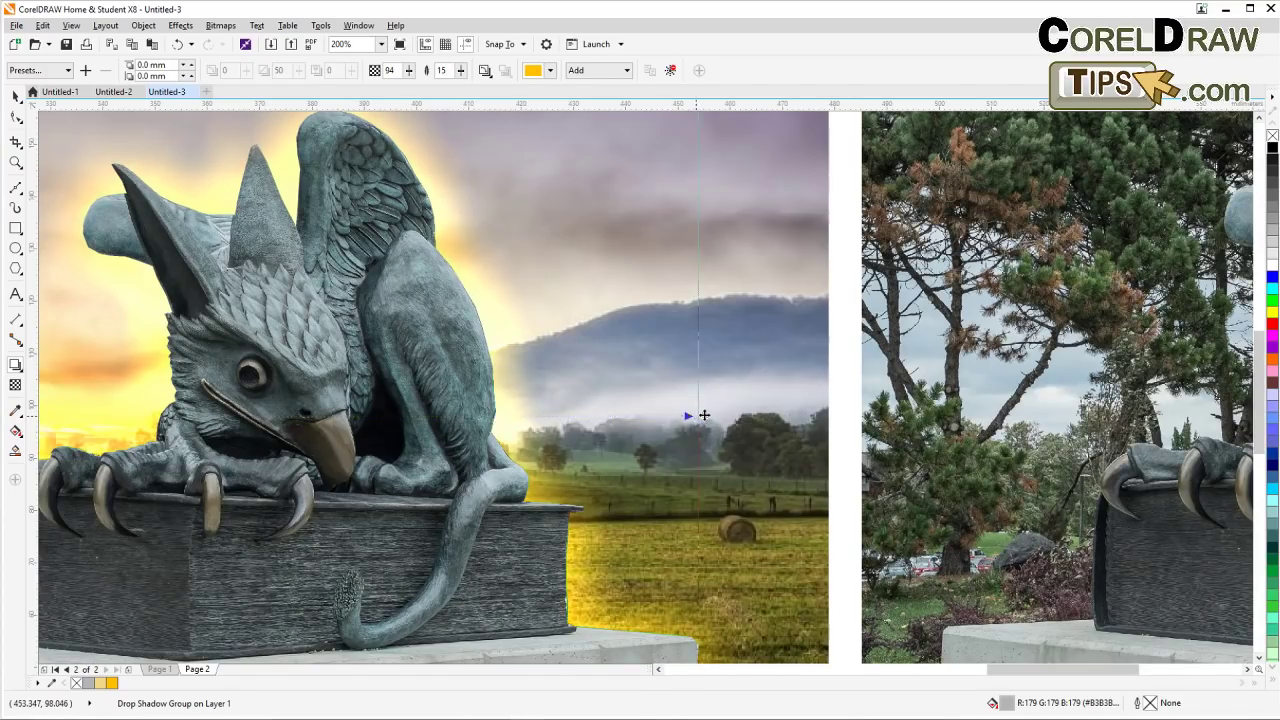
{"action": "left_click_drag", "start_coordinate": [697, 415], "coordinate": [732, 413]}
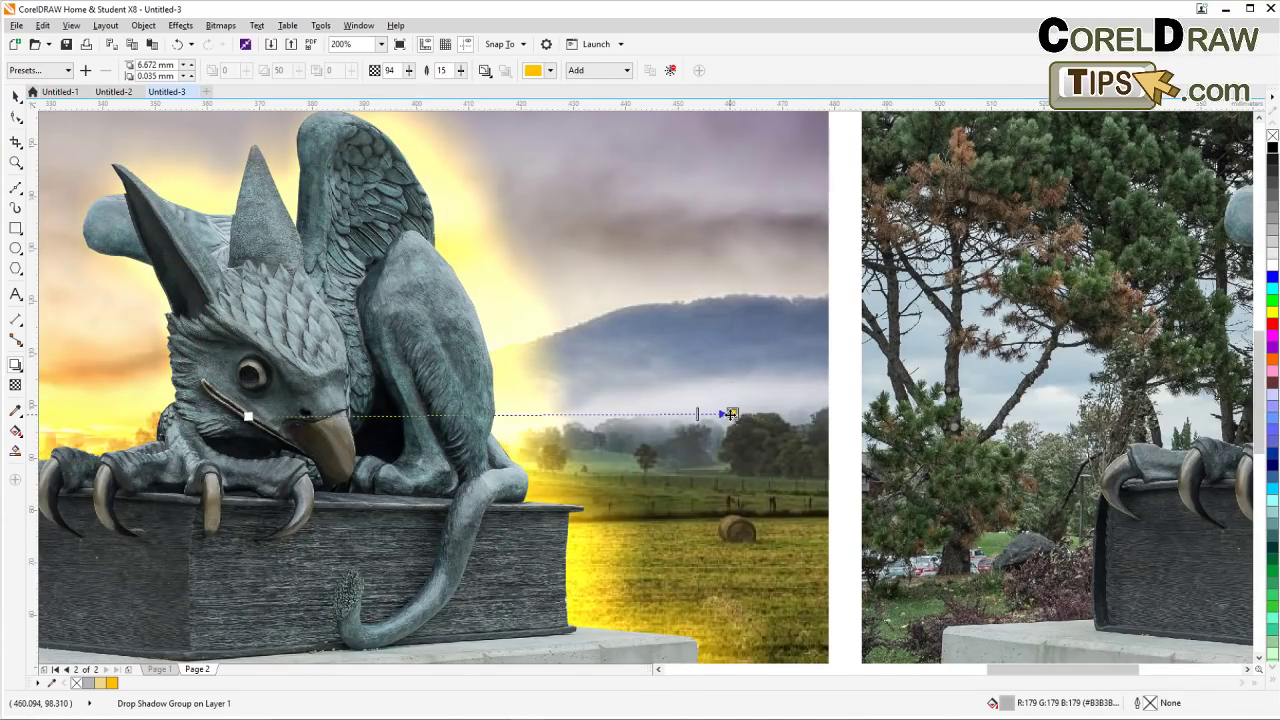
{"action": "scroll", "coordinate": [731, 416], "scroll_direction": "down", "scroll_amount": 2}
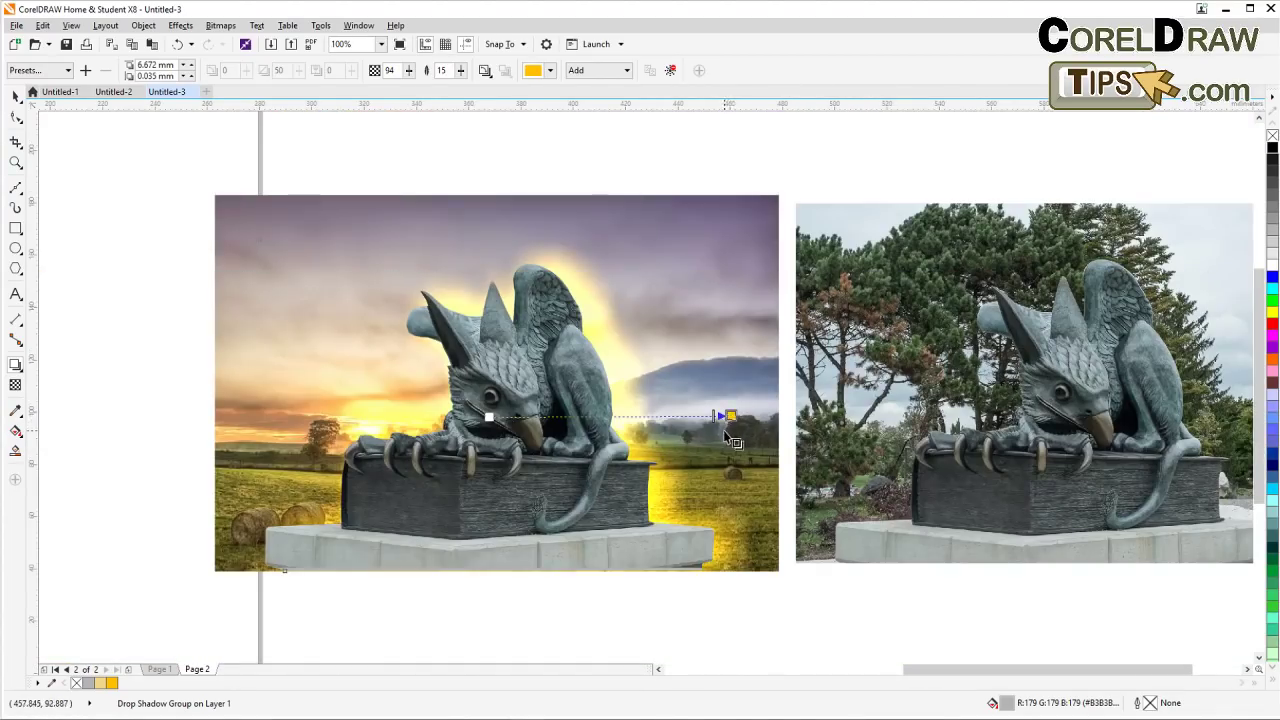
{"action": "mouse_move", "coordinate": [731, 416]}
{"action": "left_mouse_down"}
{"action": "mouse_move", "coordinate": [700, 418]}
{"action": "mouse_move", "coordinate": [723, 419]}
{"action": "left_mouse_up"}
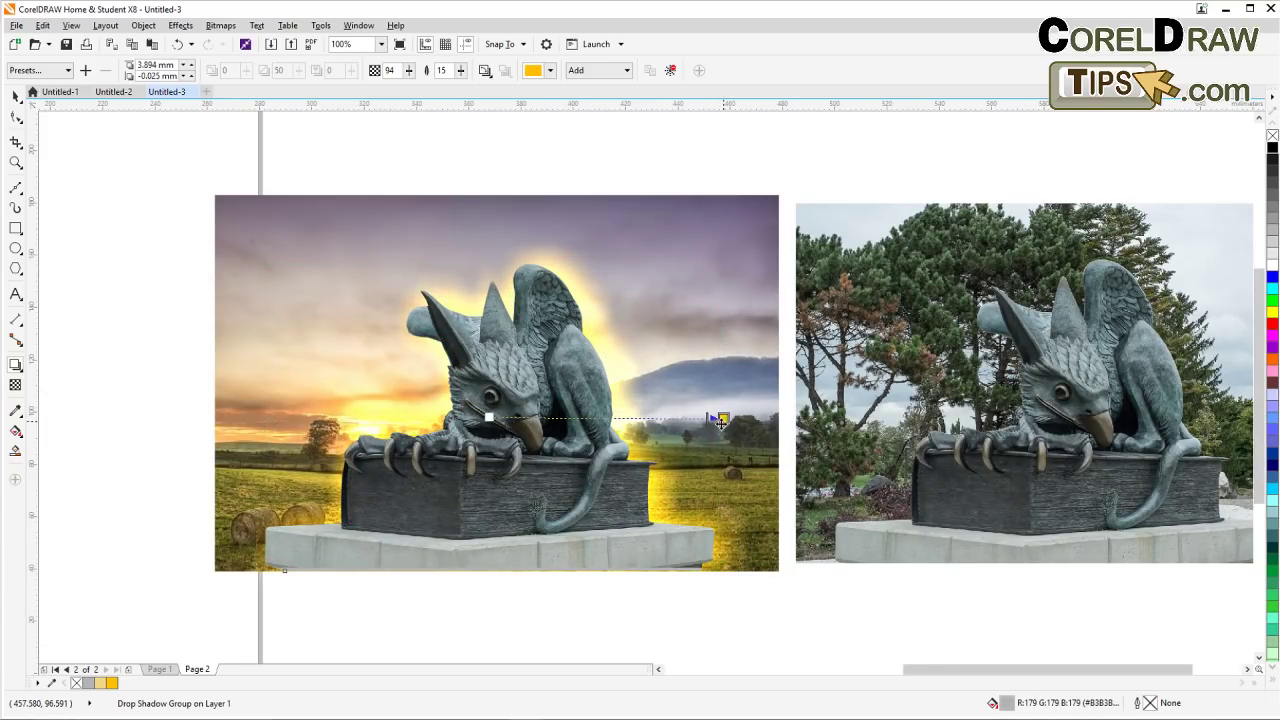
{"action": "left_click", "coordinate": [16, 96]}
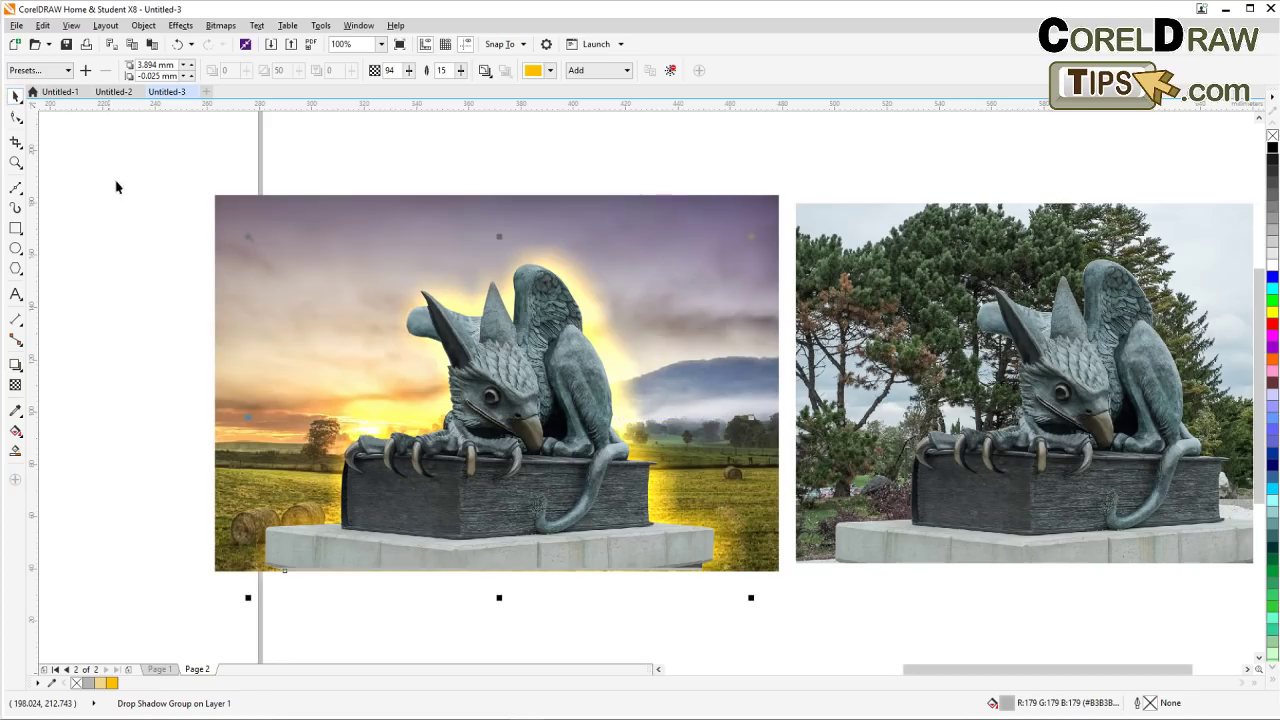
{"action": "key", "text": "Escape"}
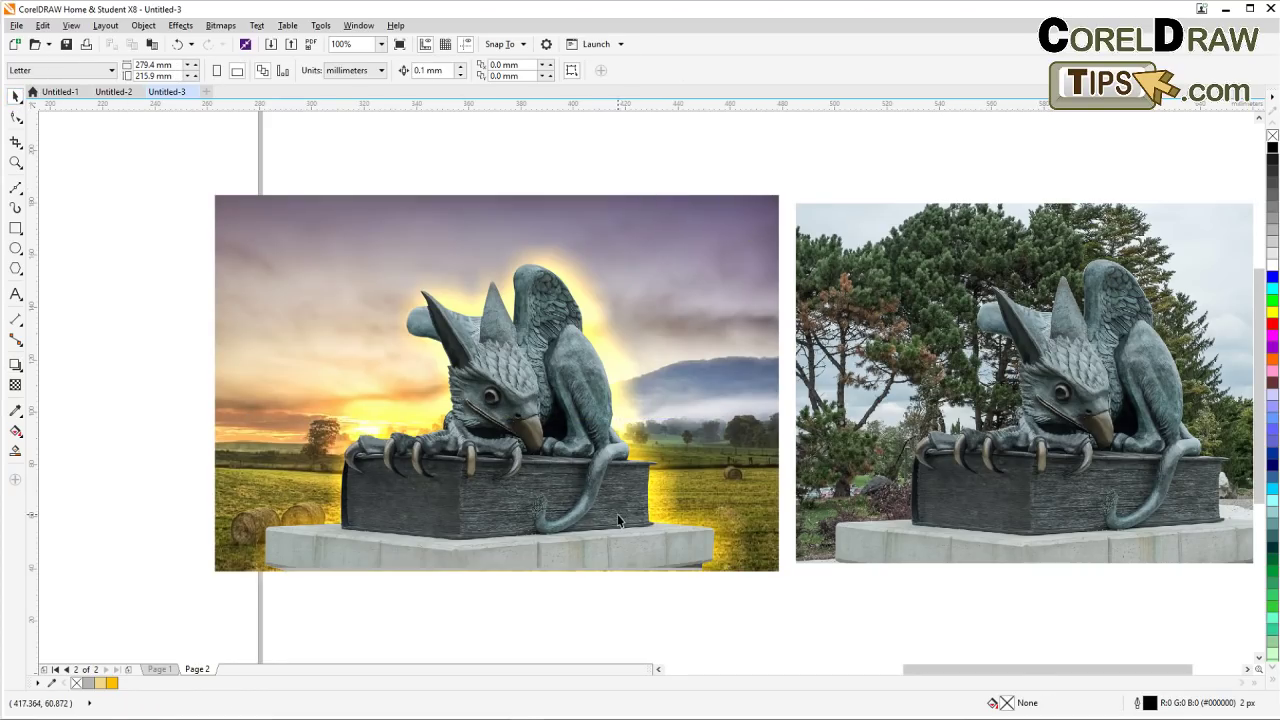
Select the griffin with its shadow and fill the cut-out's PowerClip curve with blue, #0000FF
{"action": "left_click", "coordinate": [622, 392]}
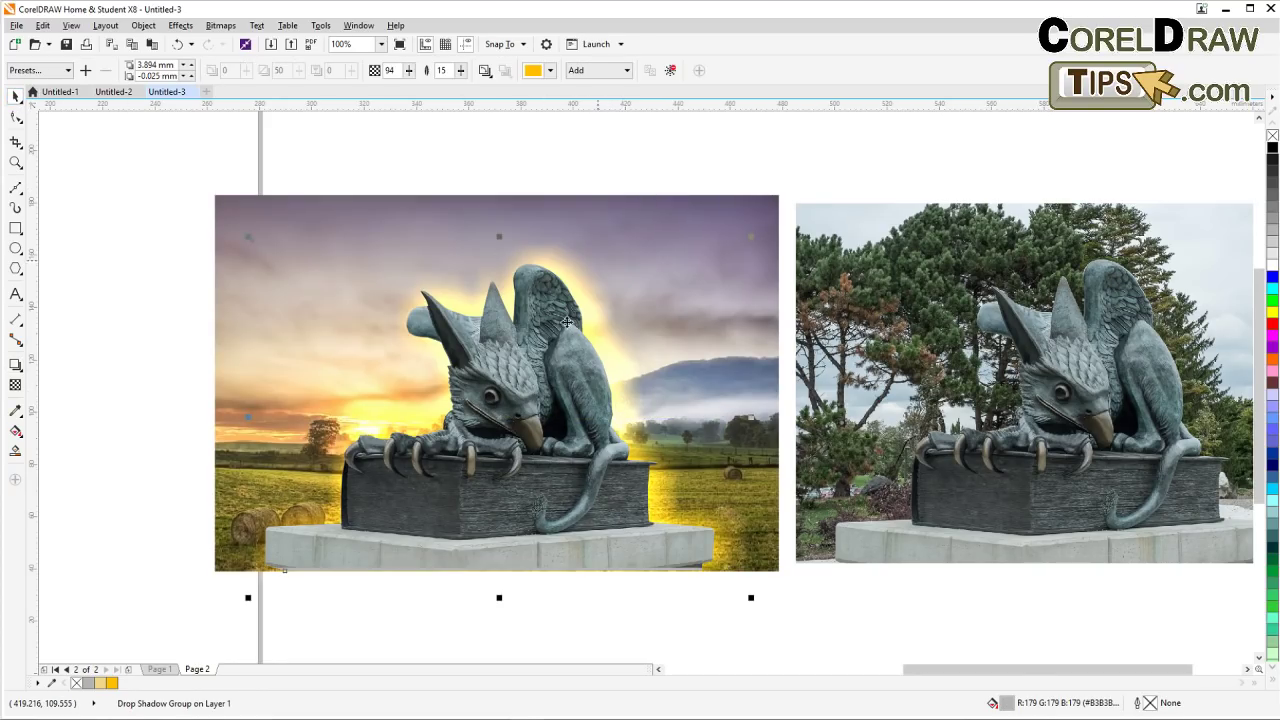
{"action": "left_click", "coordinate": [551, 73]}
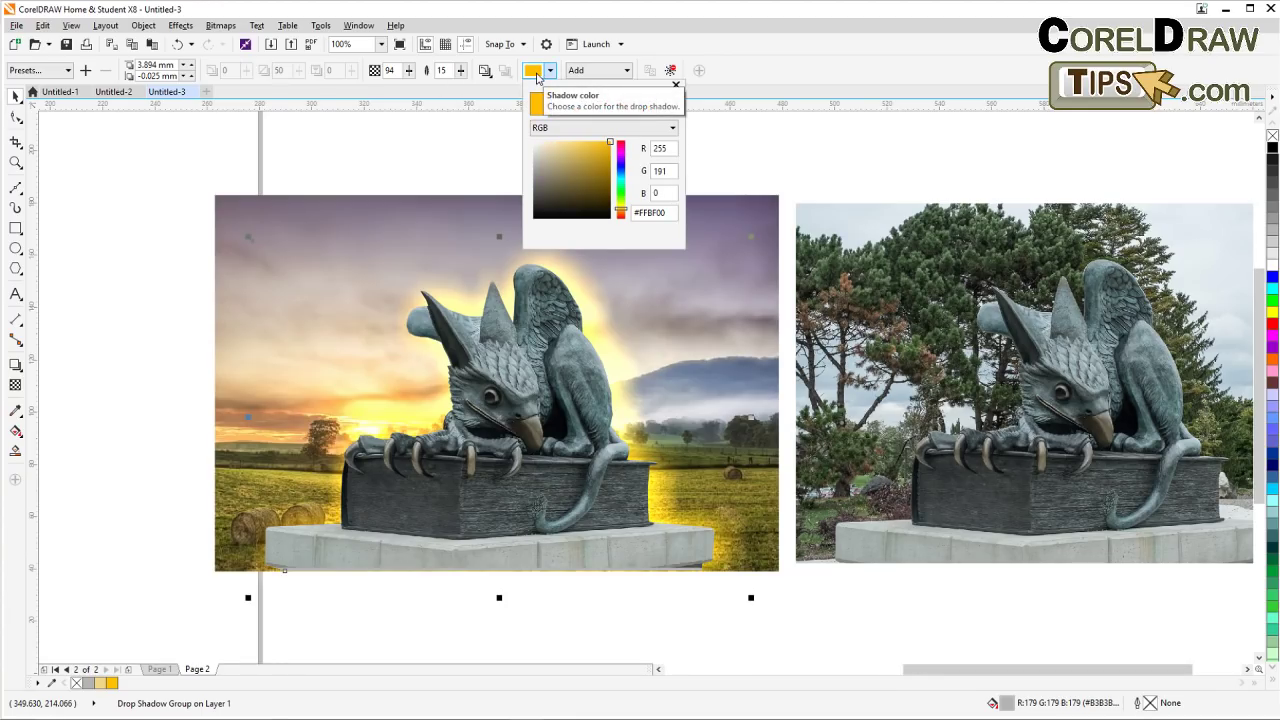
{"action": "left_click", "coordinate": [775, 143]}
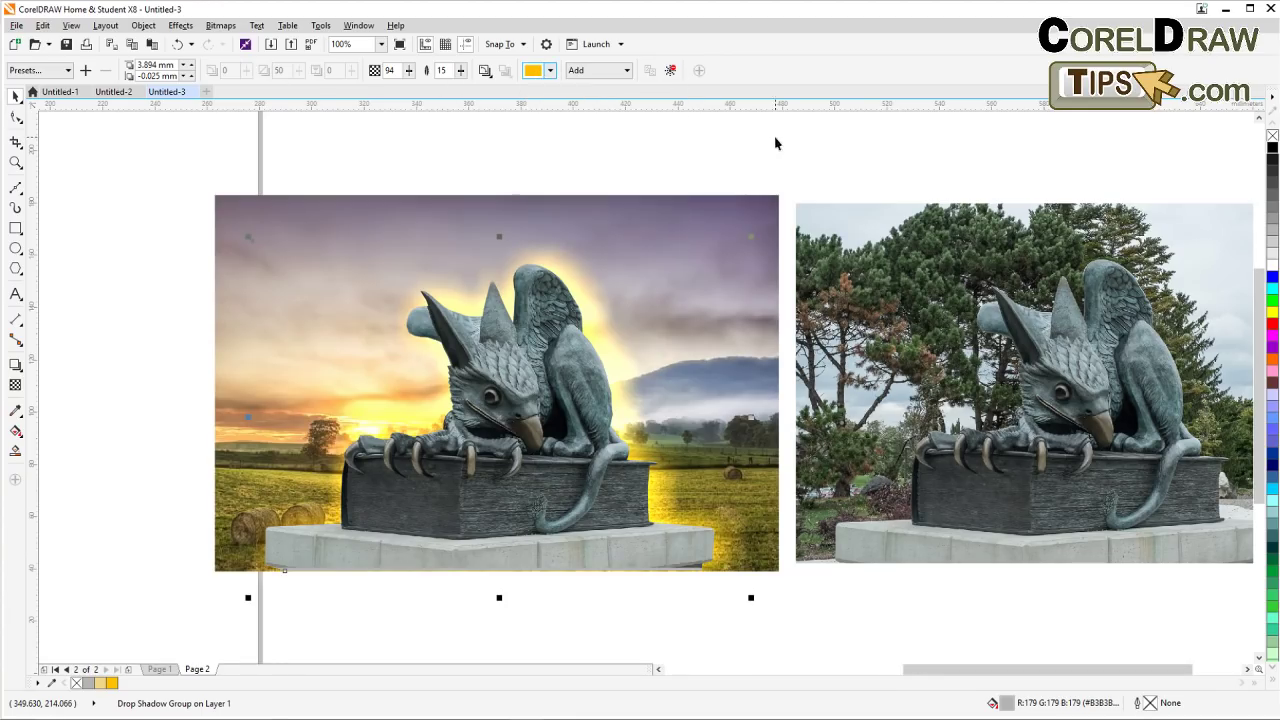
{"action": "left_click", "coordinate": [1272, 278]}
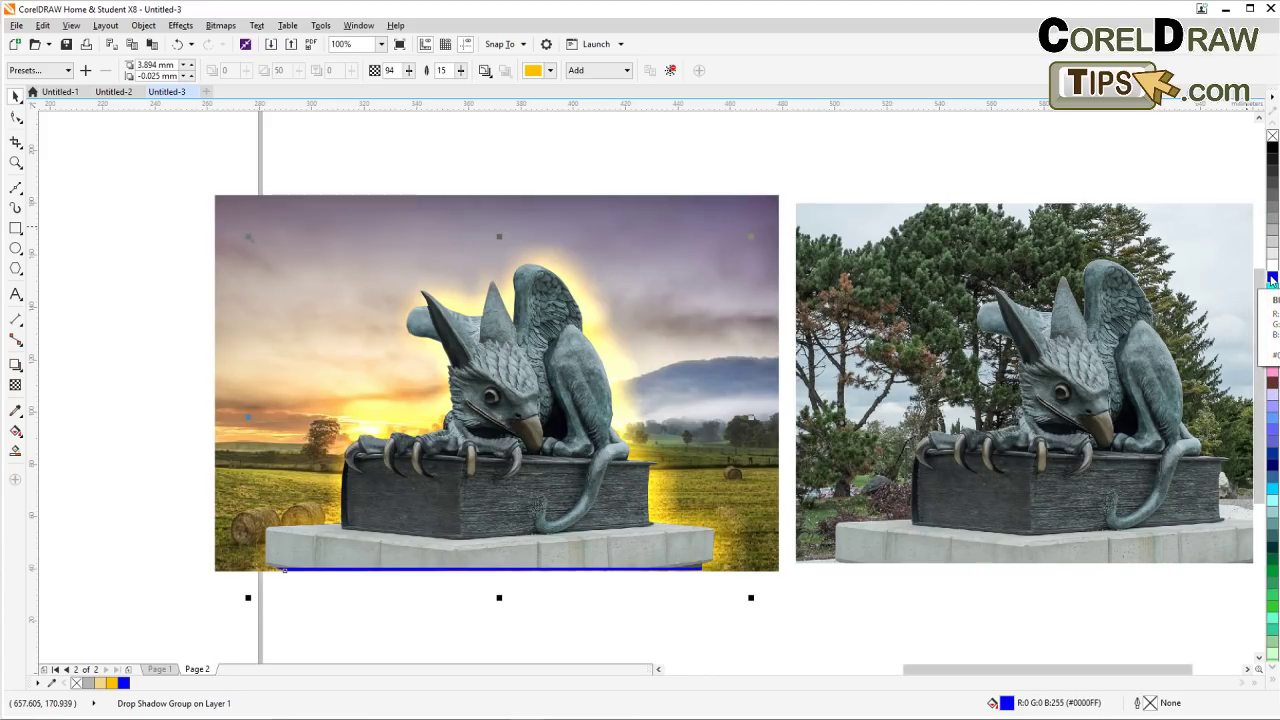
Undo the blue fill on the griffin cut-out, change its drop shadow colour to white, #FFFFFF, and deselect it
{"action": "key", "text": "ctrl+z"}
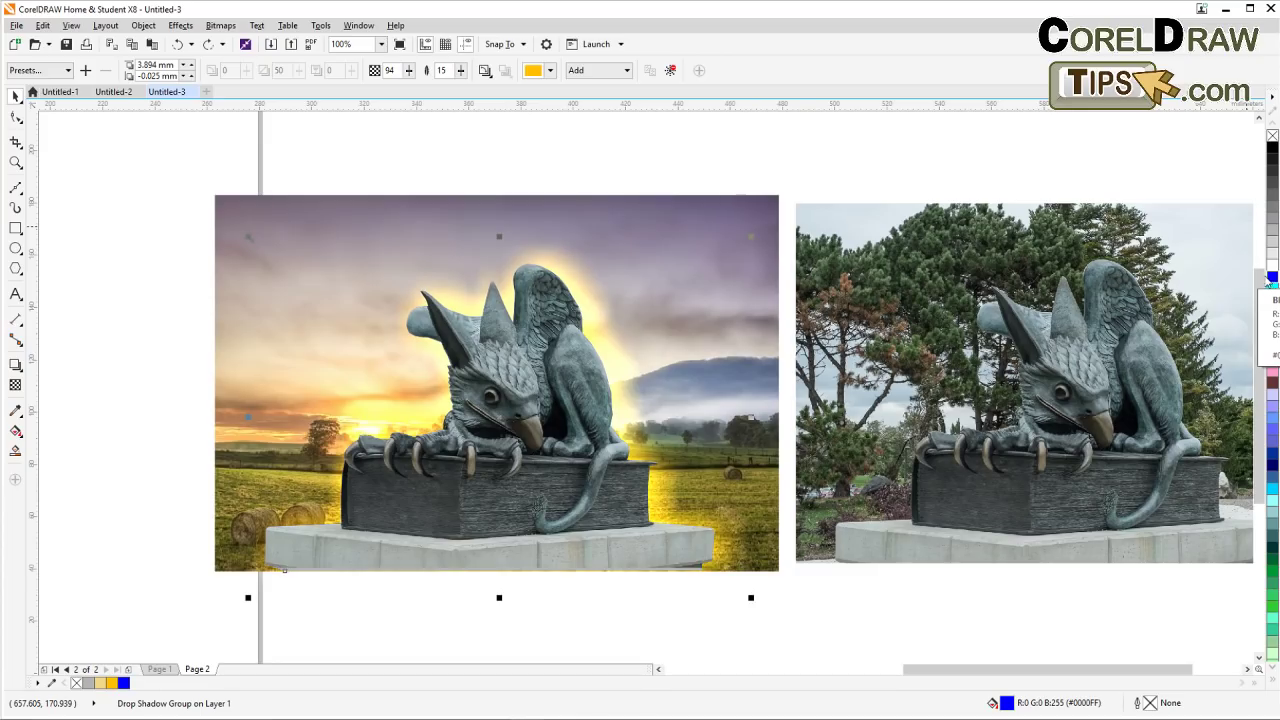
{"action": "left_click", "coordinate": [551, 71]}
{"action": "left_click", "coordinate": [552, 73]}
{"action": "left_click", "coordinate": [551, 73]}
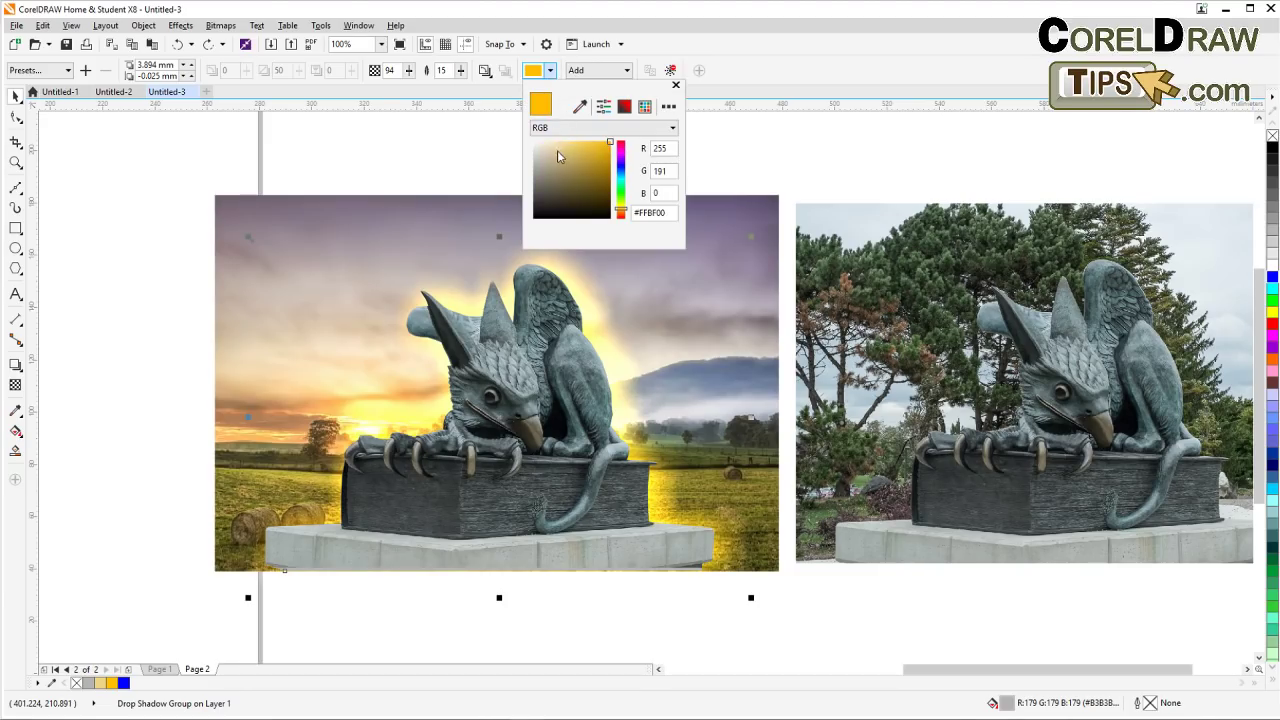
{"action": "left_click", "coordinate": [533, 141]}
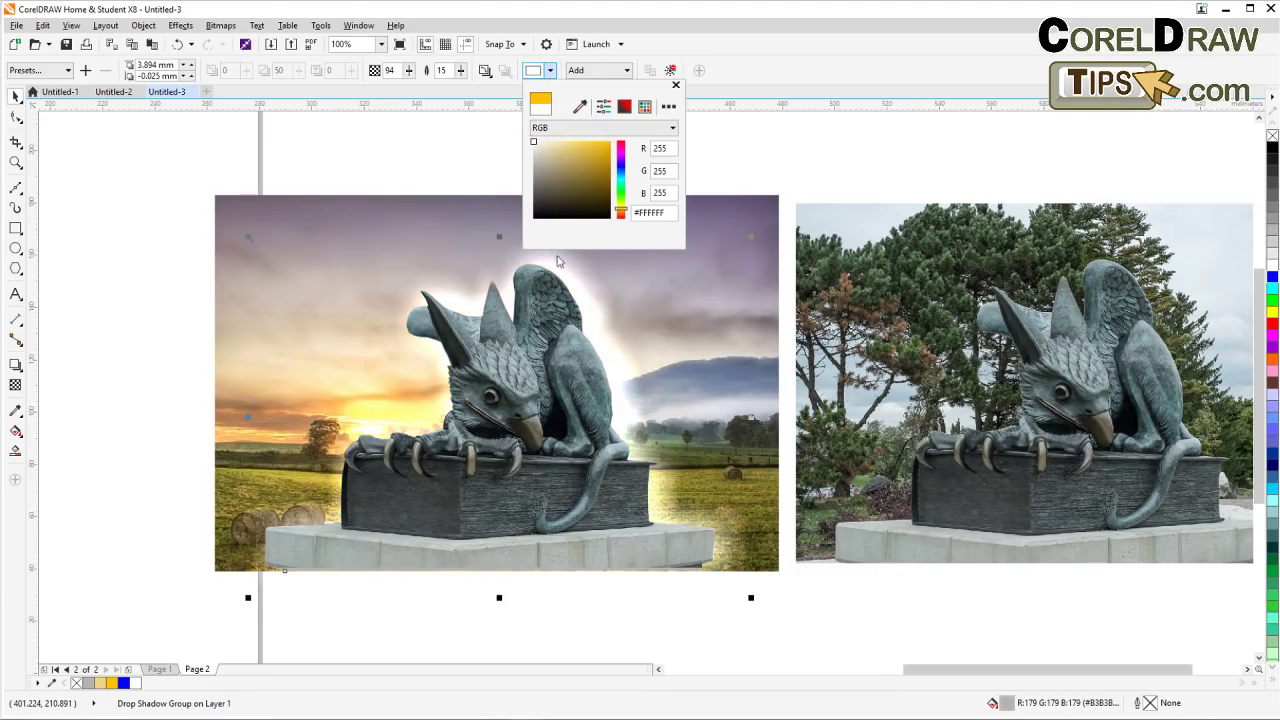
{"action": "left_click", "coordinate": [457, 160]}
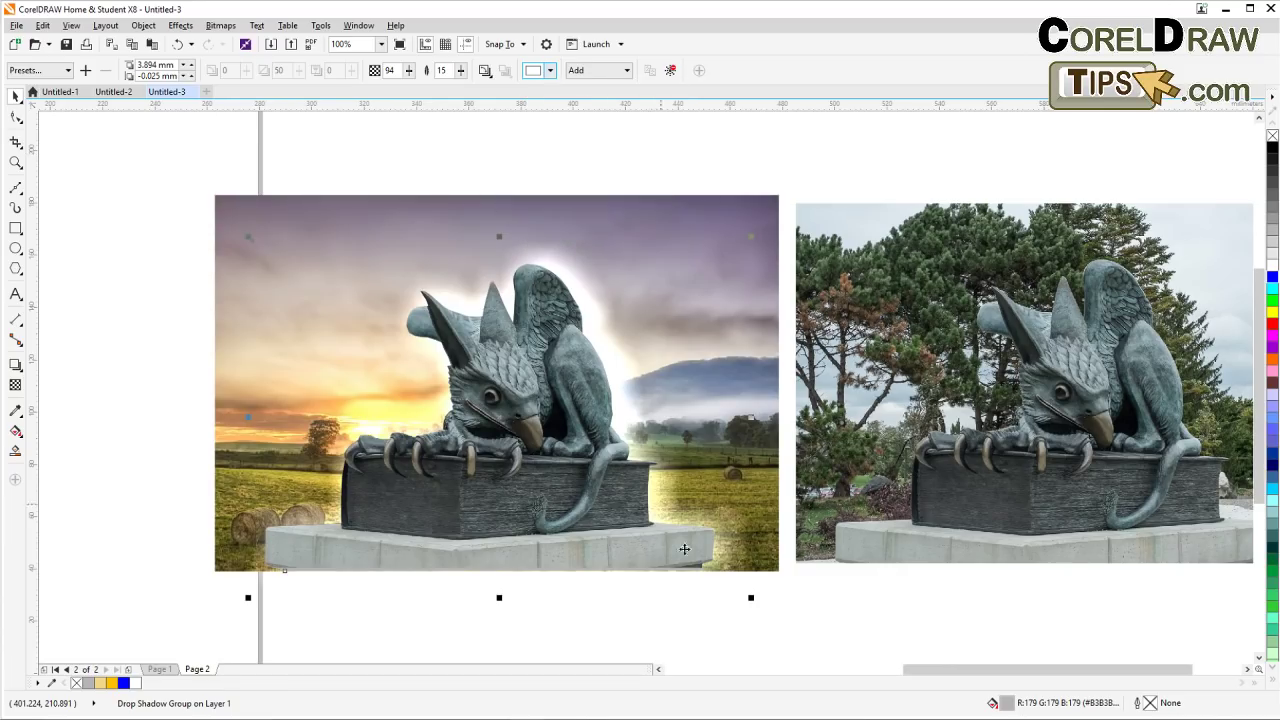
{"action": "left_click", "coordinate": [640, 611]}
{"action": "left_click_drag", "start_coordinate": [802, 620], "coordinate": [623, 537]}
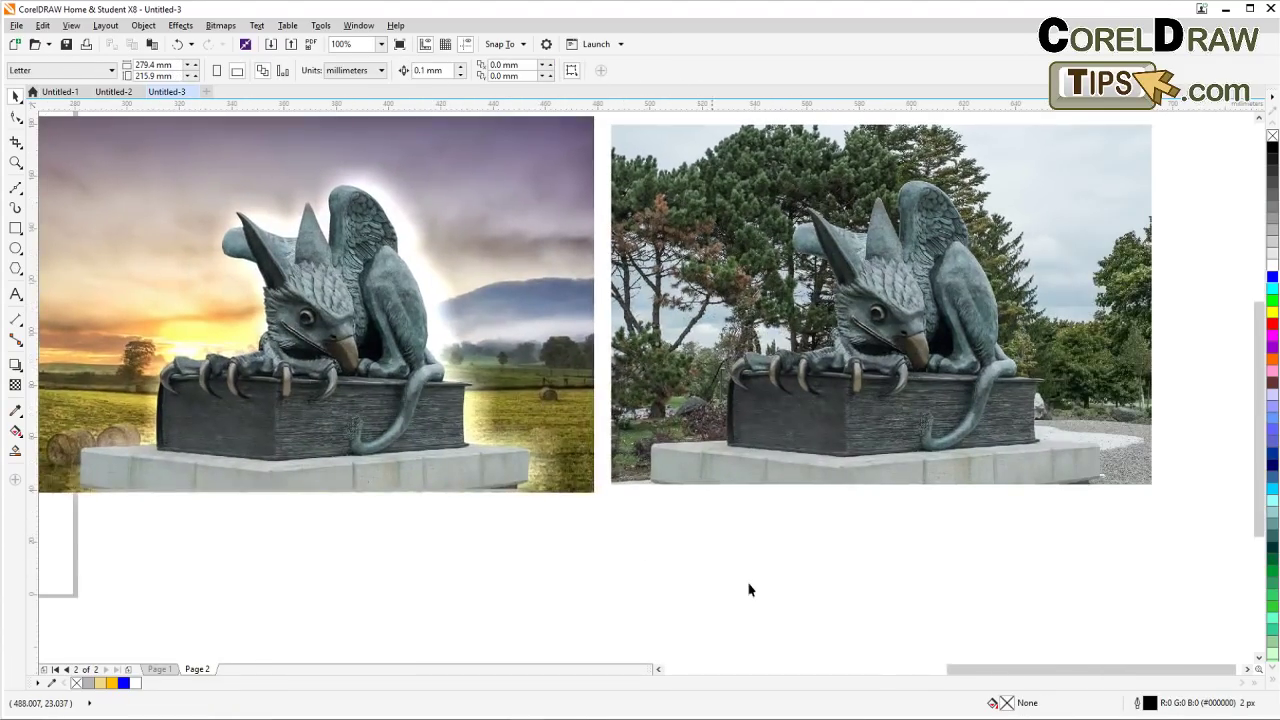
Select the griffin's drop shadow group and break it apart to separate the cut-out from its glow
{"action": "scroll", "coordinate": [748, 583], "scroll_direction": "down", "scroll_amount": 1}
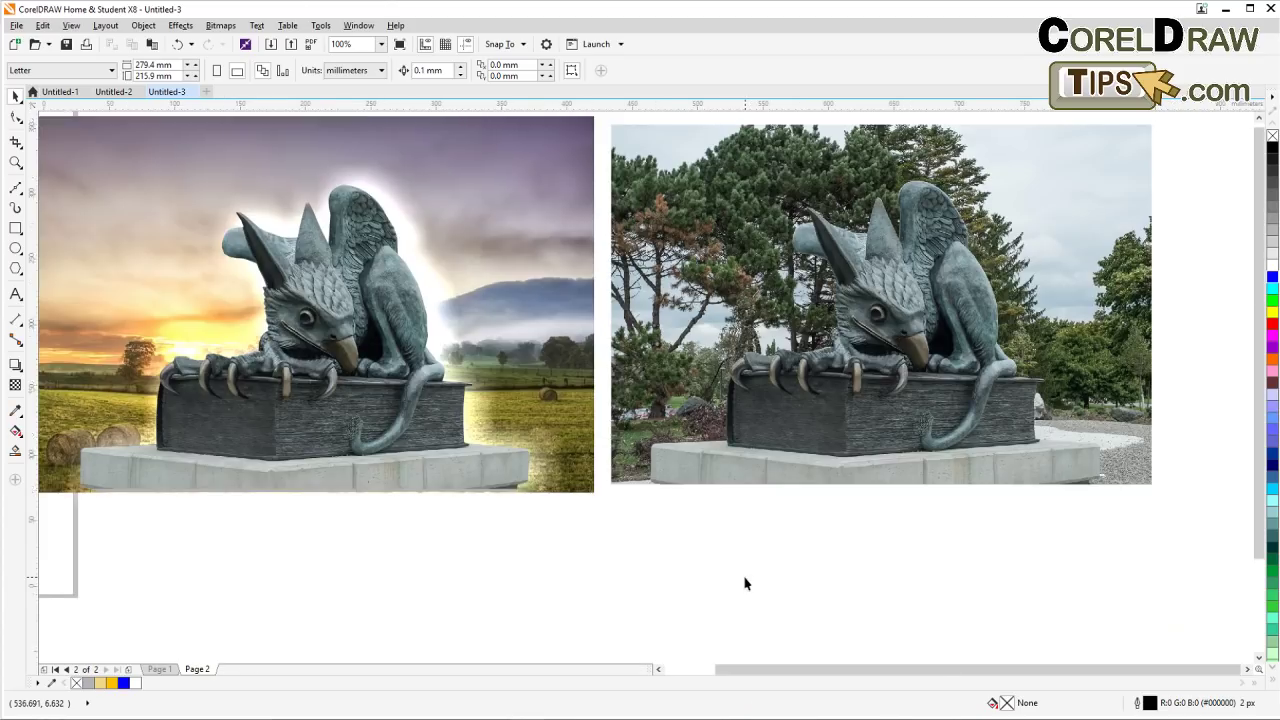
{"action": "scroll", "coordinate": [748, 583], "scroll_direction": "up", "scroll_amount": 1}
{"action": "left_click_drag", "start_coordinate": [748, 583], "coordinate": [806, 620]}
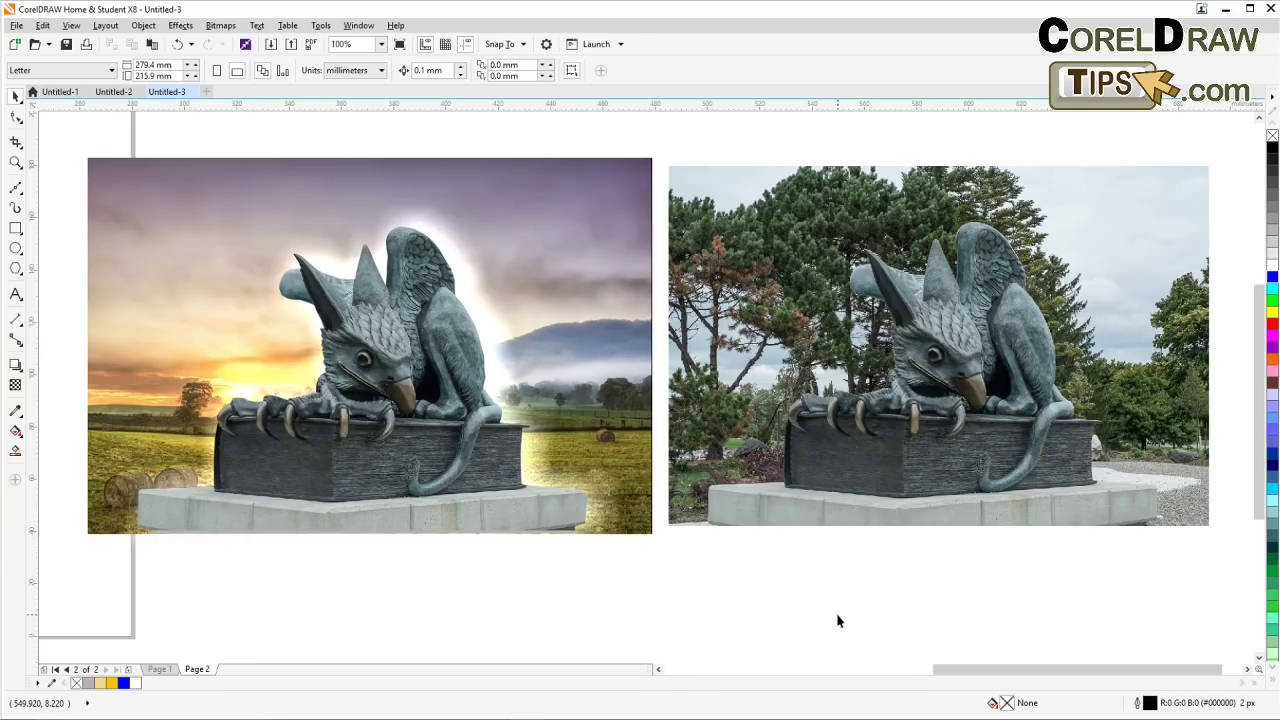
{"action": "scroll", "coordinate": [838, 621], "scroll_direction": "down", "scroll_amount": 1}
{"action": "left_click_drag", "start_coordinate": [837, 614], "coordinate": [617, 490]}
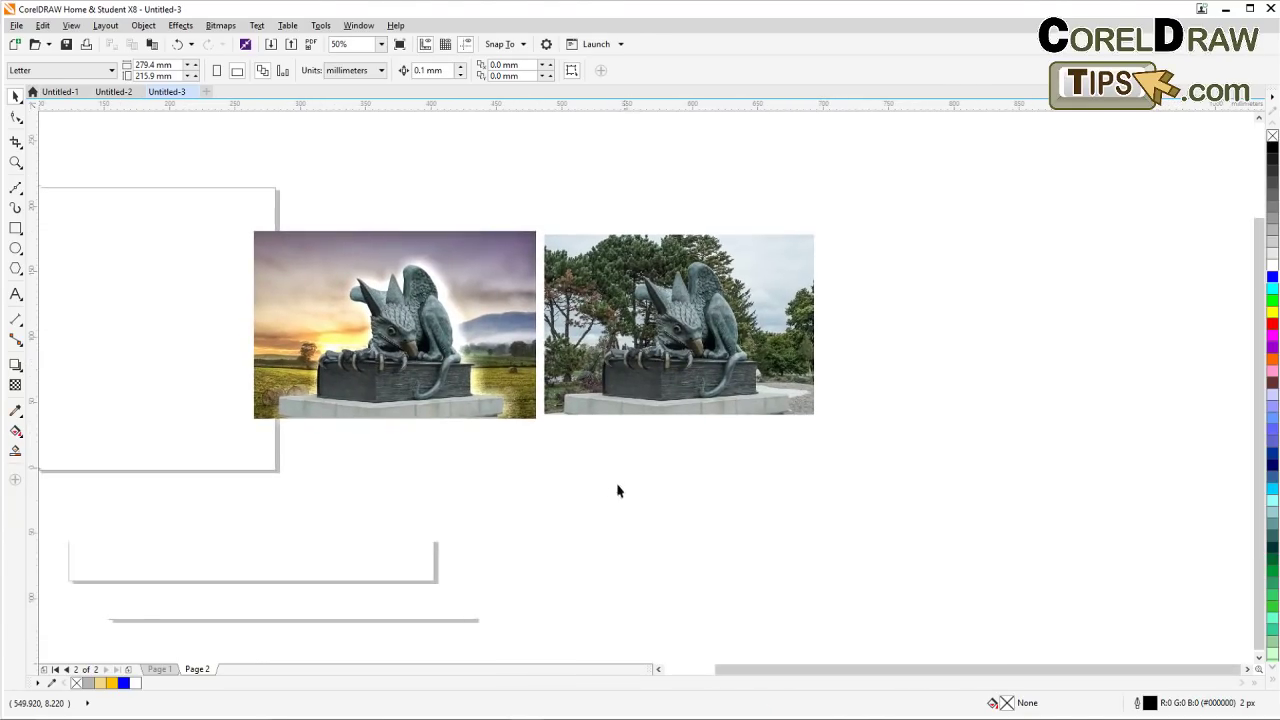
{"action": "left_click", "coordinate": [410, 383]}
{"action": "scroll", "coordinate": [410, 384], "scroll_direction": "up", "scroll_amount": 1}
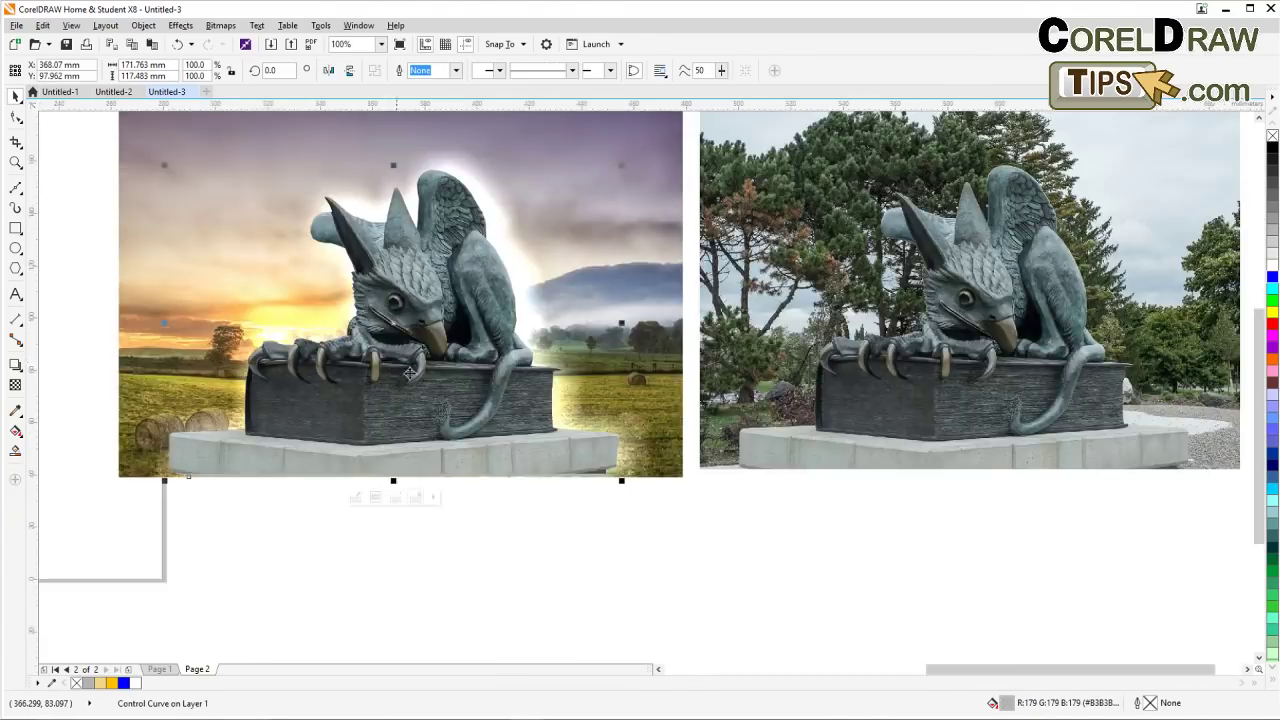
{"action": "scroll", "coordinate": [449, 388], "scroll_direction": "down", "scroll_amount": 1}
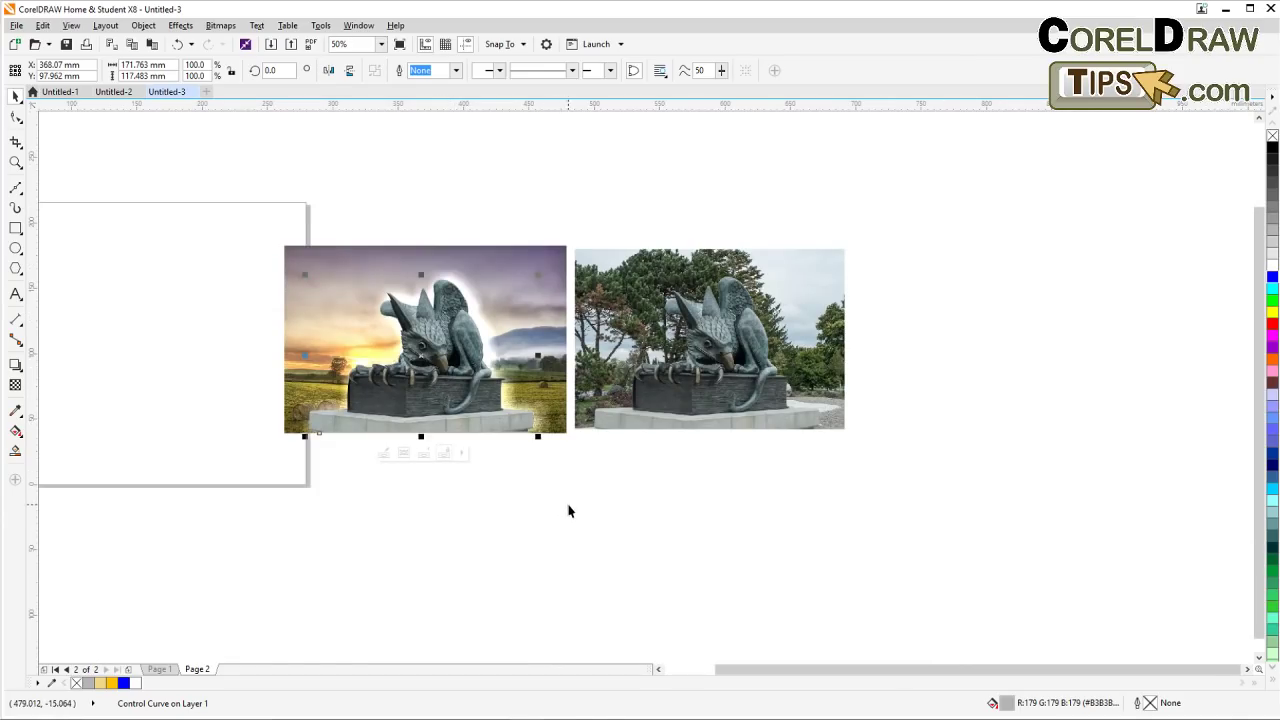
{"action": "key", "text": "ctrl+k"}
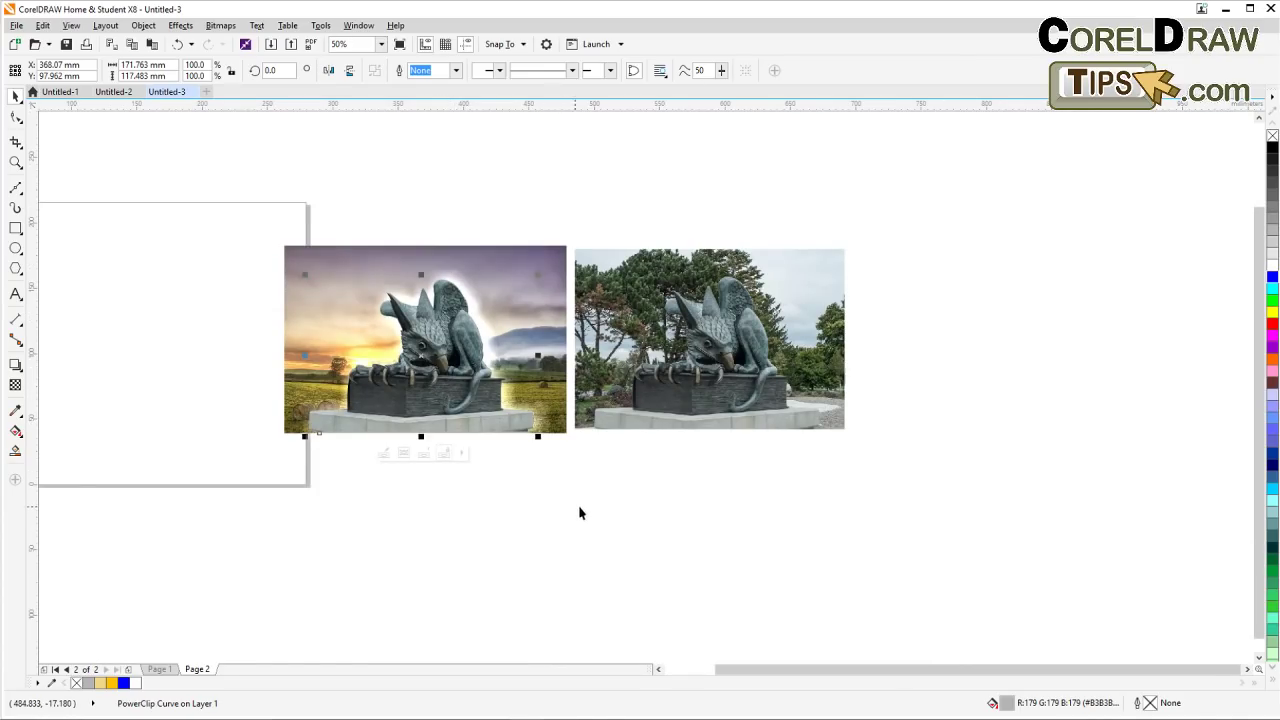
Move the separated griffin cut-out off the sunset landscape into the empty space beyond the original photo
{"action": "left_click_drag", "start_coordinate": [466, 398], "coordinate": [1085, 412]}
{"action": "scroll", "coordinate": [1118, 403], "scroll_direction": "up", "scroll_amount": 2}
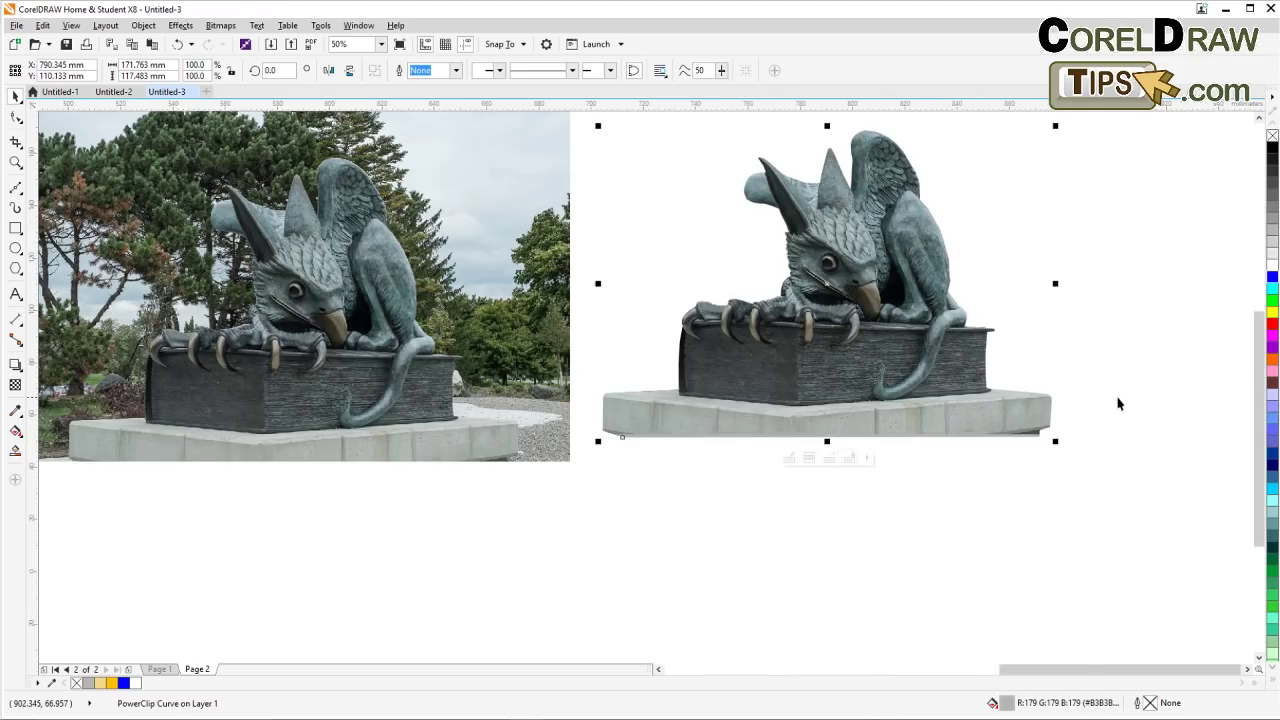
{"action": "scroll", "coordinate": [1106, 406], "scroll_direction": "up", "scroll_amount": 1}
{"action": "scroll", "coordinate": [1106, 406], "scroll_direction": "down", "scroll_amount": 1}
{"action": "left_click_drag", "start_coordinate": [1105, 407], "coordinate": [894, 497]}
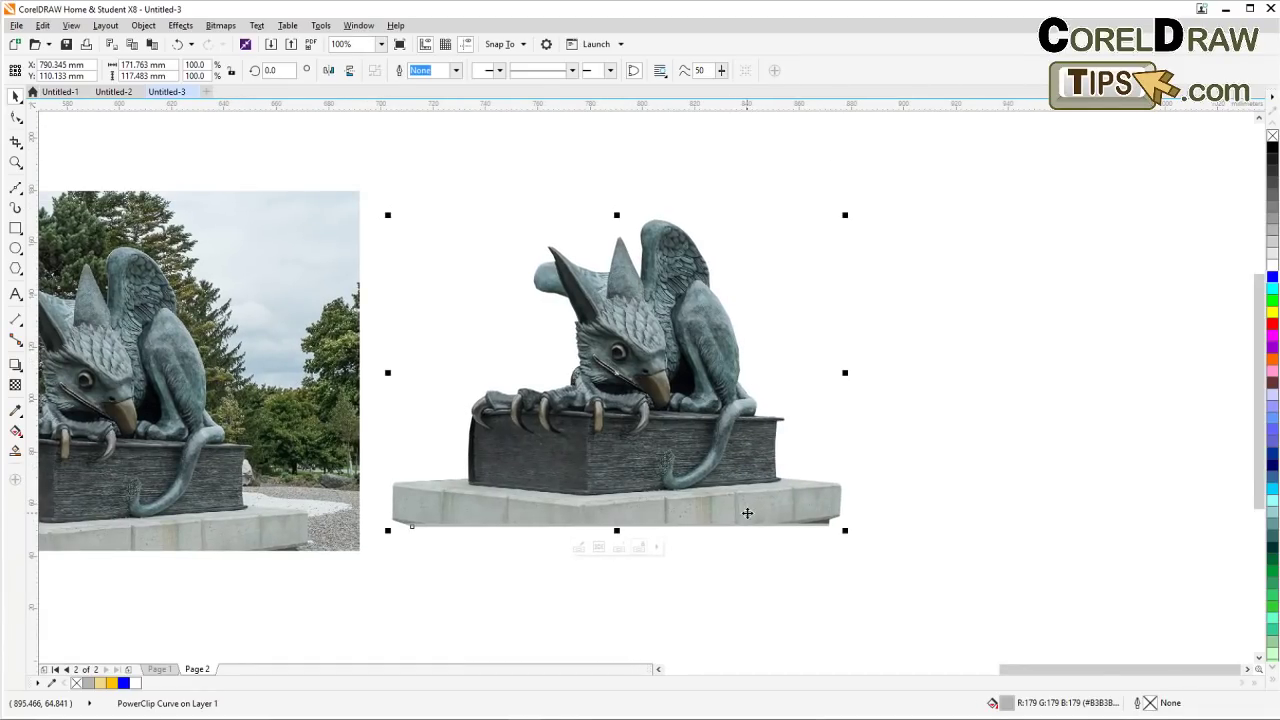
{"action": "left_click_drag", "start_coordinate": [747, 513], "coordinate": [789, 453]}
{"action": "left_click_drag", "start_coordinate": [747, 530], "coordinate": [664, 435]}
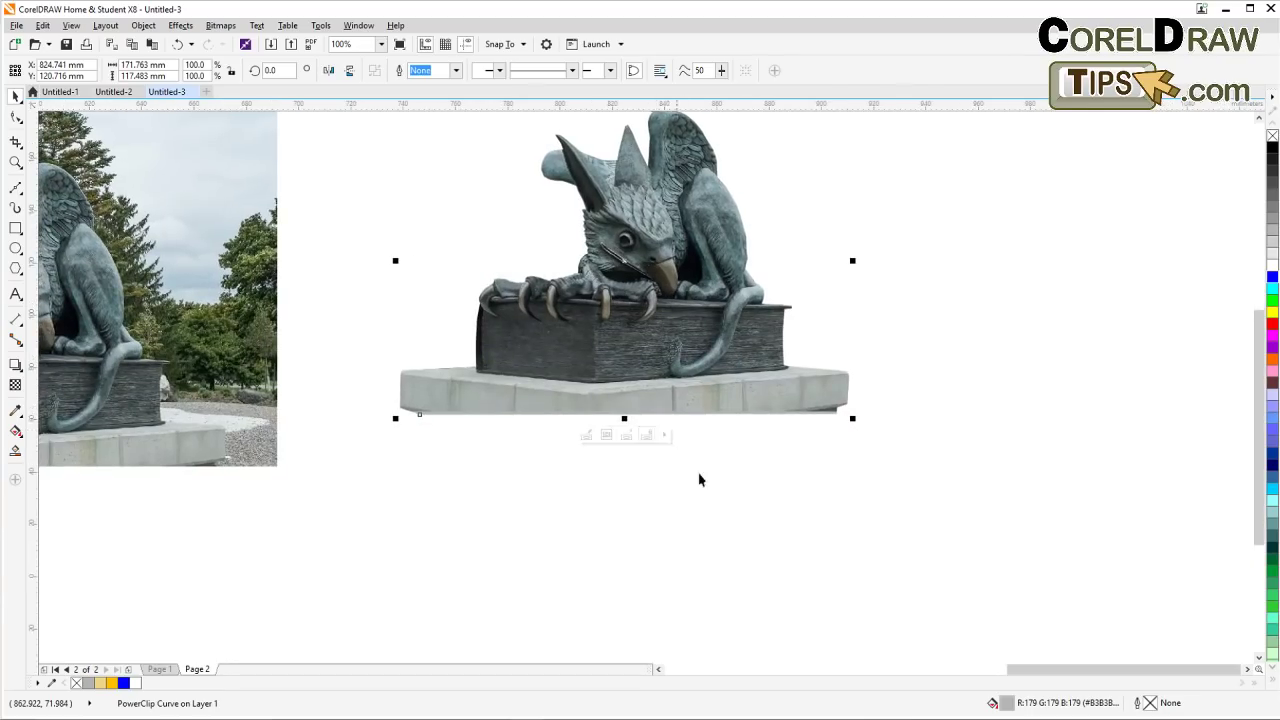
Delete the nodes around both ends of the stone slab from the griffin's PowerClip curve
{"action": "left_click", "coordinate": [16, 118]}
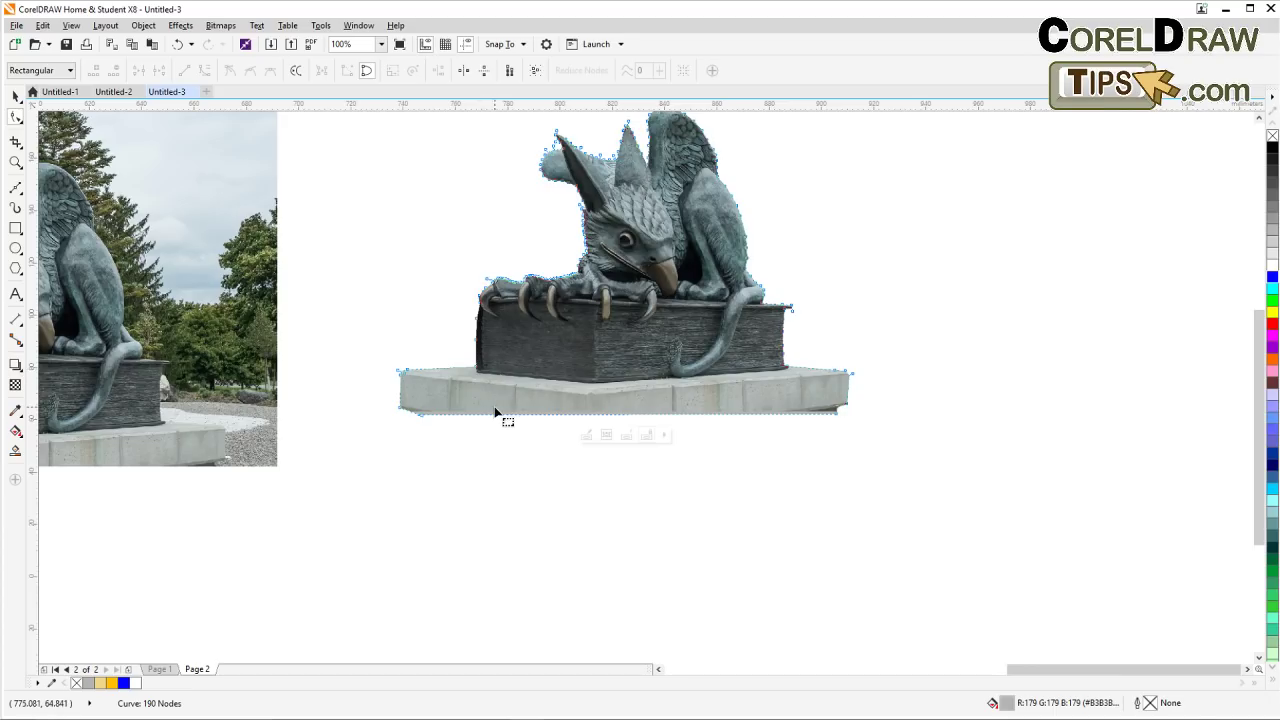
{"action": "scroll", "coordinate": [494, 410], "scroll_direction": "up", "scroll_amount": 2}
{"action": "left_click_drag", "start_coordinate": [272, 278], "coordinate": [377, 466]}
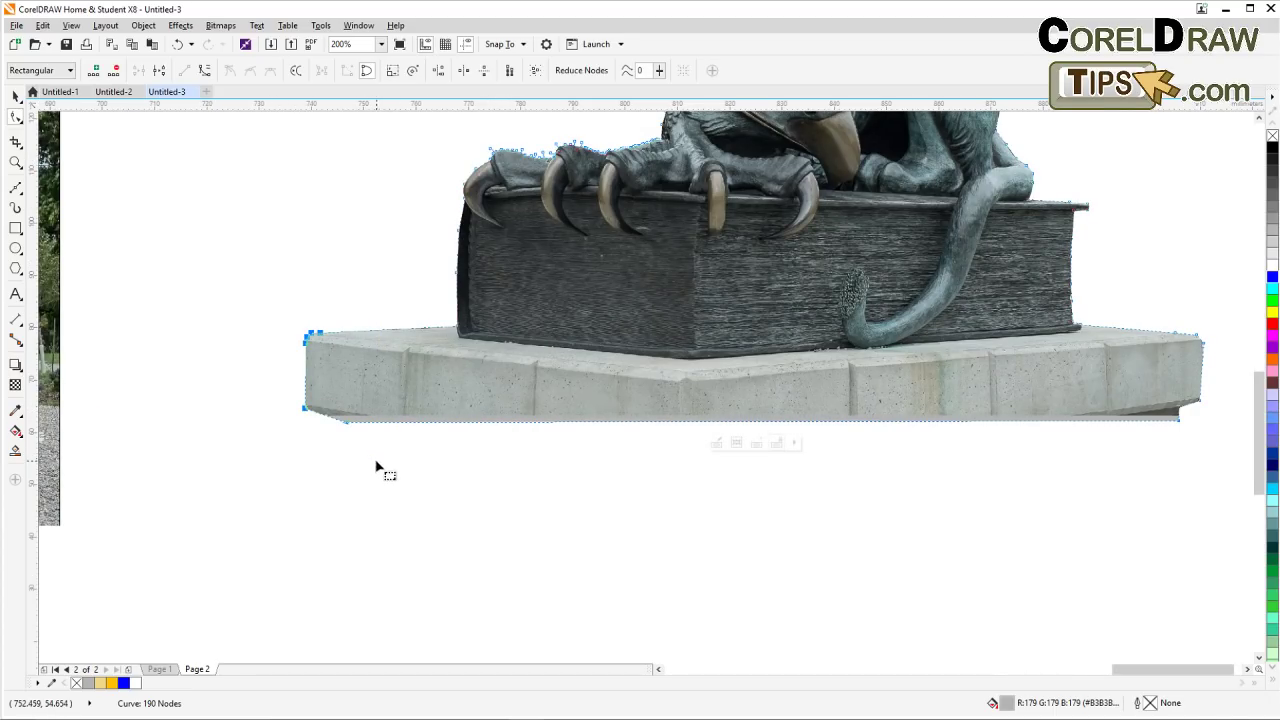
{"action": "left_click", "coordinate": [263, 285]}
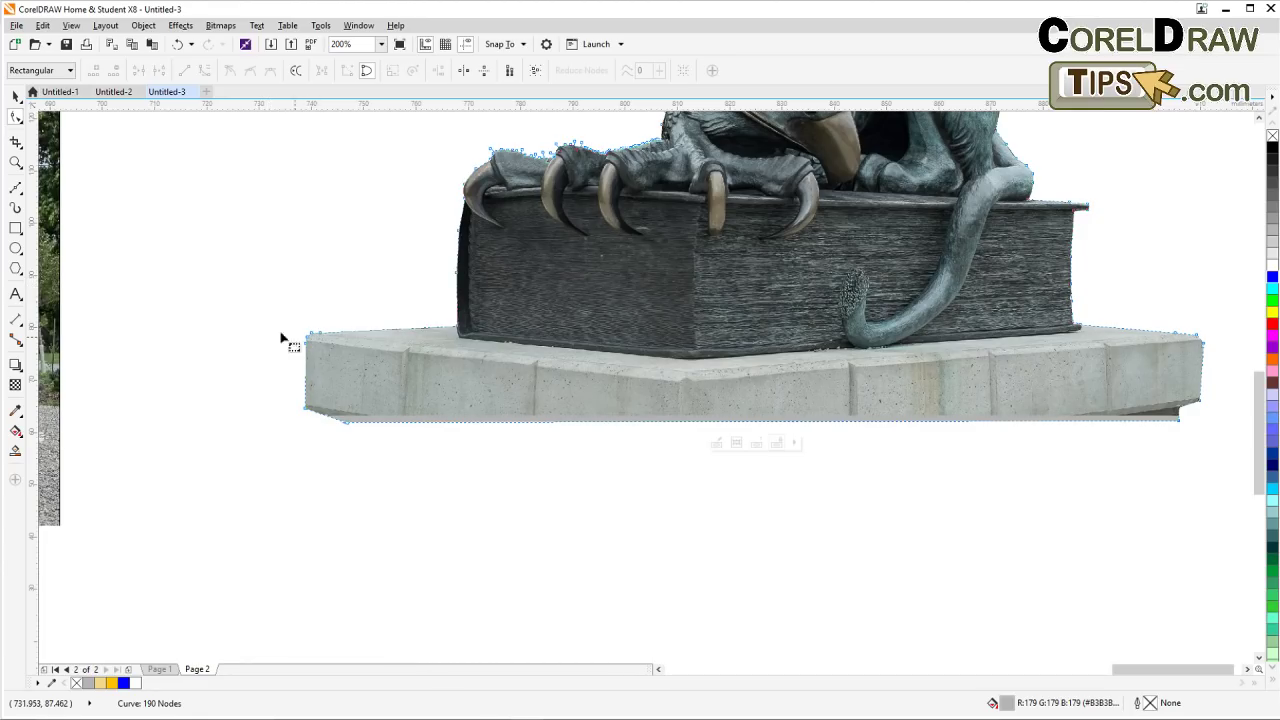
{"action": "left_click_drag", "start_coordinate": [265, 276], "coordinate": [432, 487]}
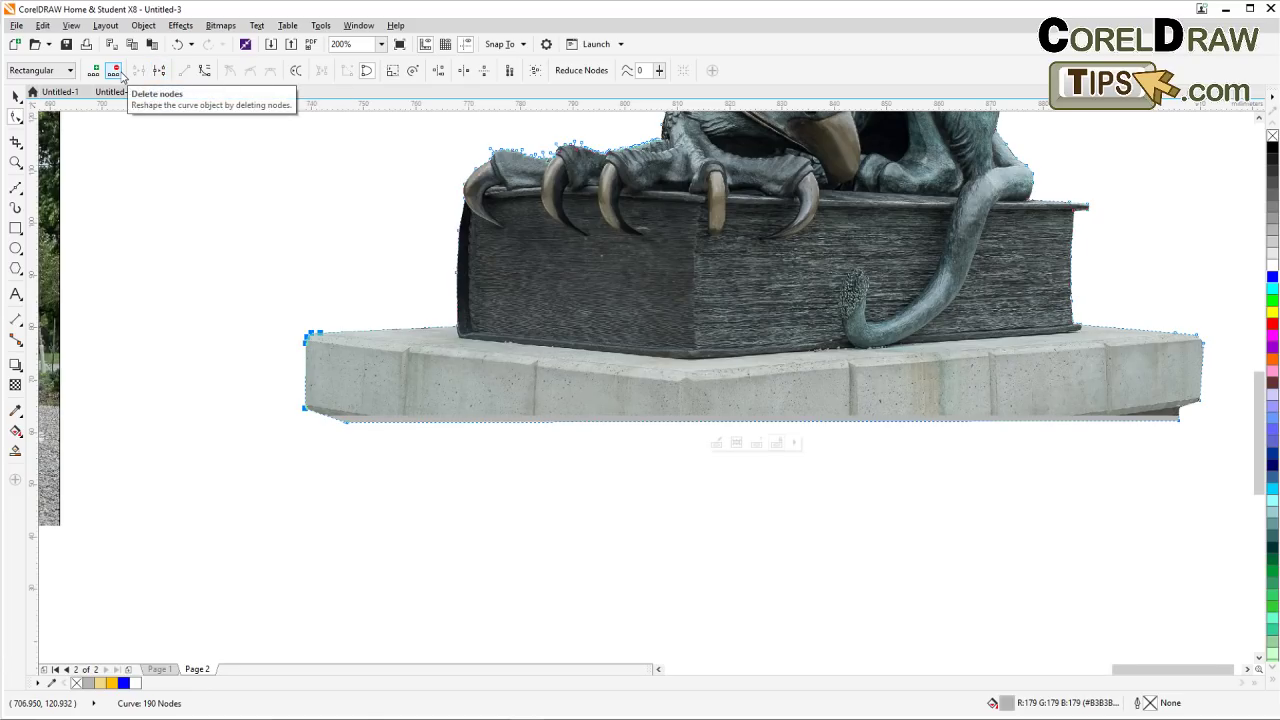
{"action": "left_click", "coordinate": [120, 76]}
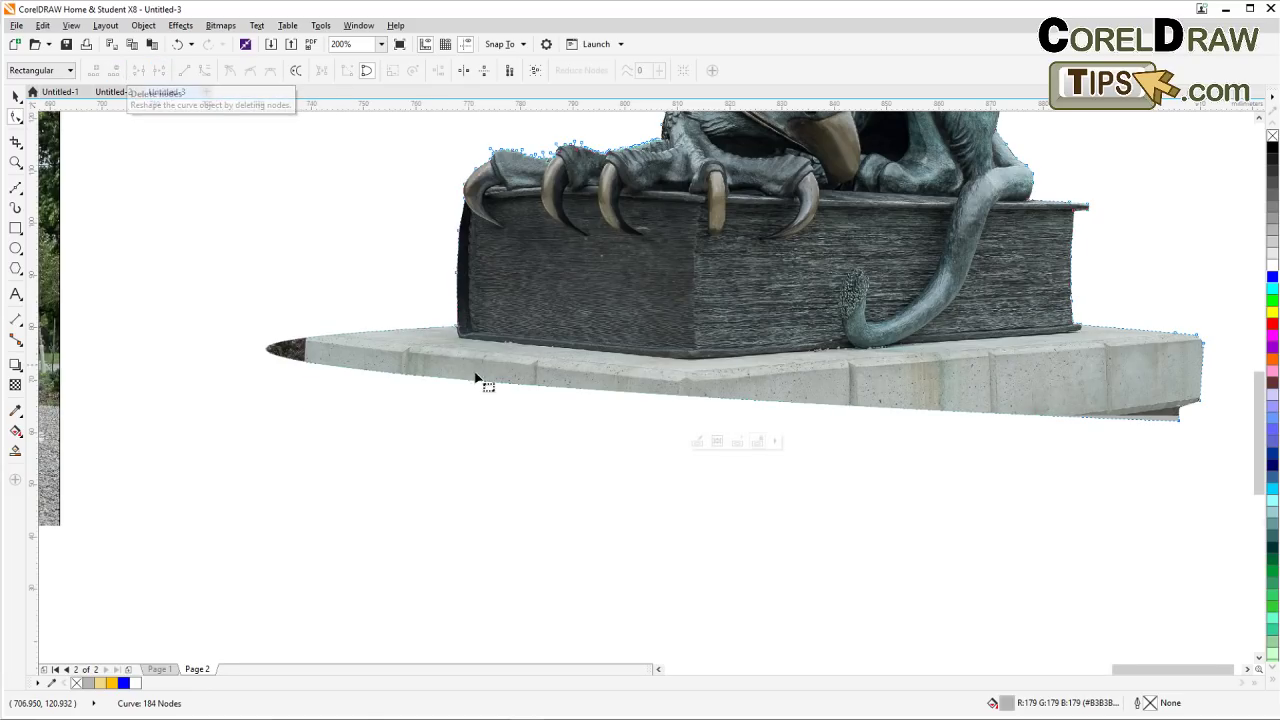
{"action": "left_click_drag", "start_coordinate": [1122, 287], "coordinate": [1216, 470]}
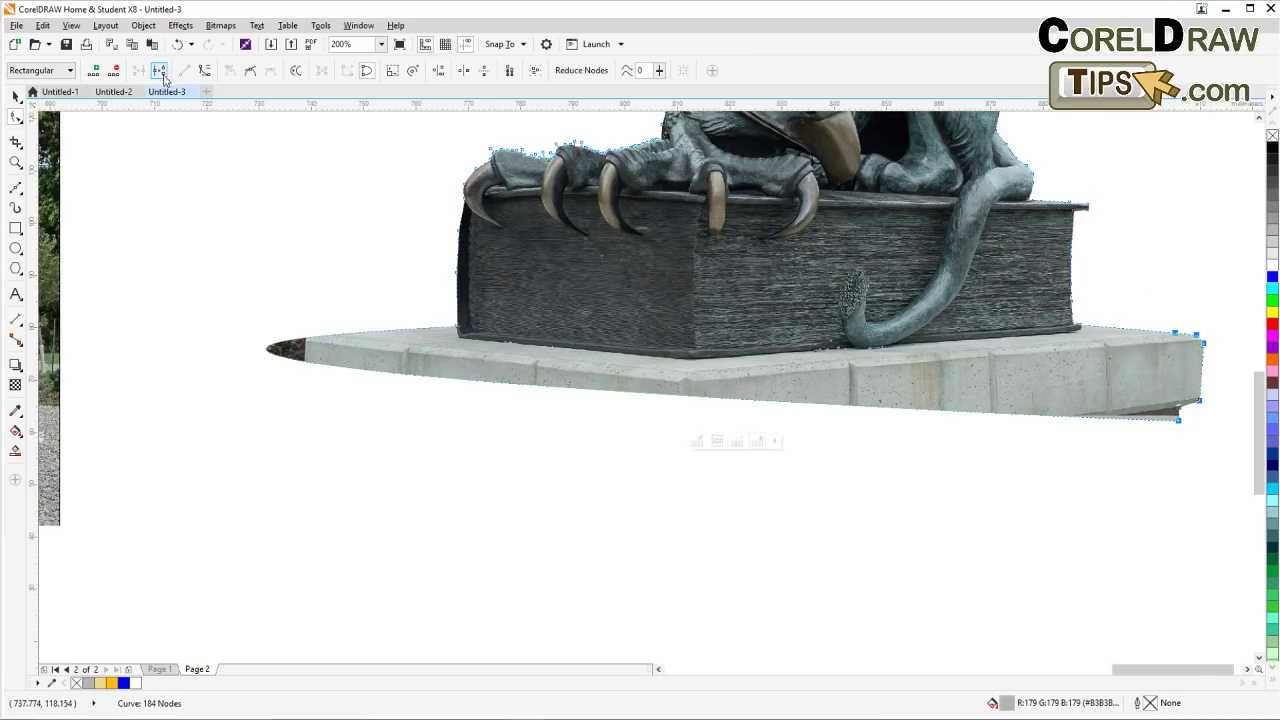
{"action": "left_click", "coordinate": [115, 71]}
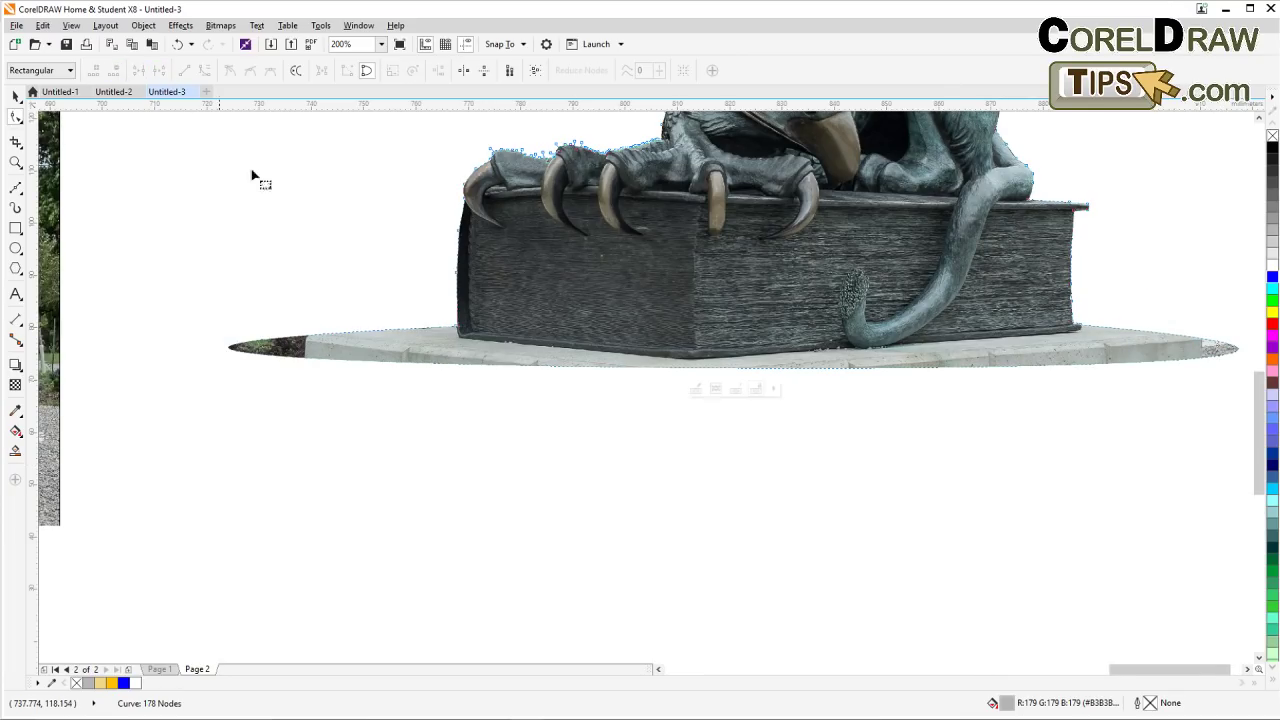
Convert the cut-out's lower segment to a straight line and add three nodes fitted to the book's bottom corners
{"action": "left_click", "coordinate": [372, 363]}
{"action": "left_click", "coordinate": [187, 75]}
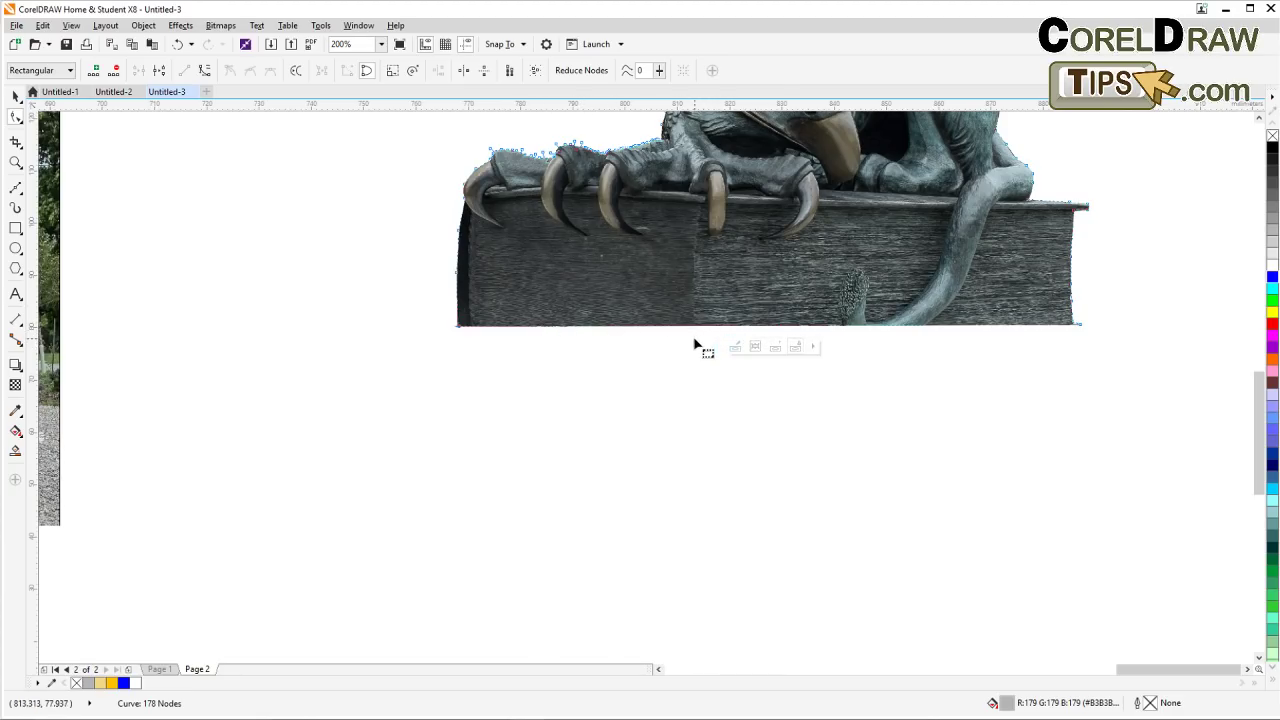
{"action": "double_click", "coordinate": [620, 327]}
{"action": "left_click_drag", "start_coordinate": [621, 331], "coordinate": [465, 343]}
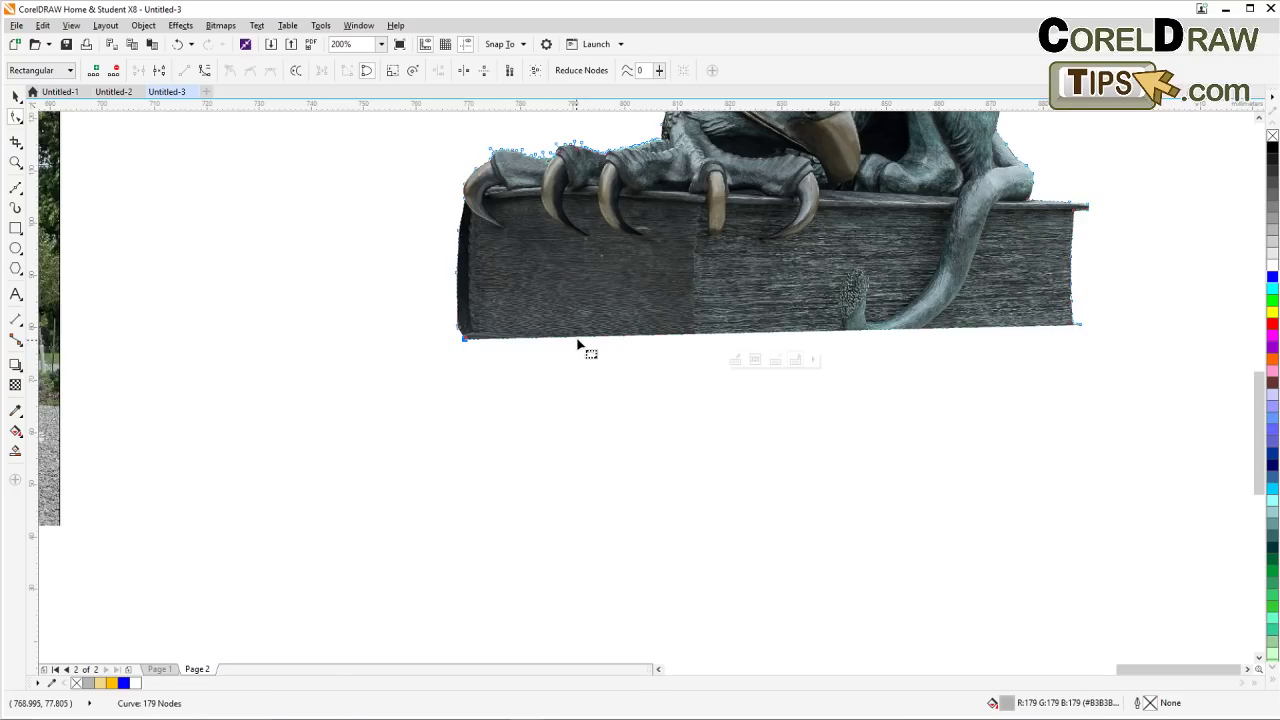
{"action": "double_click", "coordinate": [579, 337]}
{"action": "left_click_drag", "start_coordinate": [579, 337], "coordinate": [690, 358]}
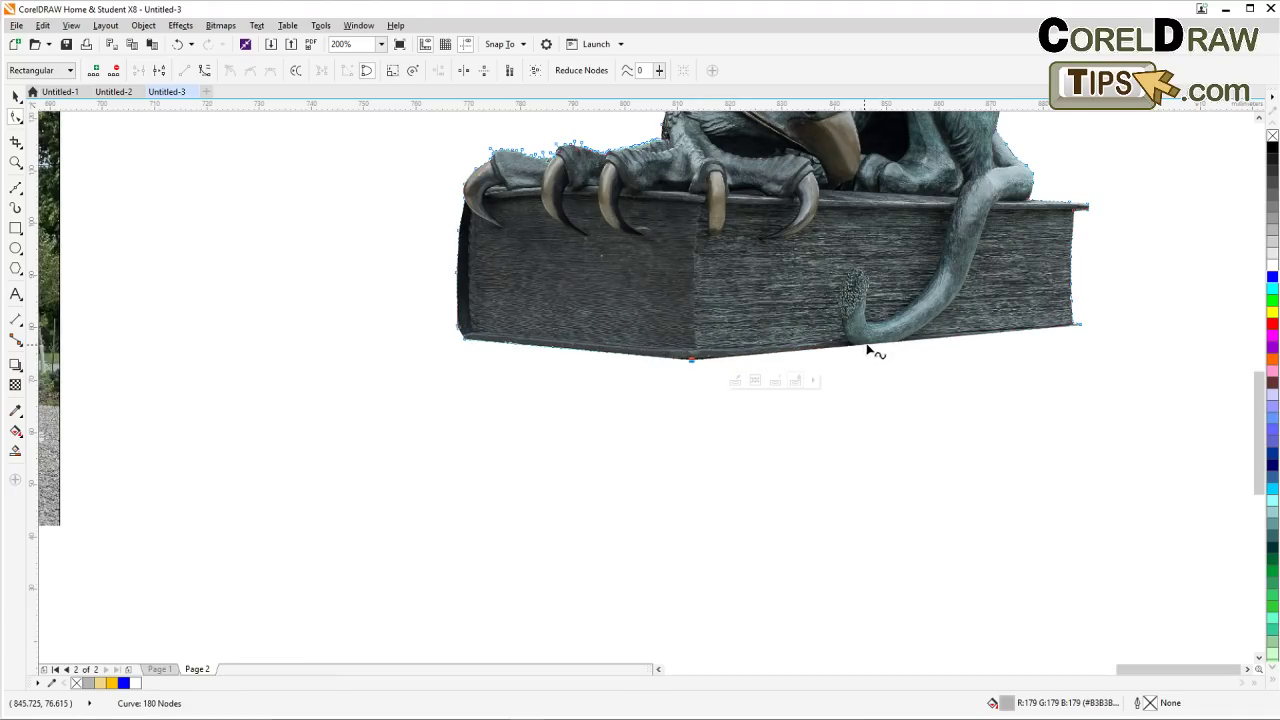
{"action": "double_click", "coordinate": [1066, 326]}
{"action": "left_click_drag", "start_coordinate": [1066, 326], "coordinate": [1080, 335]}
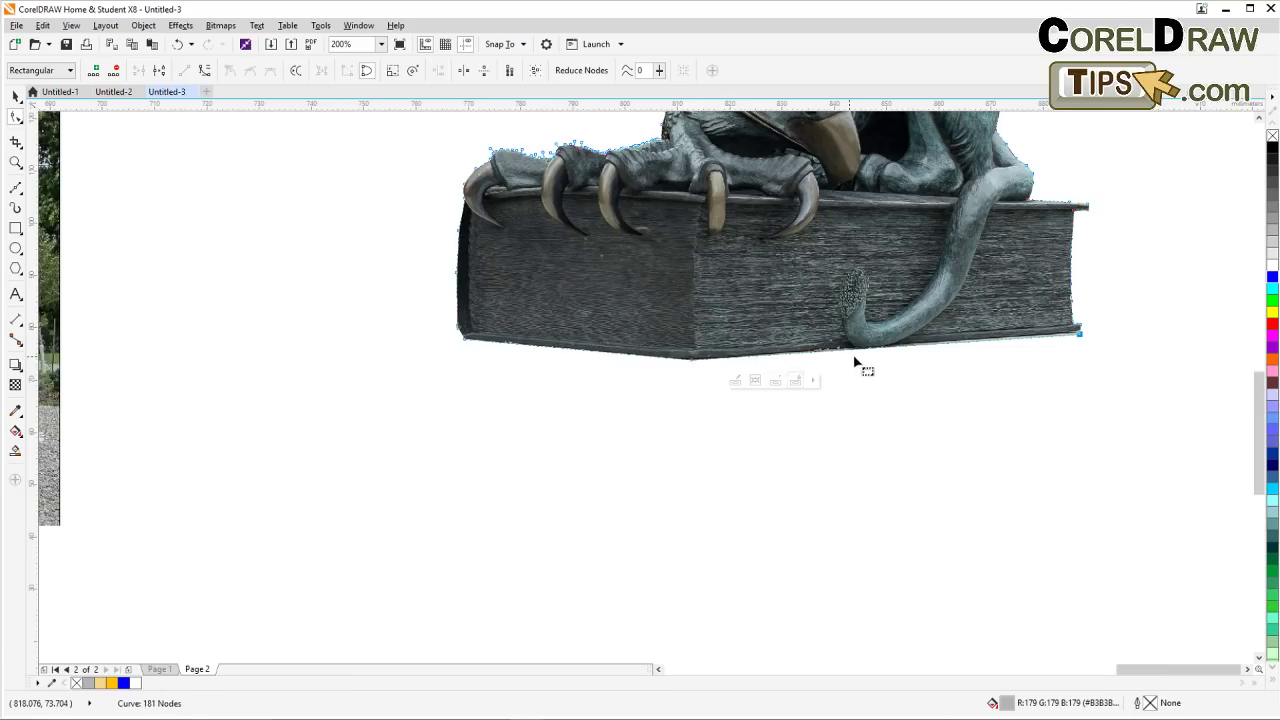
{"action": "scroll", "coordinate": [940, 350], "scroll_direction": "up", "scroll_amount": 2}
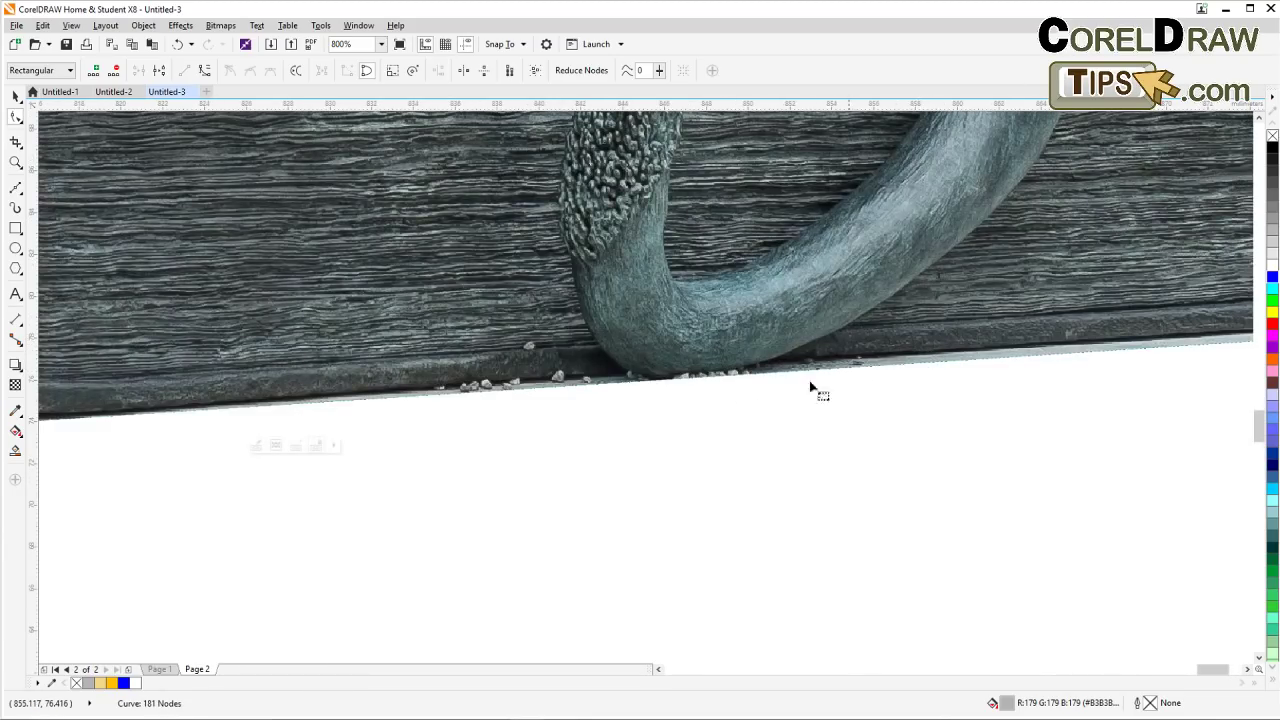
{"action": "scroll", "coordinate": [697, 397], "scroll_direction": "down", "scroll_amount": 2}
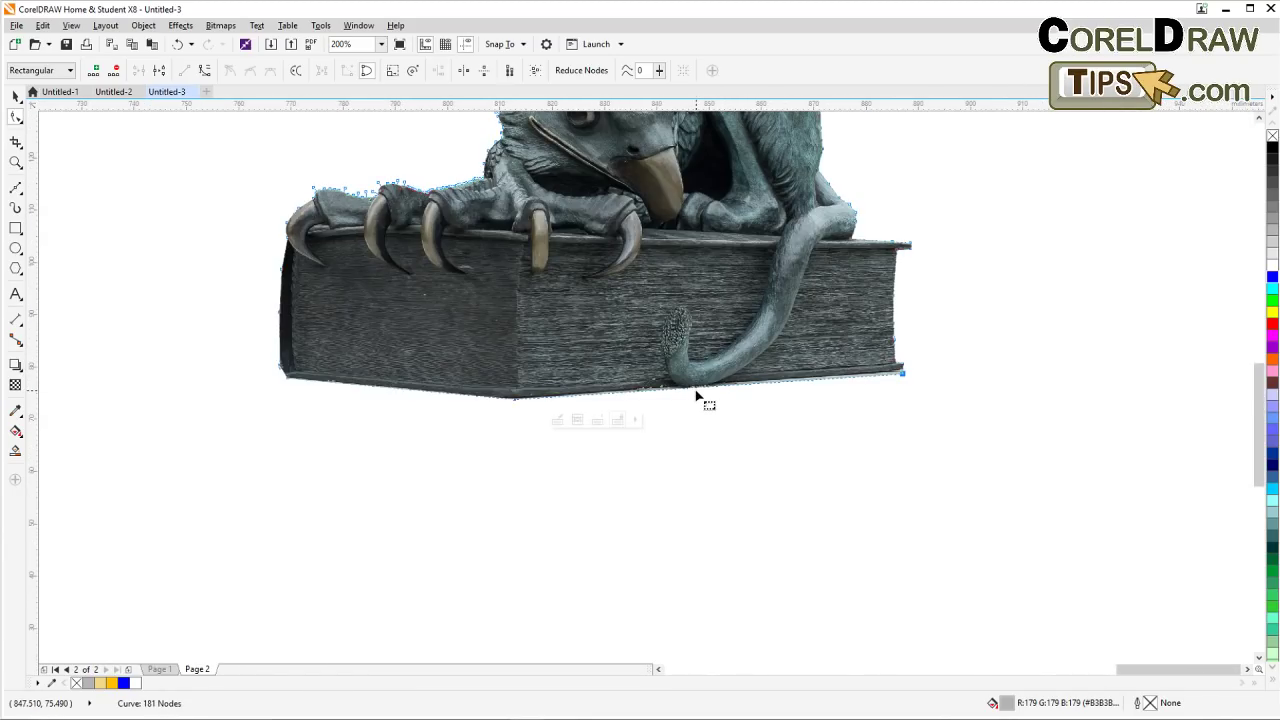
Leave node editing and select the whole griffin-on-book cut-out as an object
{"action": "left_click", "coordinate": [16, 96]}
{"action": "scroll", "coordinate": [191, 217], "scroll_direction": "down", "scroll_amount": 1}
{"action": "left_click_drag", "start_coordinate": [191, 217], "coordinate": [367, 443]}
{"action": "left_click_drag", "start_coordinate": [686, 394], "coordinate": [677, 337]}
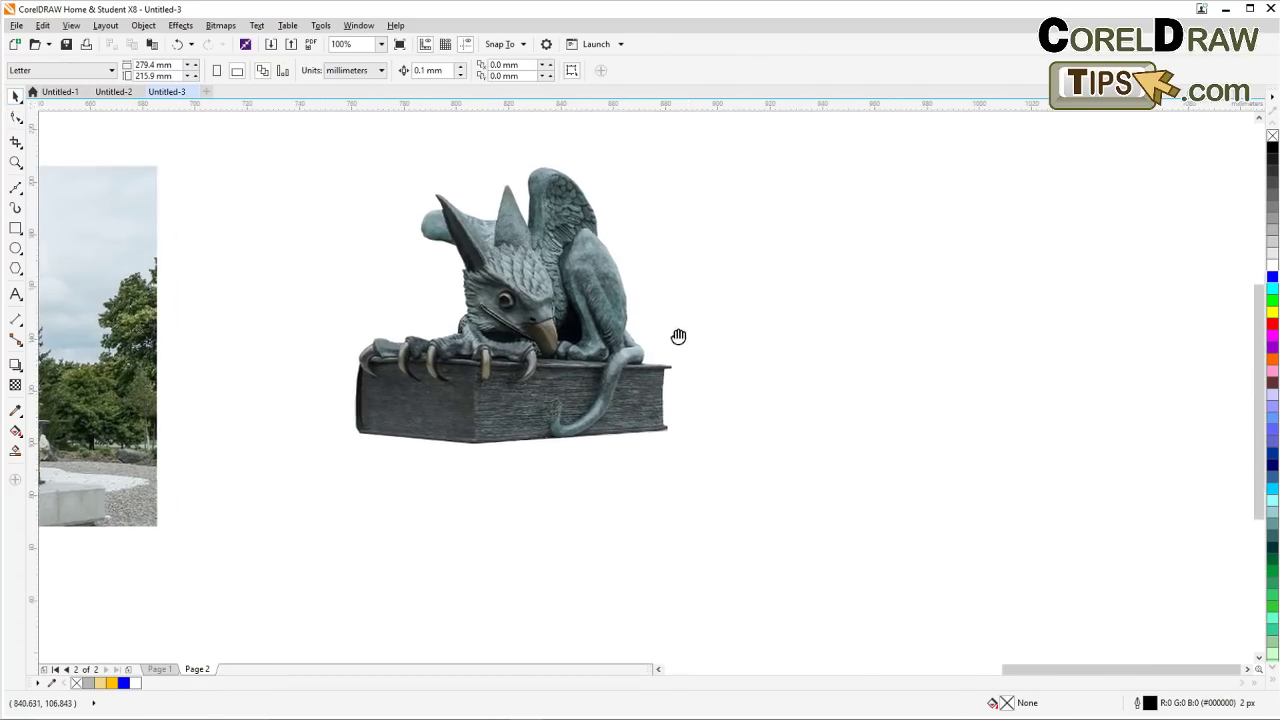
{"action": "left_click", "coordinate": [521, 327]}
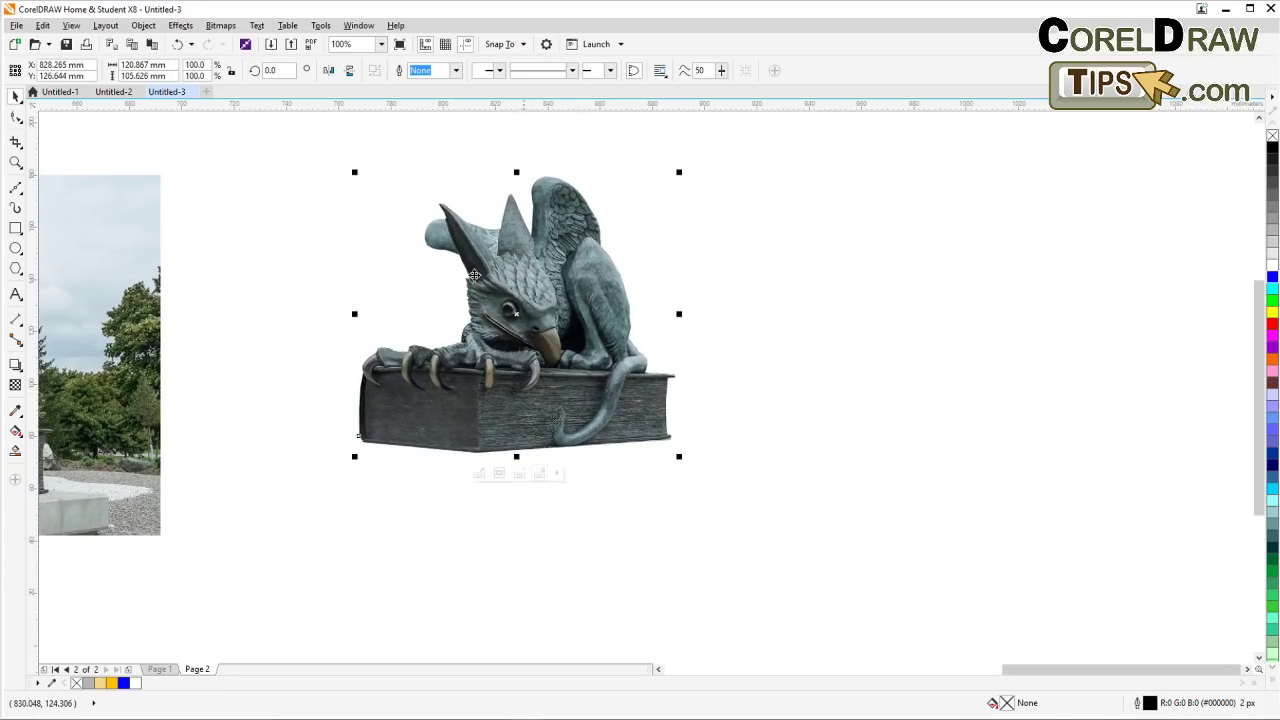
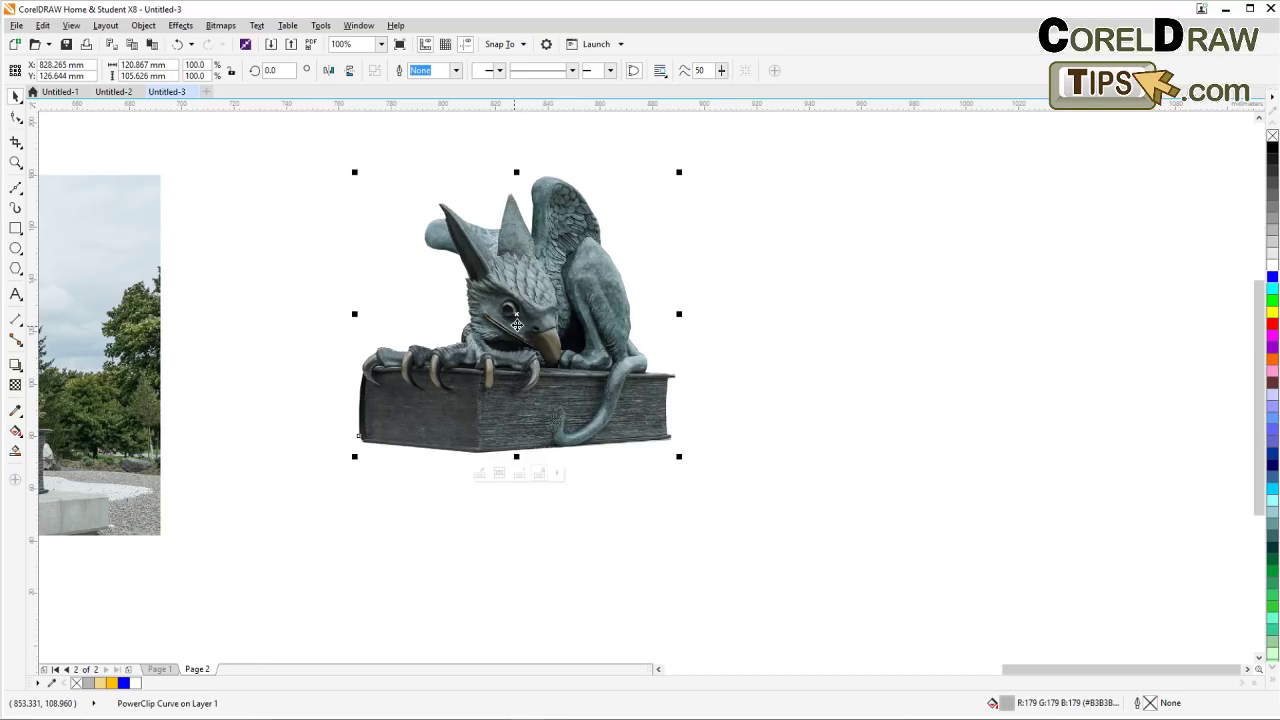
Try placing a duplicate of the griffin slightly offset from the original, and undo the copy
{"action": "left_click_drag", "start_coordinate": [517, 325], "coordinate": [569, 359]}
{"action": "right_click", "coordinate": [569, 359]}
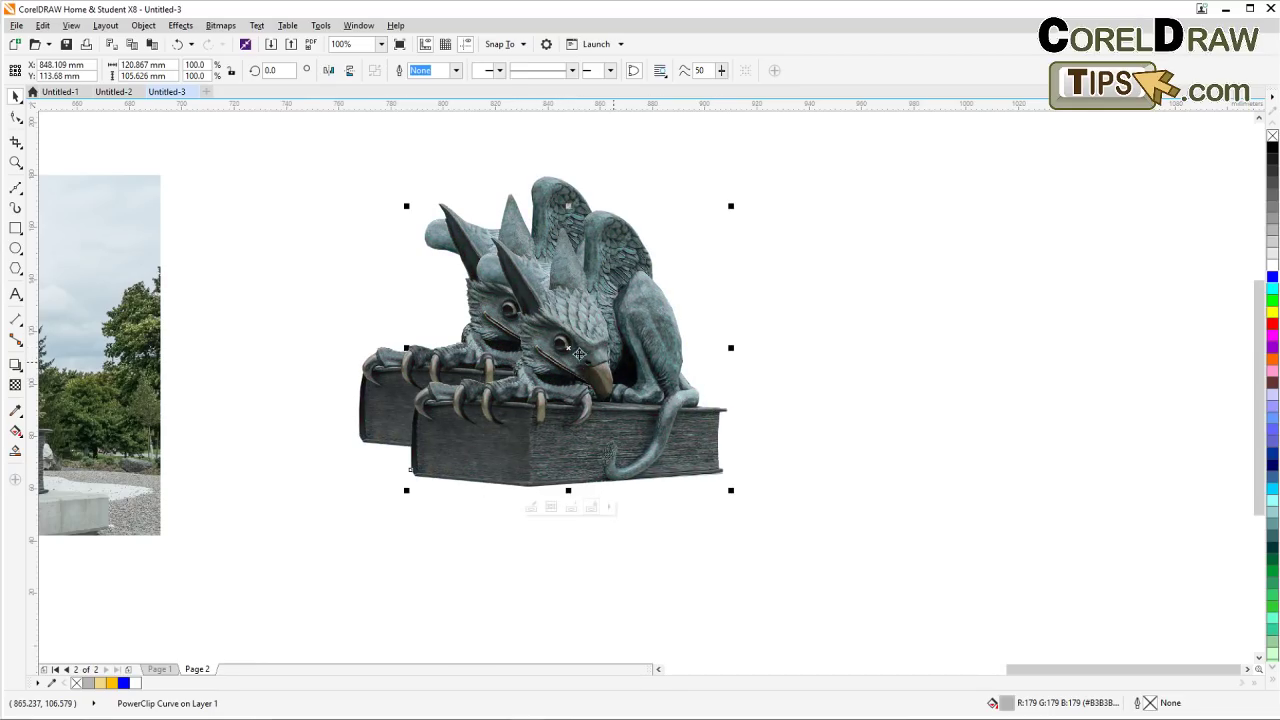
{"action": "left_click", "coordinate": [177, 44]}
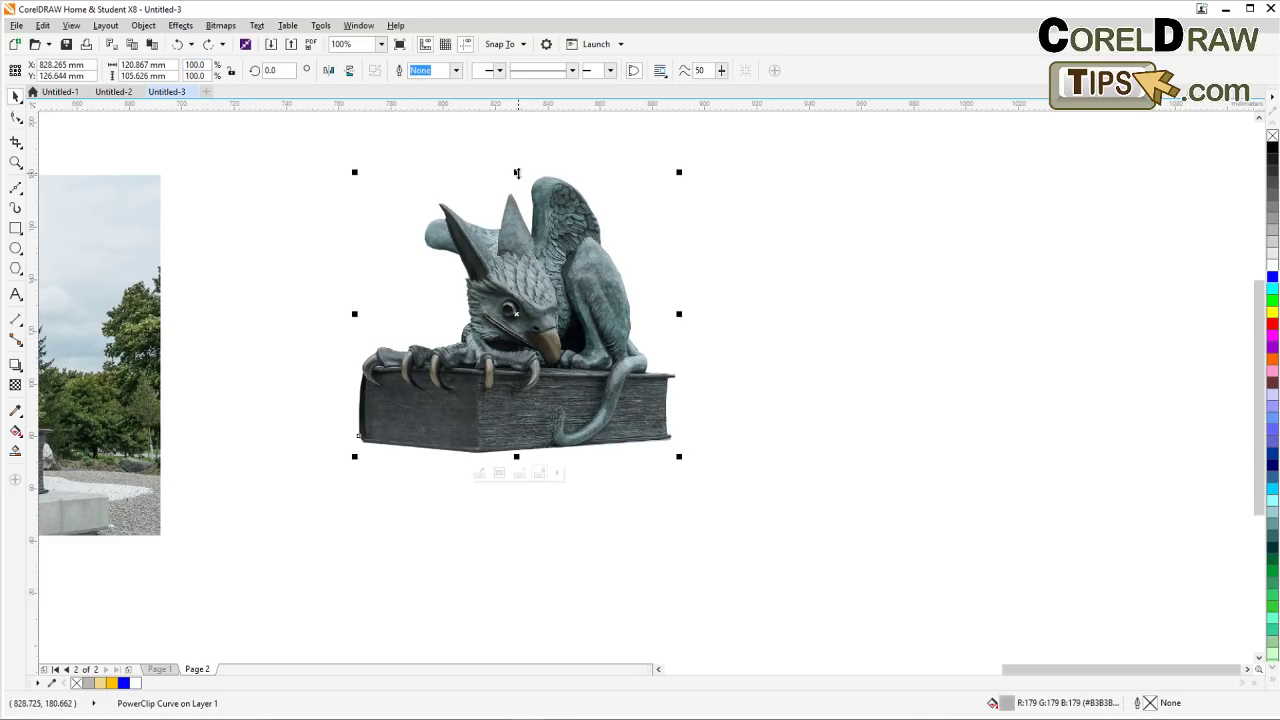
Create a vertically mirrored copy directly below the griffin, squash it to about 79.7 mm tall, and deselect it
{"action": "left_click_drag", "start_coordinate": [516, 172], "coordinate": [580, 657]}
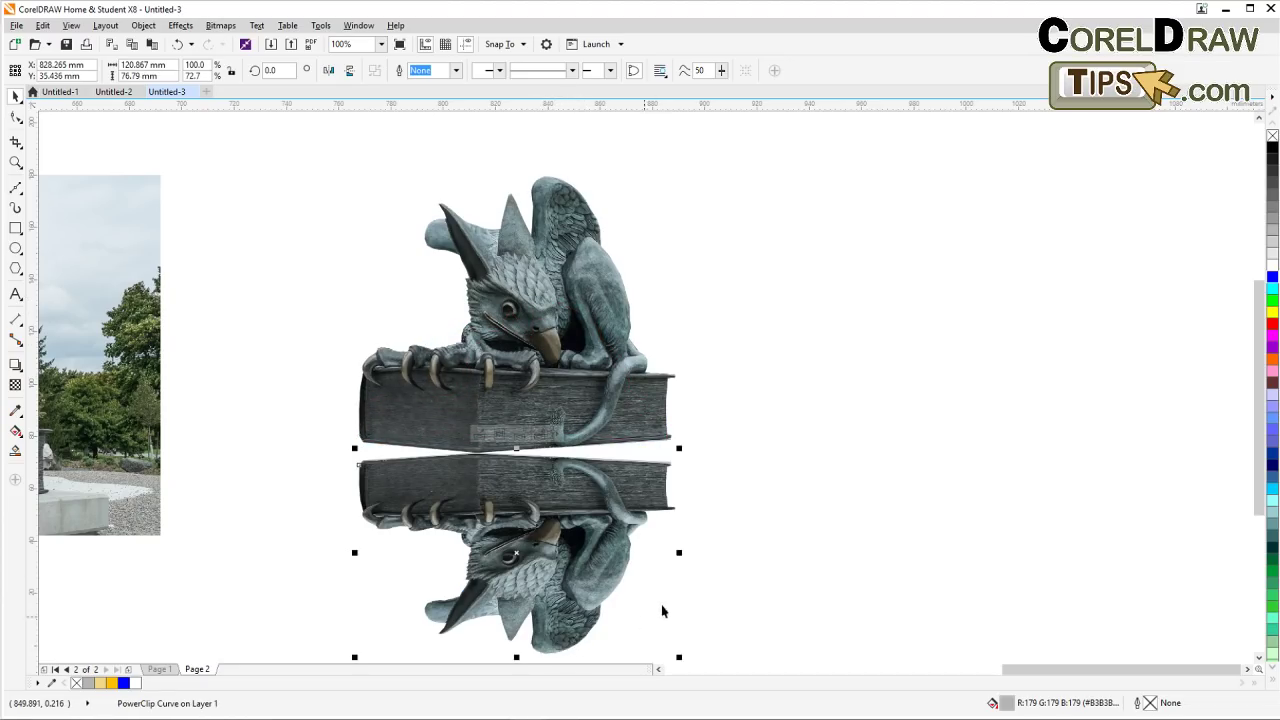
{"action": "left_click_drag", "start_coordinate": [737, 571], "coordinate": [713, 451]}
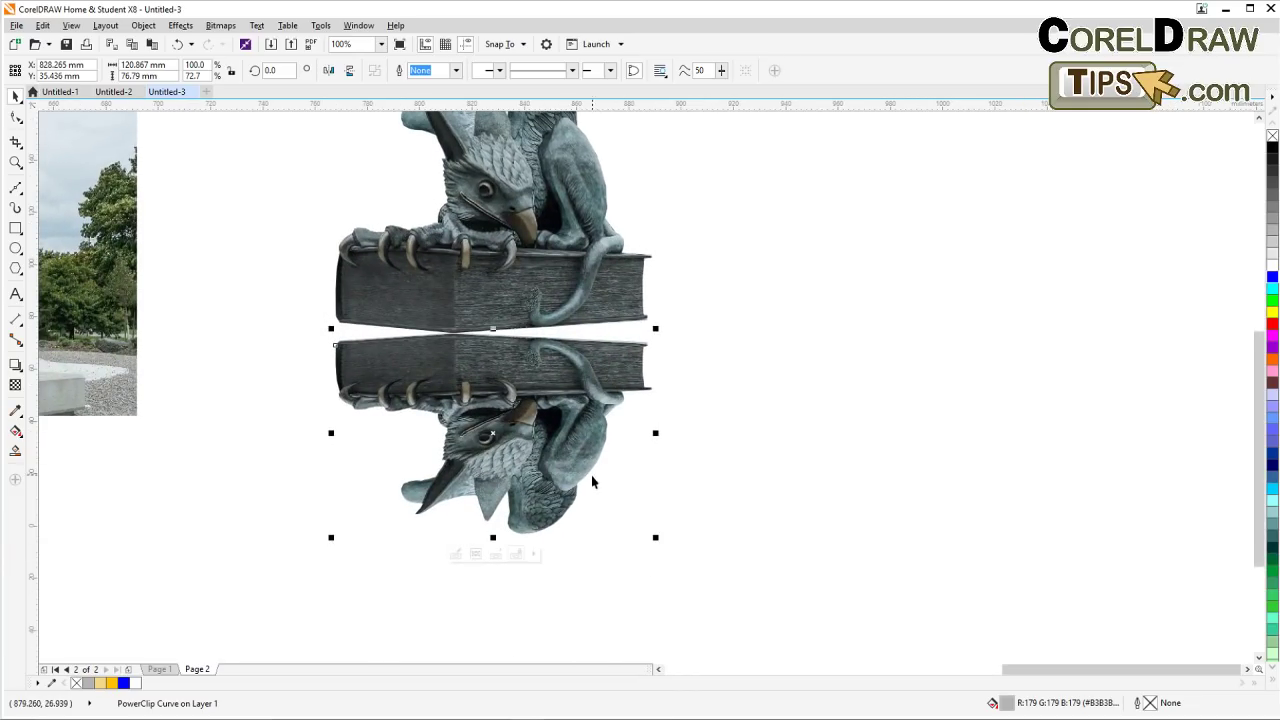
{"action": "left_click_drag", "start_coordinate": [494, 538], "coordinate": [512, 545]}
{"action": "left_click", "coordinate": [743, 494]}
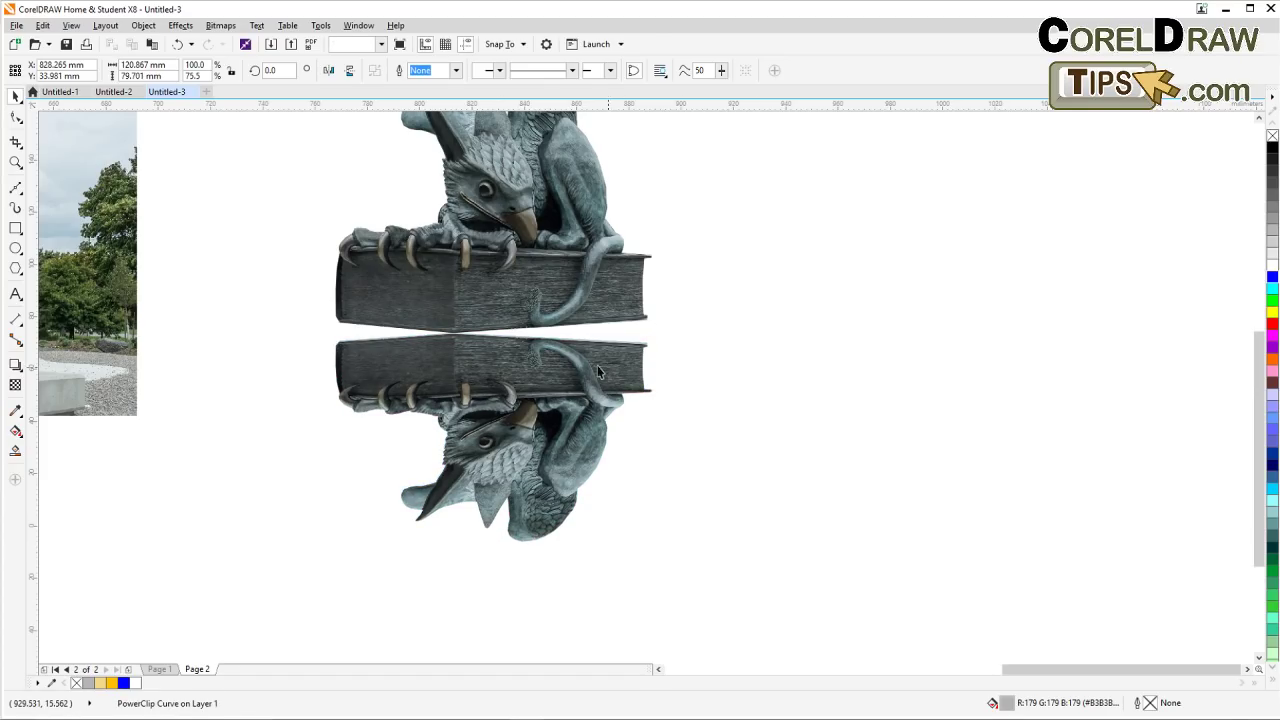
Move the mirrored copy up until its book base meets the original's, and send it to the back of the page
{"action": "left_click", "coordinate": [521, 379]}
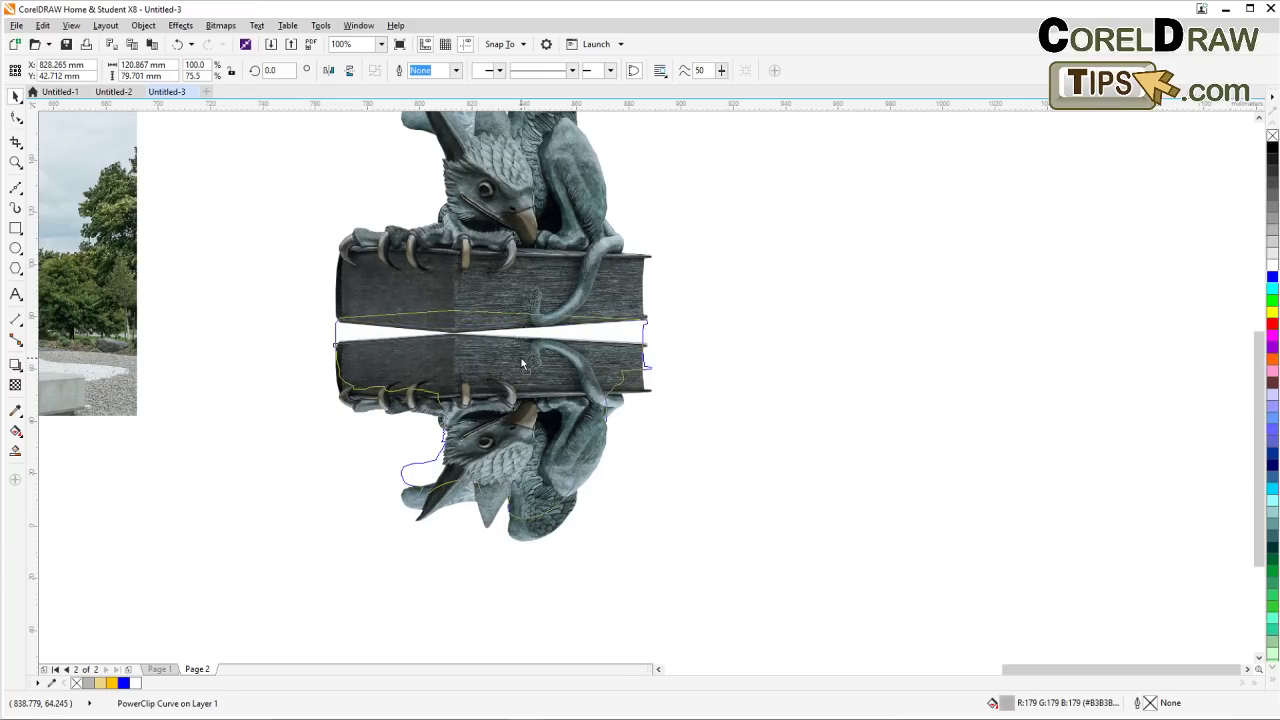
{"action": "left_click_drag", "start_coordinate": [521, 364], "coordinate": [521, 363]}
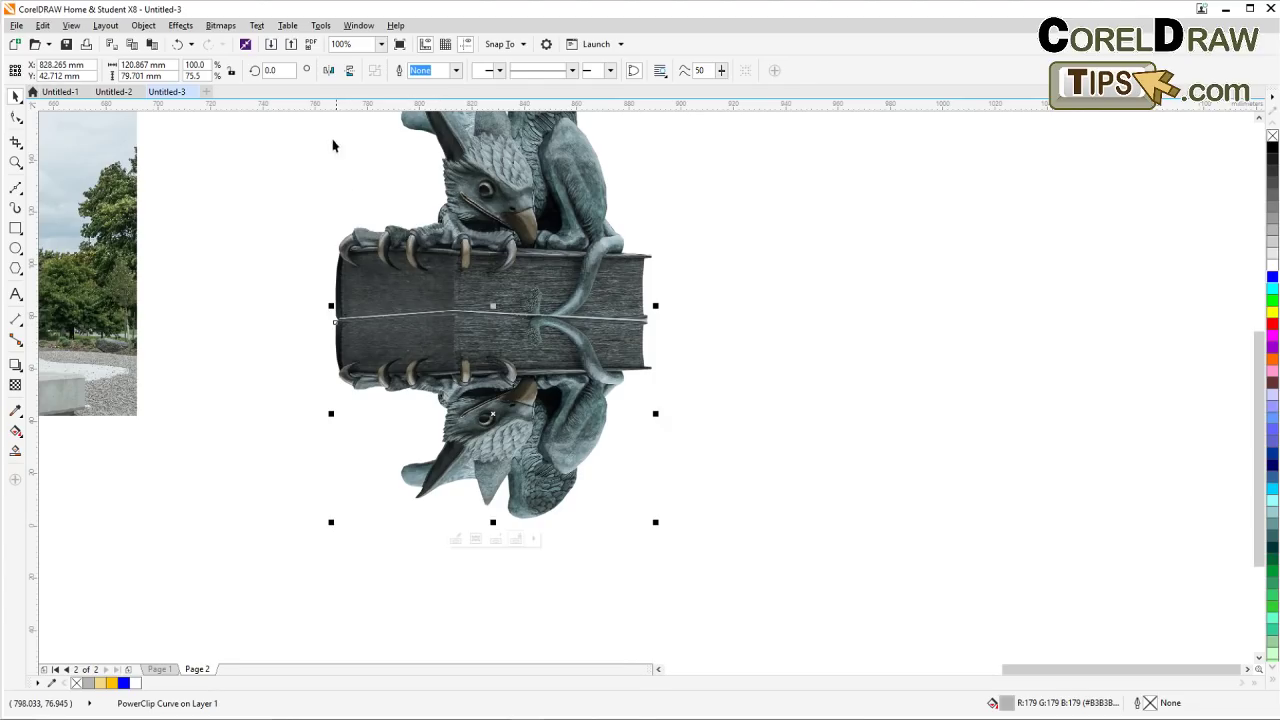
{"action": "left_click", "coordinate": [148, 26]}
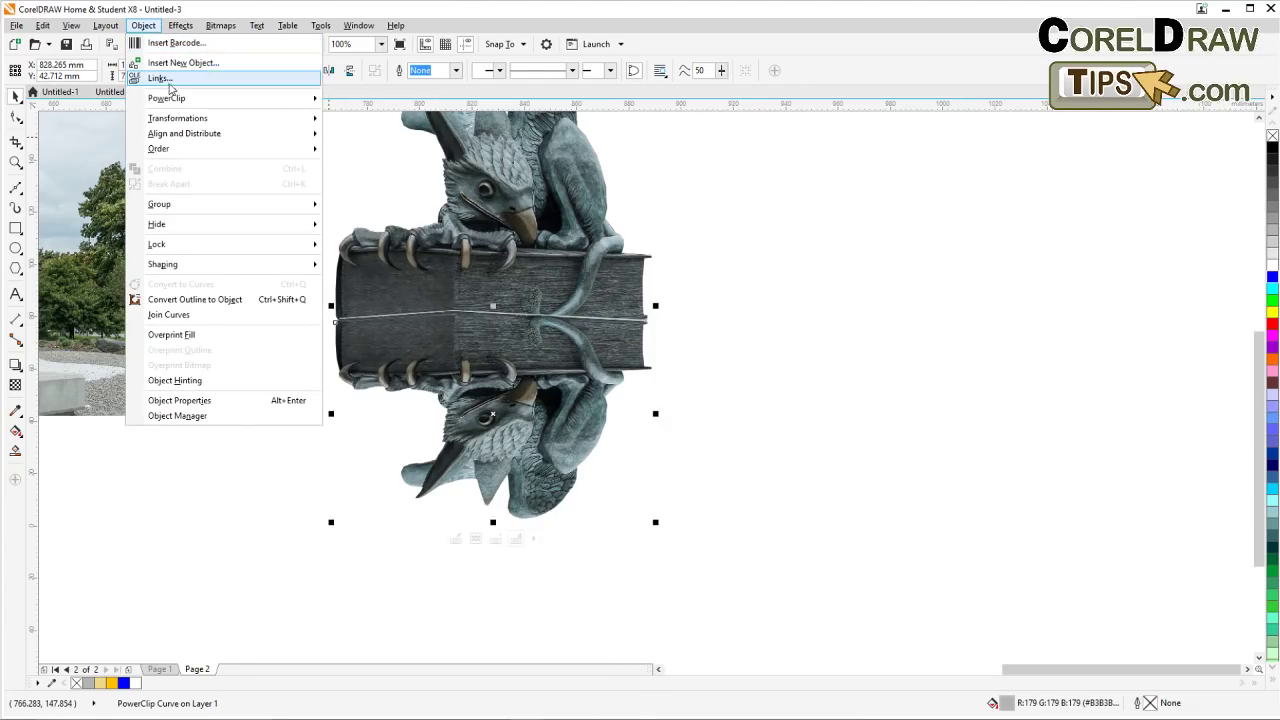
{"action": "mouse_move", "coordinate": [179, 153]}
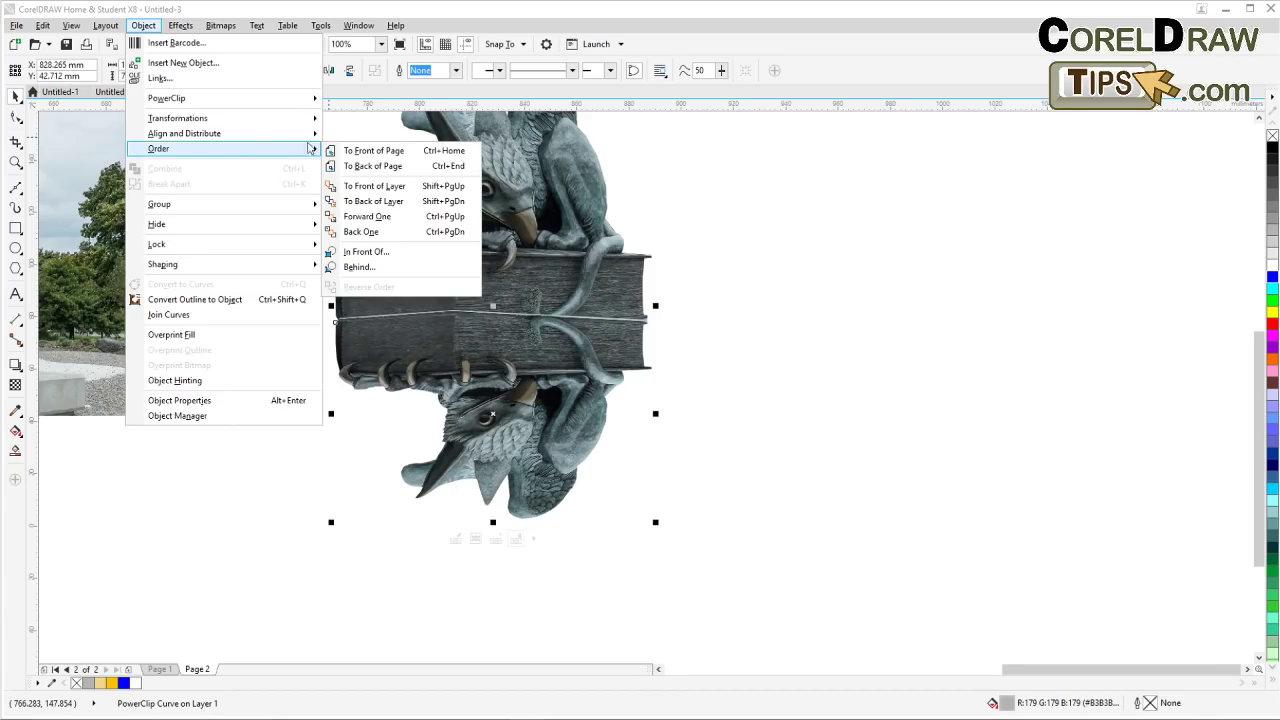
{"action": "left_click", "coordinate": [372, 170]}
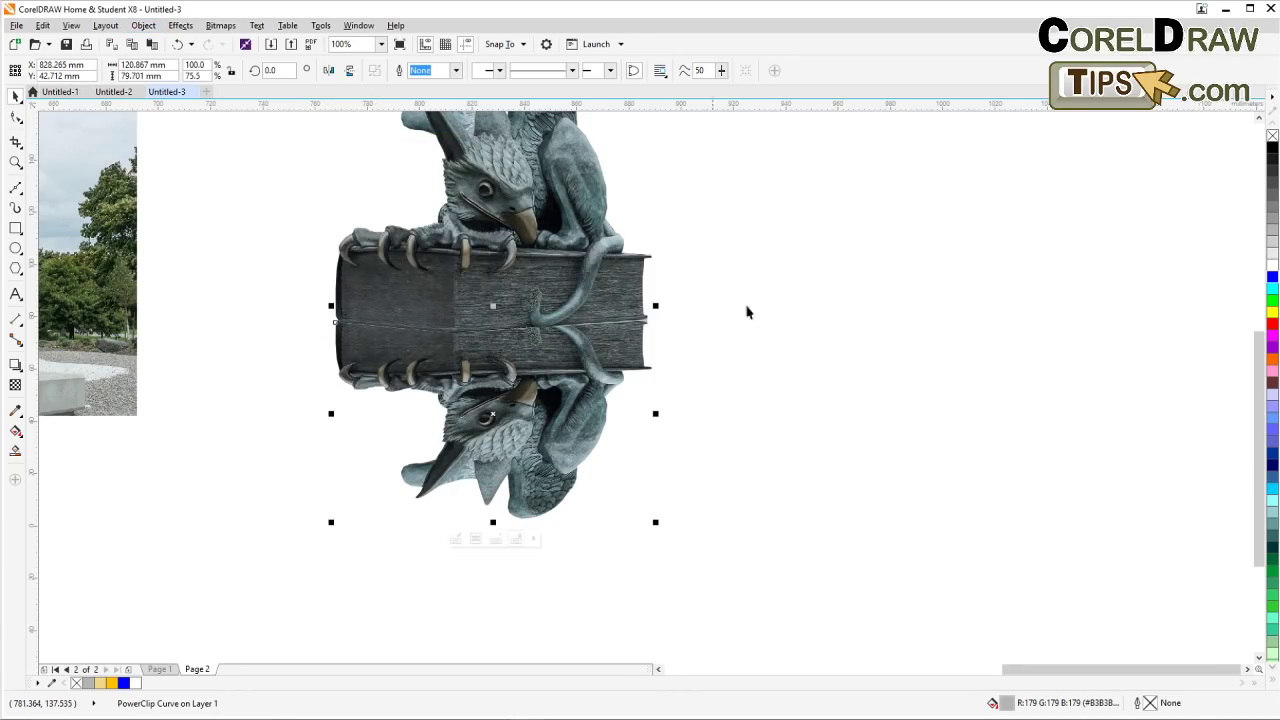
{"action": "left_click", "coordinate": [773, 344]}
Convert the mirrored griffin to a 300 dpi RGB Color (24-bit) bitmap with anti-aliasing and a transparent background
{"action": "scroll", "coordinate": [566, 344], "scroll_direction": "up", "scroll_amount": 1}
{"action": "scroll", "coordinate": [491, 353], "scroll_direction": "down", "scroll_amount": 1}
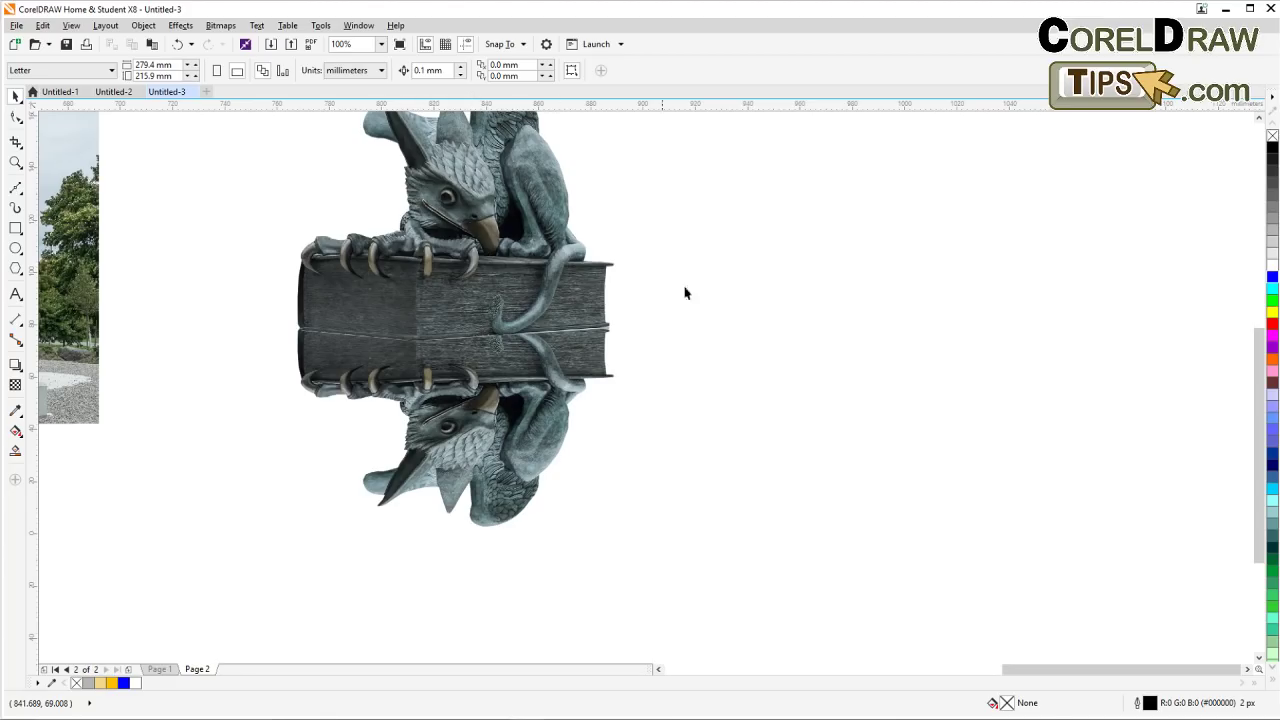
{"action": "left_click_drag", "start_coordinate": [721, 298], "coordinate": [752, 321]}
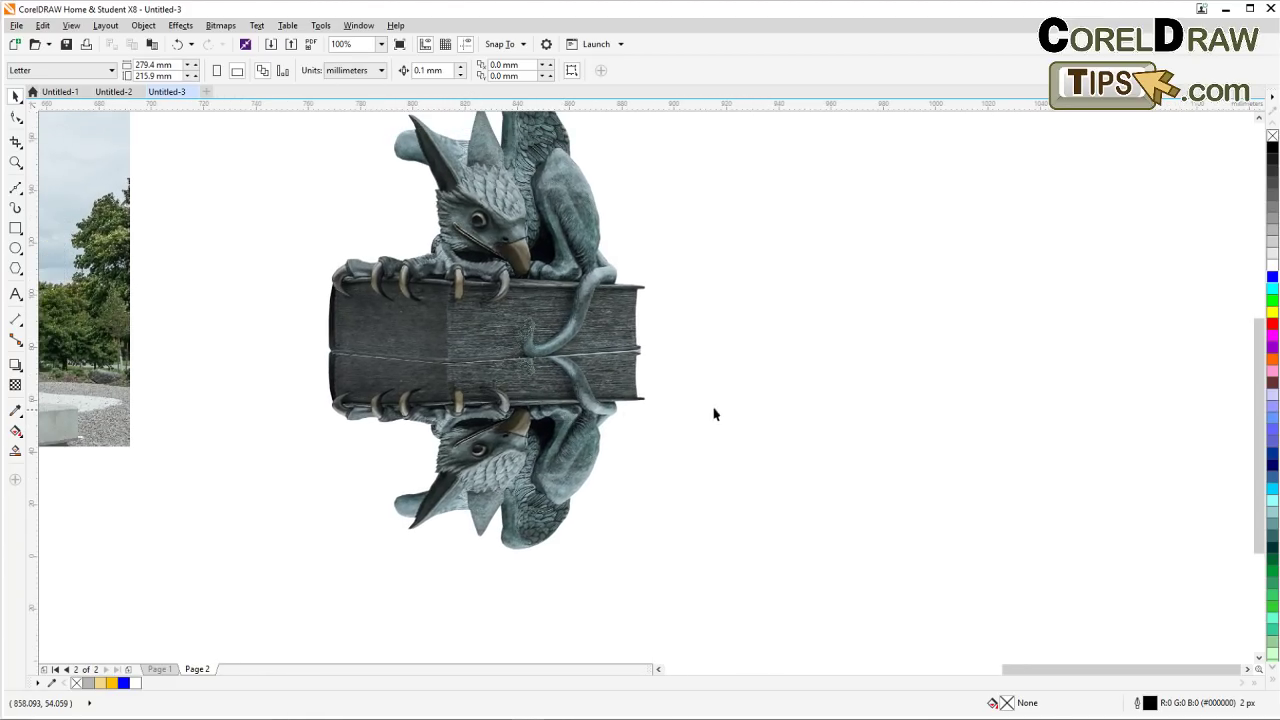
{"action": "left_click_drag", "start_coordinate": [729, 409], "coordinate": [740, 431]}
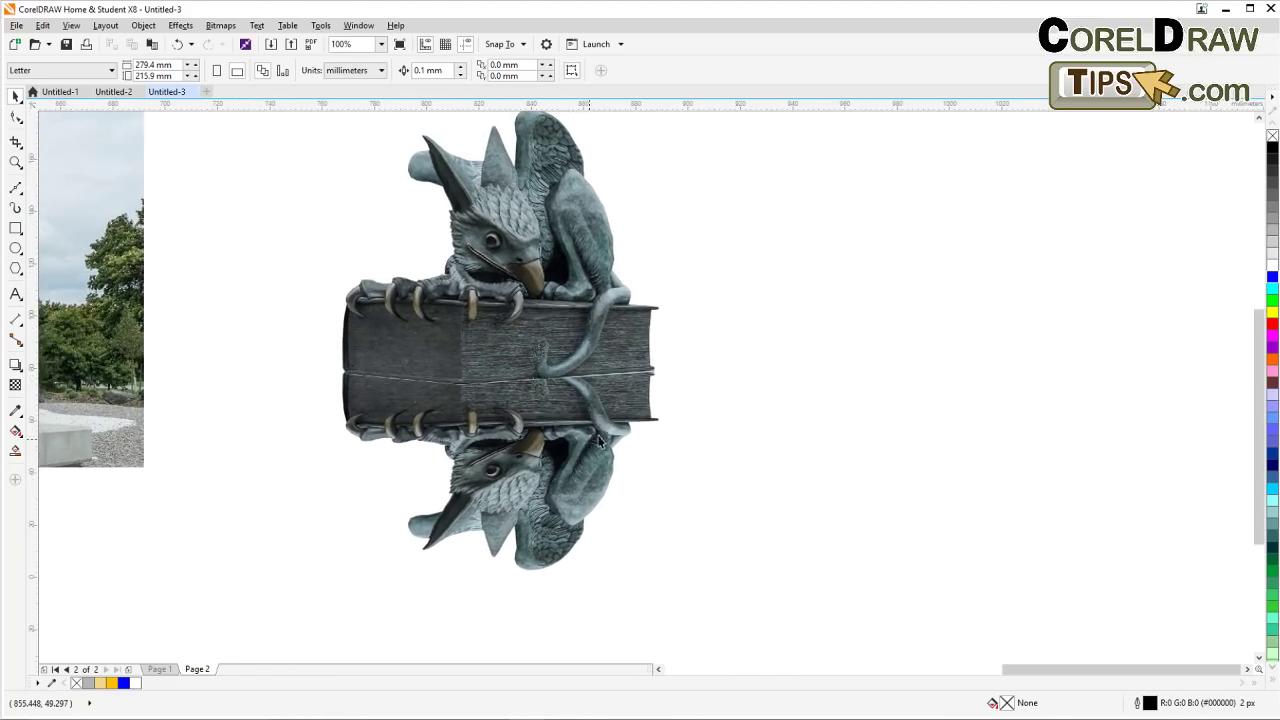
{"action": "scroll", "coordinate": [600, 439], "scroll_direction": "down", "scroll_amount": 1}
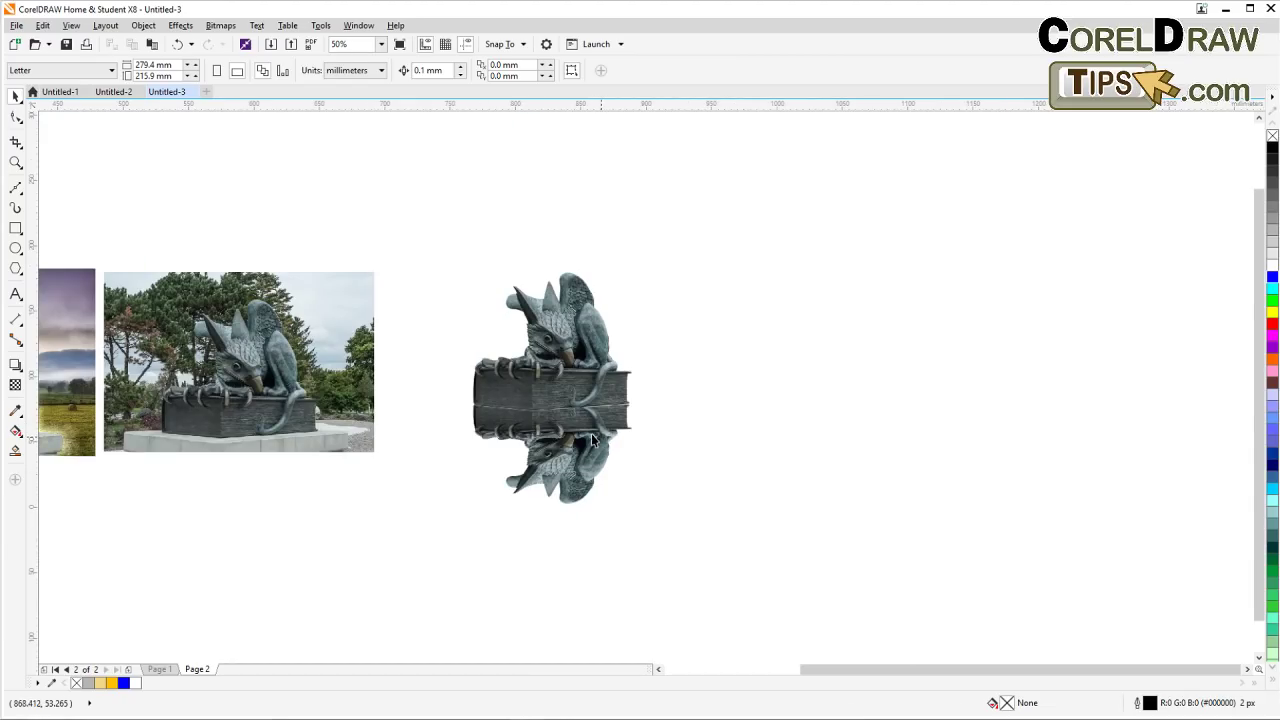
{"action": "scroll", "coordinate": [593, 439], "scroll_direction": "up", "scroll_amount": 1}
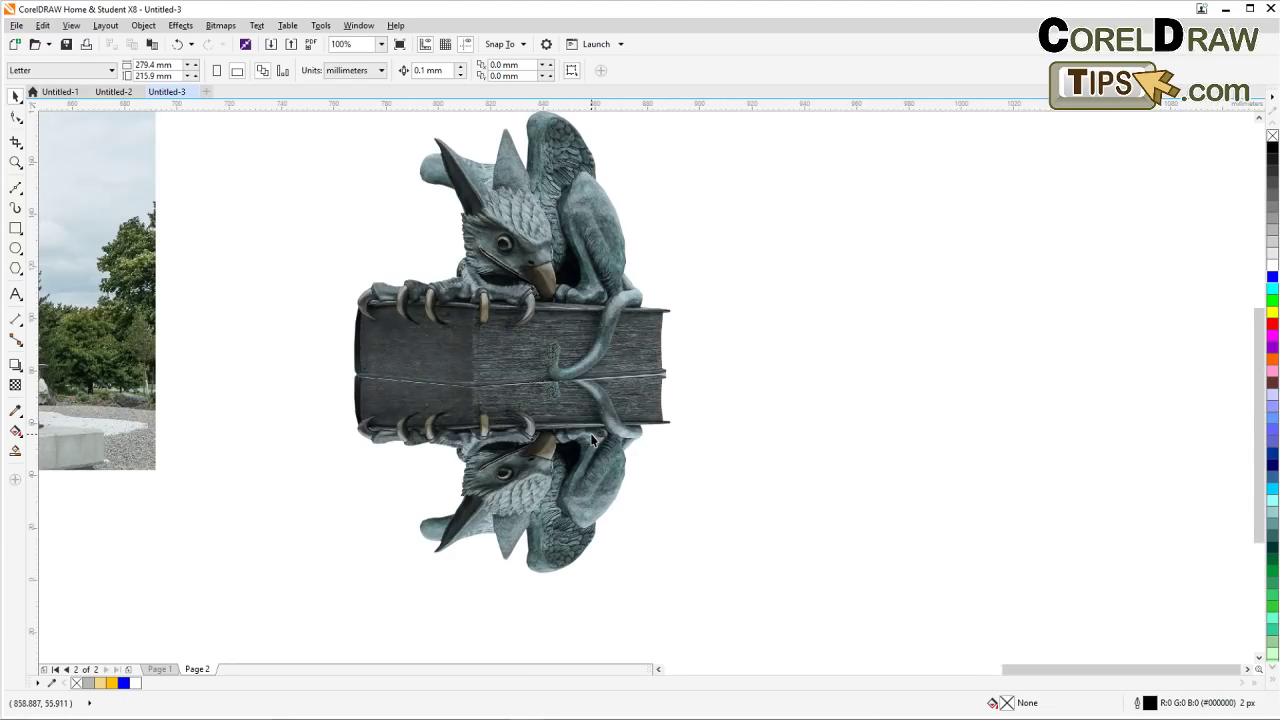
{"action": "left_click", "coordinate": [527, 467]}
{"action": "left_click", "coordinate": [527, 473]}
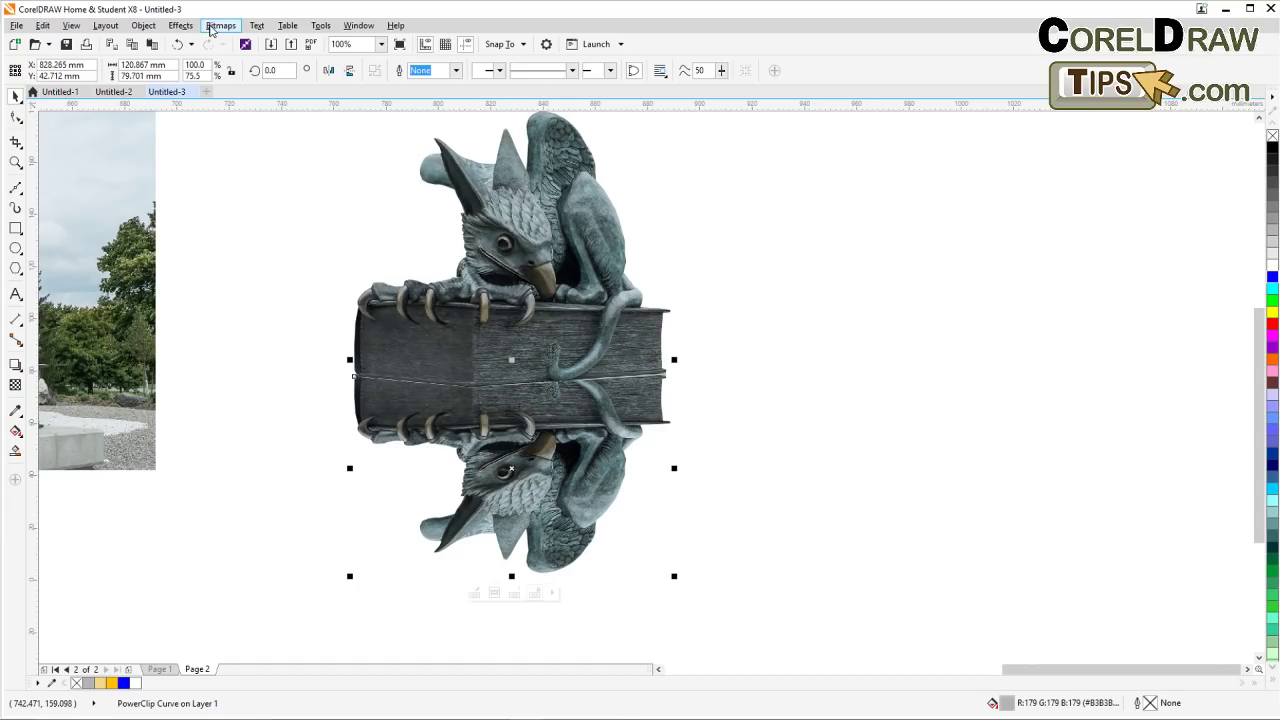
{"action": "left_click", "coordinate": [211, 28]}
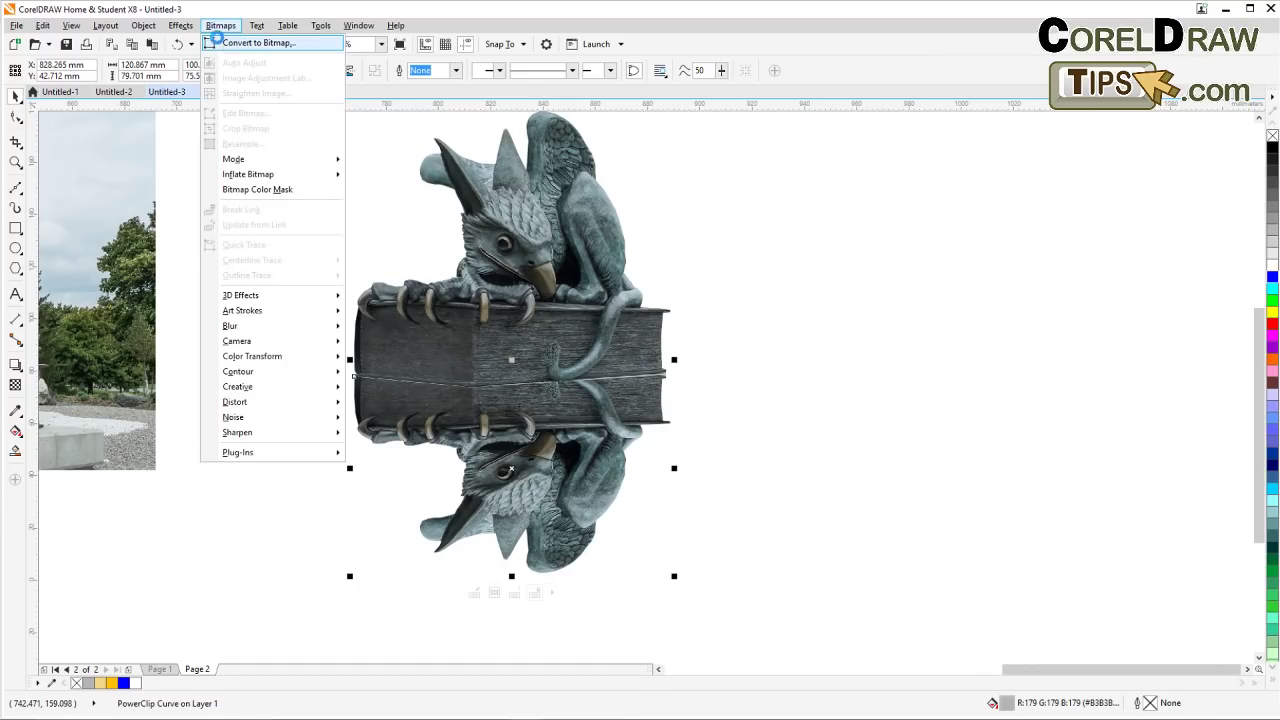
{"action": "left_click", "coordinate": [216, 42]}
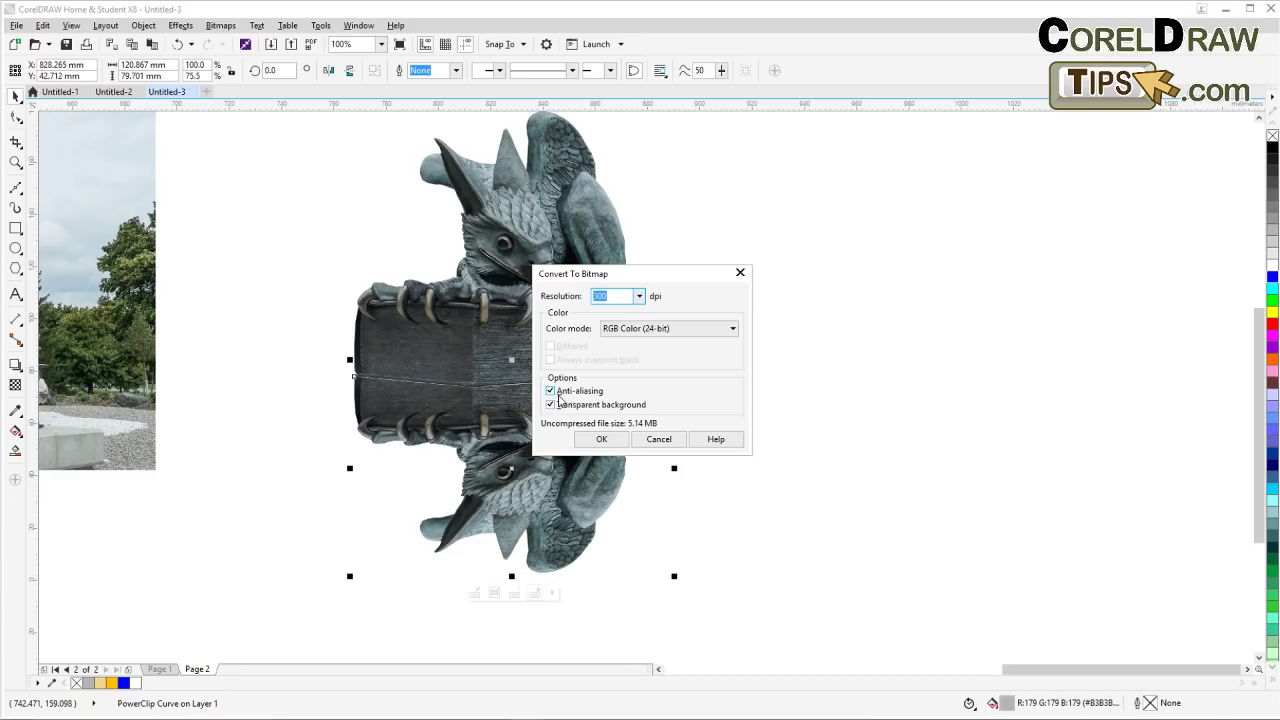
{"action": "left_click", "coordinate": [602, 441]}
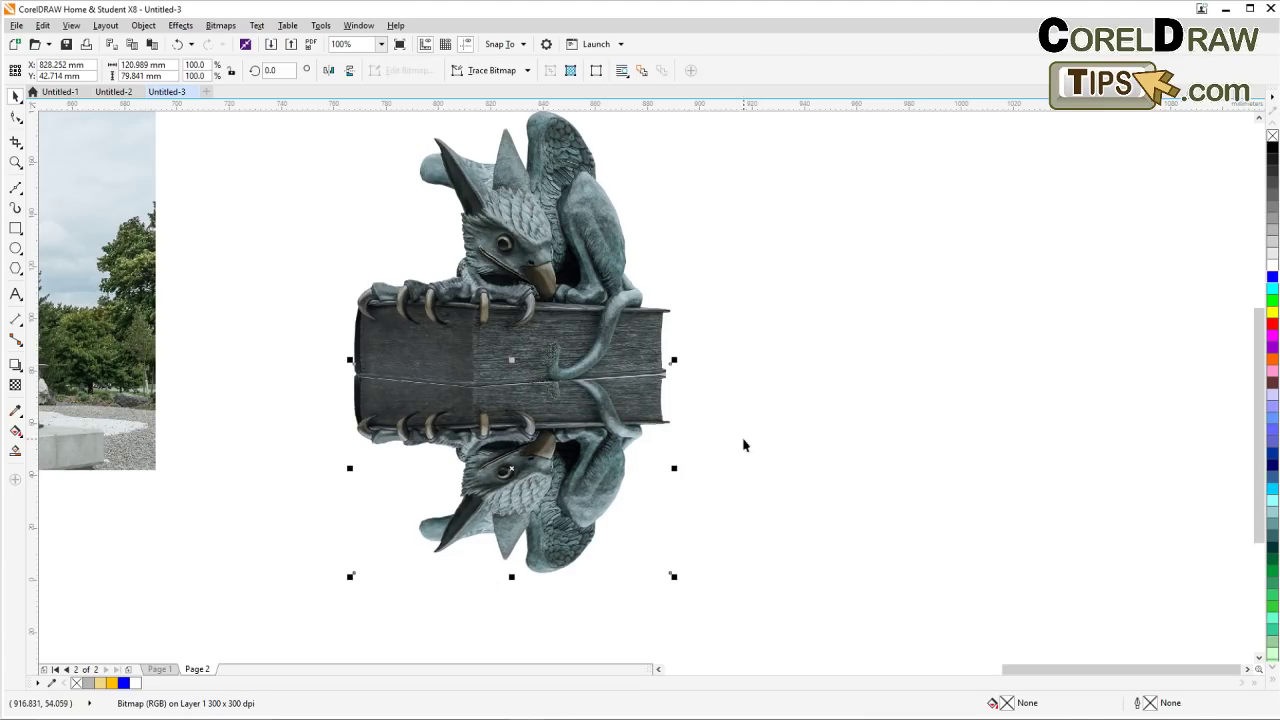
{"action": "left_click", "coordinate": [743, 445]}
Apply a vertical linear transparency to the reflection bitmap, from opaque above the original book's top edge to fully transparent near the reflection's lower end
{"action": "left_click", "coordinate": [535, 482]}
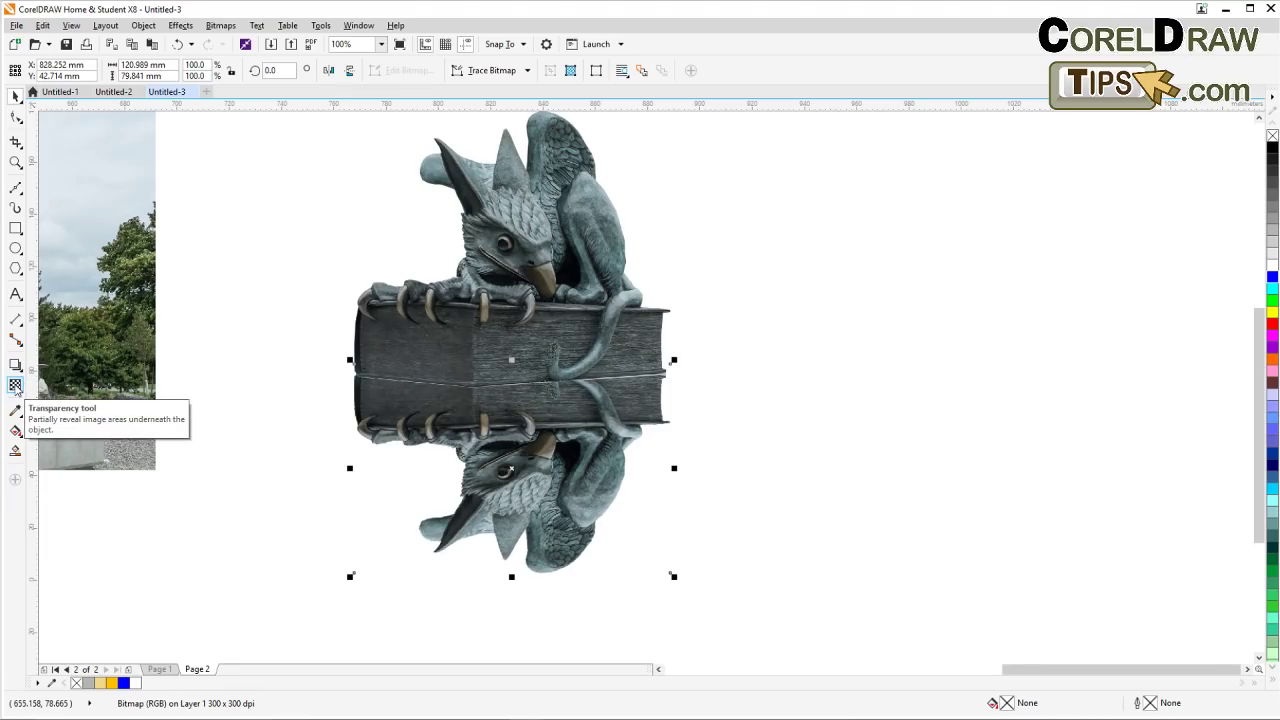
{"action": "left_click", "coordinate": [15, 387]}
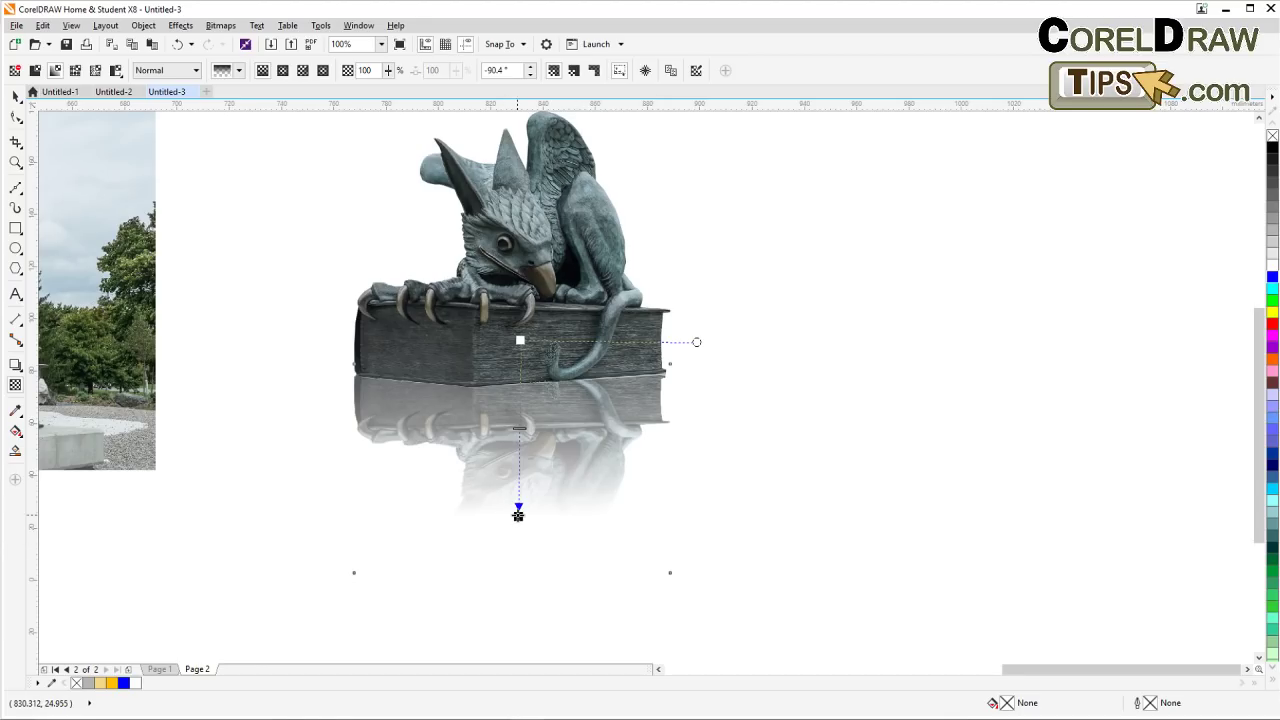
{"action": "left_click_drag", "start_coordinate": [518, 514], "coordinate": [522, 544]}
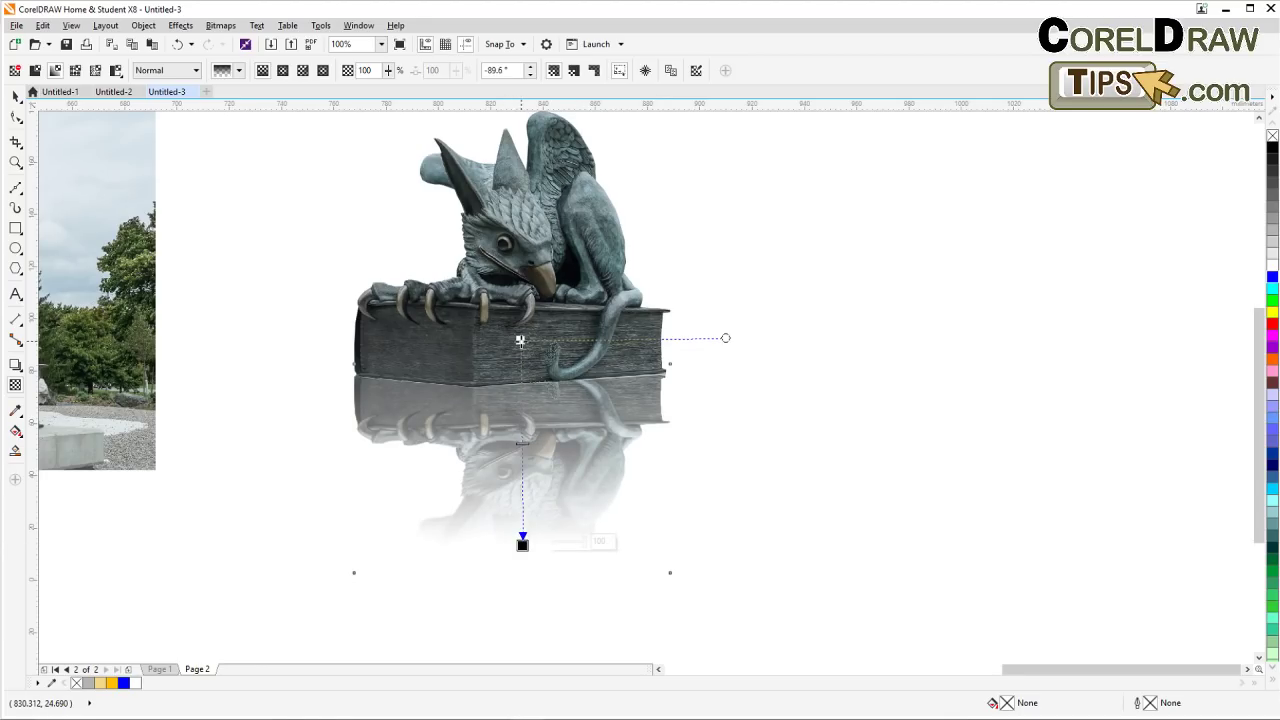
{"action": "left_click_drag", "start_coordinate": [520, 341], "coordinate": [517, 311]}
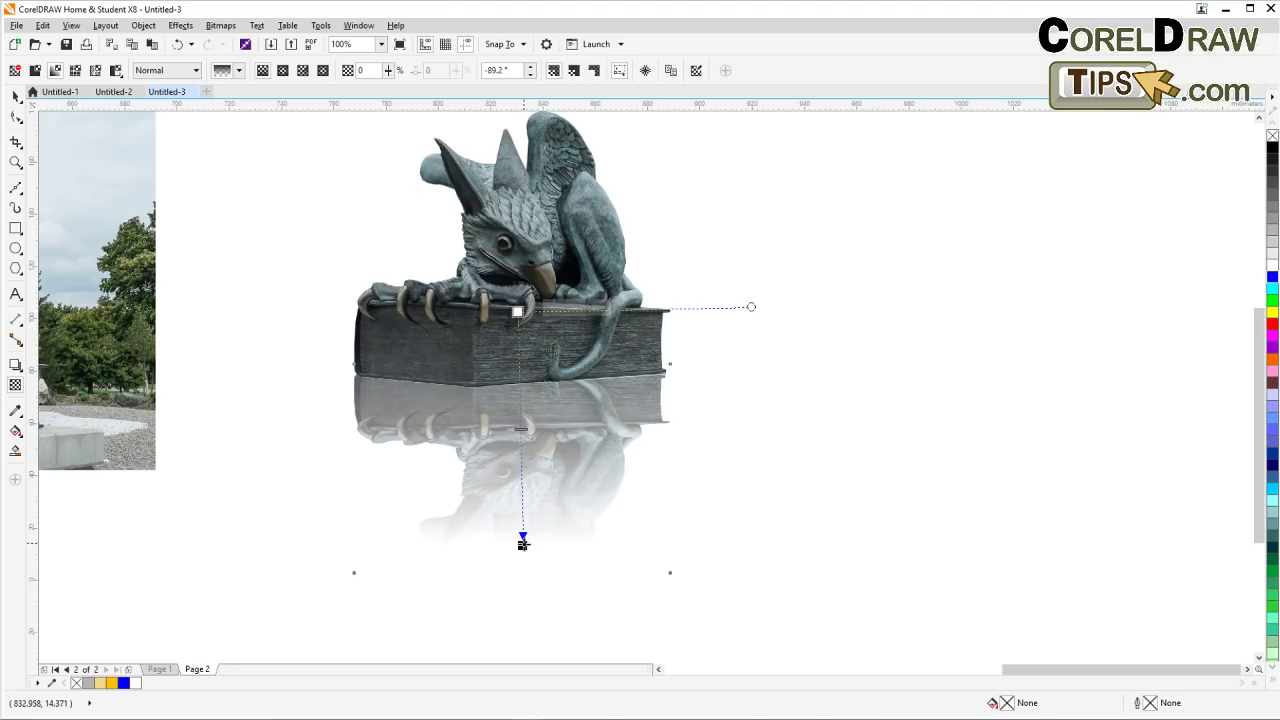
{"action": "left_click_drag", "start_coordinate": [522, 544], "coordinate": [521, 551]}
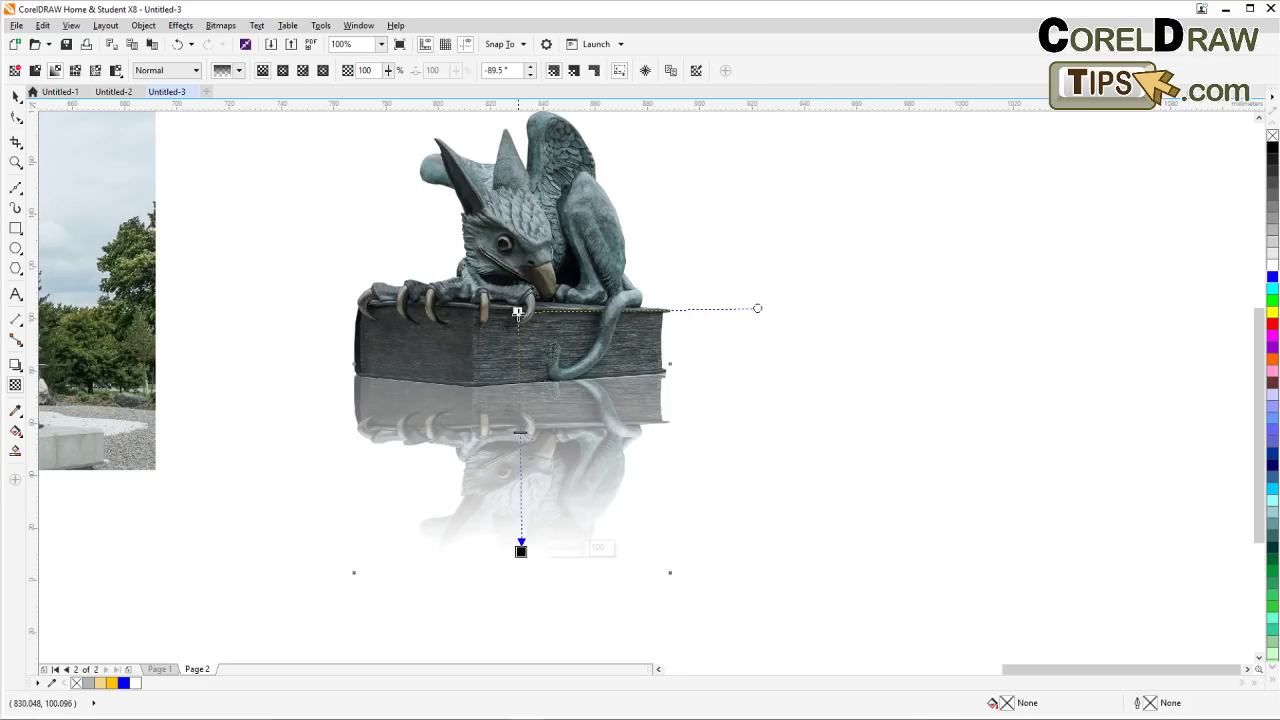
{"action": "left_click_drag", "start_coordinate": [517, 312], "coordinate": [517, 293]}
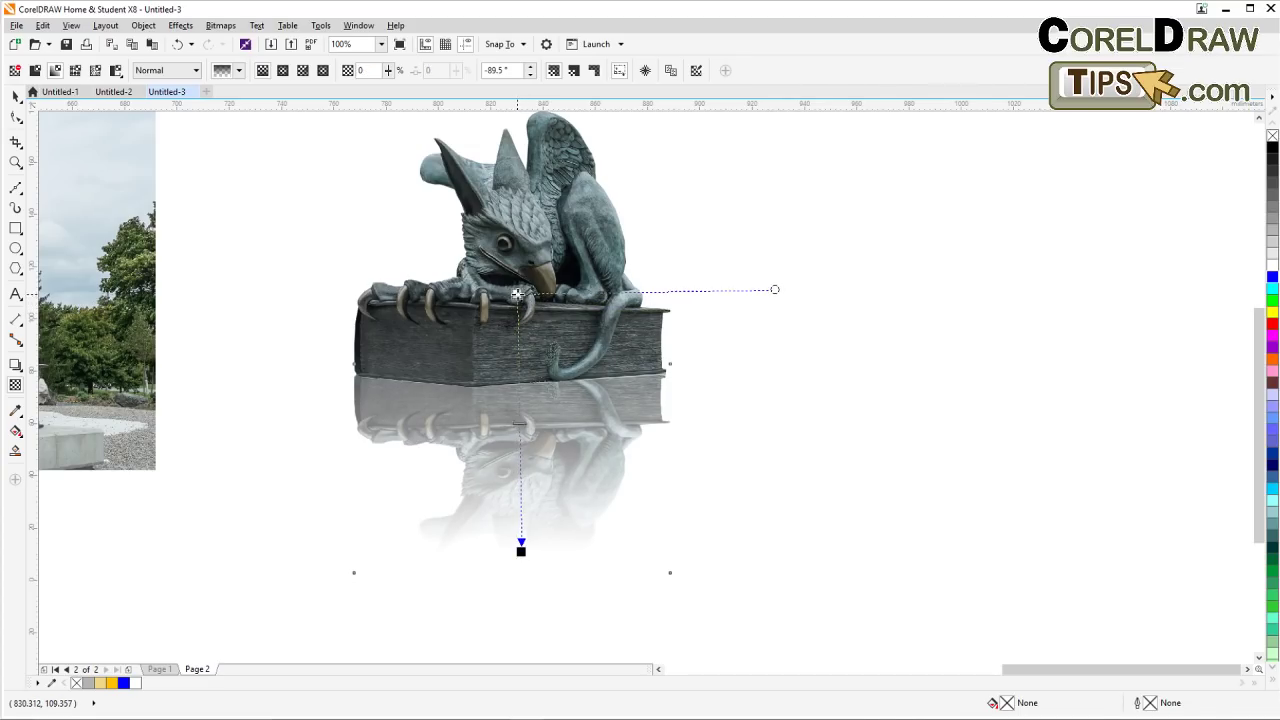
{"action": "left_click_drag", "start_coordinate": [521, 548], "coordinate": [518, 545]}
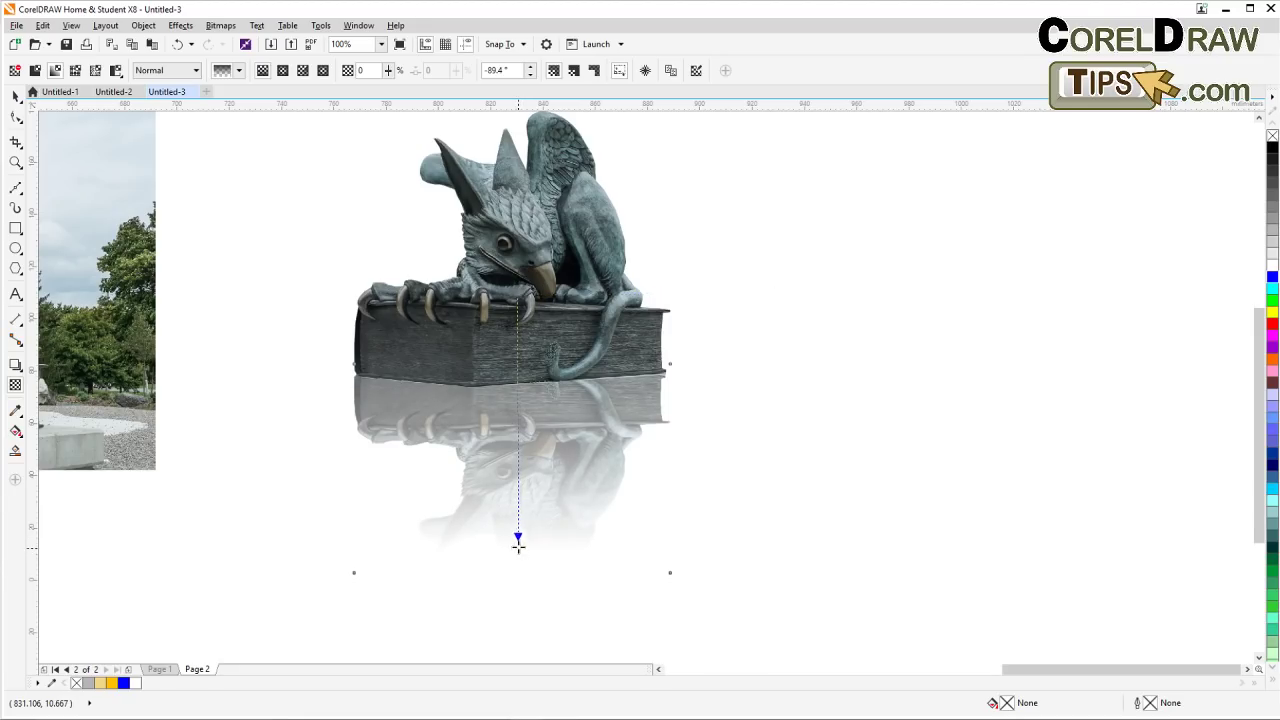
{"action": "left_click", "coordinate": [16, 94]}
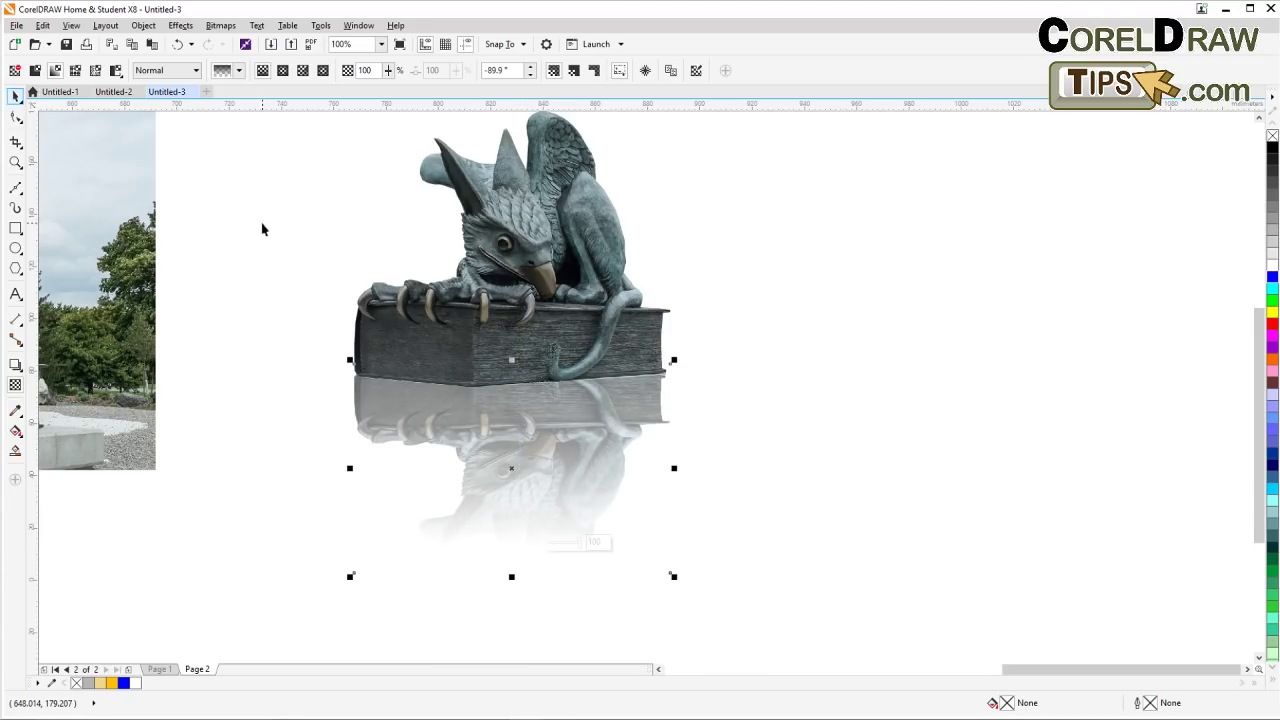
{"action": "left_click", "coordinate": [262, 229]}
Draw a rectangle about 186 by 81 mm over the reflection, fill it dark blue (#004160), and remove its outline
{"action": "scroll", "coordinate": [467, 380], "scroll_direction": "down", "scroll_amount": 1}
{"action": "scroll", "coordinate": [402, 352], "scroll_direction": "up", "scroll_amount": 1}
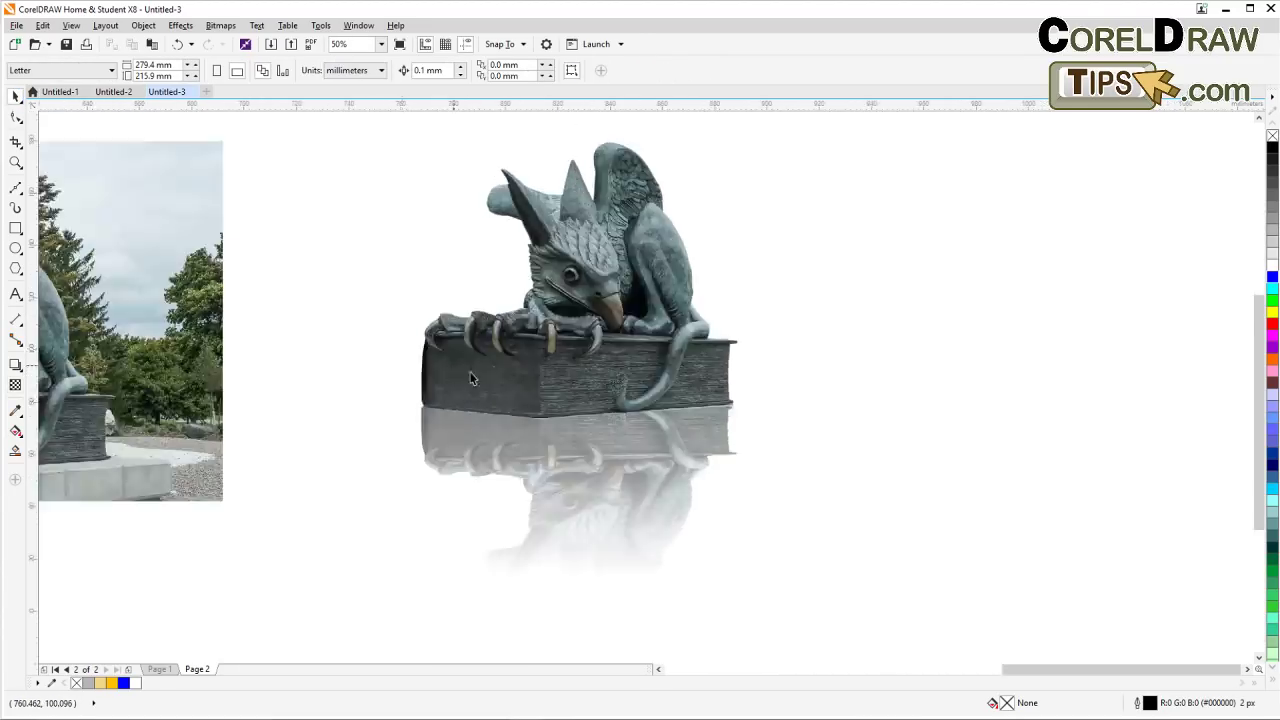
{"action": "left_click_drag", "start_coordinate": [475, 379], "coordinate": [386, 326]}
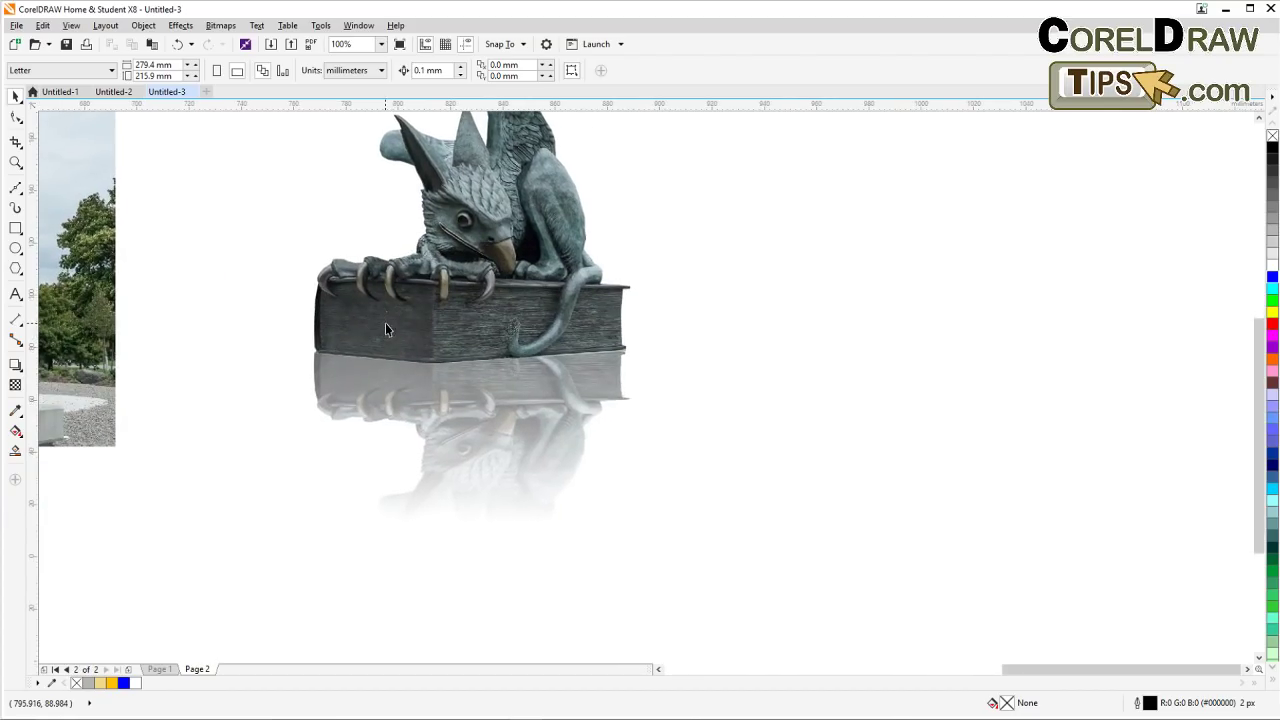
{"action": "left_click", "coordinate": [16, 228]}
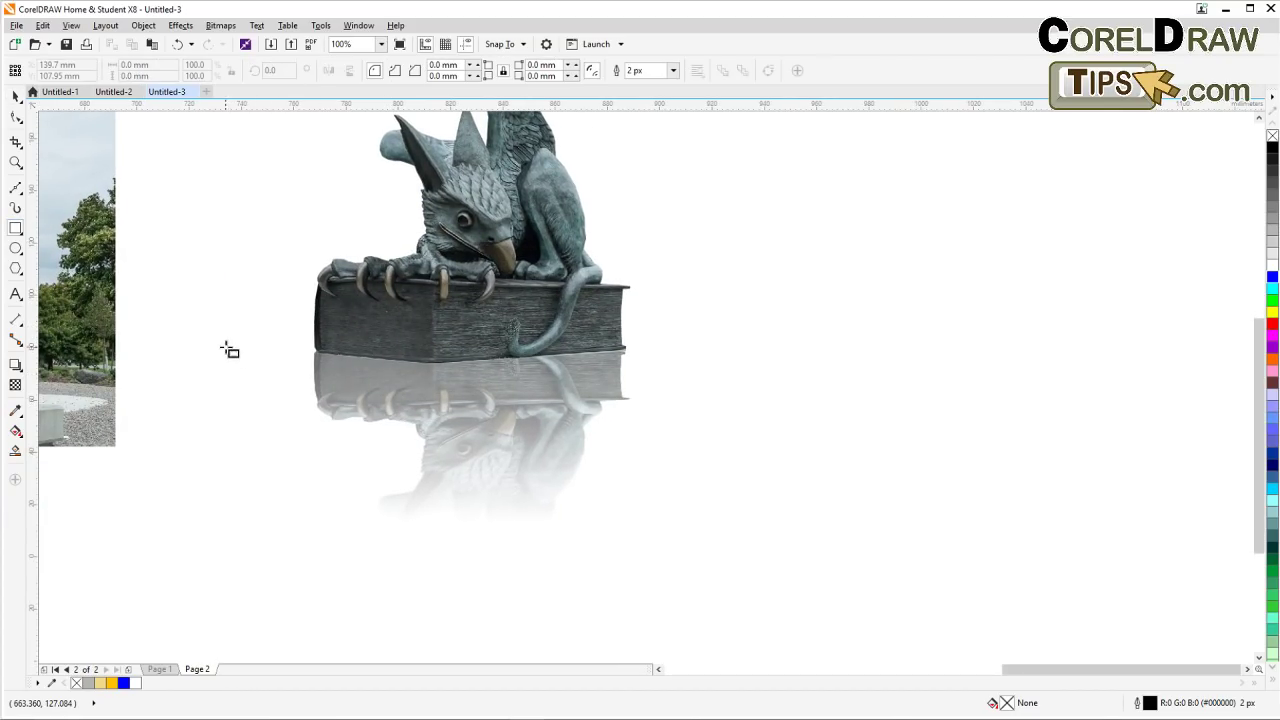
{"action": "left_click_drag", "start_coordinate": [228, 344], "coordinate": [727, 556]}
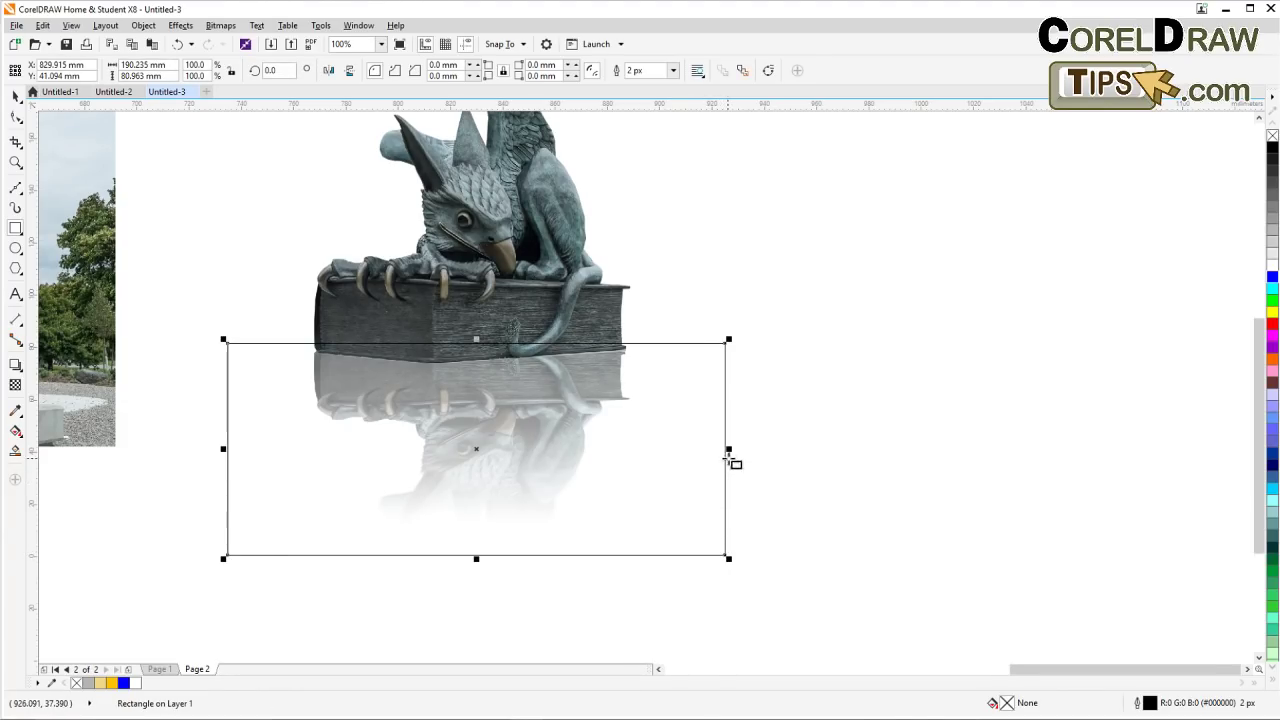
{"action": "left_click_drag", "start_coordinate": [729, 455], "coordinate": [717, 458]}
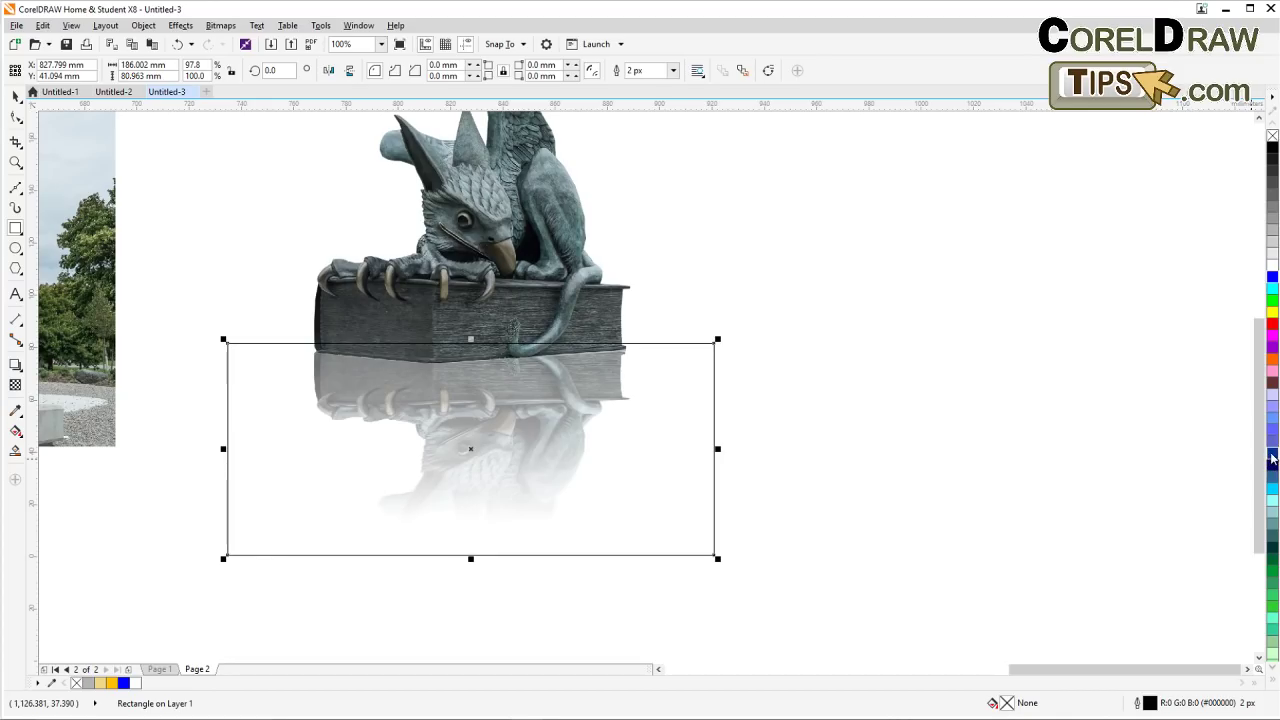
{"action": "left_click_drag", "start_coordinate": [1272, 458], "coordinate": [1249, 452]}
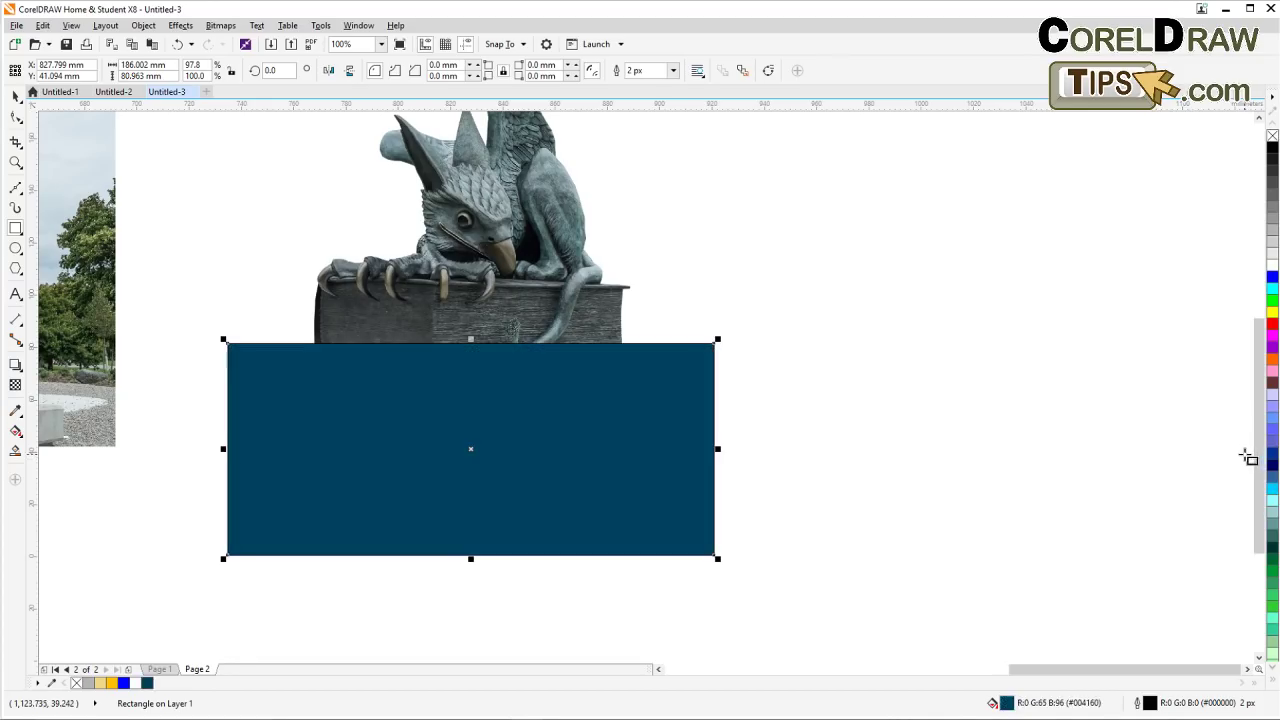
{"action": "right_click", "coordinate": [1272, 137]}
Send the dark blue rectangle to the back of the page, behind the griffin and its reflection, and deselect it
{"action": "left_click", "coordinate": [141, 26]}
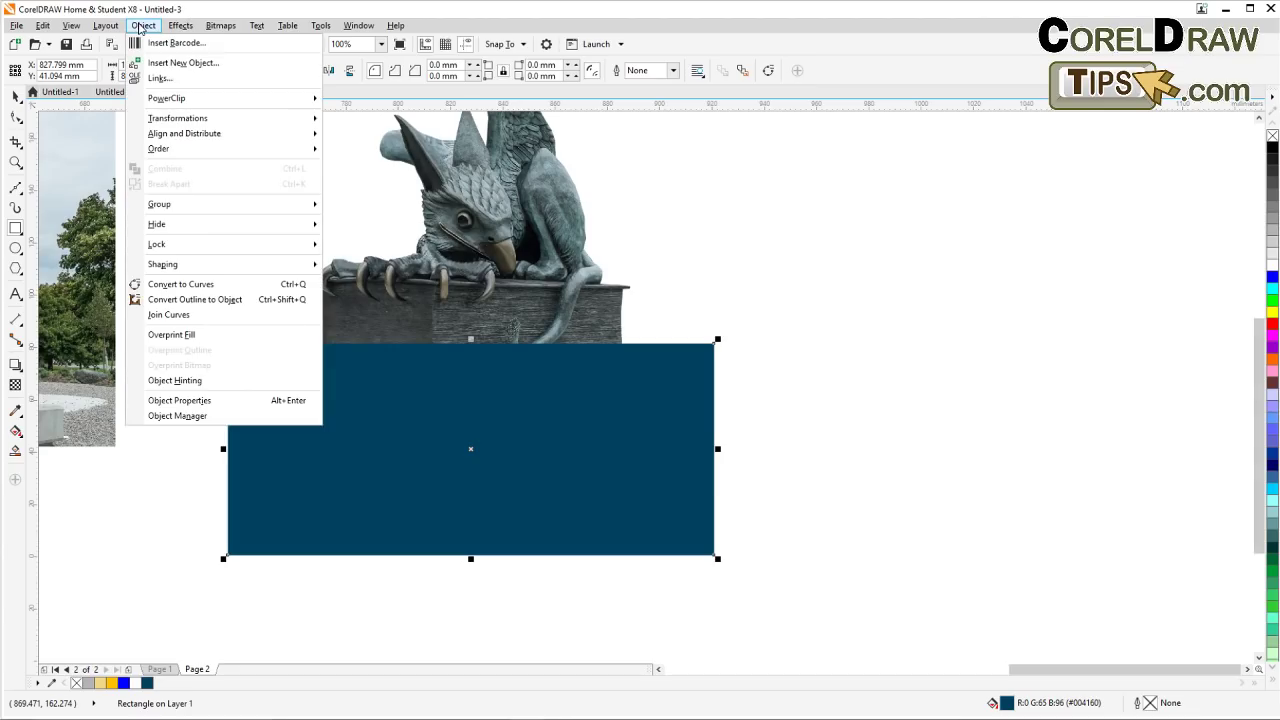
{"action": "mouse_move", "coordinate": [316, 149]}
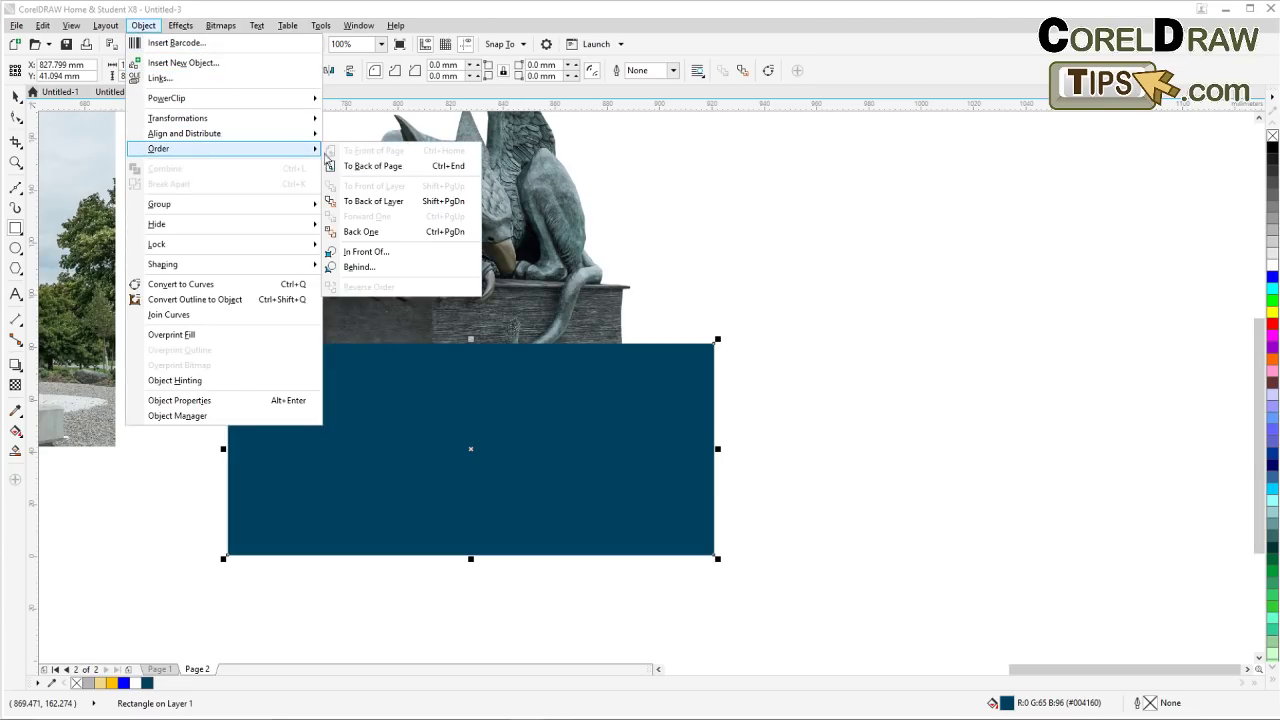
{"action": "left_click", "coordinate": [400, 166]}
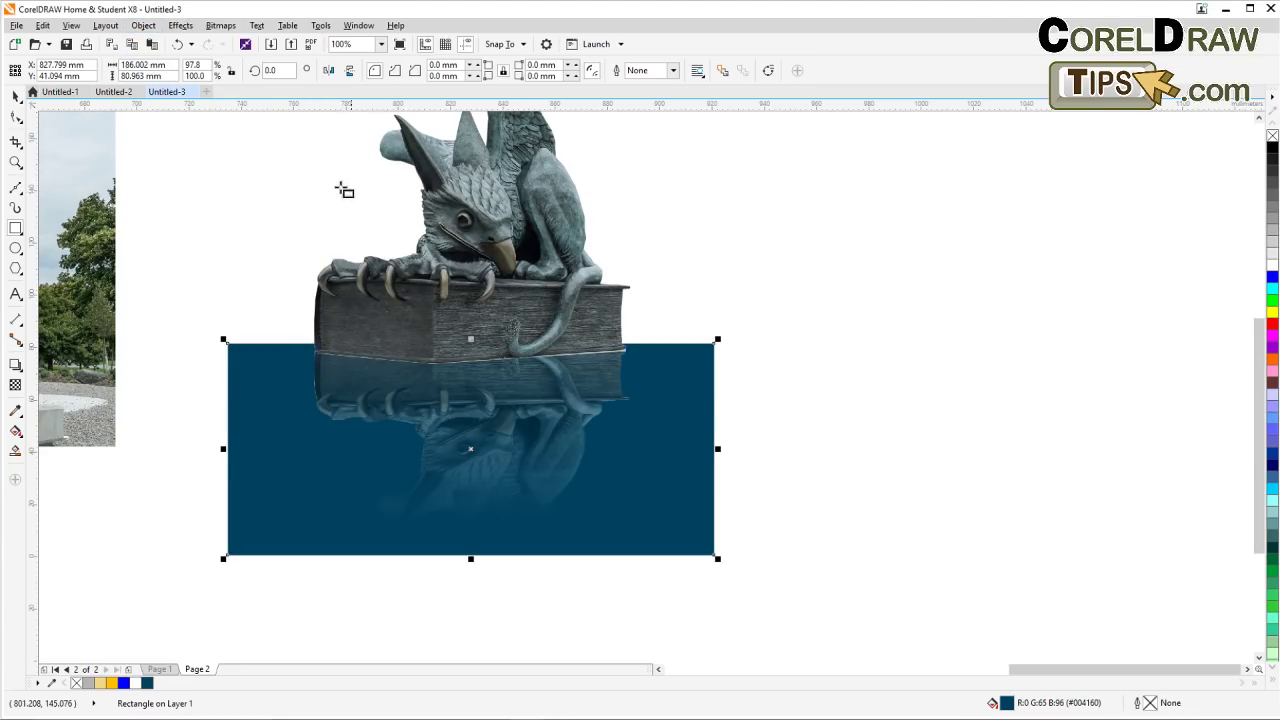
{"action": "key", "text": "space"}
{"action": "left_click", "coordinate": [290, 254]}
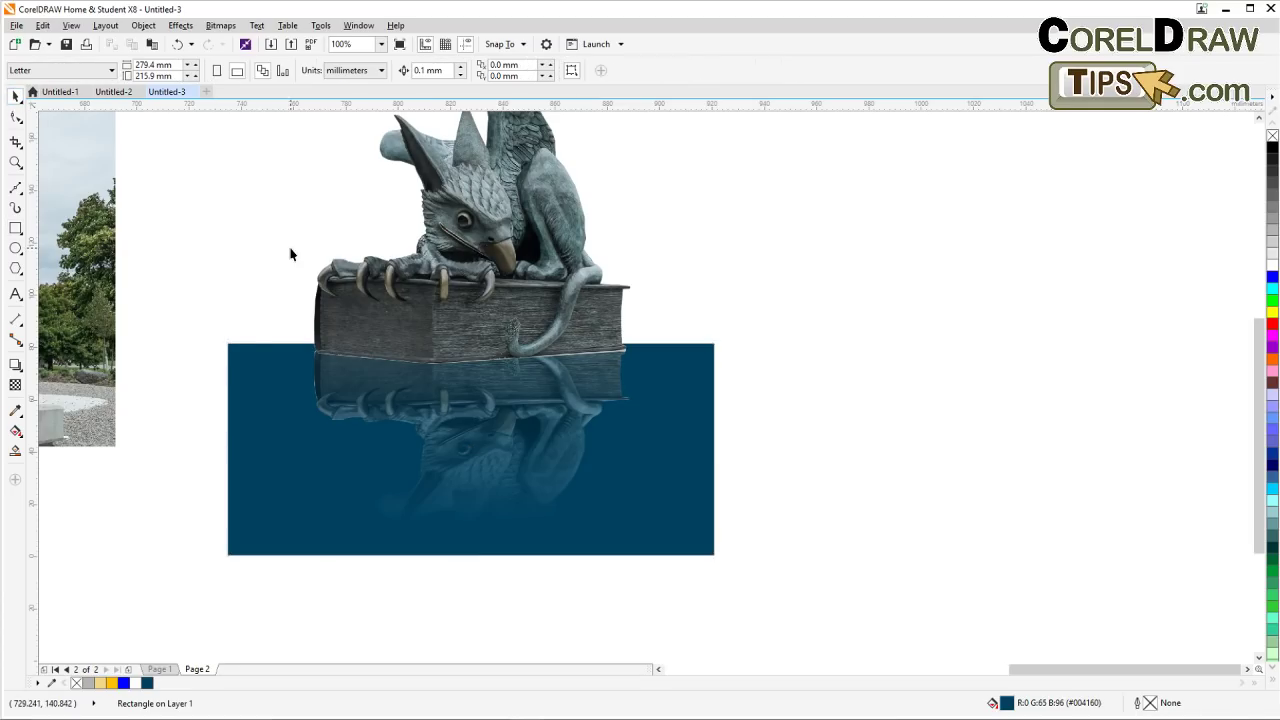
Examine the seam where the book's bottom edge meets its reflection over the dark blue rectangle
{"action": "scroll", "coordinate": [290, 249], "scroll_direction": "down", "scroll_amount": 1}
{"action": "left_click_drag", "start_coordinate": [290, 249], "coordinate": [486, 342]}
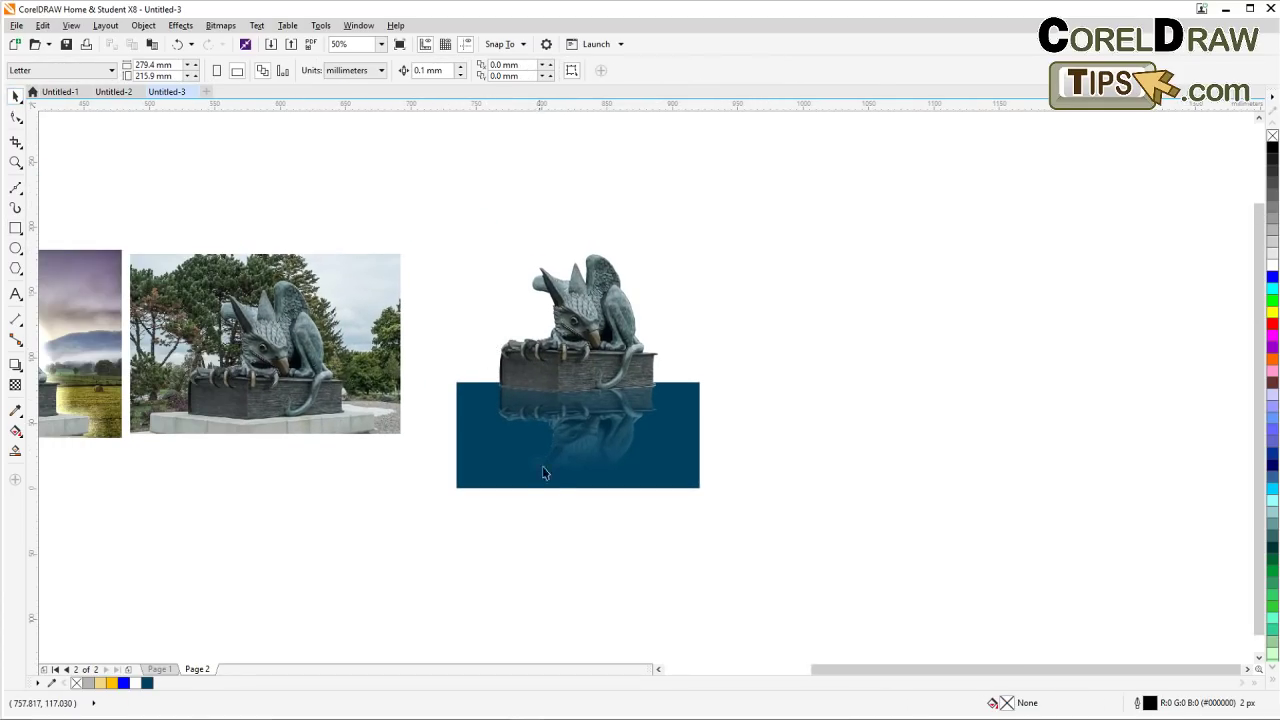
{"action": "left_click", "coordinate": [497, 477]}
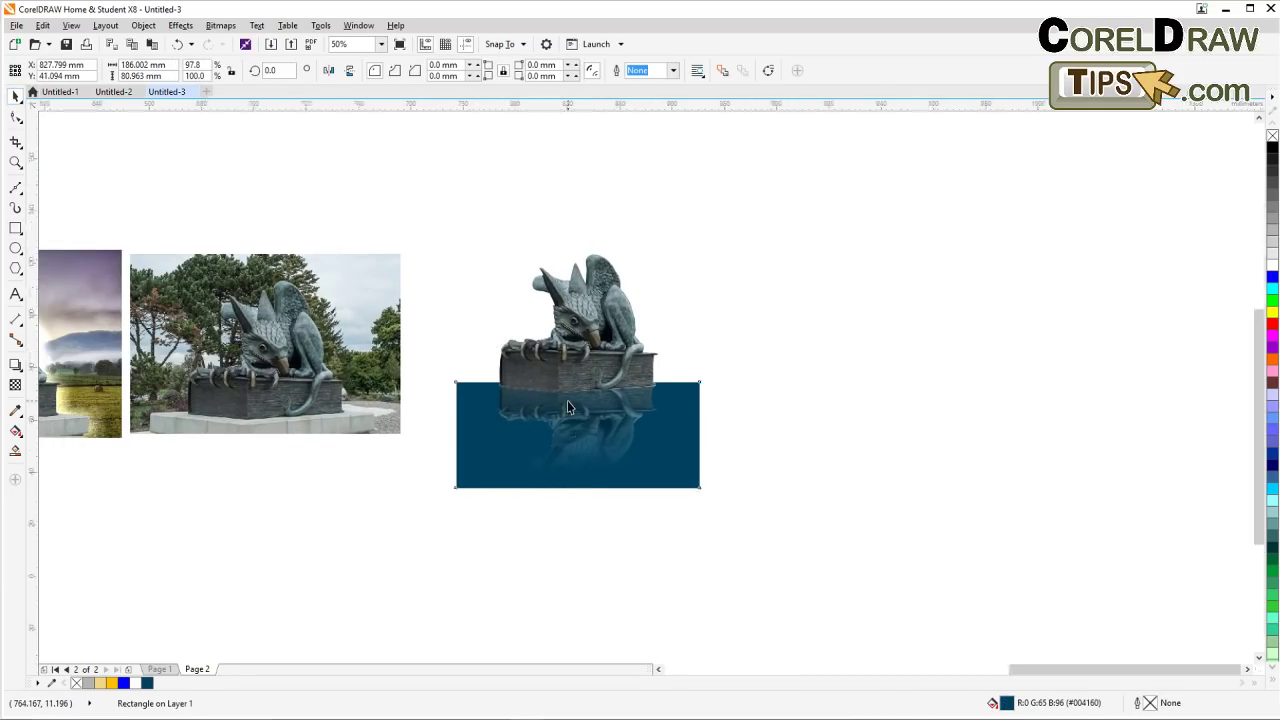
{"action": "scroll", "coordinate": [567, 400], "scroll_direction": "up", "scroll_amount": 1}
{"action": "left_click_drag", "start_coordinate": [502, 398], "coordinate": [424, 390]}
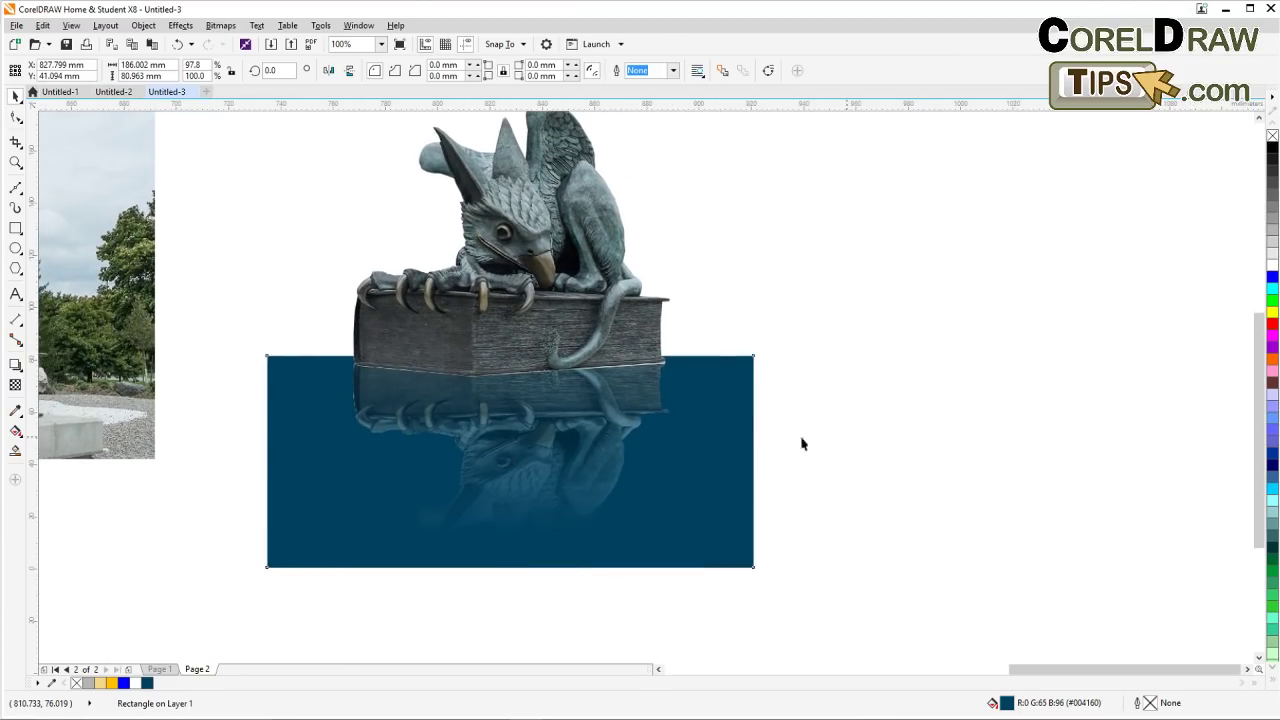
{"action": "key", "text": "Escape"}
{"action": "scroll", "coordinate": [552, 388], "scroll_direction": "up", "scroll_amount": 2}
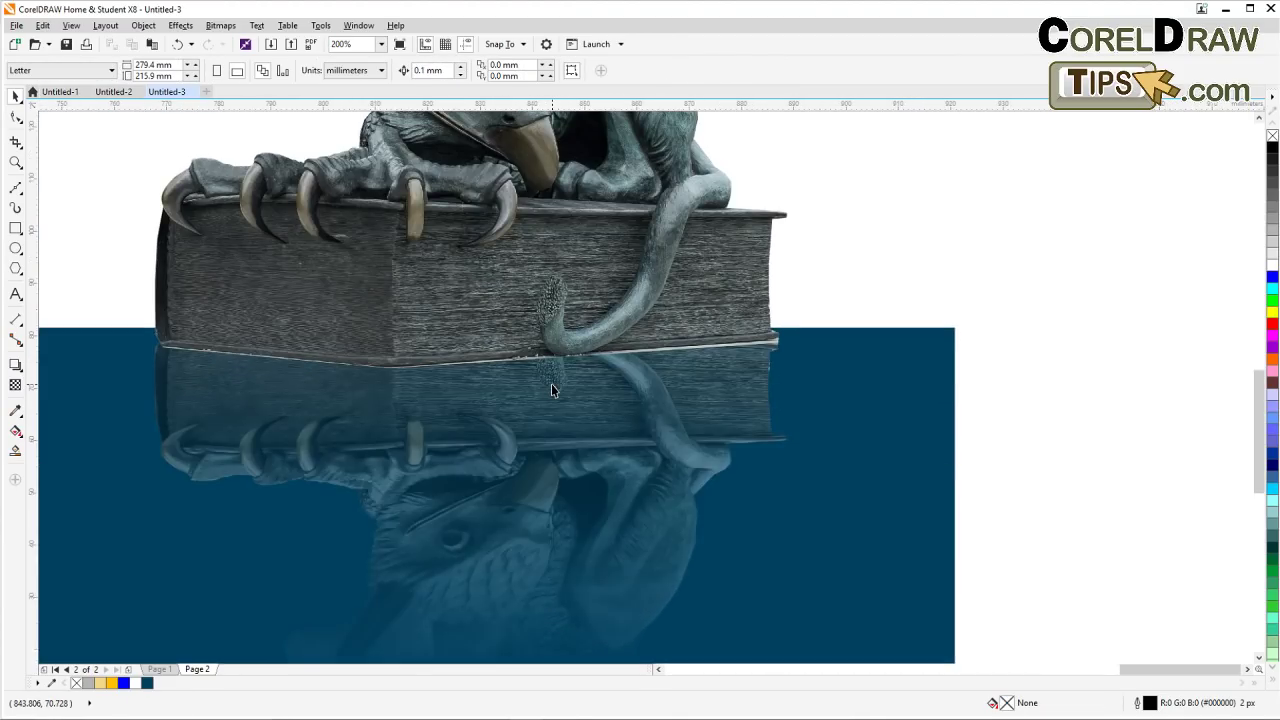
{"action": "scroll", "coordinate": [551, 383], "scroll_direction": "down", "scroll_amount": 2}
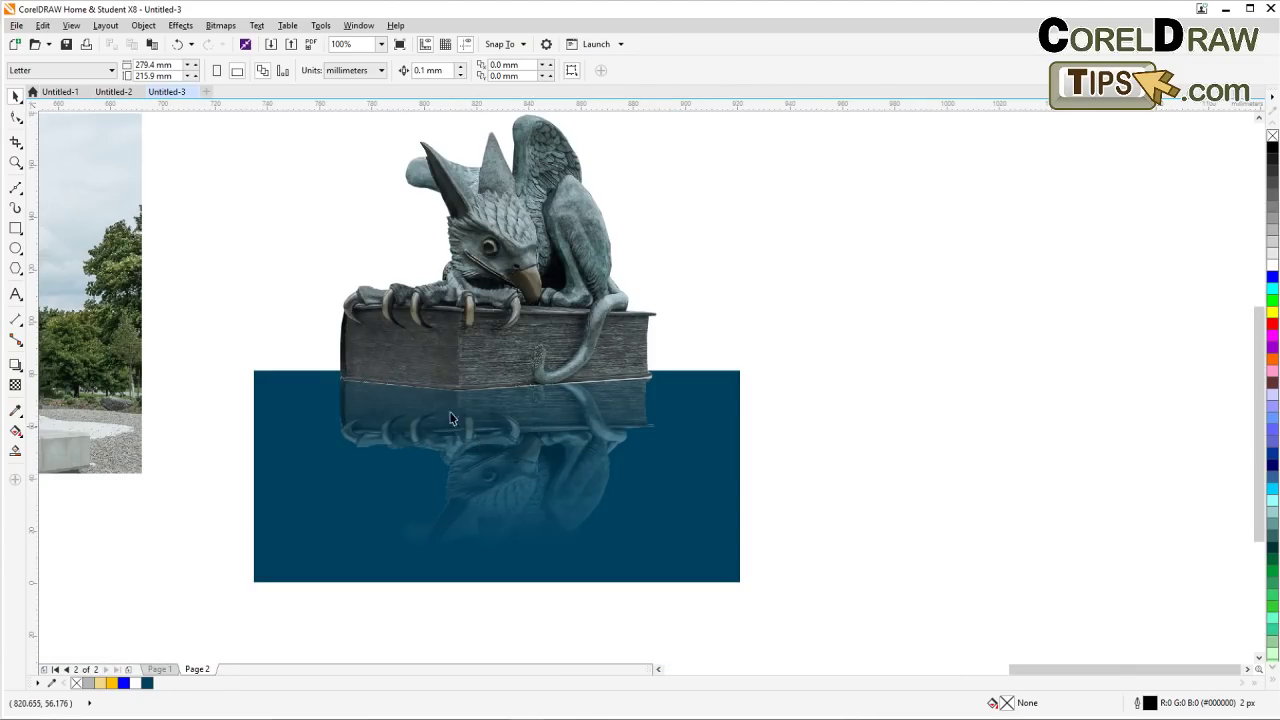
{"action": "scroll", "coordinate": [446, 394], "scroll_direction": "up", "scroll_amount": 1}
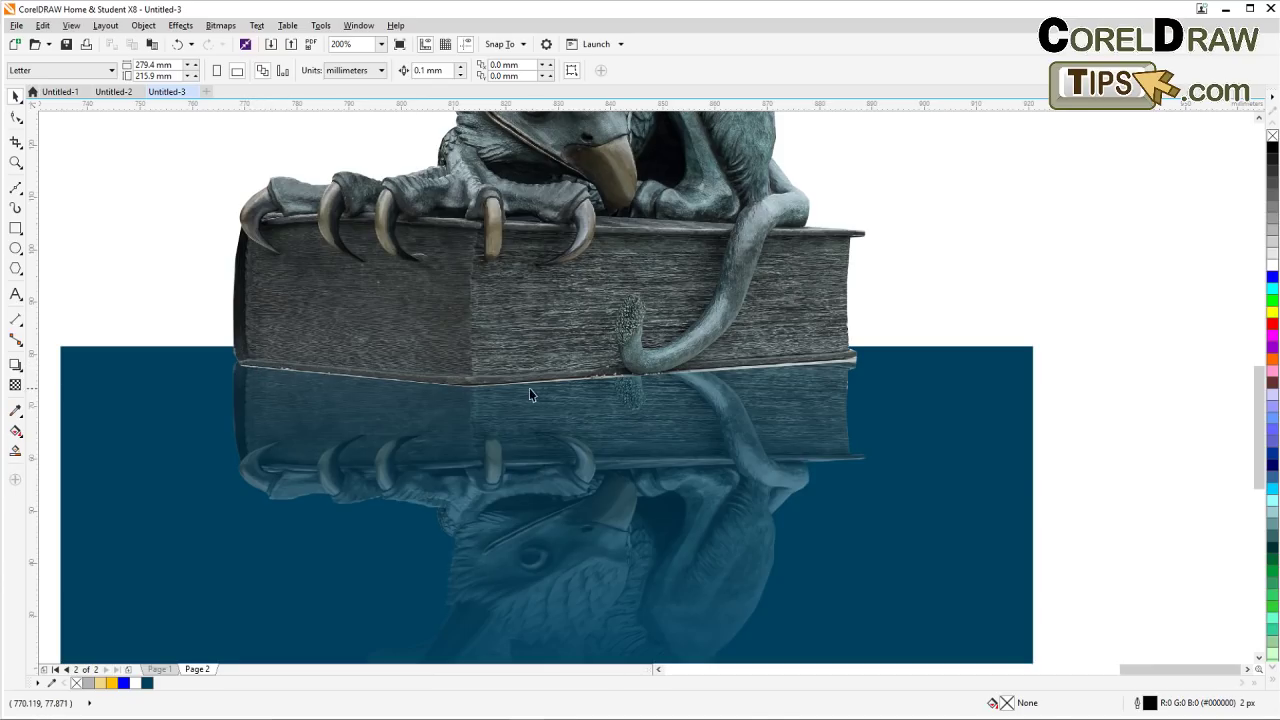
Reshape the griffin cut-out's outline with the Shape tool, moving nodes inward at the book's lower-left corner, front corner and beside the tail tip
{"action": "left_click", "coordinate": [346, 342]}
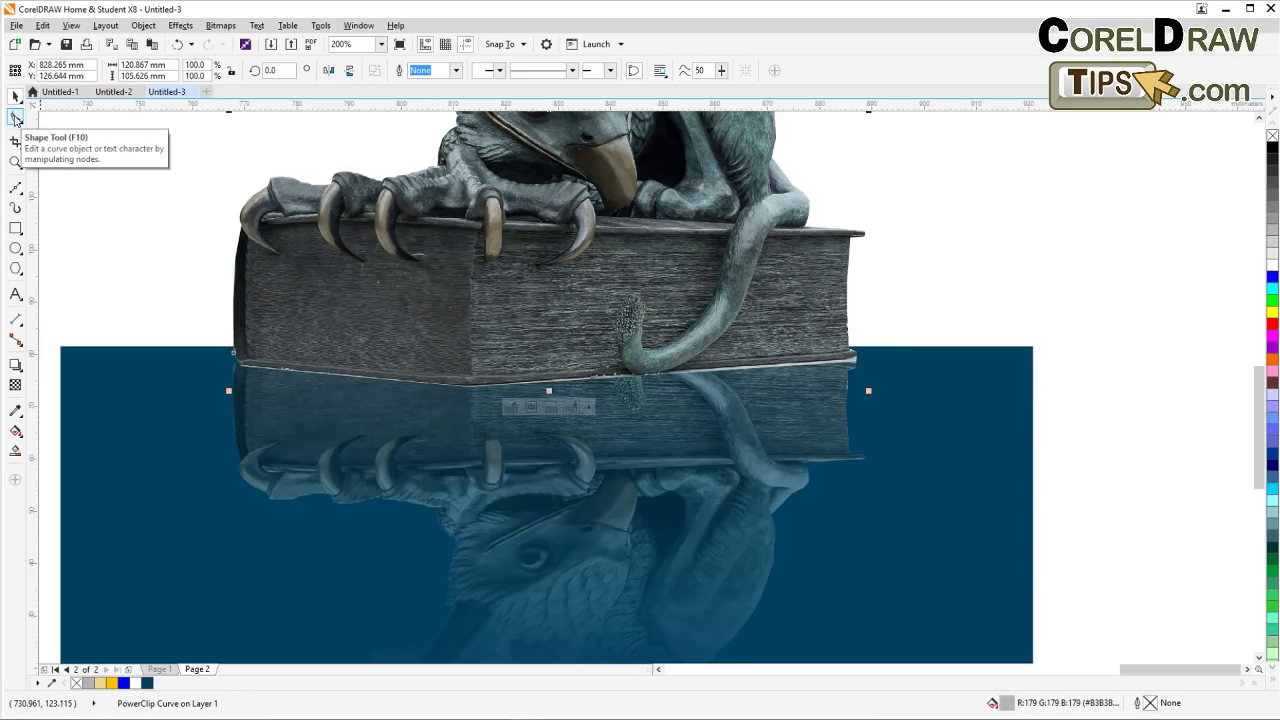
{"action": "left_click", "coordinate": [16, 118]}
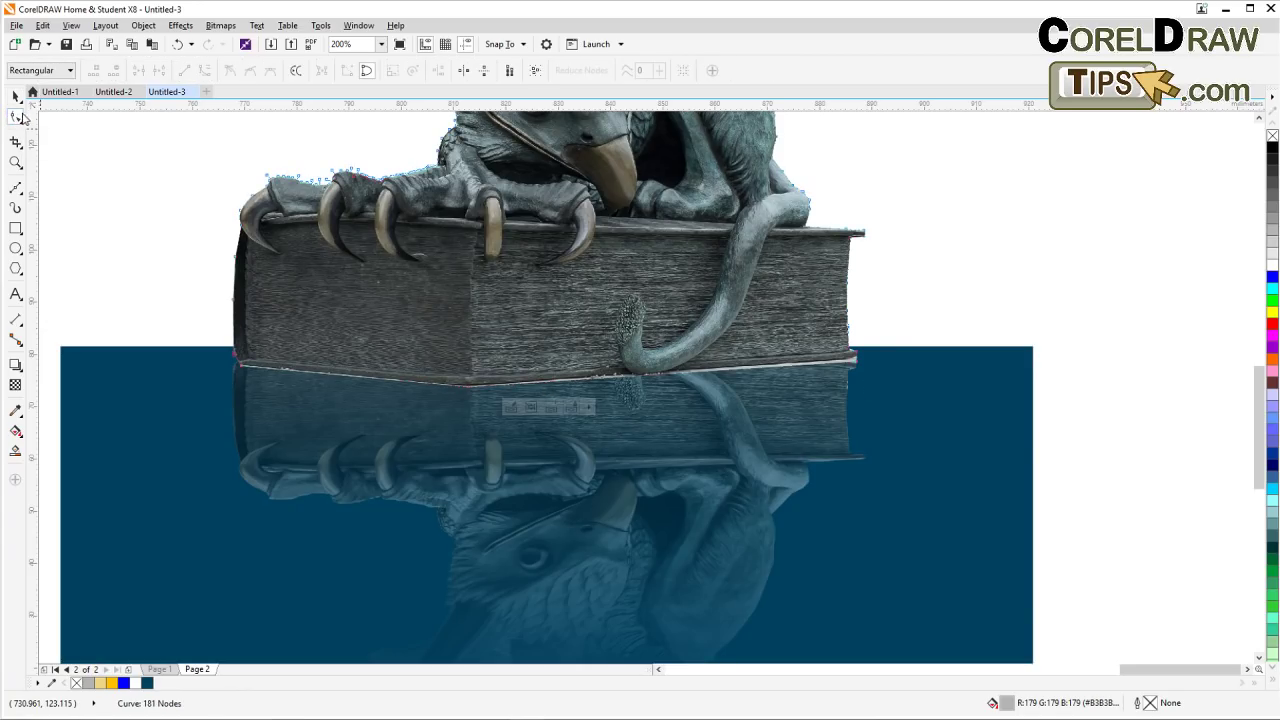
{"action": "scroll", "coordinate": [290, 400], "scroll_direction": "up", "scroll_amount": 1}
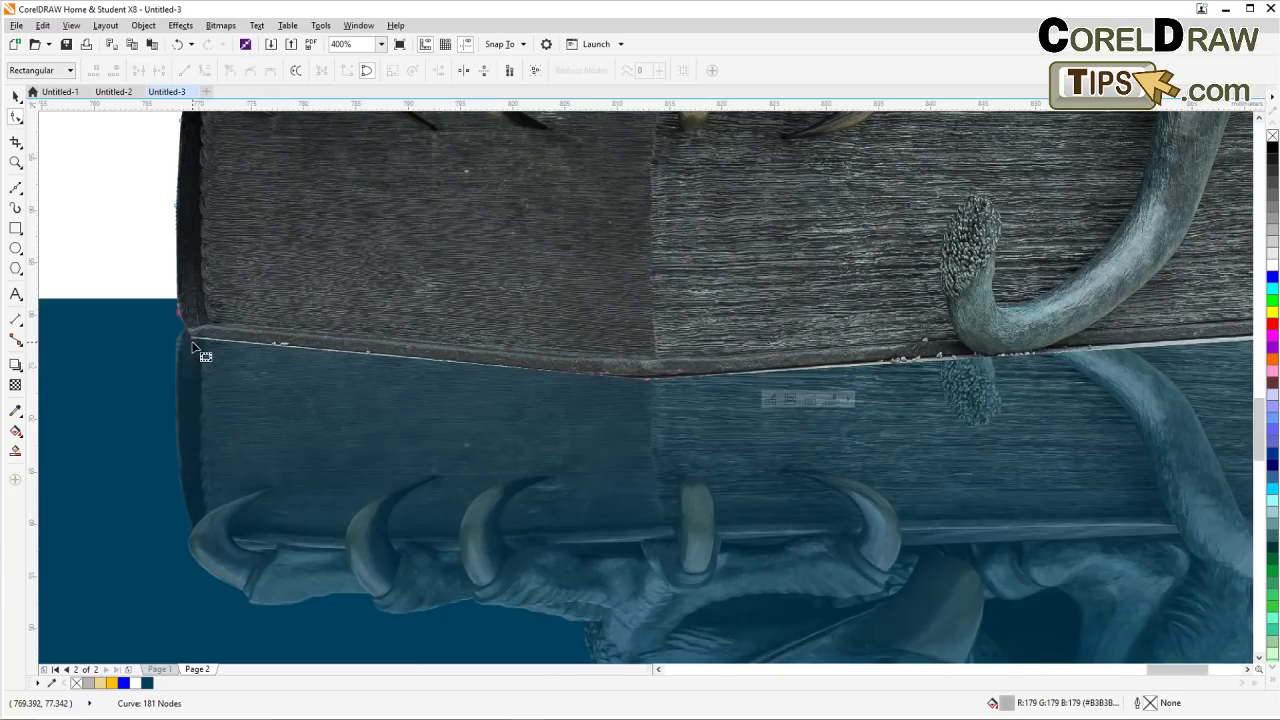
{"action": "left_click", "coordinate": [195, 342]}
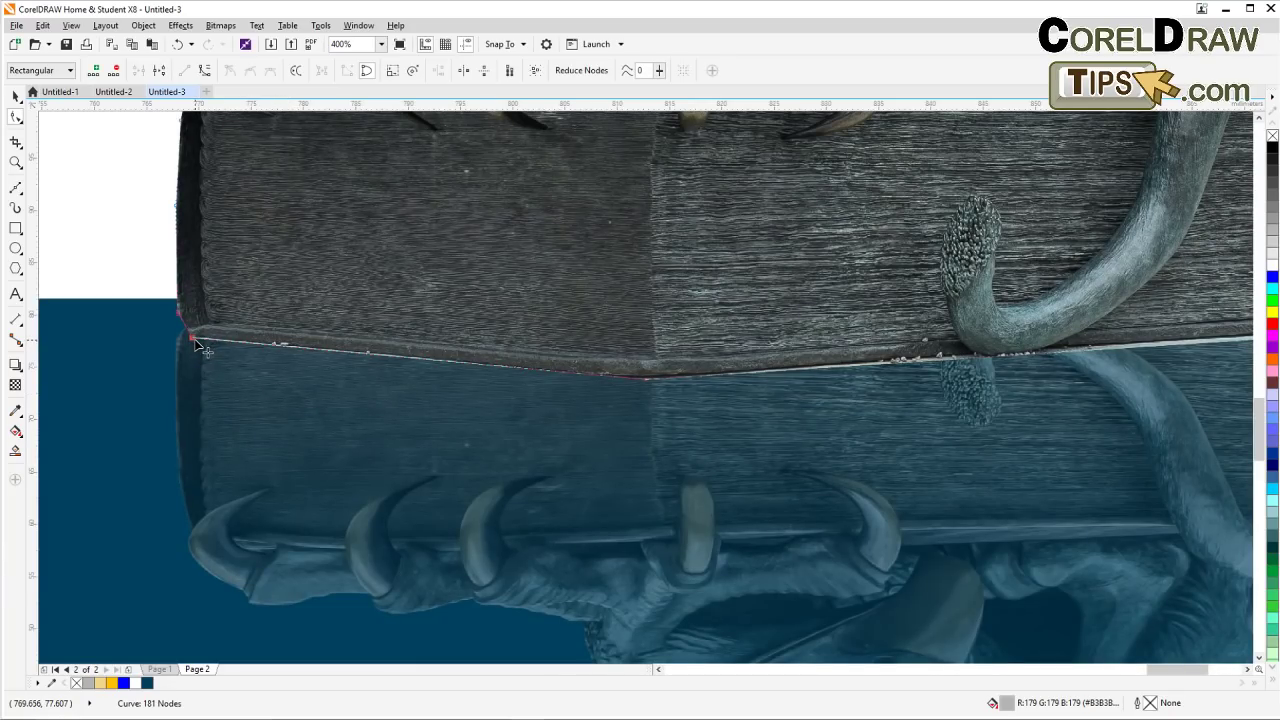
{"action": "left_click_drag", "start_coordinate": [206, 345], "coordinate": [207, 340]}
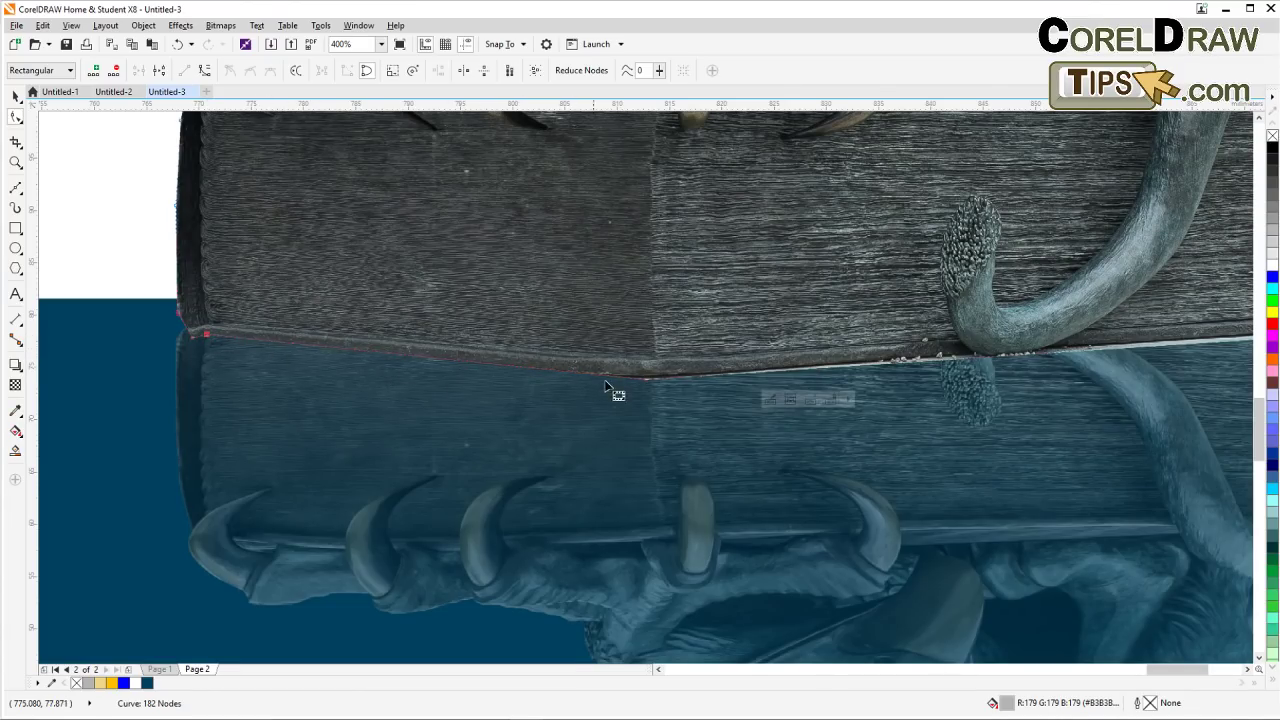
{"action": "left_click", "coordinate": [647, 380]}
{"action": "left_click_drag", "start_coordinate": [647, 381], "coordinate": [651, 374]}
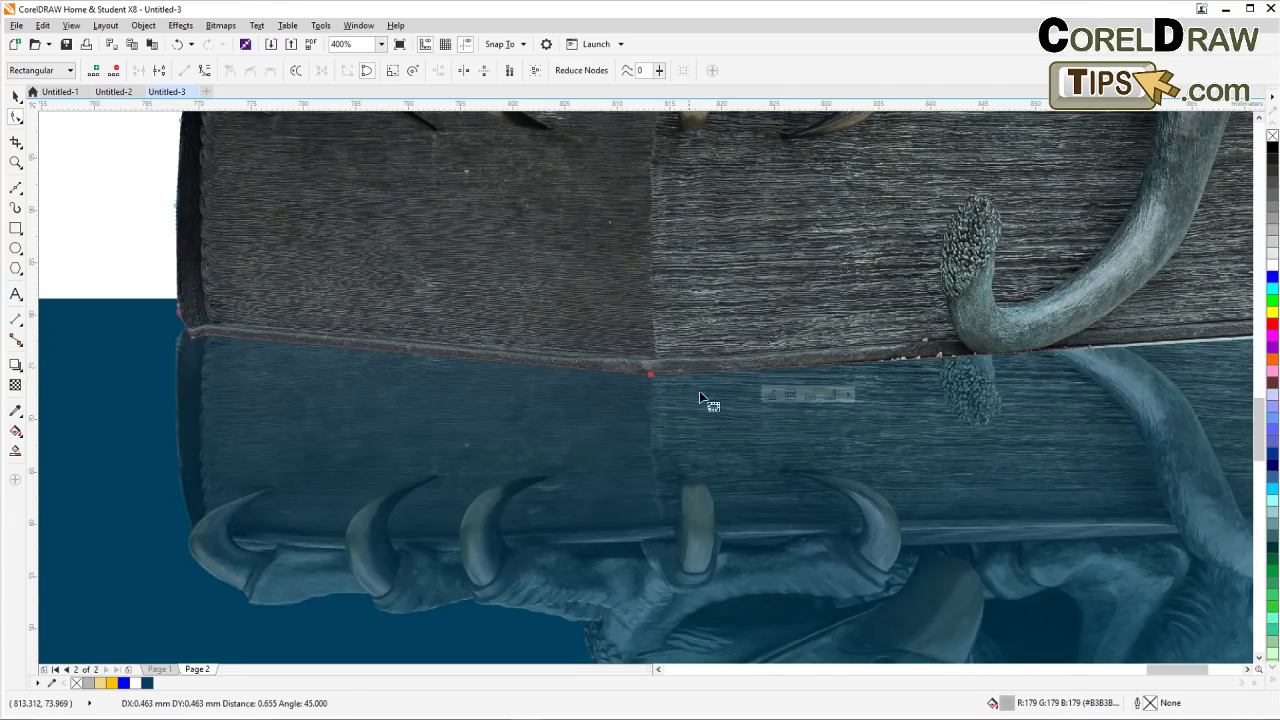
{"action": "left_click", "coordinate": [955, 358]}
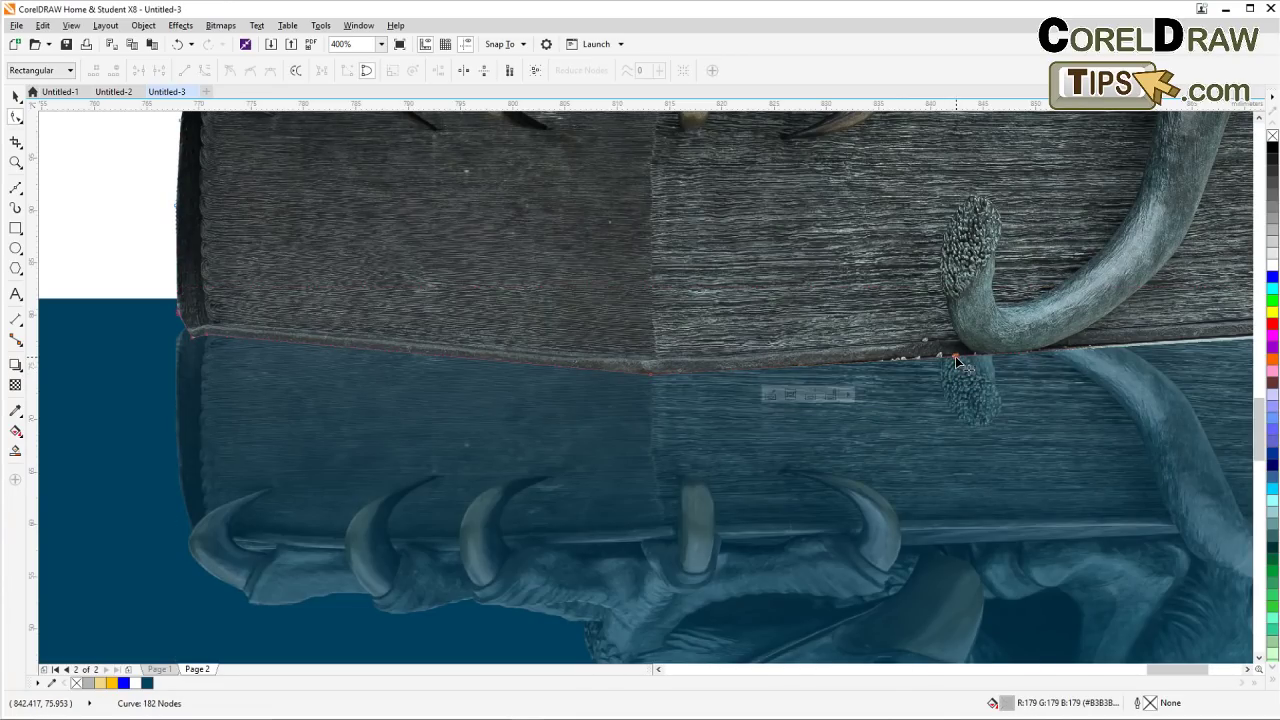
{"action": "left_click_drag", "start_coordinate": [955, 357], "coordinate": [958, 356]}
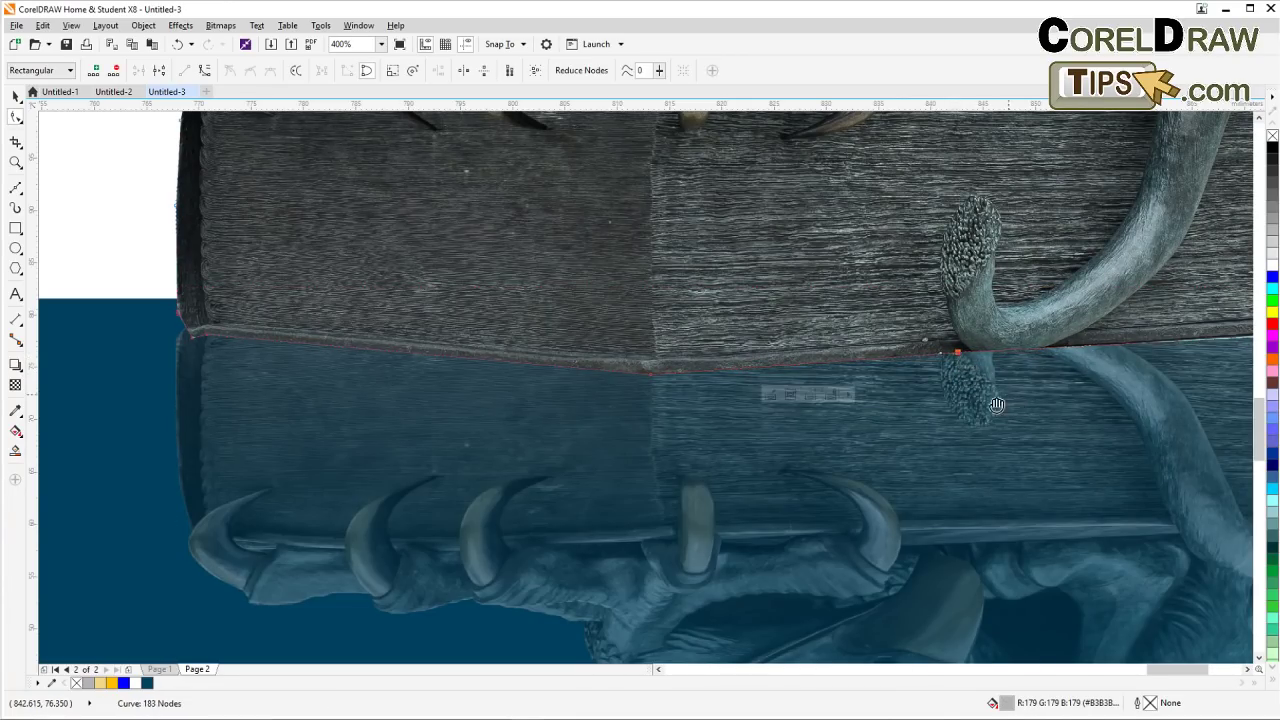
Add nodes to the outline beneath the tail, convert the segment between them to a curve, and bend it around the tail's lower edge
{"action": "left_click_drag", "start_coordinate": [995, 402], "coordinate": [647, 436]}
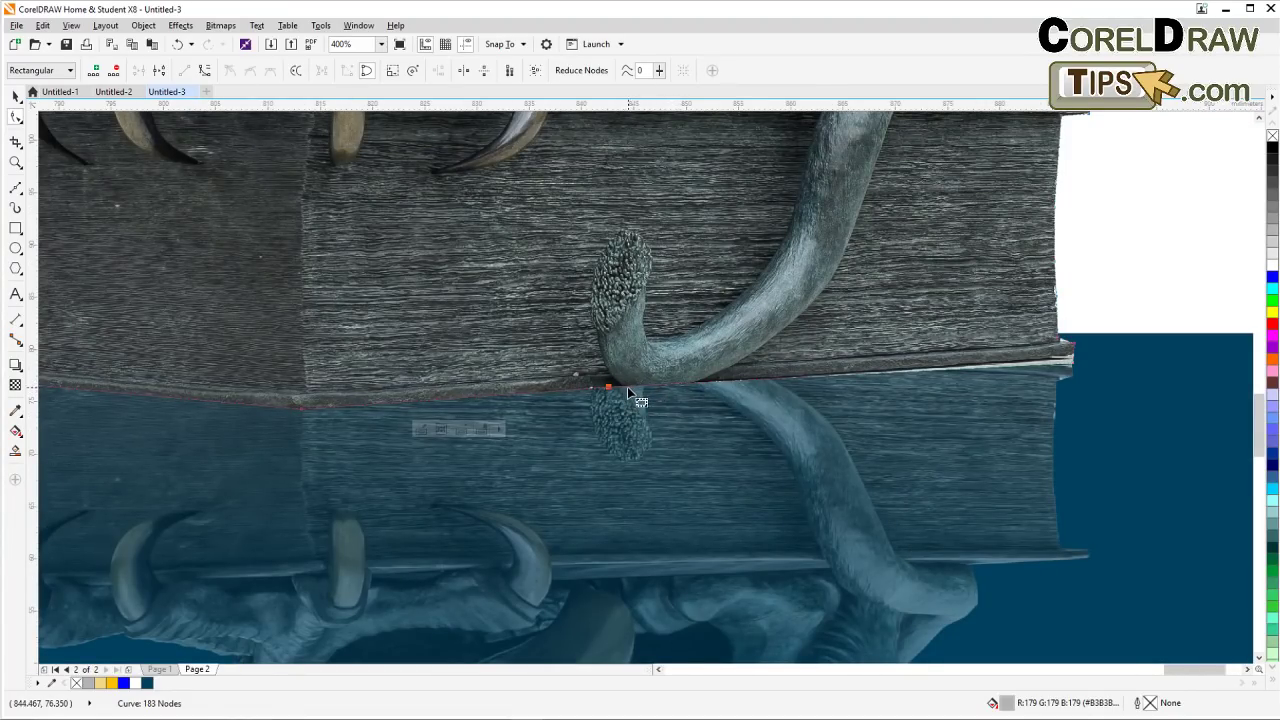
{"action": "left_click", "coordinate": [627, 388]}
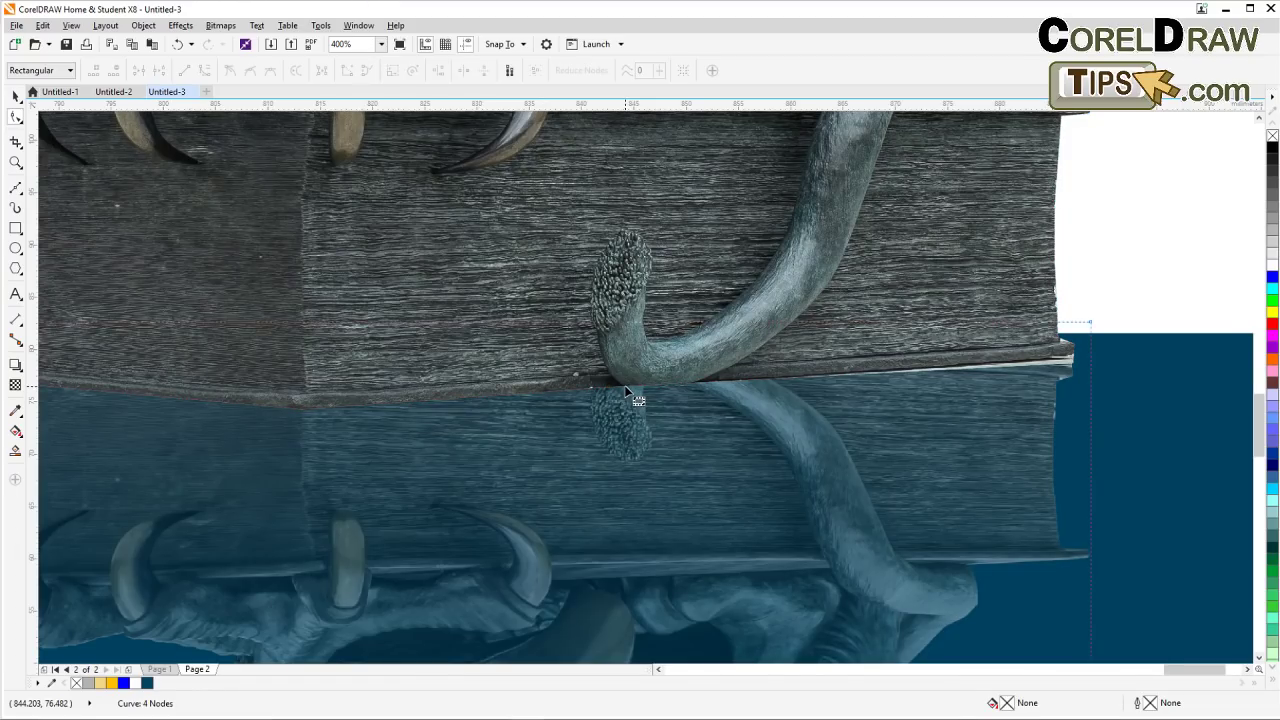
{"action": "double_click", "coordinate": [624, 386]}
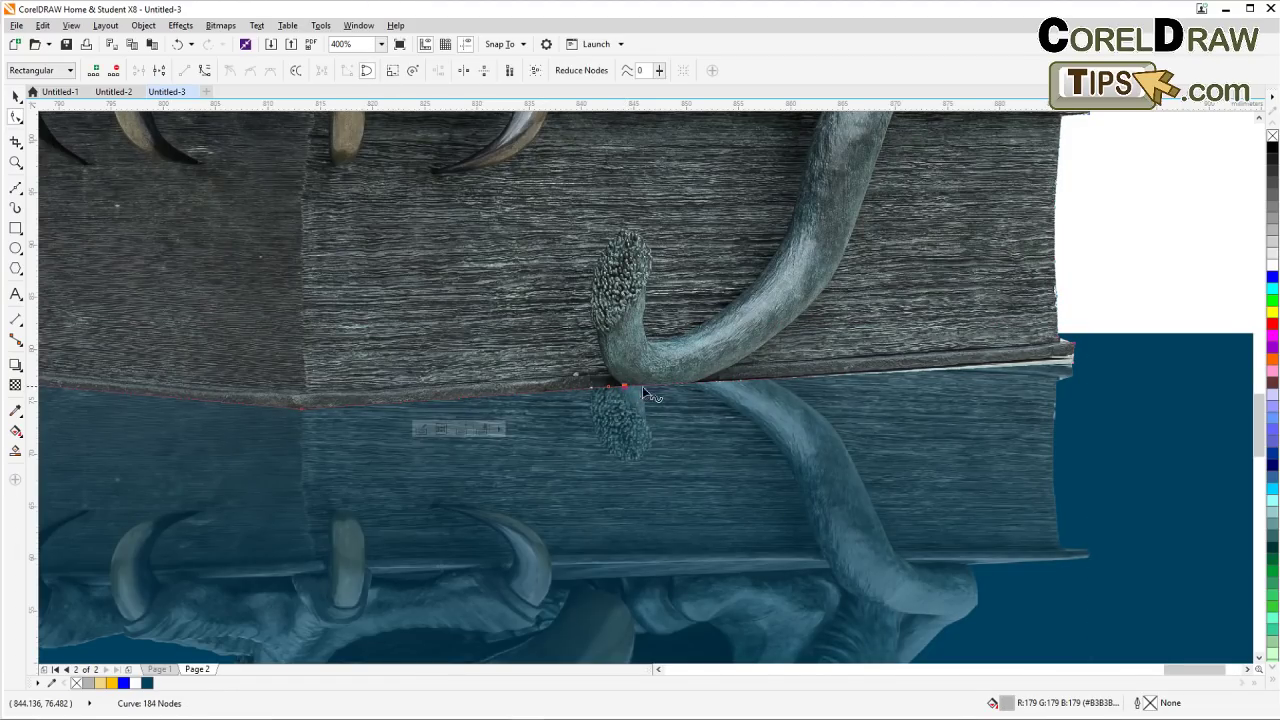
{"action": "double_click", "coordinate": [692, 382]}
{"action": "left_click", "coordinate": [658, 388]}
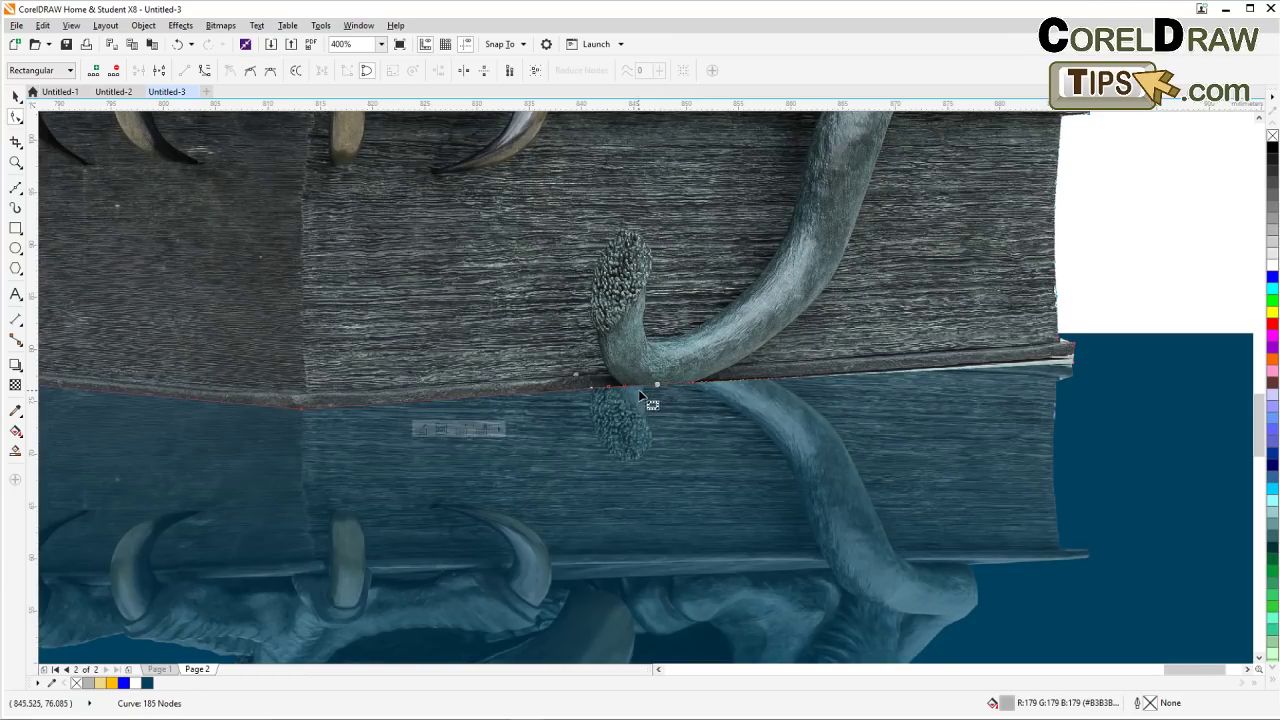
{"action": "left_click", "coordinate": [203, 72]}
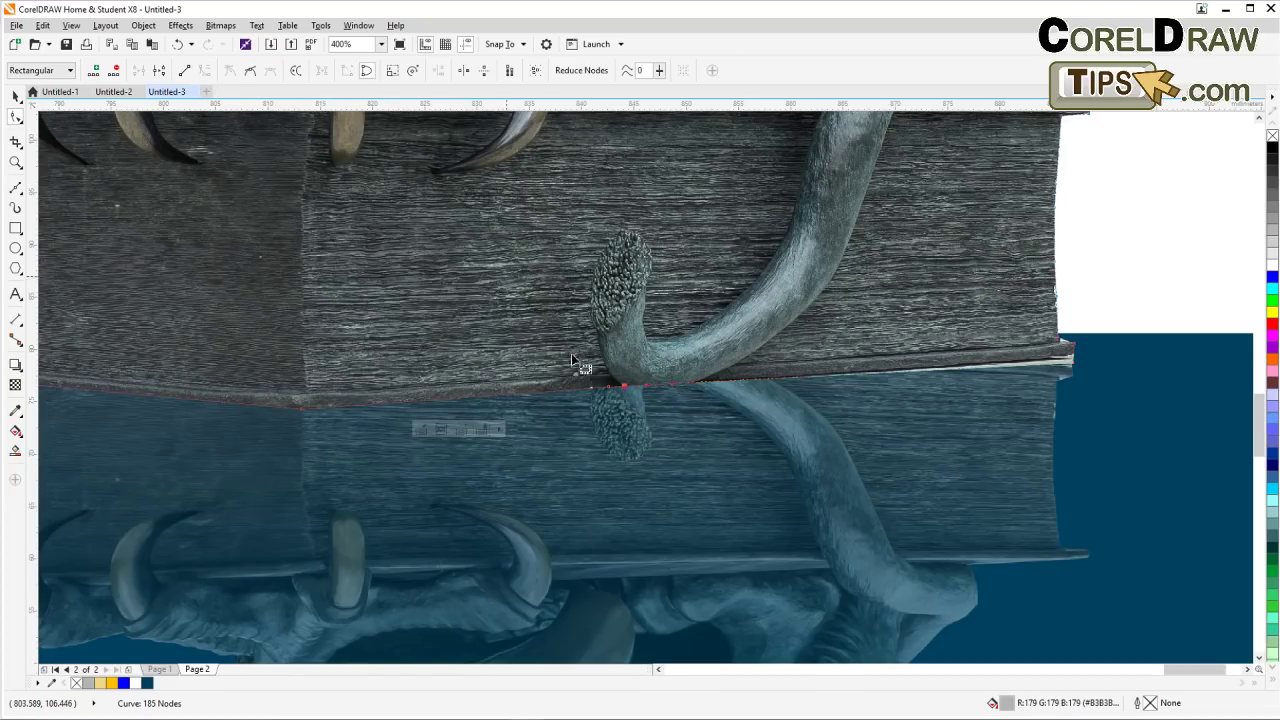
{"action": "left_click_drag", "start_coordinate": [655, 390], "coordinate": [649, 391]}
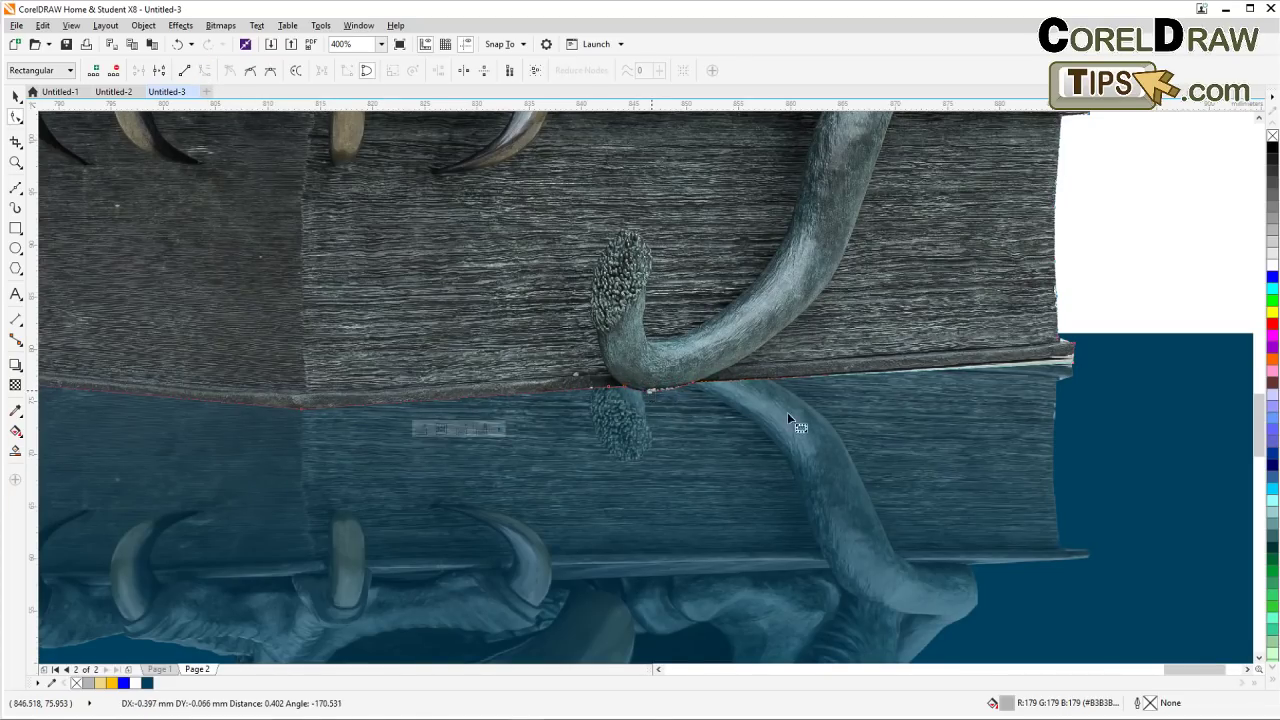
Move the outline's lower-right node up to the book cover's edge to trim the white strip, and deselect the griffin
{"action": "scroll", "coordinate": [735, 391], "scroll_direction": "right", "scroll_amount": 5}
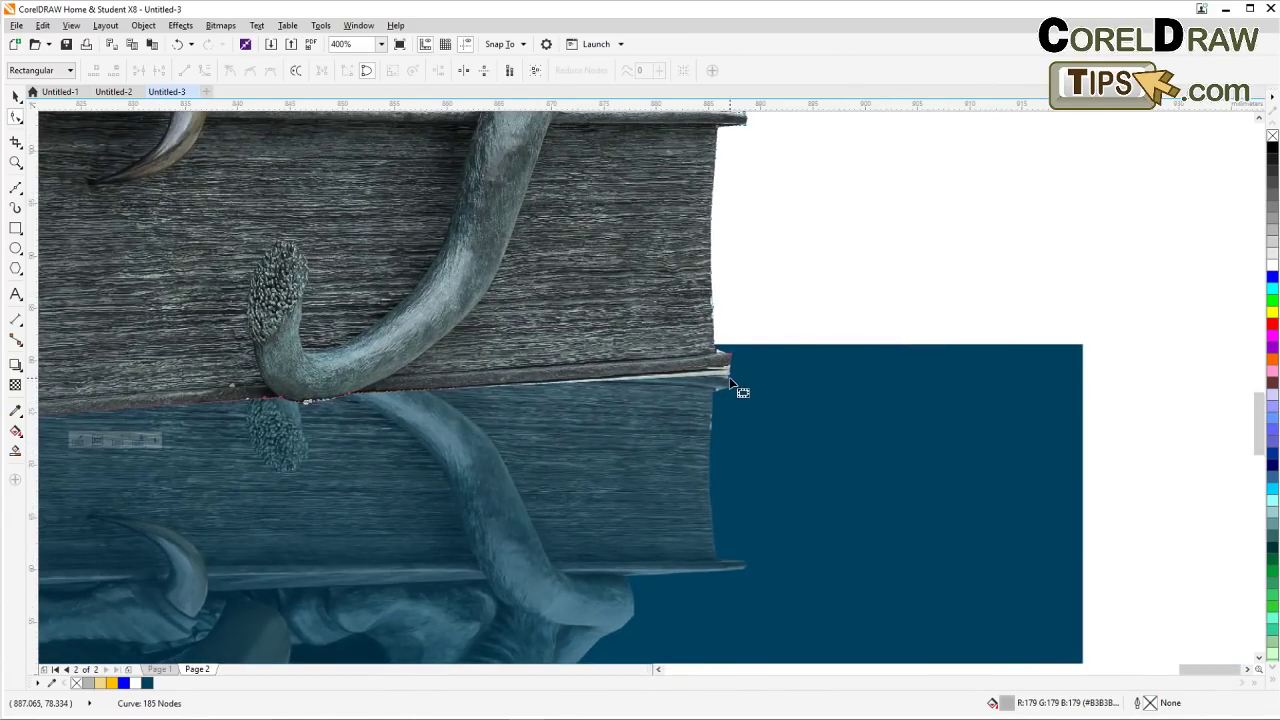
{"action": "left_click_drag", "start_coordinate": [729, 375], "coordinate": [729, 362]}
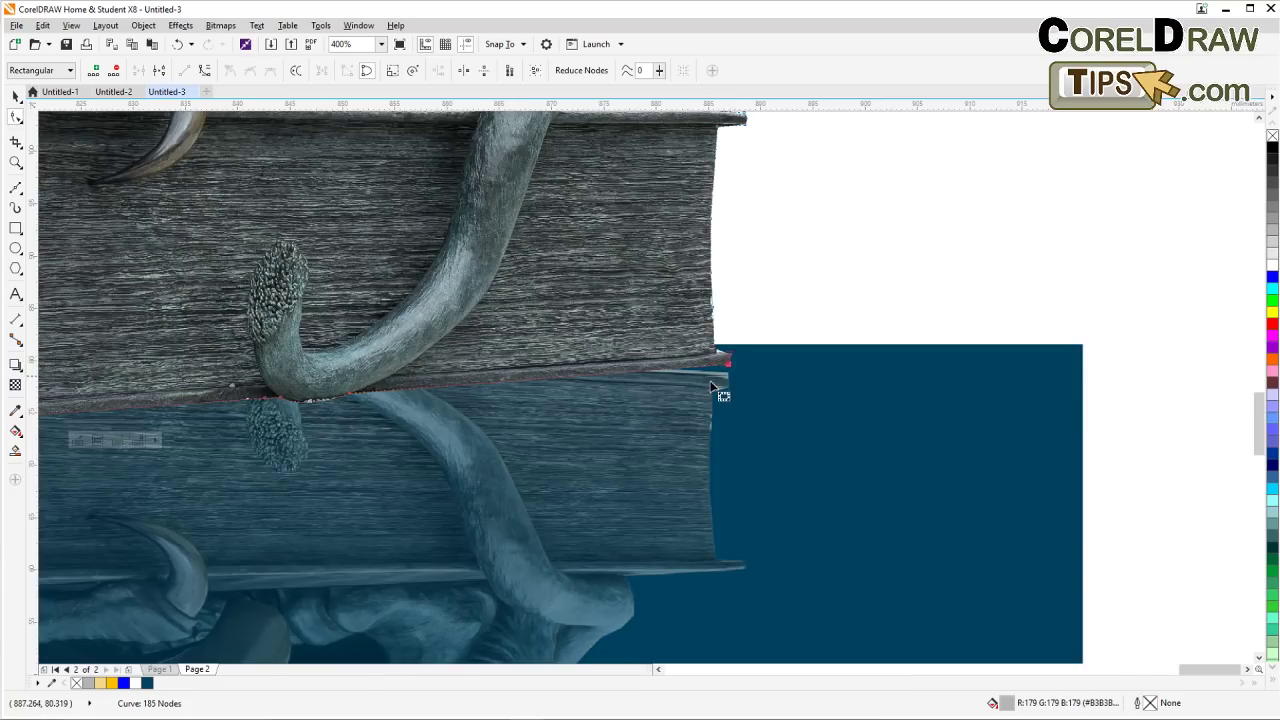
{"action": "scroll", "coordinate": [713, 388], "scroll_direction": "down", "scroll_amount": 2}
{"action": "scroll", "coordinate": [575, 380], "scroll_direction": "down", "scroll_amount": 2}
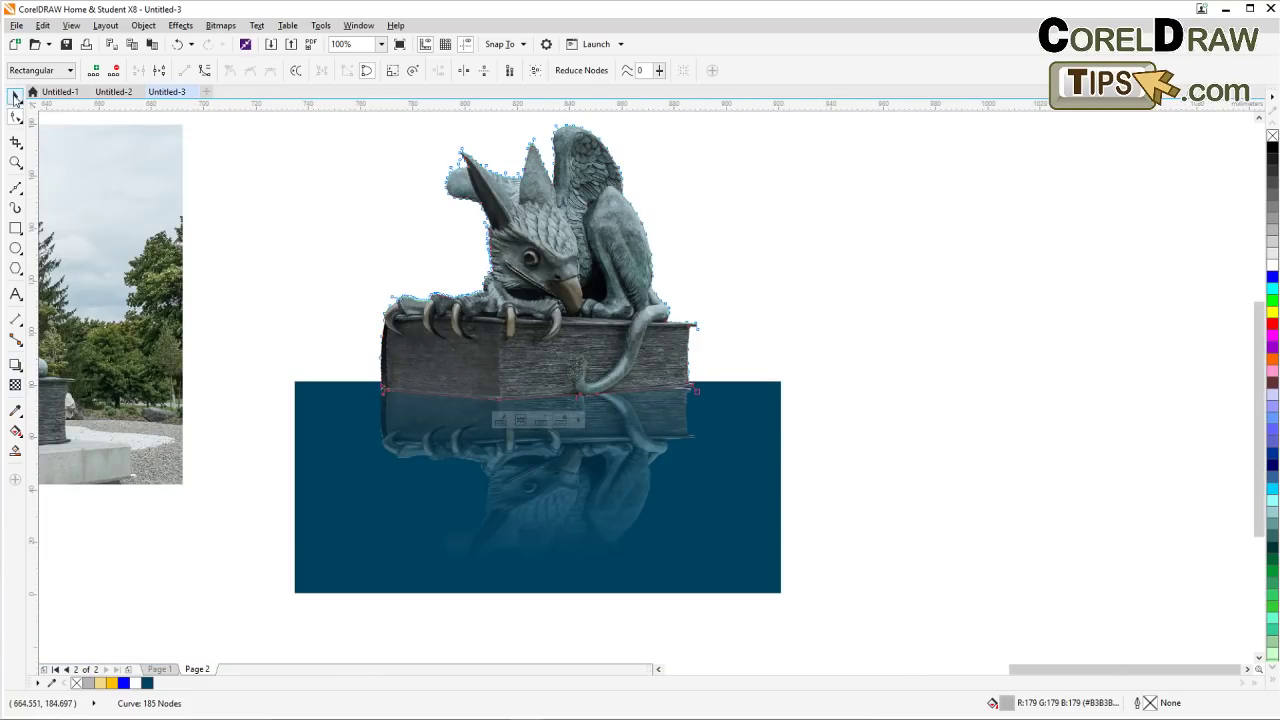
{"action": "left_click", "coordinate": [15, 97]}
{"action": "key", "text": "Escape"}
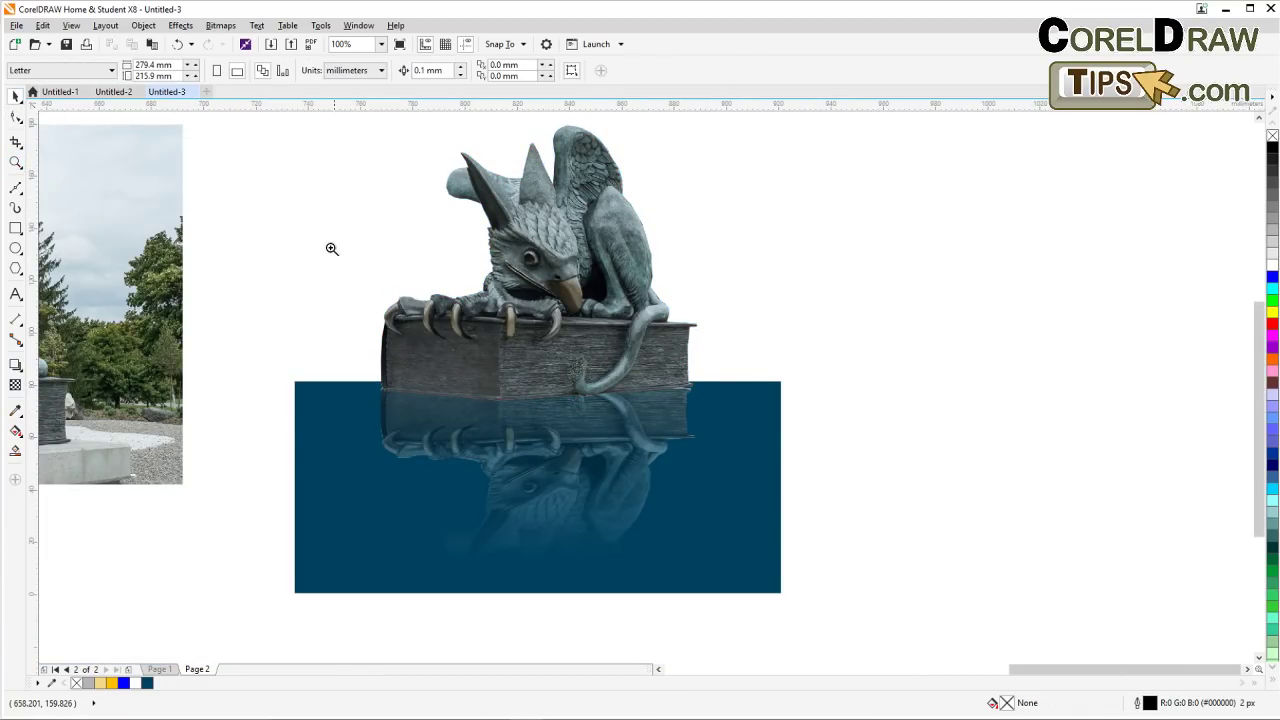
Draw an outline-free light blue (#00CCFF) rectangle about 186 by 114 mm over the griffin, directly above the dark blue rectangle and equally wide
{"action": "key", "text": "z"}
{"action": "left_click_drag", "start_coordinate": [314, 194], "coordinate": [777, 557]}
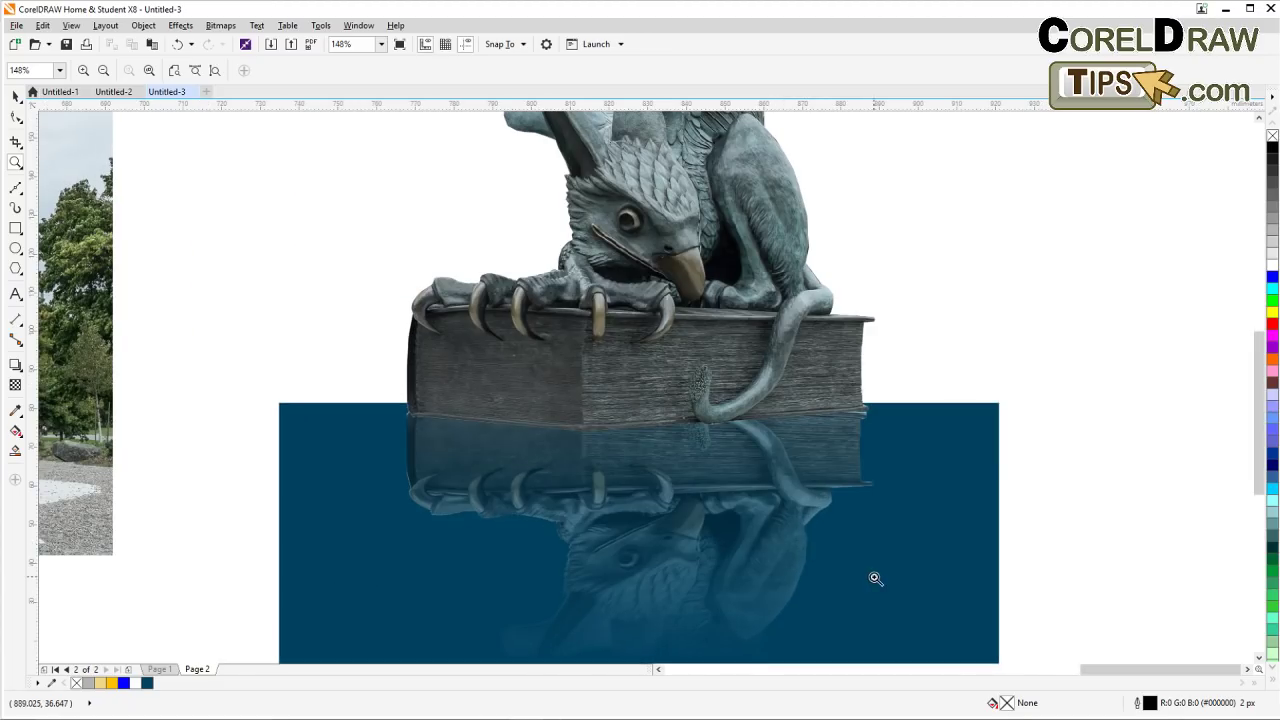
{"action": "scroll", "coordinate": [875, 578], "scroll_direction": "down", "scroll_amount": 1}
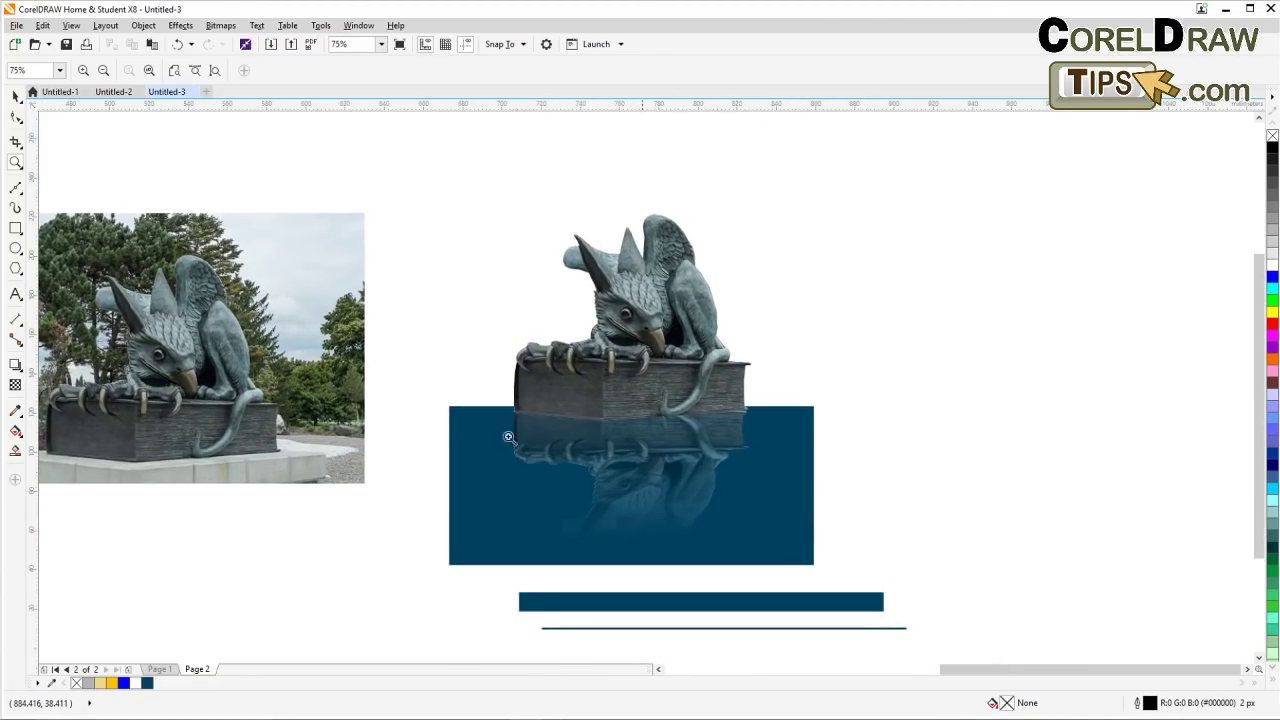
{"action": "key", "text": "space"}
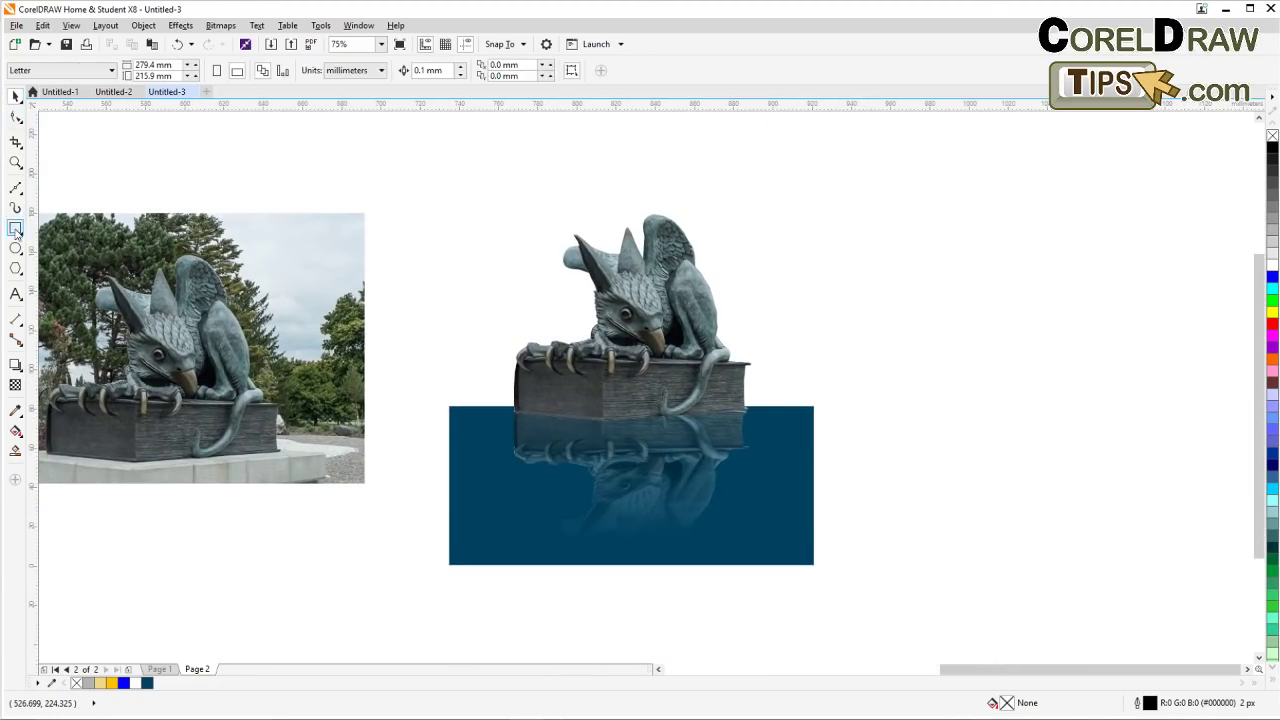
{"action": "key", "text": "F6"}
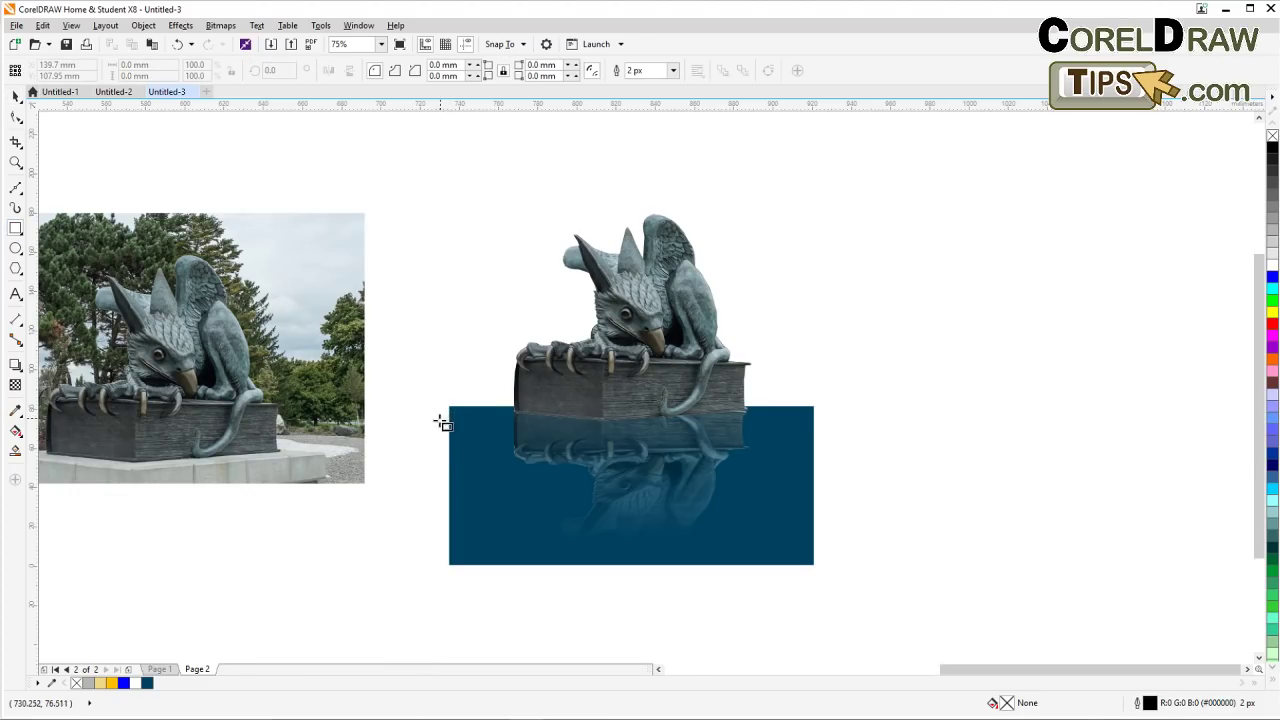
{"action": "left_click_drag", "start_coordinate": [450, 407], "coordinate": [813, 446]}
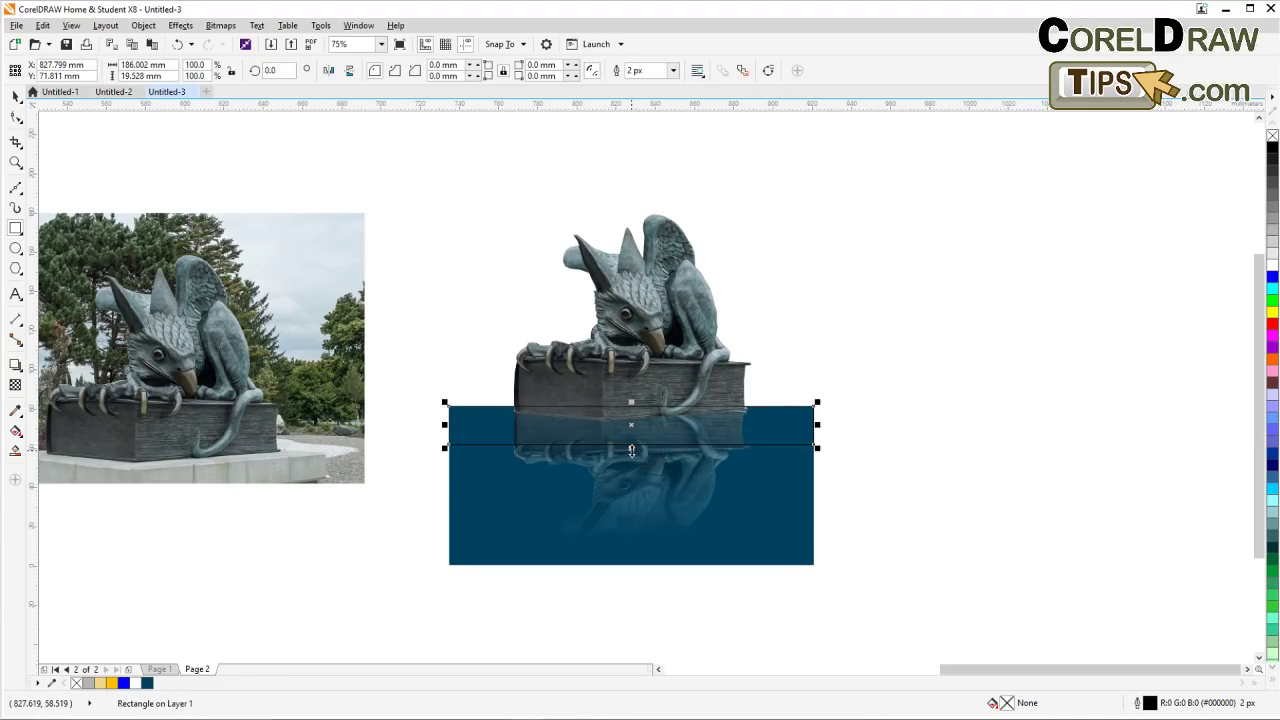
{"action": "left_click_drag", "start_coordinate": [631, 449], "coordinate": [630, 199]}
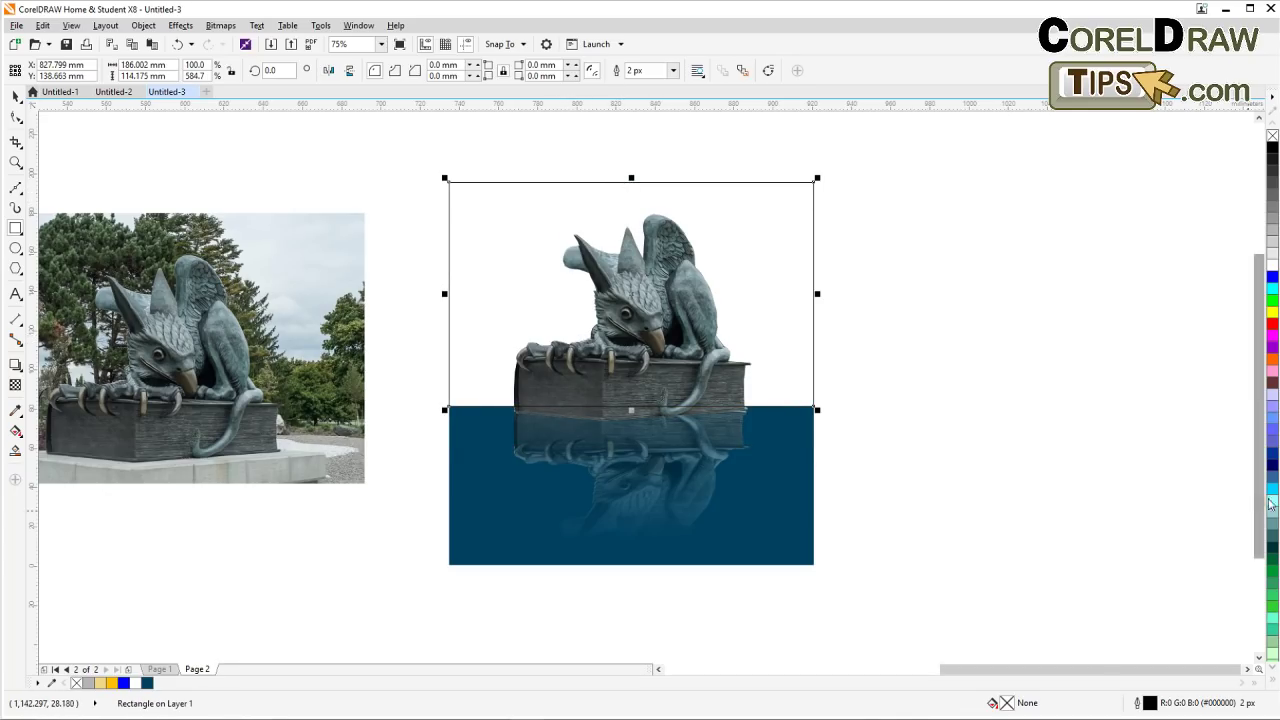
{"action": "left_click", "coordinate": [1271, 489]}
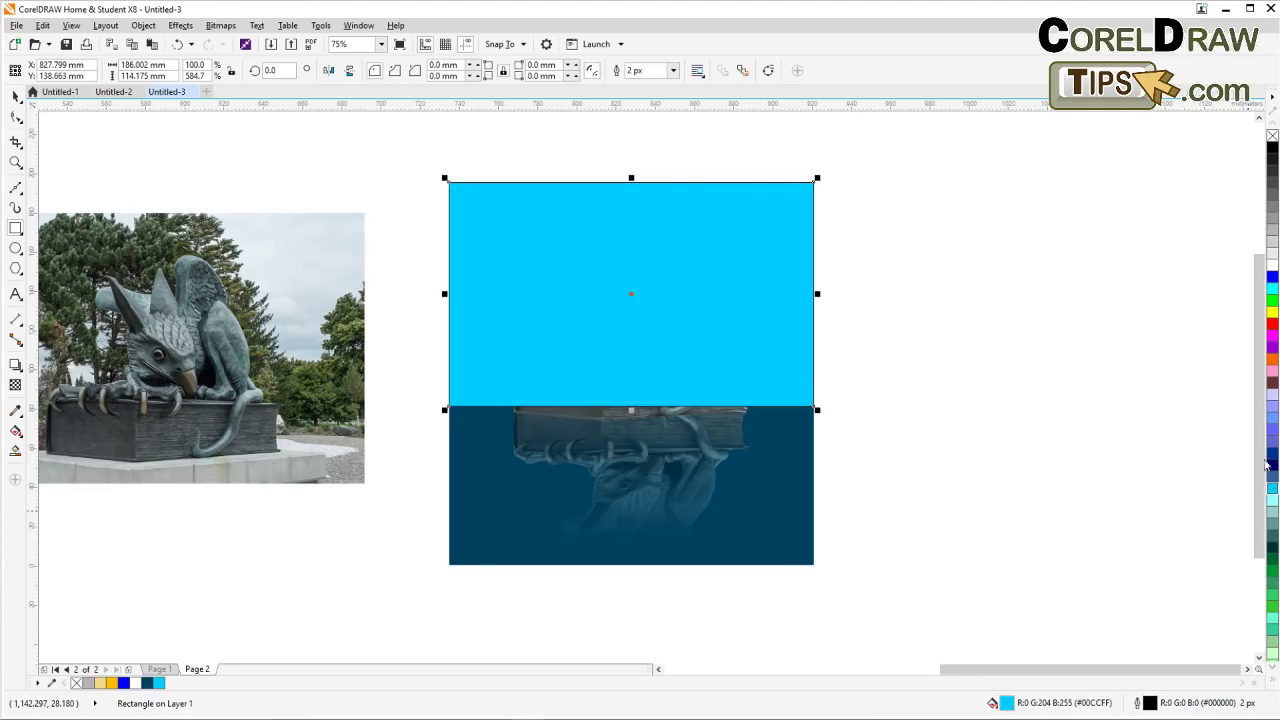
{"action": "right_click", "coordinate": [1273, 135]}
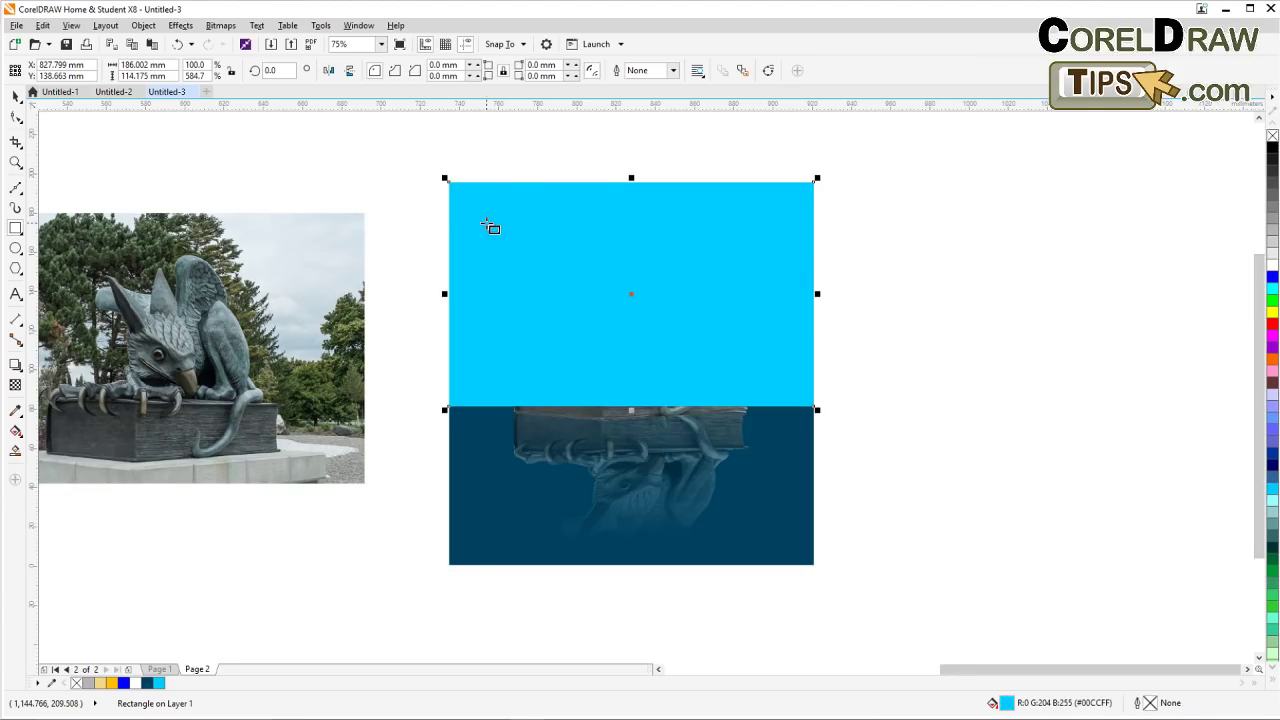
Send the light blue rectangle behind the griffin and deselect it
{"action": "left_click", "coordinate": [144, 25]}
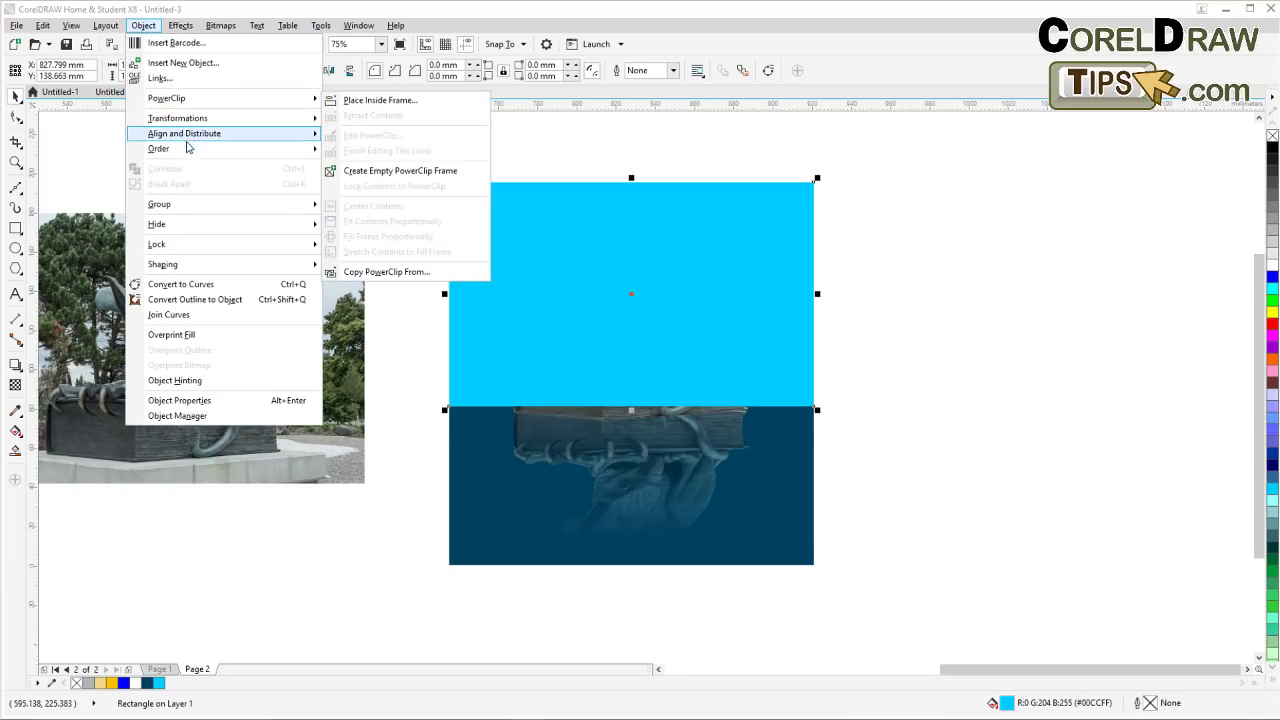
{"action": "mouse_move", "coordinate": [185, 148]}
{"action": "left_click", "coordinate": [380, 175]}
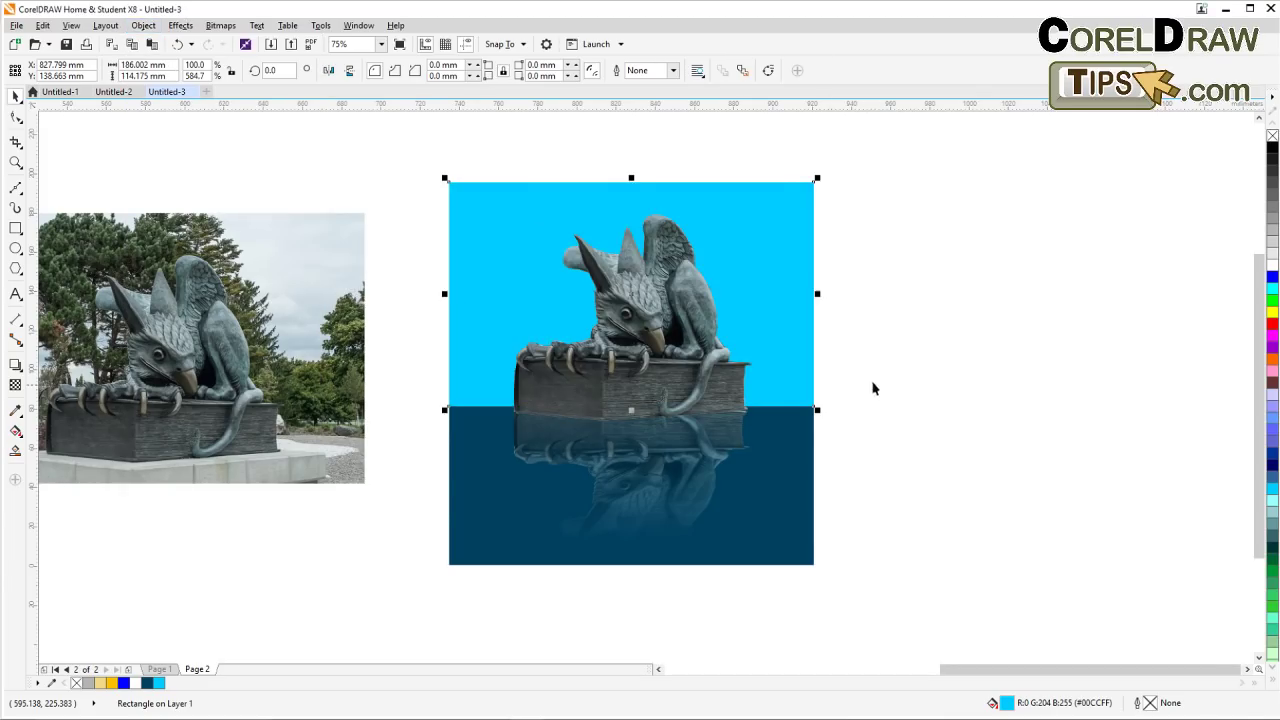
{"action": "left_click", "coordinate": [830, 417]}
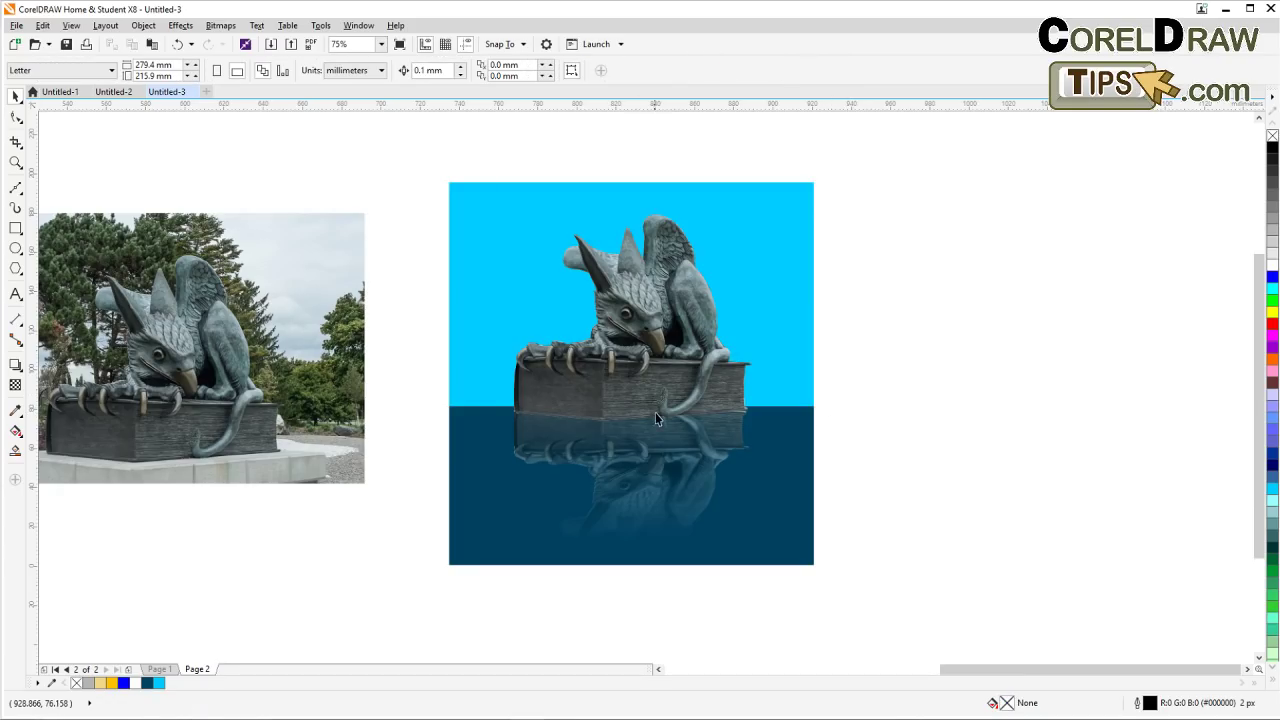
Try fading the light blue rectangle with a linear transparency running from opaque at its top edge down to transparent near its base
{"action": "scroll", "coordinate": [428, 416], "scroll_direction": "down", "scroll_amount": 1}
{"action": "scroll", "coordinate": [427, 408], "scroll_direction": "up", "scroll_amount": 1}
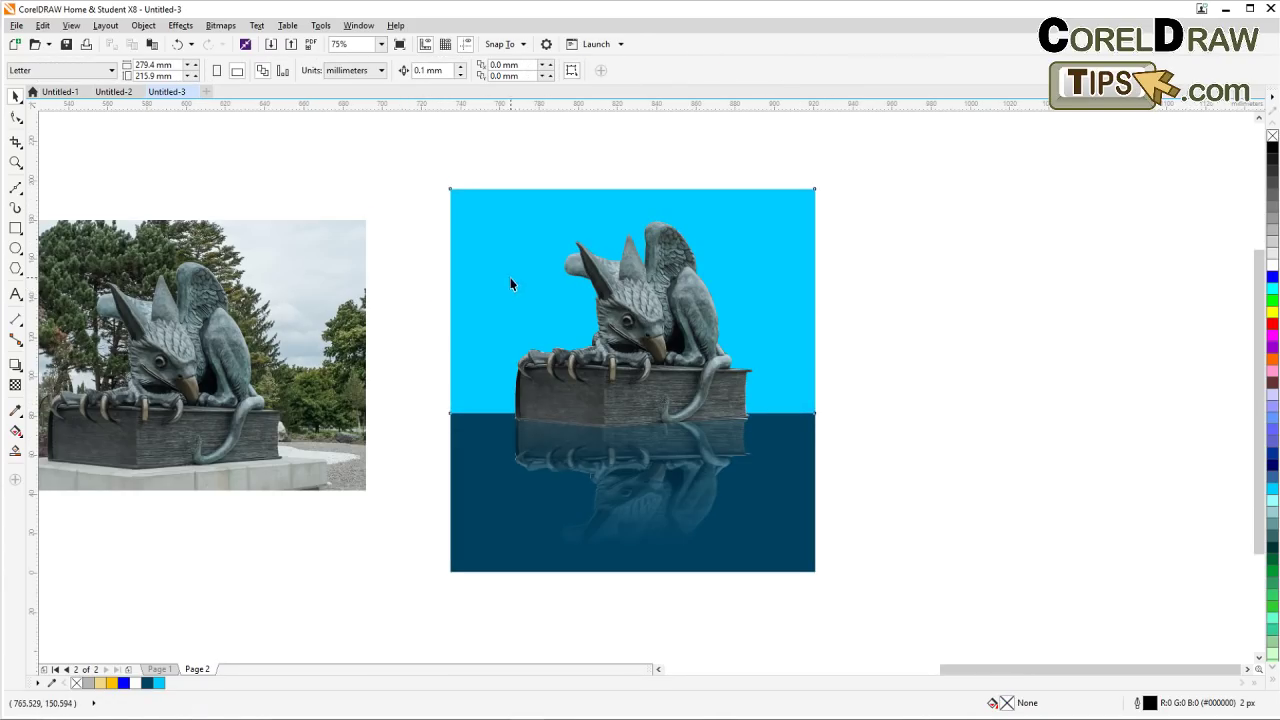
{"action": "left_click", "coordinate": [477, 200]}
{"action": "left_click", "coordinate": [17, 386]}
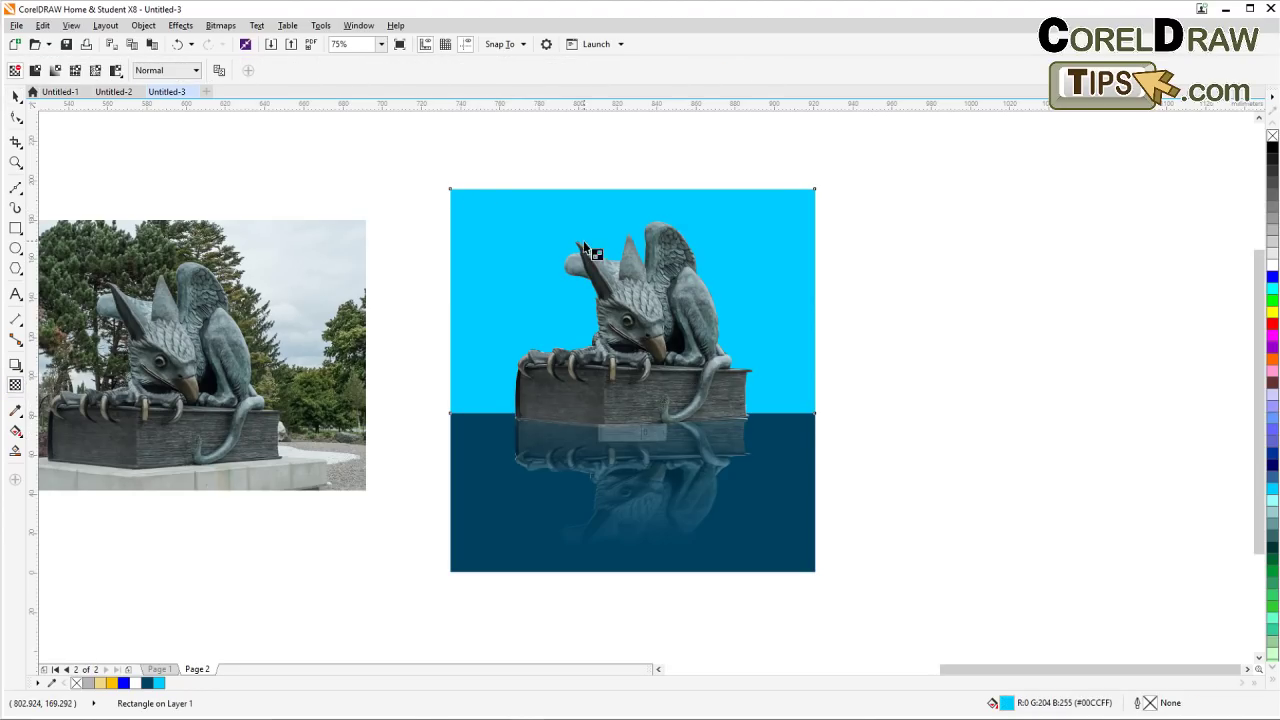
{"action": "left_click_drag", "start_coordinate": [604, 204], "coordinate": [612, 351]}
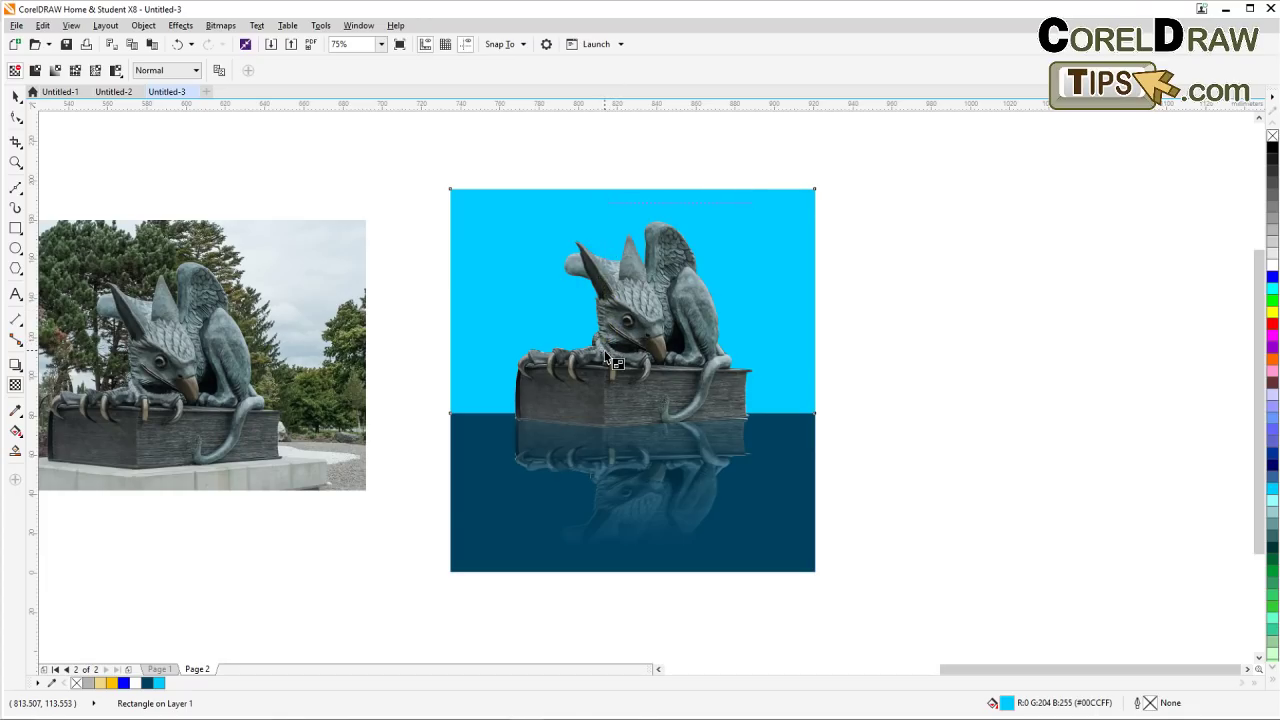
{"action": "left_click_drag", "start_coordinate": [604, 351], "coordinate": [603, 349]}
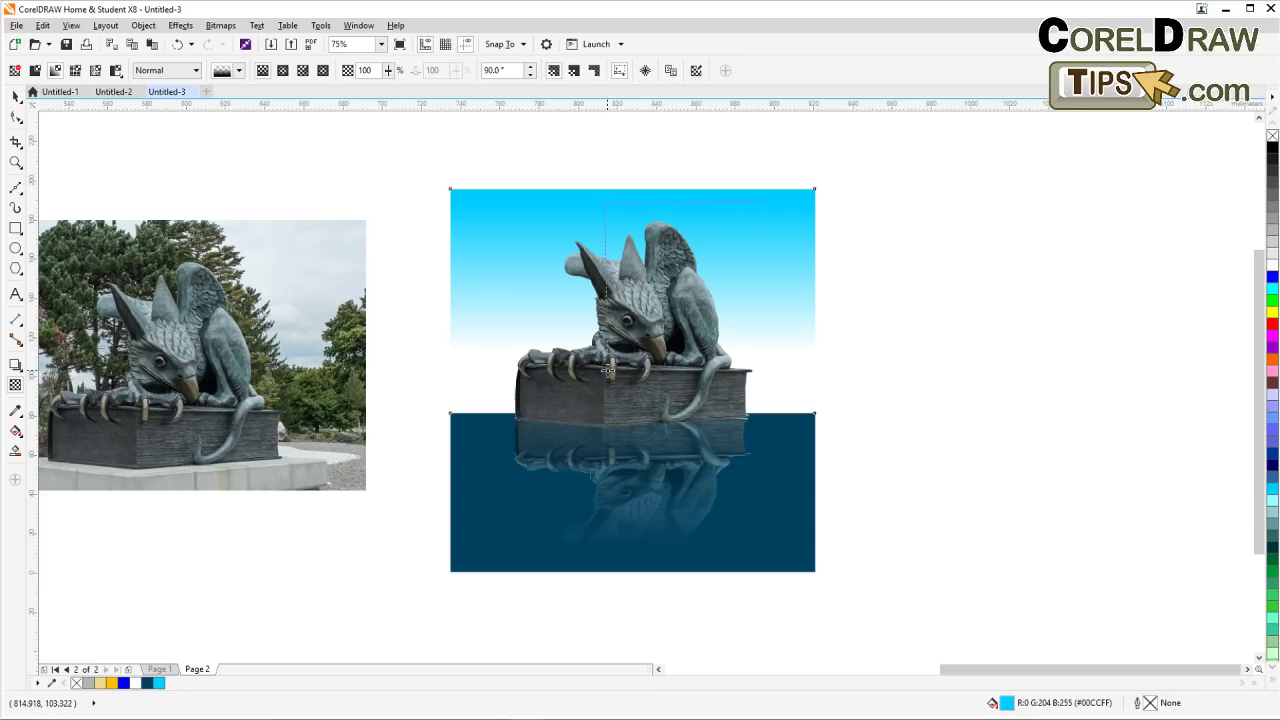
{"action": "left_click_drag", "start_coordinate": [608, 370], "coordinate": [614, 405]}
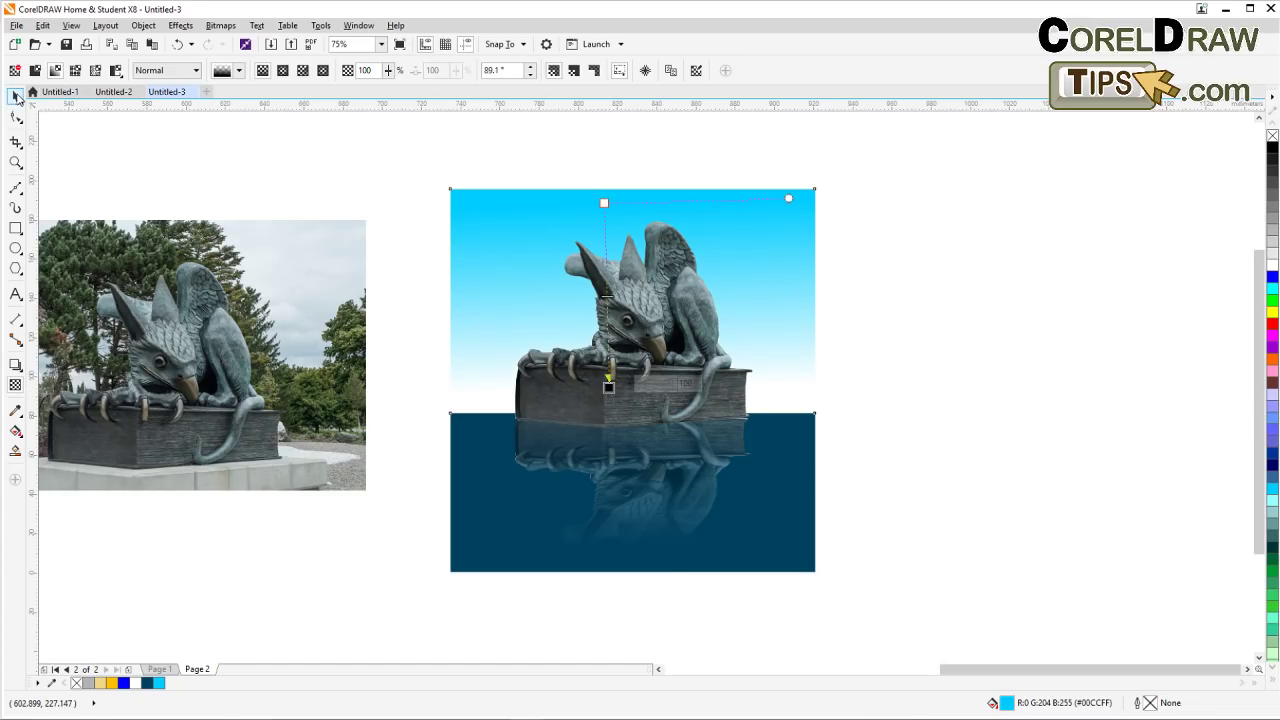
Undo the downward transparency on the light blue rectangle, keeping the rectangle solid and behind the griffin
{"action": "left_click", "coordinate": [178, 44]}
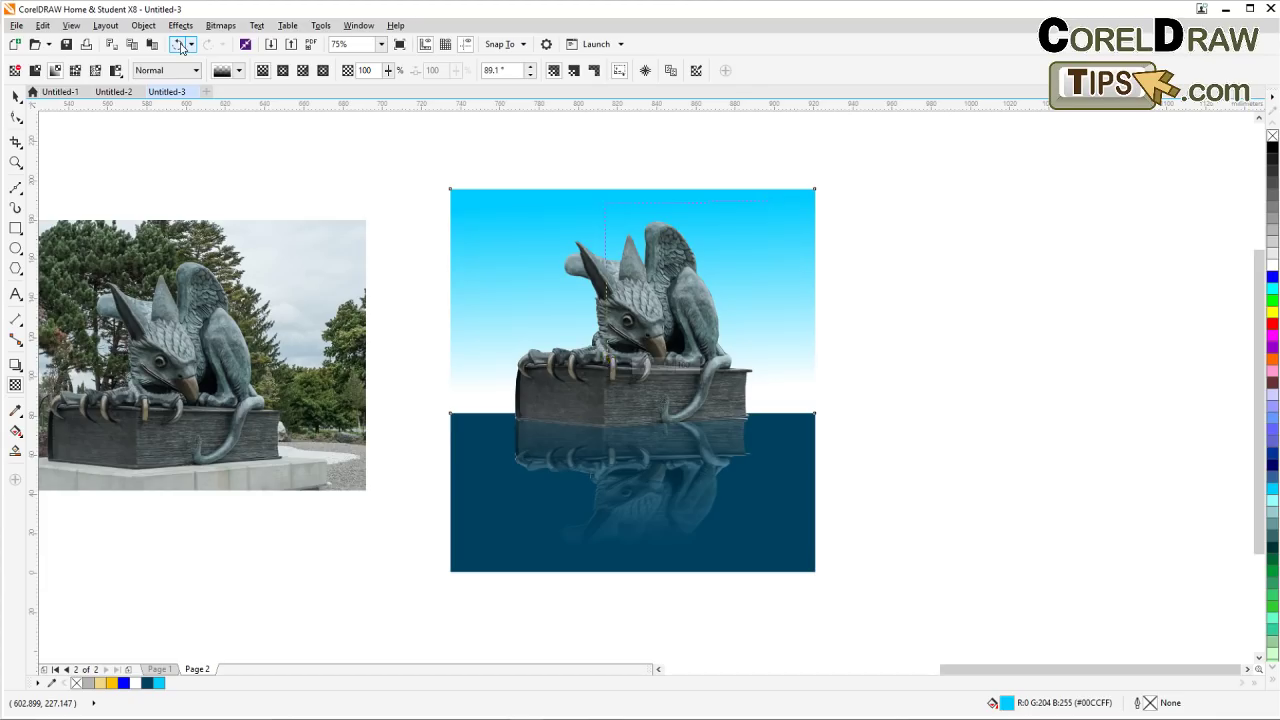
{"action": "left_click", "coordinate": [180, 45]}
{"action": "left_click", "coordinate": [180, 45]}
{"action": "left_click", "coordinate": [180, 45]}
{"action": "left_click", "coordinate": [180, 45]}
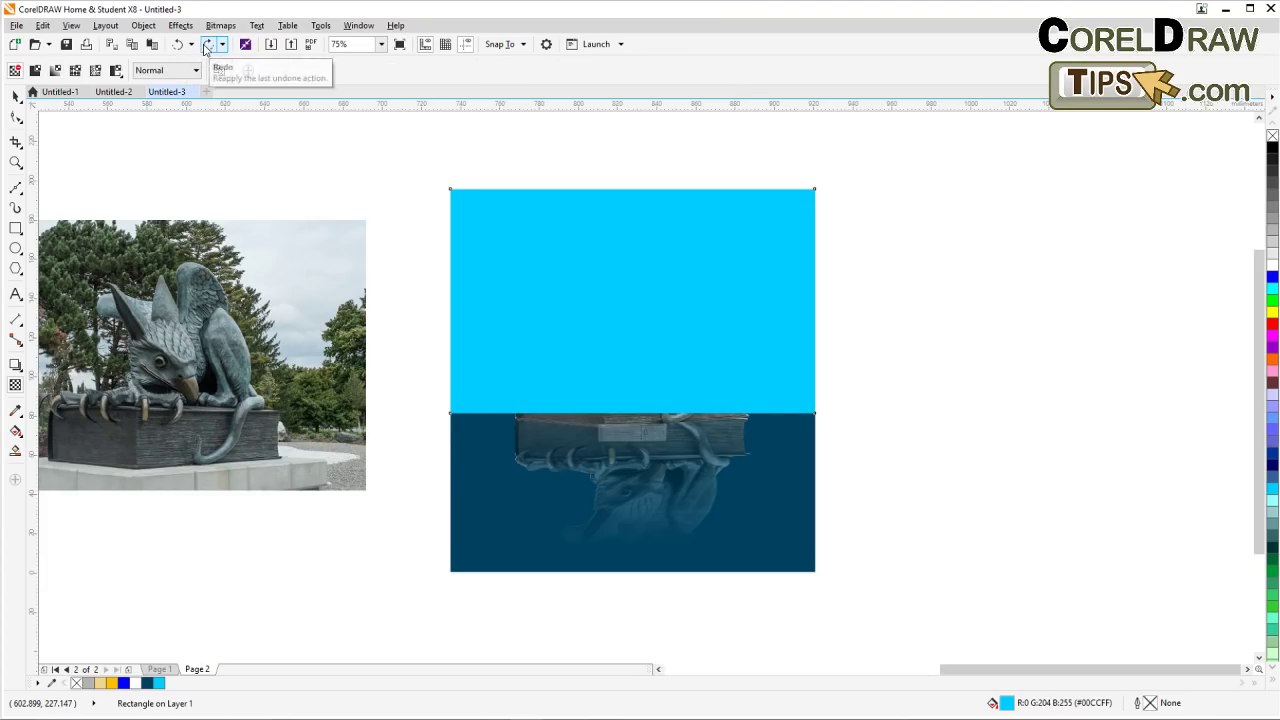
{"action": "left_click", "coordinate": [206, 45]}
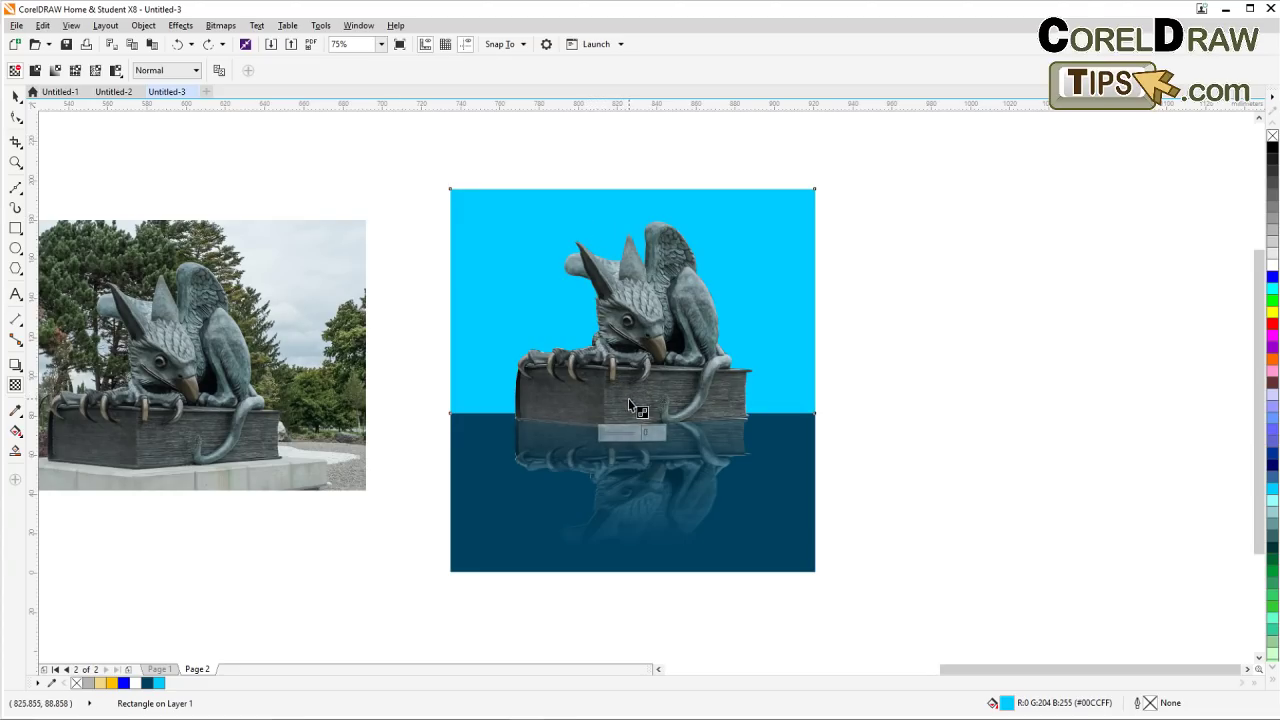
Apply a linear transparency to the light blue rectangle, fading vertically from opaque near its base to fully transparent near its top edge
{"action": "left_click_drag", "start_coordinate": [628, 398], "coordinate": [629, 207]}
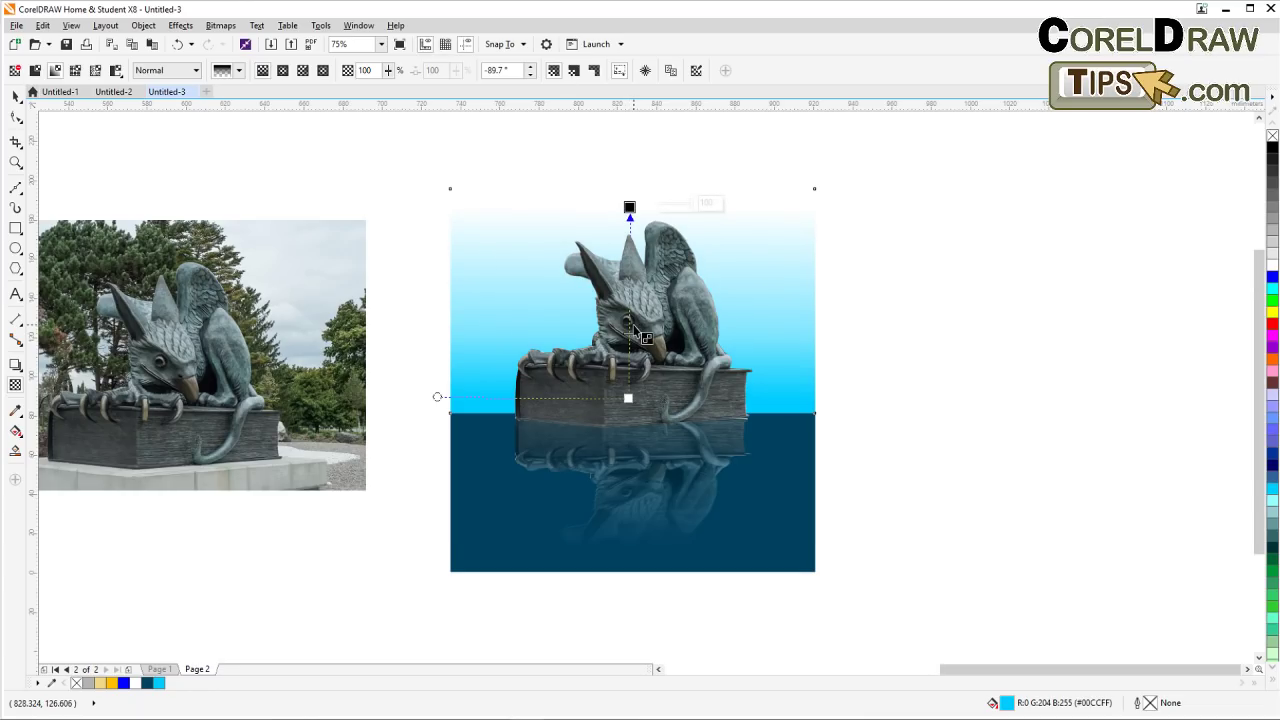
{"action": "left_click", "coordinate": [16, 96]}
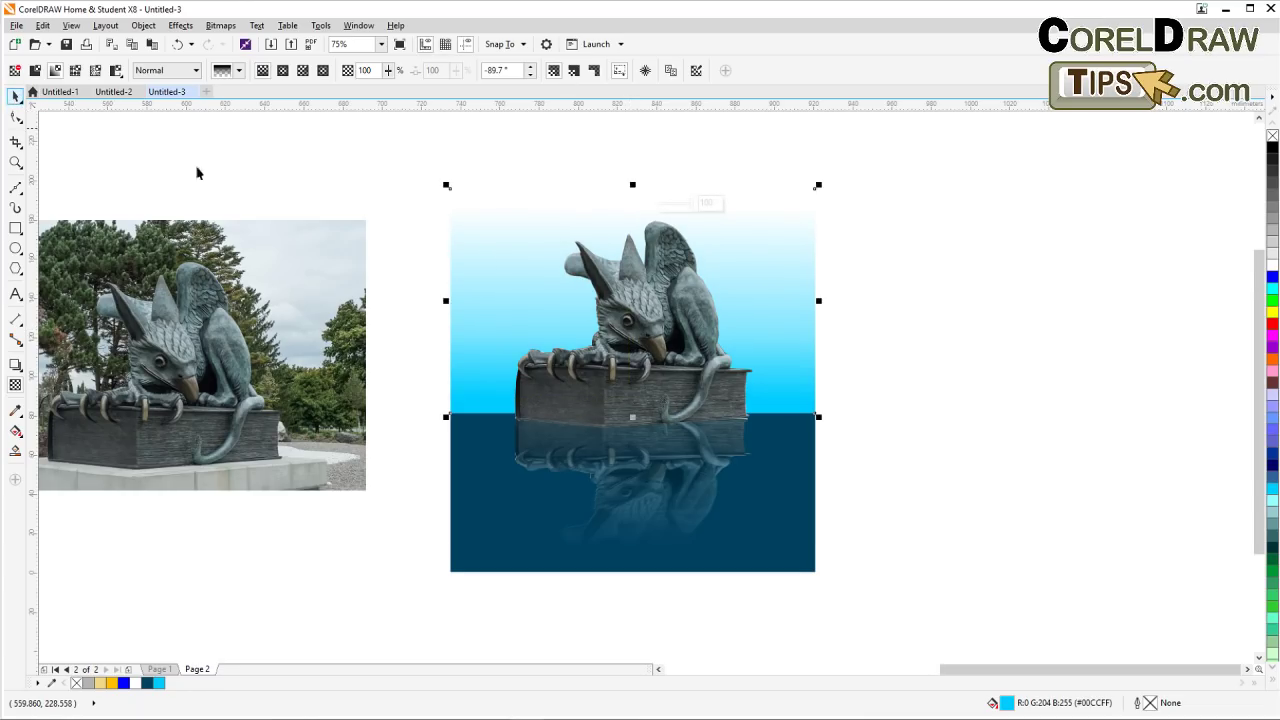
Examine the griffin with its reflection up close and compare it with the original photo and the sunset composite
{"action": "left_click", "coordinate": [16, 162]}
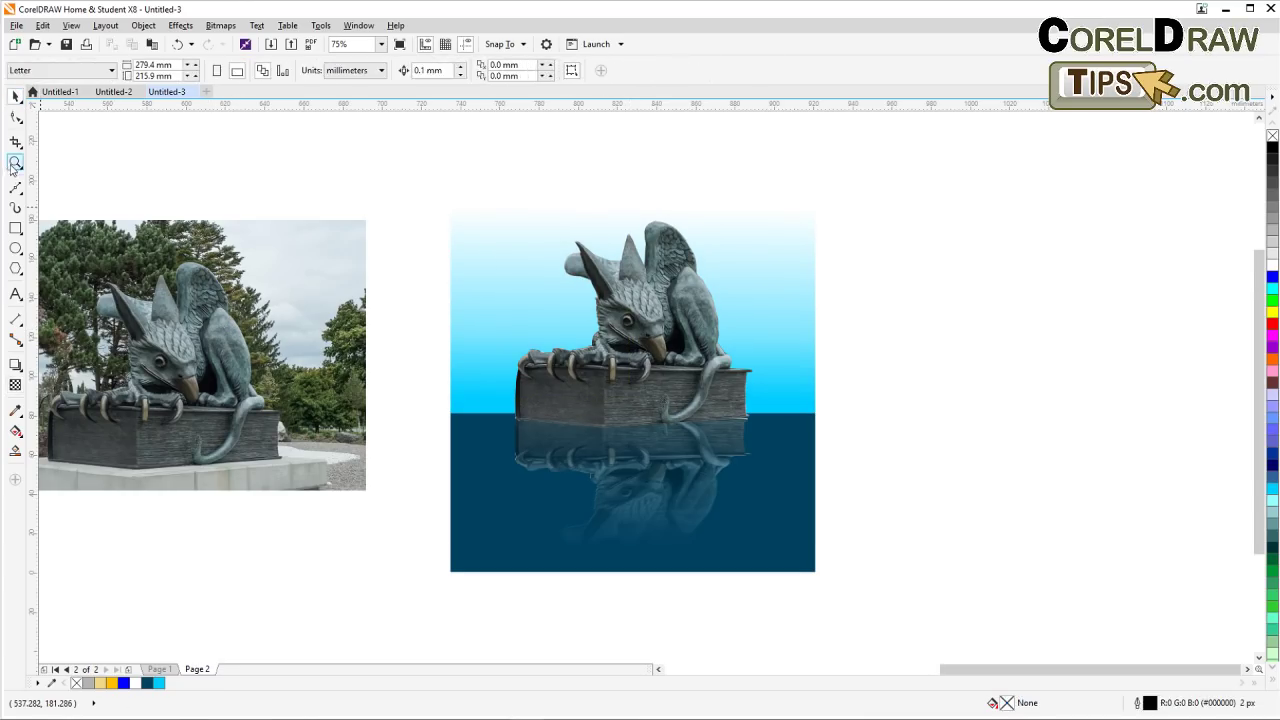
{"action": "left_click_drag", "start_coordinate": [454, 194], "coordinate": [803, 534]}
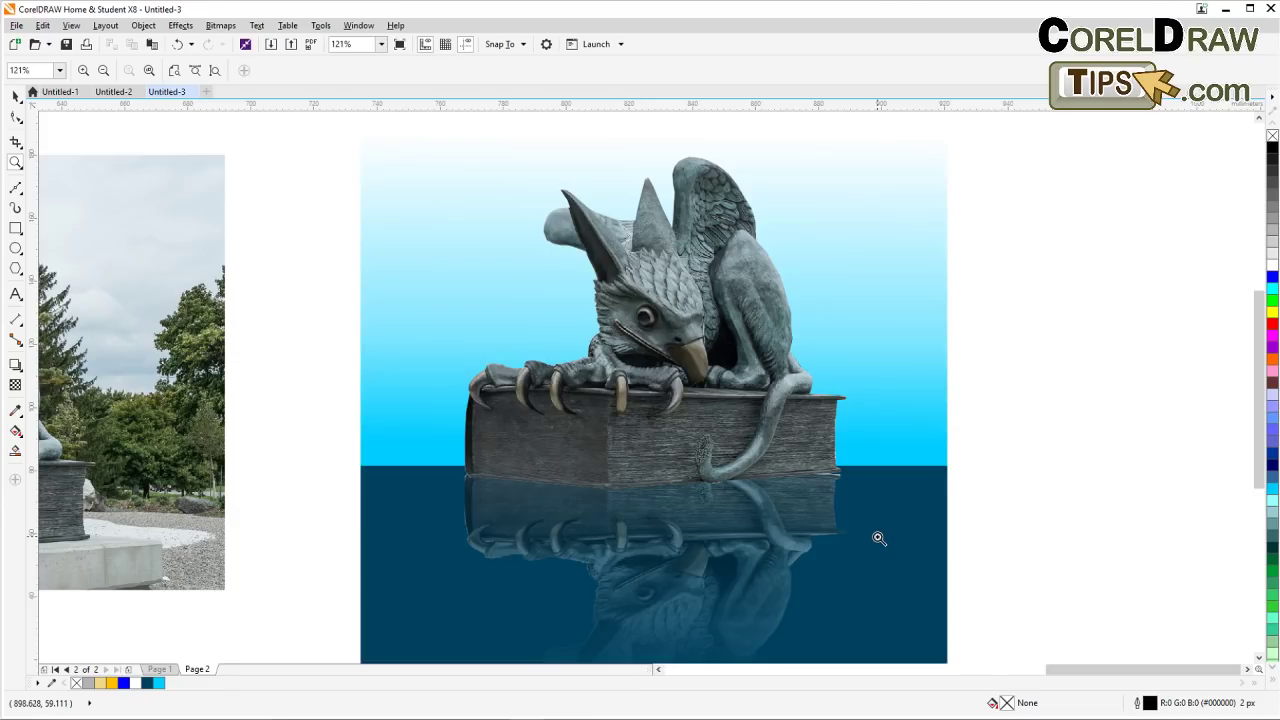
{"action": "scroll", "coordinate": [878, 538], "scroll_direction": "down", "scroll_amount": 1}
{"action": "left_click_drag", "start_coordinate": [878, 538], "coordinate": [730, 458]}
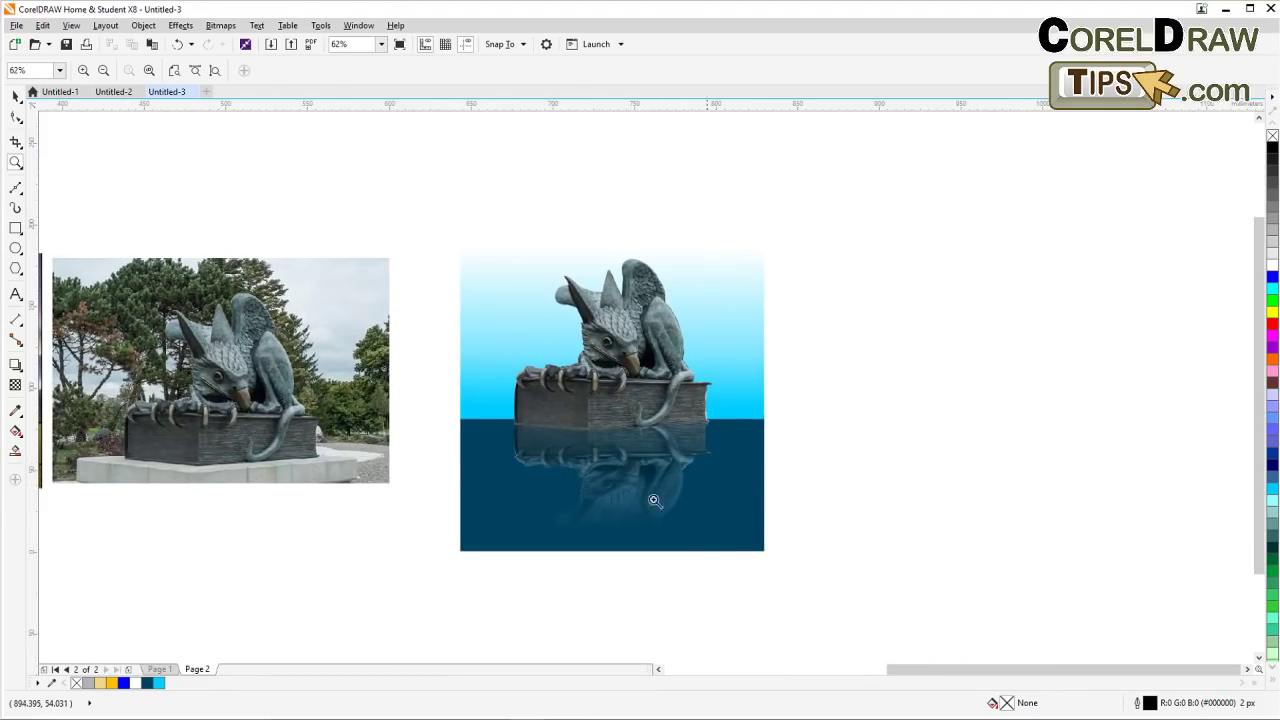
{"action": "scroll", "coordinate": [434, 436], "scroll_direction": "left", "scroll_amount": 5}
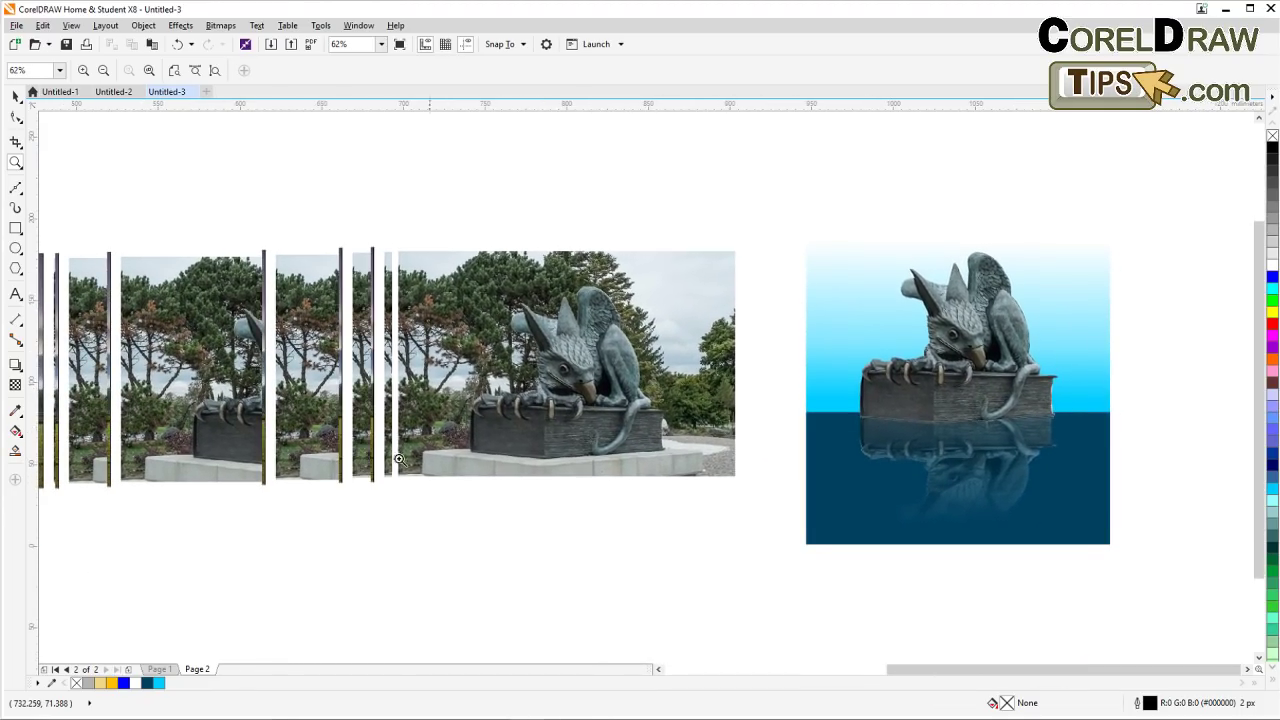
{"action": "left_click", "coordinate": [16, 95]}
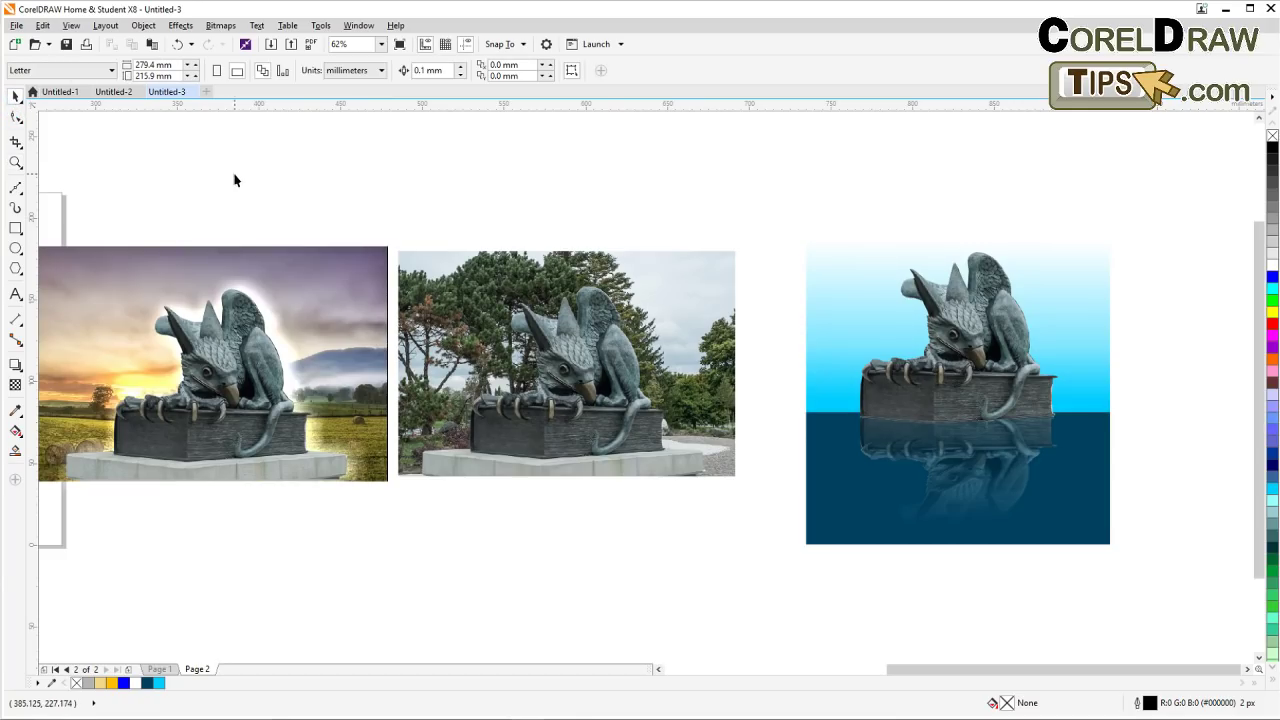
{"action": "scroll", "coordinate": [313, 310], "scroll_direction": "up", "scroll_amount": 1}
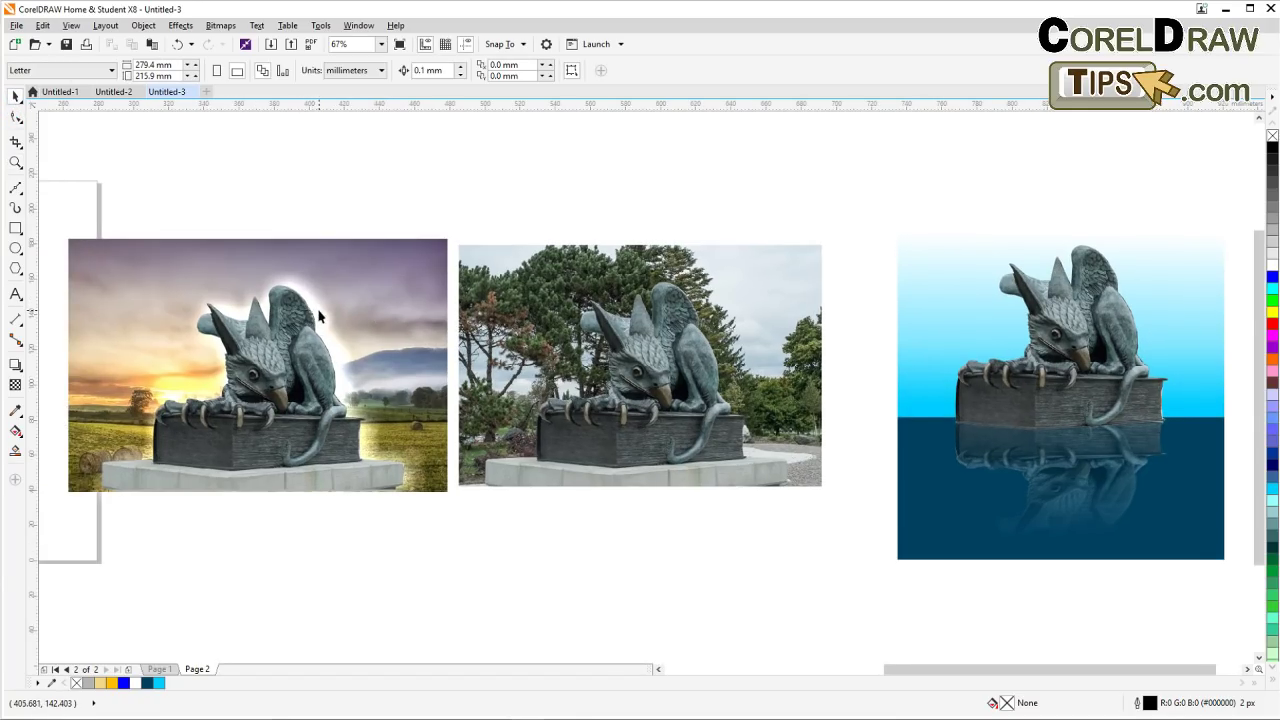
{"action": "left_click", "coordinate": [557, 386]}
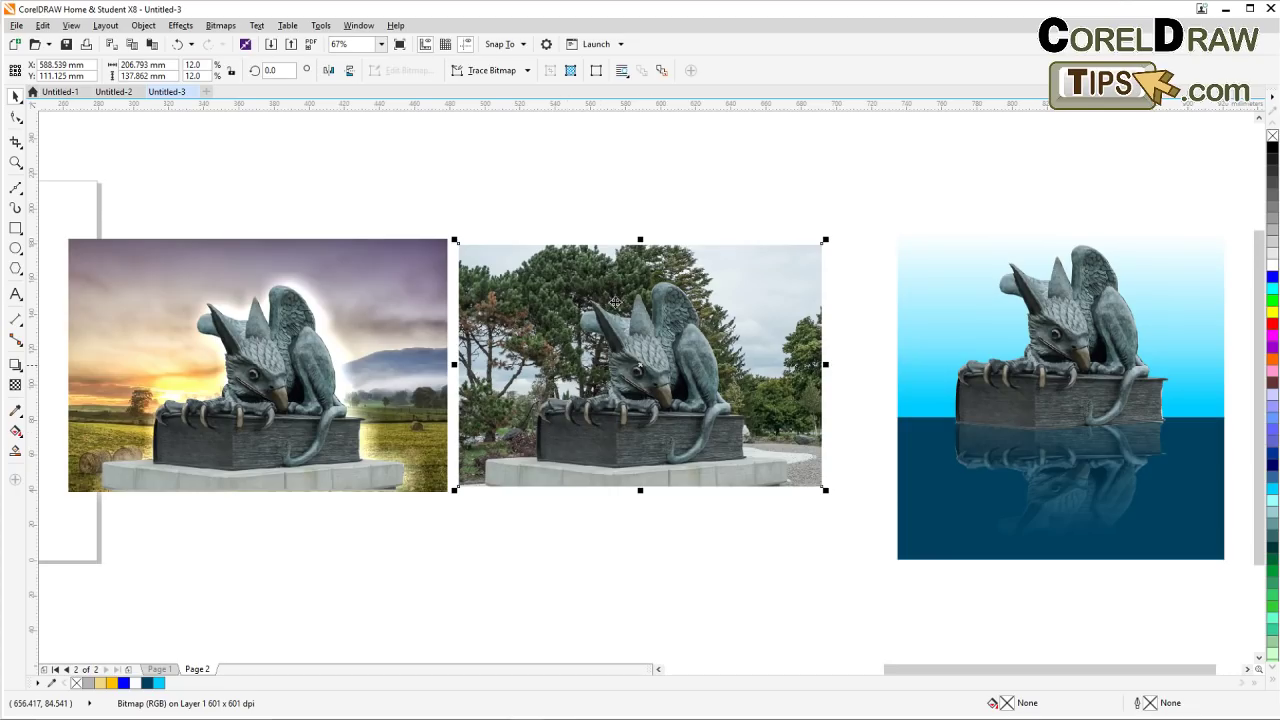
{"action": "left_click", "coordinate": [332, 184]}
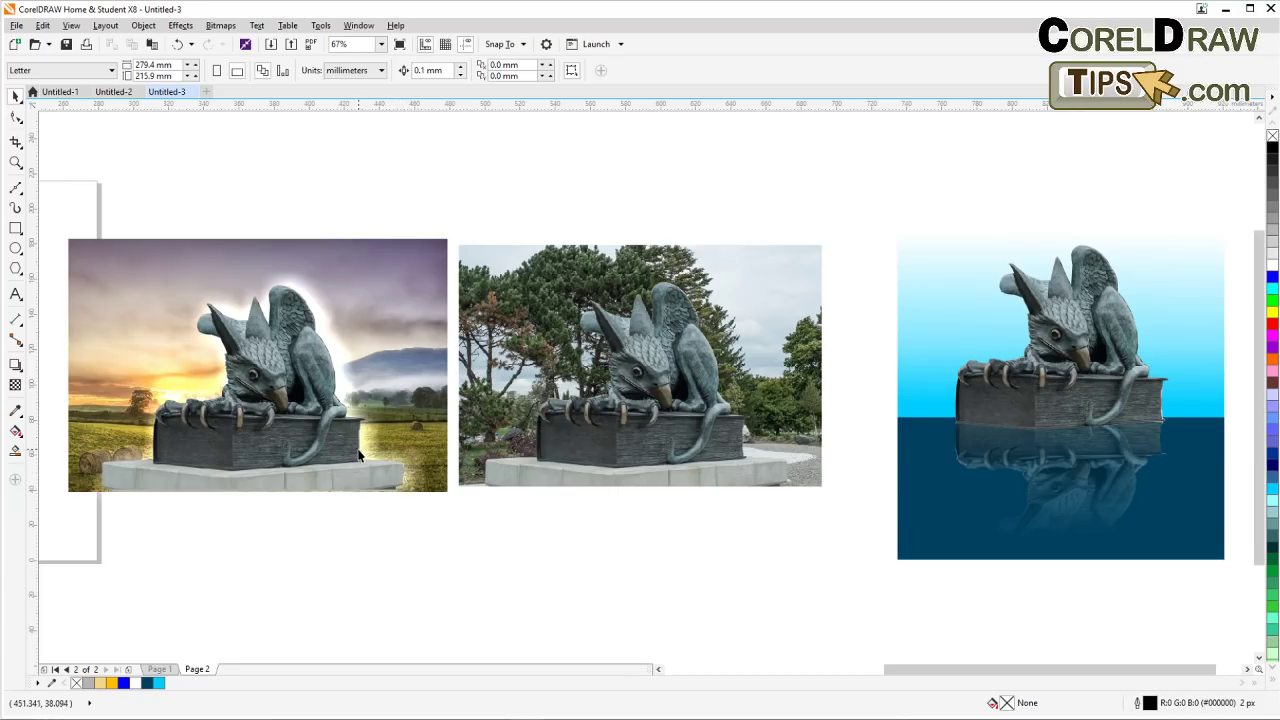
{"action": "left_click_drag", "start_coordinate": [743, 551], "coordinate": [820, 451]}
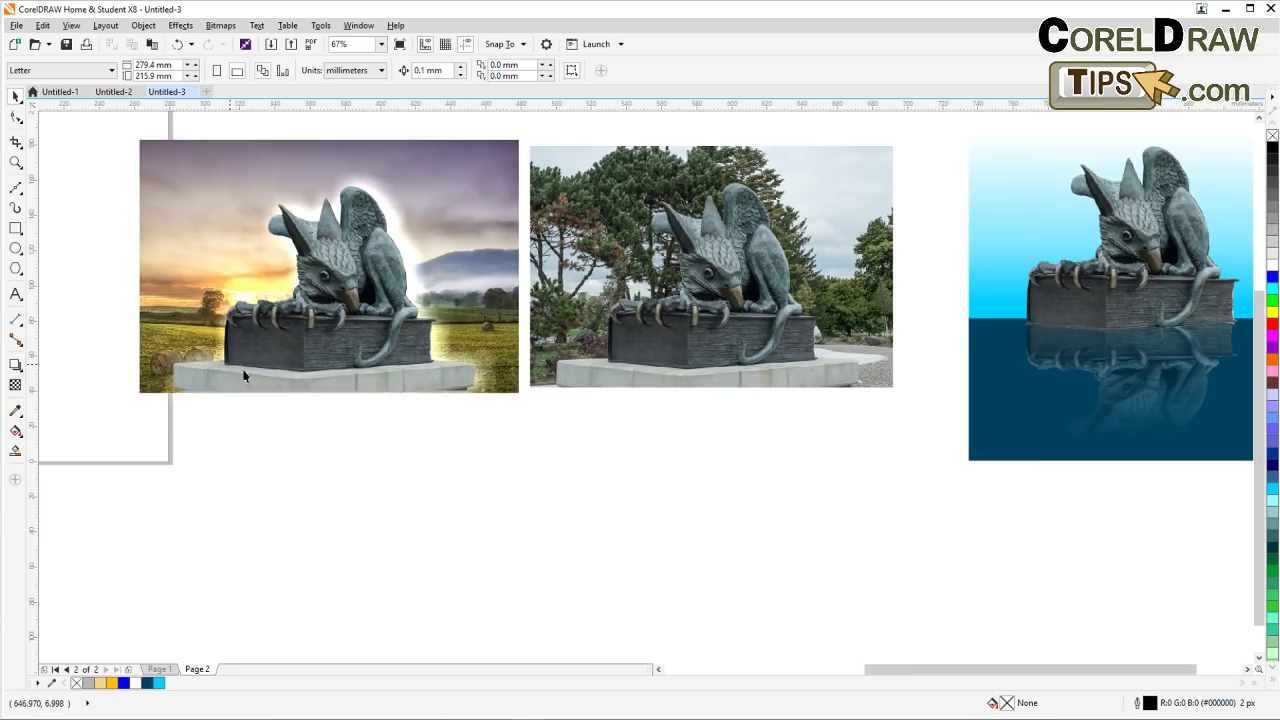
{"action": "left_click_drag", "start_coordinate": [758, 420], "coordinate": [320, 480]}
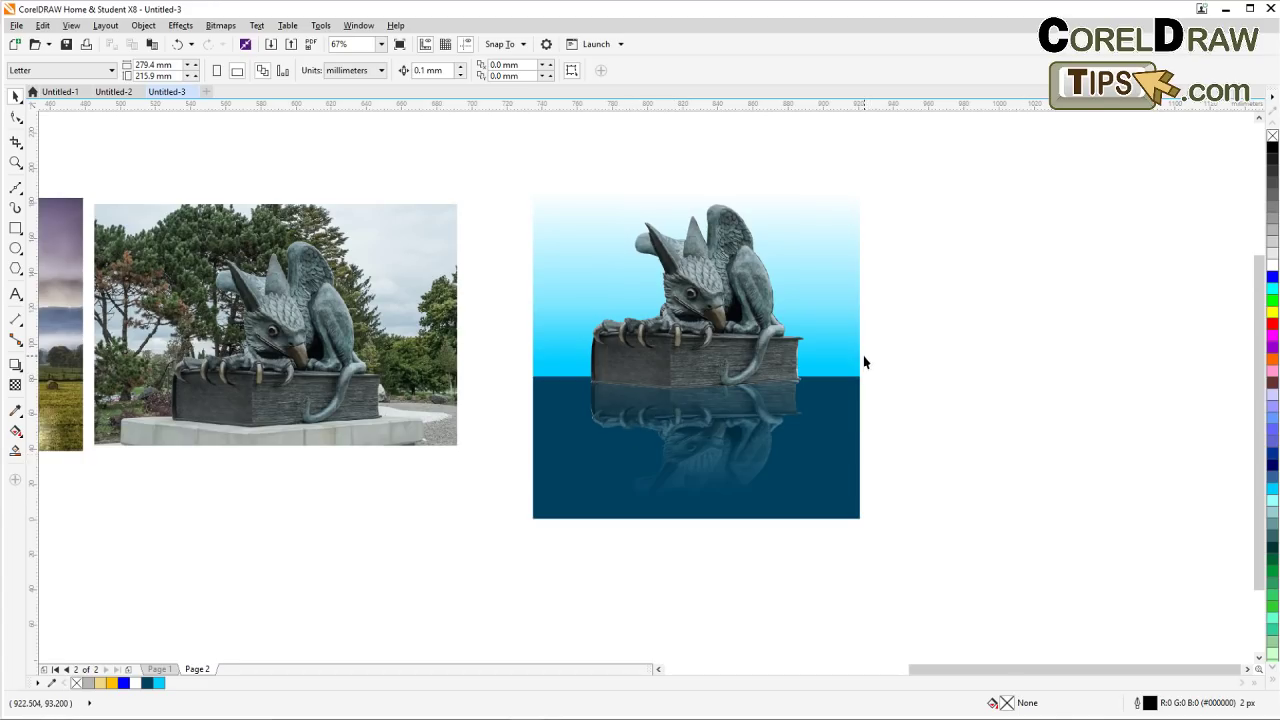
{"action": "scroll", "coordinate": [863, 355], "scroll_direction": "up", "scroll_amount": 3}
{"action": "left_click_drag", "start_coordinate": [873, 371], "coordinate": [880, 457]}
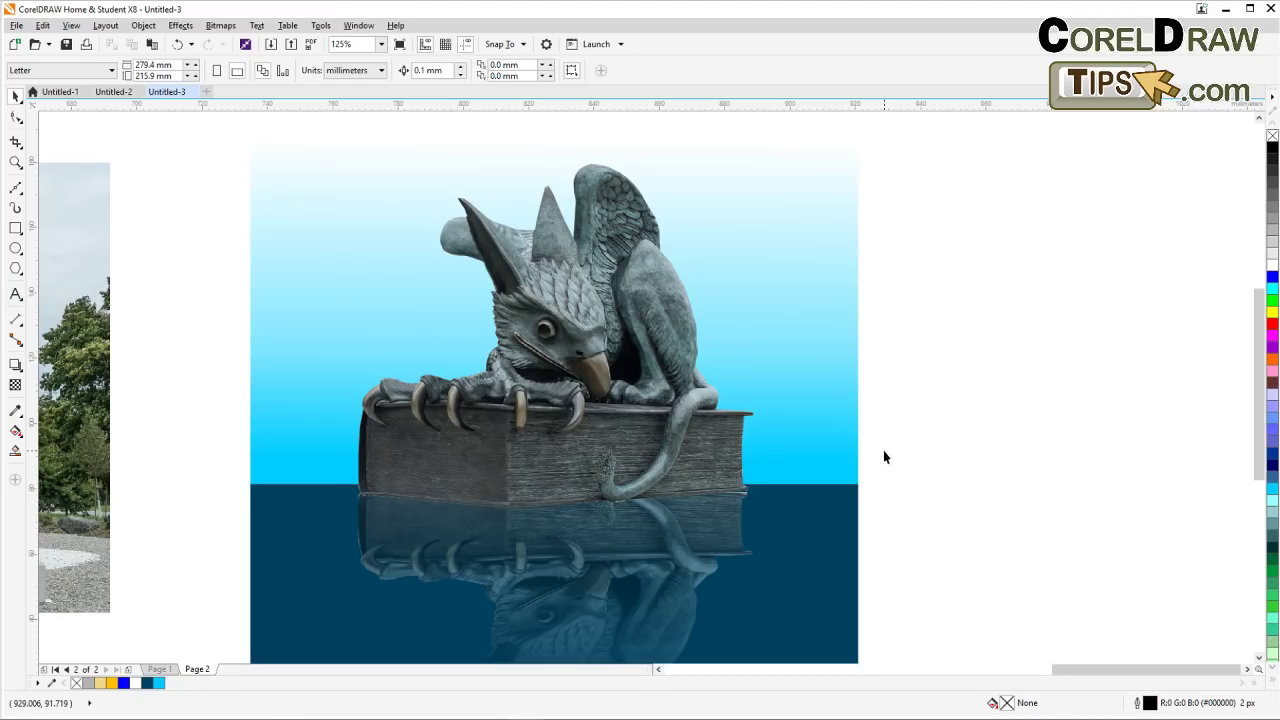
{"action": "scroll", "coordinate": [672, 360], "scroll_direction": "down", "scroll_amount": 3}
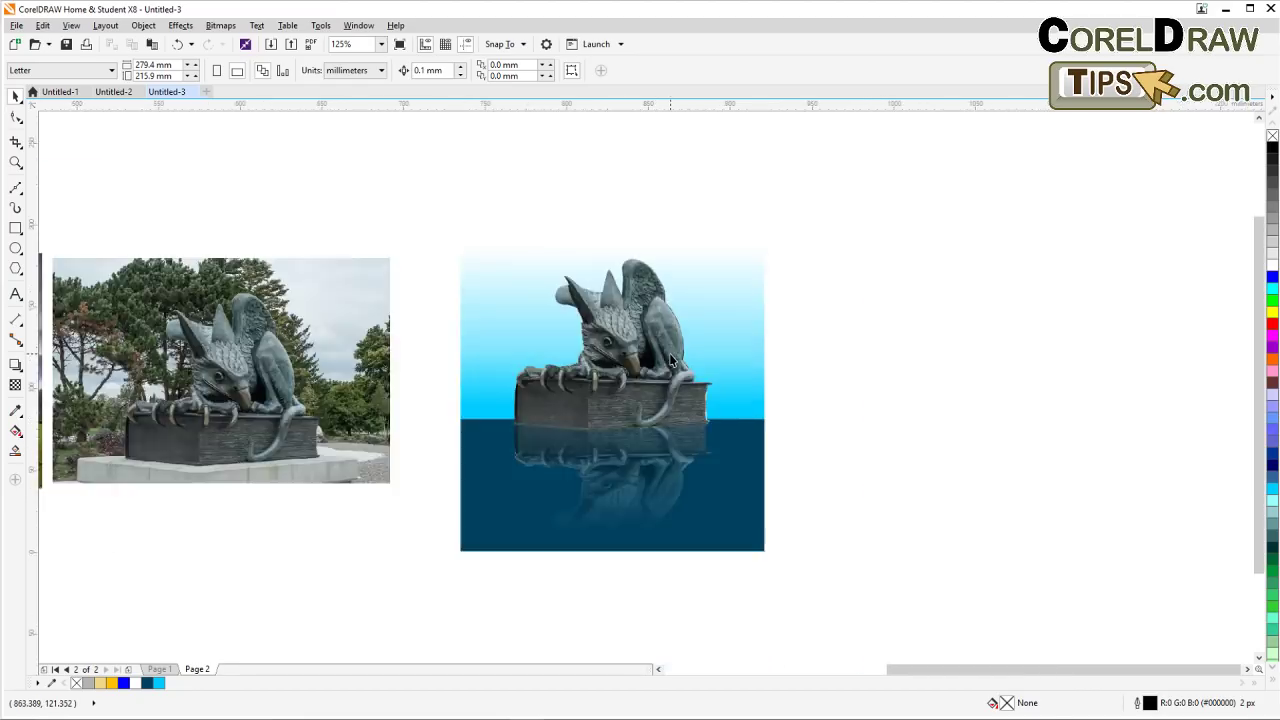
Trace the outer edge of the griffin's raised wing with straight Bezier segments, from its left side over the tip and down the right edge
{"action": "scroll", "coordinate": [670, 360], "scroll_direction": "up", "scroll_amount": 3}
{"action": "scroll", "coordinate": [668, 358], "scroll_direction": "up", "scroll_amount": 3}
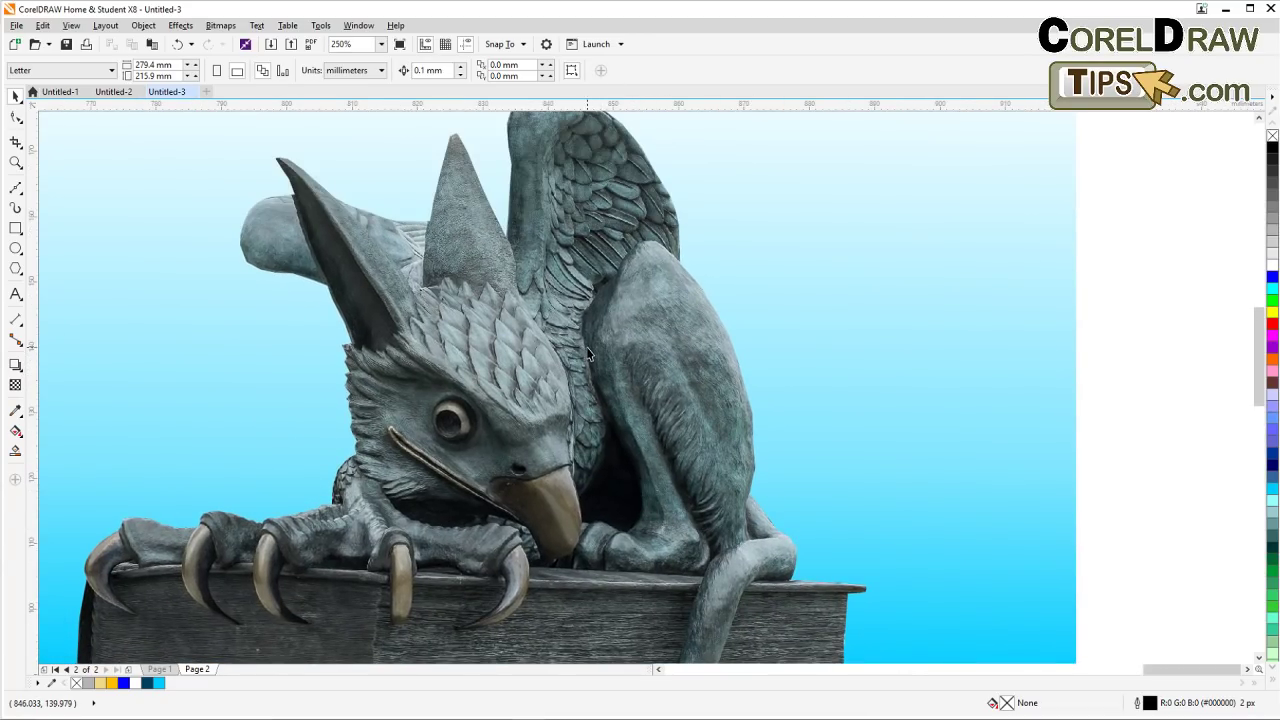
{"action": "left_click_drag", "start_coordinate": [580, 307], "coordinate": [523, 435]}
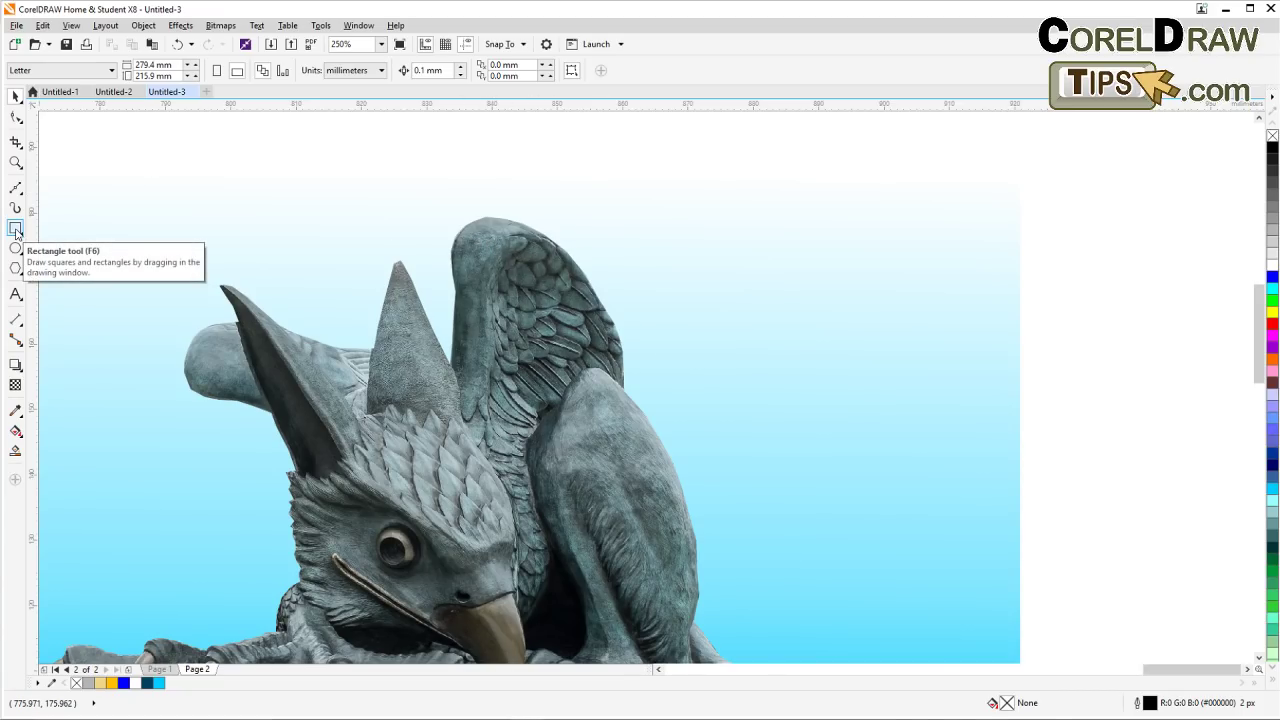
{"action": "left_click", "coordinate": [15, 190]}
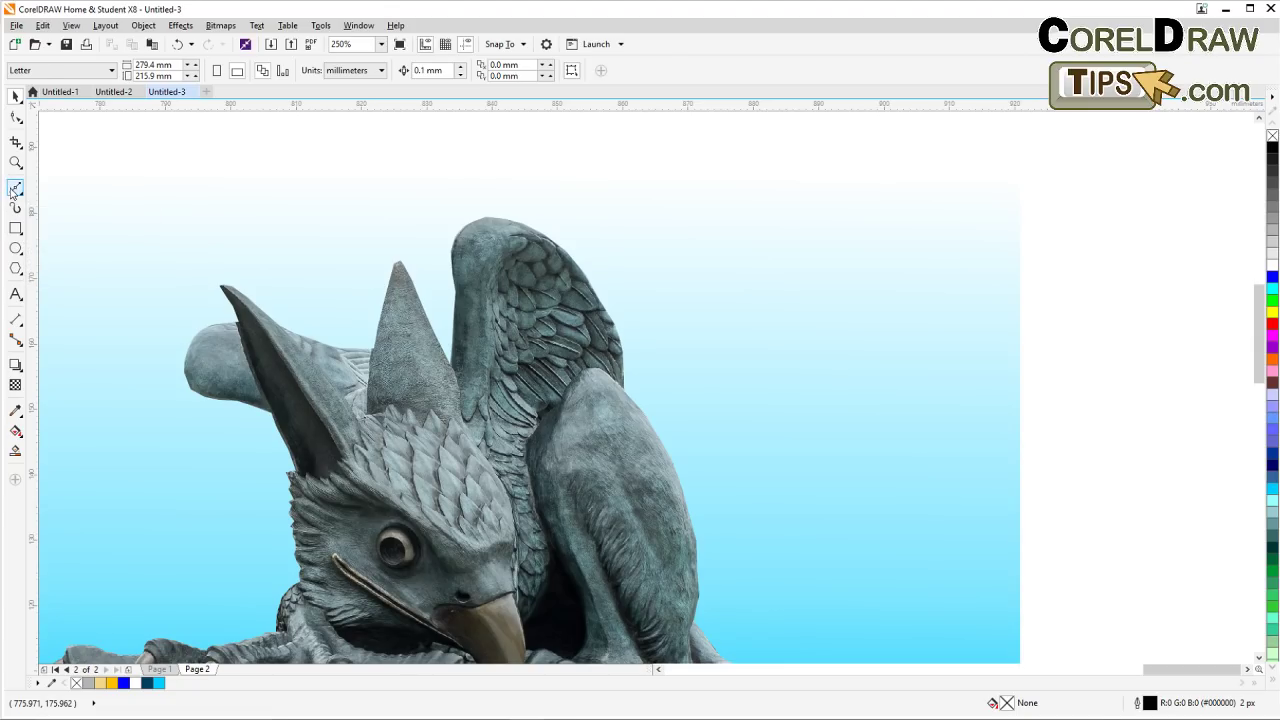
{"action": "left_click", "coordinate": [460, 256]}
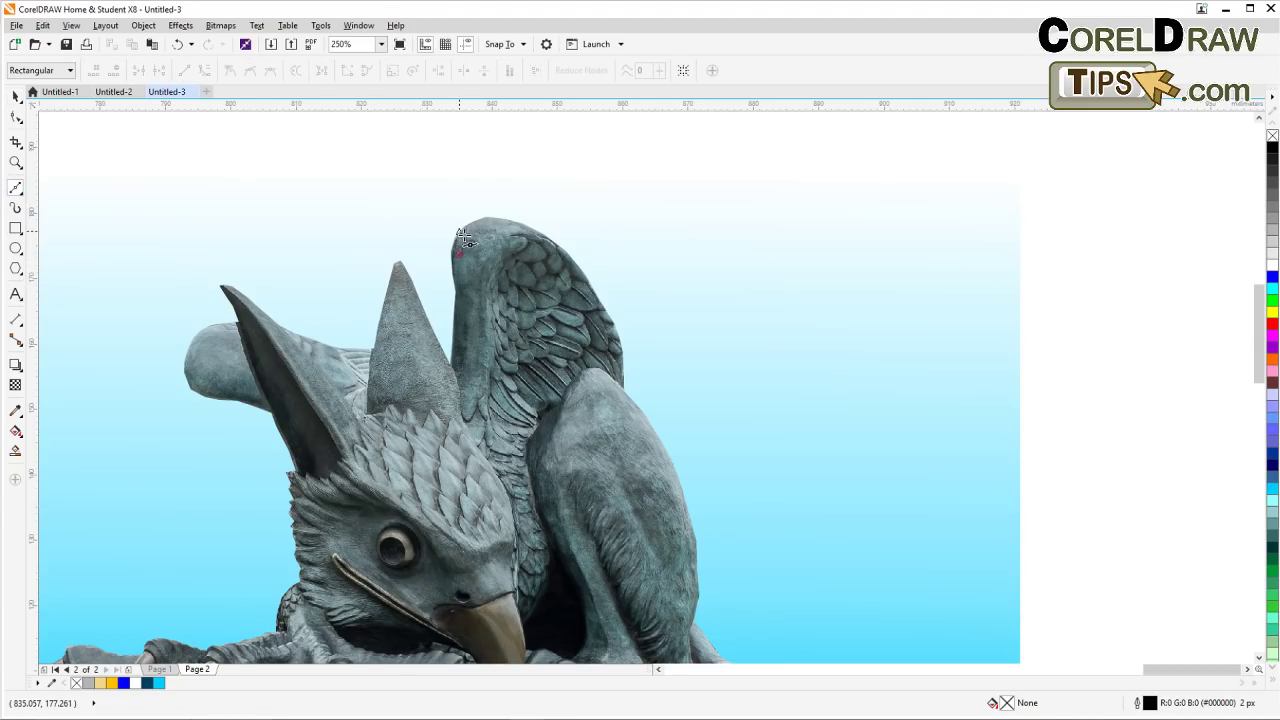
{"action": "left_click", "coordinate": [458, 226]}
{"action": "key", "text": "ctrl+z"}
{"action": "left_click", "coordinate": [459, 258]}
{"action": "left_click", "coordinate": [468, 233]}
{"action": "left_click", "coordinate": [486, 222]}
{"action": "left_click", "coordinate": [506, 224]}
{"action": "left_click", "coordinate": [530, 232]}
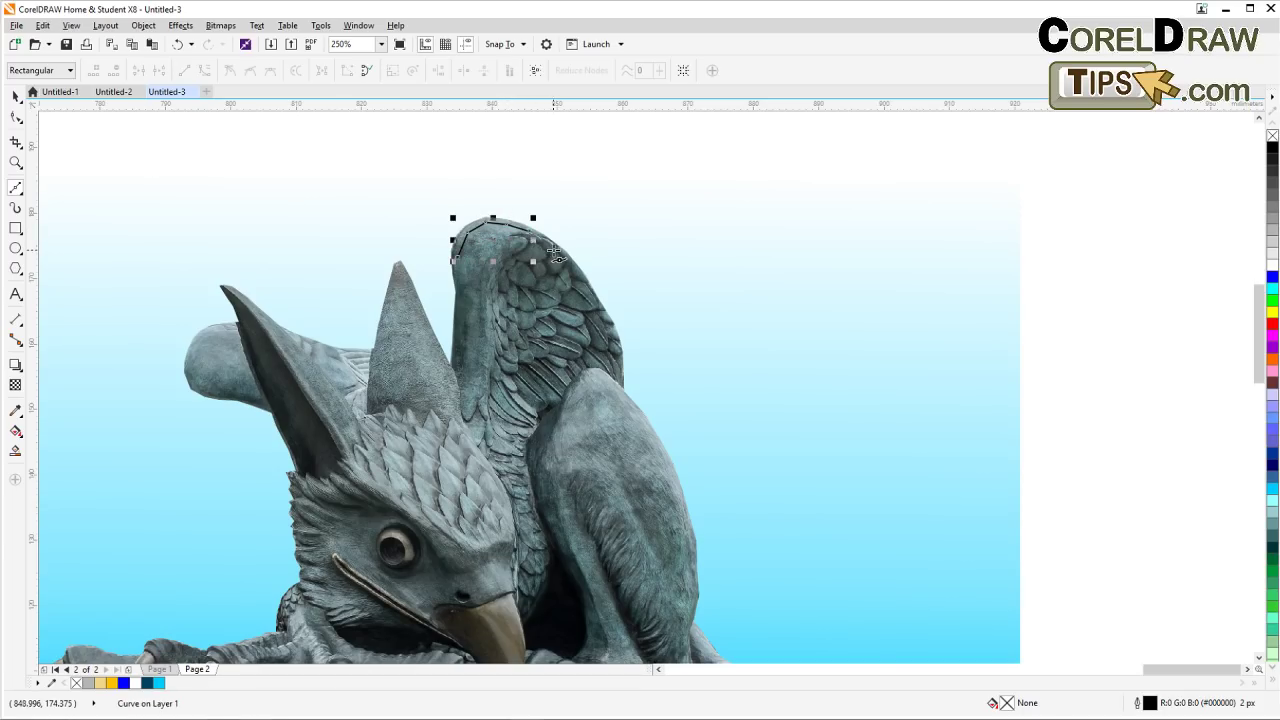
{"action": "left_click", "coordinate": [554, 248]}
{"action": "left_click", "coordinate": [587, 282]}
{"action": "left_click", "coordinate": [599, 312]}
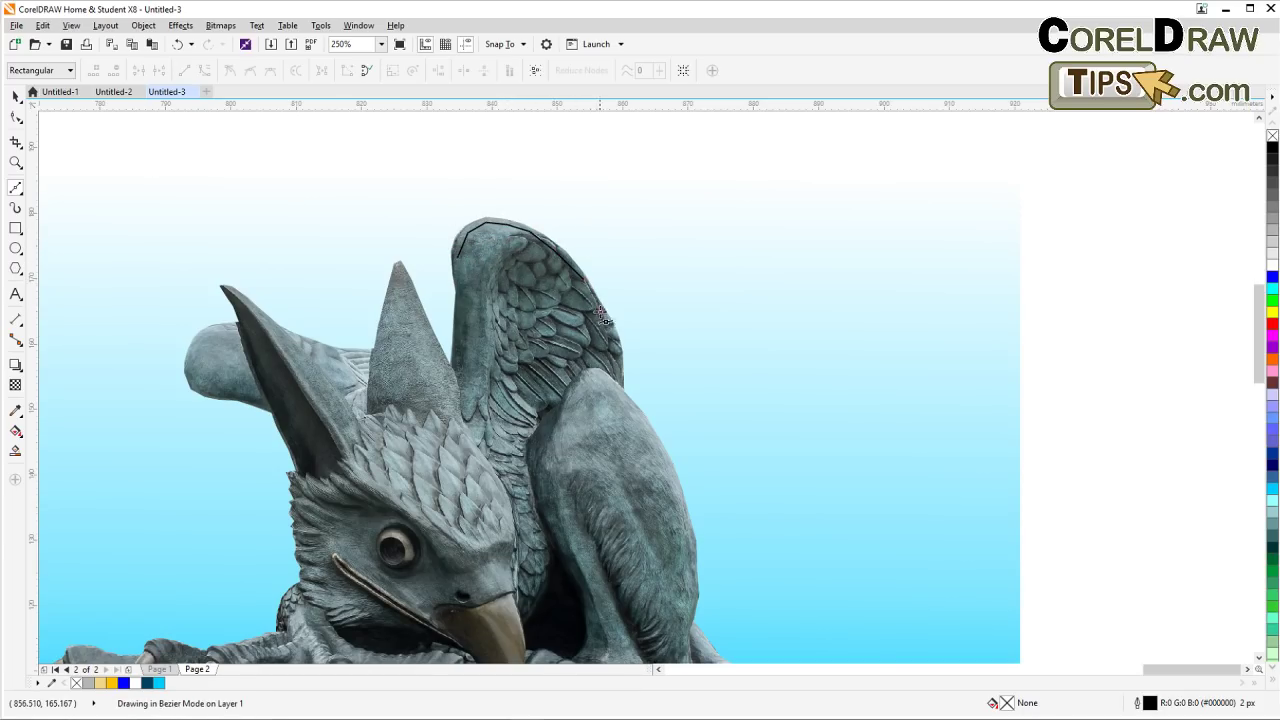
{"action": "left_click", "coordinate": [614, 339]}
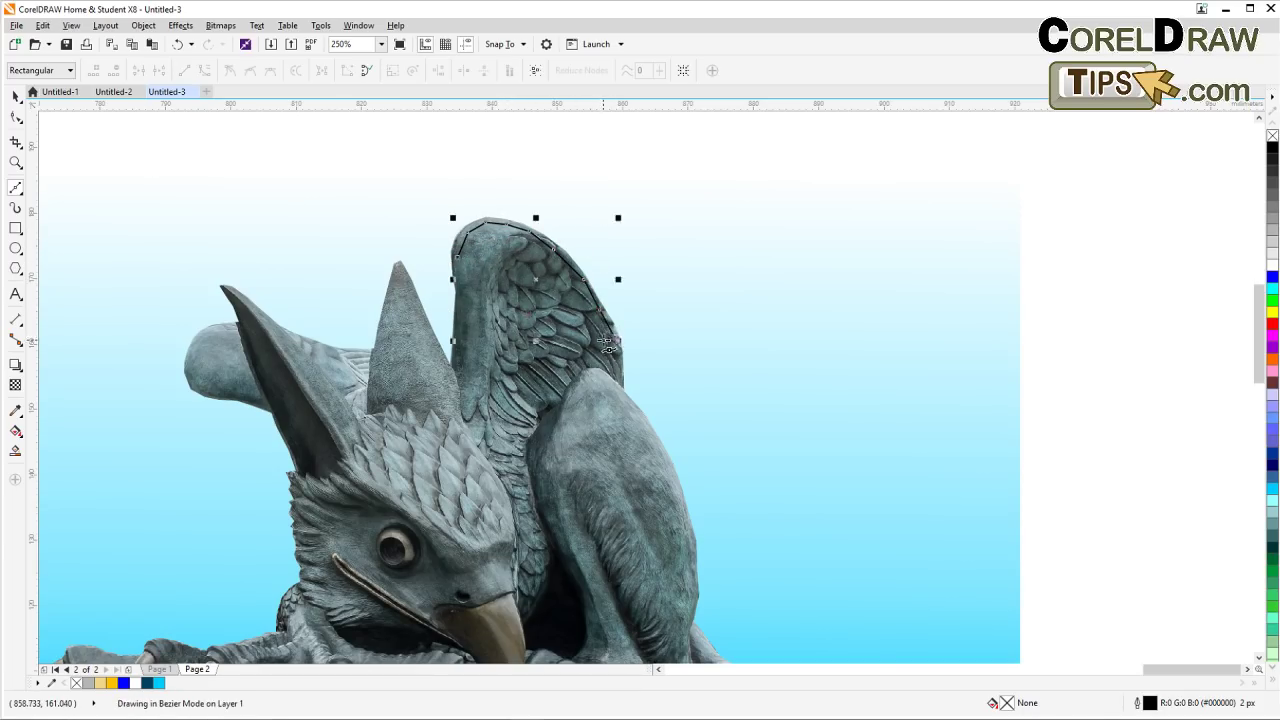
Close the outline across the middle of the wing back to its starting node, forming a shape about 24 by 18 mm
{"action": "left_click_drag", "start_coordinate": [583, 320], "coordinate": [488, 293]}
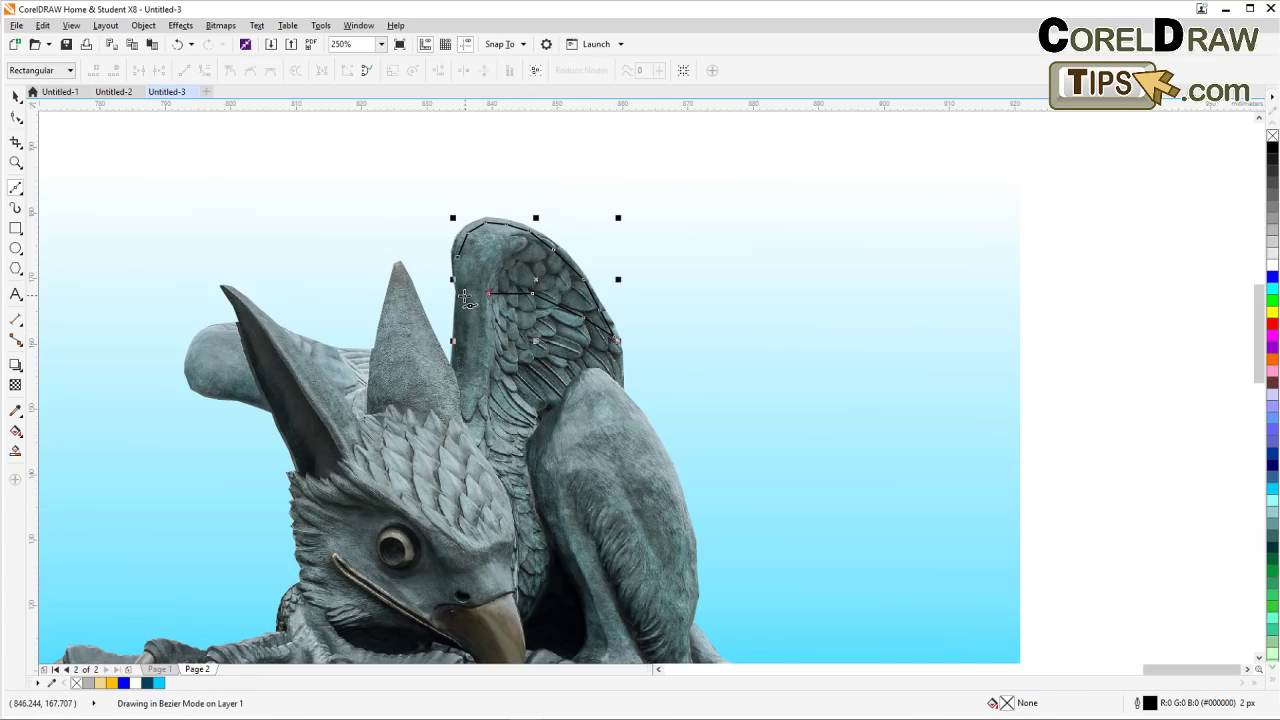
{"action": "left_click", "coordinate": [463, 297]}
{"action": "left_click", "coordinate": [460, 273]}
{"action": "left_click", "coordinate": [459, 257]}
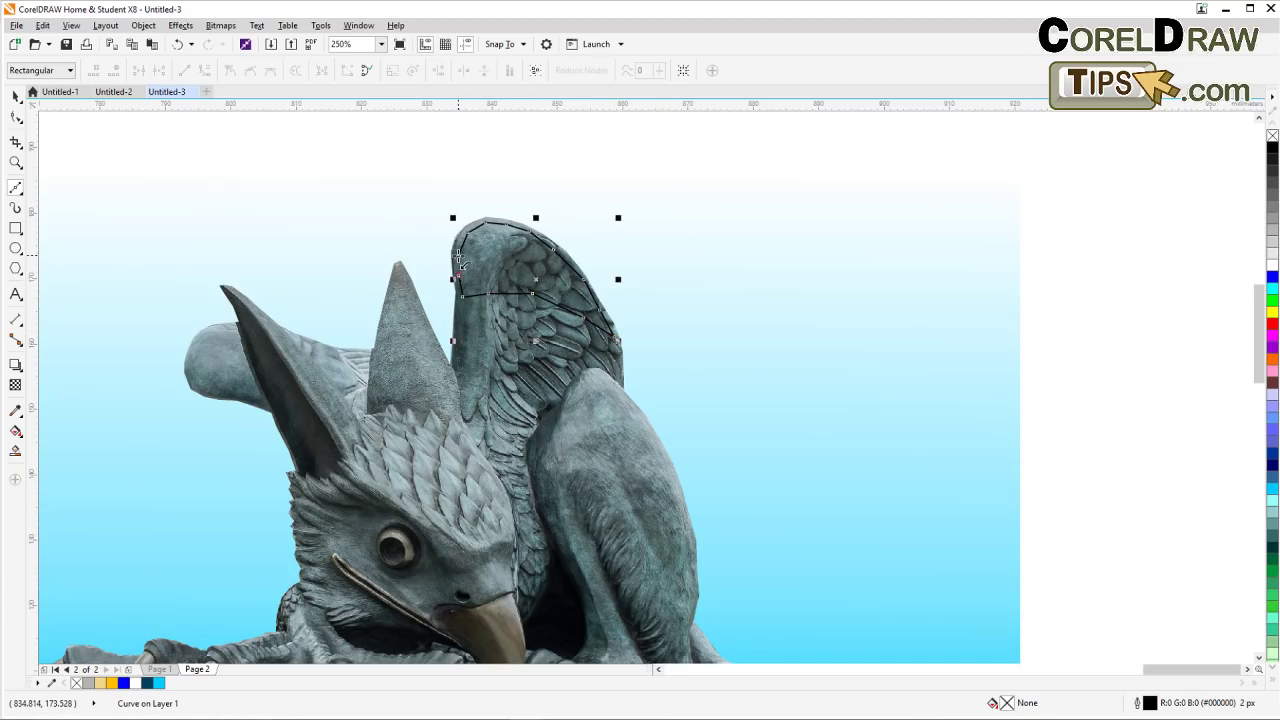
{"action": "left_click", "coordinate": [458, 256]}
{"action": "left_click", "coordinate": [16, 96]}
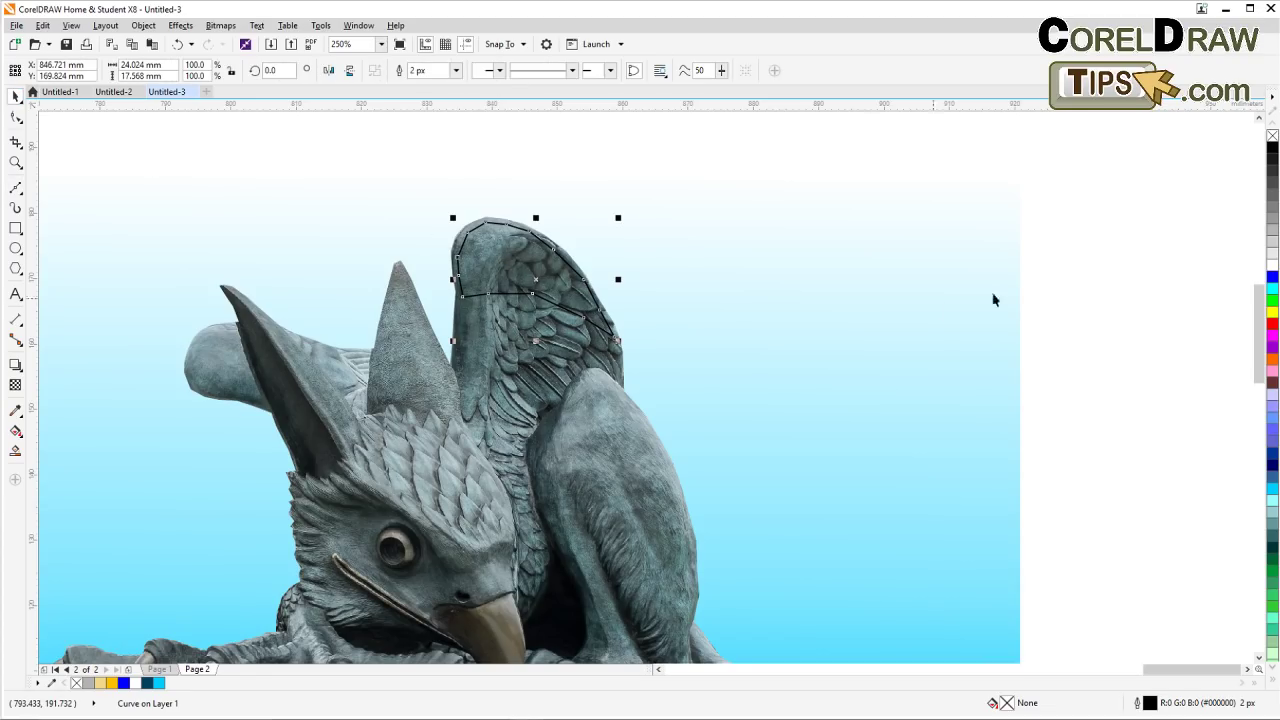
Fill the closed wing shape with white (#FFFFFF) and remove its outline
{"action": "left_click", "coordinate": [1272, 268]}
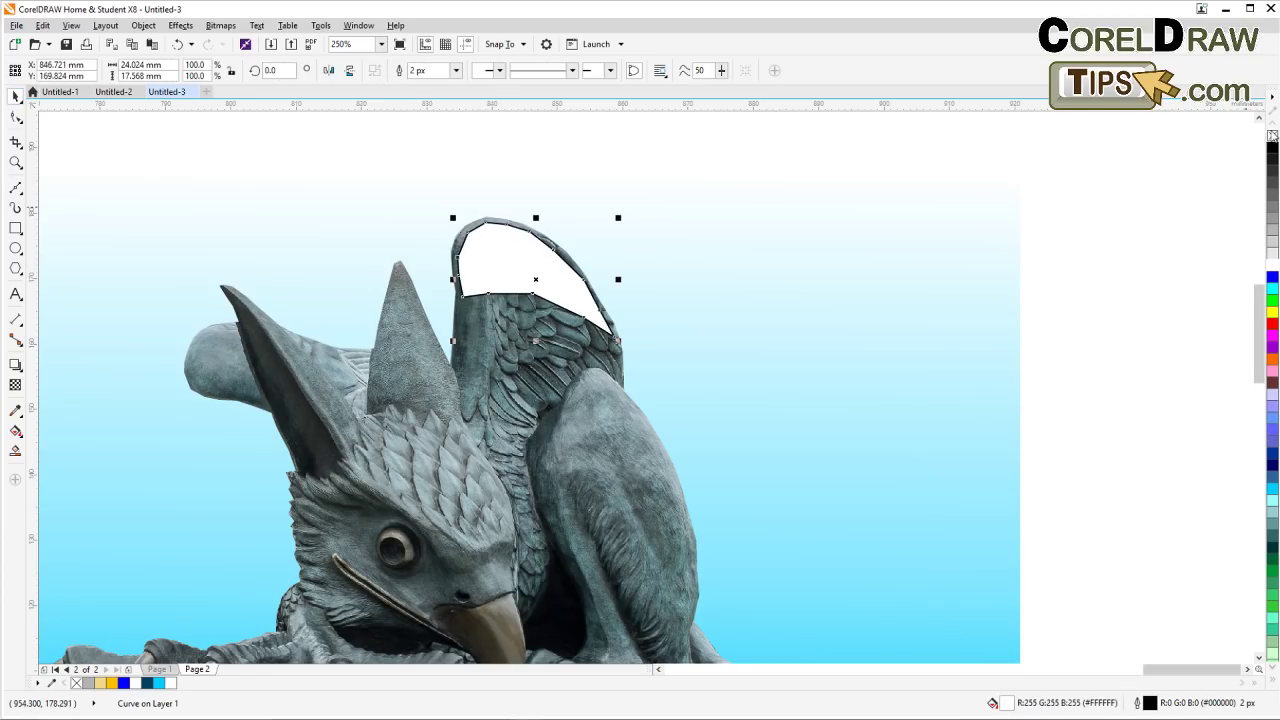
{"action": "right_click", "coordinate": [1272, 136]}
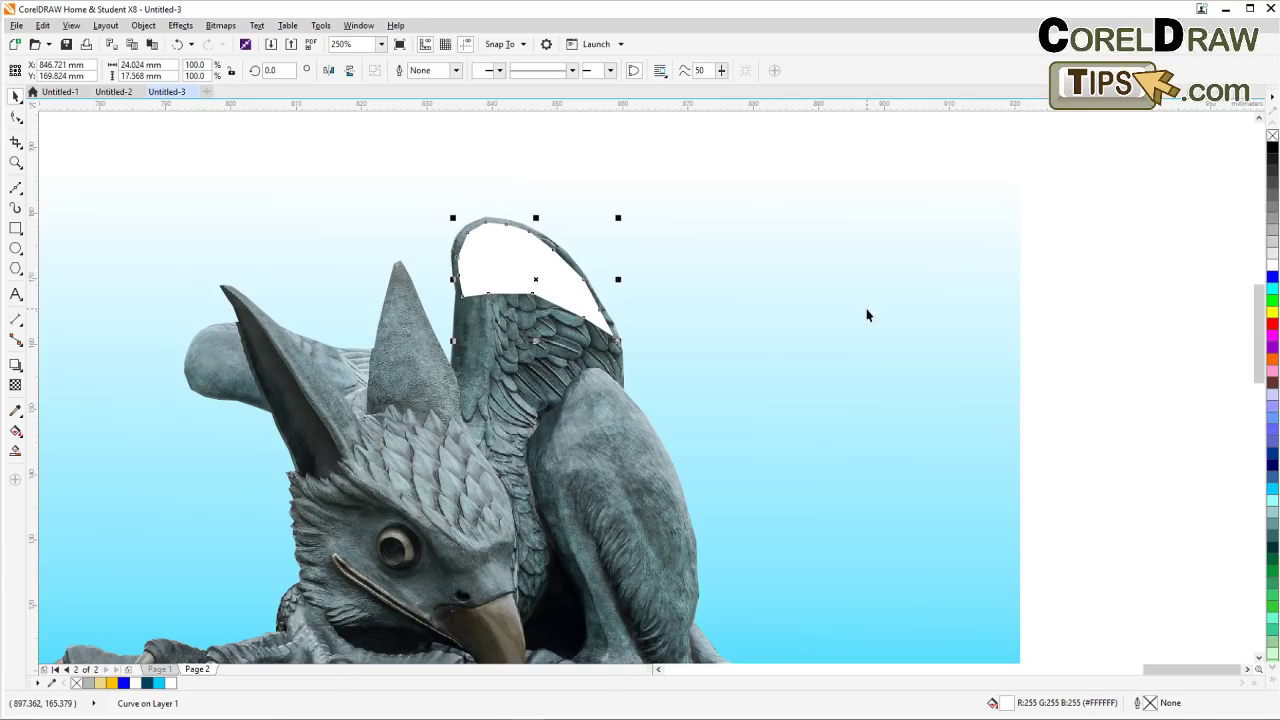
Apply a linear transparency to the white wing shape, fading from opaque at the wing's top edge to fully transparent a short distance below
{"action": "left_click", "coordinate": [16, 384]}
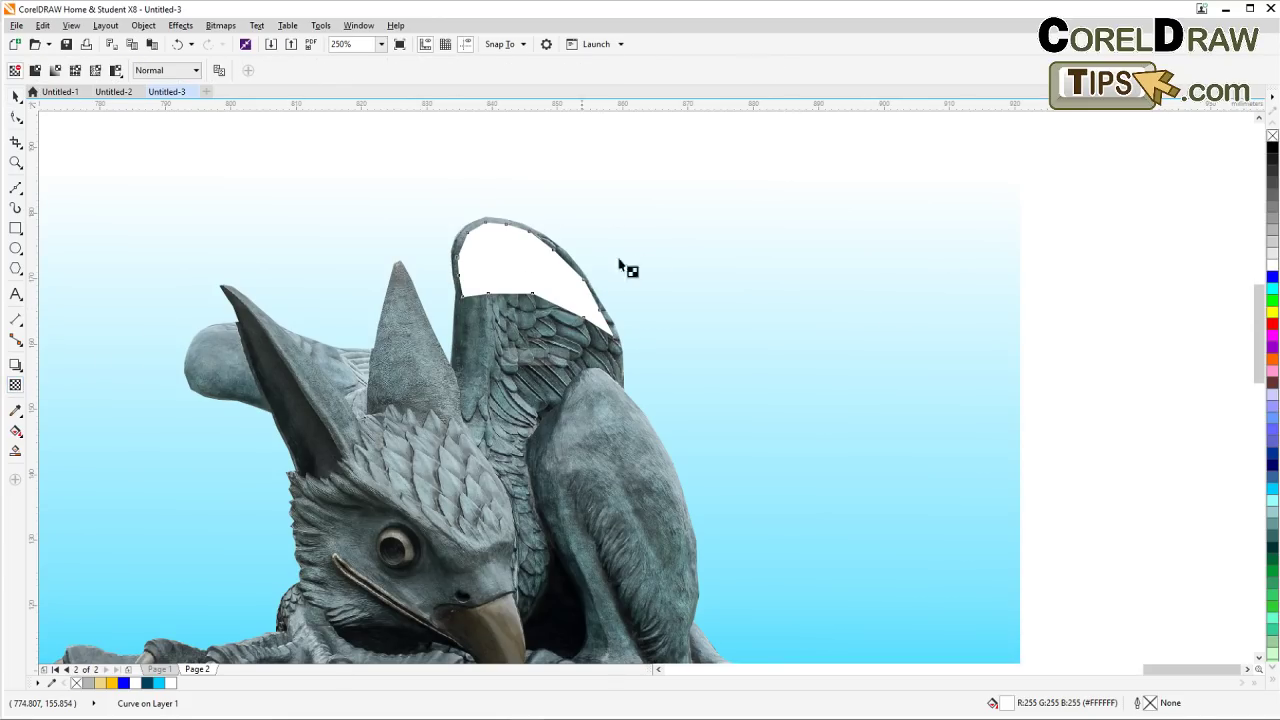
{"action": "left_click_drag", "start_coordinate": [516, 297], "coordinate": [508, 270]}
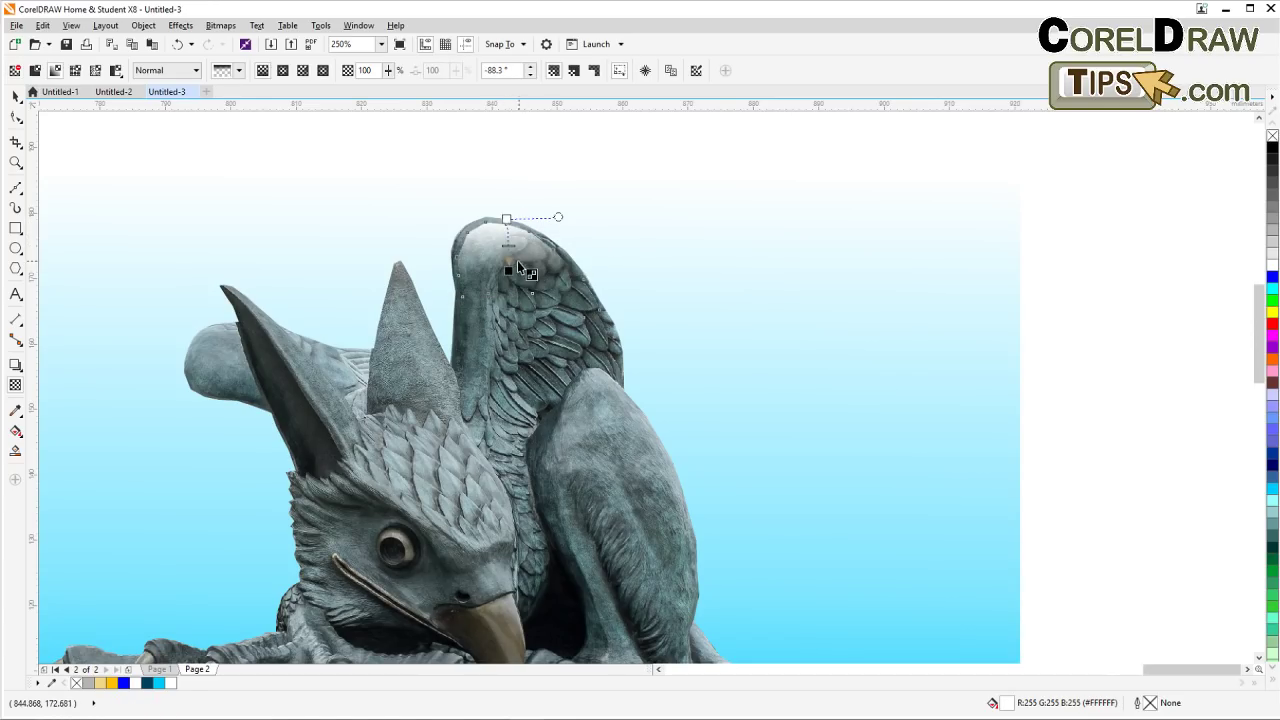
{"action": "left_click_drag", "start_coordinate": [508, 224], "coordinate": [507, 223]}
{"action": "left_click_drag", "start_coordinate": [507, 223], "coordinate": [504, 217]}
{"action": "left_click", "coordinate": [16, 95]}
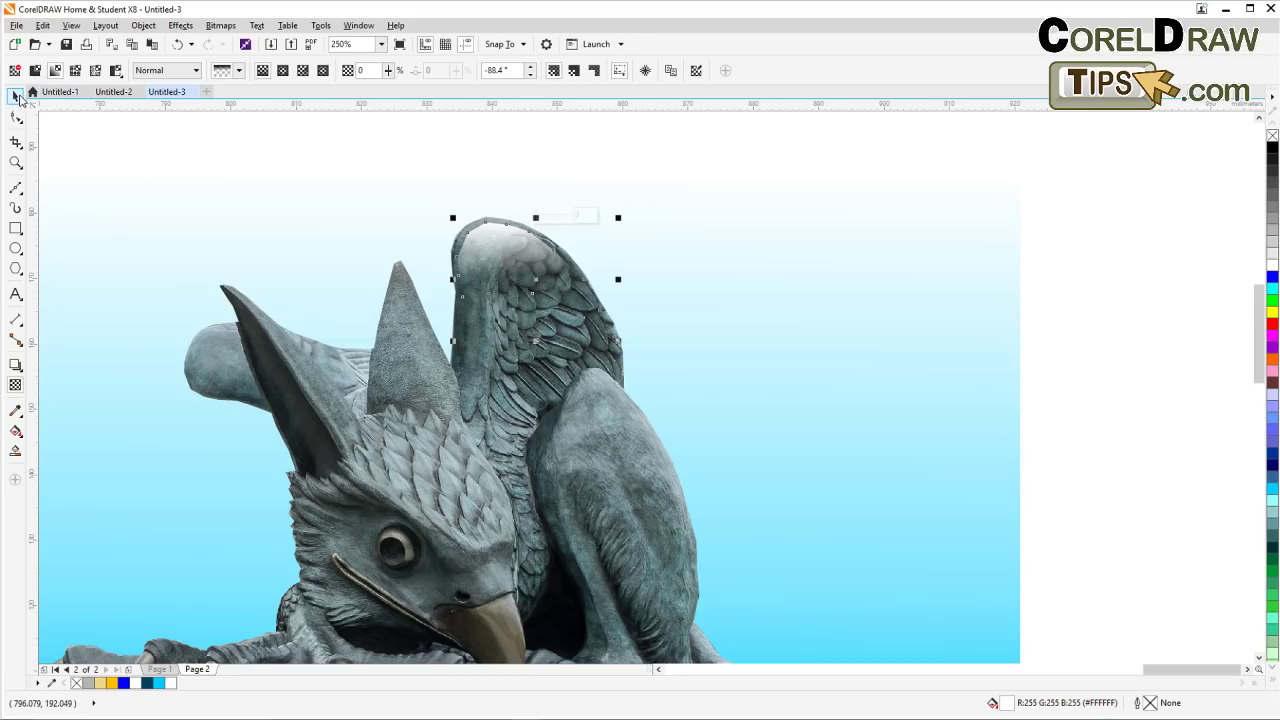
{"action": "left_click", "coordinate": [1070, 308]}
Convert the highlight's straight upper-left segment to a curve and bend it outward to follow the rounded wing tip
{"action": "scroll", "coordinate": [718, 288], "scroll_direction": "down", "scroll_amount": 1}
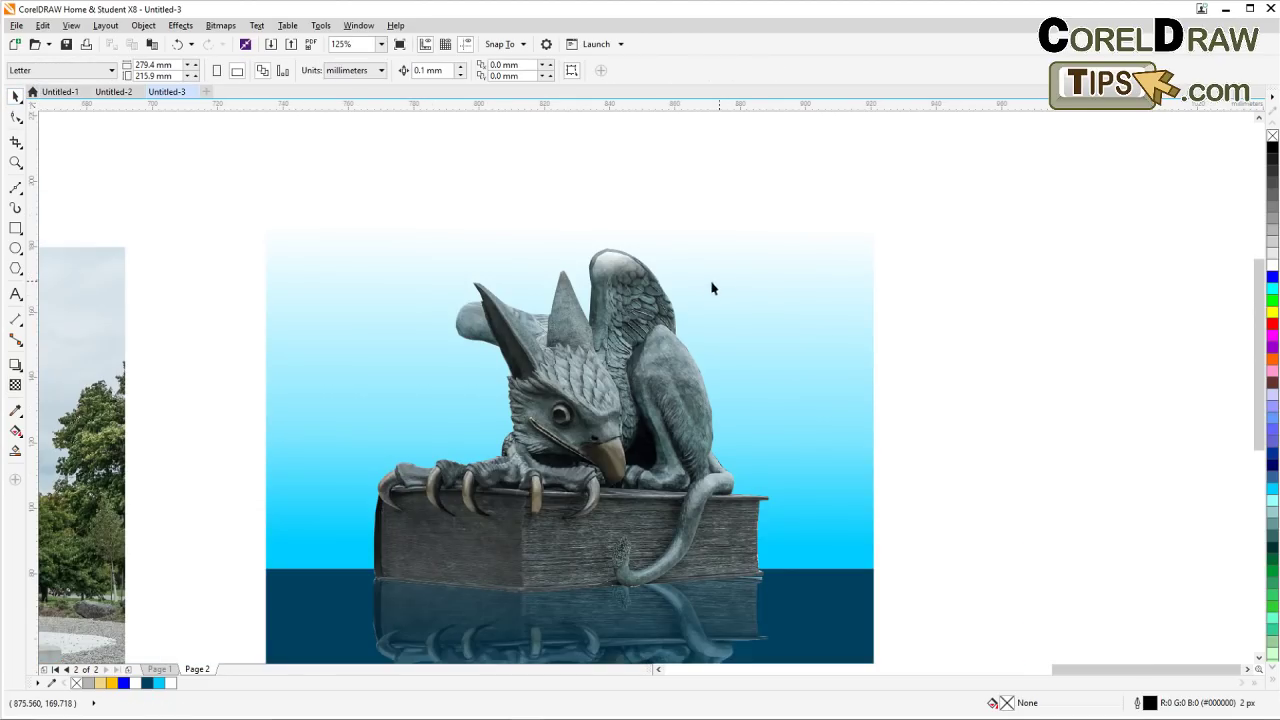
{"action": "scroll", "coordinate": [625, 341], "scroll_direction": "down", "scroll_amount": 1}
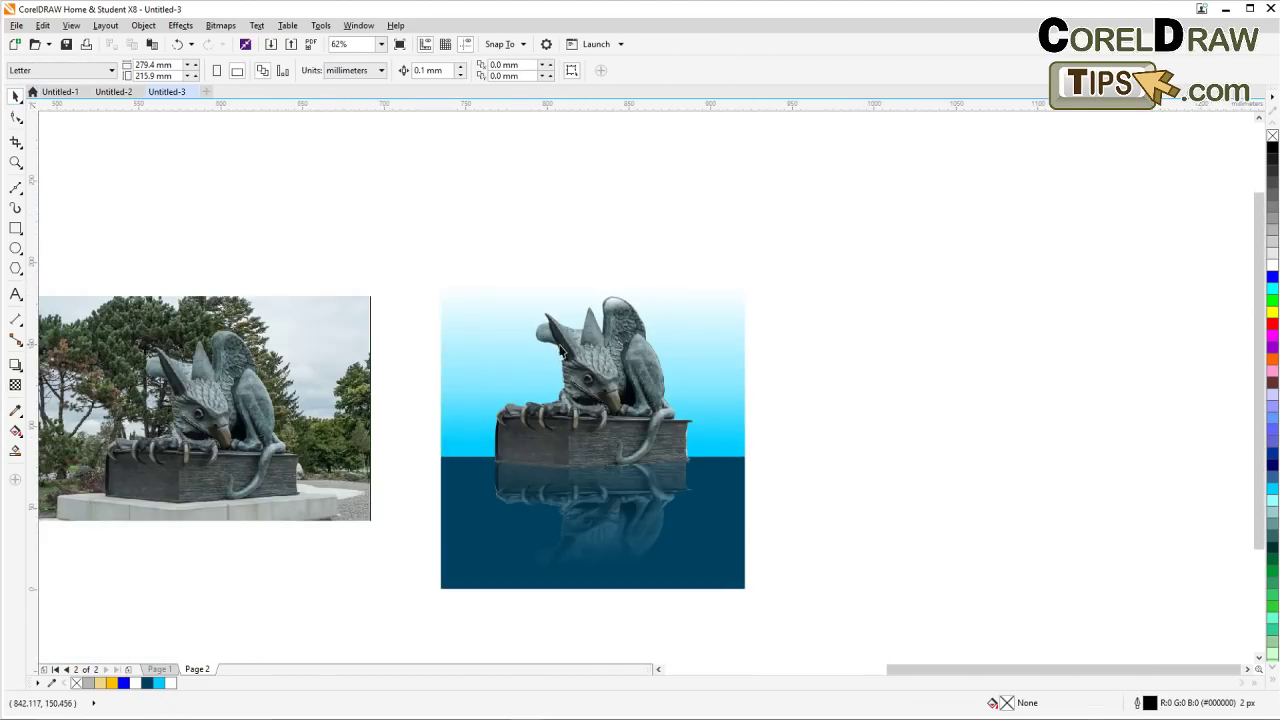
{"action": "scroll", "coordinate": [625, 323], "scroll_direction": "up", "scroll_amount": 2}
{"action": "scroll", "coordinate": [566, 222], "scroll_direction": "up", "scroll_amount": 1}
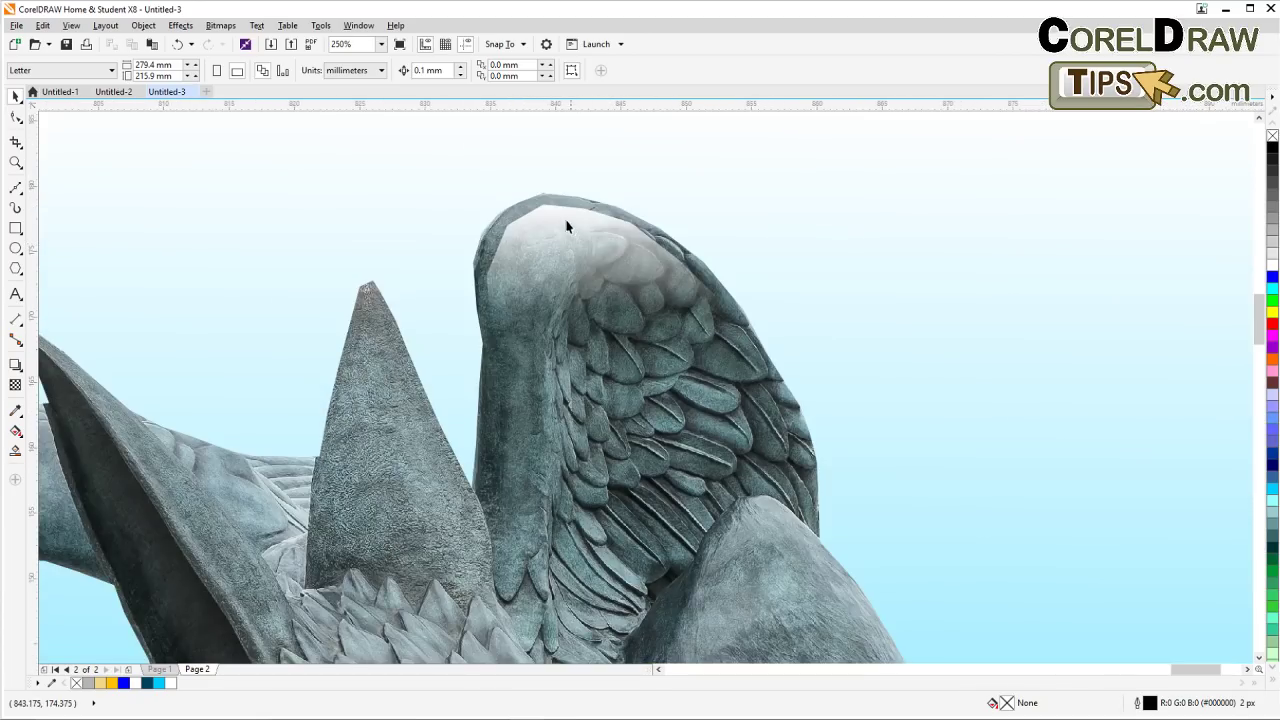
{"action": "scroll", "coordinate": [531, 220], "scroll_direction": "up", "scroll_amount": 1}
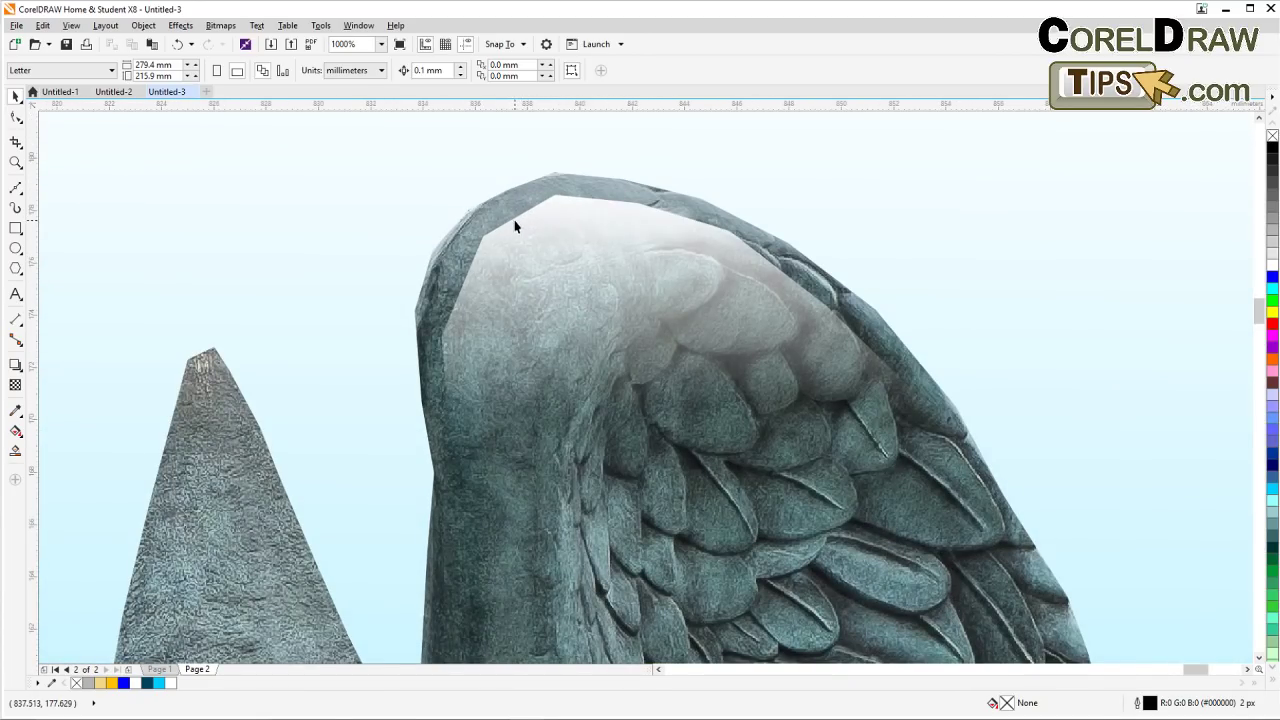
{"action": "left_click", "coordinate": [518, 224]}
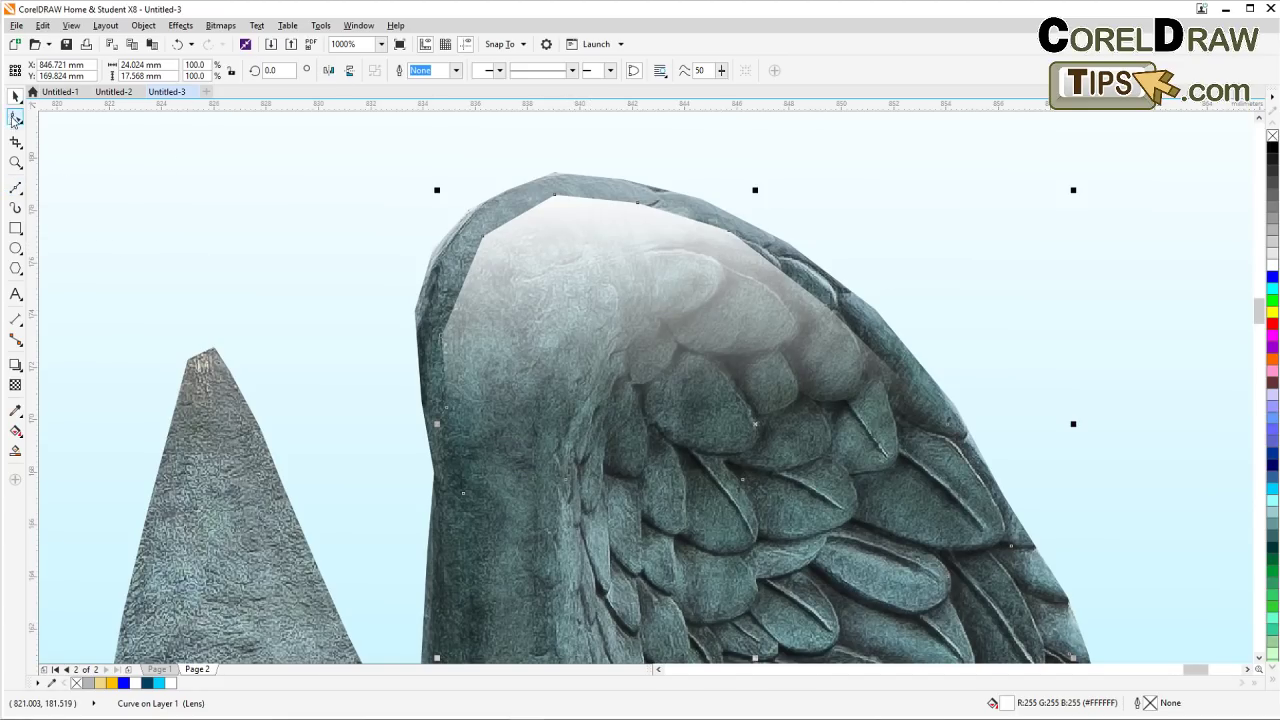
{"action": "left_click", "coordinate": [15, 117]}
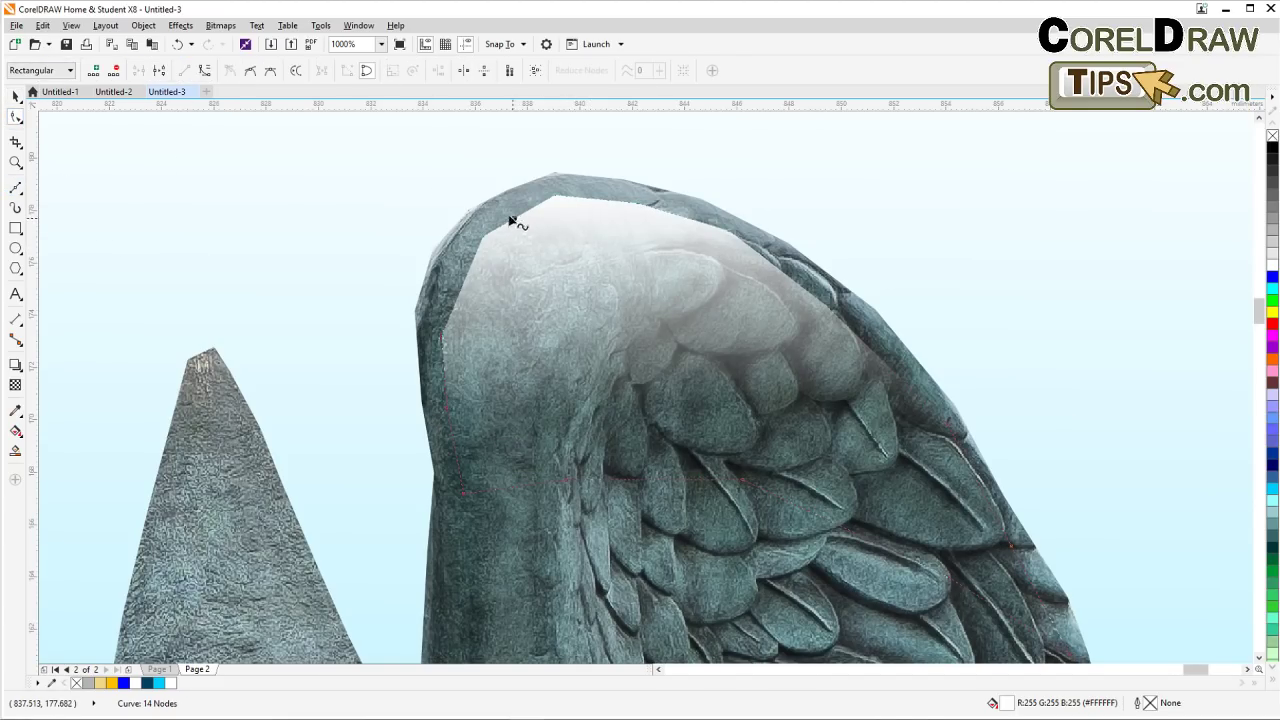
{"action": "left_click", "coordinate": [205, 70]}
{"action": "left_click_drag", "start_coordinate": [515, 216], "coordinate": [511, 209]}
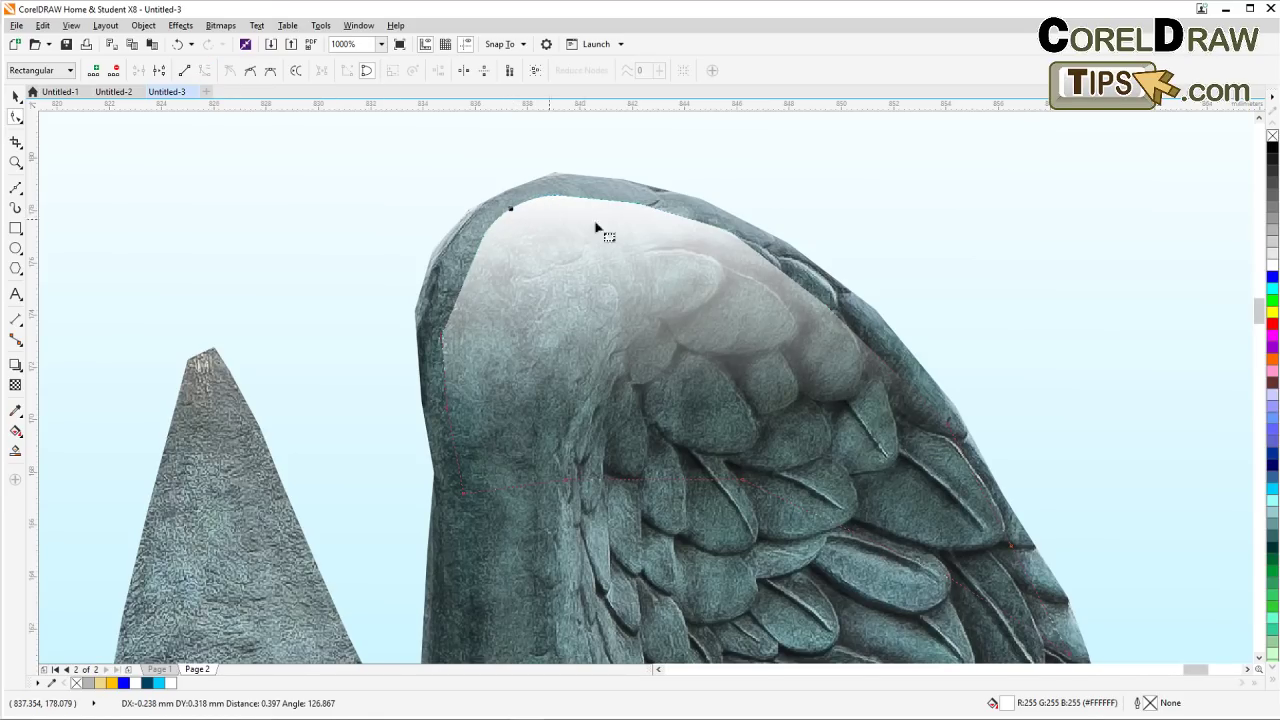
Delete the middle node on the highlight's top edge and bend the merged segment outward along the wing's curve
{"action": "left_click", "coordinate": [637, 207]}
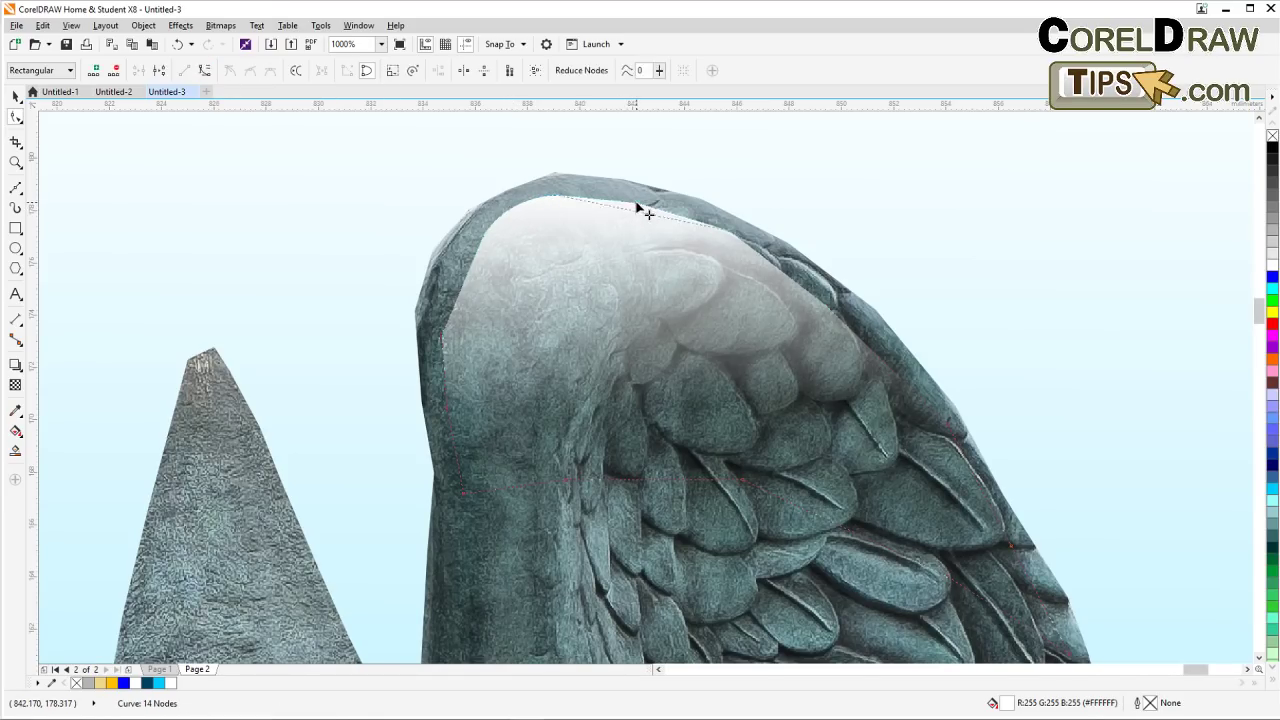
{"action": "key", "text": "Delete"}
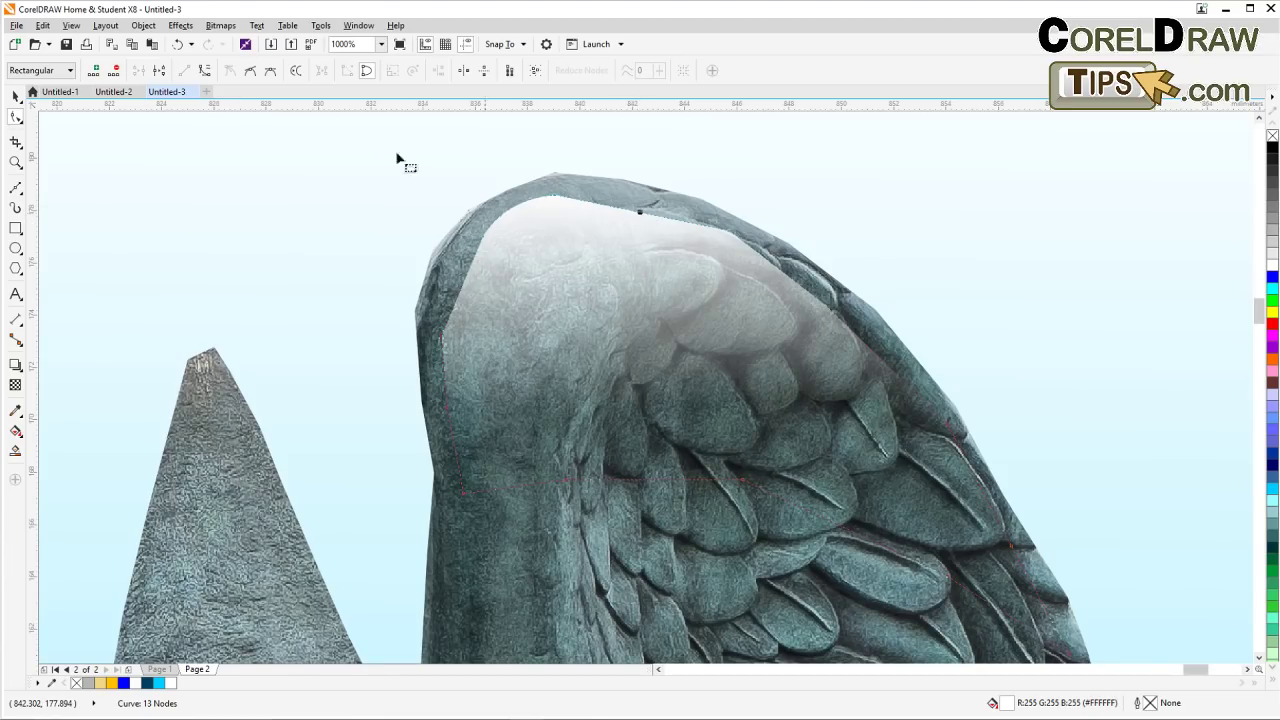
{"action": "left_click", "coordinate": [650, 224]}
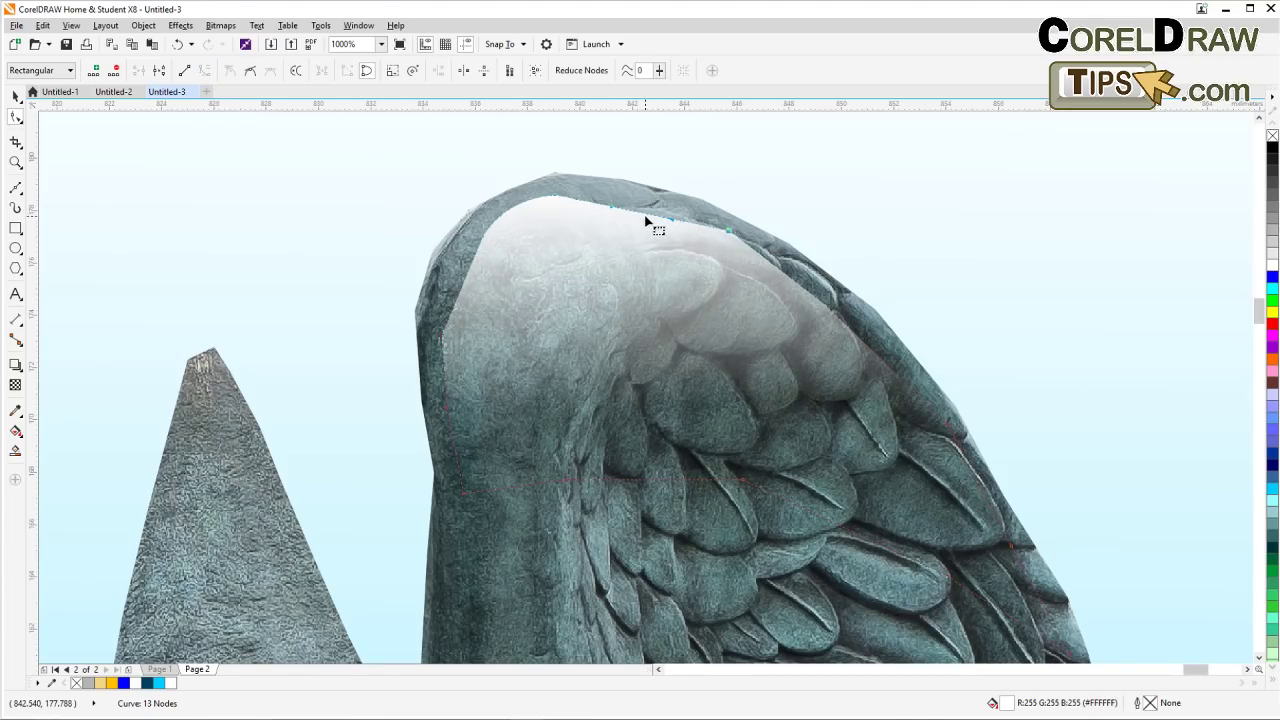
{"action": "left_click_drag", "start_coordinate": [644, 211], "coordinate": [650, 206]}
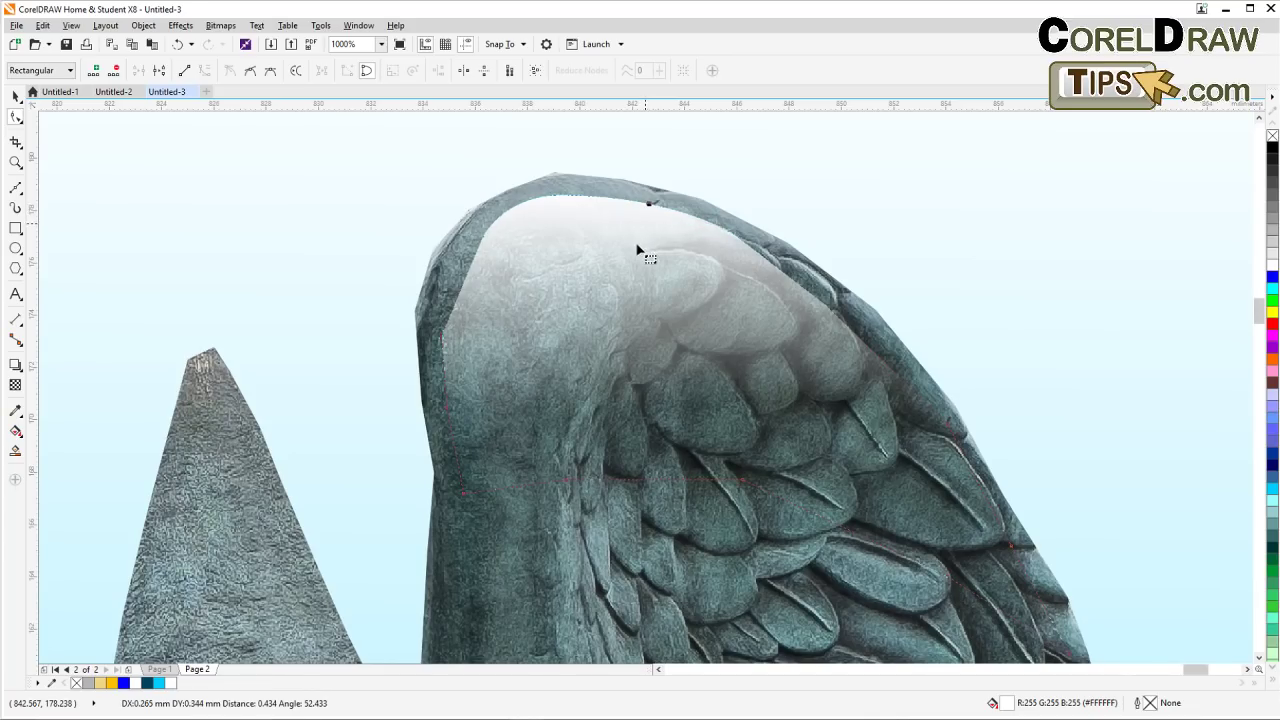
Convert the wing highlight's straight inner side to a curve and bend it to follow the wing's rounded edge
{"action": "left_click", "coordinate": [463, 279]}
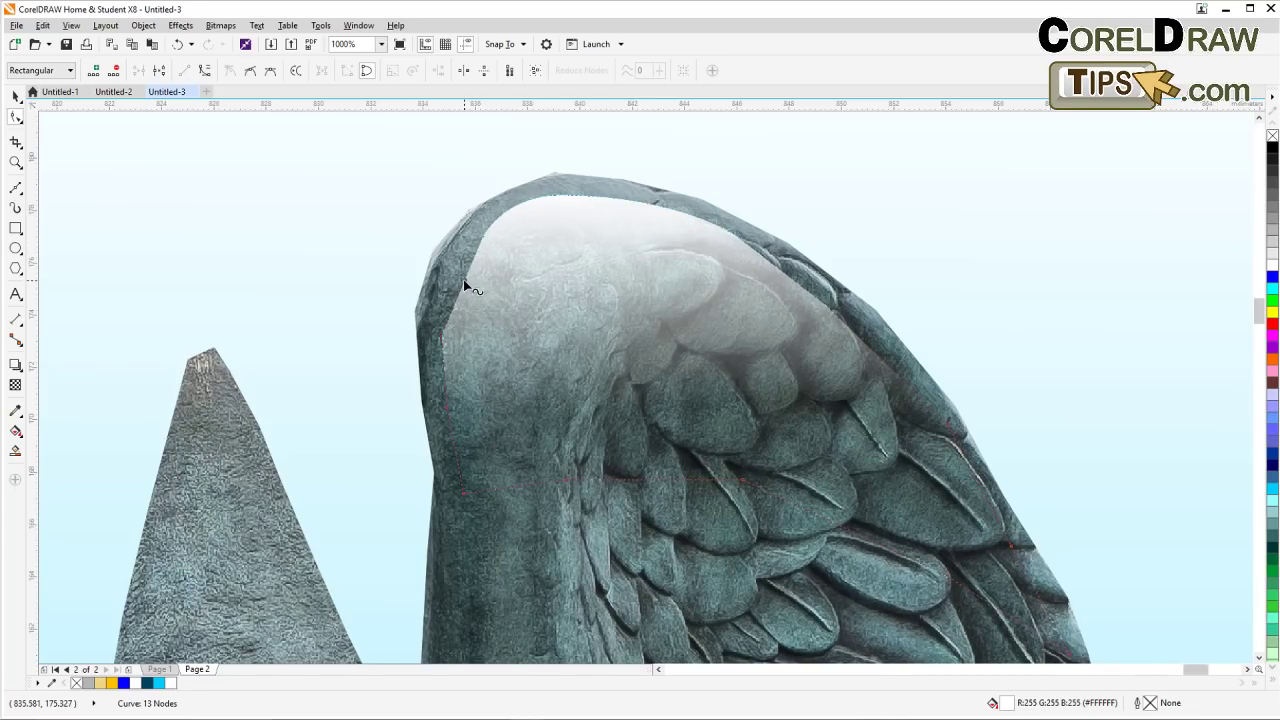
{"action": "left_click", "coordinate": [205, 70]}
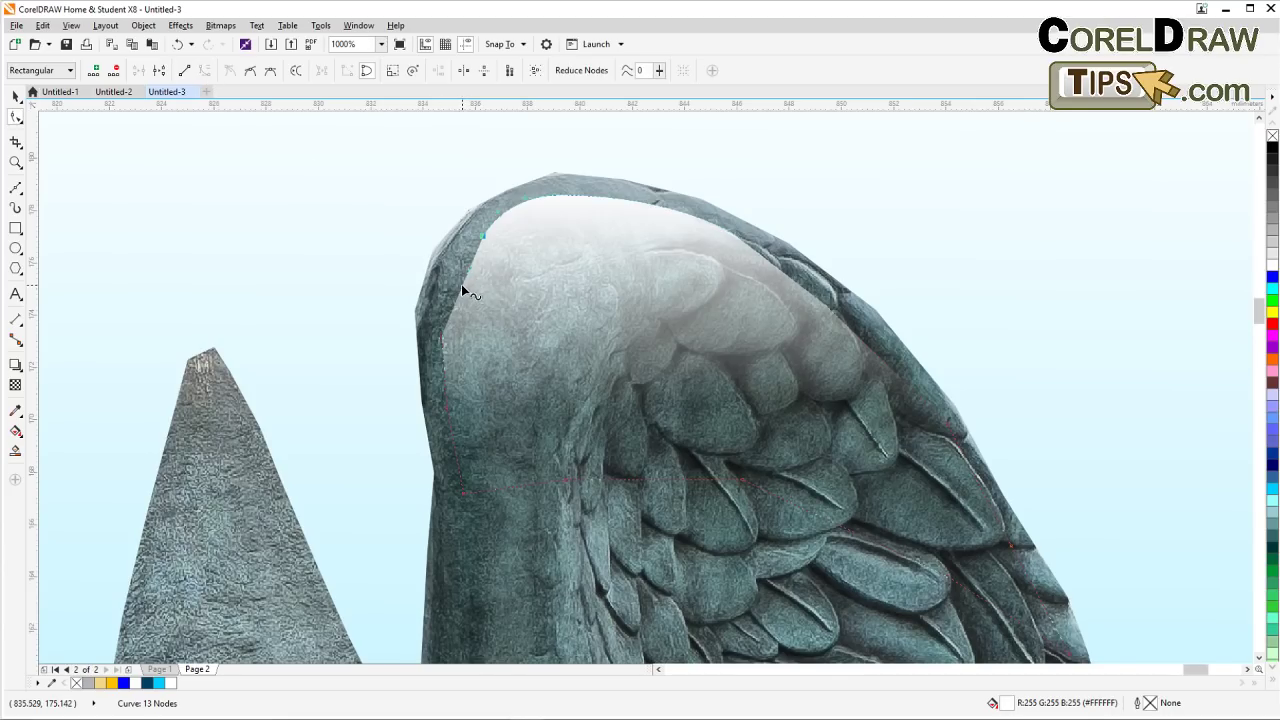
{"action": "left_click_drag", "start_coordinate": [463, 291], "coordinate": [479, 239]}
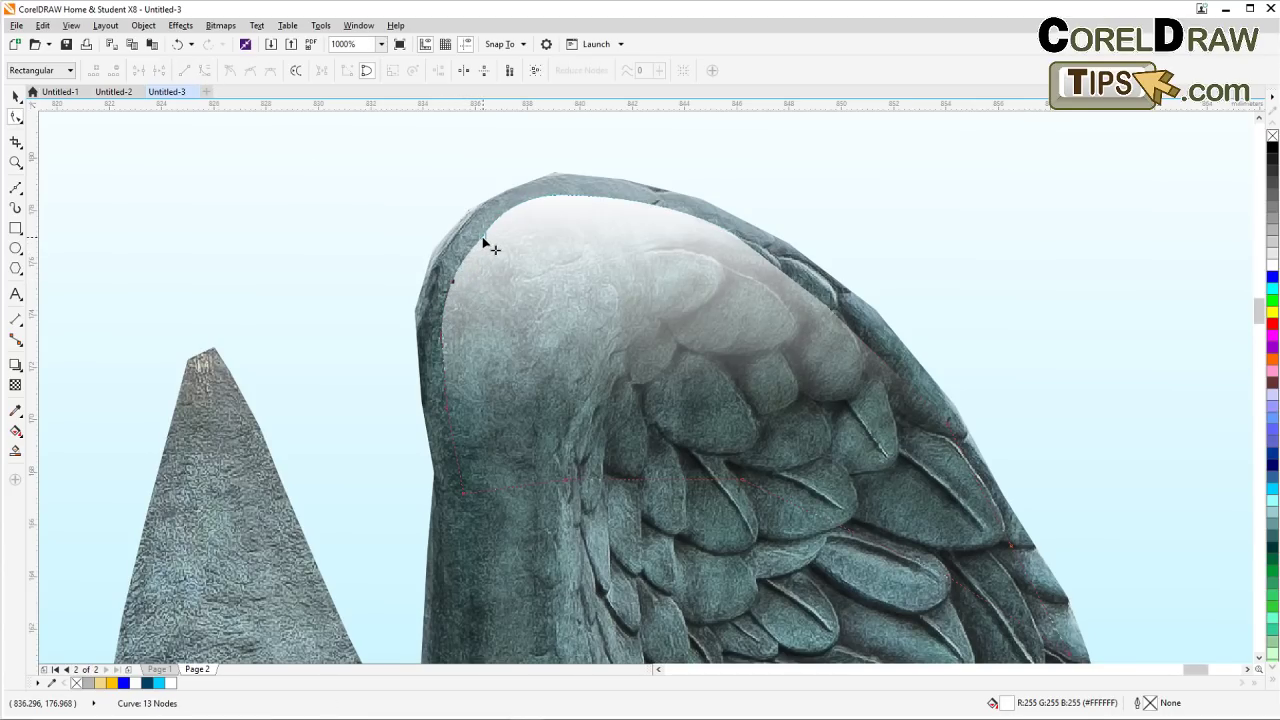
{"action": "left_click", "coordinate": [483, 238]}
{"action": "mouse_move", "coordinate": [486, 240]}
{"action": "left_mouse_down"}
{"action": "mouse_move", "coordinate": [501, 212]}
{"action": "mouse_move", "coordinate": [482, 244]}
{"action": "left_mouse_up"}
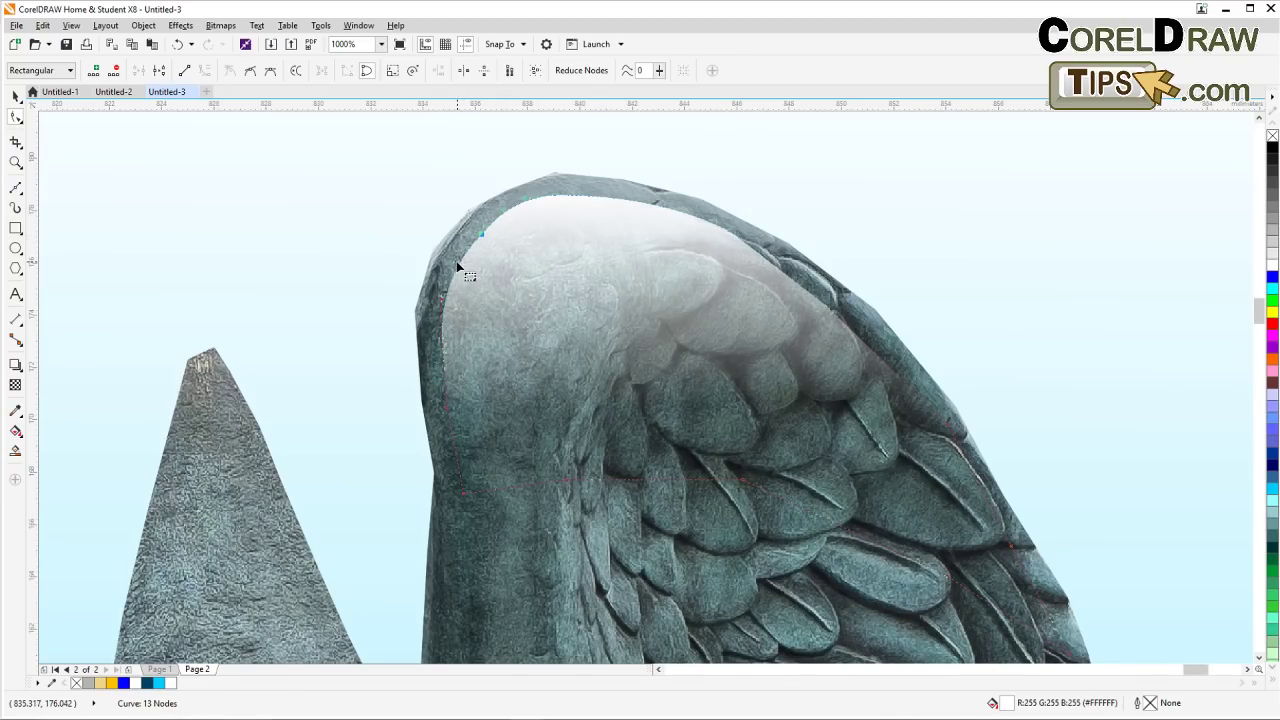
{"action": "mouse_move", "coordinate": [458, 266]}
{"action": "left_mouse_down"}
{"action": "mouse_move", "coordinate": [478, 234]}
{"action": "mouse_move", "coordinate": [454, 263]}
{"action": "left_mouse_up"}
{"action": "left_click", "coordinate": [16, 95]}
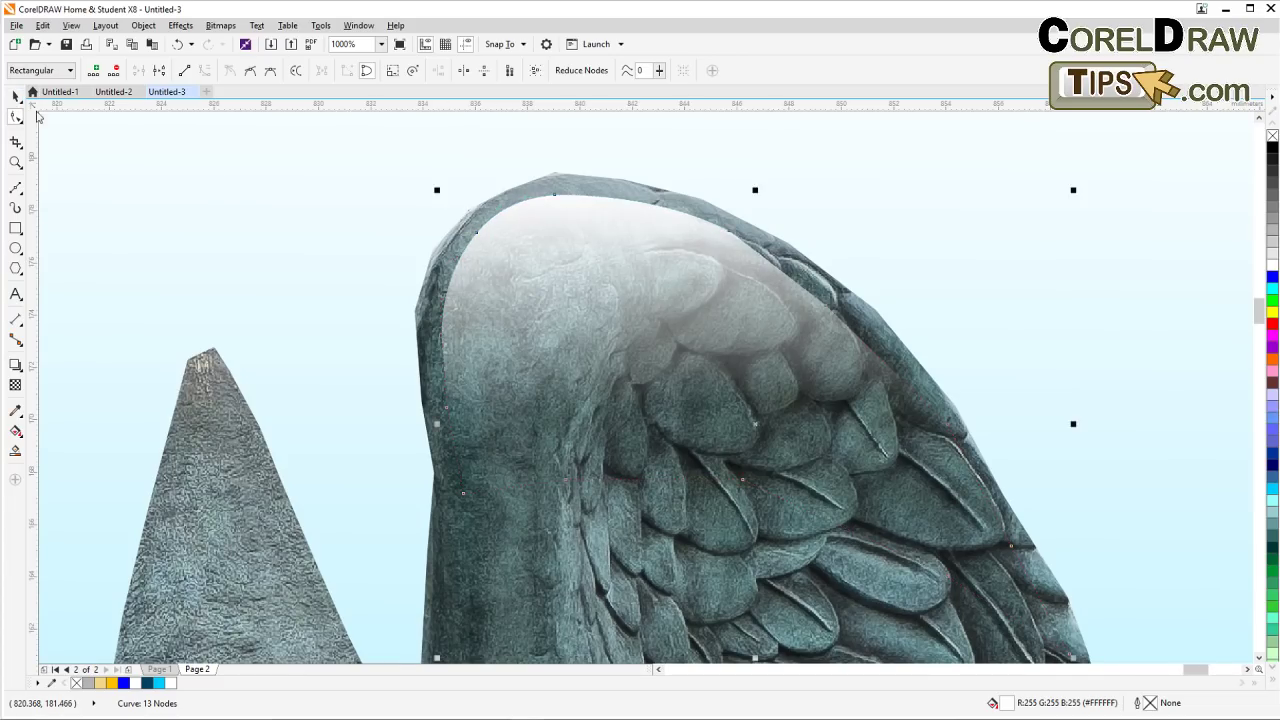
{"action": "left_click", "coordinate": [259, 218]}
{"action": "scroll", "coordinate": [262, 224], "scroll_direction": "down", "scroll_amount": 2}
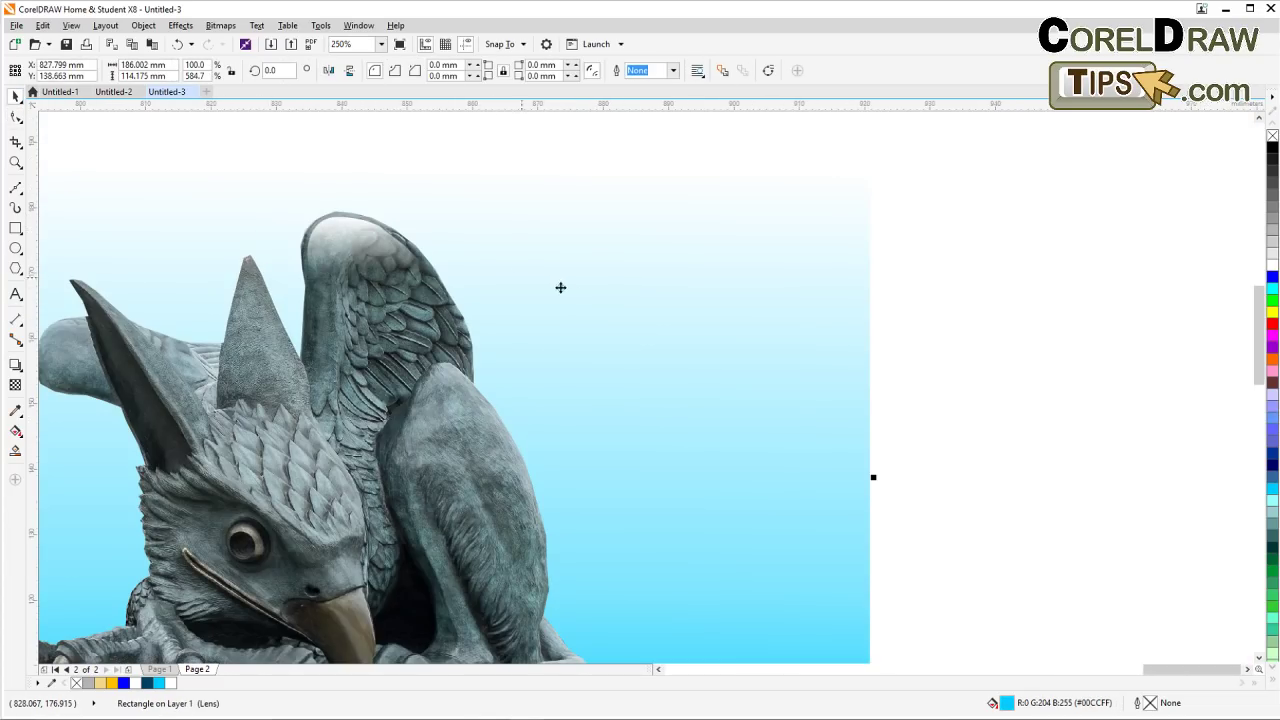
{"action": "key", "text": "Escape"}
{"action": "left_click_drag", "start_coordinate": [505, 314], "coordinate": [798, 263]}
{"action": "scroll", "coordinate": [745, 290], "scroll_direction": "down", "scroll_amount": 1}
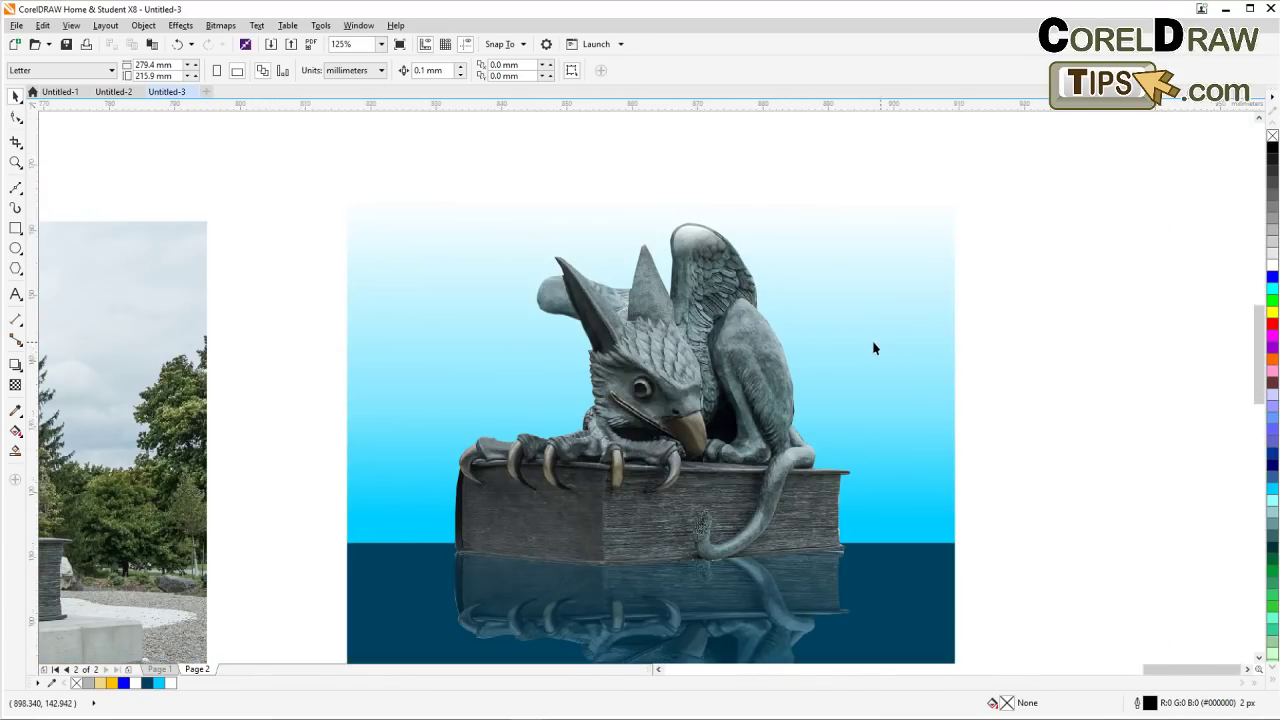
Trace the upper and outer edge of the statue's haunch with a Bezier curve, just inside its contour
{"action": "scroll", "coordinate": [873, 340], "scroll_direction": "up", "scroll_amount": 1}
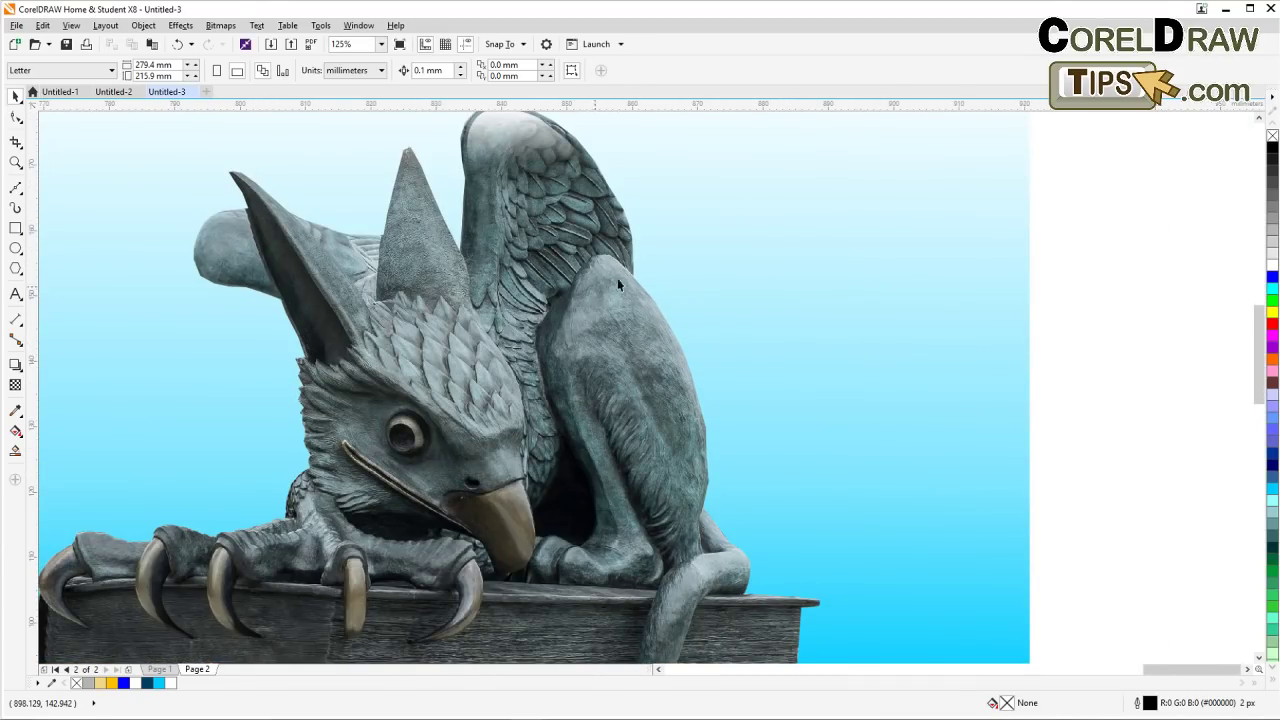
{"action": "scroll", "coordinate": [634, 324], "scroll_direction": "up", "scroll_amount": 1}
{"action": "left_click_drag", "start_coordinate": [659, 333], "coordinate": [499, 347]}
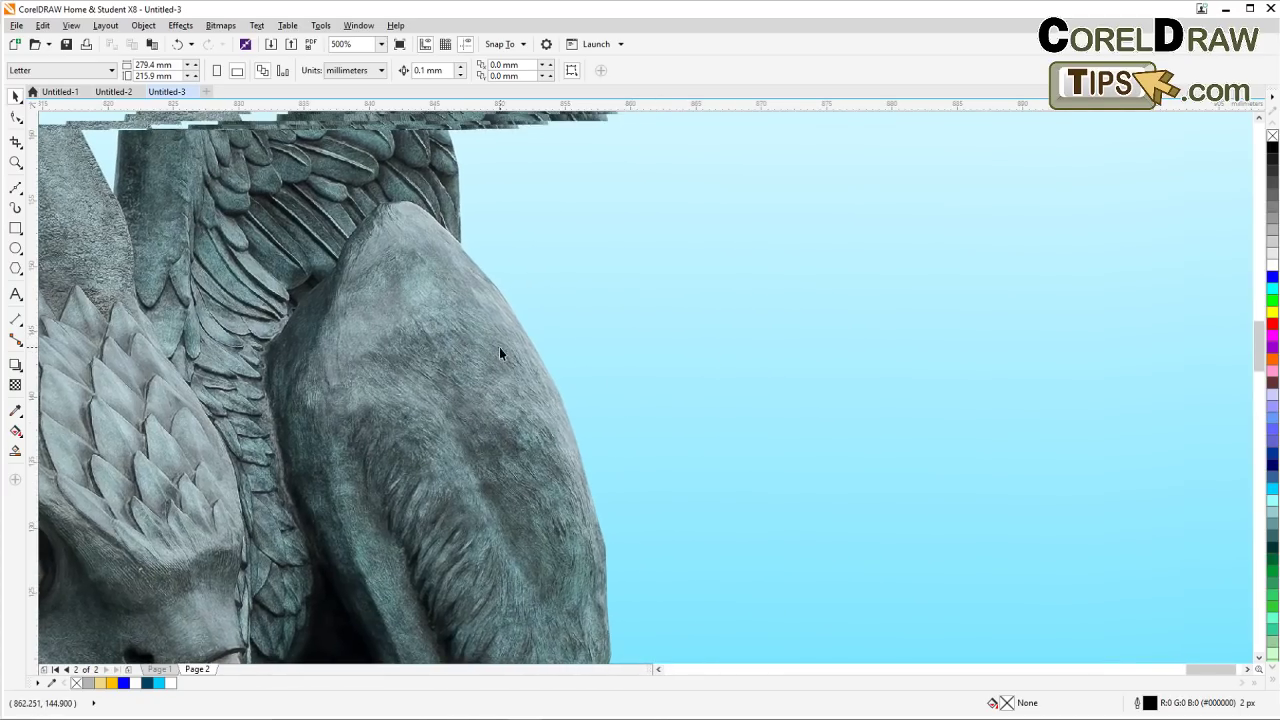
{"action": "left_click", "coordinate": [15, 188]}
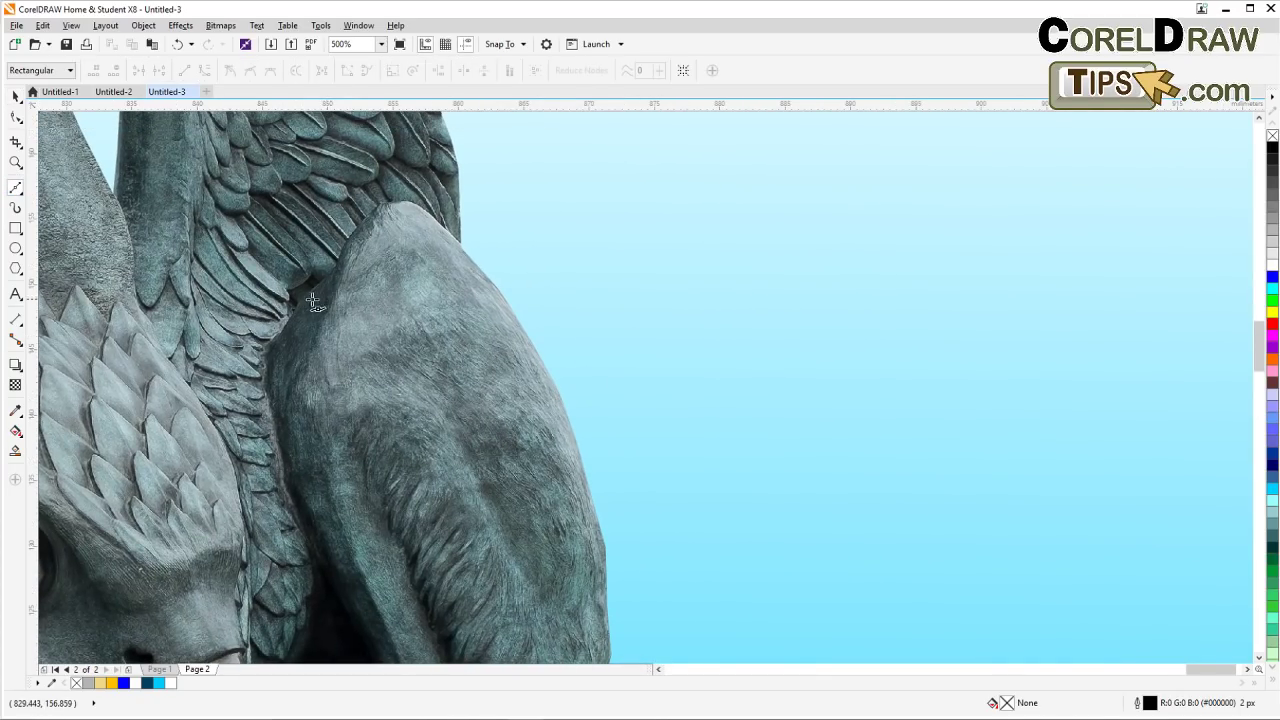
{"action": "left_click", "coordinate": [323, 299]}
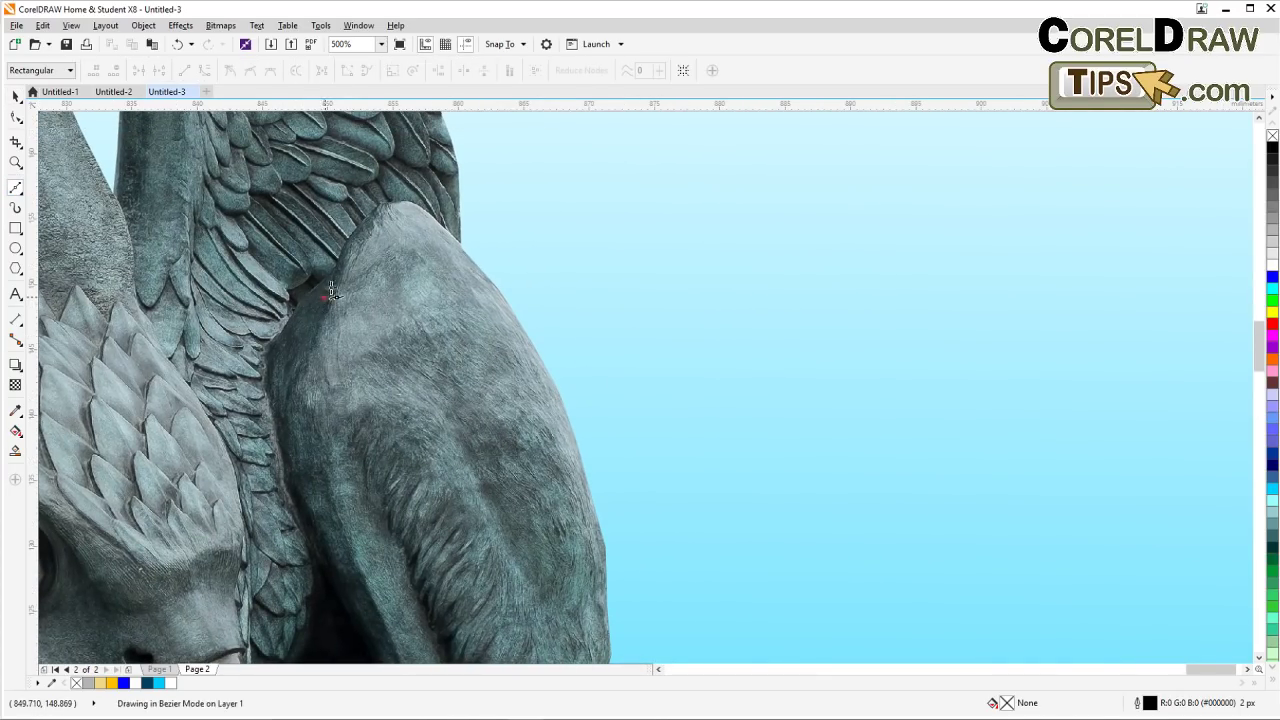
{"action": "left_click", "coordinate": [358, 242]}
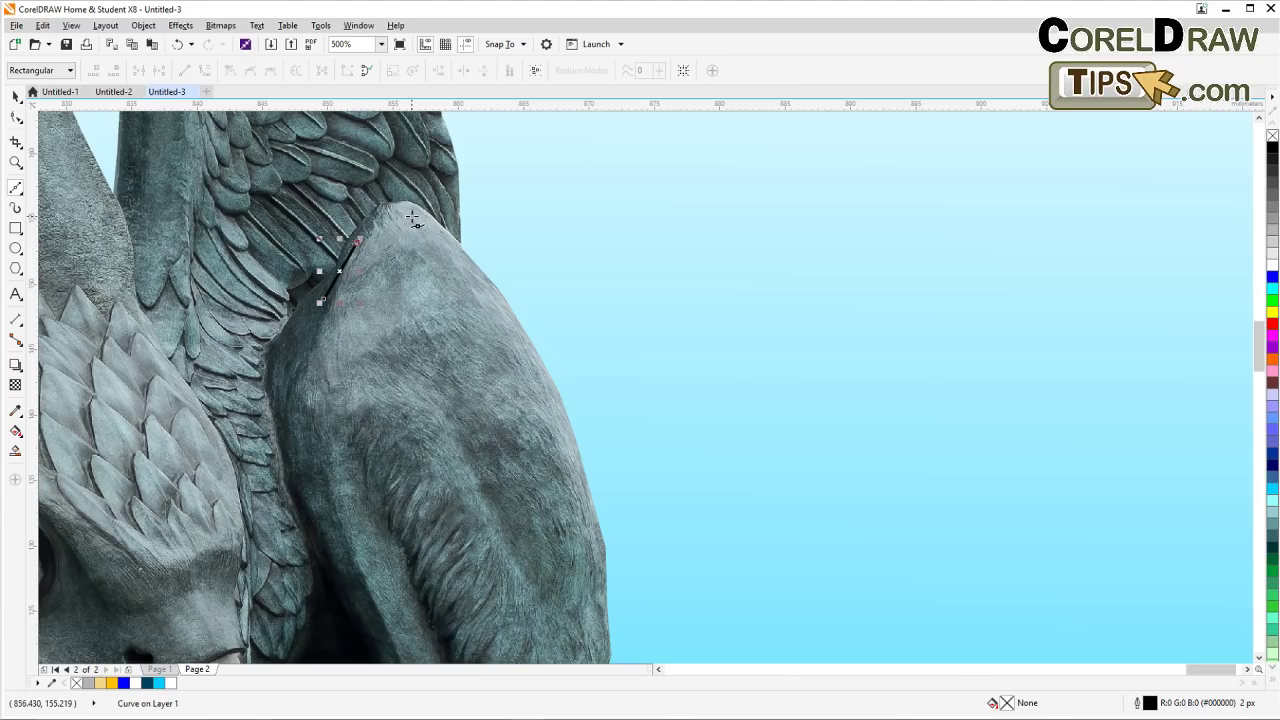
{"action": "left_click_drag", "start_coordinate": [414, 218], "coordinate": [485, 297]}
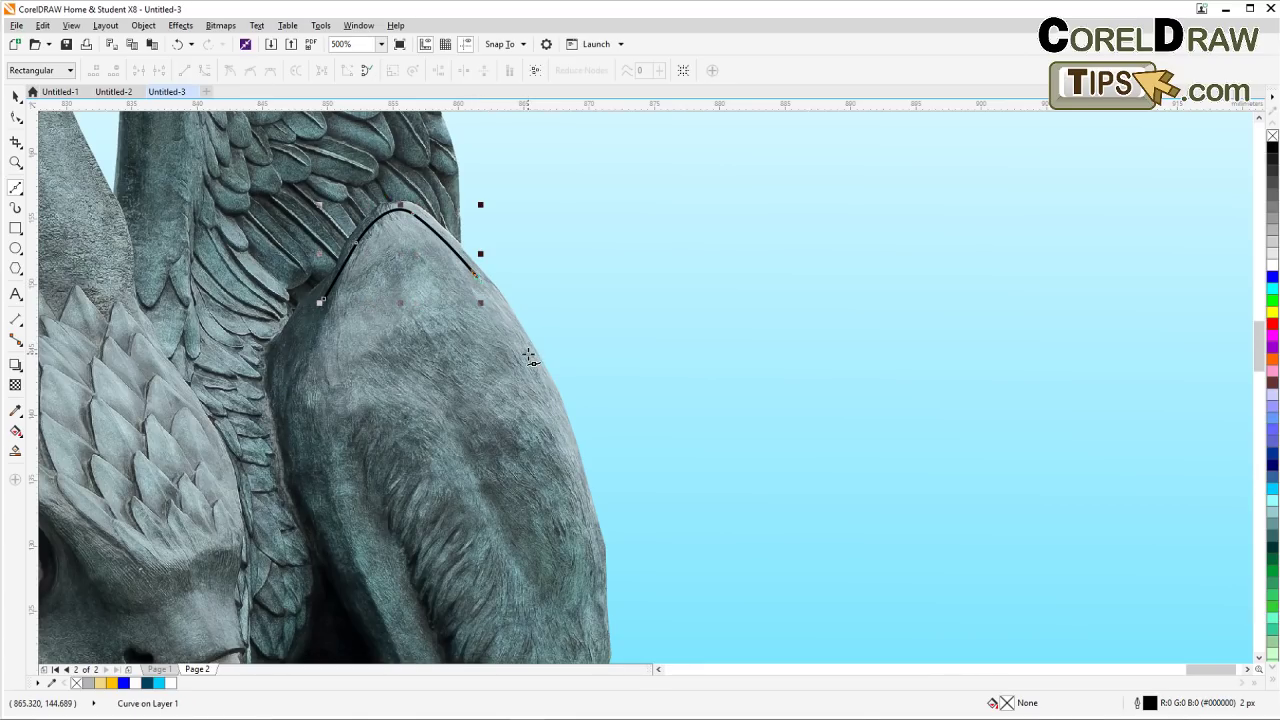
{"action": "left_click_drag", "start_coordinate": [529, 357], "coordinate": [544, 406]}
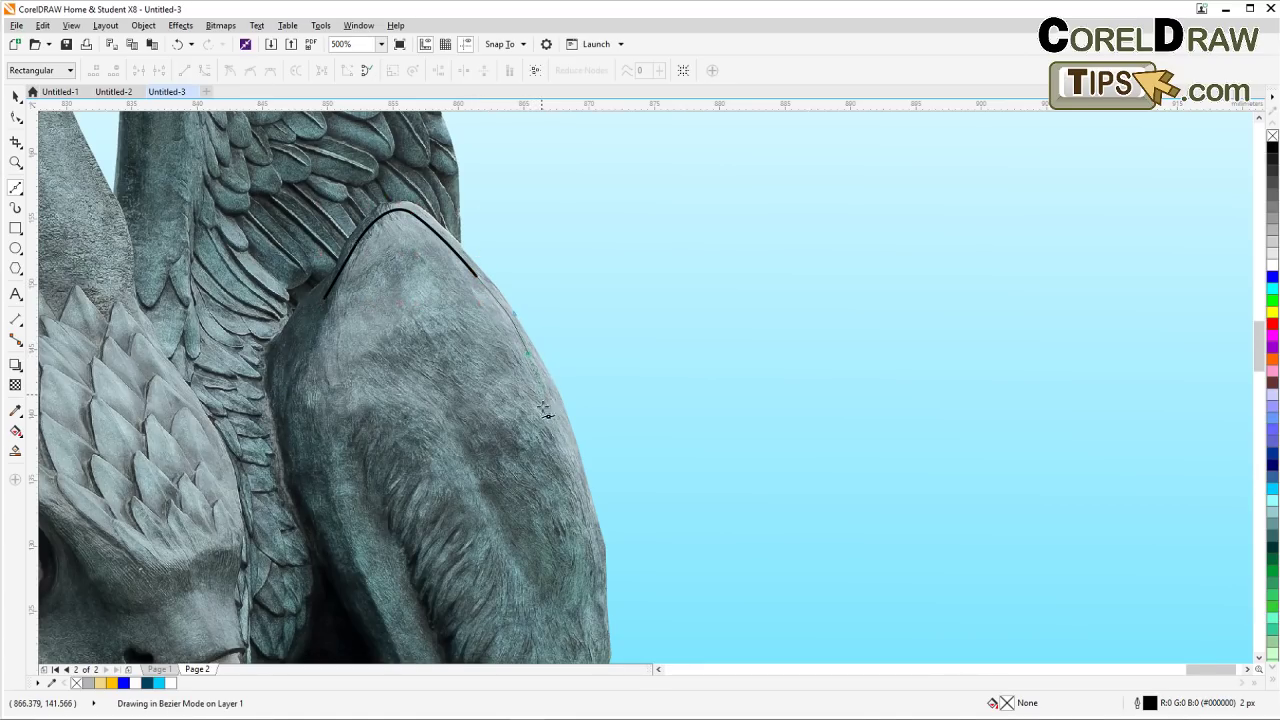
{"action": "left_click_drag", "start_coordinate": [570, 458], "coordinate": [573, 484]}
Close the Bezier outline across the middle of the haunch, forming a shape about 20 by 19.3 mm
{"action": "left_click", "coordinate": [455, 413]}
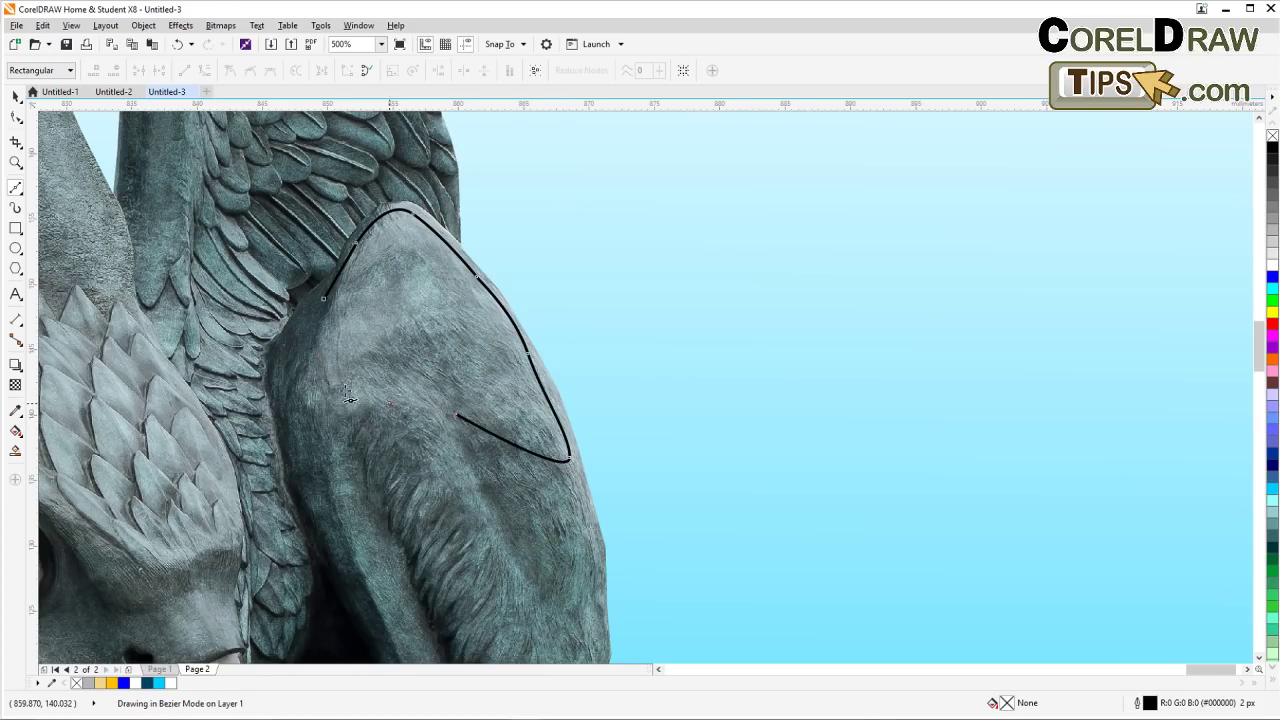
{"action": "left_click", "coordinate": [390, 403]}
{"action": "left_click", "coordinate": [345, 390]}
{"action": "left_click", "coordinate": [312, 385]}
{"action": "left_click", "coordinate": [307, 356]}
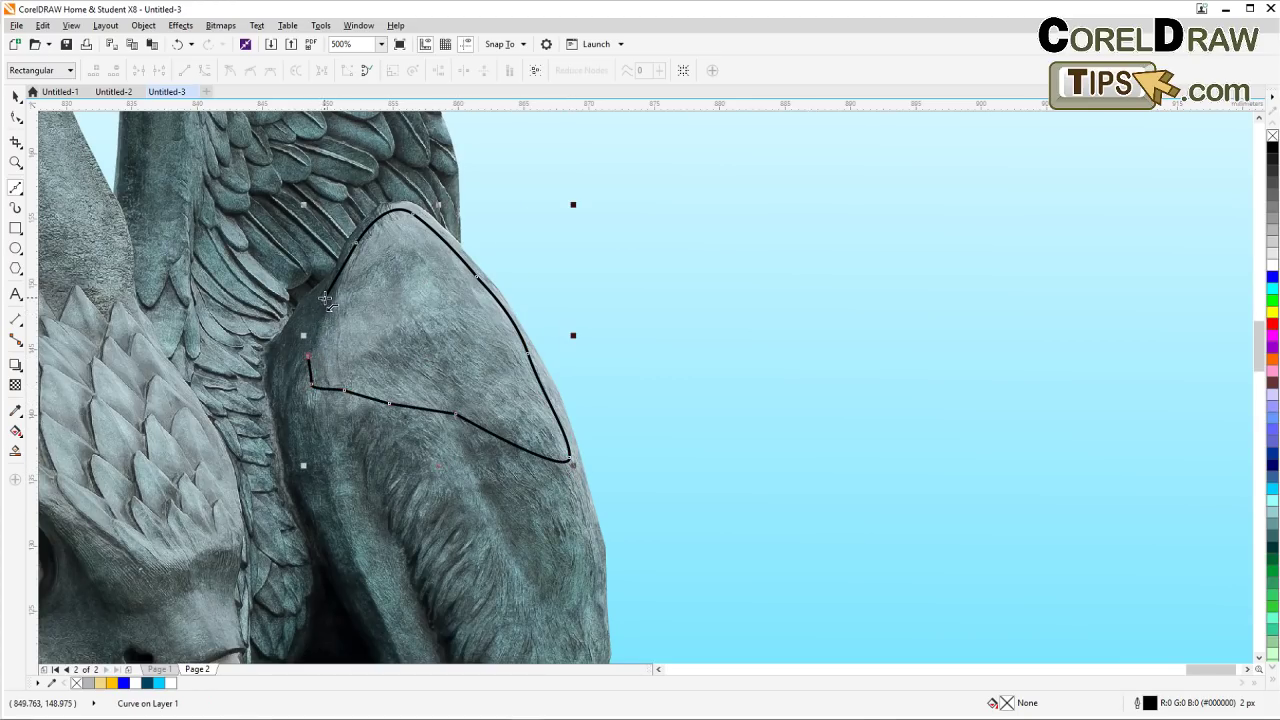
{"action": "left_click", "coordinate": [324, 298]}
Fill the haunch shape with white and remove its outline
{"action": "left_click", "coordinate": [16, 95]}
{"action": "left_click", "coordinate": [1272, 266]}
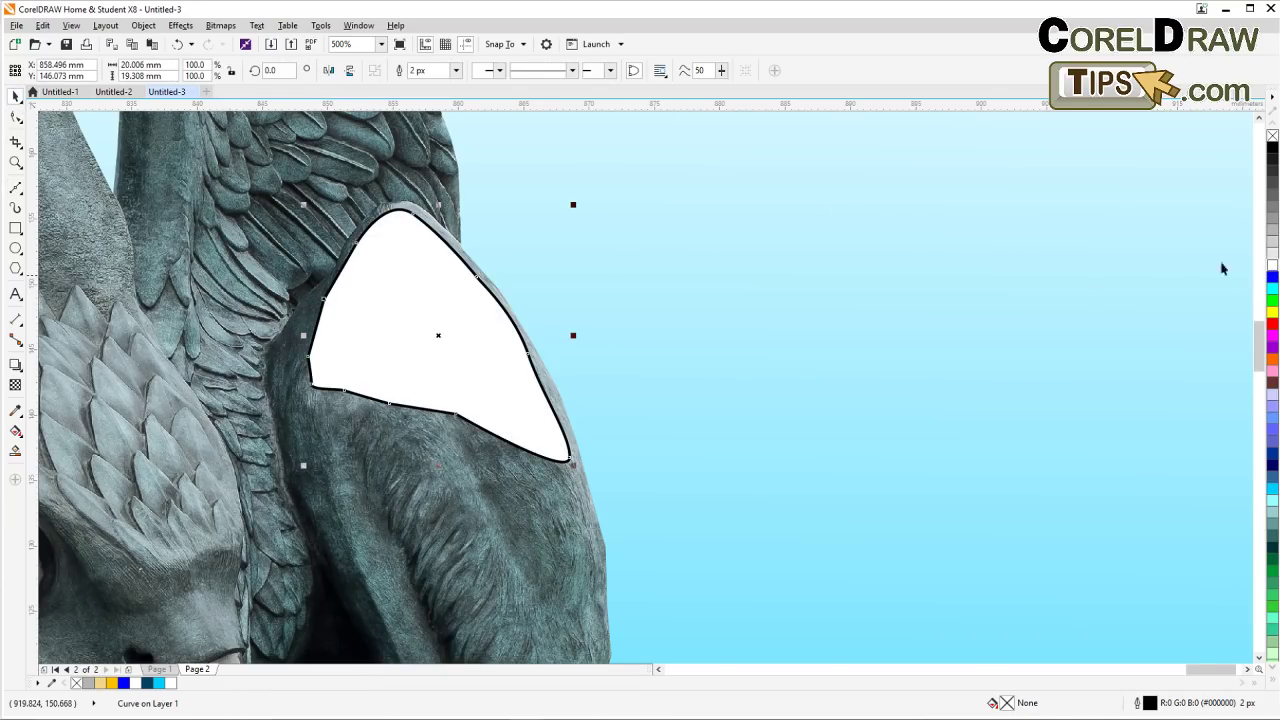
{"action": "right_click", "coordinate": [1272, 137]}
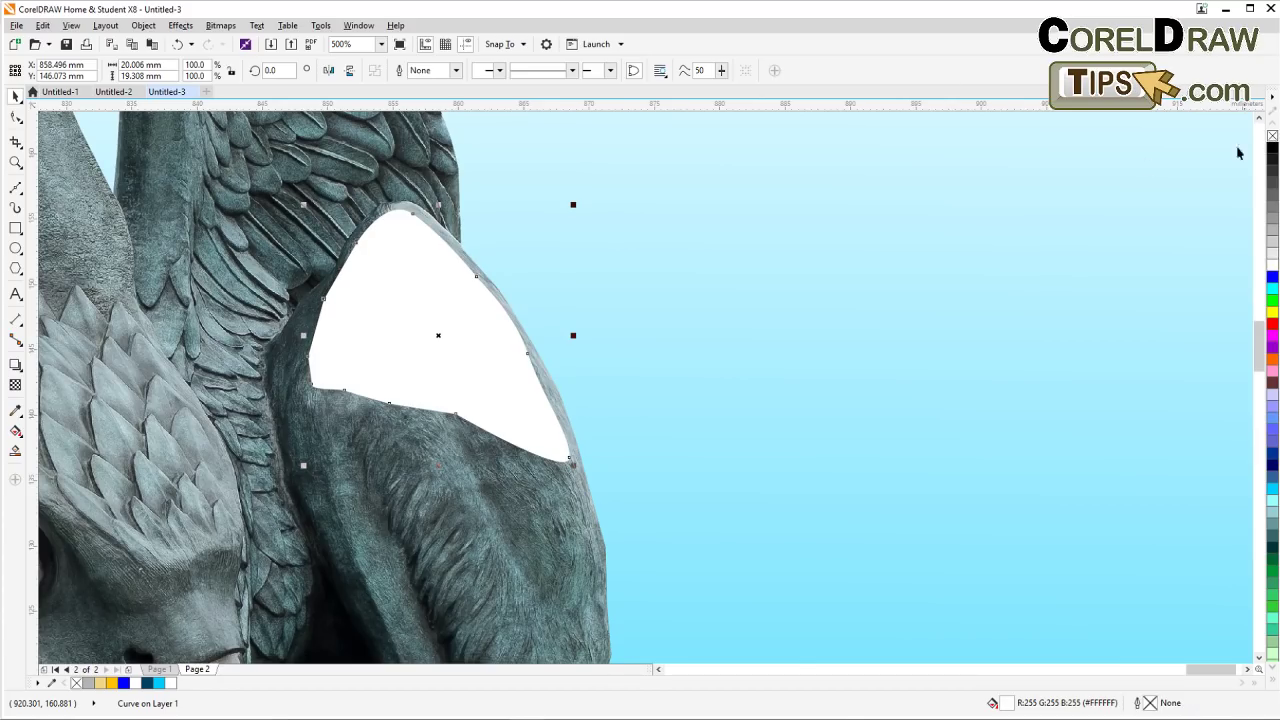
Apply a linear transparency to the white haunch shape, fading from opaque at the peak to clear lower down
{"action": "left_click", "coordinate": [15, 385]}
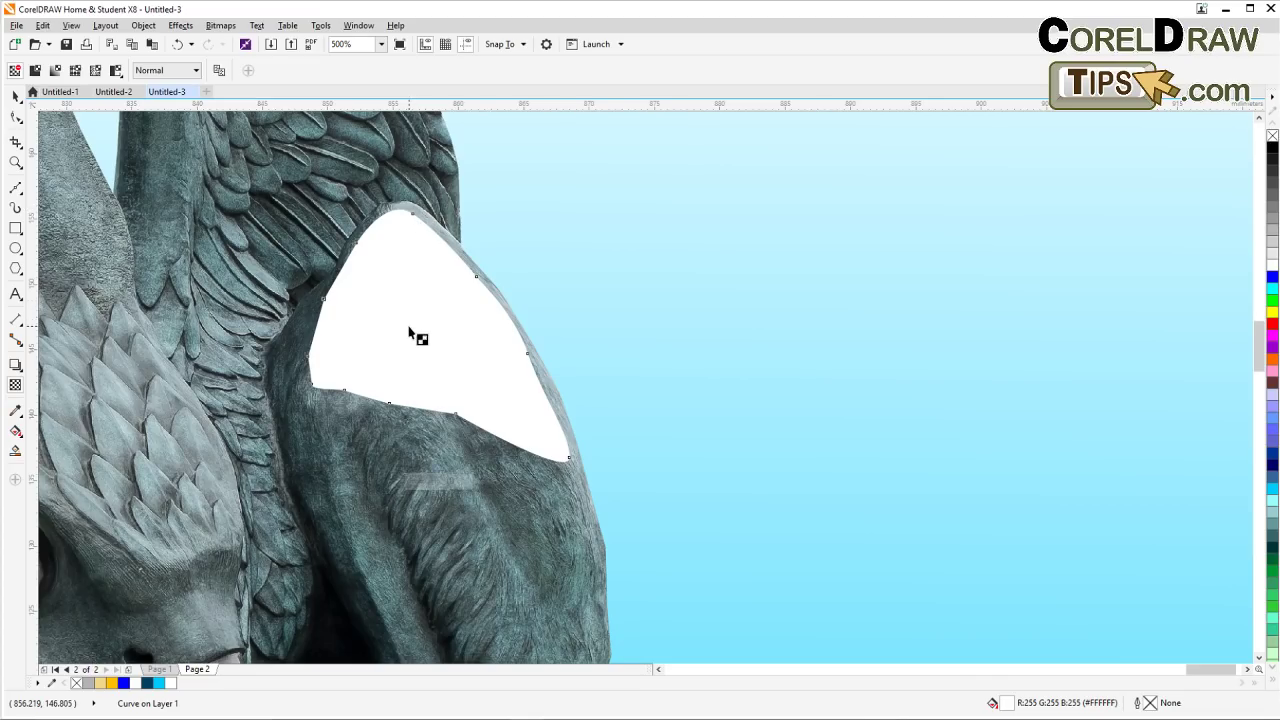
{"action": "mouse_move", "coordinate": [407, 318]}
{"action": "left_mouse_down"}
{"action": "mouse_move", "coordinate": [408, 253]}
{"action": "mouse_move", "coordinate": [423, 287]}
{"action": "mouse_move", "coordinate": [402, 306]}
{"action": "left_mouse_up"}
{"action": "left_click_drag", "start_coordinate": [408, 217], "coordinate": [409, 223]}
{"action": "left_click_drag", "start_coordinate": [394, 326], "coordinate": [392, 338]}
{"action": "left_click_drag", "start_coordinate": [409, 224], "coordinate": [410, 243]}
{"action": "left_click_drag", "start_coordinate": [505, 259], "coordinate": [526, 297]}
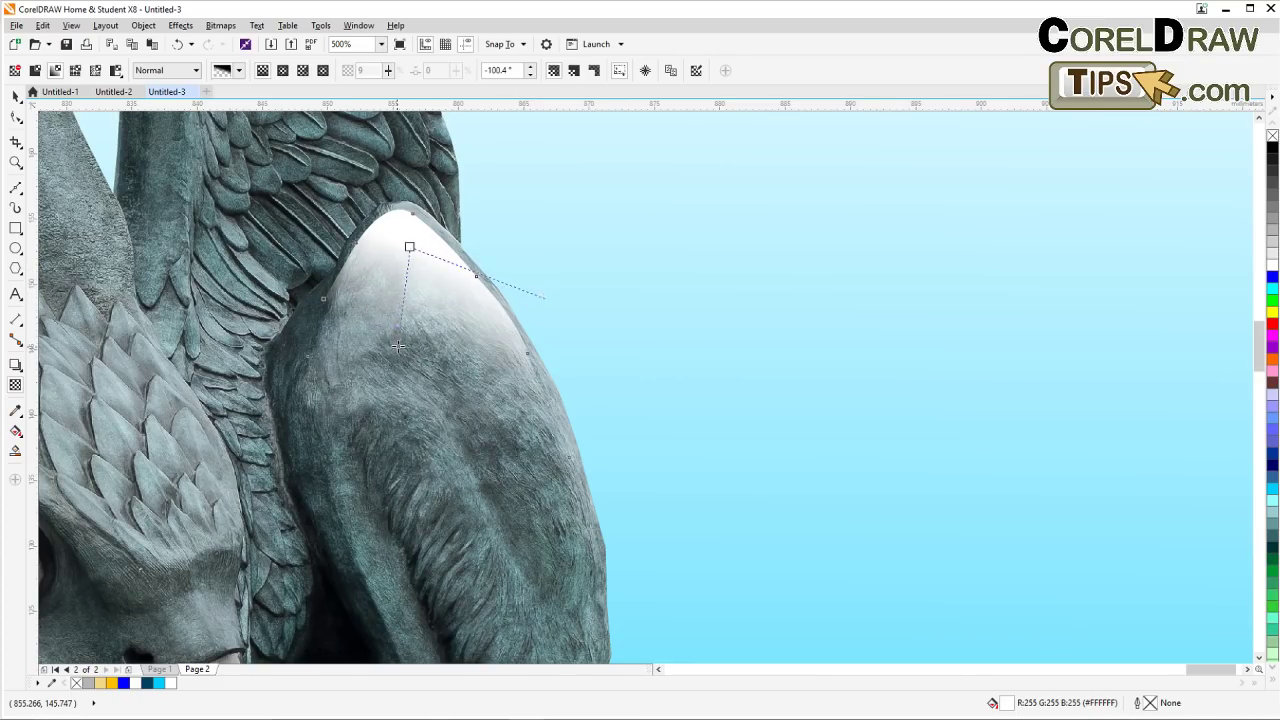
{"action": "left_click", "coordinate": [15, 95]}
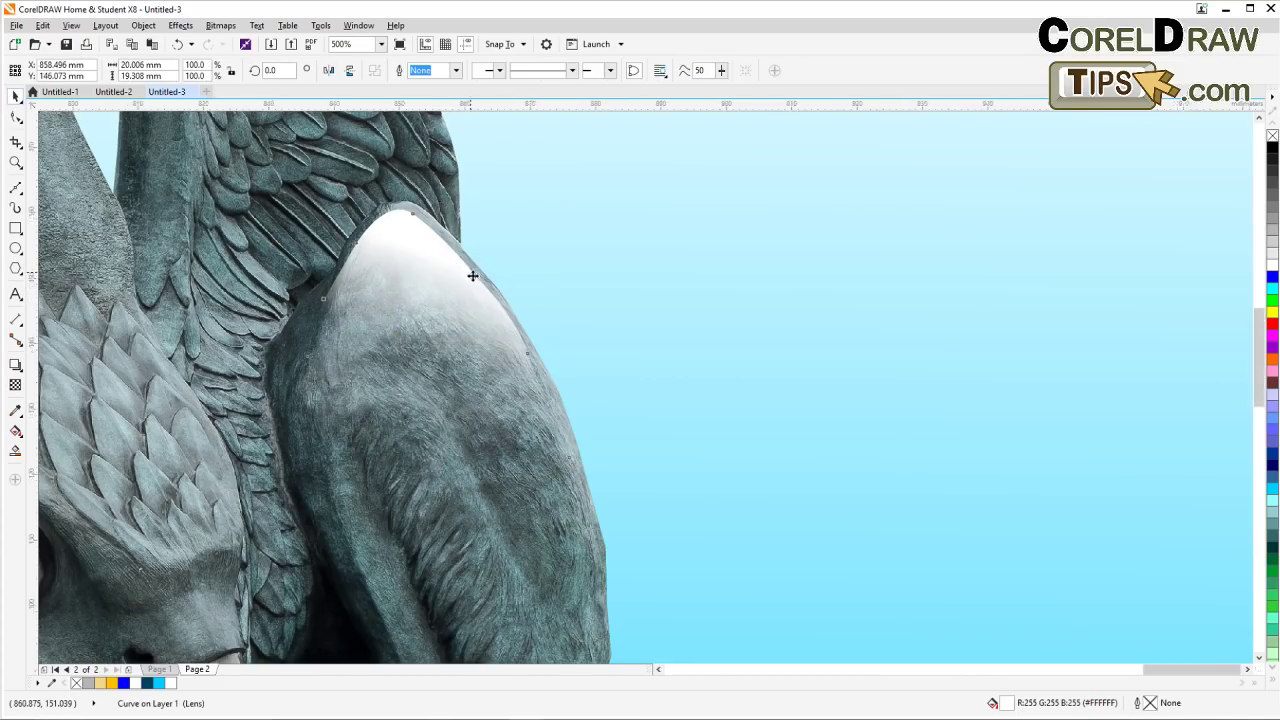
Break apart the glow contour of the statue in the landscape scene and place that statue beside the highlighted one
{"action": "scroll", "coordinate": [471, 271], "scroll_direction": "down", "scroll_amount": 2}
{"action": "left_click_drag", "start_coordinate": [402, 340], "coordinate": [594, 322]}
{"action": "key", "text": "Escape"}
{"action": "scroll", "coordinate": [409, 350], "scroll_direction": "down", "scroll_amount": 1}
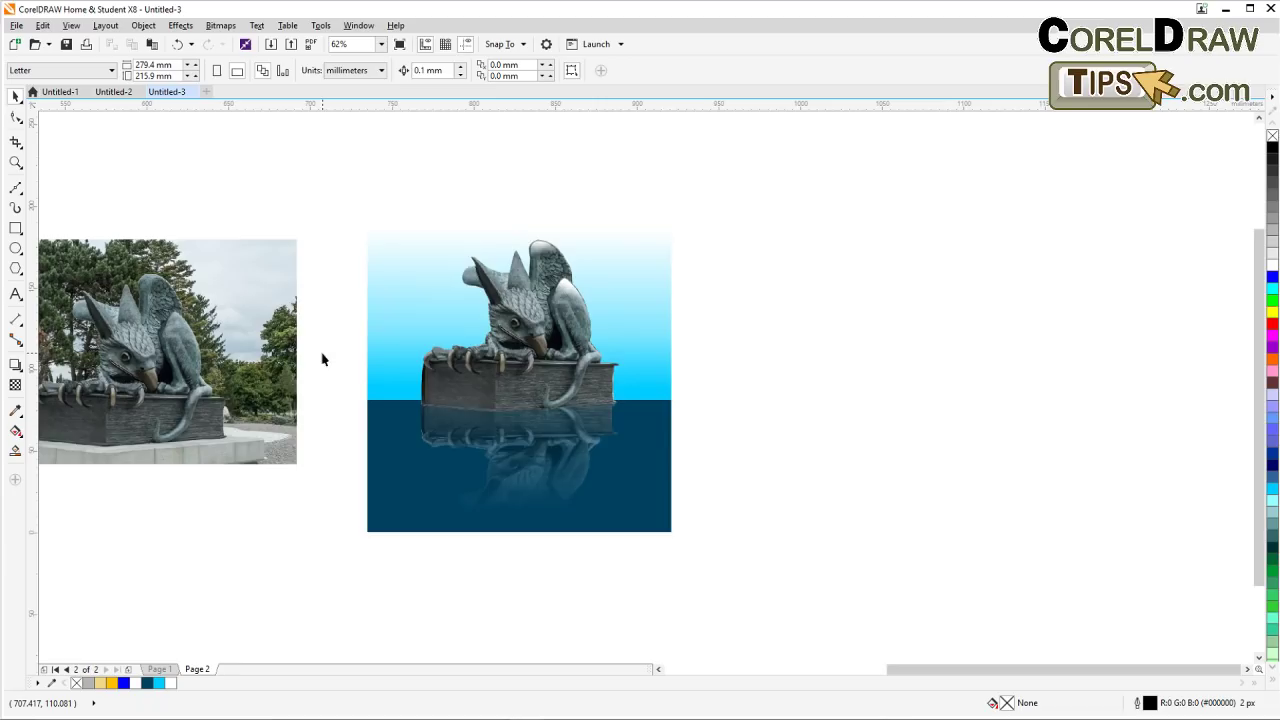
{"action": "left_click_drag", "start_coordinate": [396, 352], "coordinate": [683, 333]}
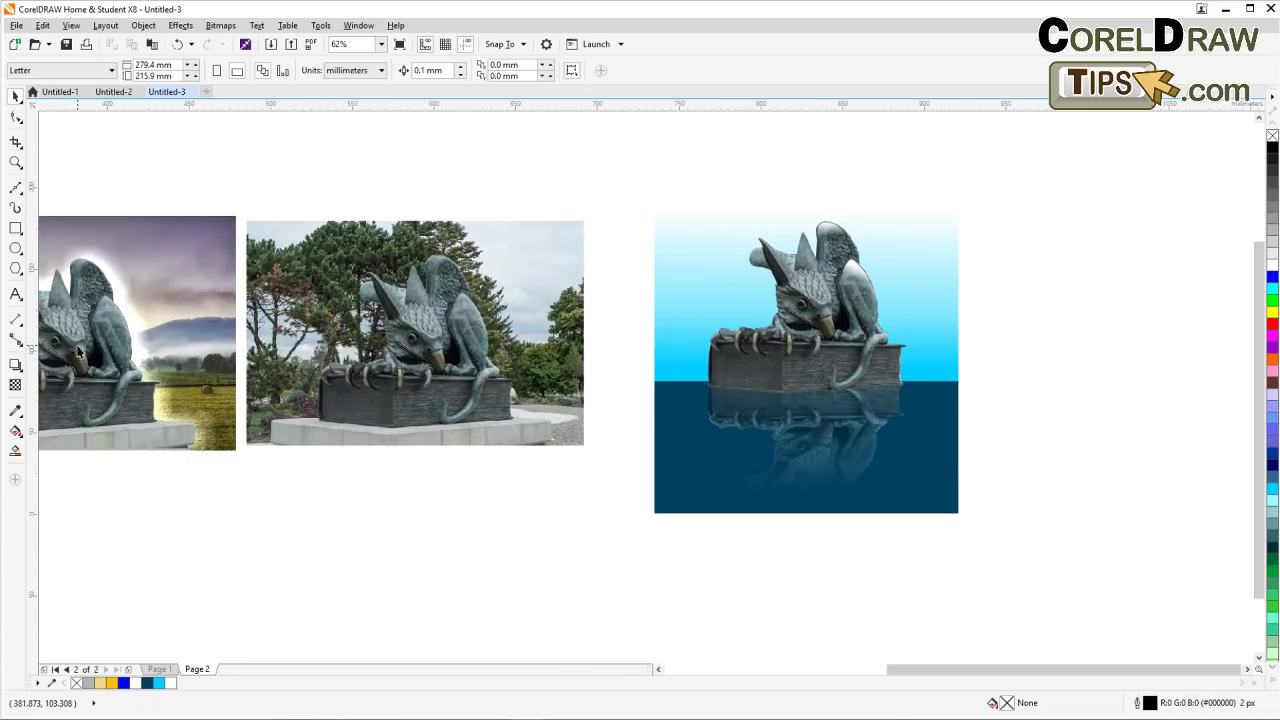
{"action": "left_click", "coordinate": [79, 350]}
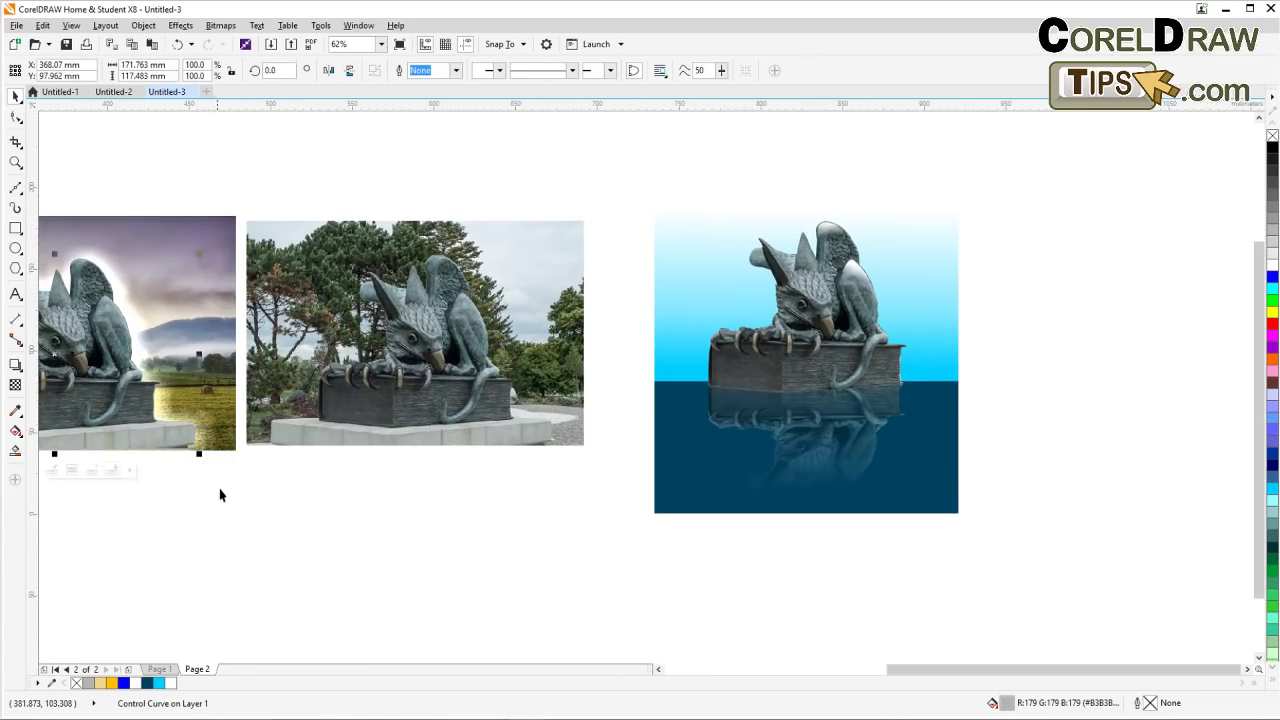
{"action": "key", "text": "ctrl+k"}
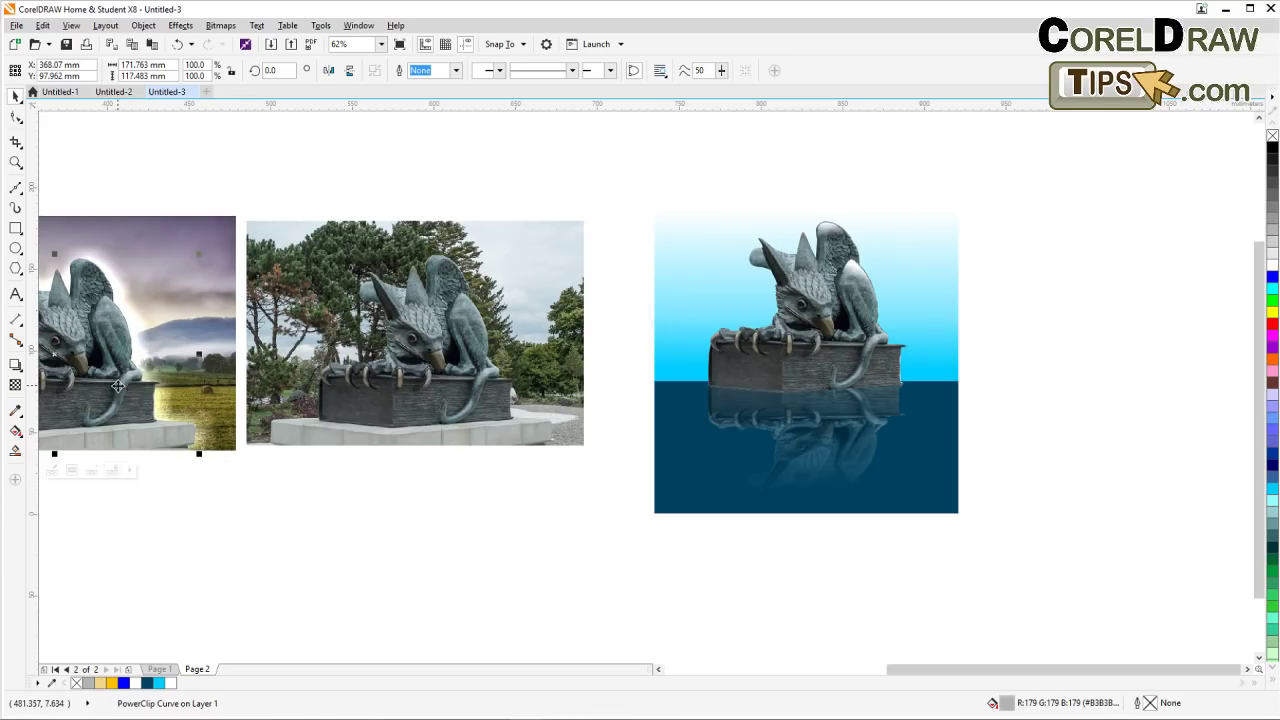
{"action": "left_click_drag", "start_coordinate": [117, 386], "coordinate": [729, 396]}
Shift the haunch highlight's transparency start and end points upward so the white fades out closer to the peak
{"action": "left_click", "coordinate": [1018, 369]}
{"action": "left_click", "coordinate": [363, 309]}
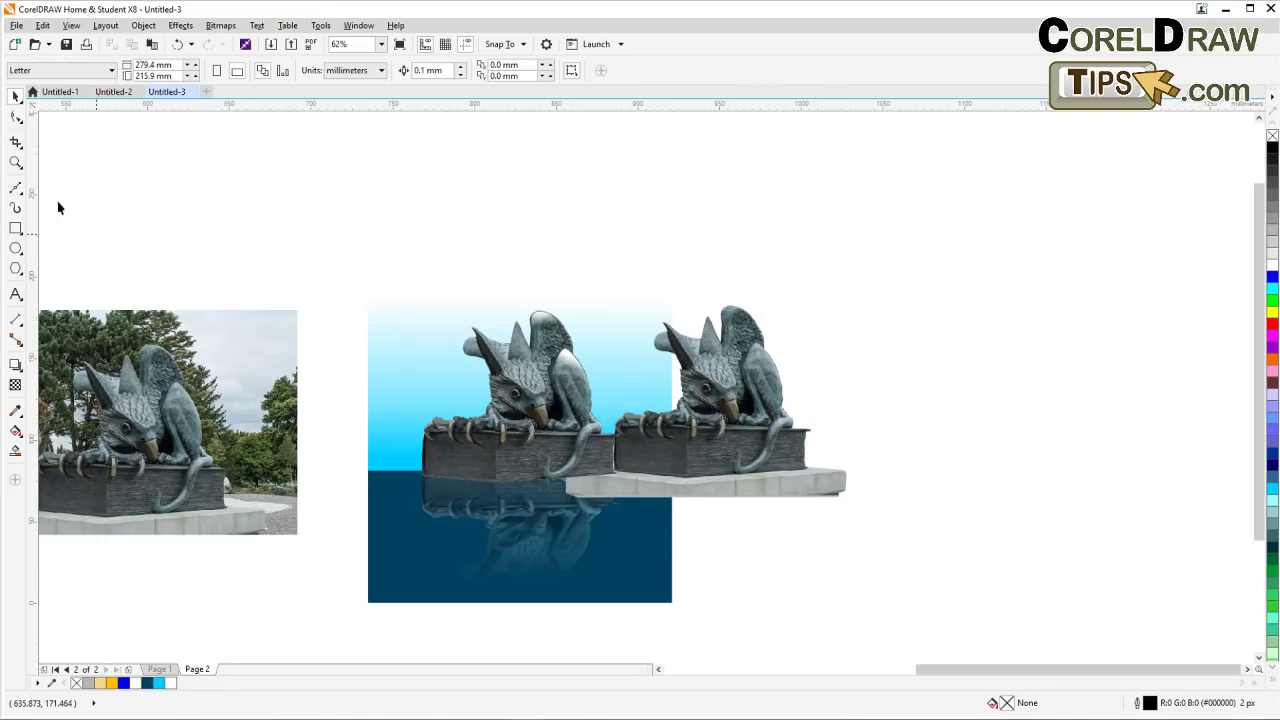
{"action": "left_click", "coordinate": [16, 162]}
{"action": "left_click_drag", "start_coordinate": [447, 298], "coordinate": [794, 456]}
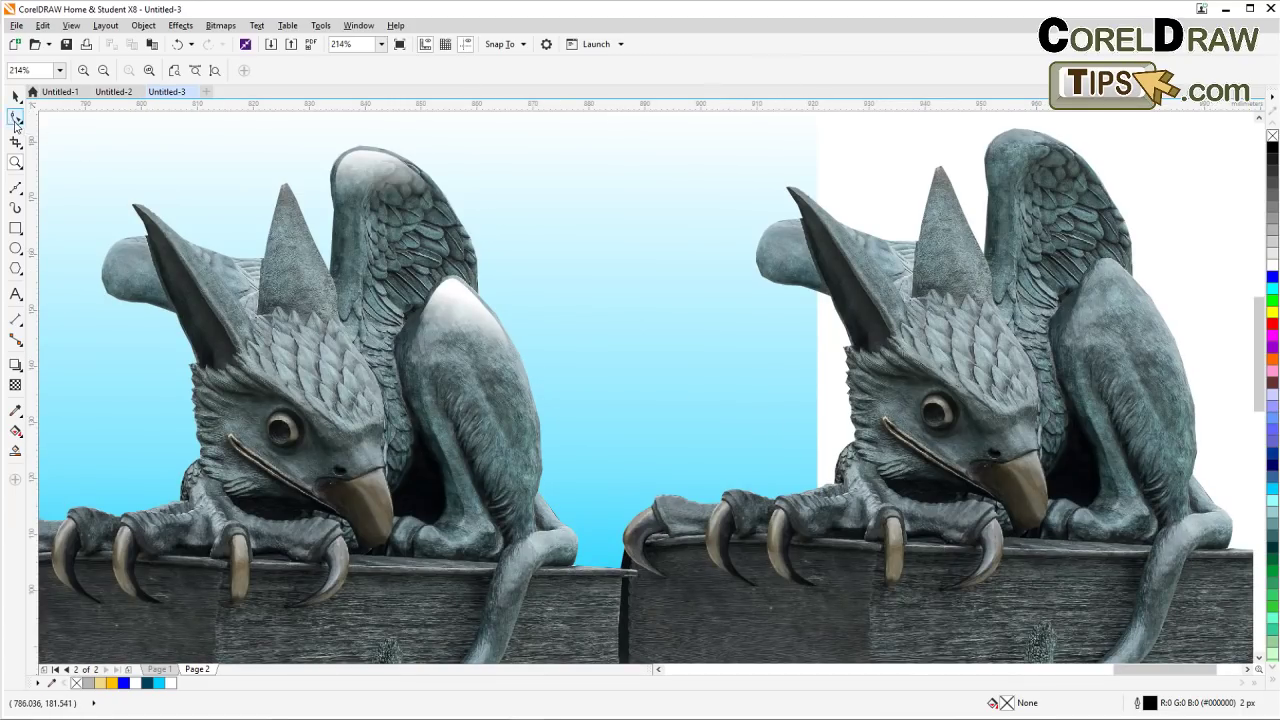
{"action": "key", "text": "space"}
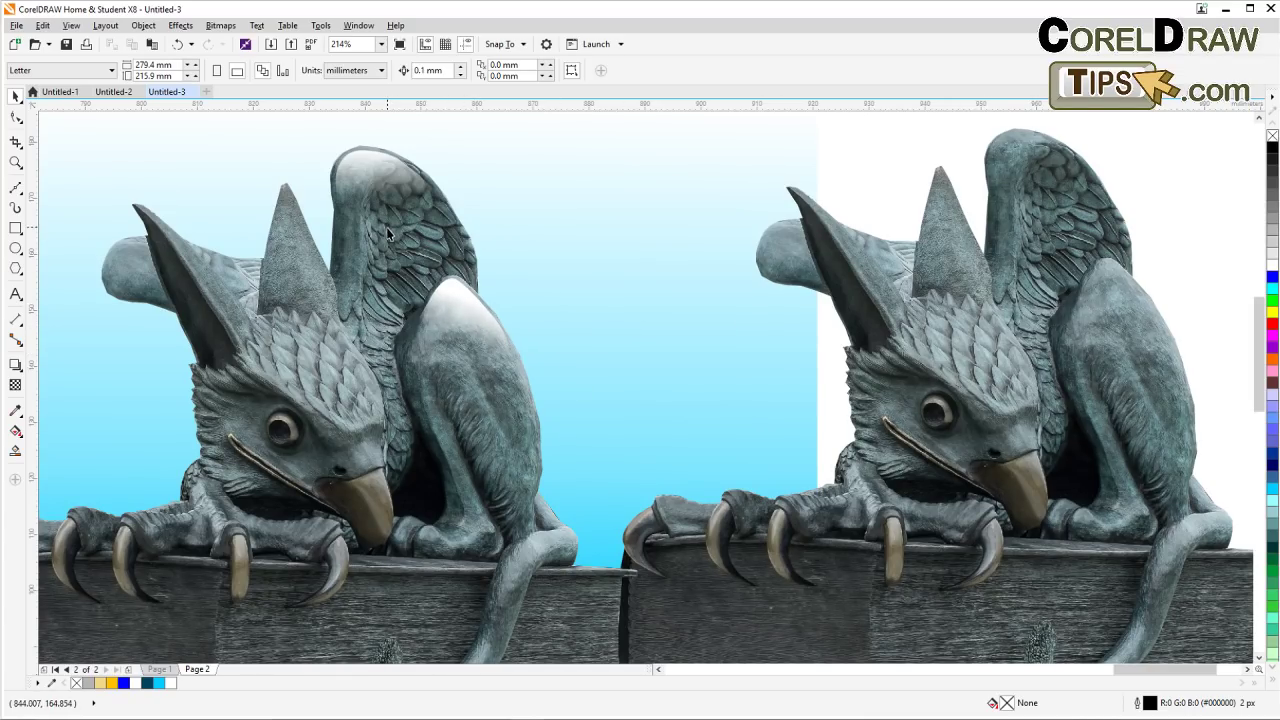
{"action": "left_click", "coordinate": [447, 317]}
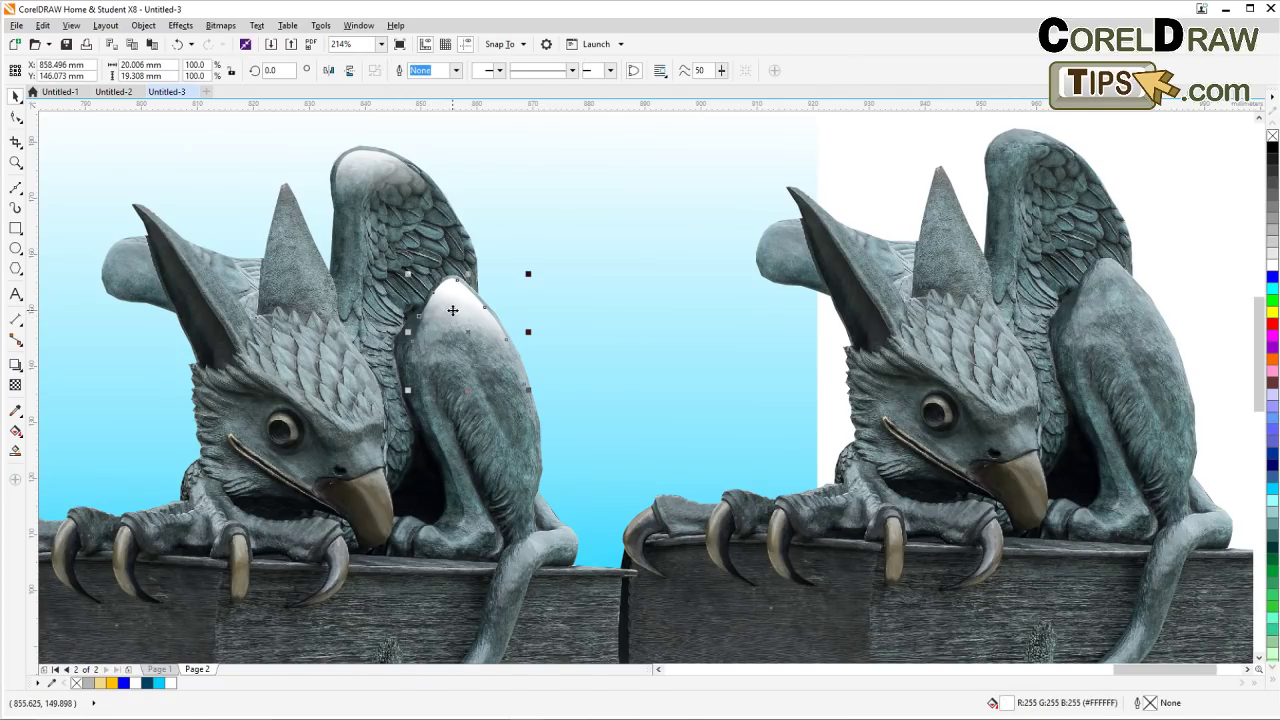
{"action": "left_click", "coordinate": [15, 387]}
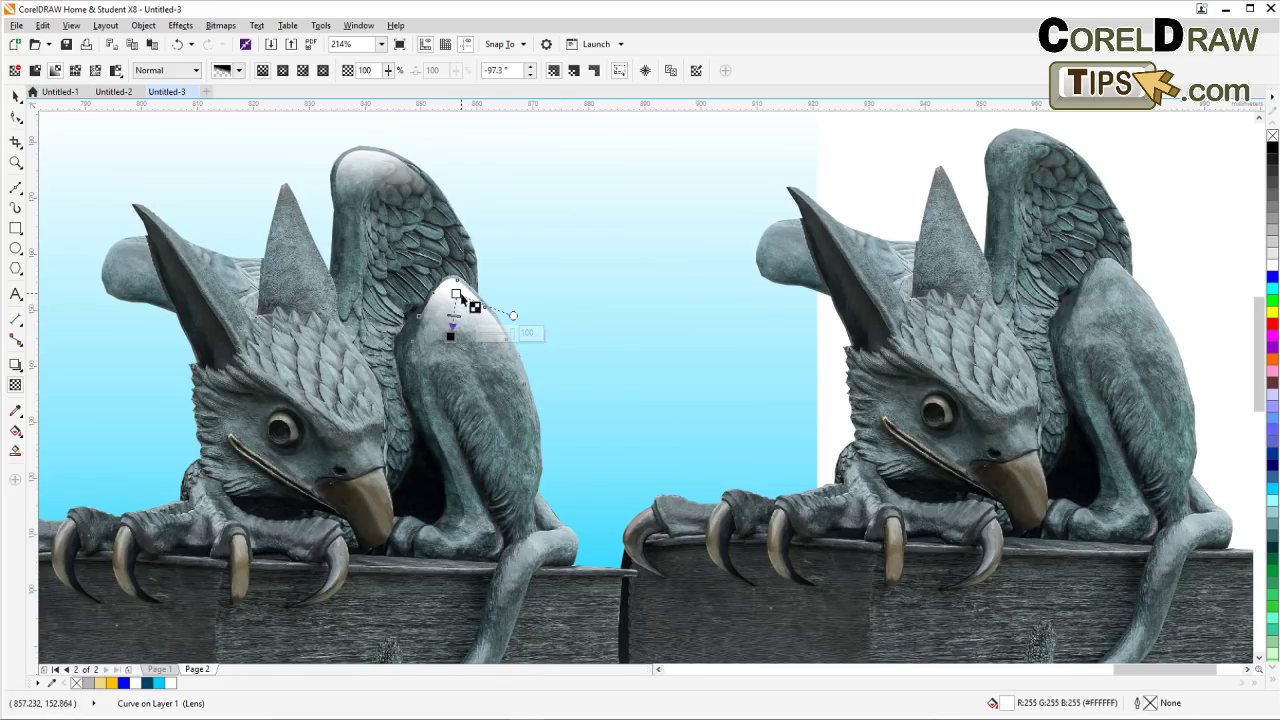
{"action": "left_click_drag", "start_coordinate": [456, 294], "coordinate": [458, 281]}
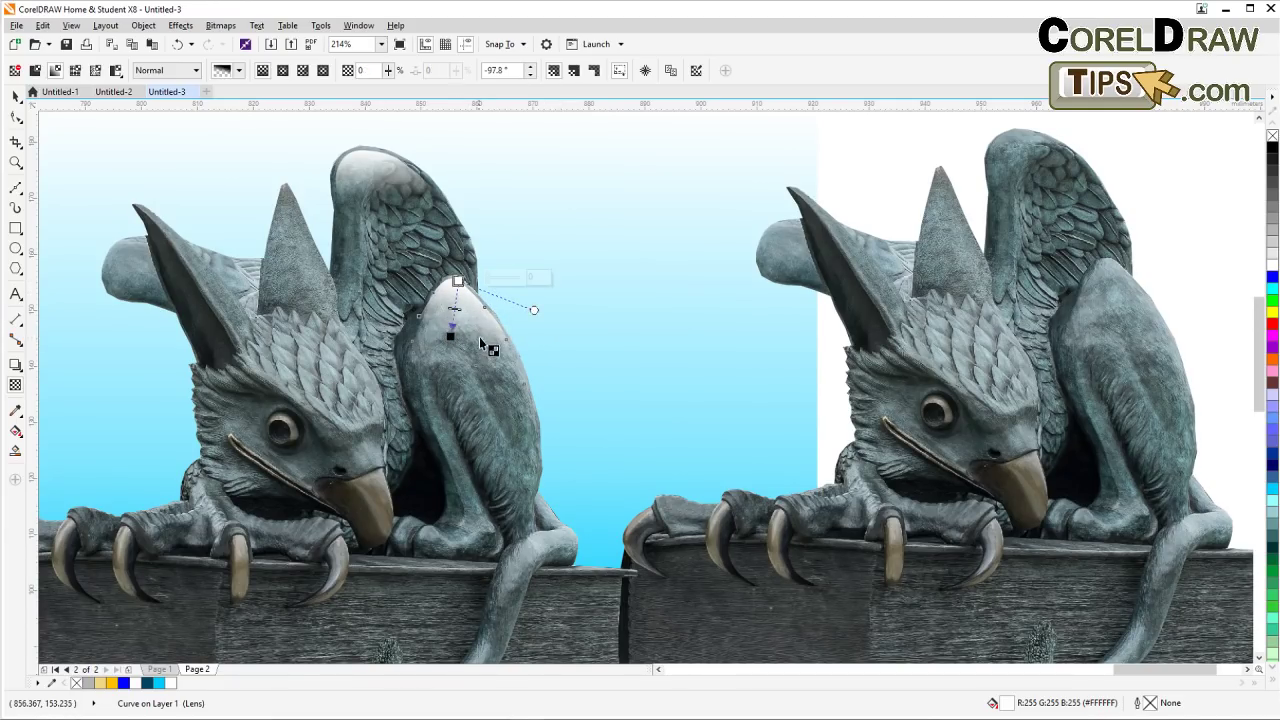
{"action": "left_click_drag", "start_coordinate": [450, 336], "coordinate": [453, 314]}
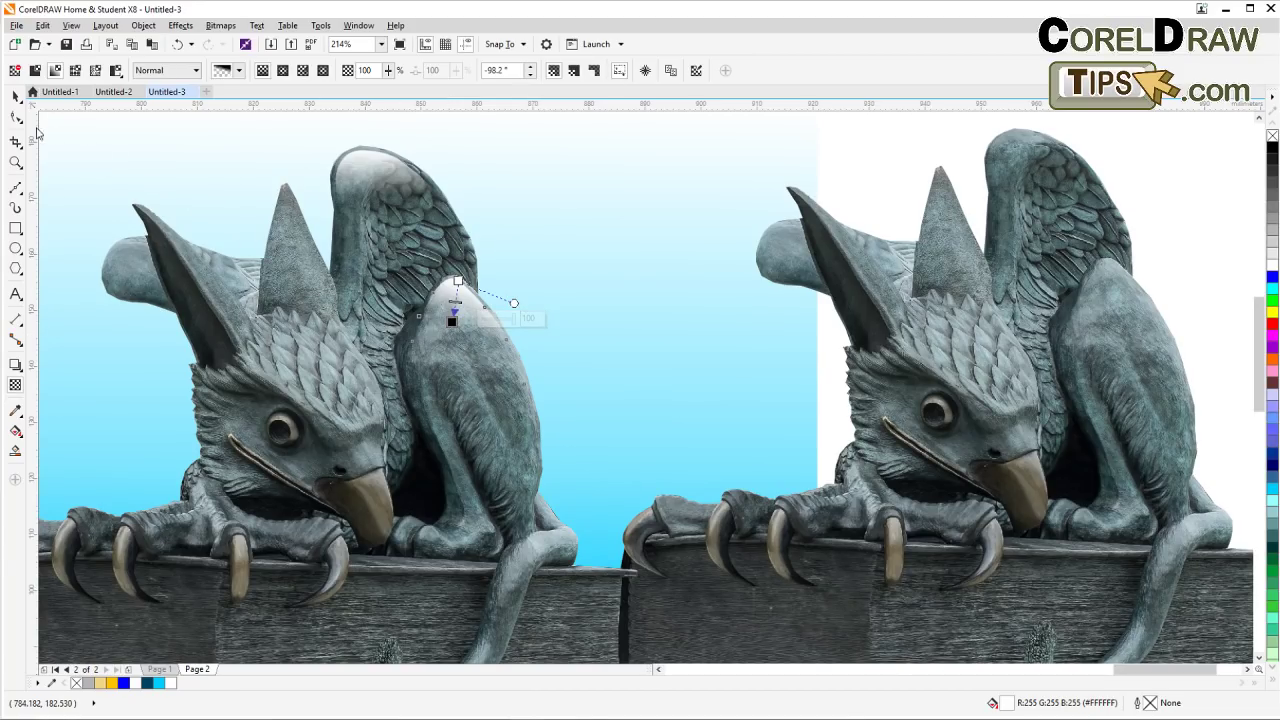
{"action": "left_click", "coordinate": [17, 95]}
{"action": "left_click", "coordinate": [1172, 190]}
Draw a closed curve about 10 mm wide and 16 mm tall over the upper part of the statue's pointed middle ear
{"action": "left_click", "coordinate": [16, 187]}
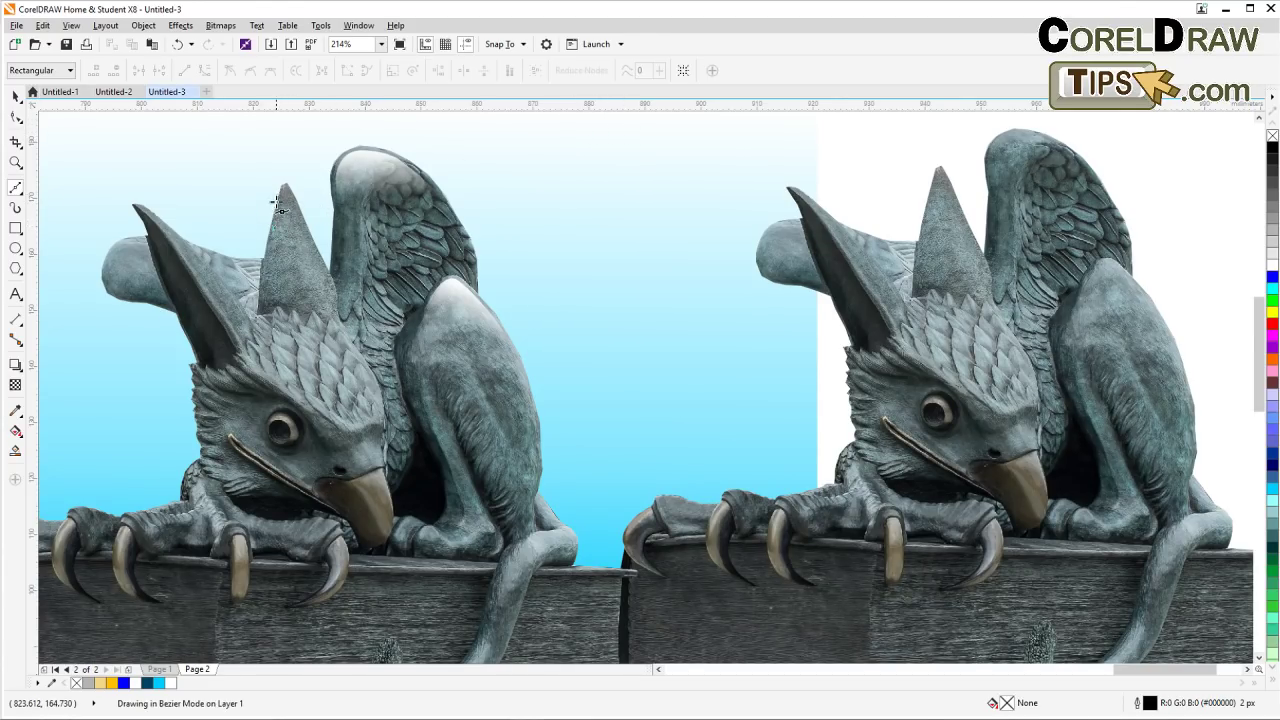
{"action": "left_click_drag", "start_coordinate": [281, 193], "coordinate": [287, 189]}
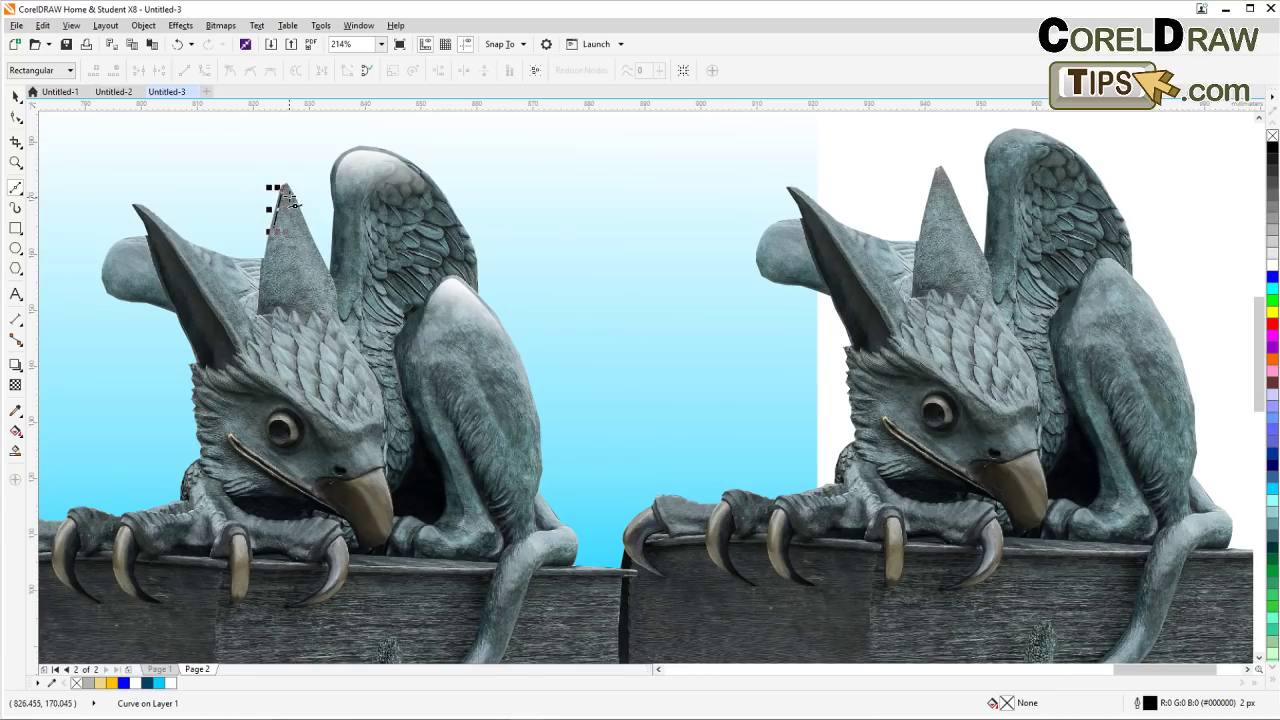
{"action": "left_click", "coordinate": [289, 198]}
{"action": "left_click", "coordinate": [333, 284]}
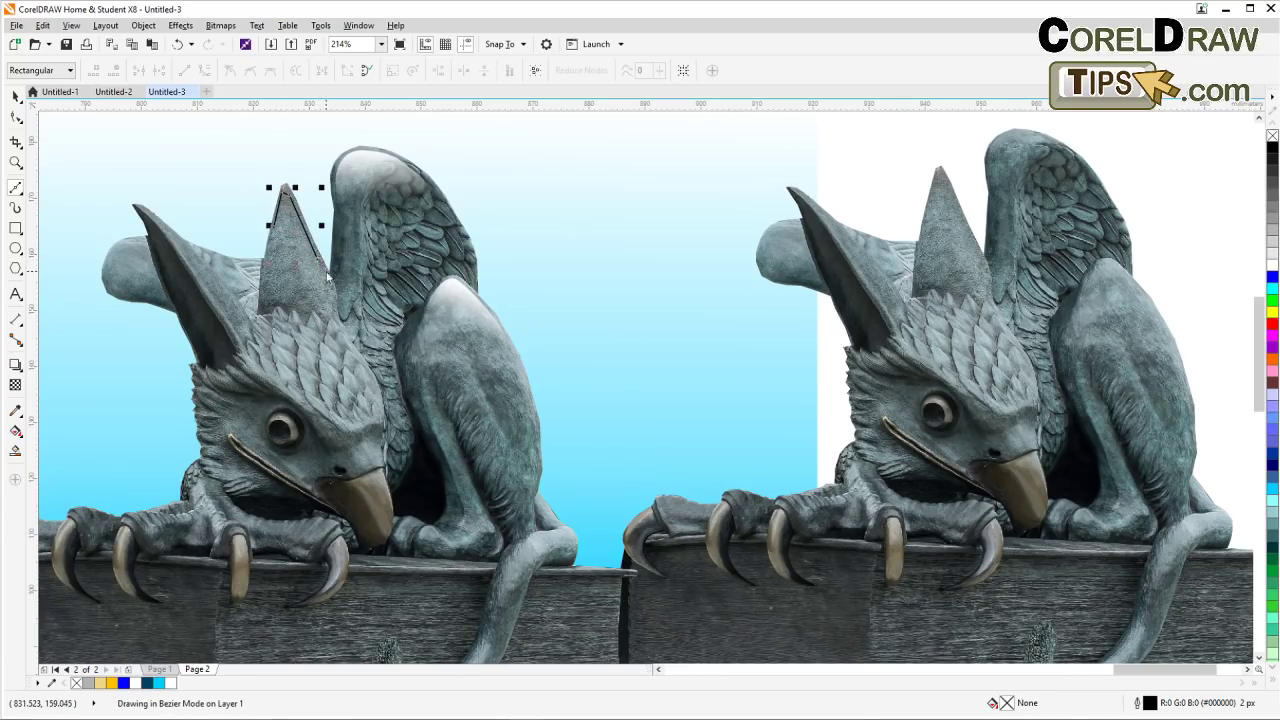
{"action": "left_click", "coordinate": [272, 258]}
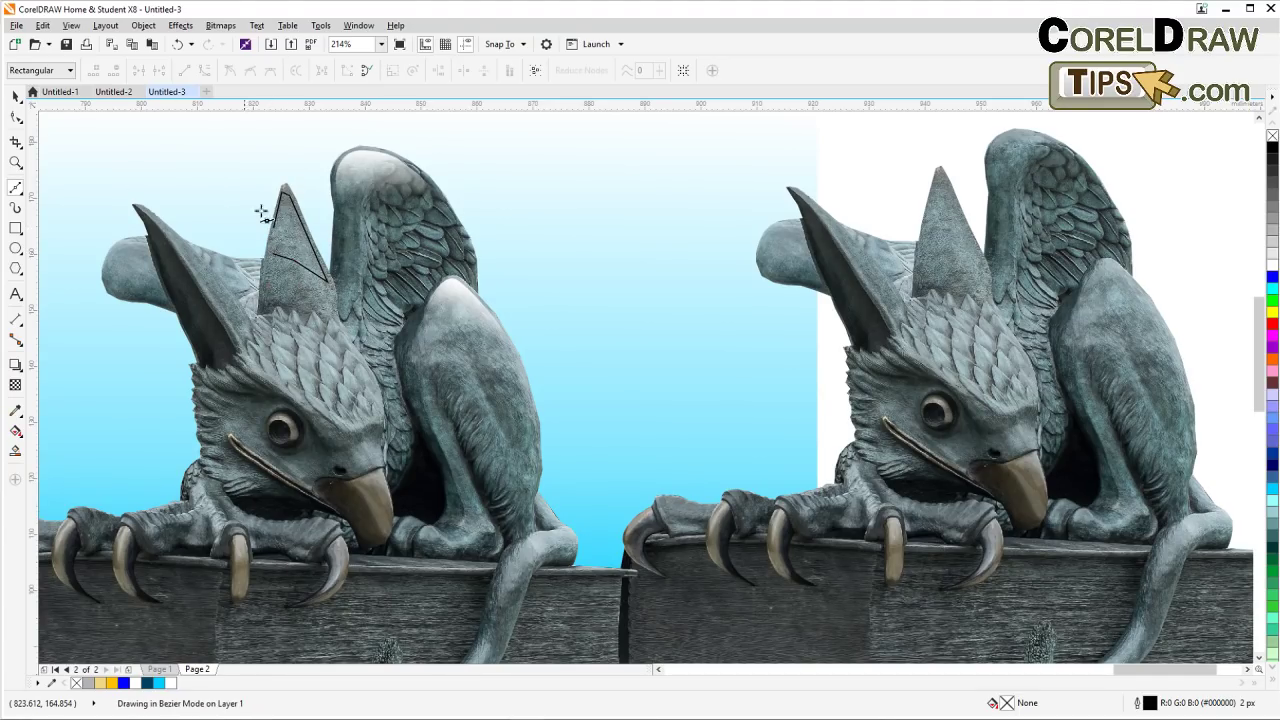
{"action": "left_click", "coordinate": [284, 187]}
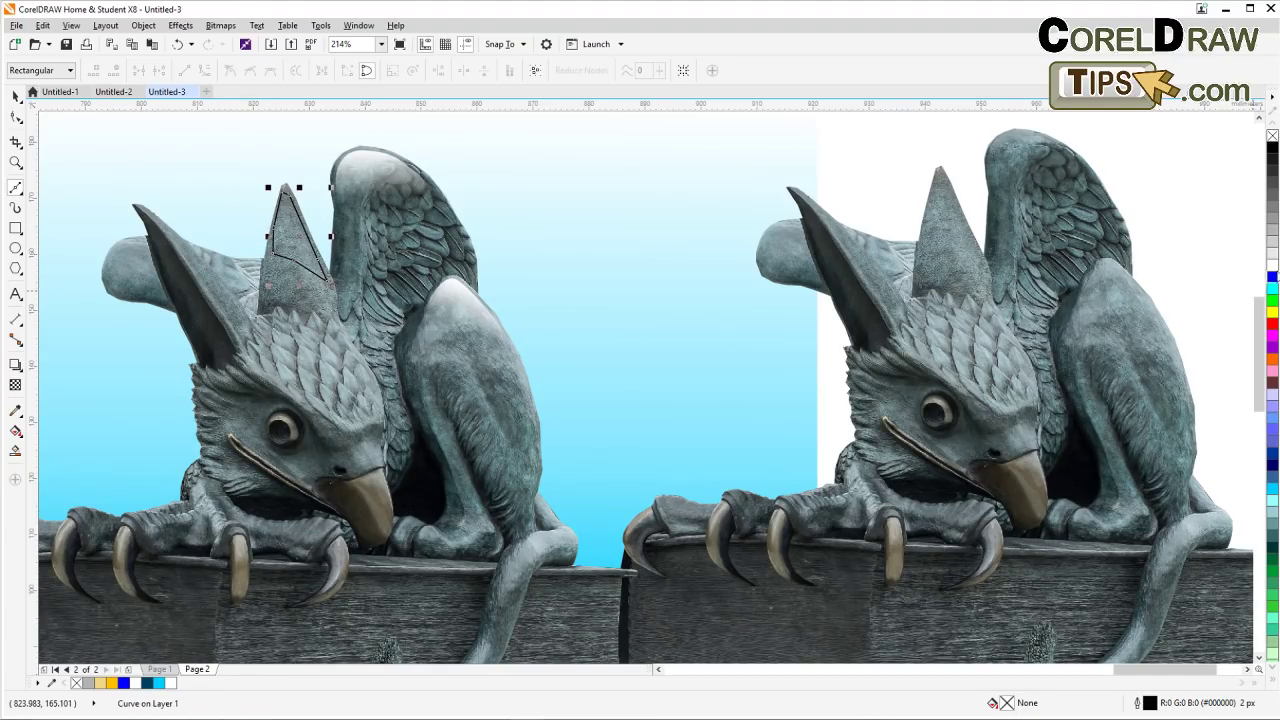
Fill the ear shape with white, remove its outline, and apply a linear transparency that fades from its upper edge toward the ear's middle
{"action": "left_click", "coordinate": [1272, 264]}
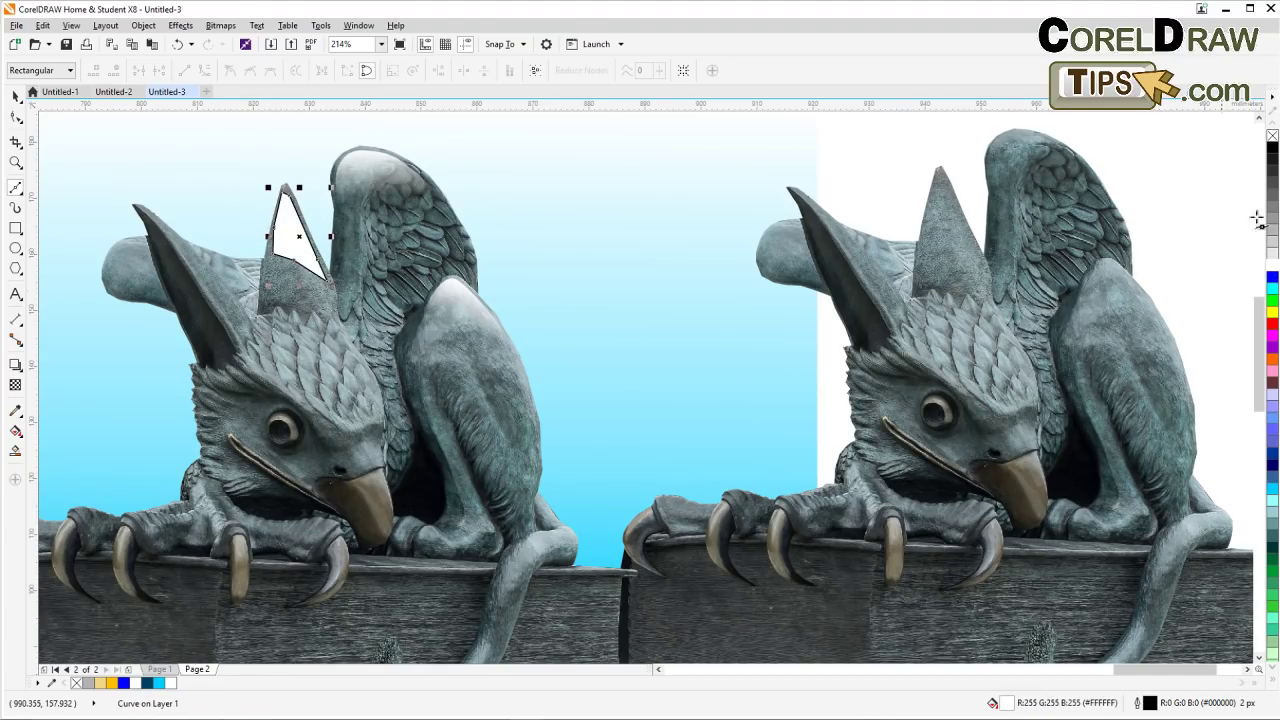
{"action": "right_click", "coordinate": [1272, 137]}
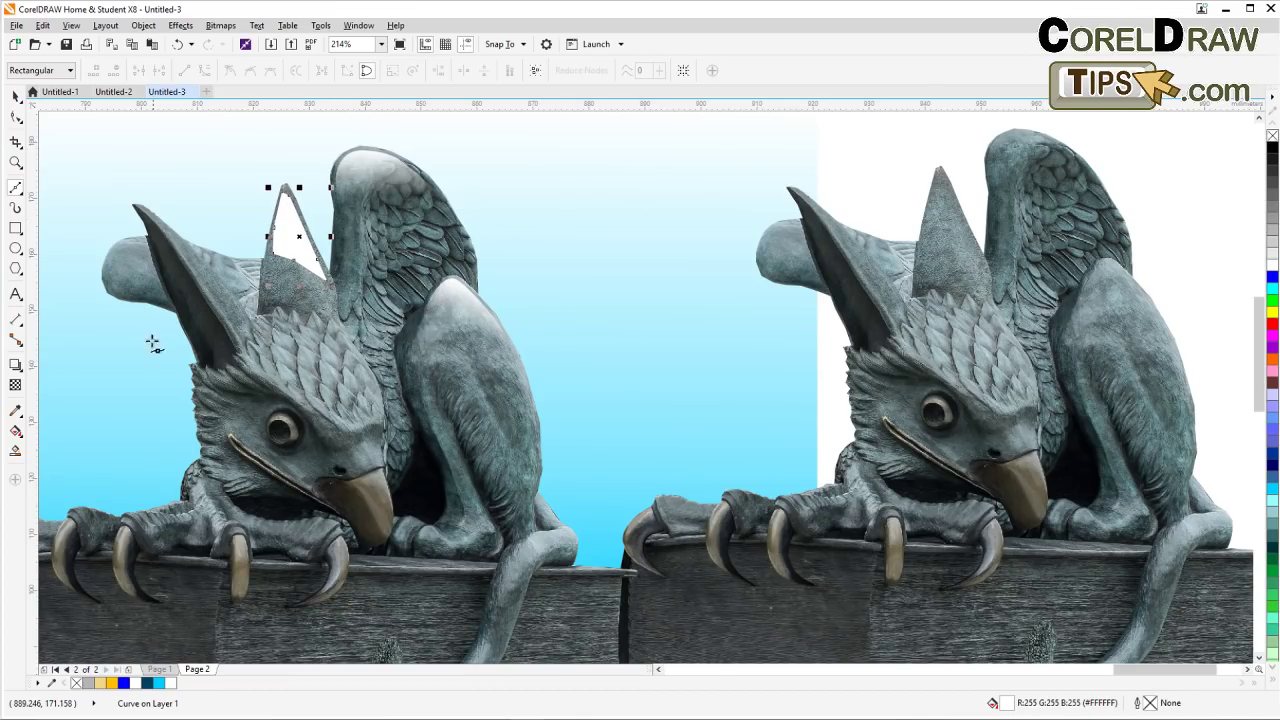
{"action": "left_click", "coordinate": [15, 386]}
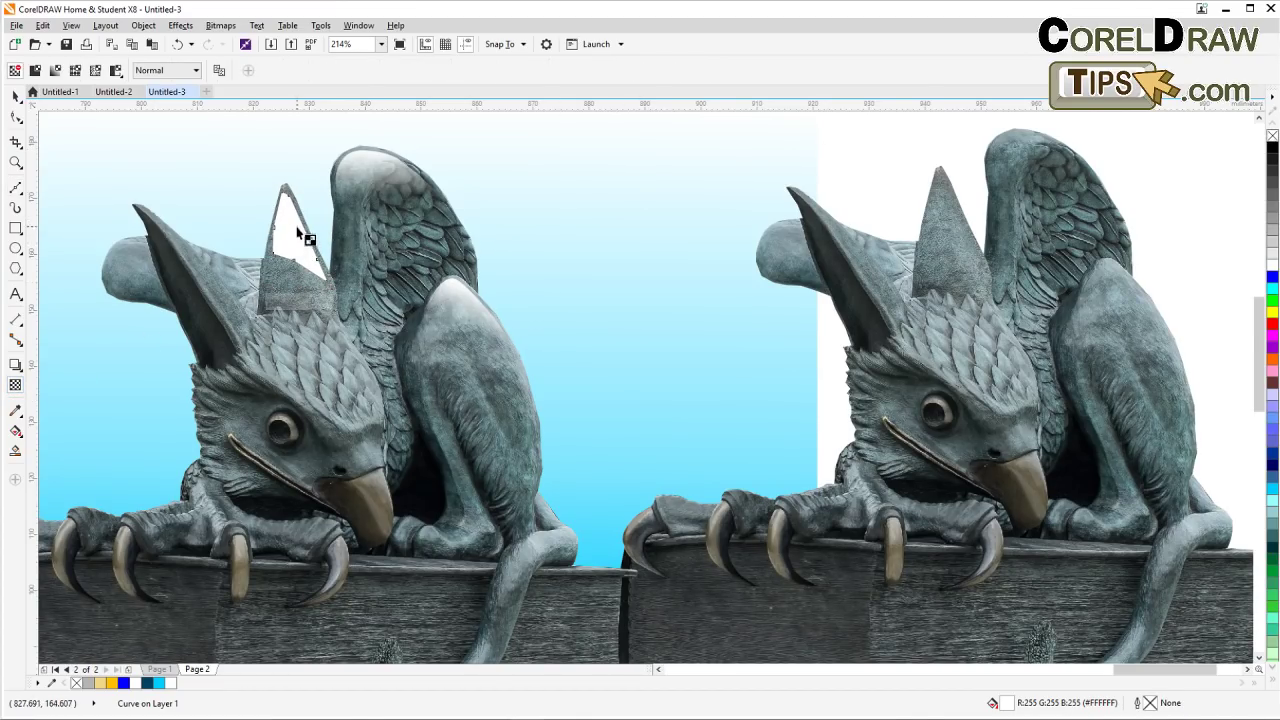
{"action": "left_click_drag", "start_coordinate": [303, 217], "coordinate": [288, 240]}
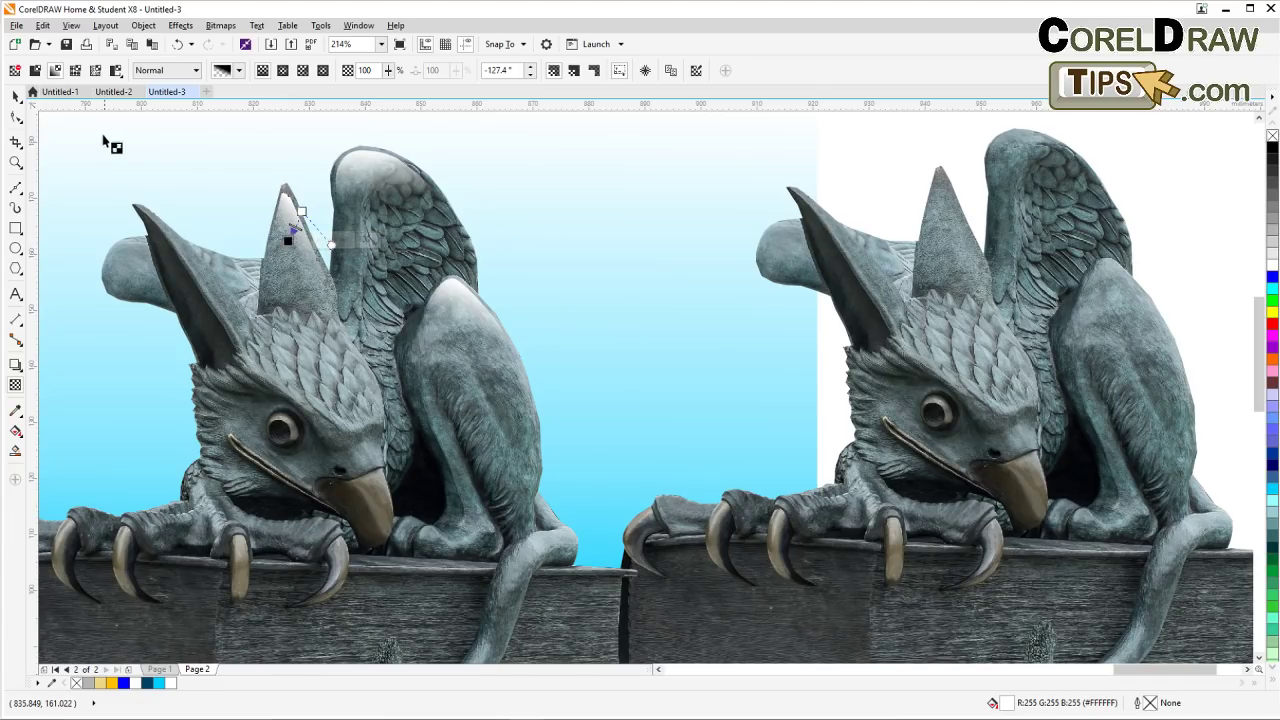
{"action": "left_click", "coordinate": [16, 95]}
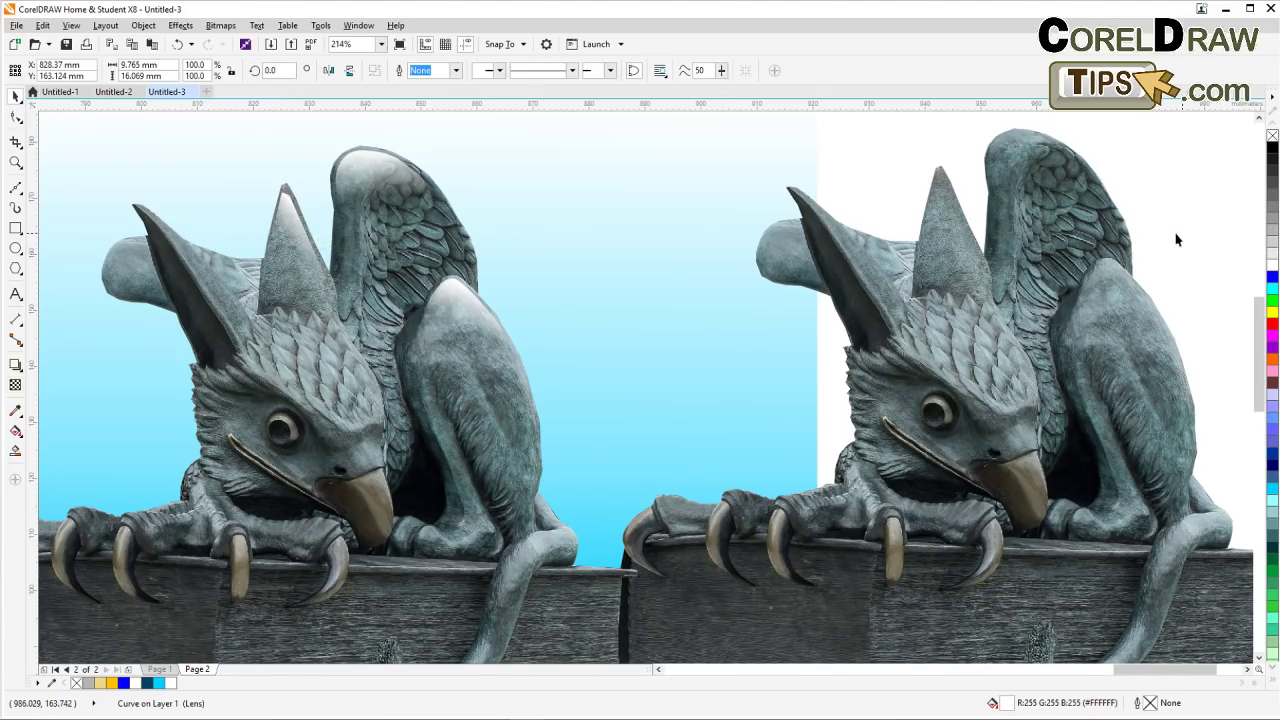
{"action": "key", "text": "Escape"}
Convert the ear highlight's upper segments to curves and bend them so the highlight reaches up toward the ear tip
{"action": "scroll", "coordinate": [280, 208], "scroll_direction": "up", "scroll_amount": 3}
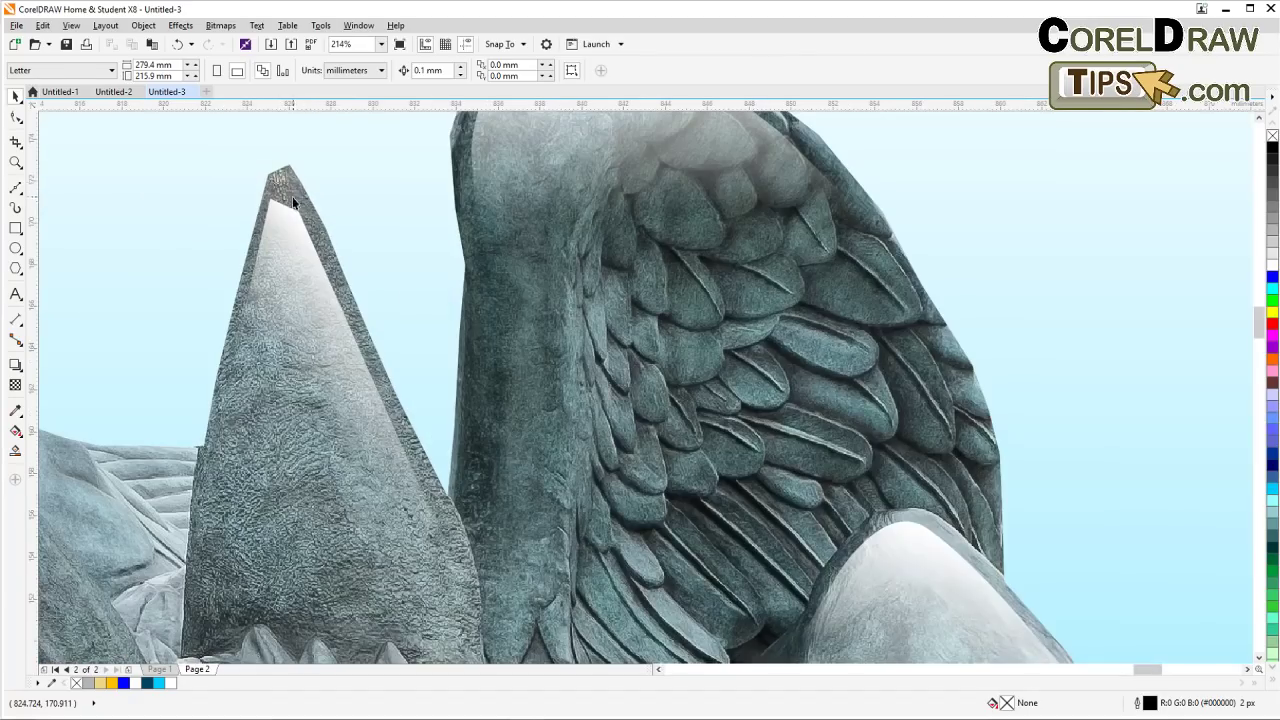
{"action": "left_click", "coordinate": [285, 212]}
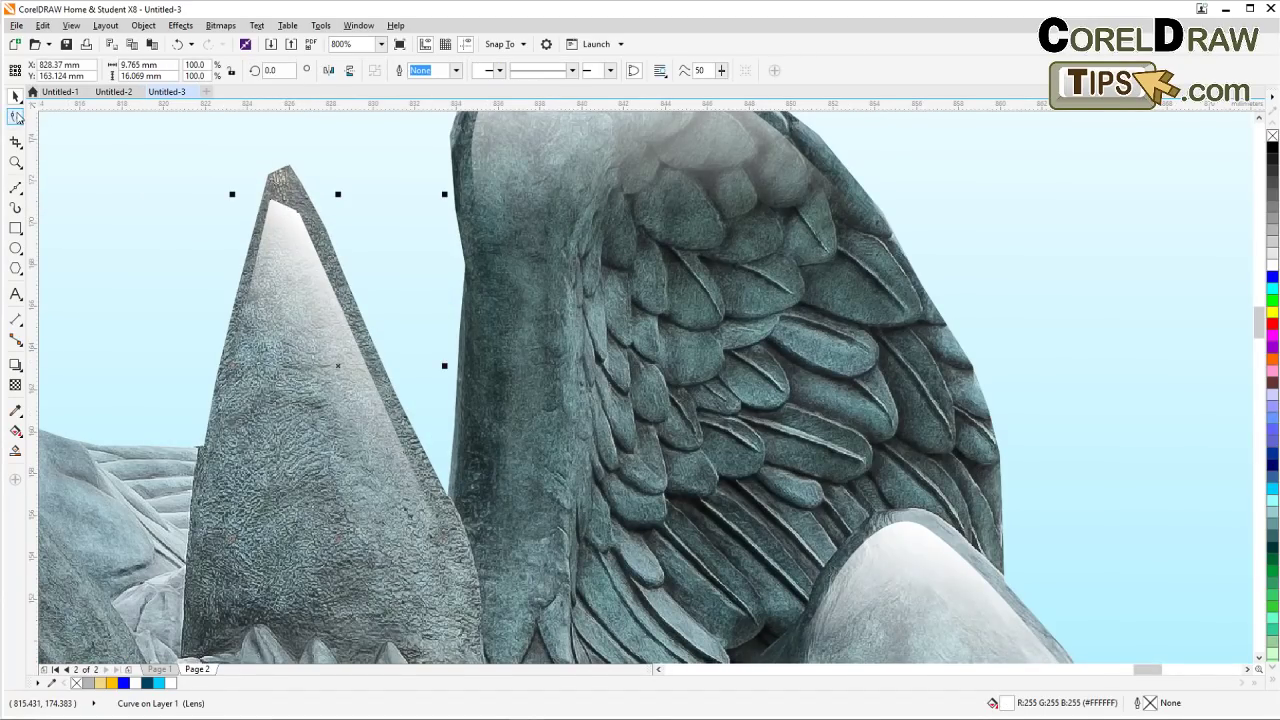
{"action": "left_click", "coordinate": [16, 116]}
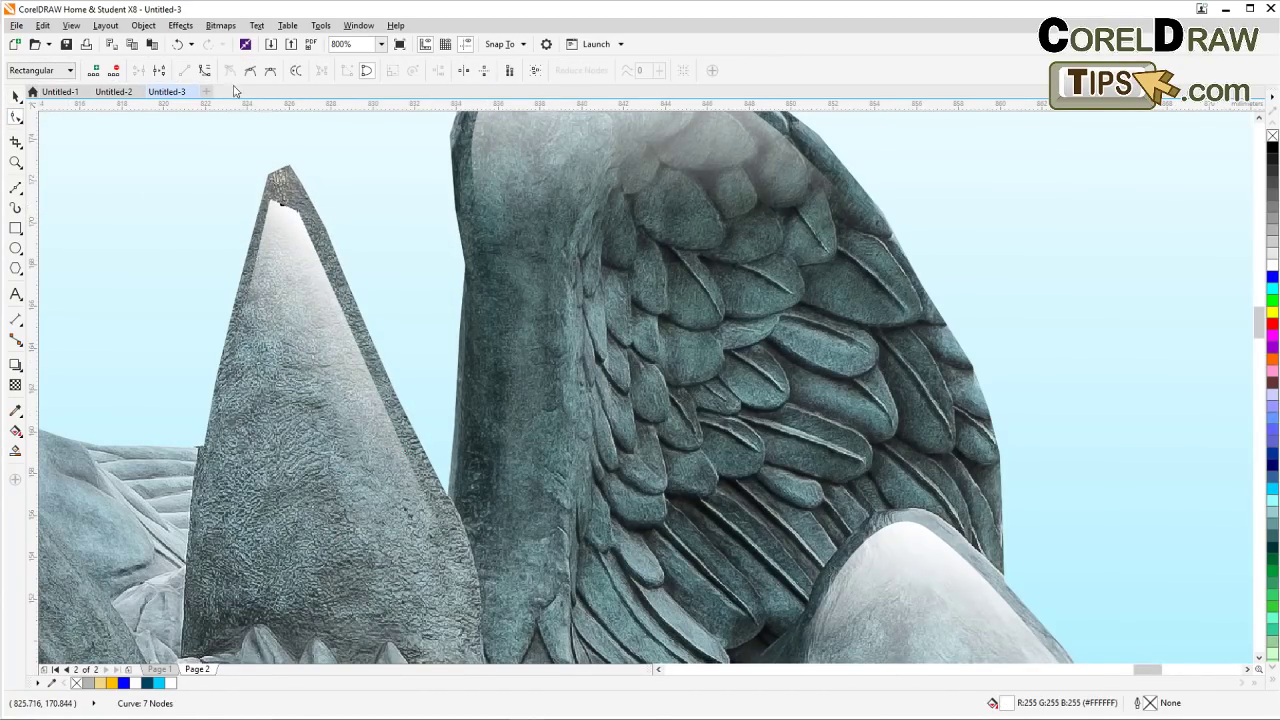
{"action": "left_click", "coordinate": [205, 74]}
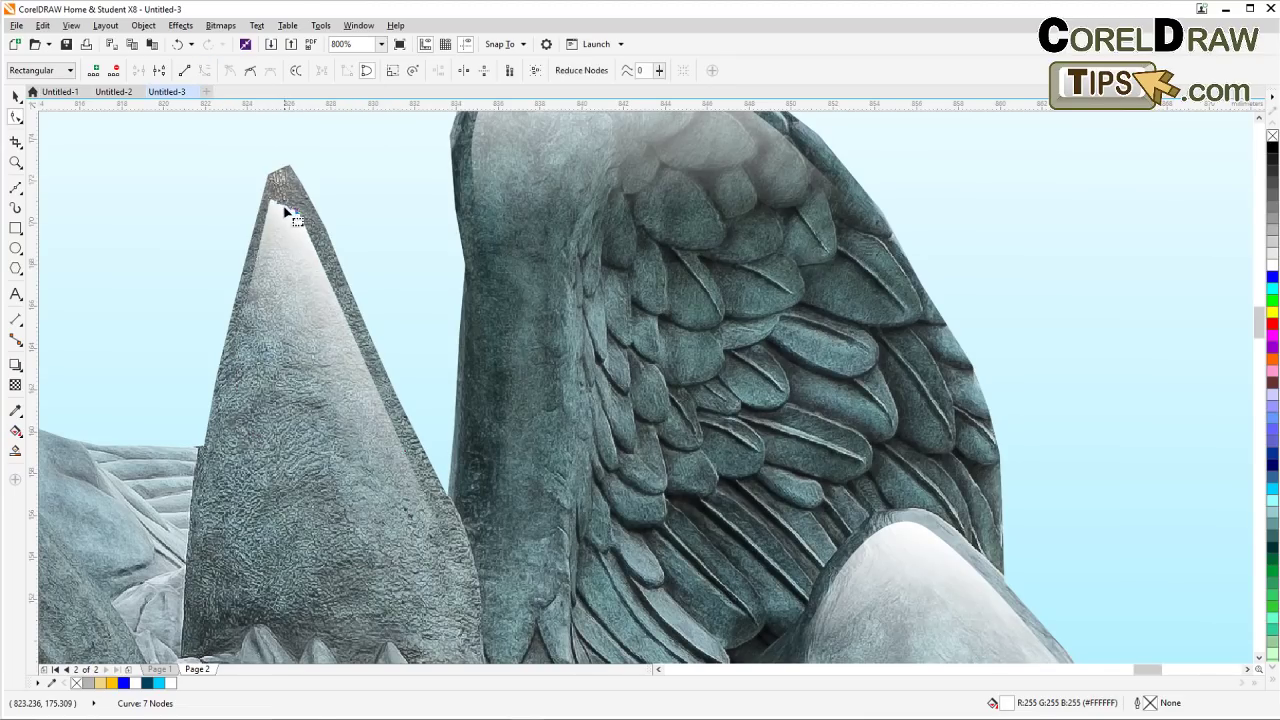
{"action": "left_click_drag", "start_coordinate": [285, 206], "coordinate": [285, 188]}
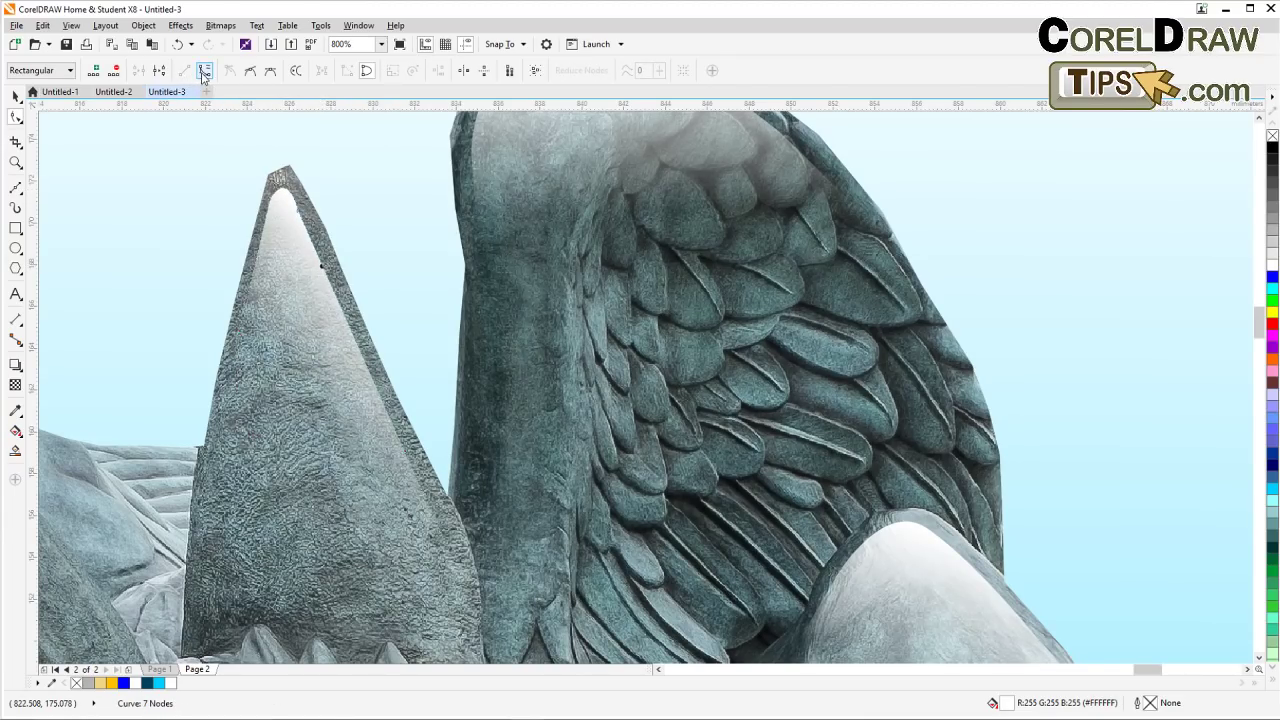
{"action": "left_click_drag", "start_coordinate": [321, 258], "coordinate": [290, 190]}
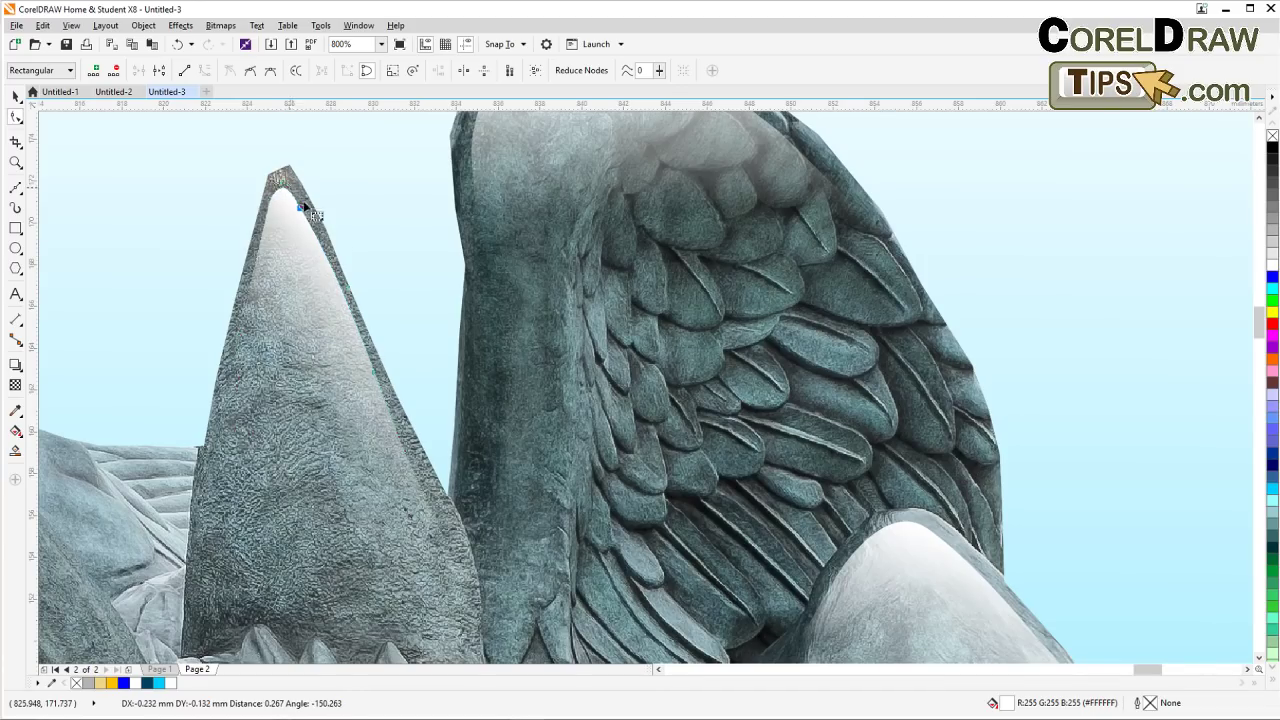
{"action": "scroll", "coordinate": [340, 248], "scroll_direction": "down", "scroll_amount": 2}
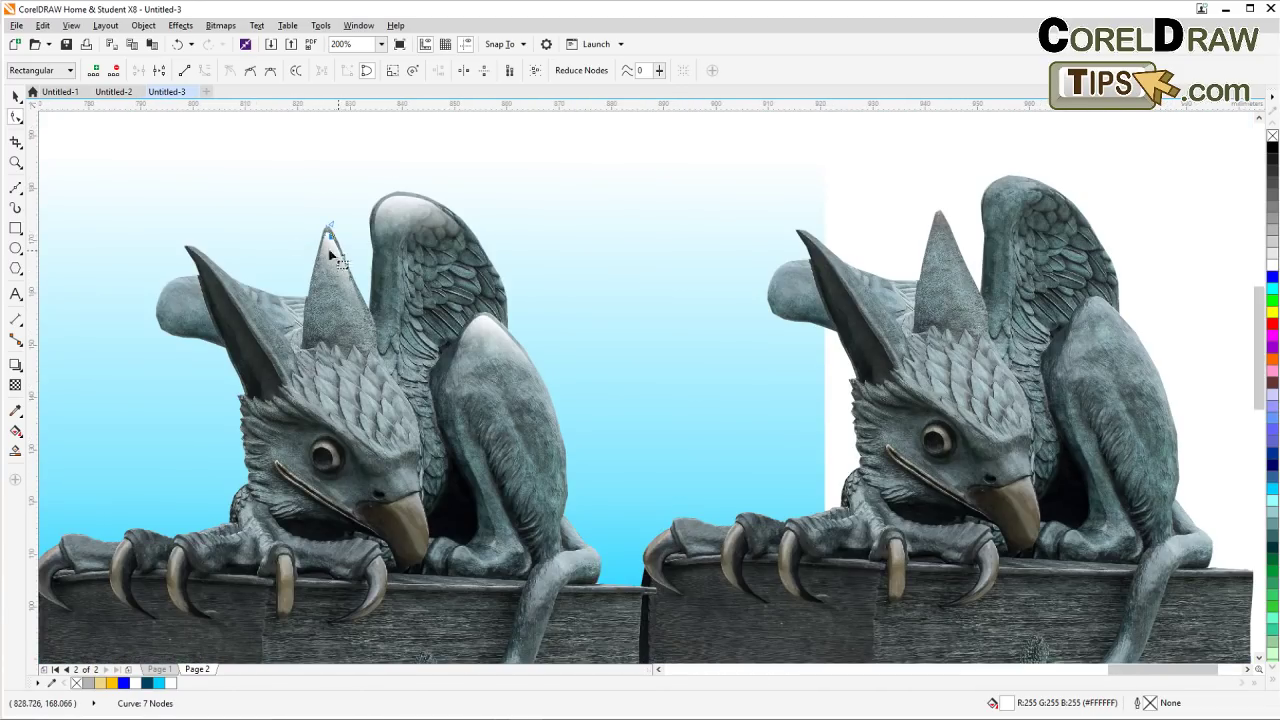
{"action": "left_click", "coordinate": [17, 97]}
{"action": "scroll", "coordinate": [437, 288], "scroll_direction": "down", "scroll_amount": 1}
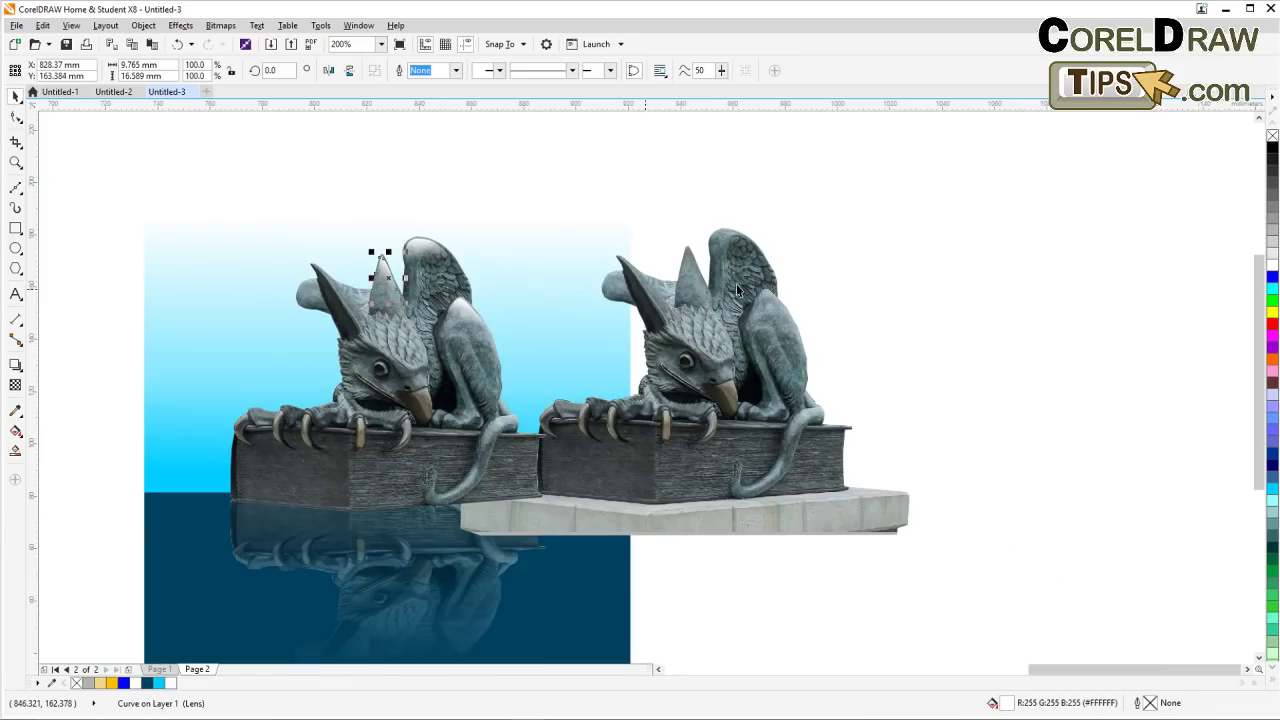
{"action": "key", "text": "Escape"}
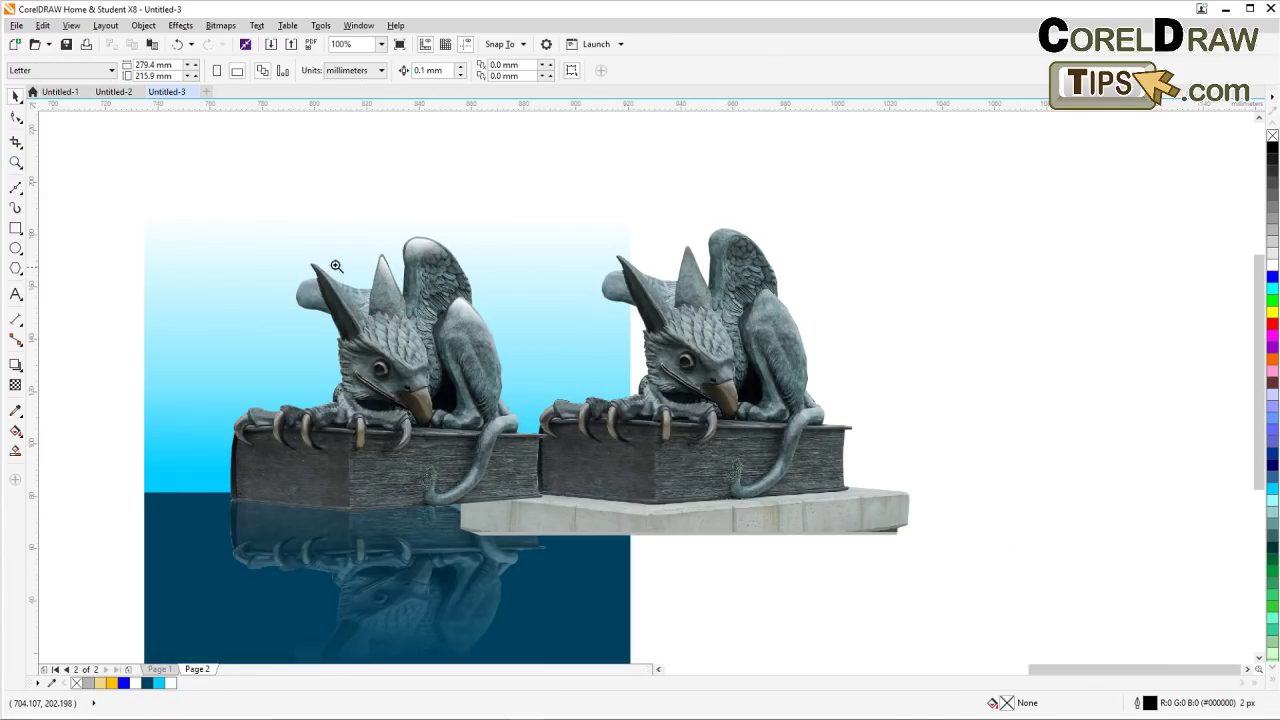
Draw a closed curve about 4.9 mm wide and 5.2 mm tall around the upper part of the left statue's eyeball, above the pupil
{"action": "left_click_drag", "start_coordinate": [272, 218], "coordinate": [820, 492]}
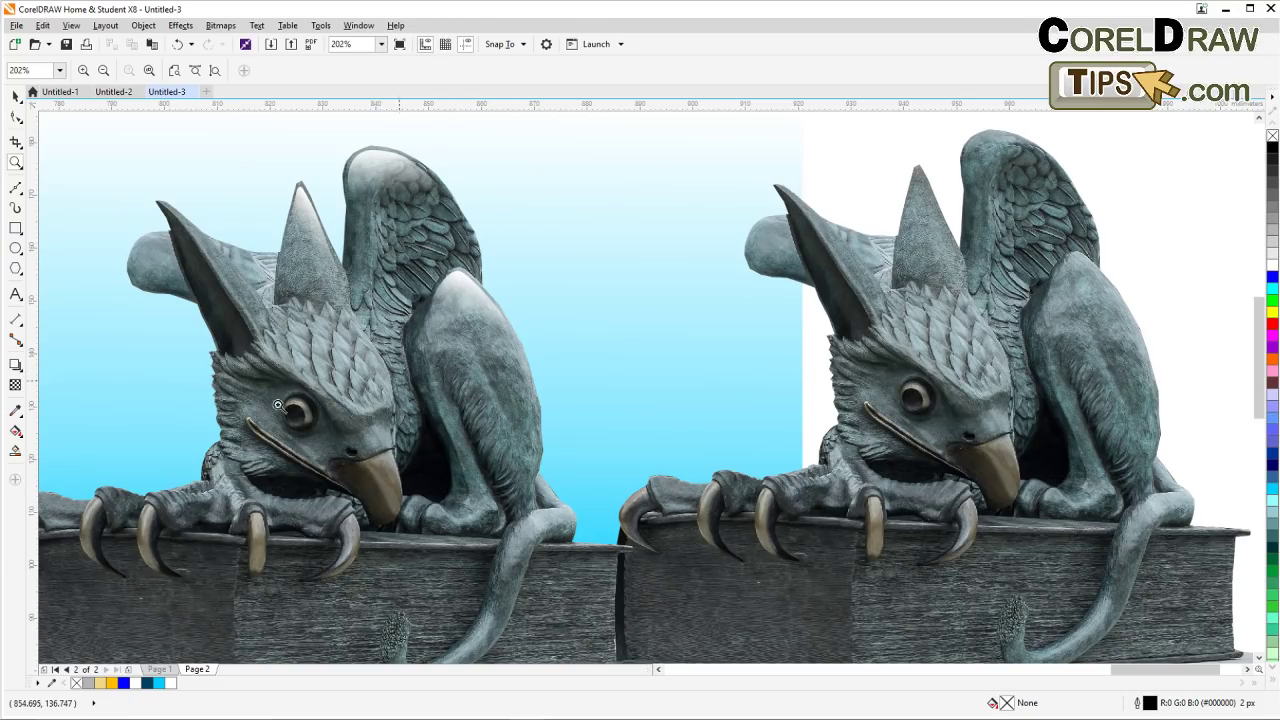
{"action": "left_click_drag", "start_coordinate": [290, 408], "coordinate": [330, 446]}
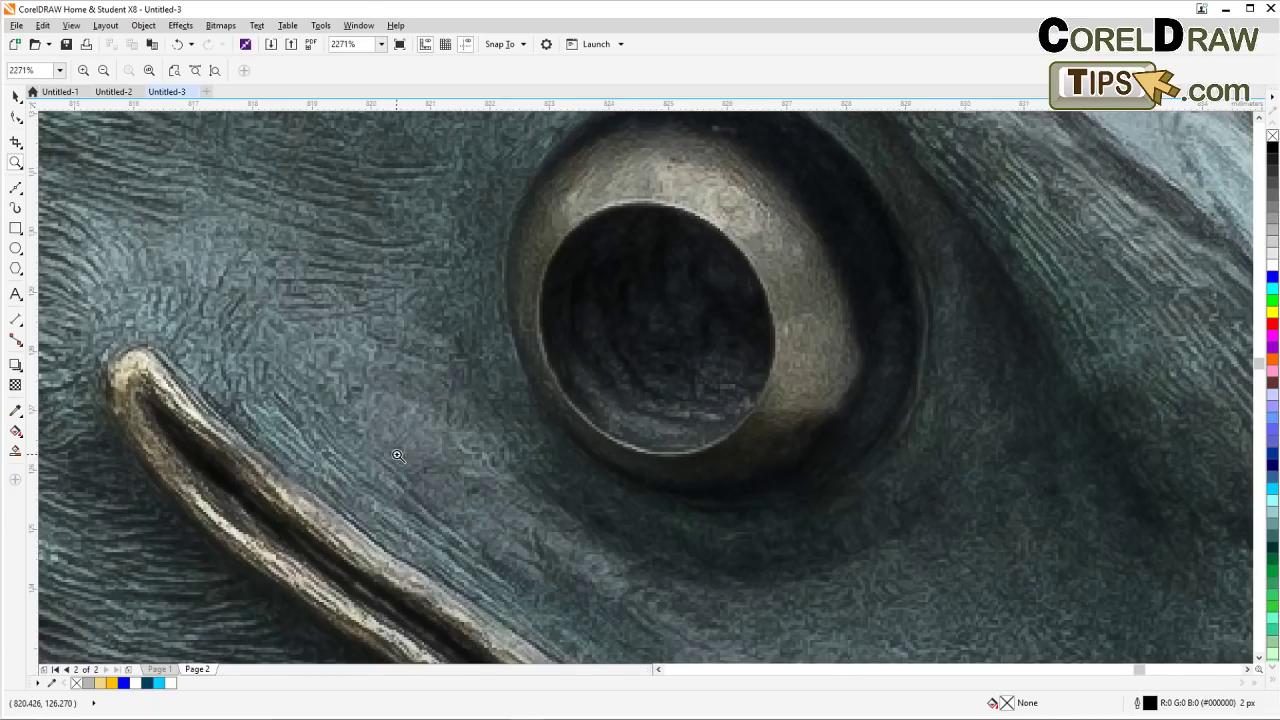
{"action": "scroll", "coordinate": [404, 452], "scroll_direction": "down", "scroll_amount": 2}
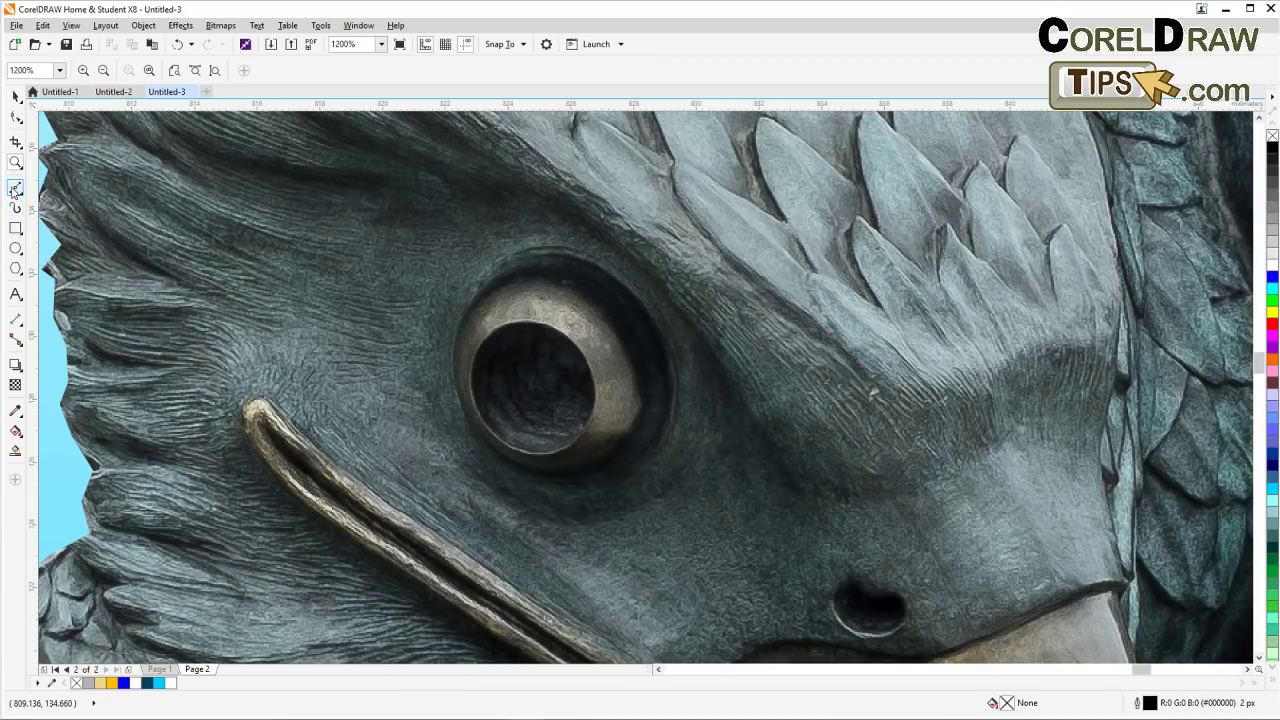
{"action": "key", "text": "F5"}
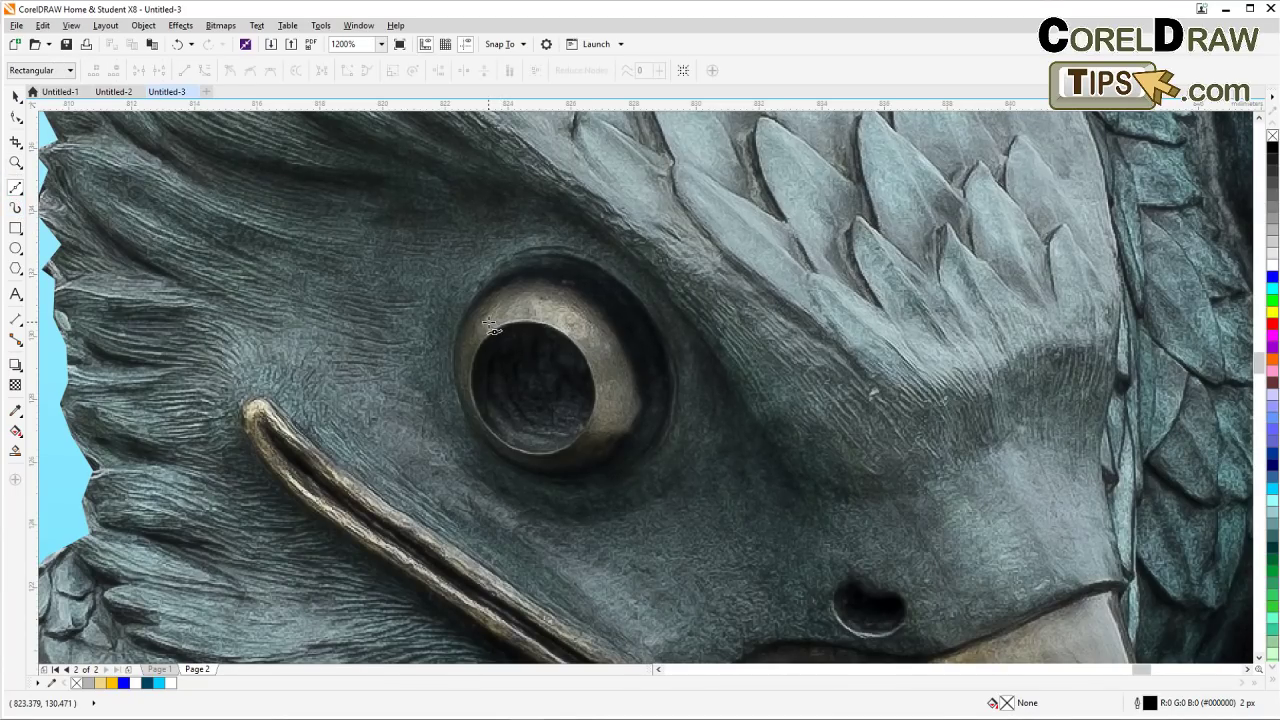
{"action": "left_click", "coordinate": [488, 322]}
{"action": "left_click_drag", "start_coordinate": [545, 318], "coordinate": [608, 404]}
{"action": "left_click", "coordinate": [605, 421]}
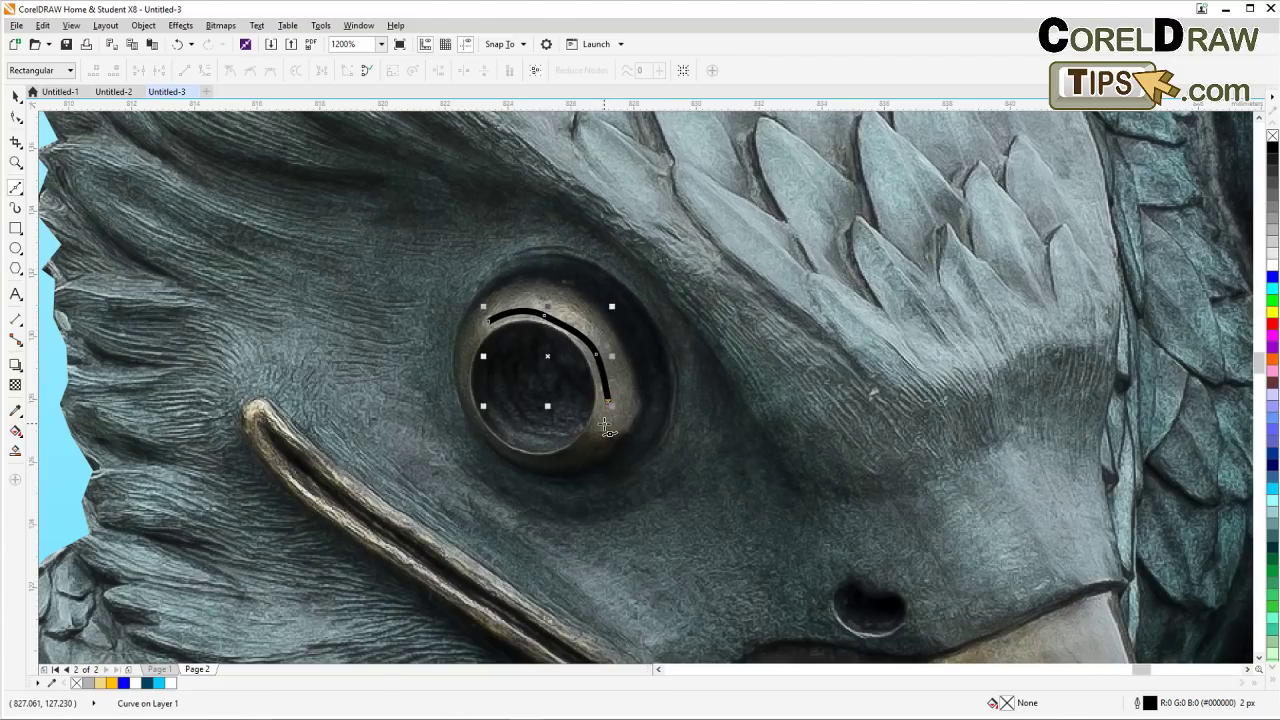
{"action": "left_click", "coordinate": [640, 407]}
{"action": "left_click", "coordinate": [633, 324]}
{"action": "left_click", "coordinate": [595, 268]}
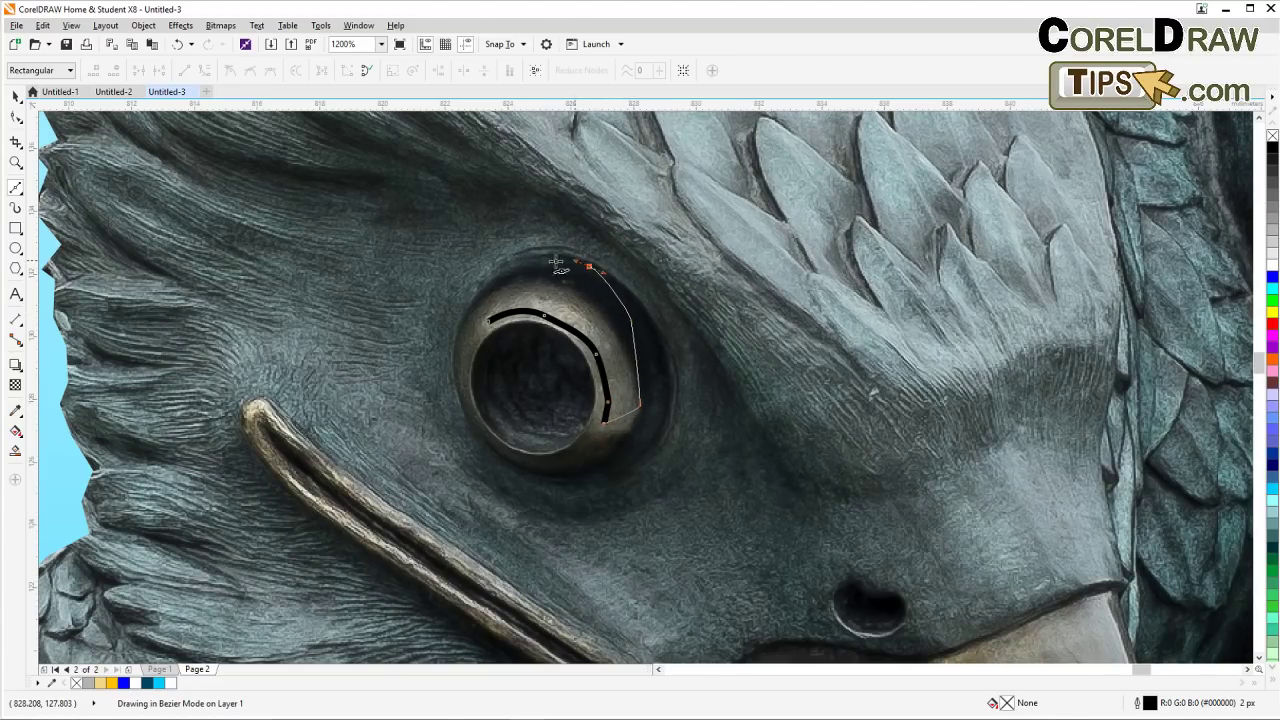
{"action": "left_click", "coordinate": [524, 262]}
{"action": "left_click", "coordinate": [487, 272]}
{"action": "key", "text": "space"}
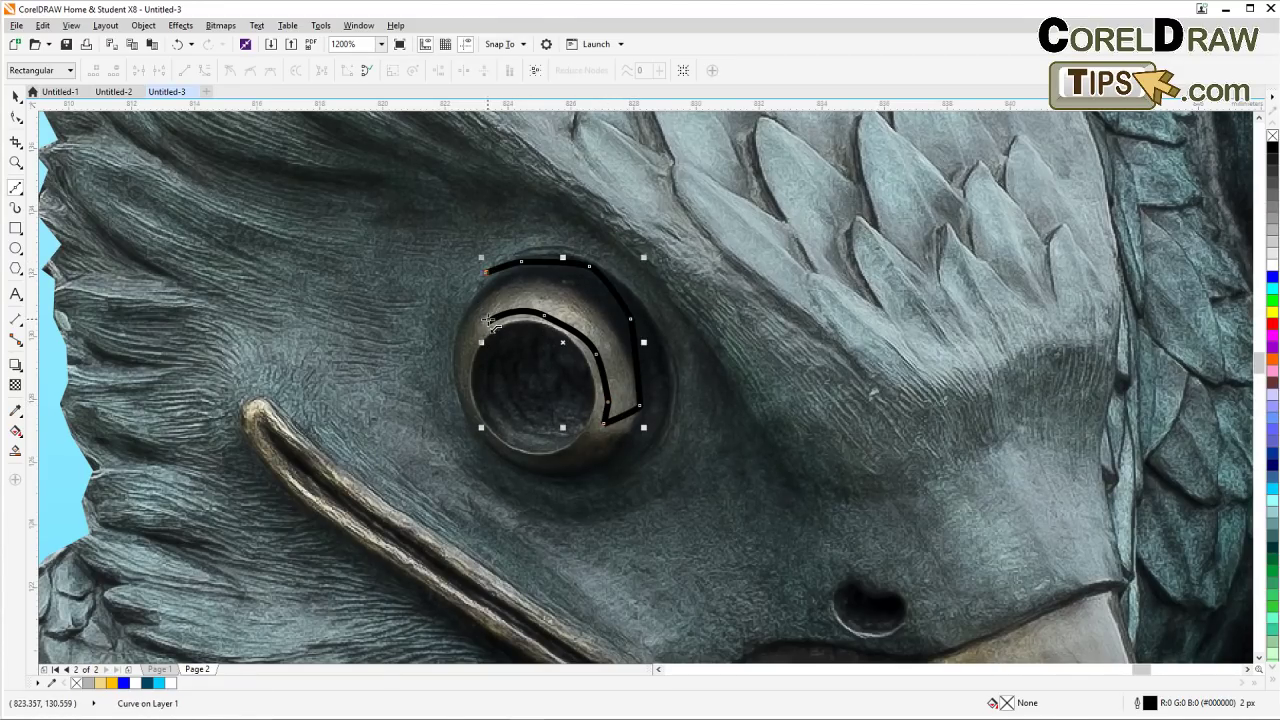
{"action": "left_click", "coordinate": [488, 320]}
Fill the eye shape with white and remove its outline
{"action": "left_click", "coordinate": [16, 95]}
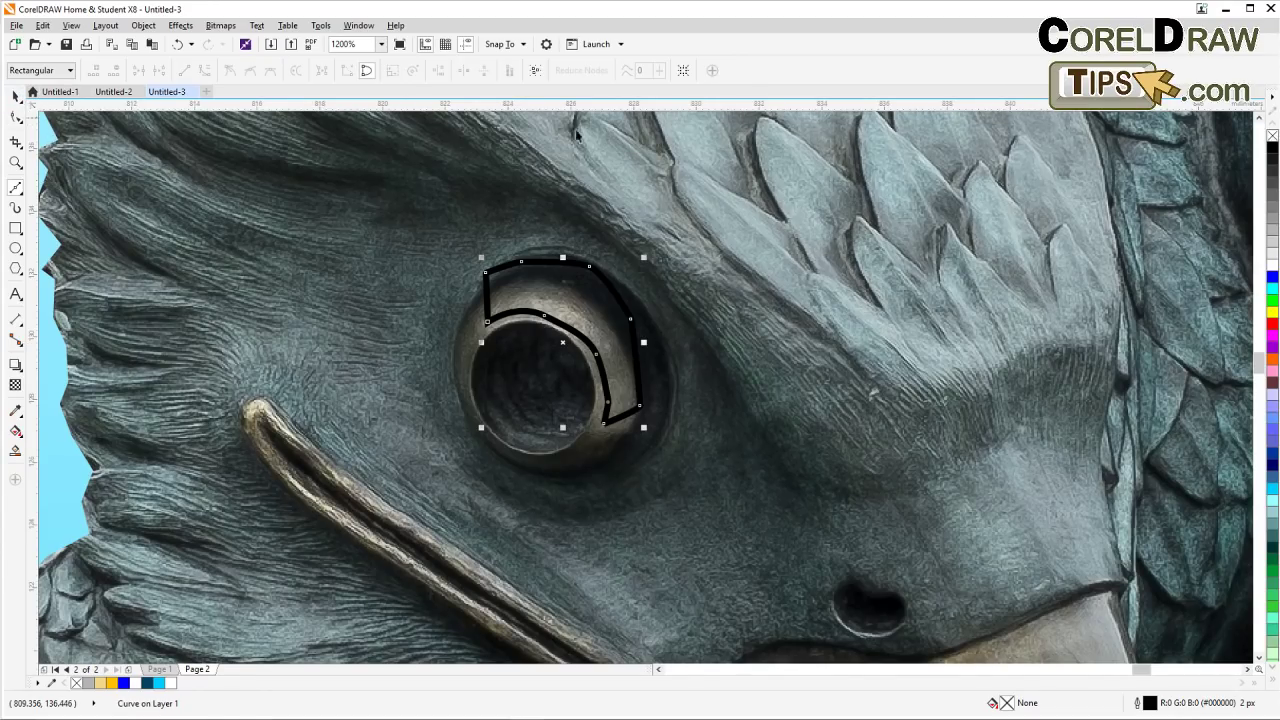
{"action": "left_click", "coordinate": [1272, 266]}
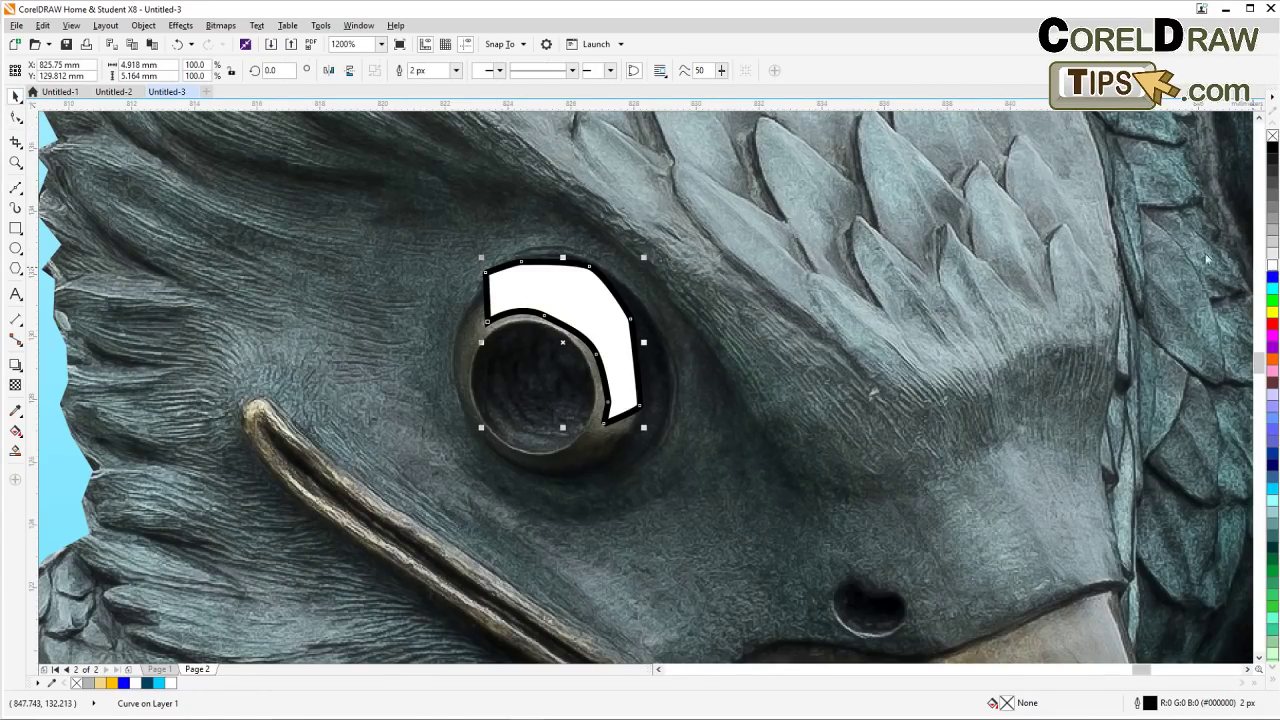
{"action": "right_click", "coordinate": [1272, 135]}
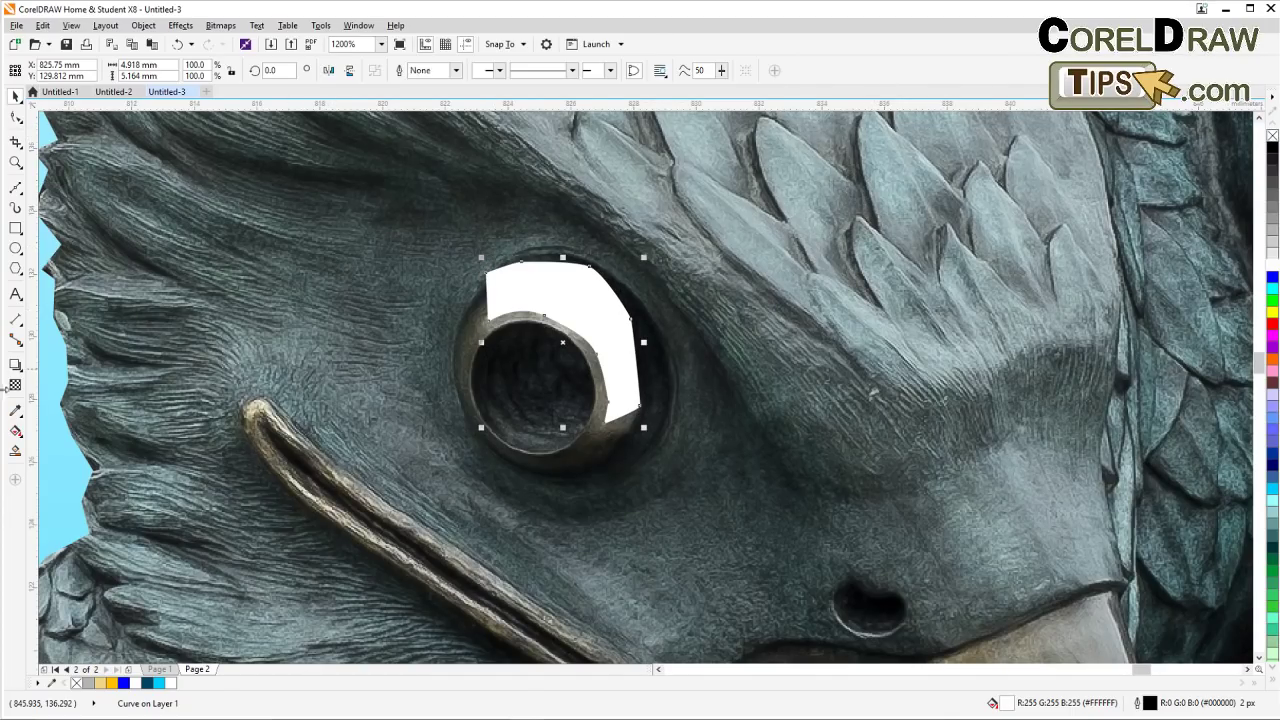
Apply a linear transparency of about 57° to the white eye shape, fading from opaque at the pupil to clear toward the upper lid
{"action": "left_click", "coordinate": [15, 384]}
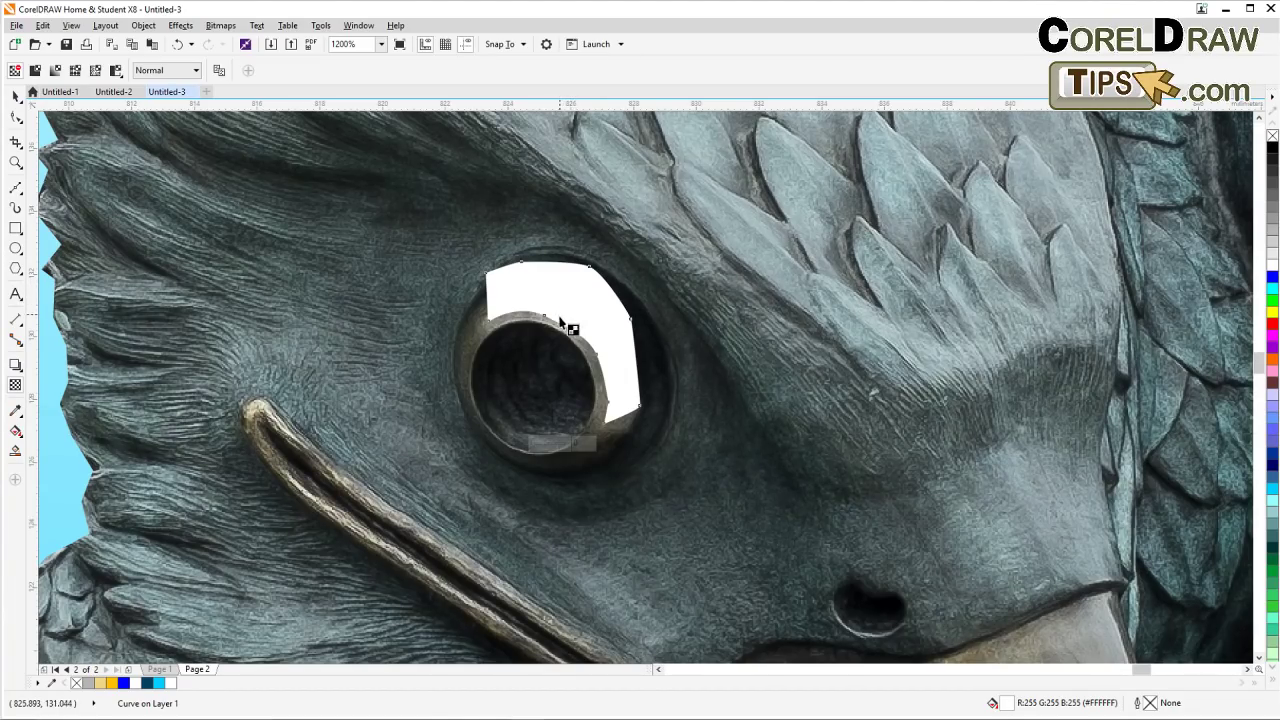
{"action": "left_click_drag", "start_coordinate": [559, 313], "coordinate": [590, 254]}
{"action": "left_click_drag", "start_coordinate": [562, 313], "coordinate": [550, 353]}
{"action": "left_click_drag", "start_coordinate": [594, 248], "coordinate": [589, 291]}
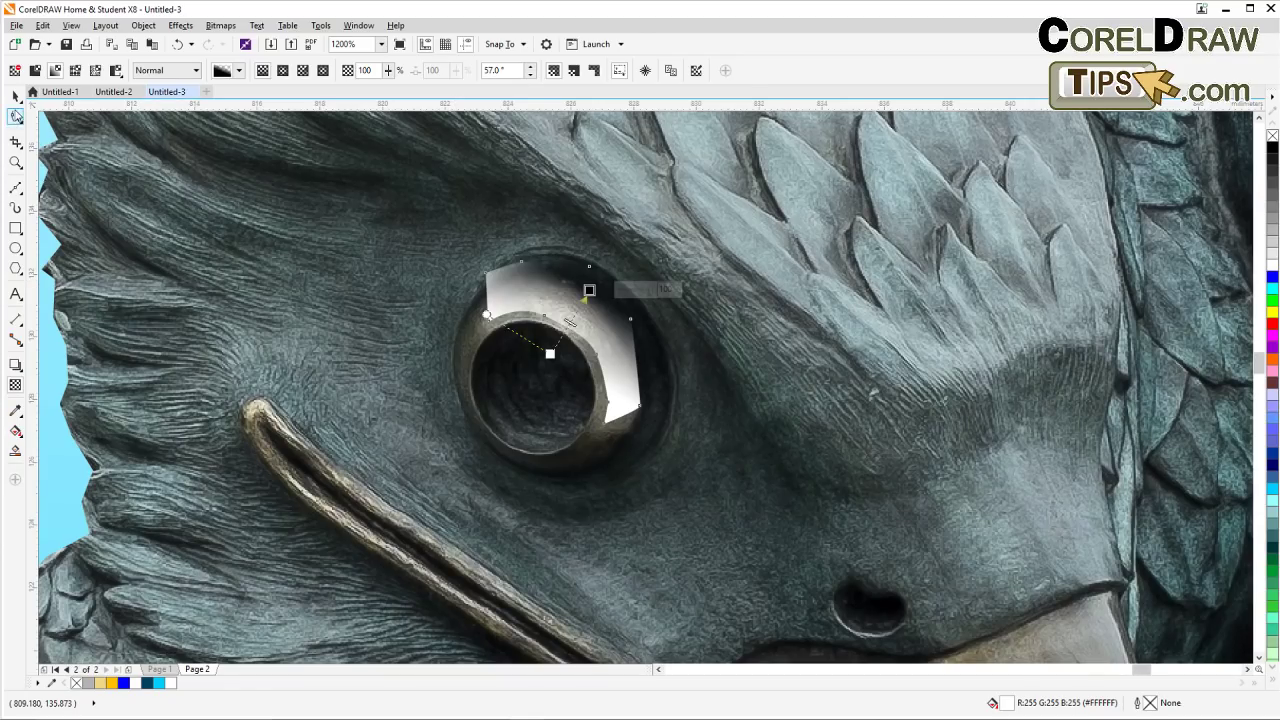
Reshape the white eye highlight's nodes so both ends and the outer edge follow the rounded contour of the left statue's eyeball
{"action": "left_click", "coordinate": [15, 114]}
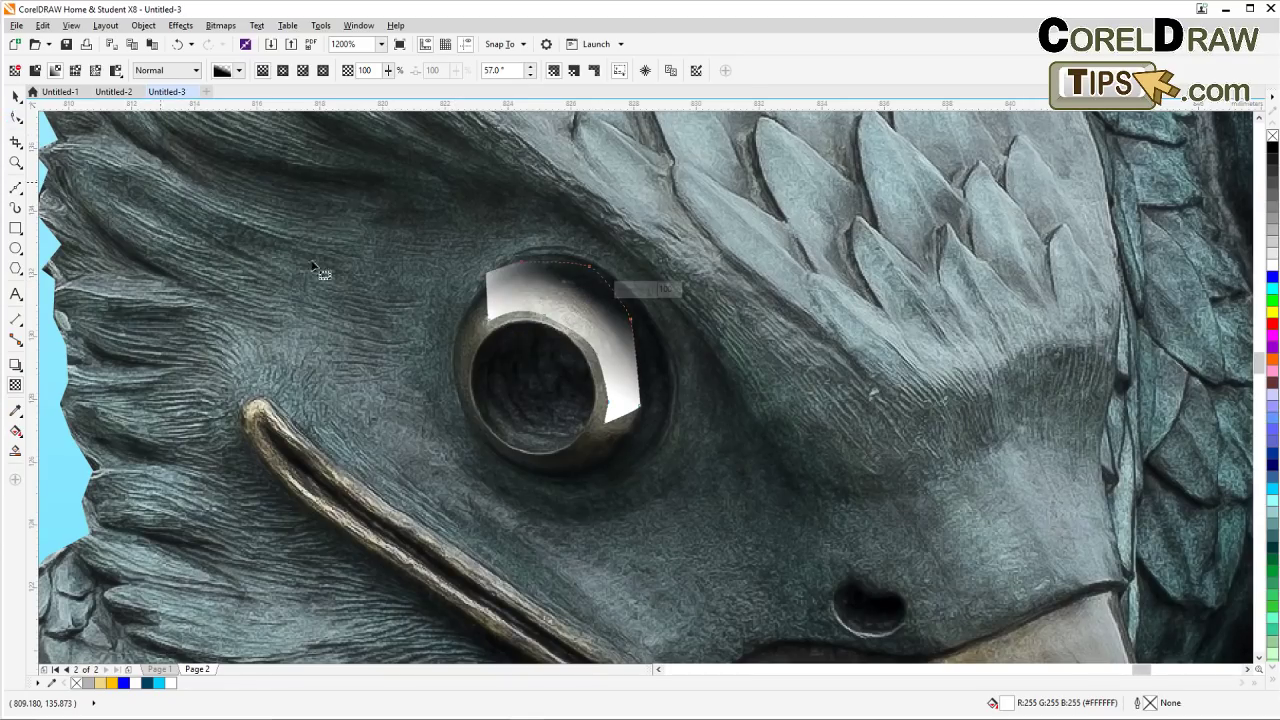
{"action": "left_click", "coordinate": [487, 286]}
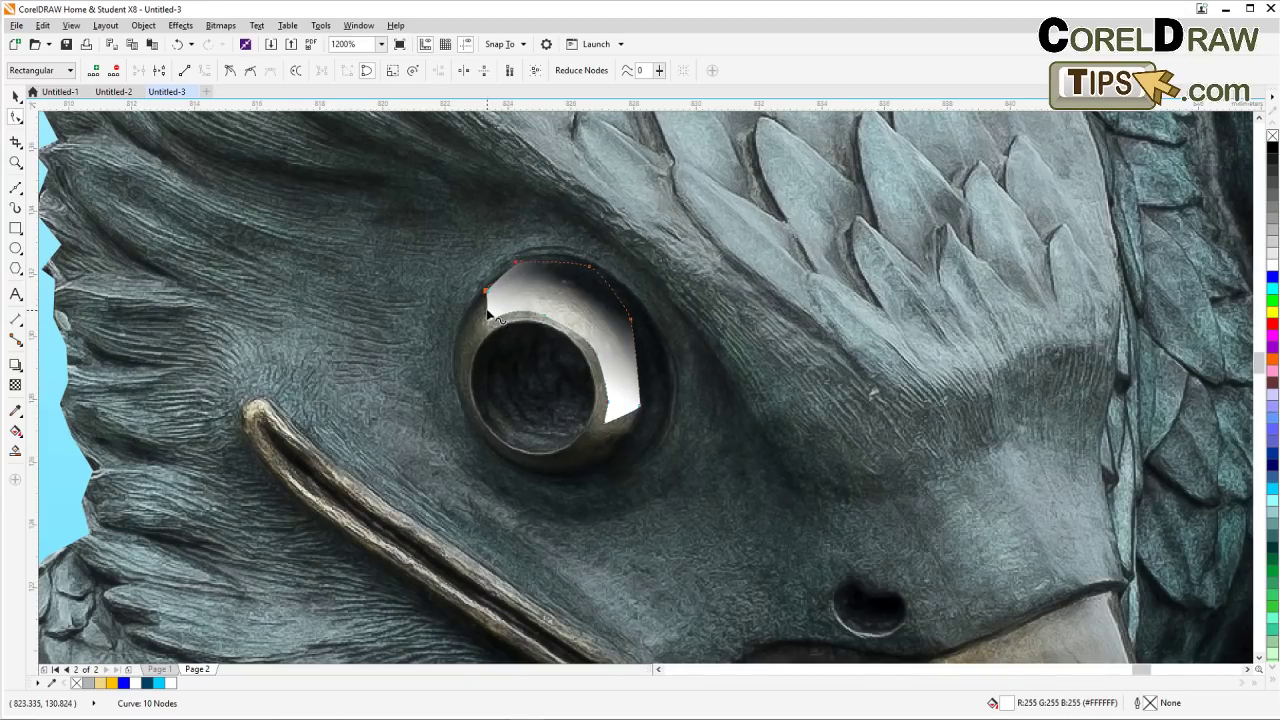
{"action": "double_click", "coordinate": [490, 316]}
{"action": "left_click_drag", "start_coordinate": [487, 305], "coordinate": [472, 321]}
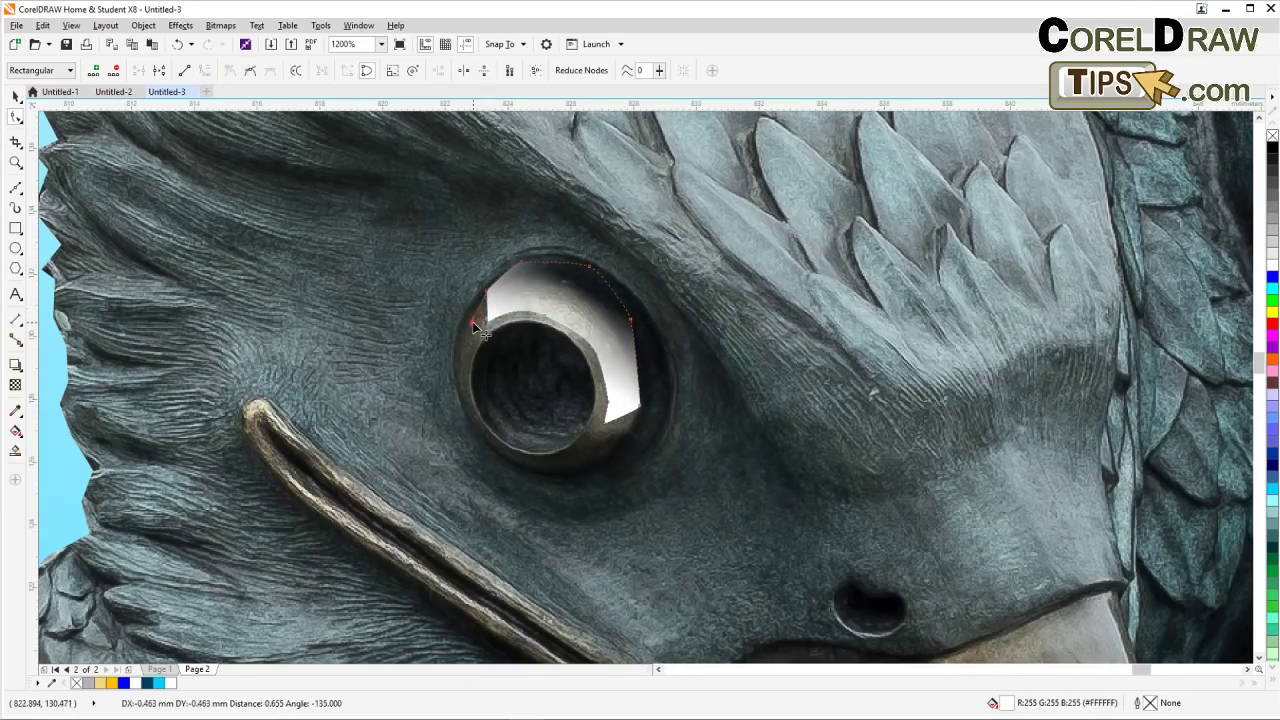
{"action": "left_click", "coordinate": [638, 366]}
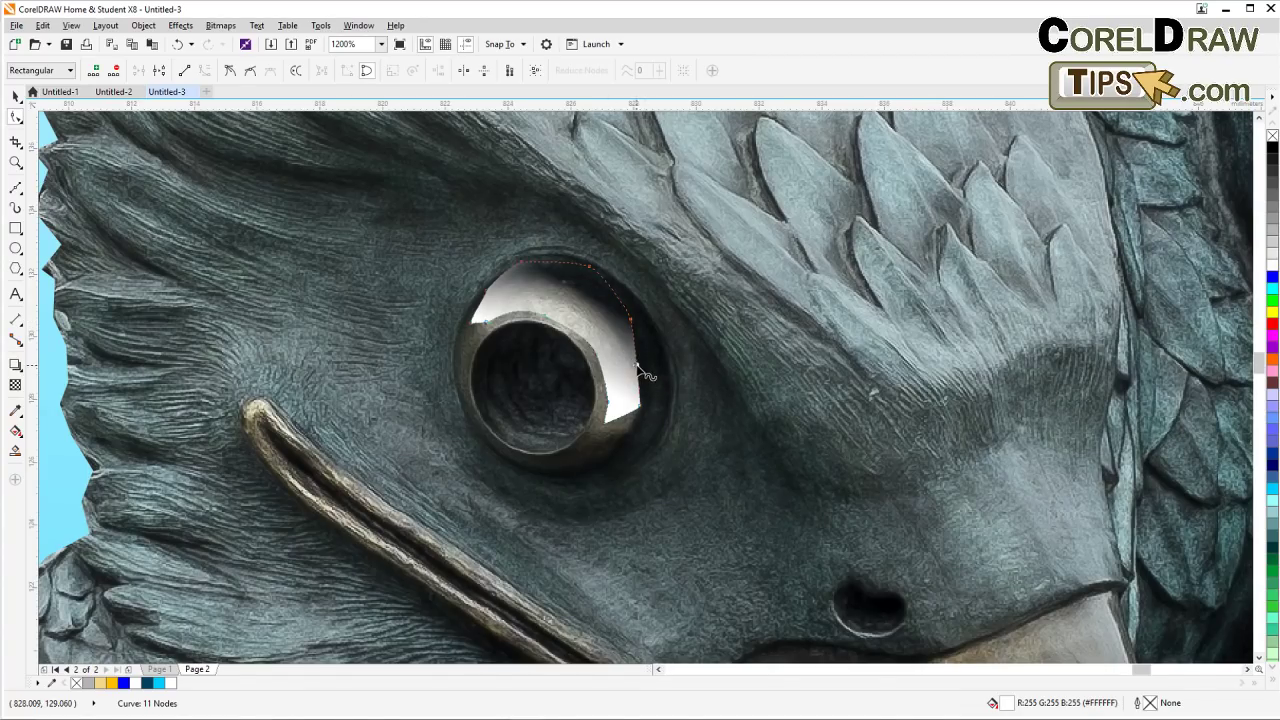
{"action": "left_click_drag", "start_coordinate": [637, 366], "coordinate": [641, 311]}
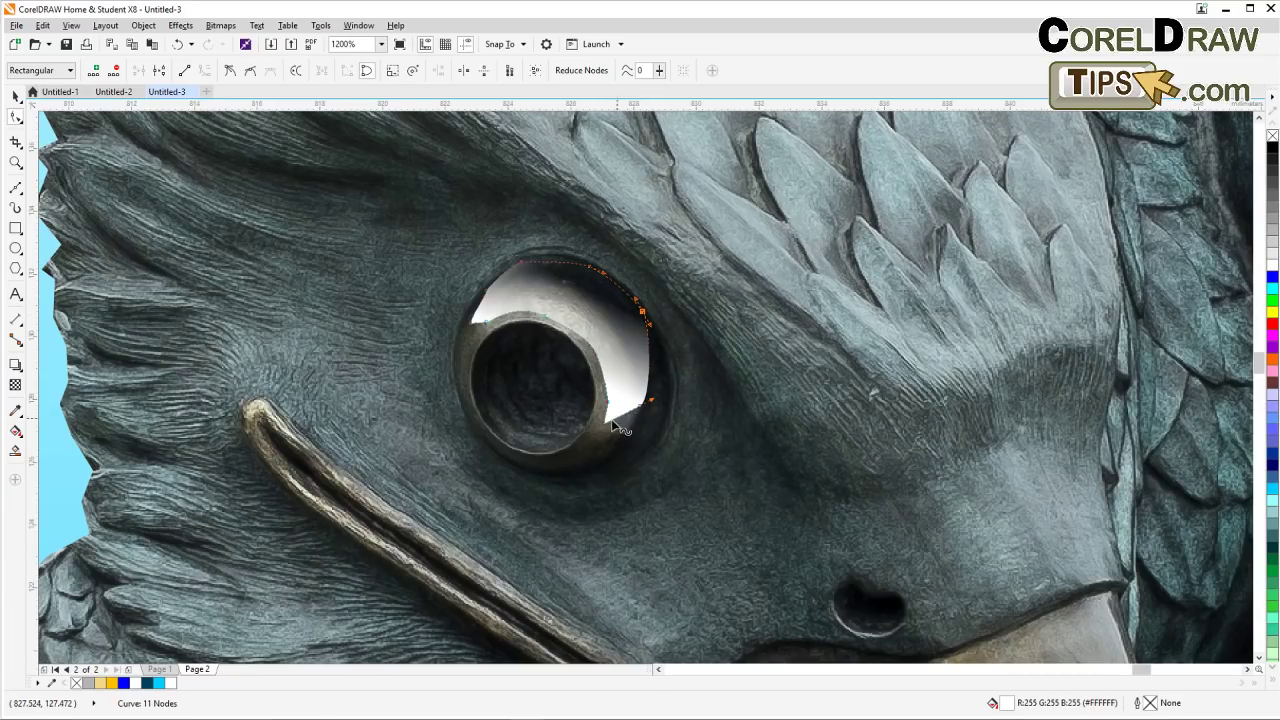
{"action": "left_click_drag", "start_coordinate": [606, 423], "coordinate": [599, 428]}
{"action": "key", "text": "Delete"}
{"action": "scroll", "coordinate": [523, 330], "scroll_direction": "down", "scroll_amount": 2}
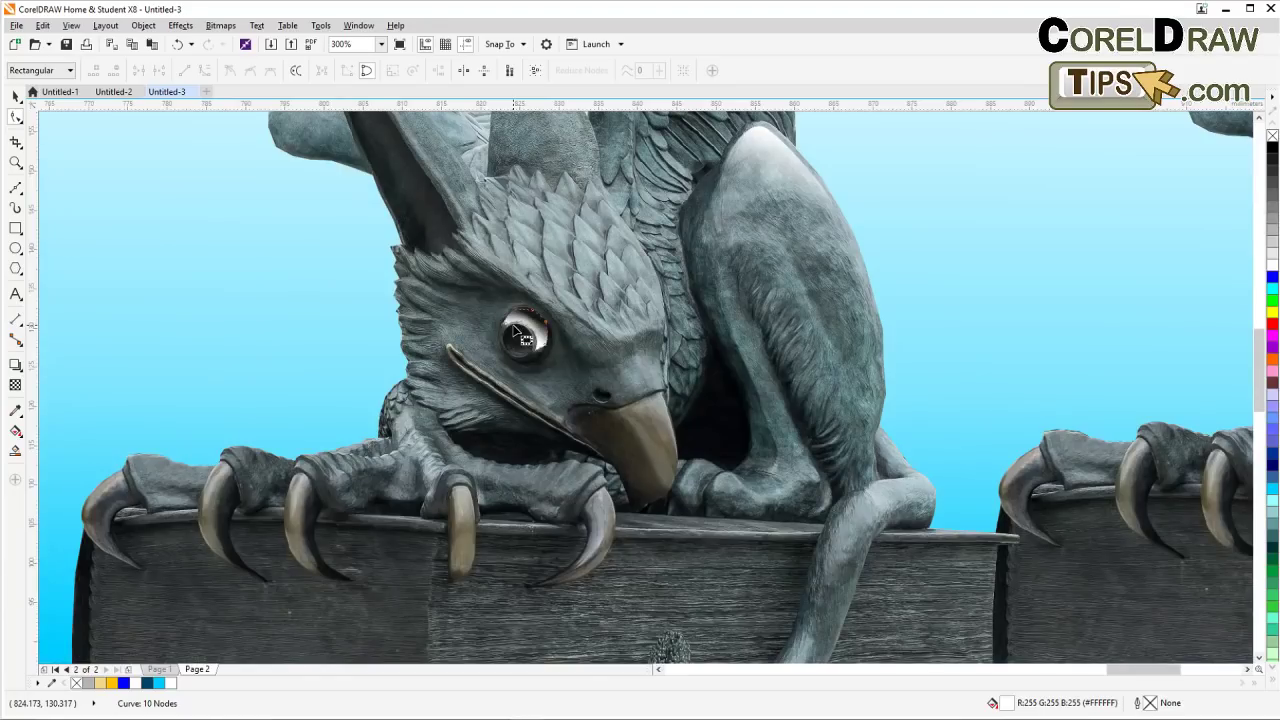
Check the eye highlight against the whole statue, then delete it from the left statue's eye
{"action": "left_click", "coordinate": [15, 95]}
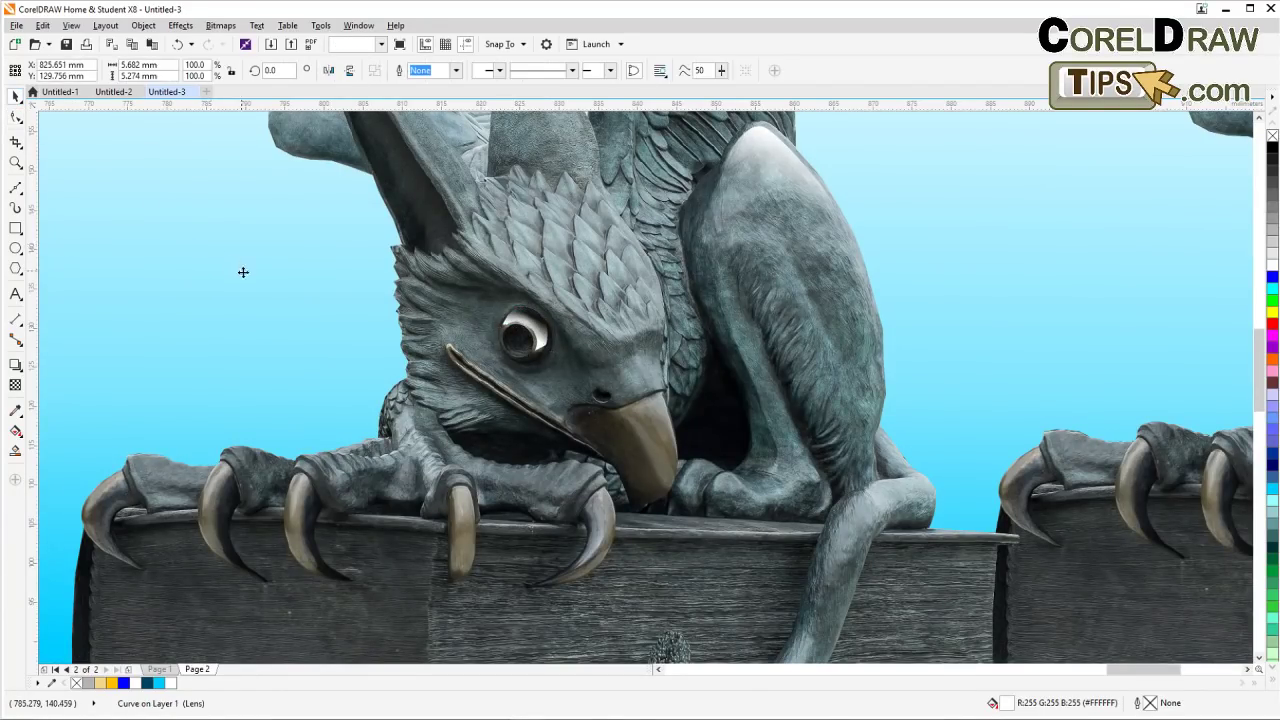
{"action": "scroll", "coordinate": [254, 281], "scroll_direction": "down", "scroll_amount": 1}
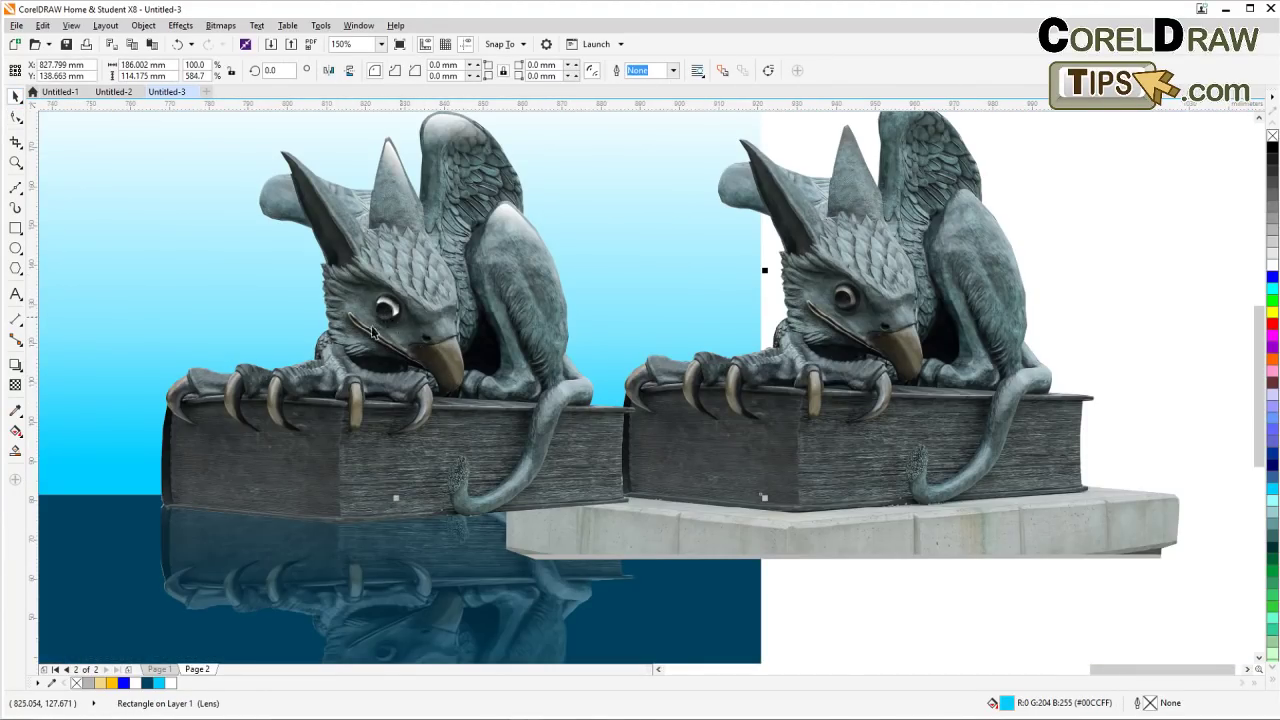
{"action": "scroll", "coordinate": [388, 322], "scroll_direction": "up", "scroll_amount": 1}
{"action": "scroll", "coordinate": [395, 293], "scroll_direction": "up", "scroll_amount": 2}
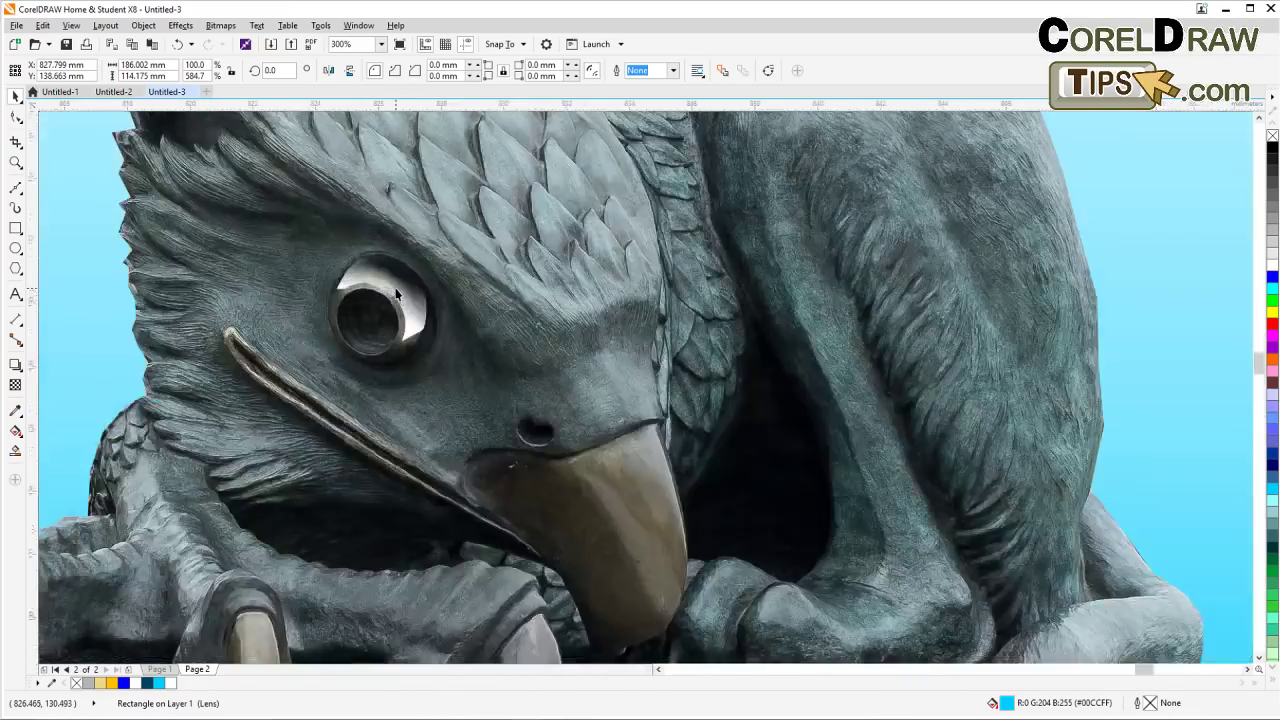
{"action": "scroll", "coordinate": [396, 296], "scroll_direction": "down", "scroll_amount": 3}
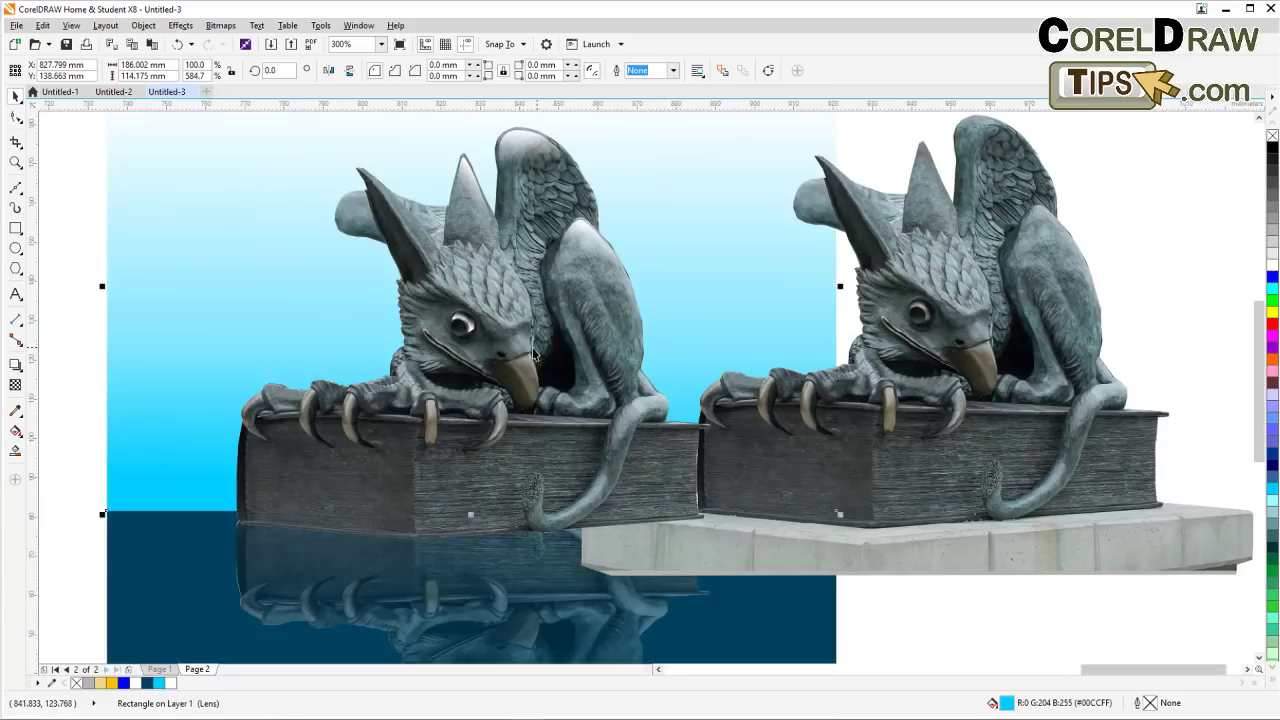
{"action": "left_click_drag", "start_coordinate": [533, 351], "coordinate": [381, 345]}
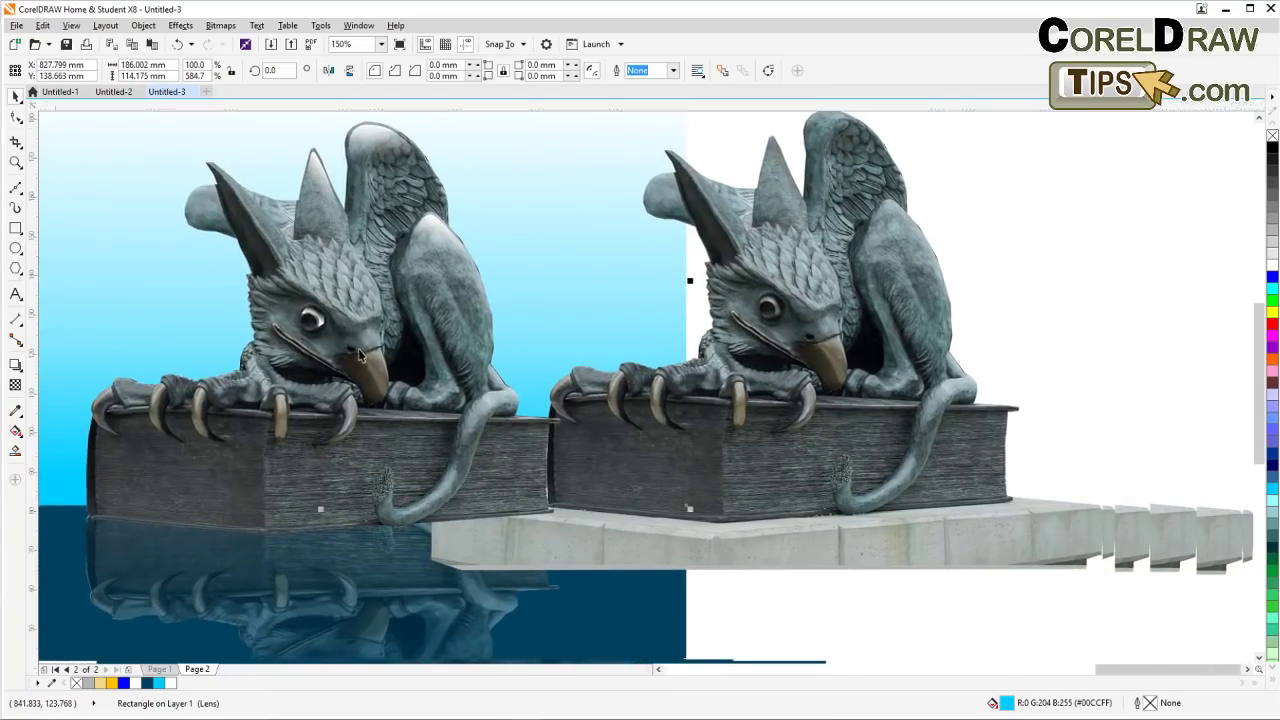
{"action": "scroll", "coordinate": [300, 320], "scroll_direction": "up", "scroll_amount": 3}
{"action": "scroll", "coordinate": [331, 318], "scroll_direction": "up", "scroll_amount": 2}
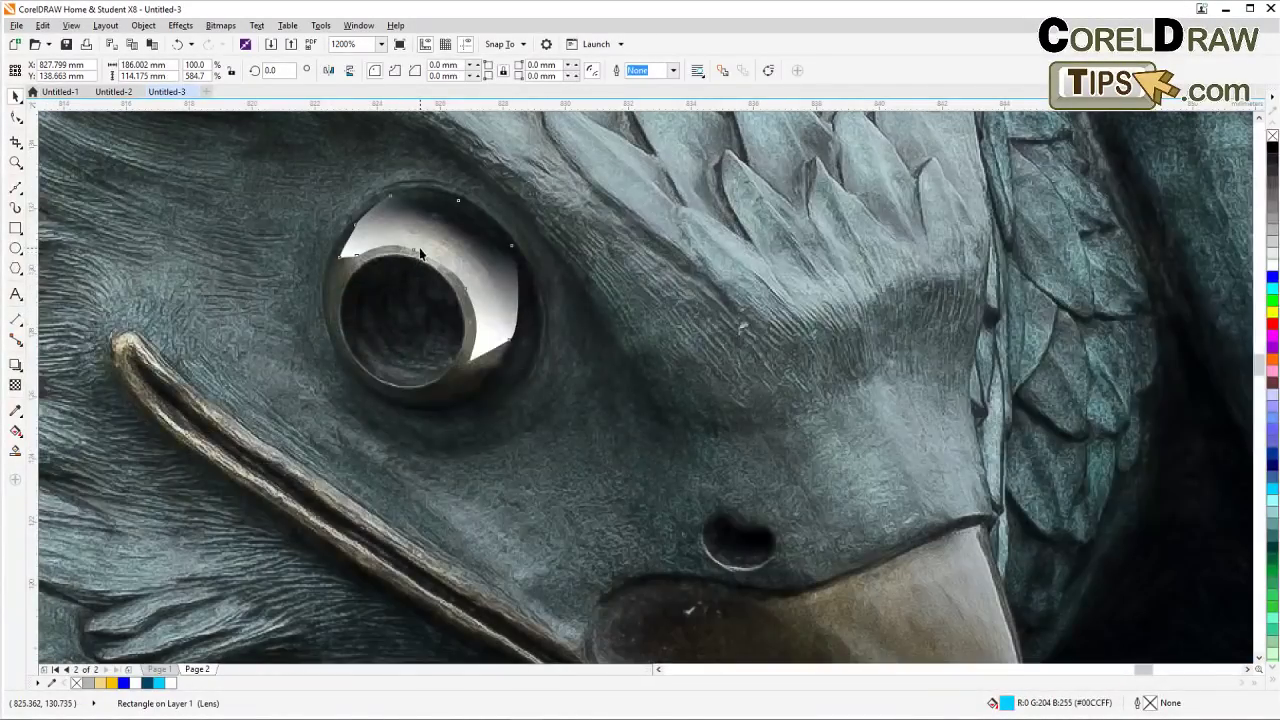
{"action": "left_click", "coordinate": [425, 248]}
{"action": "key", "text": "Escape"}
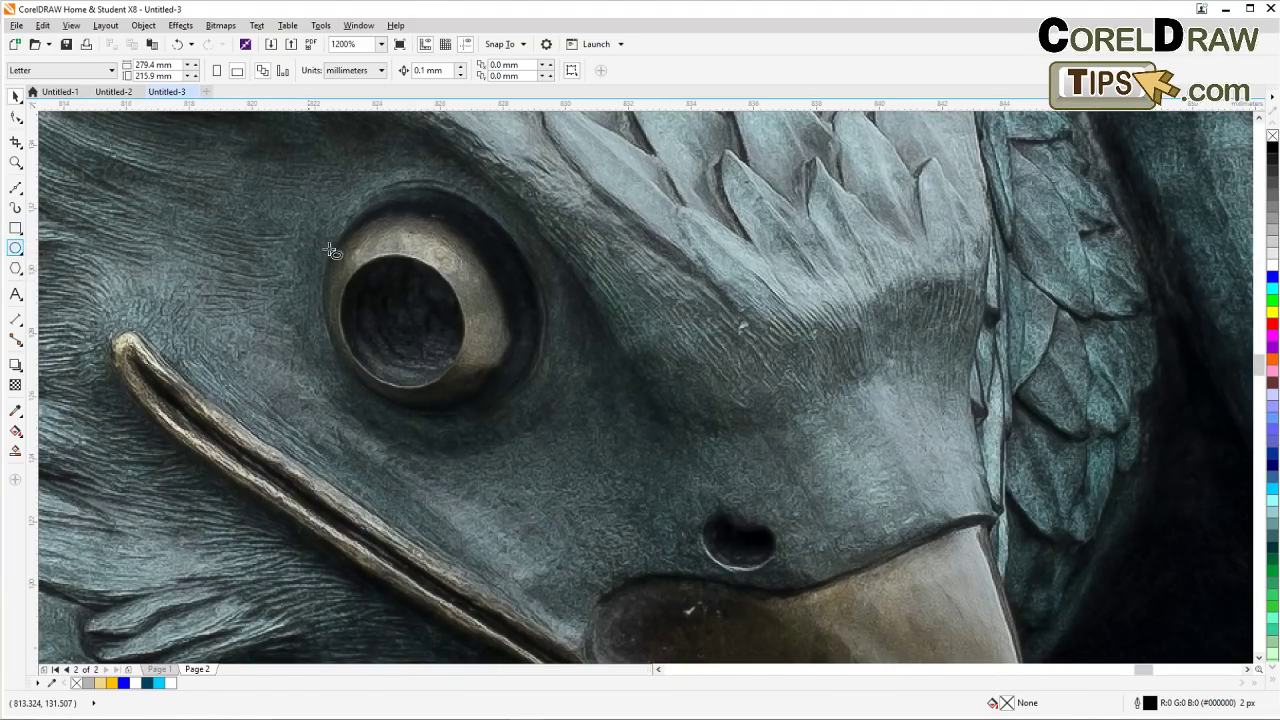
Draw an ellipse about 4.8 by 5.0 mm around the pupil and add a concentric enlarged copy about 6.5 by 6.8 mm
{"action": "mouse_move", "coordinate": [348, 250]}
{"action": "left_mouse_down"}
{"action": "mouse_move", "coordinate": [411, 346]}
{"action": "mouse_move", "coordinate": [512, 392]}
{"action": "left_mouse_up"}
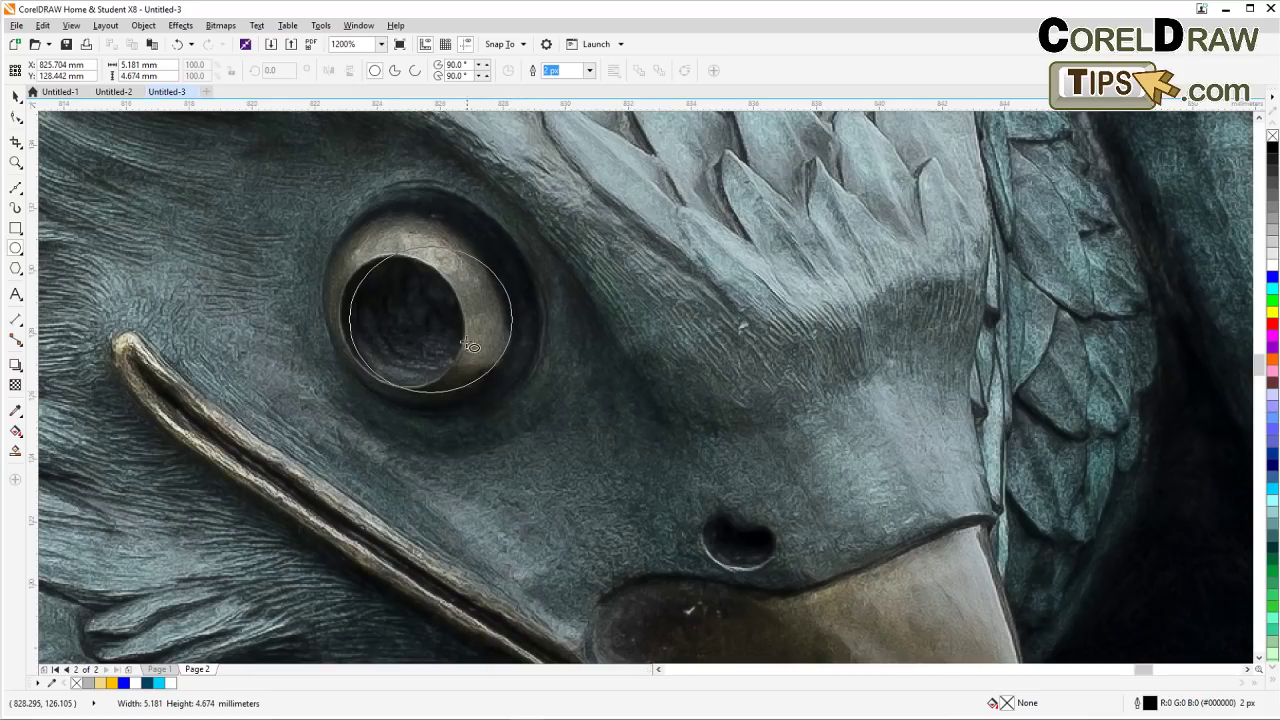
{"action": "left_click_drag", "start_coordinate": [431, 320], "coordinate": [409, 322]}
{"action": "left_click_drag", "start_coordinate": [503, 334], "coordinate": [479, 330]}
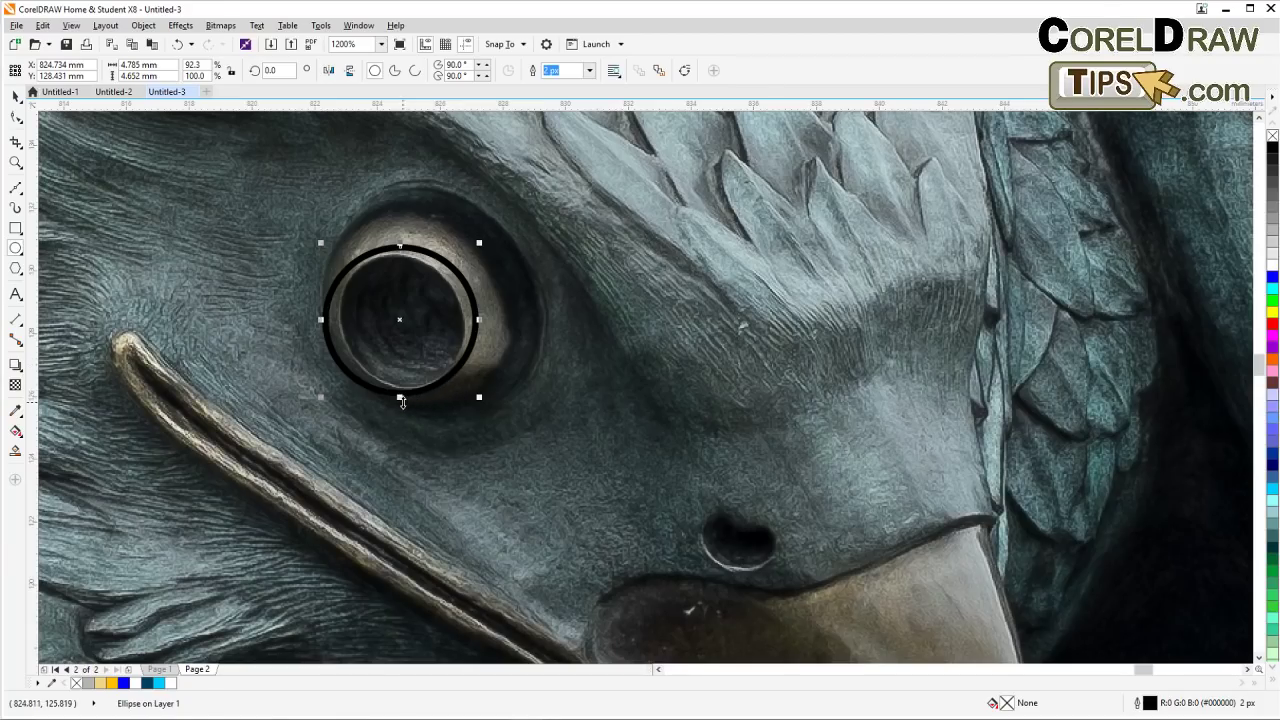
{"action": "left_click_drag", "start_coordinate": [401, 399], "coordinate": [401, 407]}
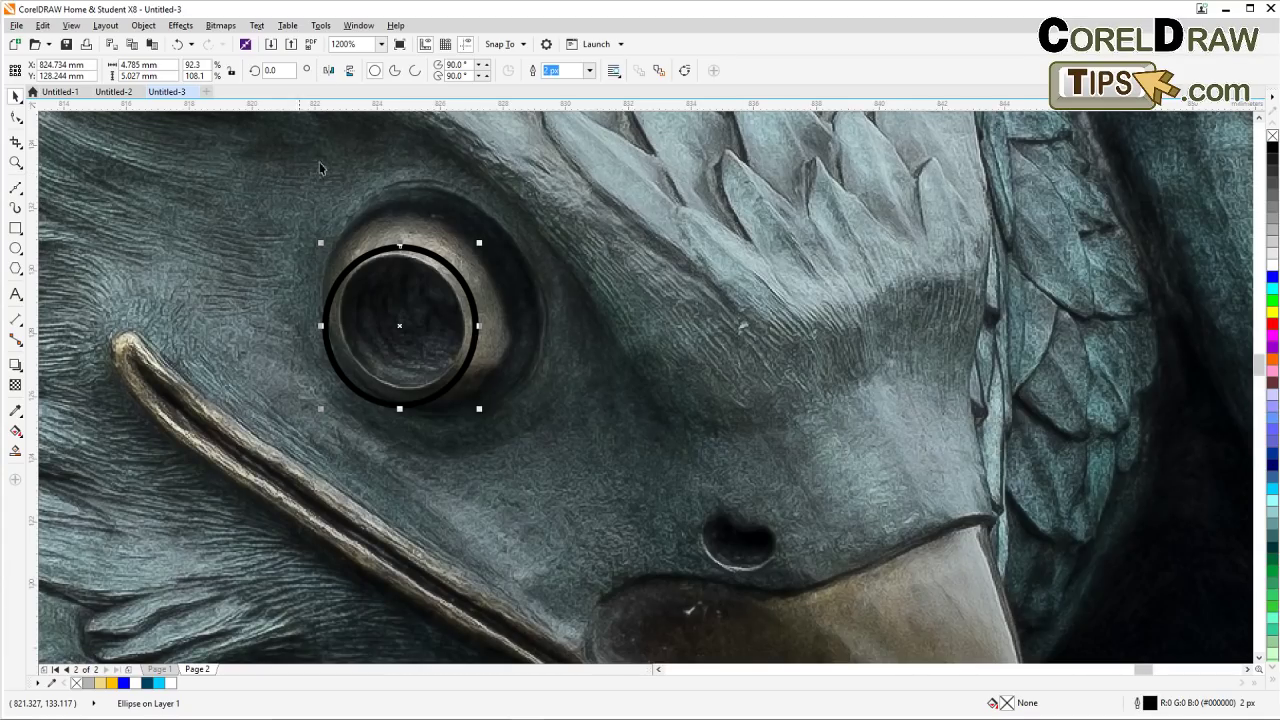
{"action": "left_click_drag", "start_coordinate": [482, 243], "coordinate": [516, 215]}
{"action": "left_click", "coordinate": [208, 186]}
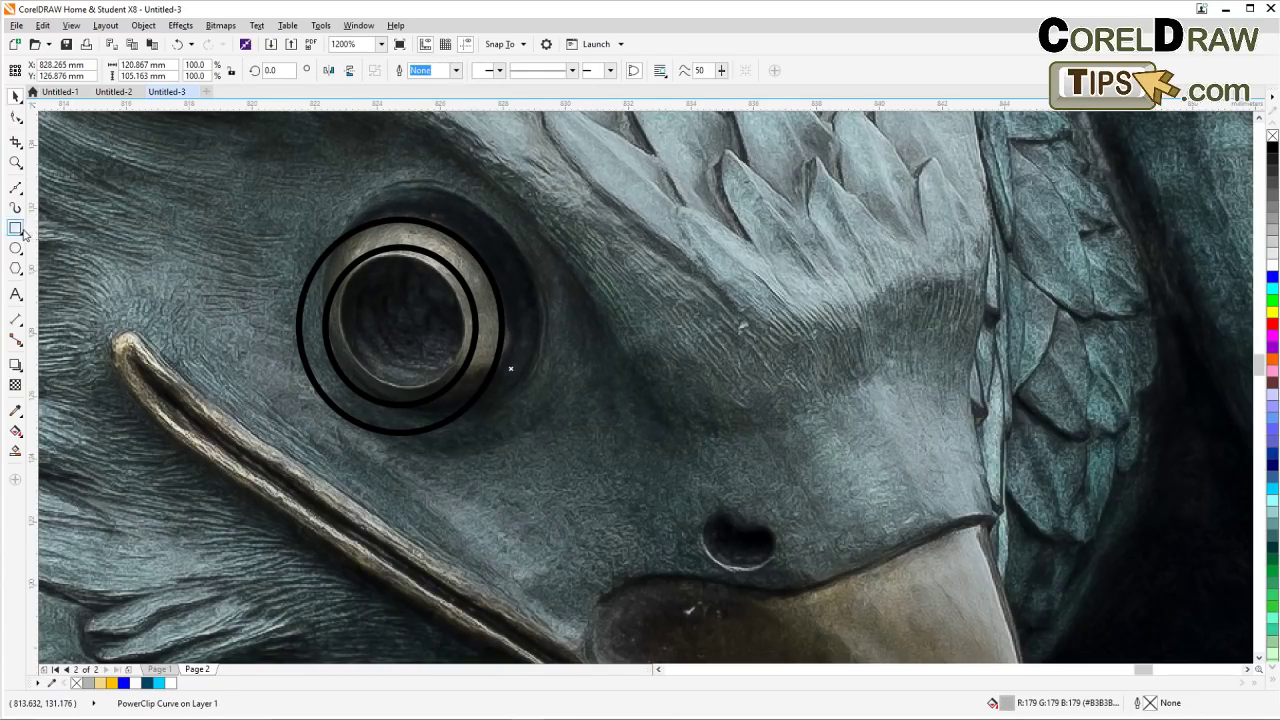
Draw two short straight lines crossing both ellipses, one at the pupil's upper left and one about 1.7 mm long at its lower right
{"action": "left_click", "coordinate": [15, 188]}
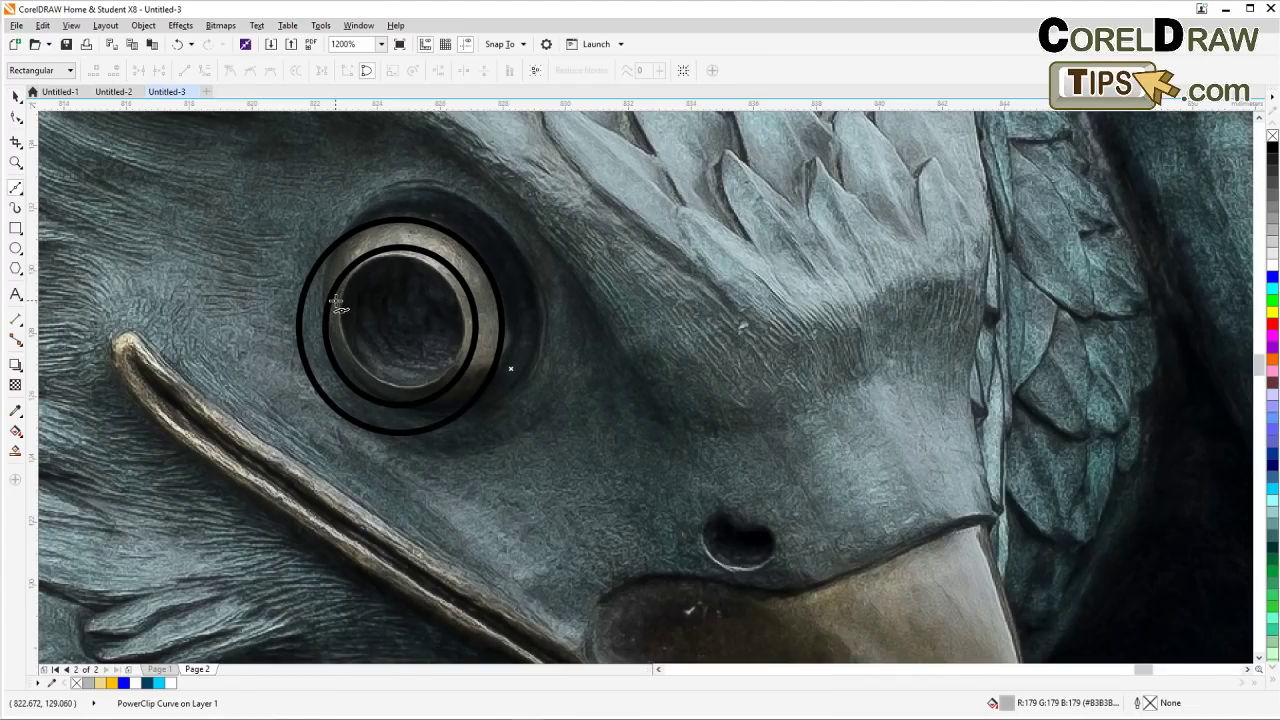
{"action": "left_click", "coordinate": [337, 303]}
{"action": "left_click", "coordinate": [347, 212]}
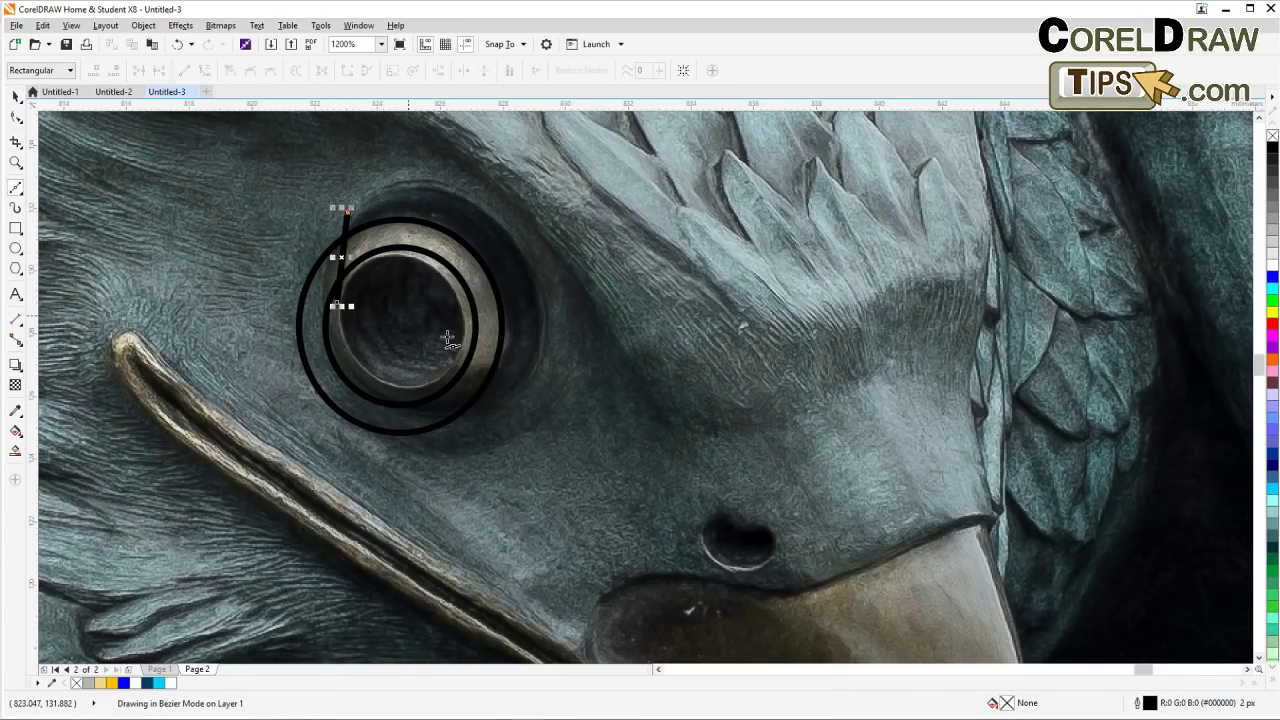
{"action": "key", "text": "space"}
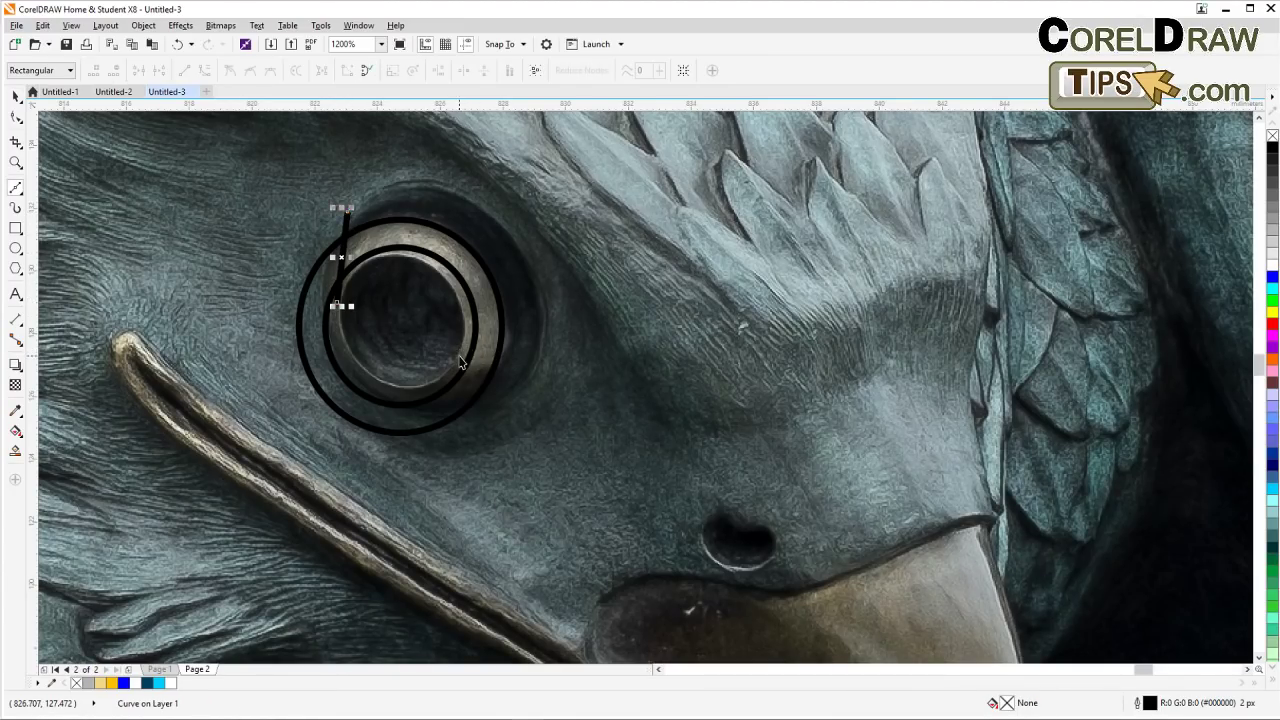
{"action": "key", "text": "space"}
{"action": "left_click", "coordinate": [514, 353]}
{"action": "left_click", "coordinate": [16, 96]}
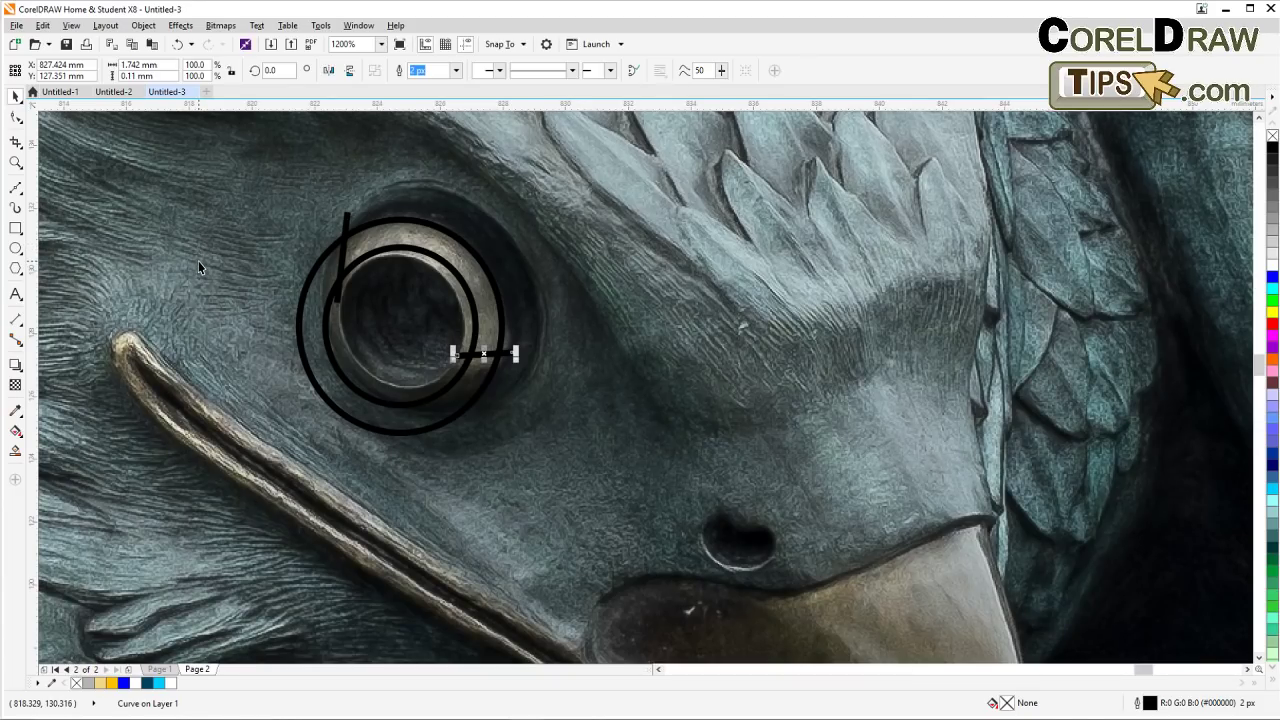
Use Smart Fill to create a shape from the upper band enclosed between the two ellipses and the two crossing lines
{"action": "scroll", "coordinate": [197, 260], "scroll_direction": "down", "scroll_amount": 2}
{"action": "scroll", "coordinate": [196, 258], "scroll_direction": "up", "scroll_amount": 2}
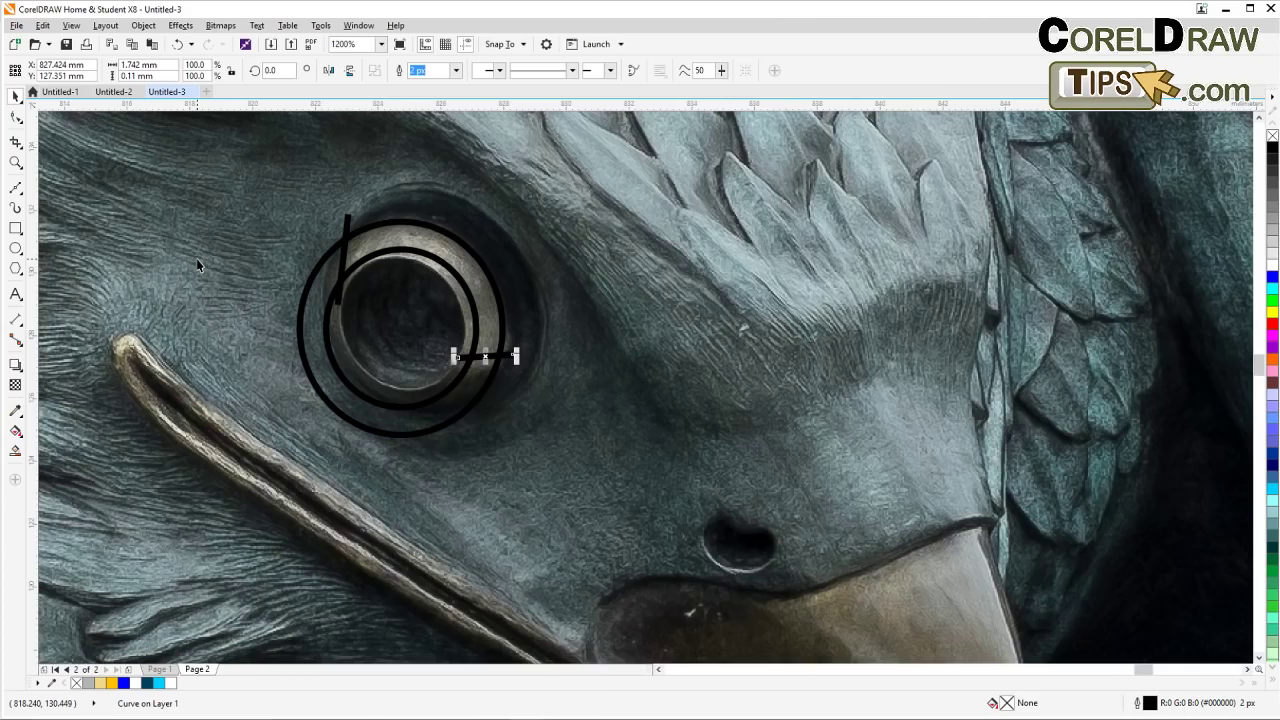
{"action": "scroll", "coordinate": [197, 263], "scroll_direction": "down", "scroll_amount": 1}
{"action": "scroll", "coordinate": [196, 258], "scroll_direction": "down", "scroll_amount": 1}
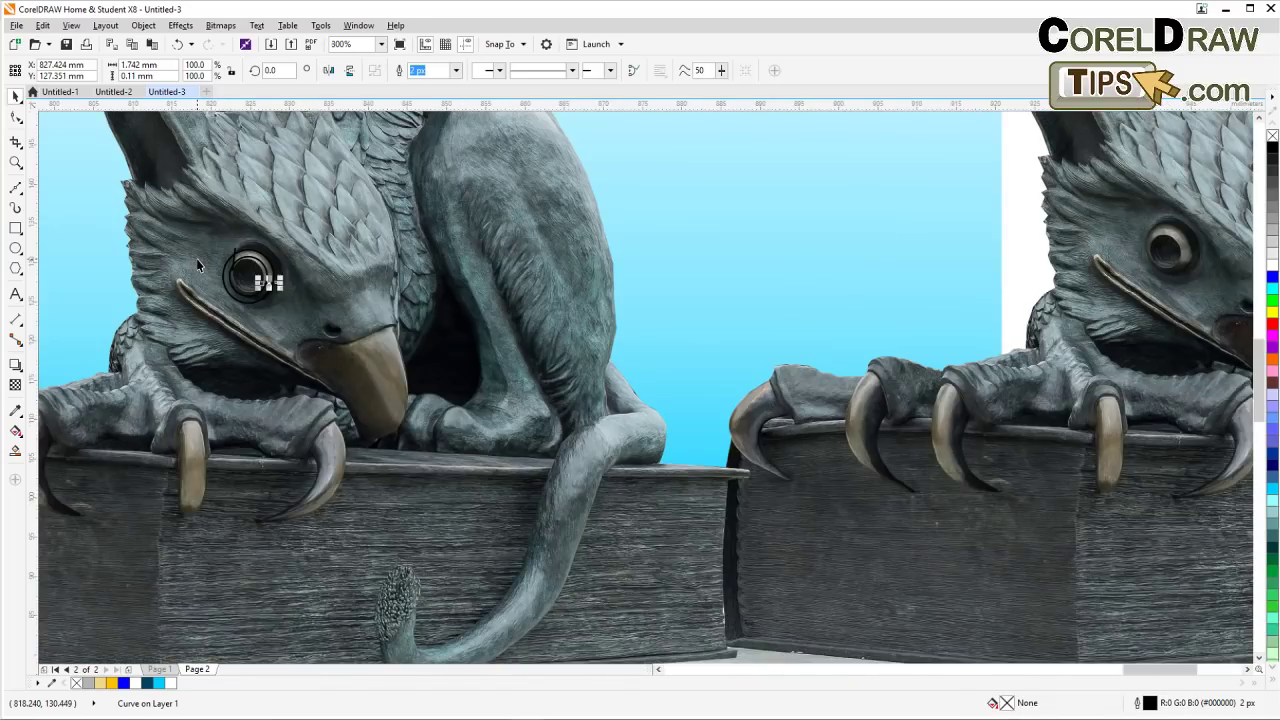
{"action": "scroll", "coordinate": [368, 274], "scroll_direction": "up", "scroll_amount": 3}
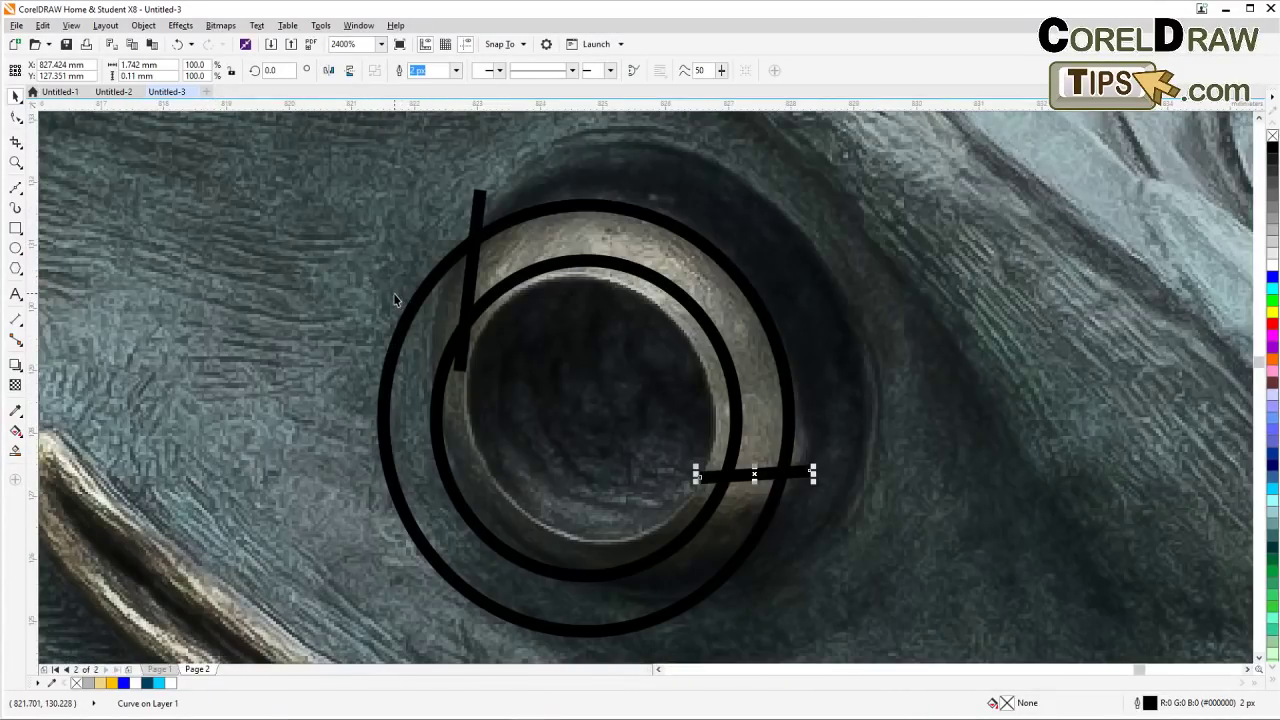
{"action": "scroll", "coordinate": [448, 306], "scroll_direction": "down", "scroll_amount": 1}
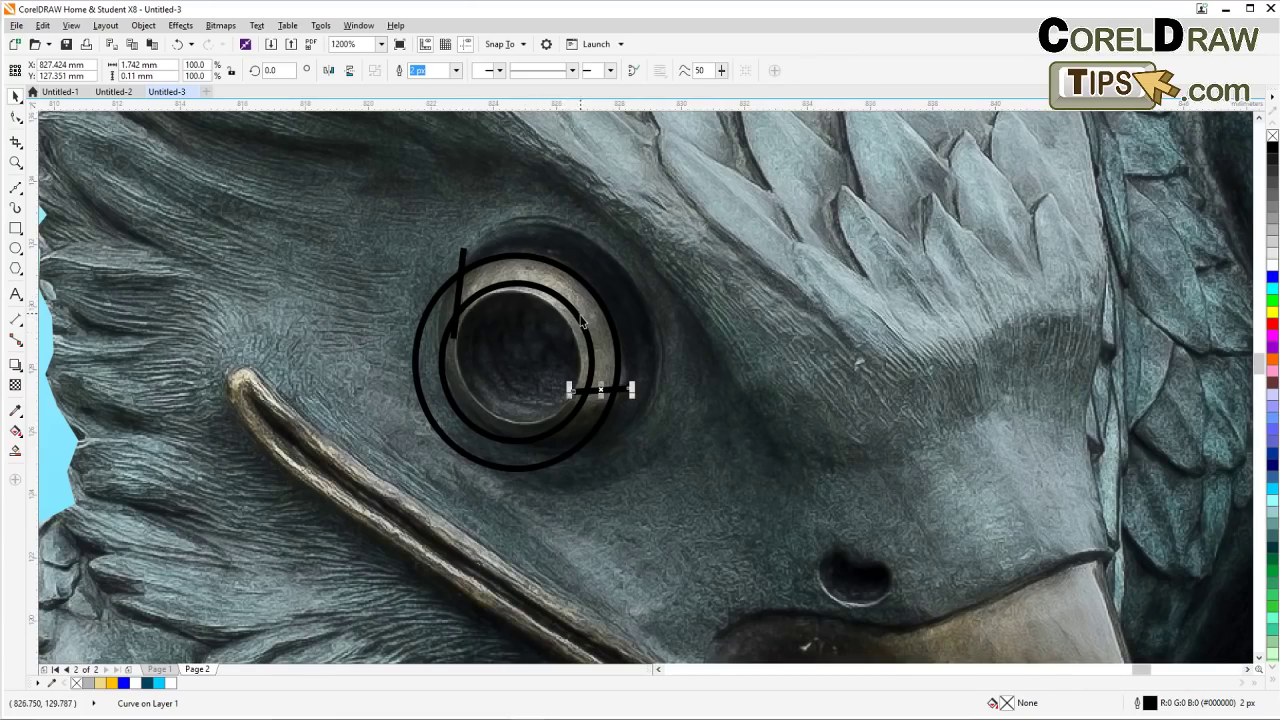
{"action": "left_click", "coordinate": [712, 357]}
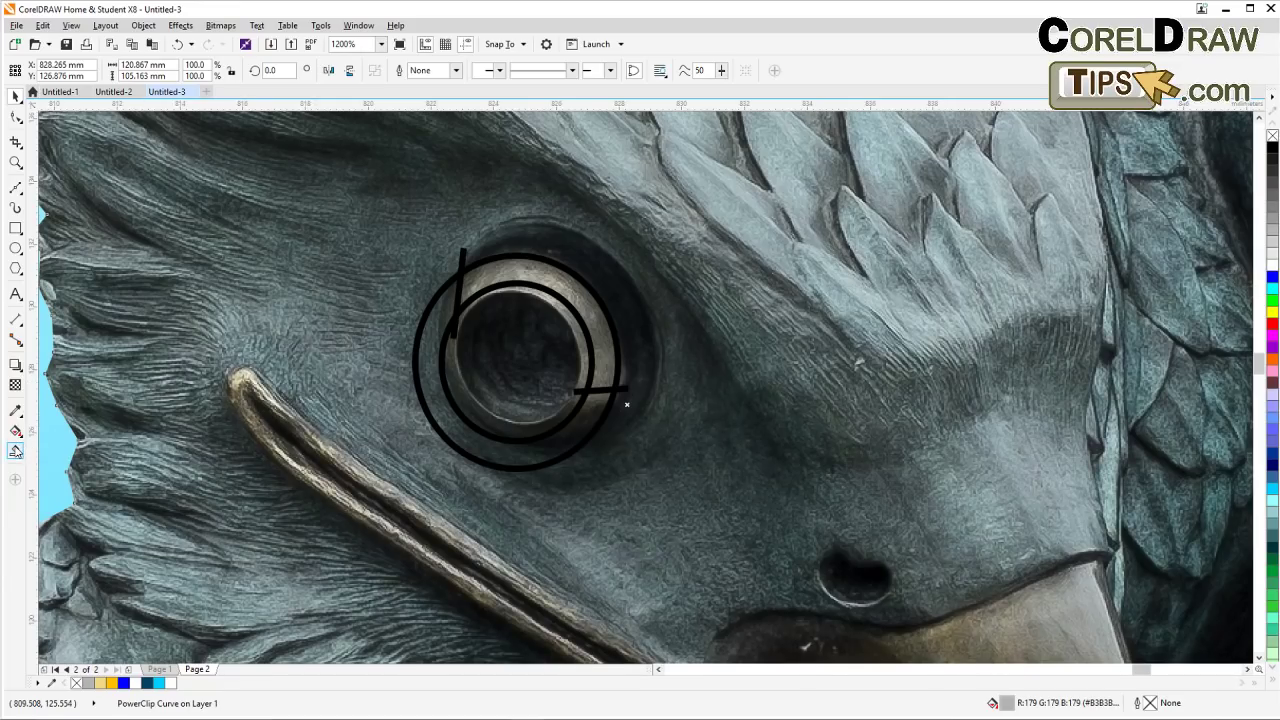
{"action": "left_click", "coordinate": [15, 453]}
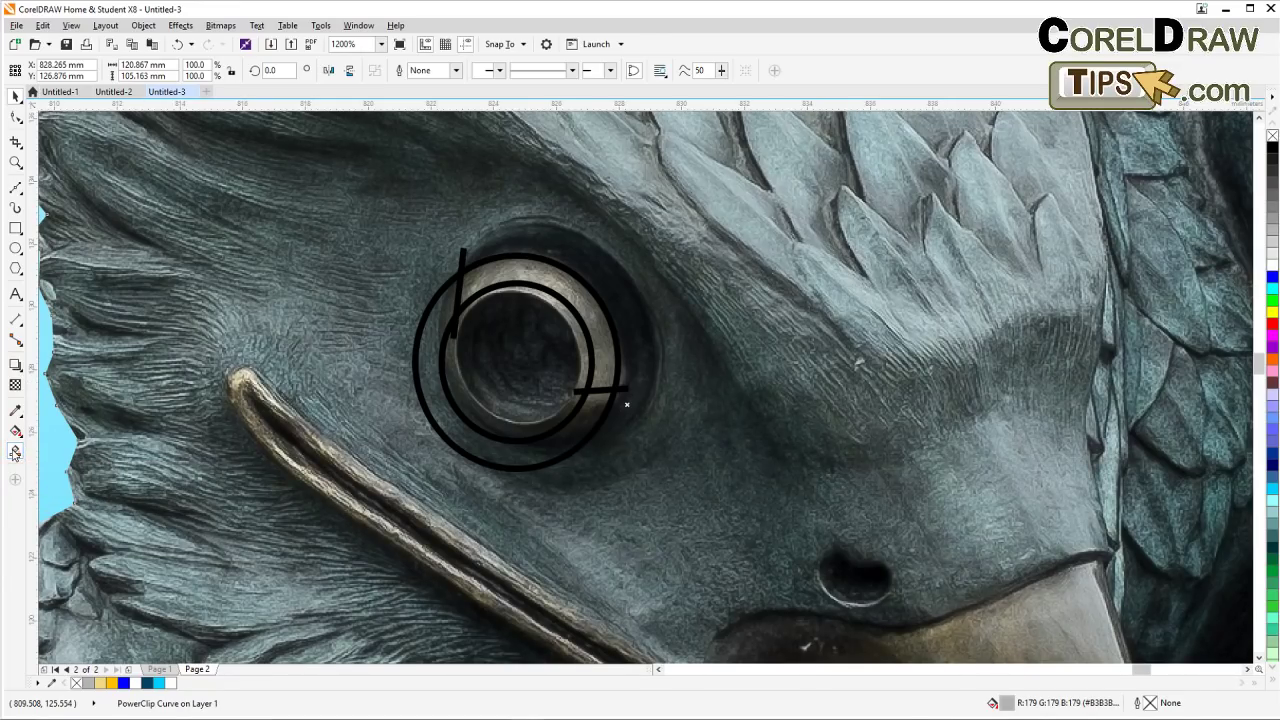
{"action": "left_click", "coordinate": [496, 270]}
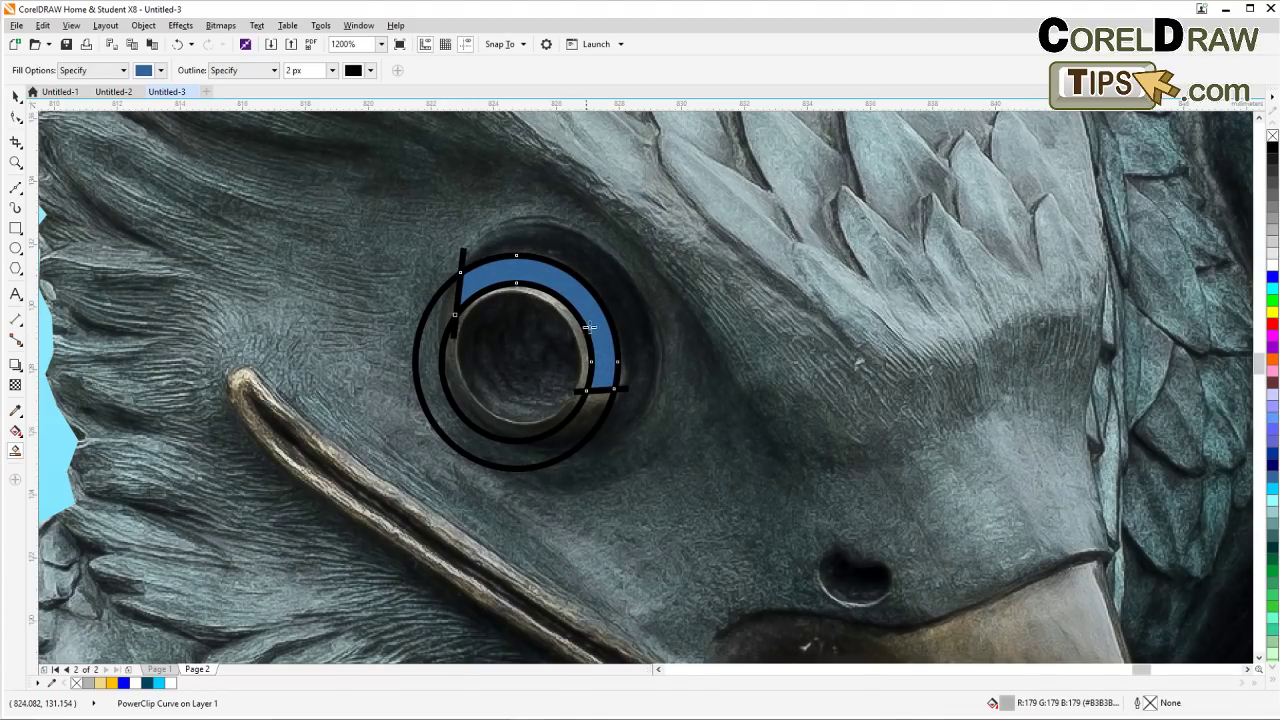
Delete both construction ellipses and both crossing lines around the eye, keeping only the filled arc band
{"action": "left_click", "coordinate": [16, 95]}
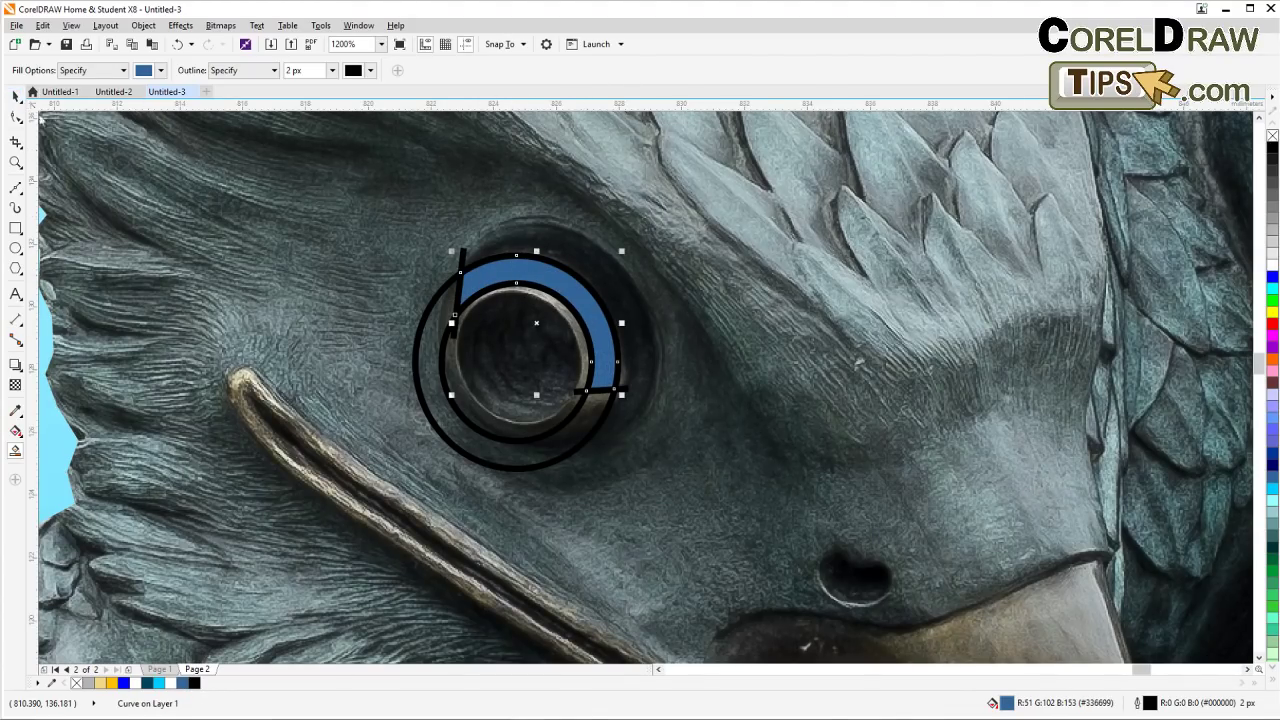
{"action": "key", "text": "space"}
{"action": "left_click", "coordinate": [412, 363]}
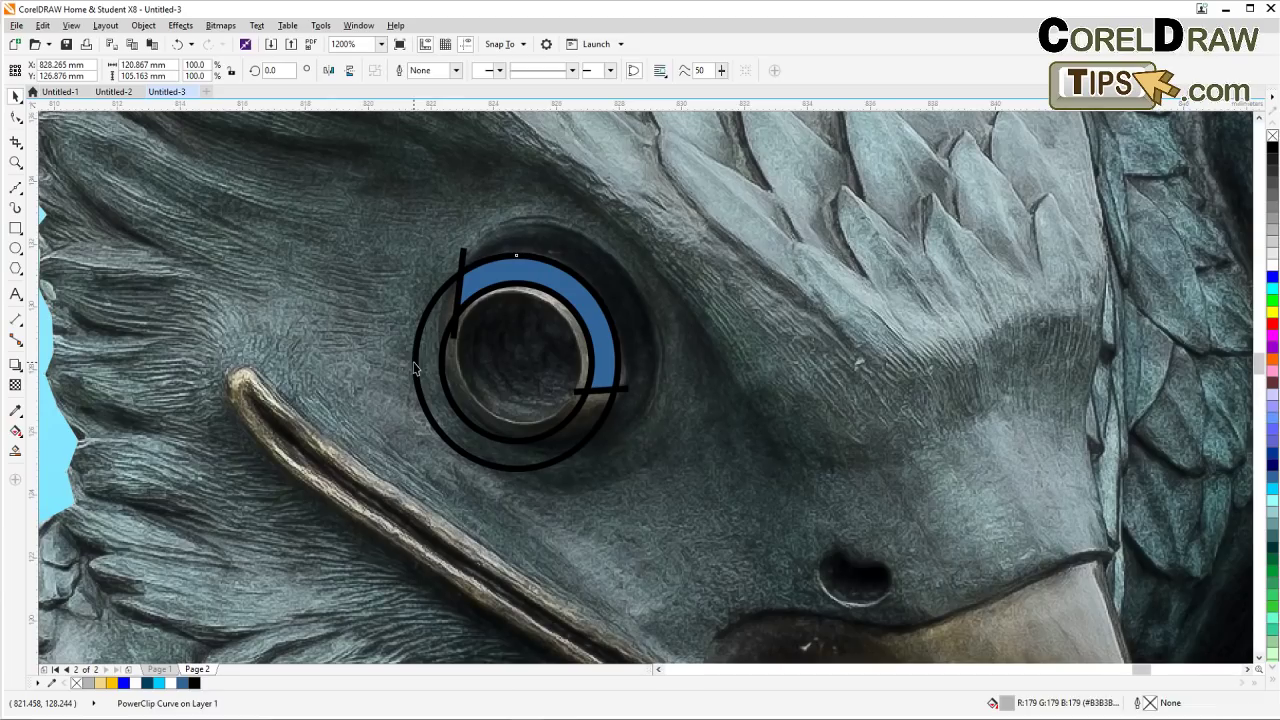
{"action": "key", "text": "Delete"}
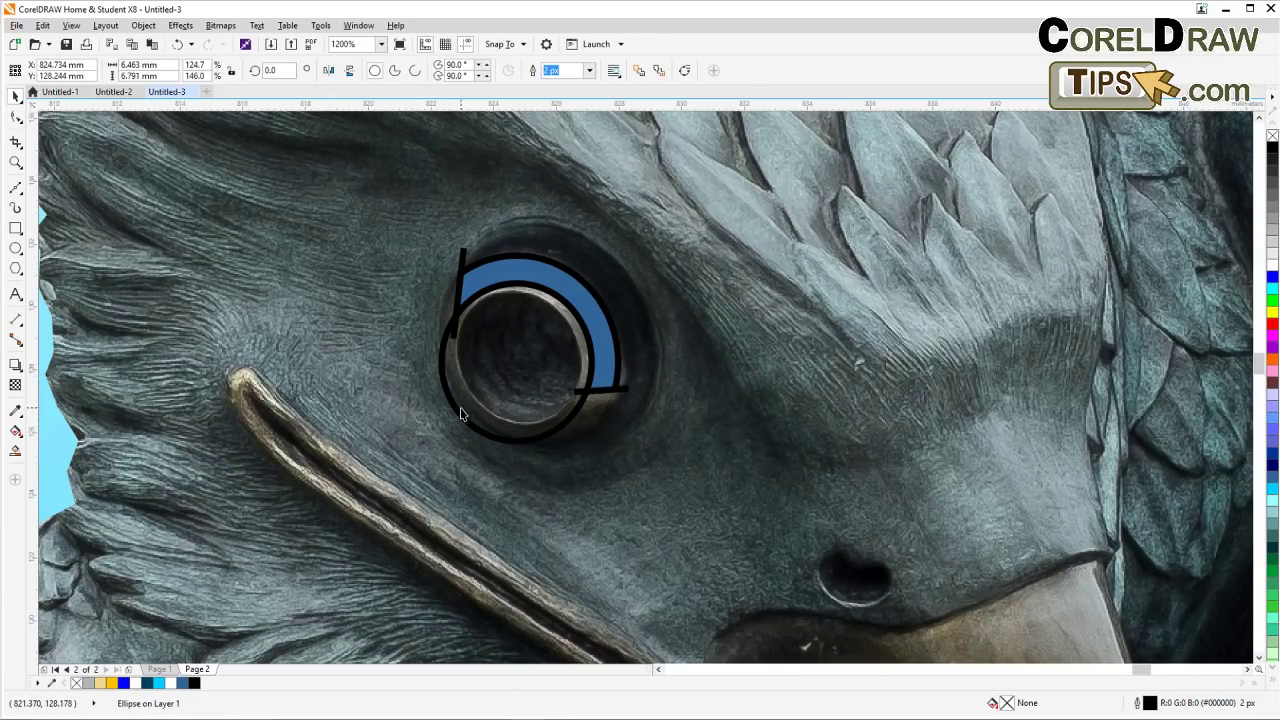
{"action": "left_click", "coordinate": [458, 412]}
{"action": "key", "text": "Delete"}
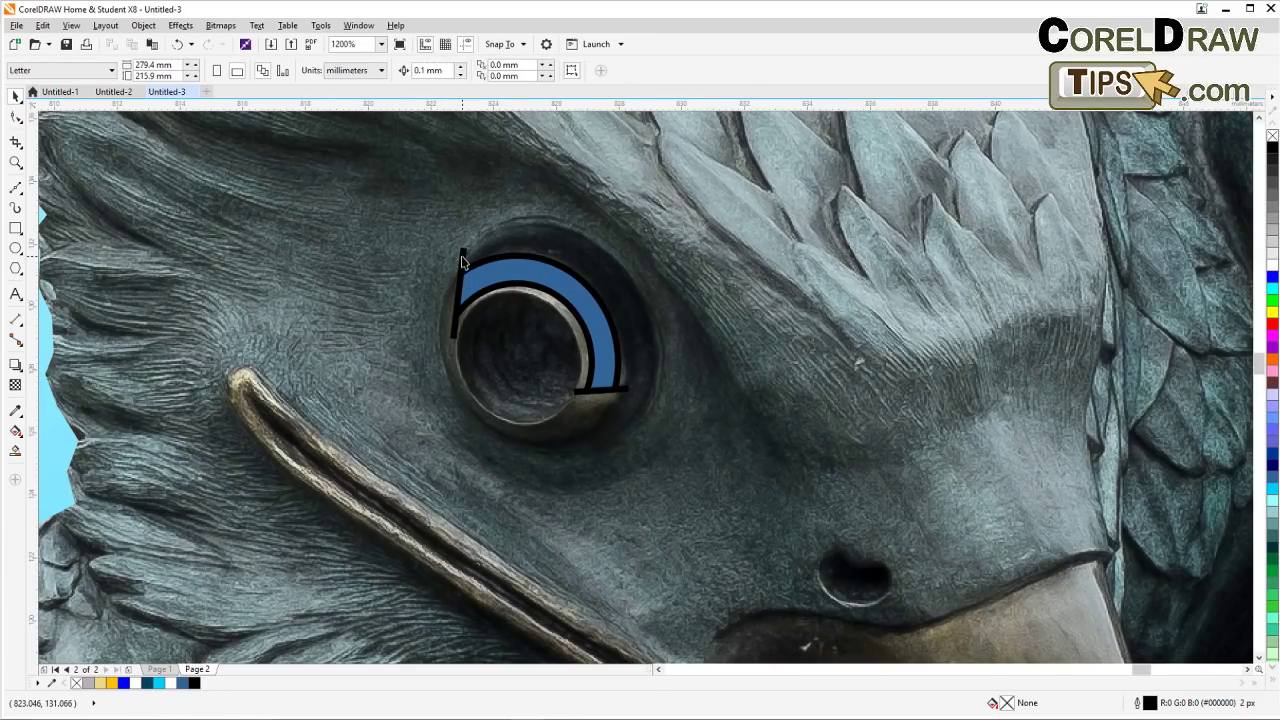
{"action": "left_click", "coordinate": [463, 258]}
{"action": "key", "text": "Delete"}
{"action": "left_click", "coordinate": [624, 392]}
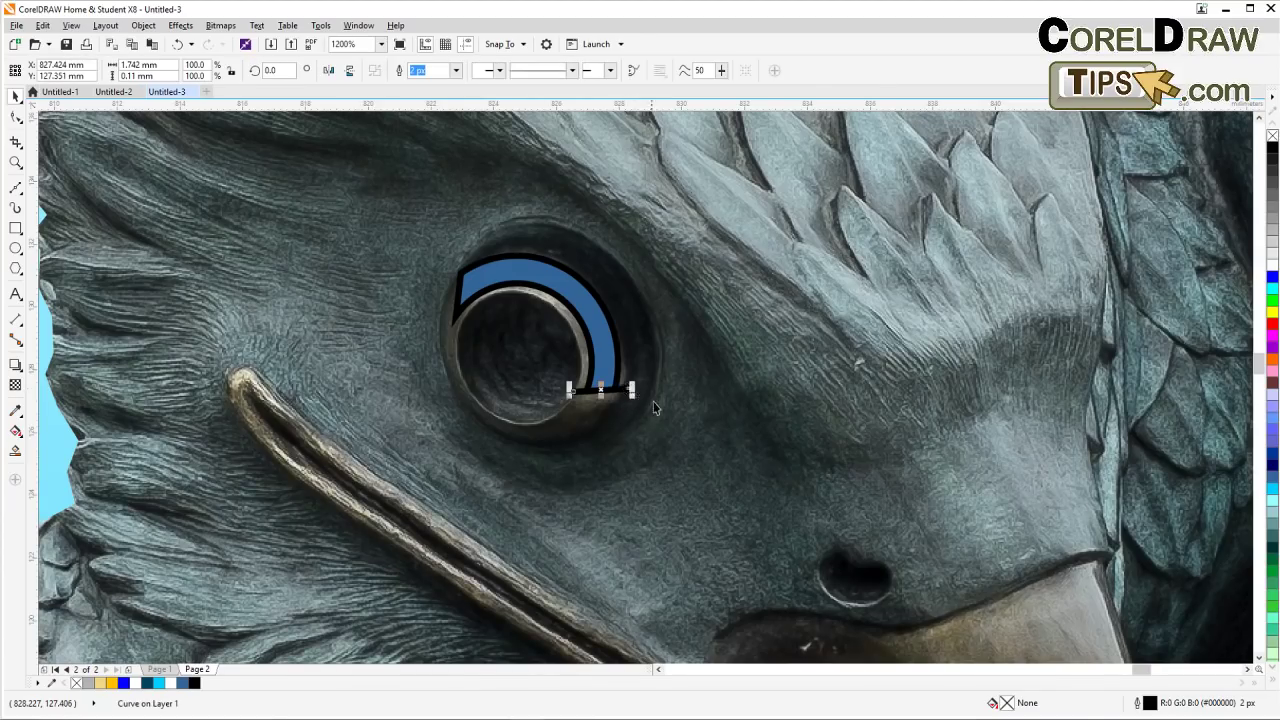
{"action": "key", "text": "Delete"}
Fill the arc band around the eye with white and remove its outline
{"action": "left_click", "coordinate": [604, 363]}
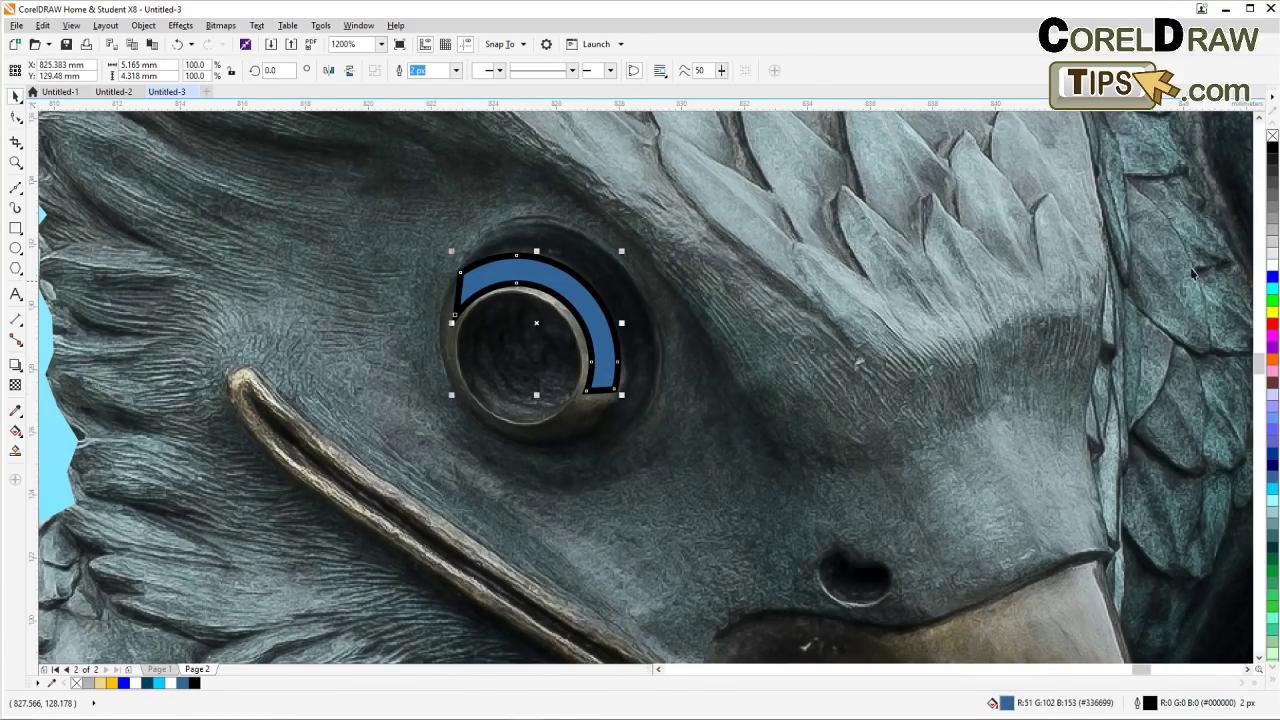
{"action": "left_click", "coordinate": [1272, 268]}
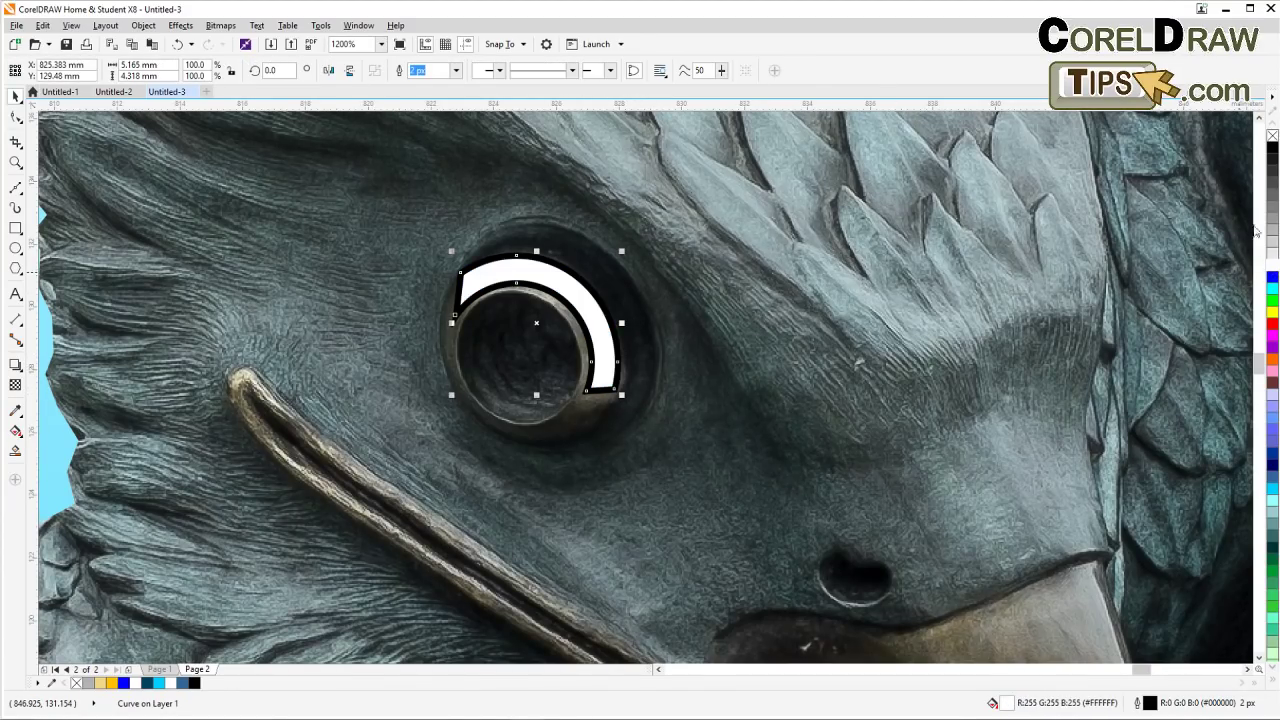
{"action": "right_click", "coordinate": [1270, 134]}
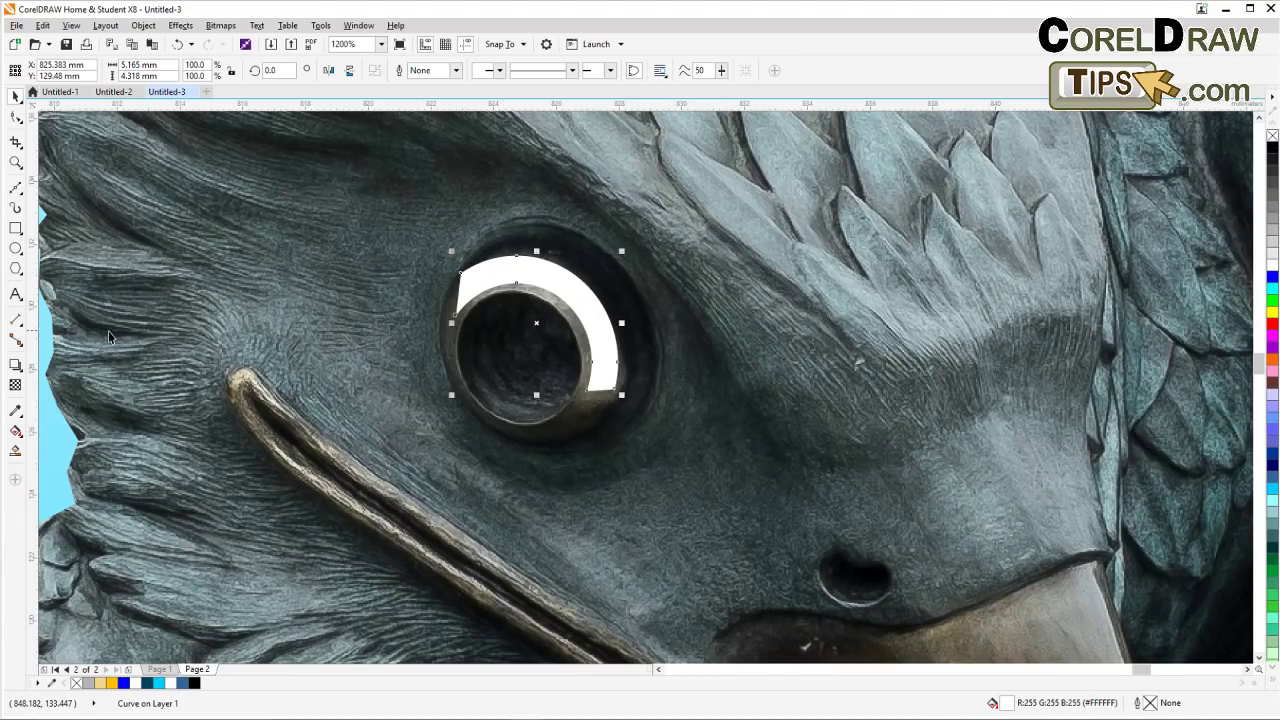
Fade the white eye arc with a linear transparency running from its upper-right edge toward the pupil
{"action": "left_click", "coordinate": [16, 388]}
{"action": "mouse_move", "coordinate": [540, 313]}
{"action": "left_mouse_down"}
{"action": "mouse_move", "coordinate": [563, 297]}
{"action": "mouse_move", "coordinate": [563, 278]}
{"action": "mouse_move", "coordinate": [550, 290]}
{"action": "mouse_move", "coordinate": [569, 264]}
{"action": "mouse_move", "coordinate": [598, 289]}
{"action": "mouse_move", "coordinate": [549, 291]}
{"action": "mouse_move", "coordinate": [536, 307]}
{"action": "left_mouse_up"}
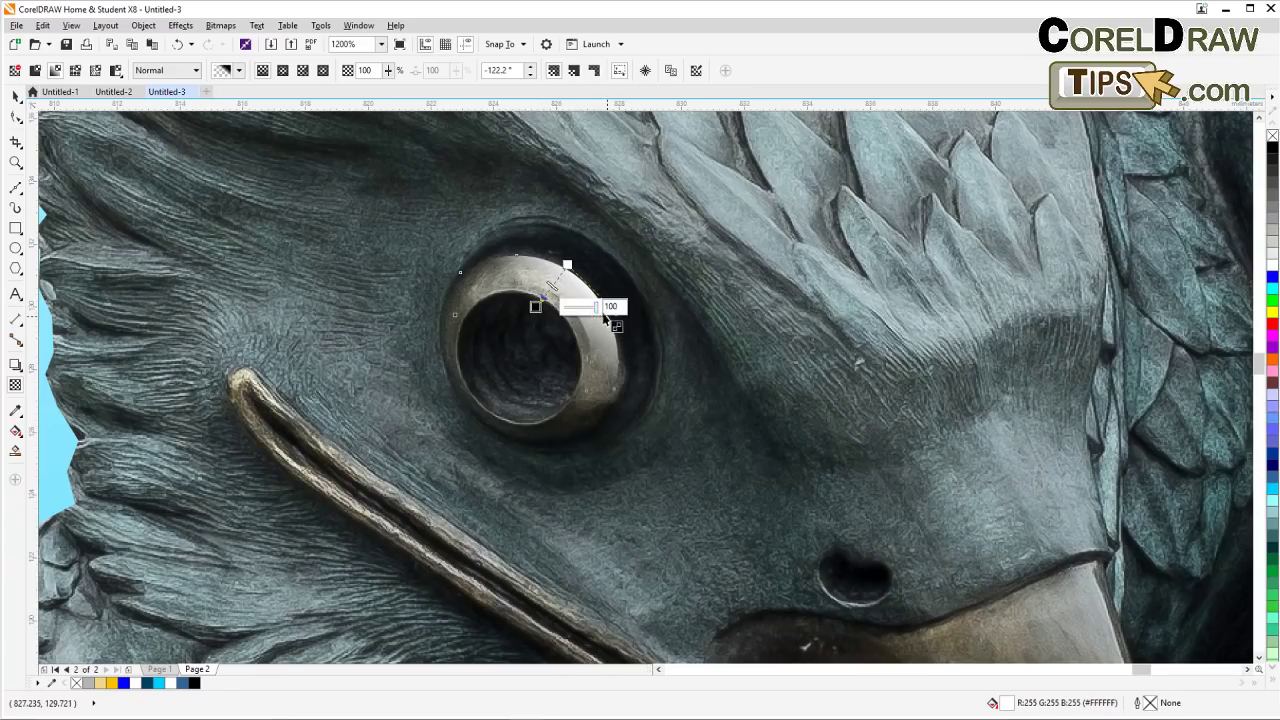
{"action": "key", "text": "space"}
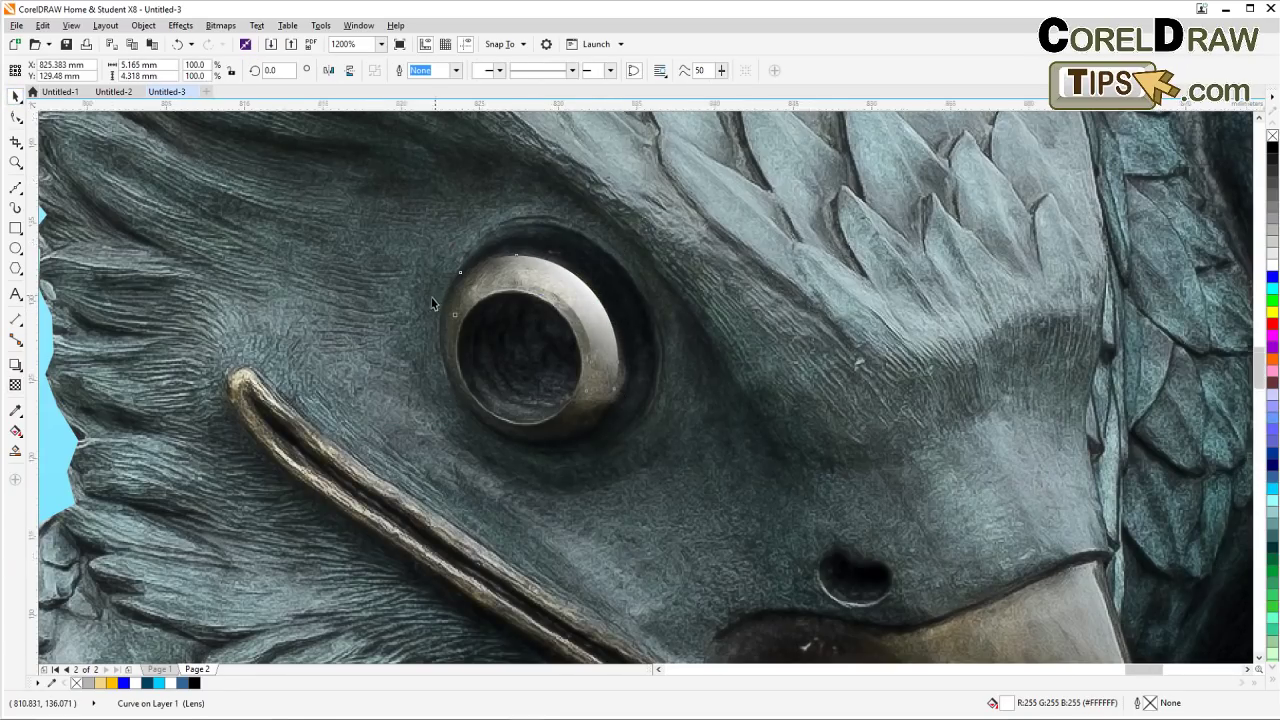
{"action": "scroll", "coordinate": [429, 299], "scroll_direction": "down", "scroll_amount": 5}
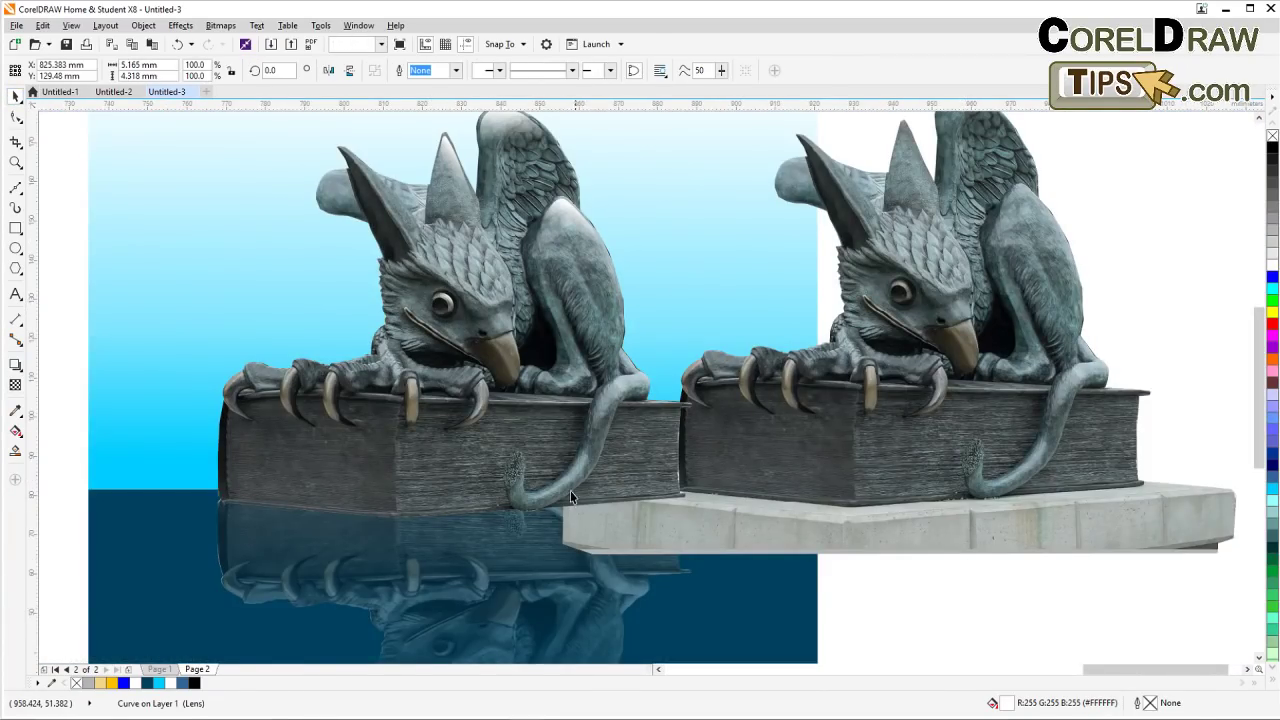
{"action": "key", "text": "Escape"}
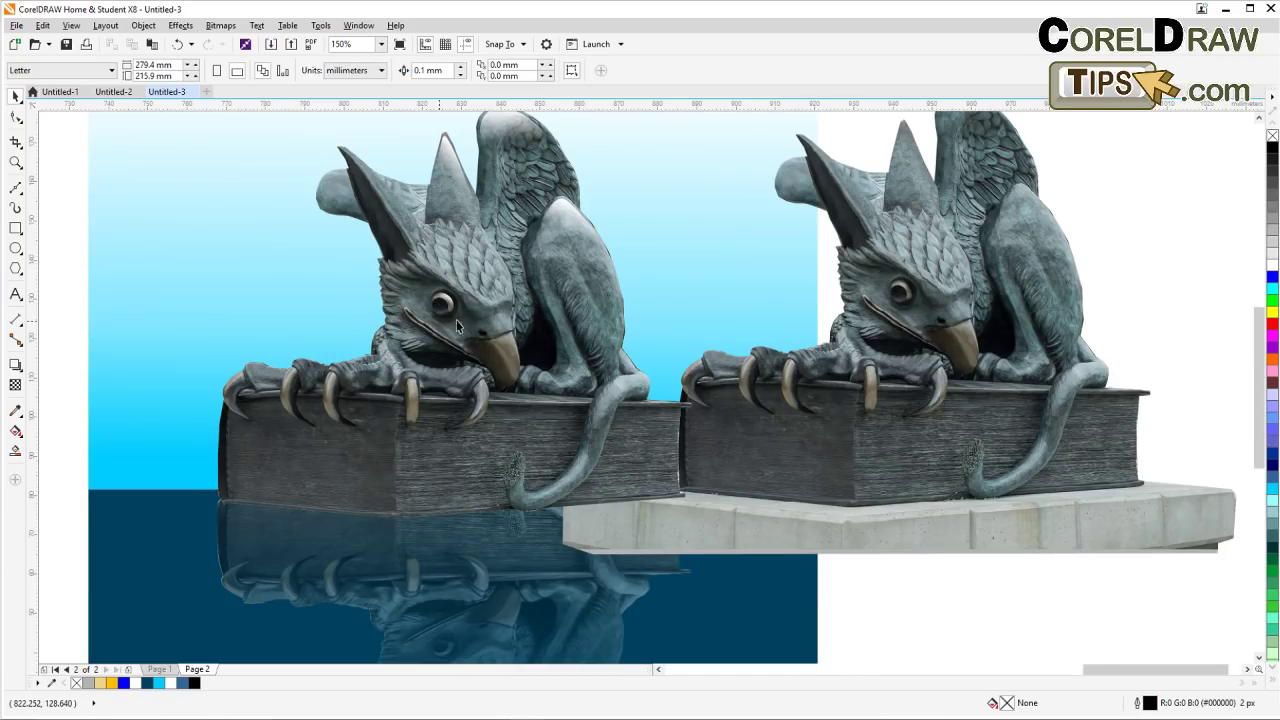
{"action": "scroll", "coordinate": [478, 288], "scroll_direction": "up", "scroll_amount": 2}
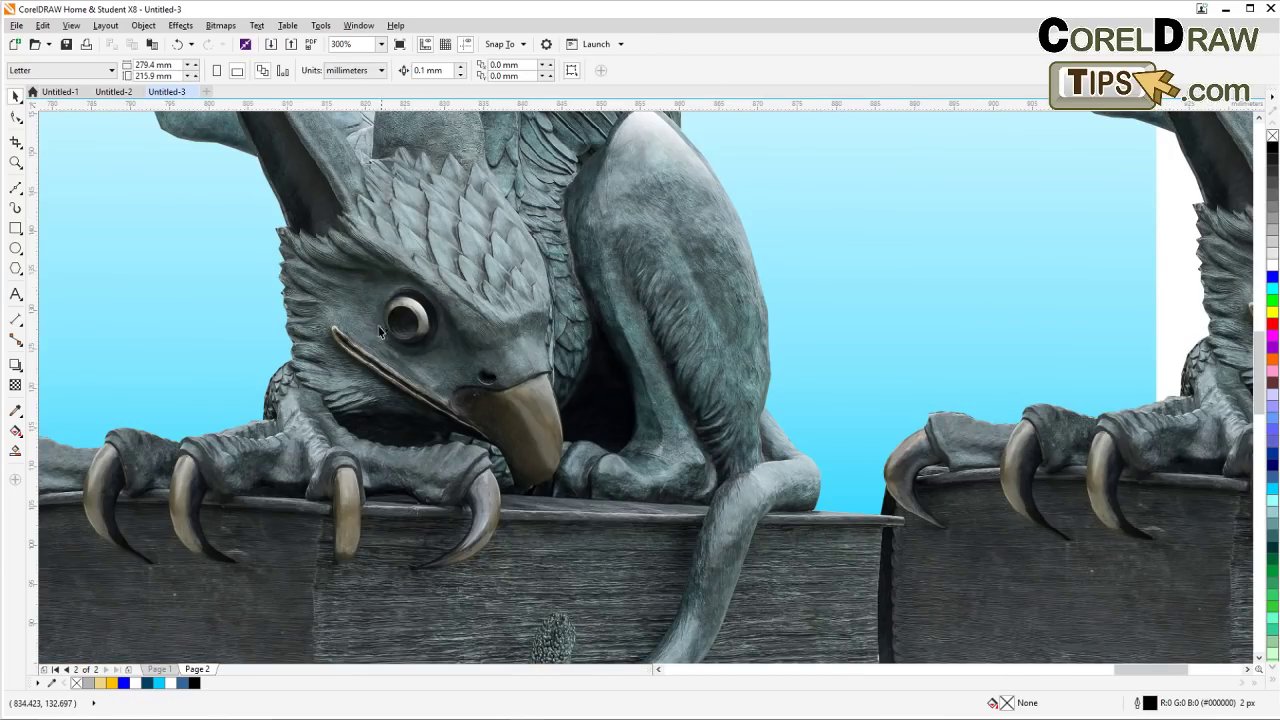
{"action": "scroll", "coordinate": [405, 320], "scroll_direction": "down", "scroll_amount": 2}
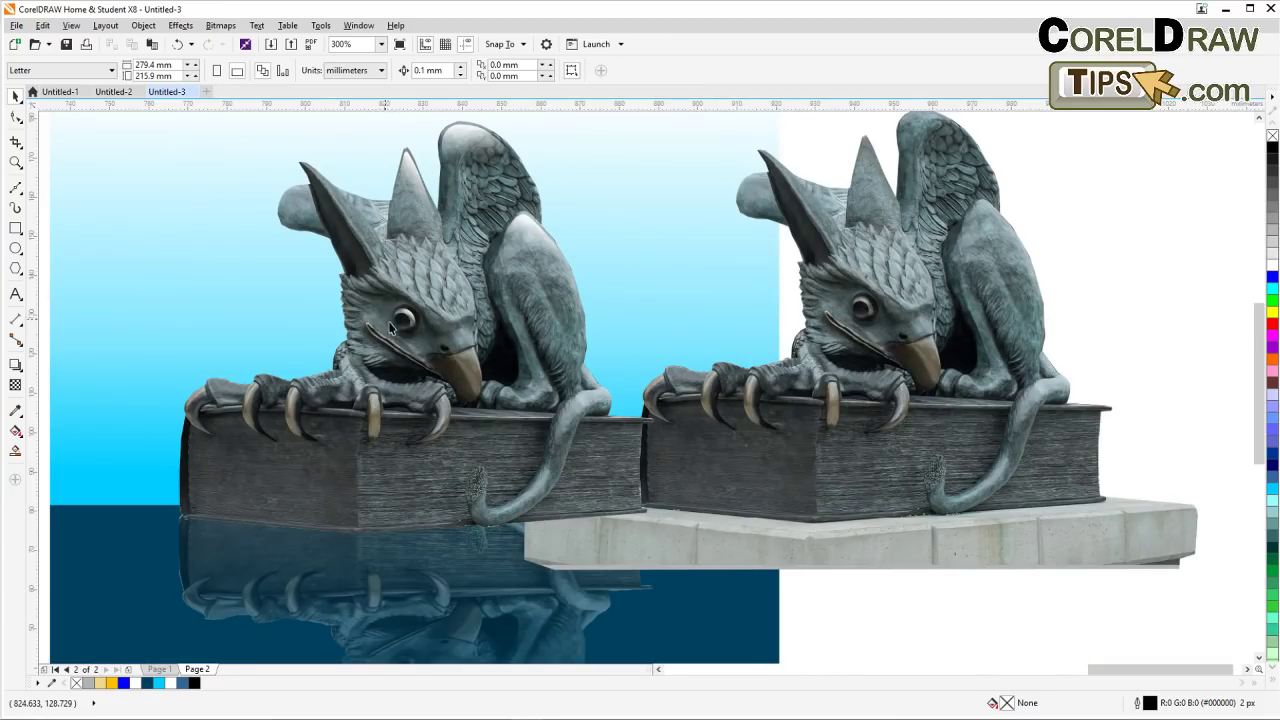
Draw an ellipse about 3.6 by 3.7 mm over the pupil, filled with black and without an outline
{"action": "scroll", "coordinate": [400, 320], "scroll_direction": "up", "scroll_amount": 4}
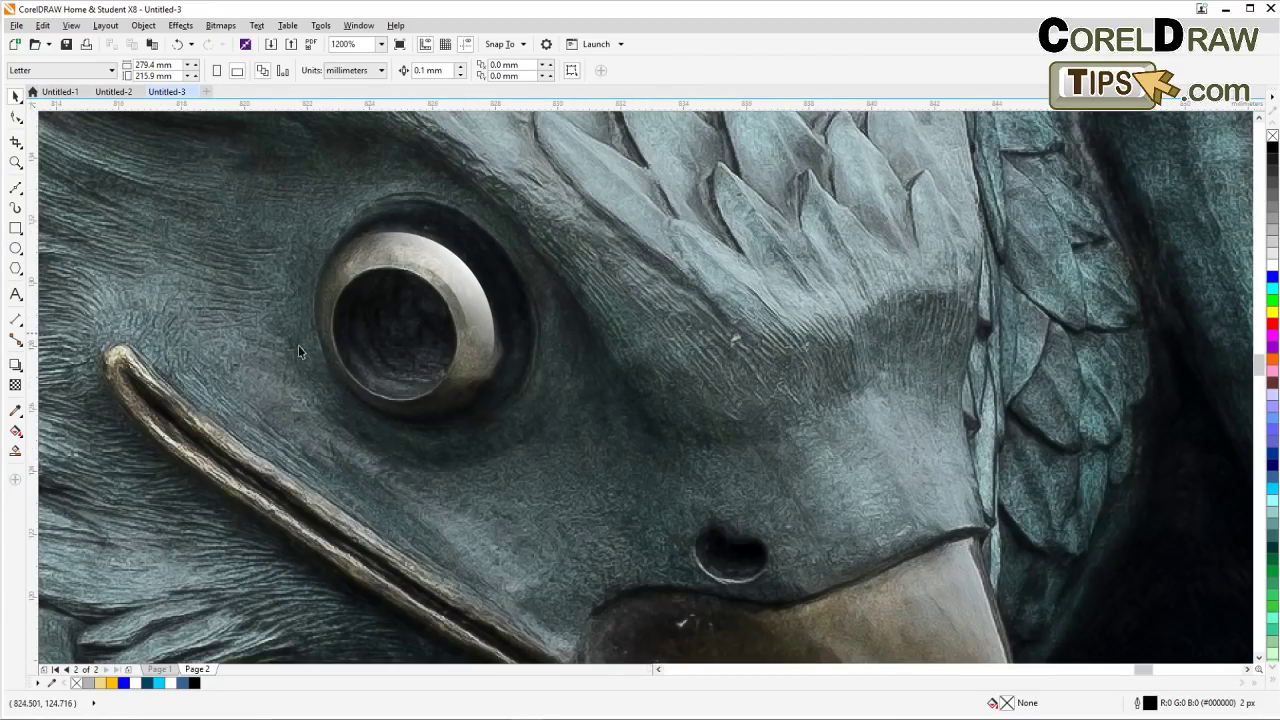
{"action": "left_click", "coordinate": [16, 248]}
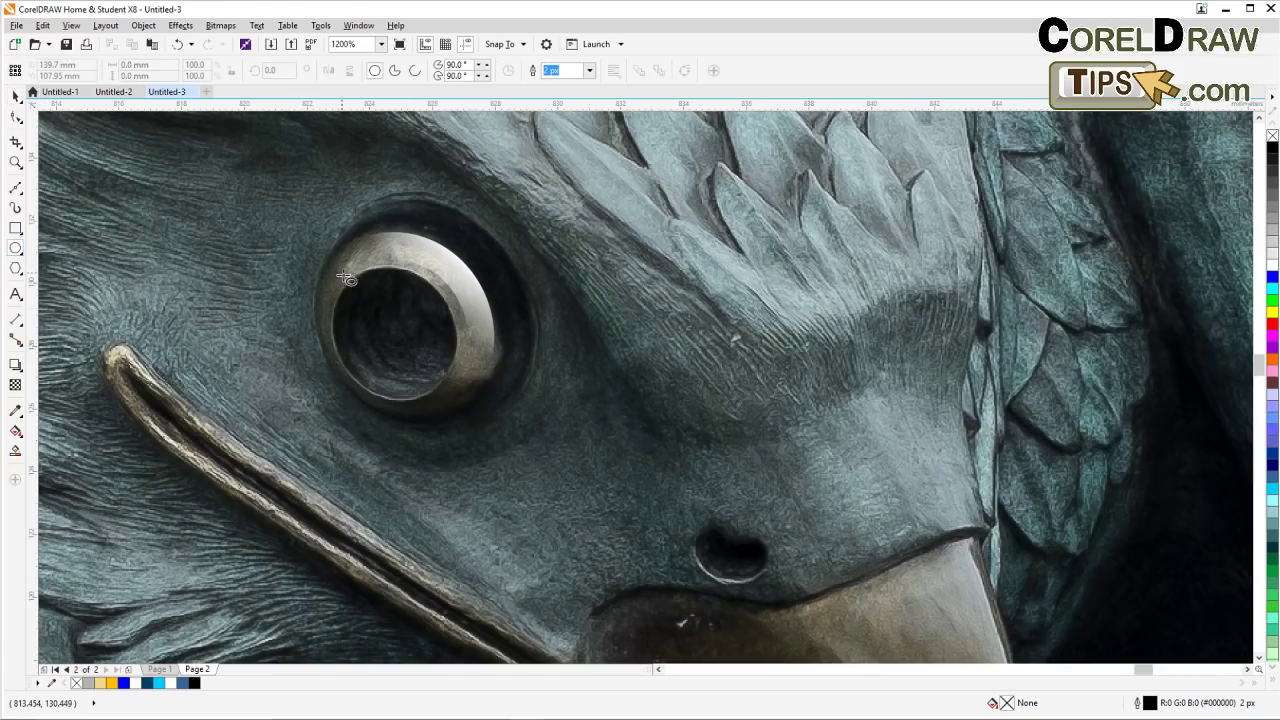
{"action": "left_click_drag", "start_coordinate": [341, 273], "coordinate": [398, 393]}
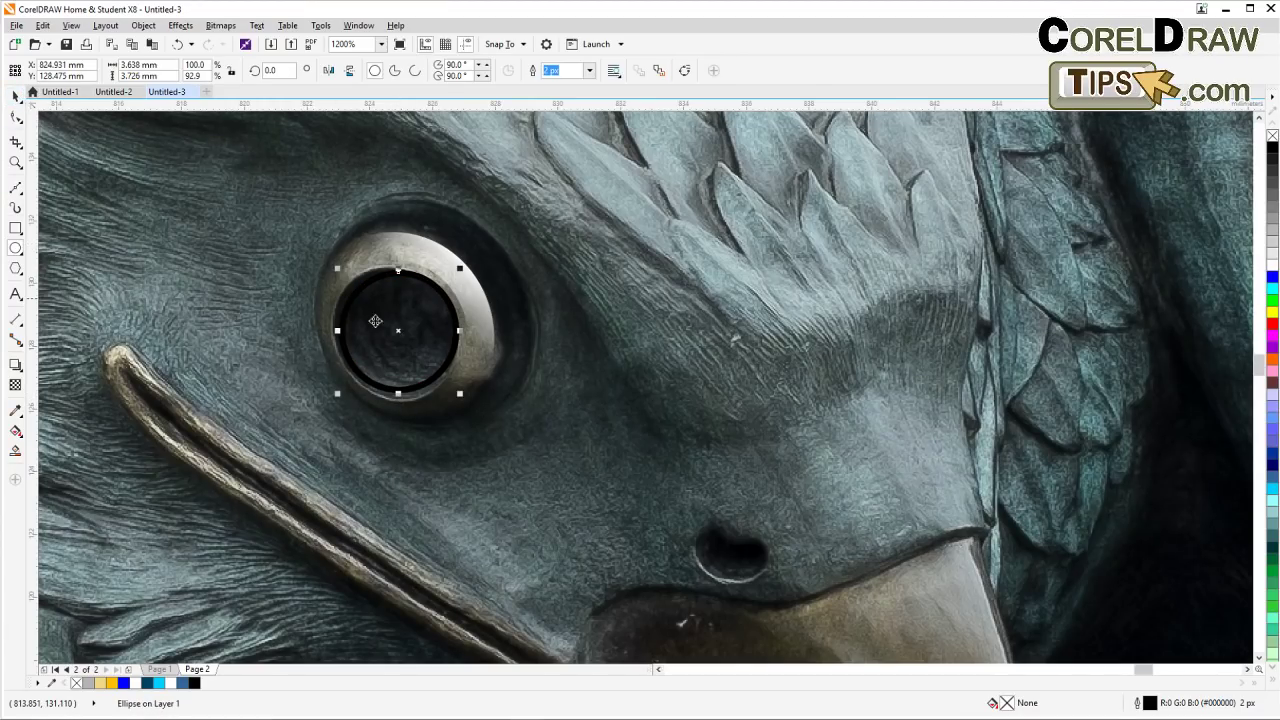
{"action": "left_click_drag", "start_coordinate": [410, 348], "coordinate": [404, 348]}
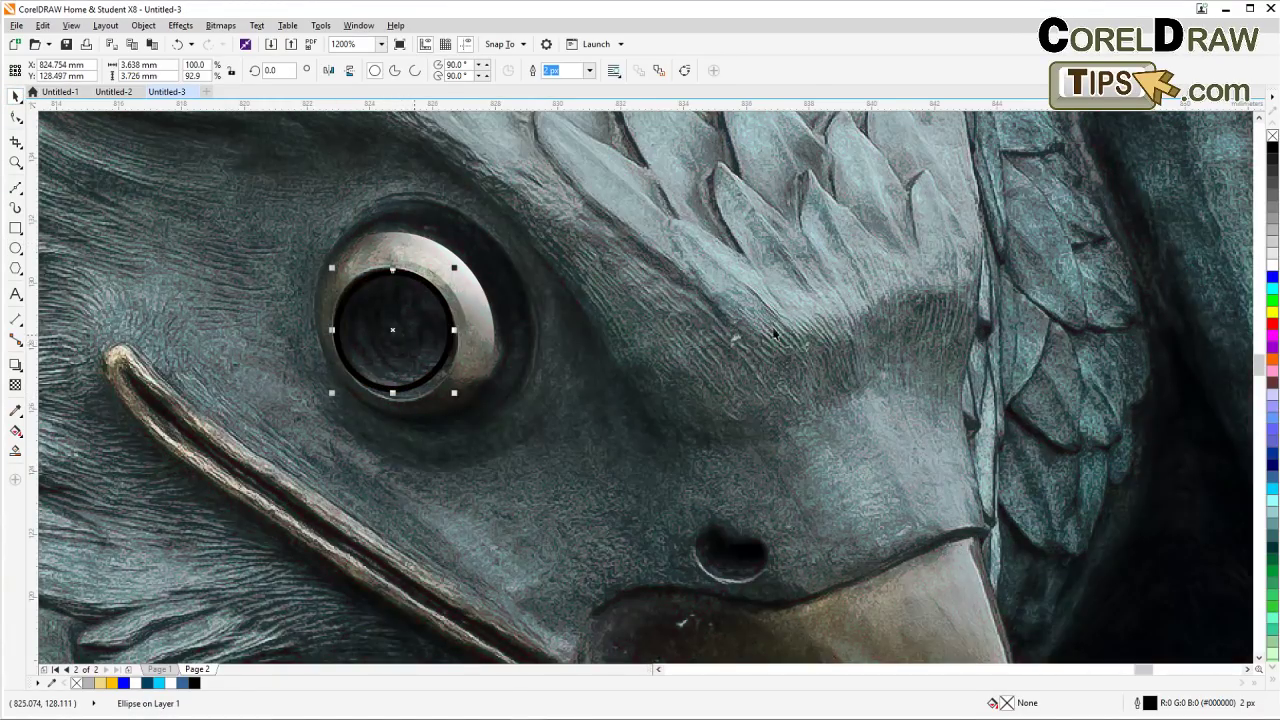
{"action": "left_click", "coordinate": [1272, 150]}
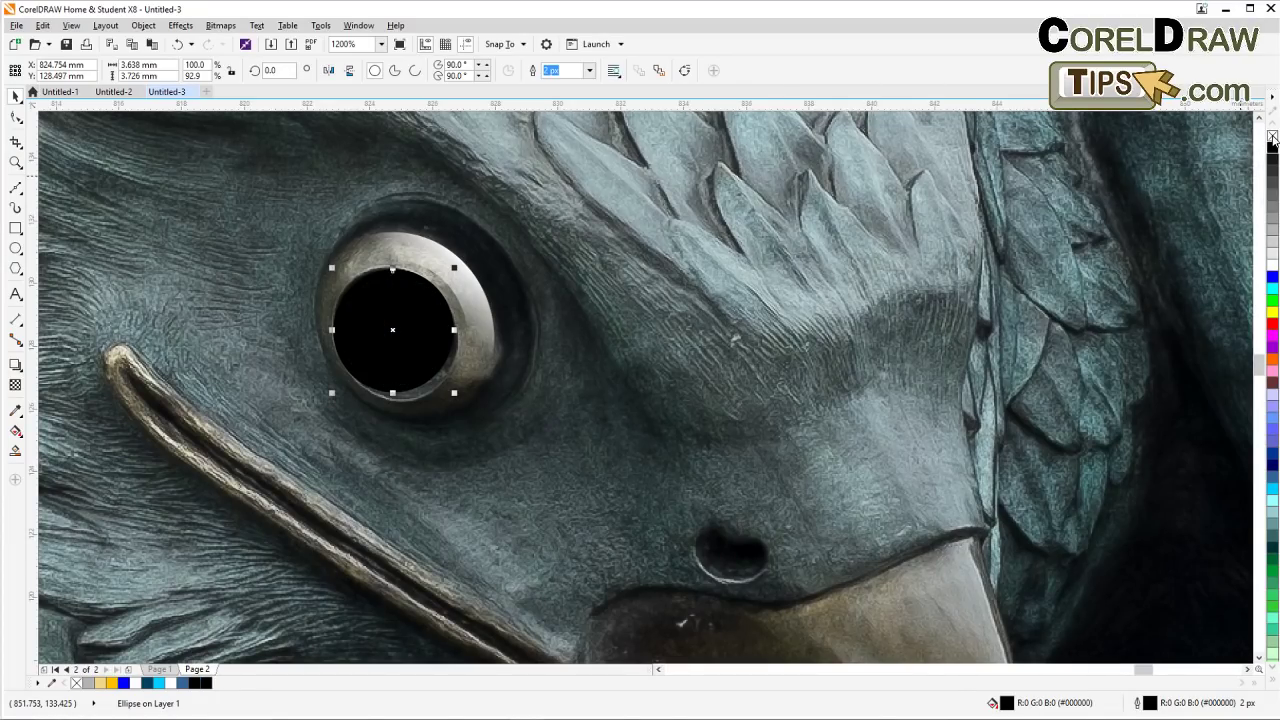
{"action": "right_click", "coordinate": [1272, 138]}
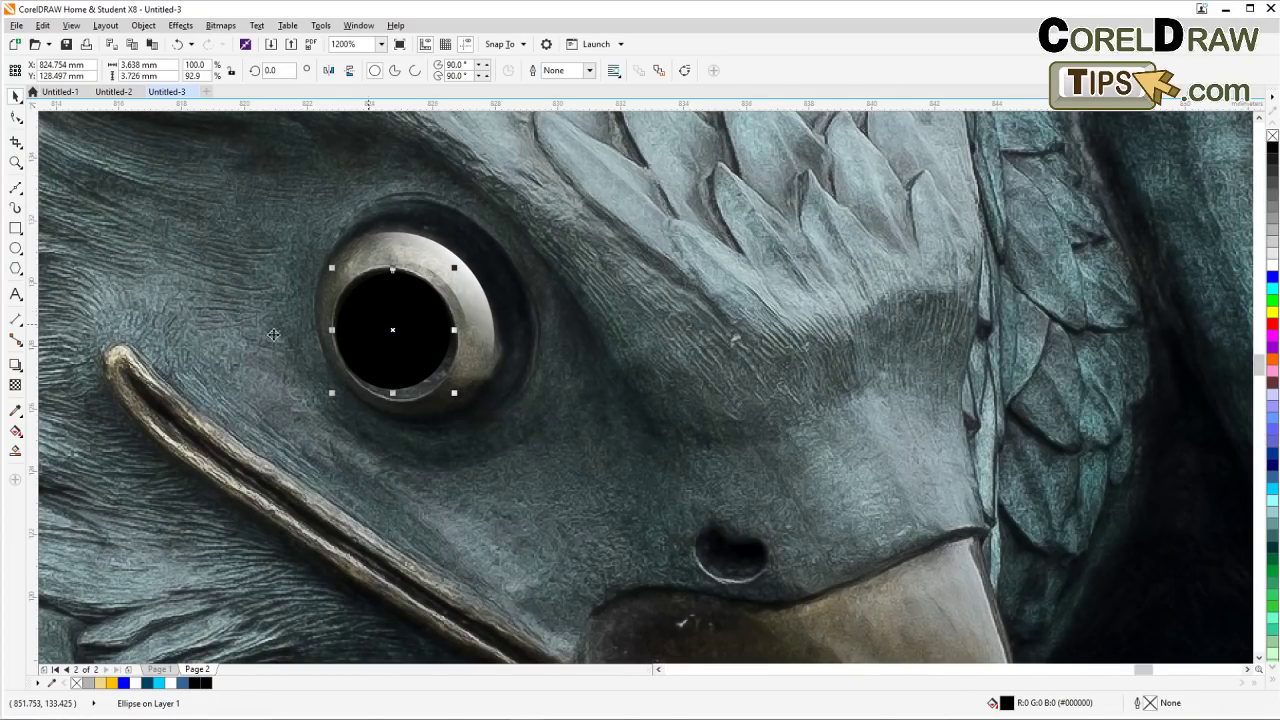
Fade the black pupil ellipse with a short linear transparency, opaque at the top and clear toward the lower left
{"action": "left_click", "coordinate": [15, 385]}
{"action": "left_click_drag", "start_coordinate": [414, 256], "coordinate": [386, 326]}
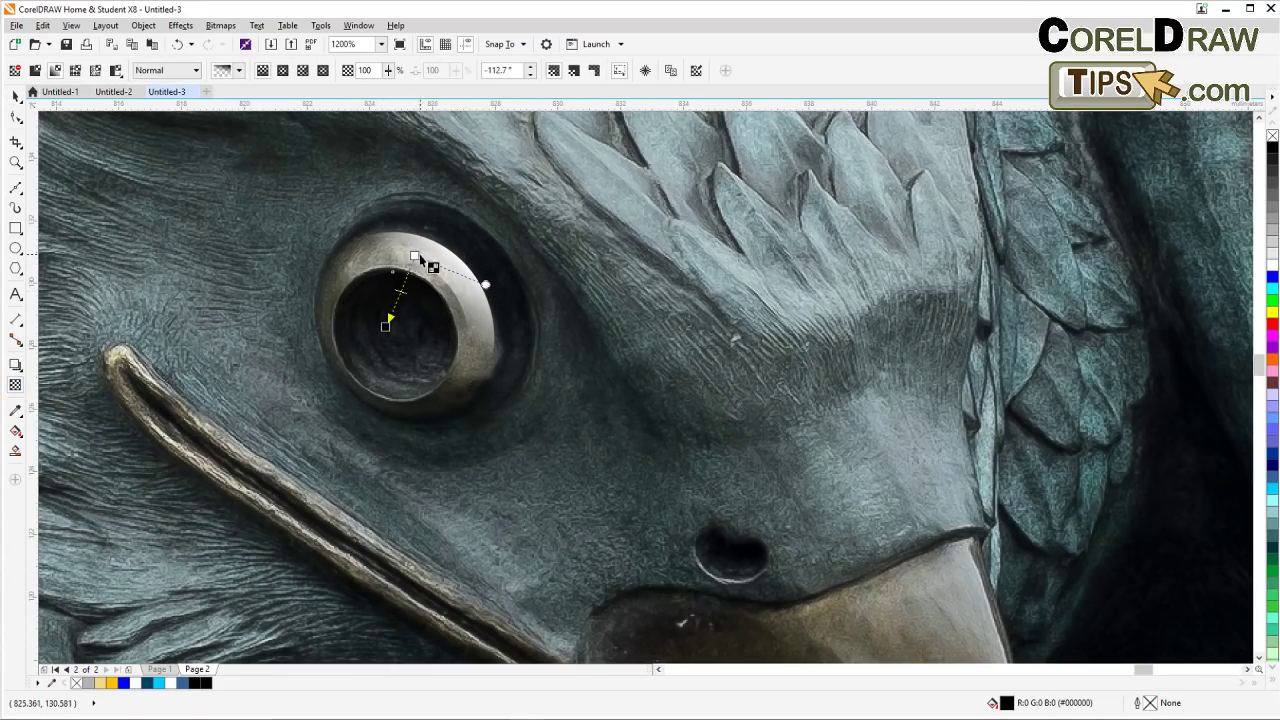
{"action": "left_click_drag", "start_coordinate": [414, 256], "coordinate": [399, 298]}
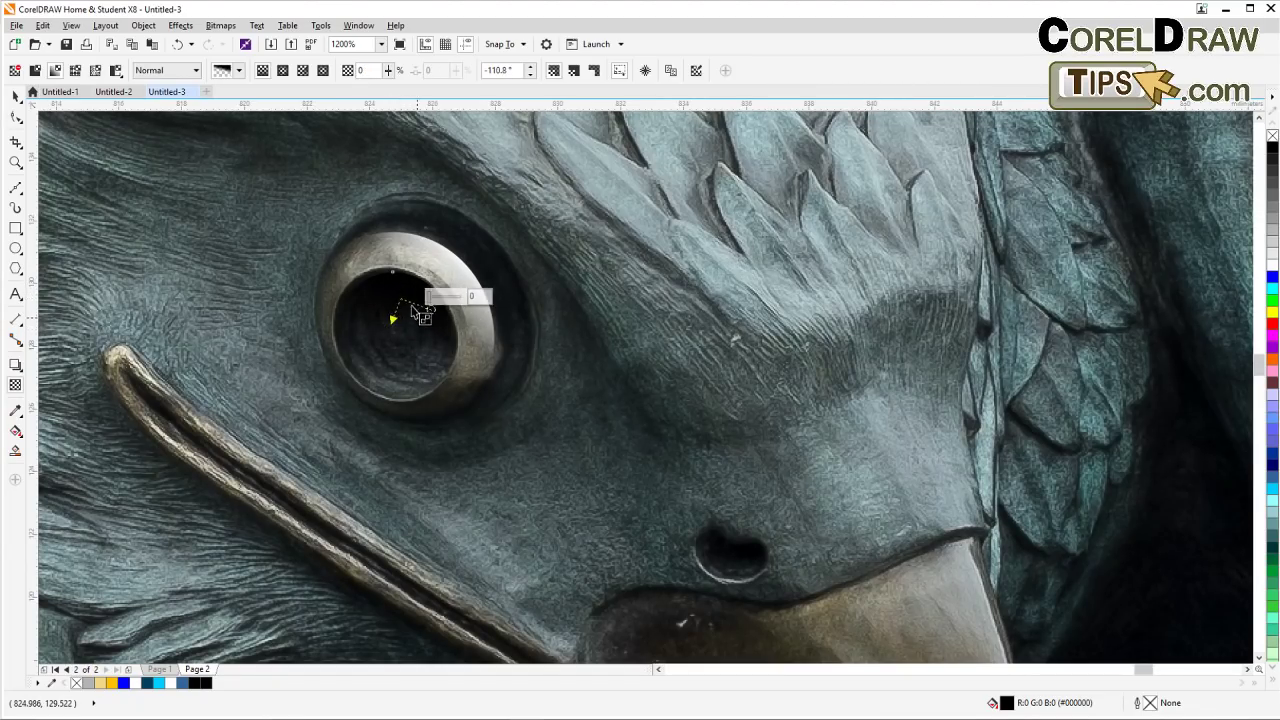
{"action": "left_click", "coordinate": [15, 95]}
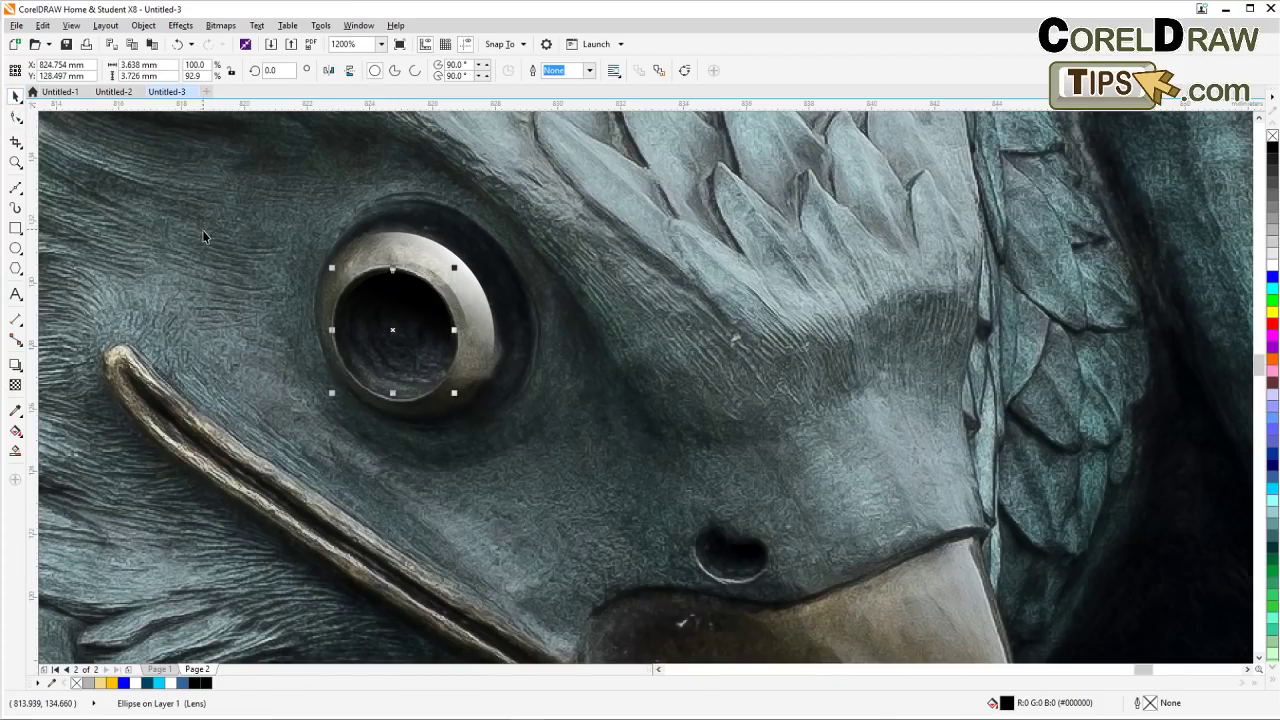
{"action": "scroll", "coordinate": [203, 232], "scroll_direction": "down", "scroll_amount": 2}
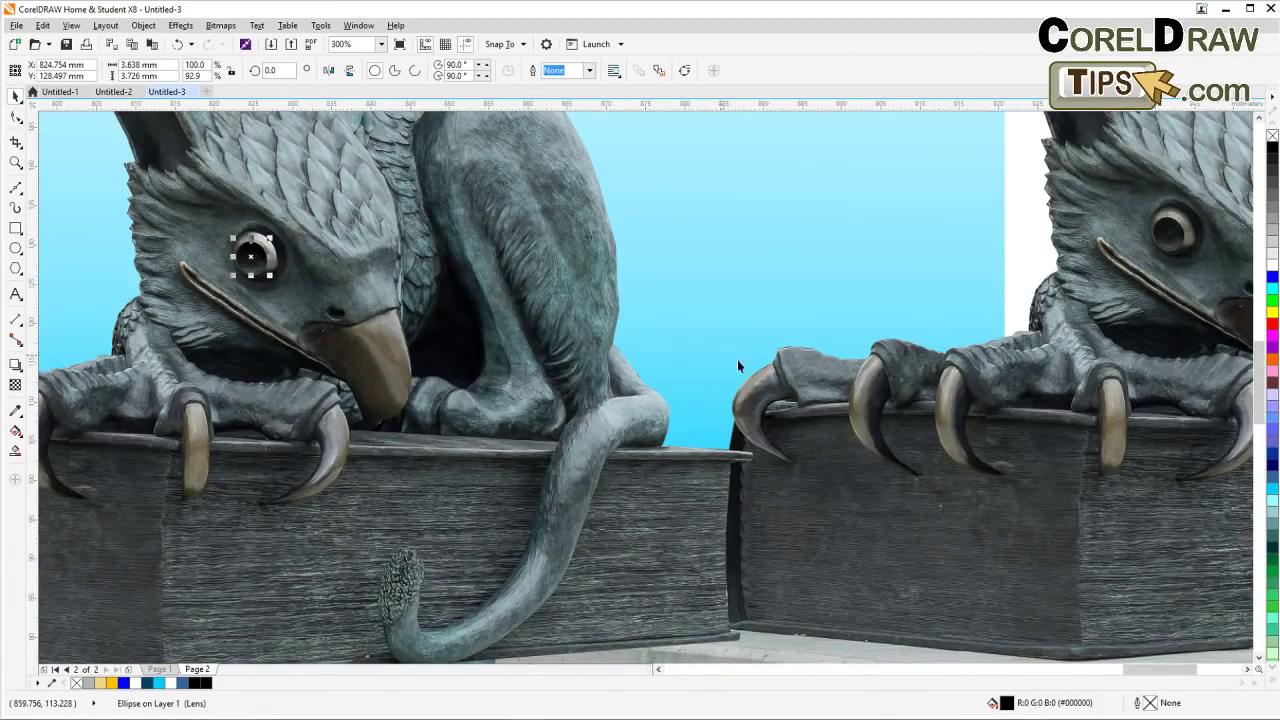
{"action": "left_click", "coordinate": [1036, 265]}
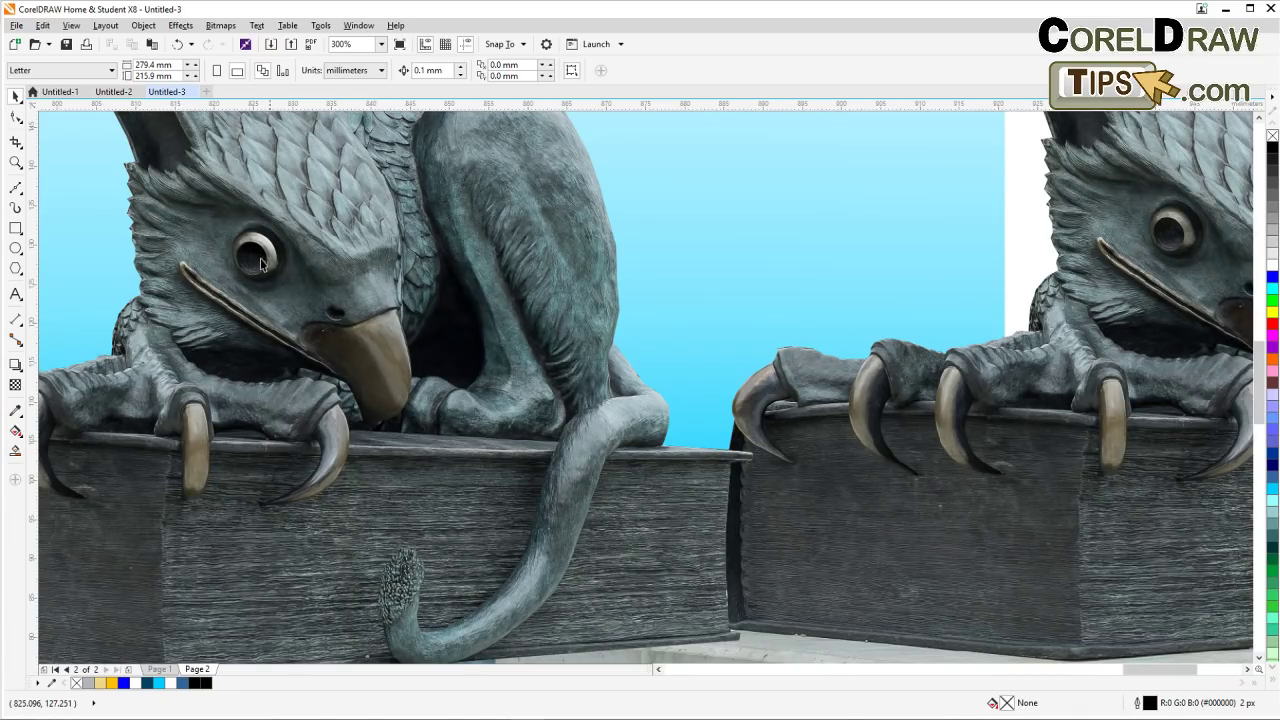
{"action": "scroll", "coordinate": [415, 545], "scroll_direction": "down", "scroll_amount": 2}
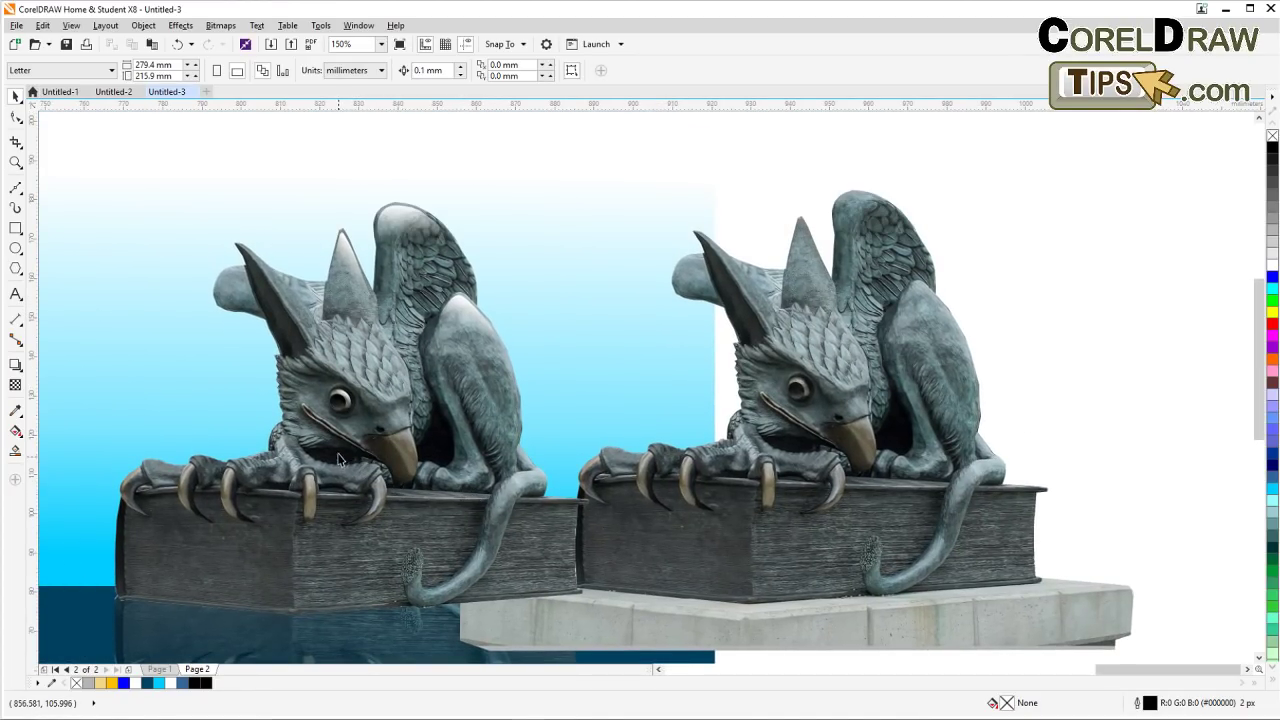
Trace the rear edge of the gargoyle's head with a Bezier path from the crest feathers down to the beak
{"action": "scroll", "coordinate": [338, 460], "scroll_direction": "up", "scroll_amount": 2}
{"action": "scroll", "coordinate": [442, 359], "scroll_direction": "up", "scroll_amount": 2}
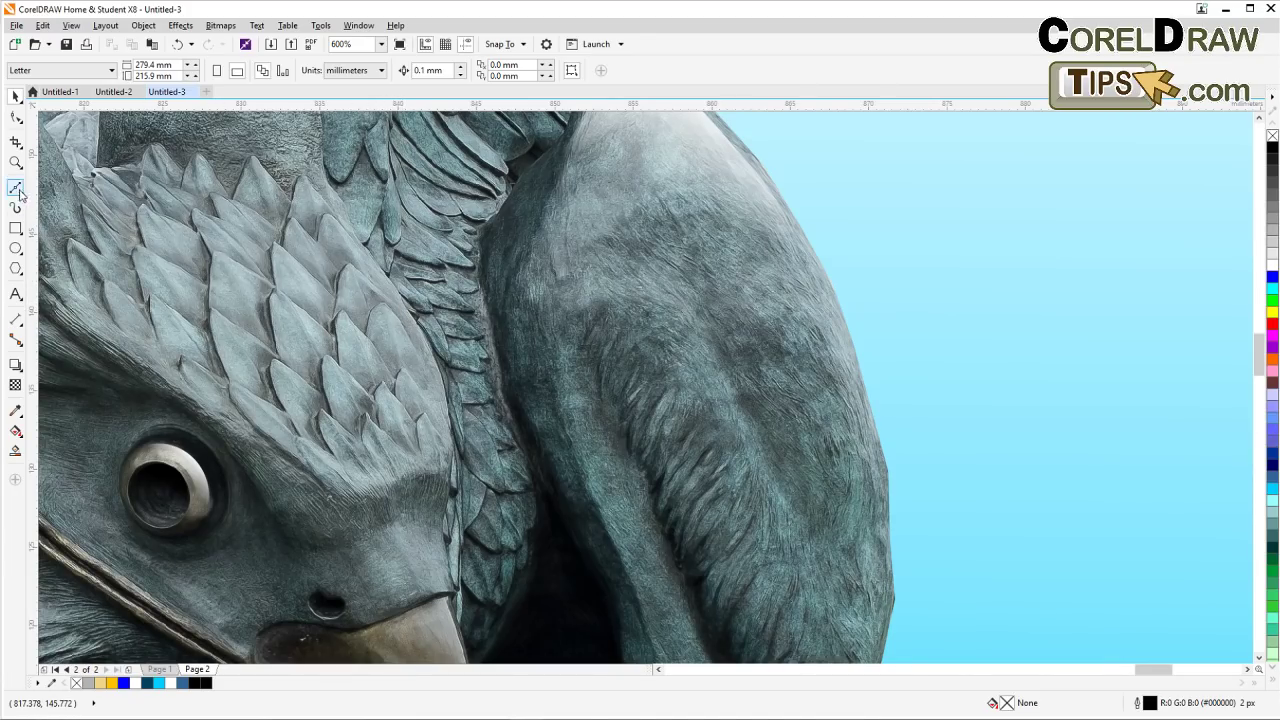
{"action": "key", "text": "space"}
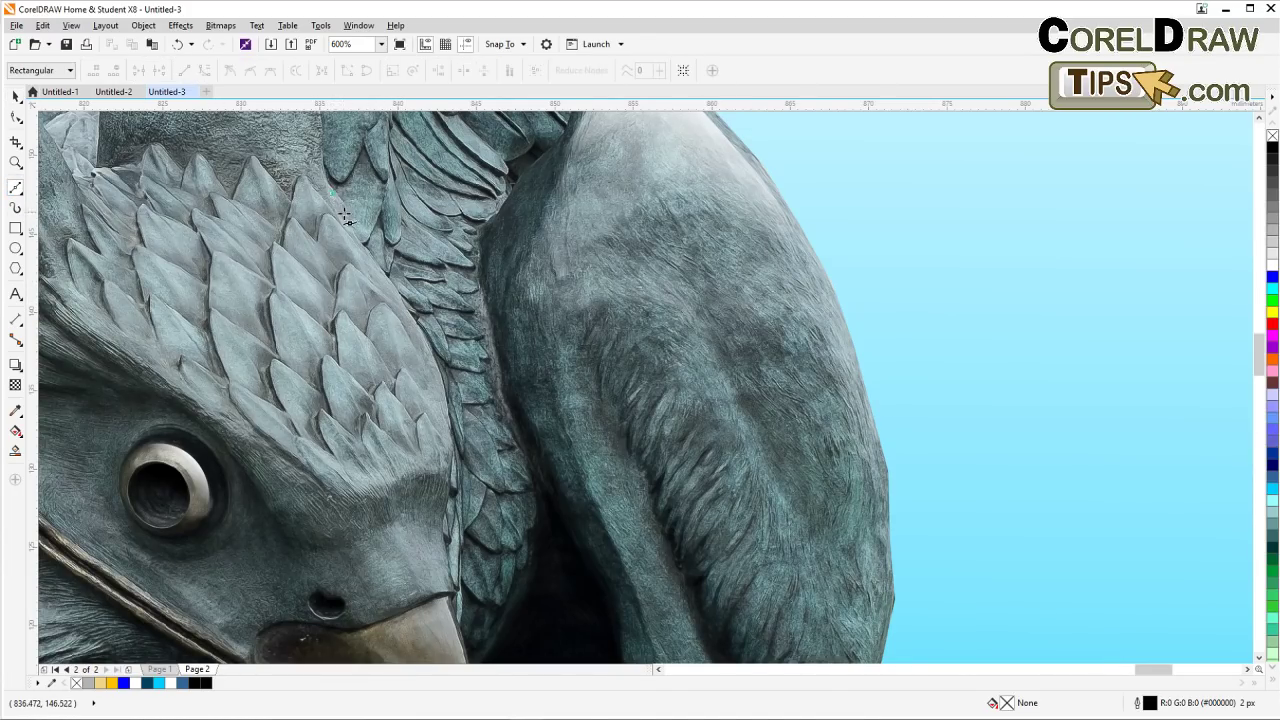
{"action": "left_click", "coordinate": [346, 214]}
{"action": "left_click", "coordinate": [353, 237]}
{"action": "left_click", "coordinate": [376, 261]}
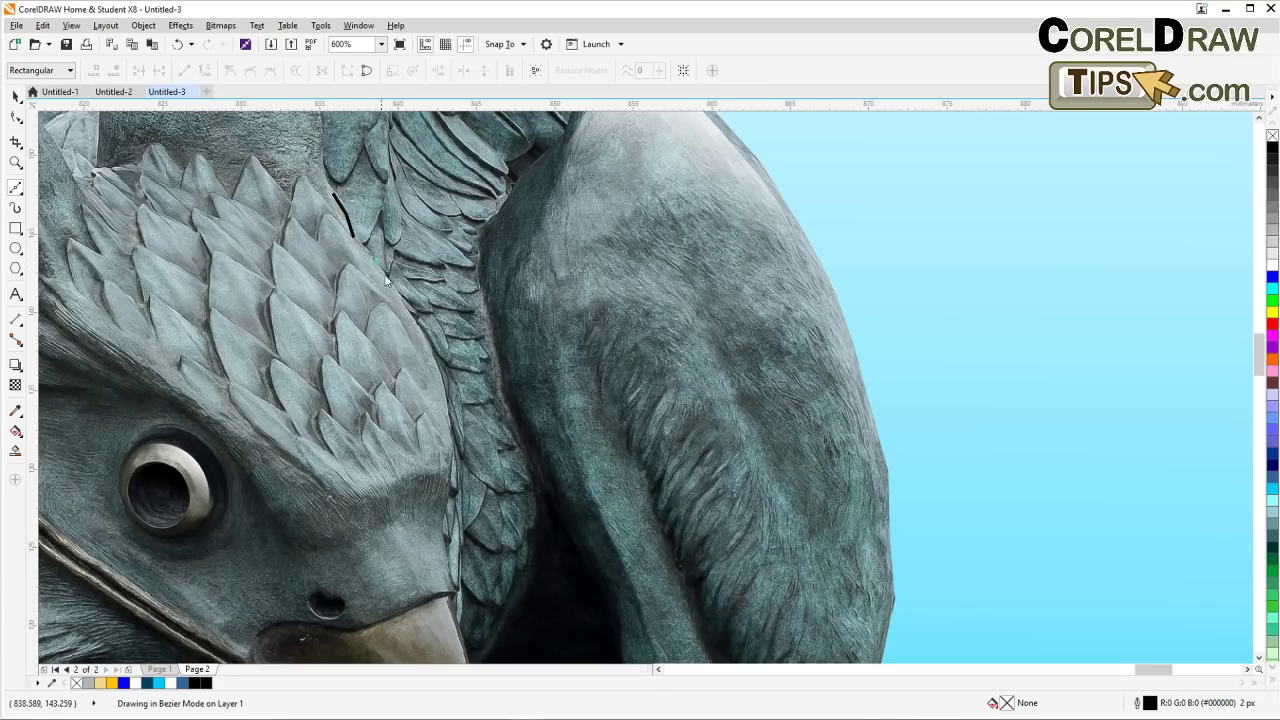
{"action": "left_click", "coordinate": [391, 284]}
{"action": "left_click", "coordinate": [408, 310]}
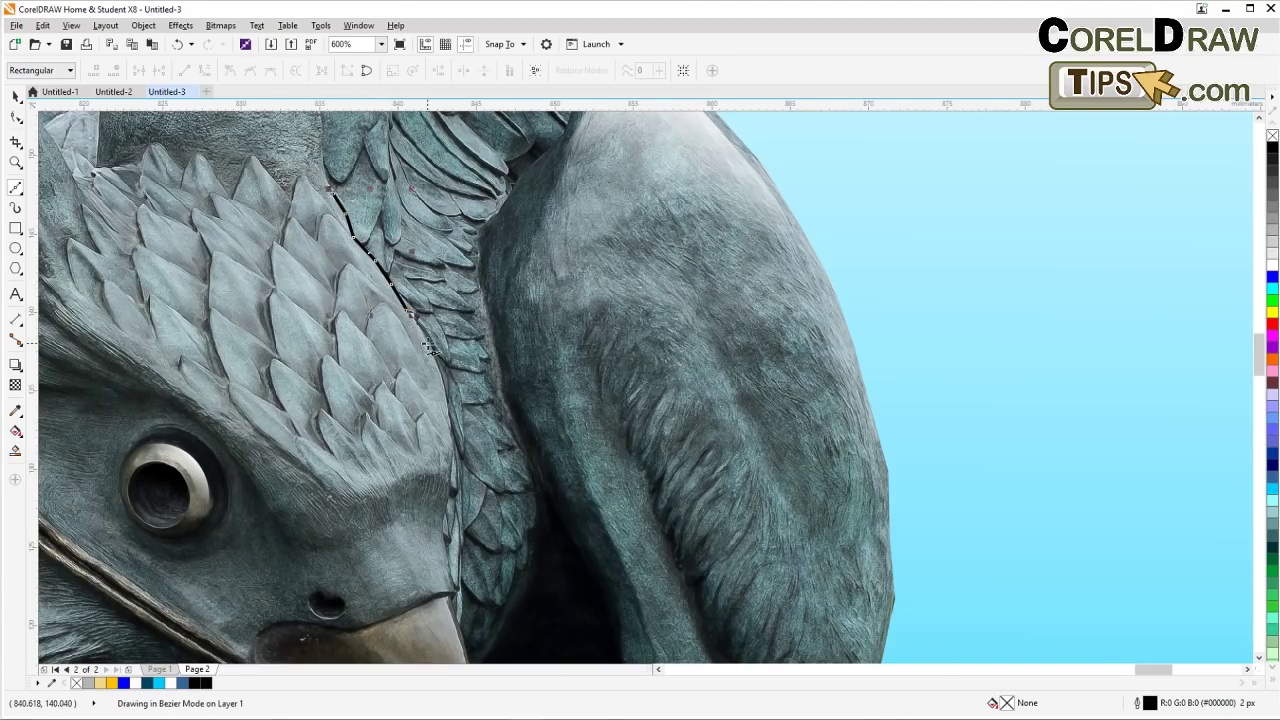
{"action": "left_click", "coordinate": [428, 344]}
{"action": "left_click", "coordinate": [449, 400]}
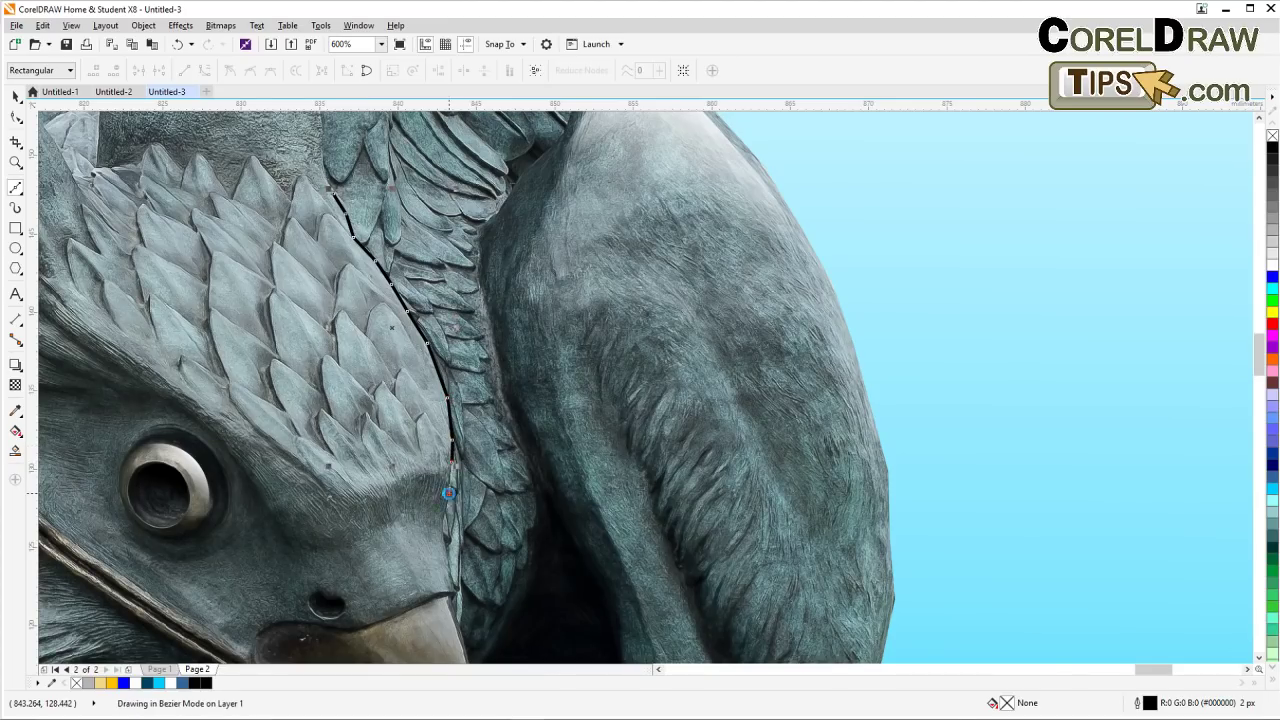
{"action": "left_click", "coordinate": [450, 493]}
{"action": "left_click", "coordinate": [443, 541]}
{"action": "left_click", "coordinate": [449, 592]}
{"action": "left_click", "coordinate": [453, 593]}
{"action": "left_click", "coordinate": [456, 601]}
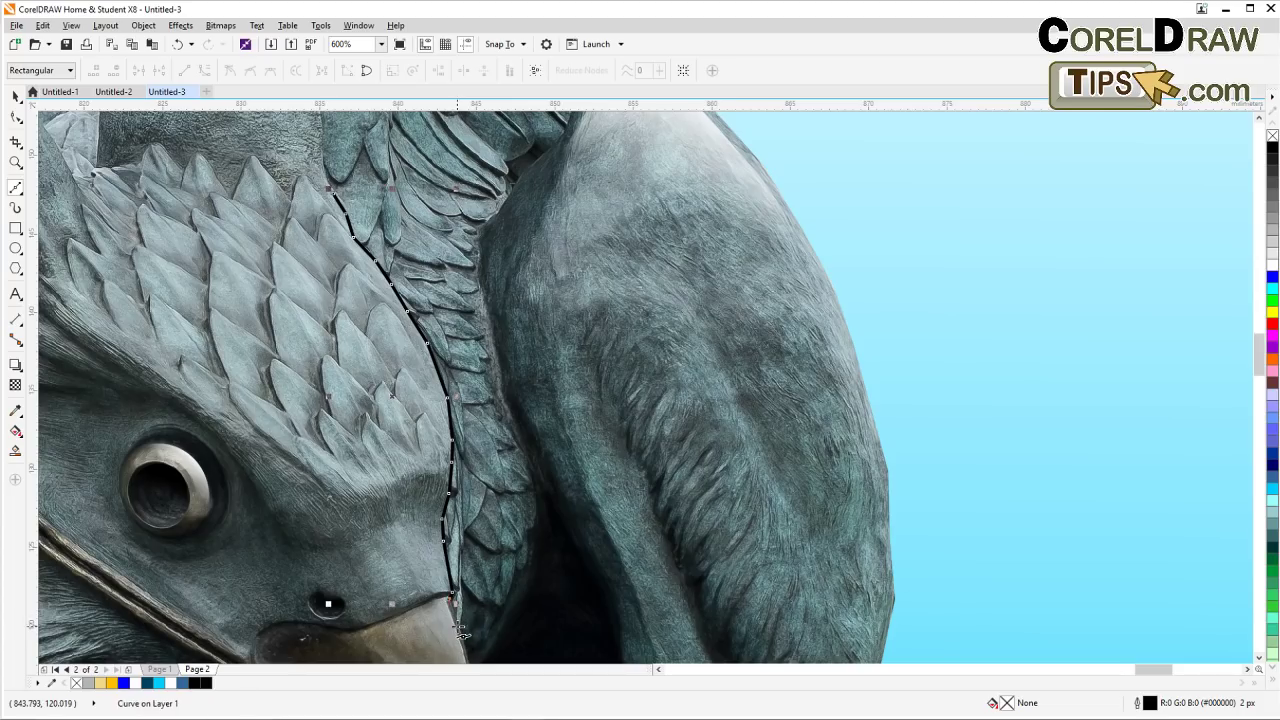
{"action": "left_click", "coordinate": [463, 630]}
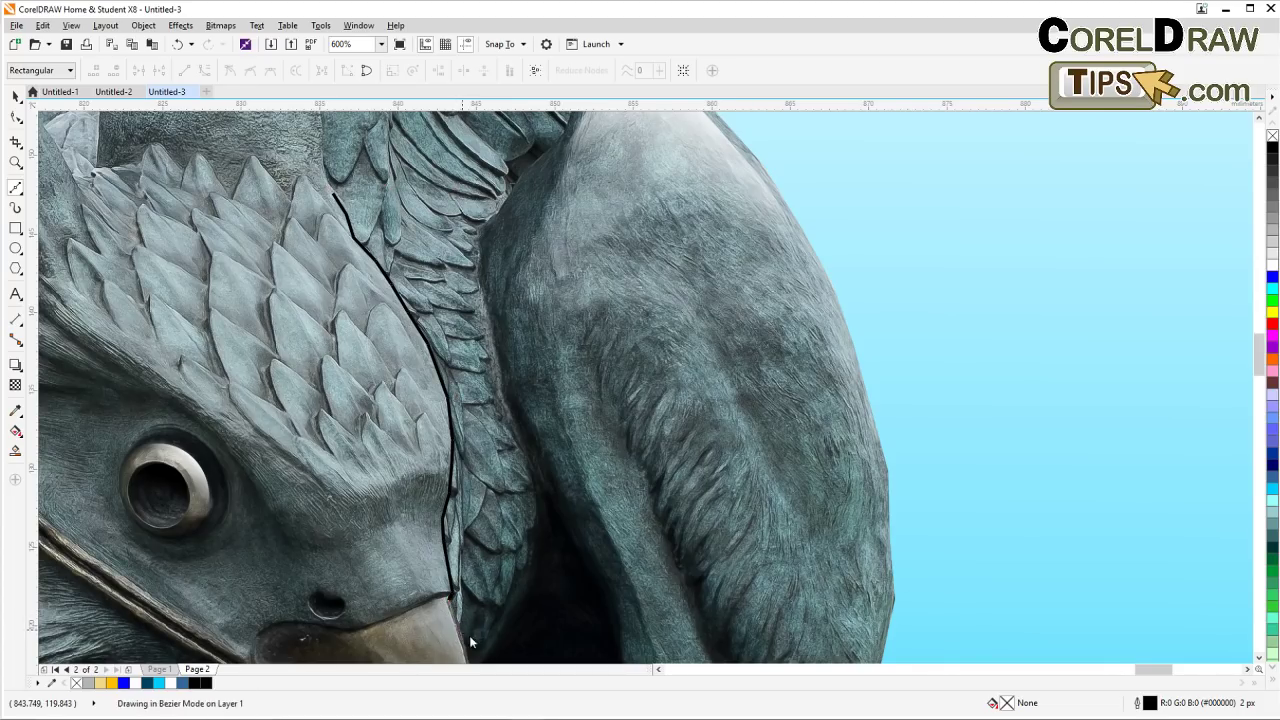
Continue the path up over the haunch and across the neck feathers, closing it as a shape about 16 by 32 mm
{"action": "left_click", "coordinate": [522, 603]}
{"action": "left_click_drag", "start_coordinate": [580, 442], "coordinate": [538, 243]}
{"action": "left_click", "coordinate": [491, 183]}
{"action": "left_click", "coordinate": [387, 150]}
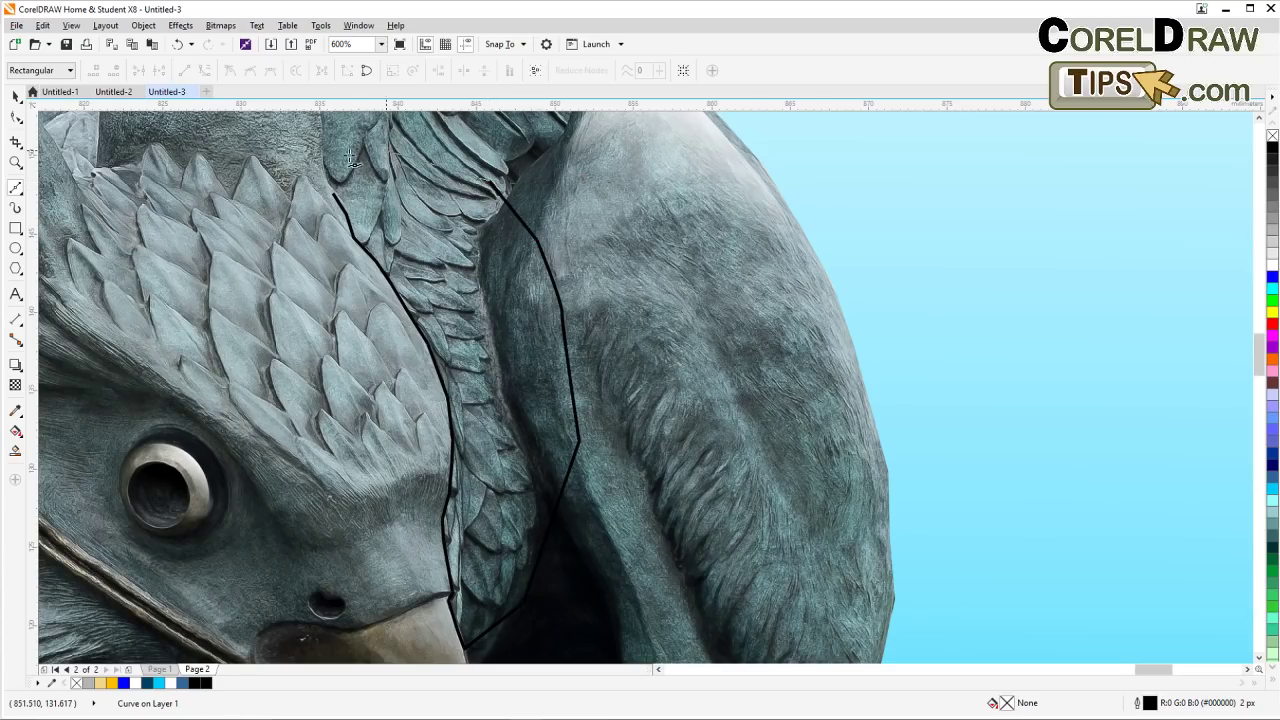
{"action": "left_click", "coordinate": [342, 153]}
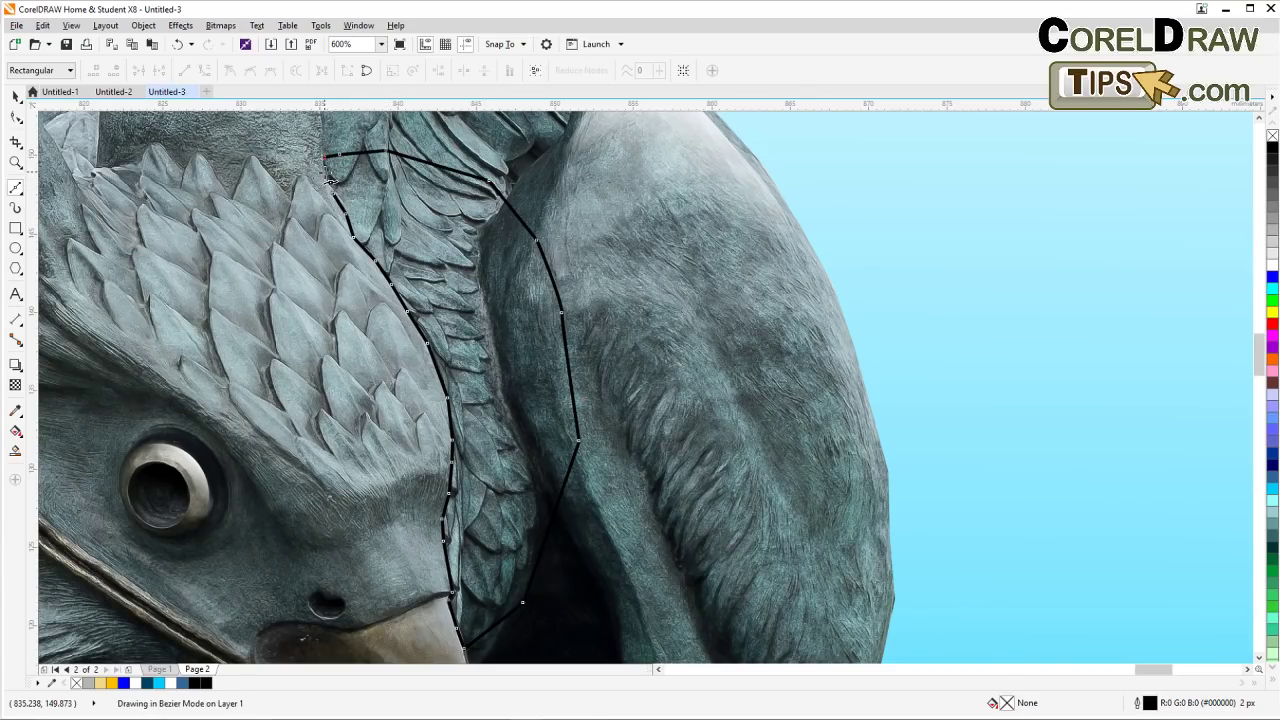
{"action": "left_click", "coordinate": [333, 191]}
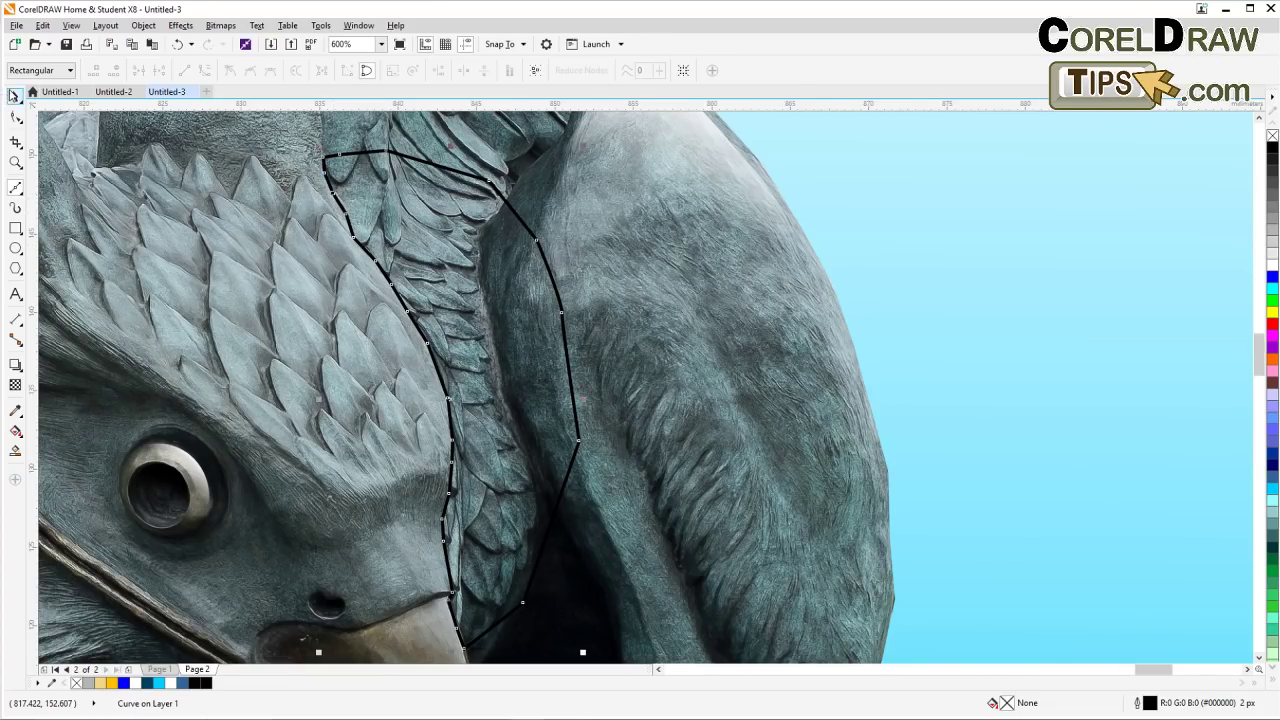
Fill the closed shape behind the head with black and remove its outline
{"action": "left_click", "coordinate": [16, 95]}
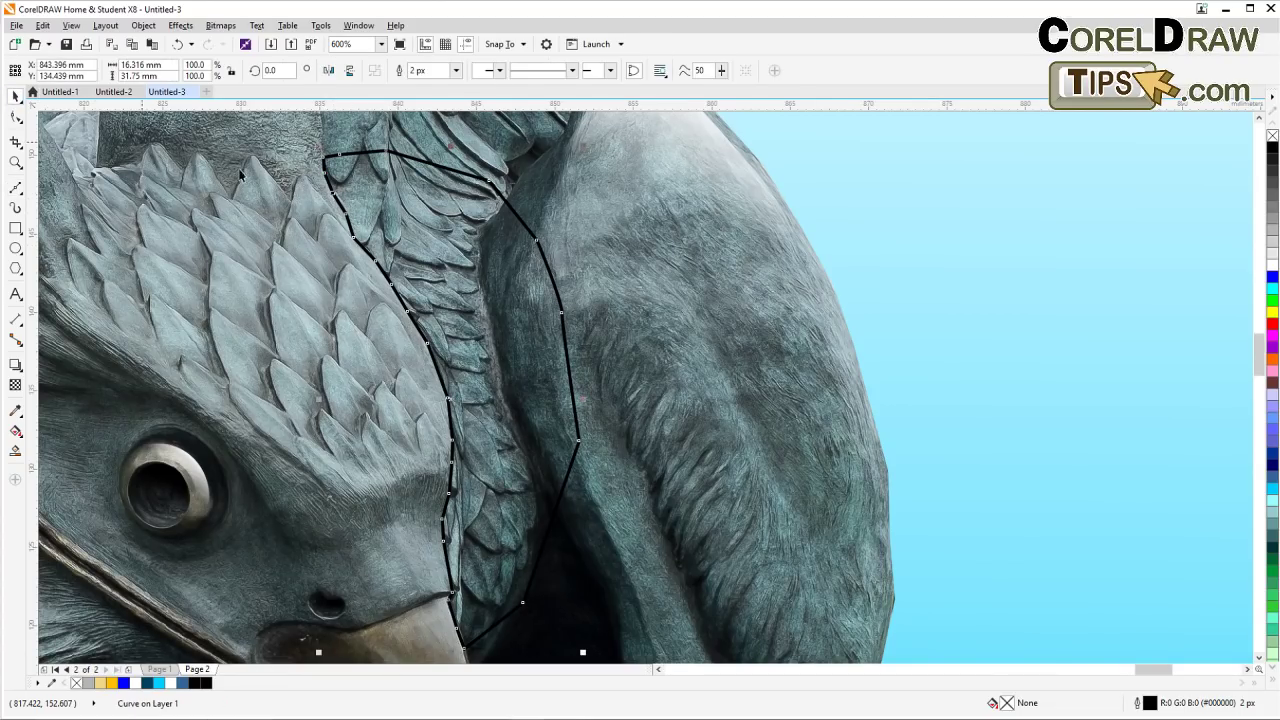
{"action": "left_click", "coordinate": [1273, 148]}
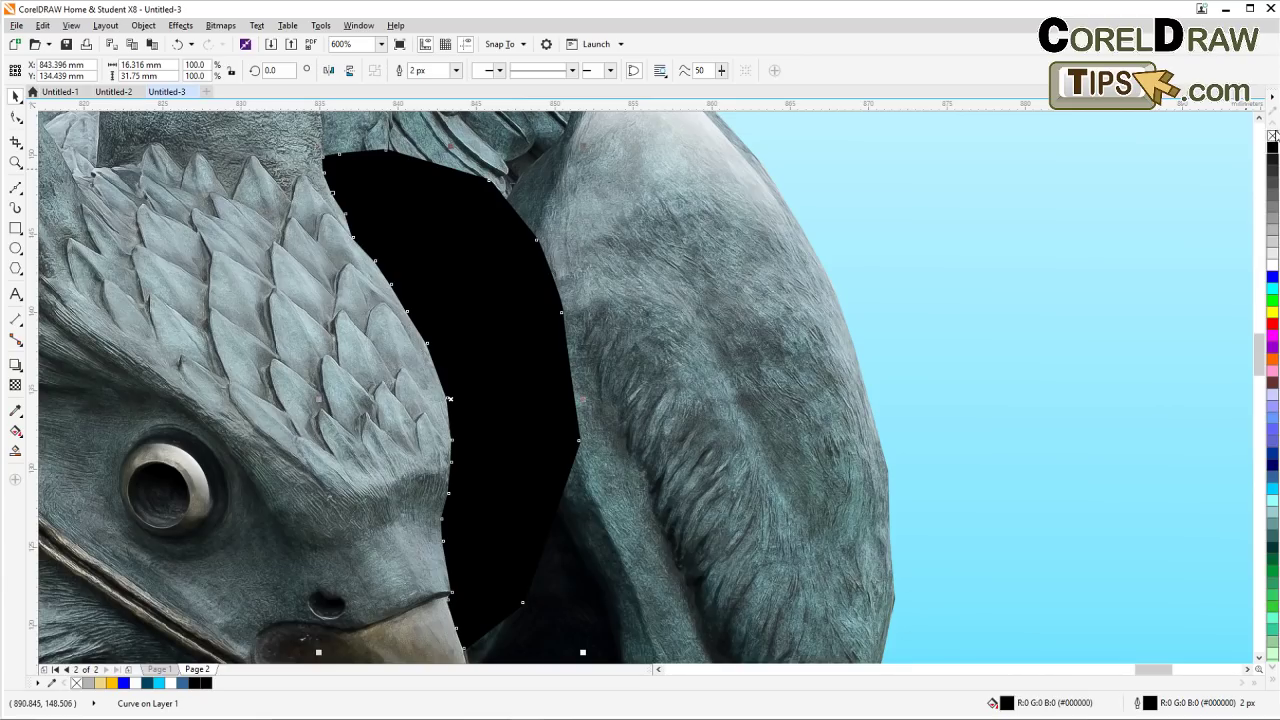
{"action": "right_click", "coordinate": [1273, 137]}
{"action": "scroll", "coordinate": [996, 221], "scroll_direction": "down", "scroll_amount": 1}
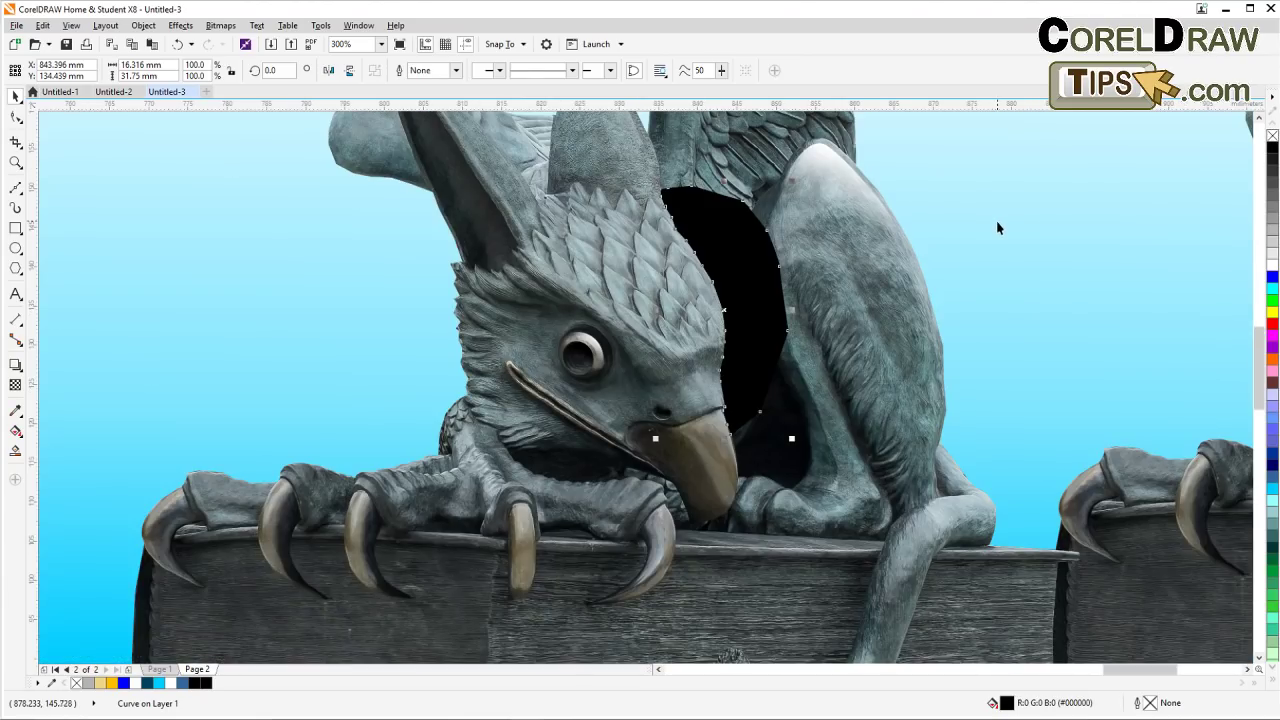
{"action": "left_click_drag", "start_coordinate": [996, 221], "coordinate": [851, 251]}
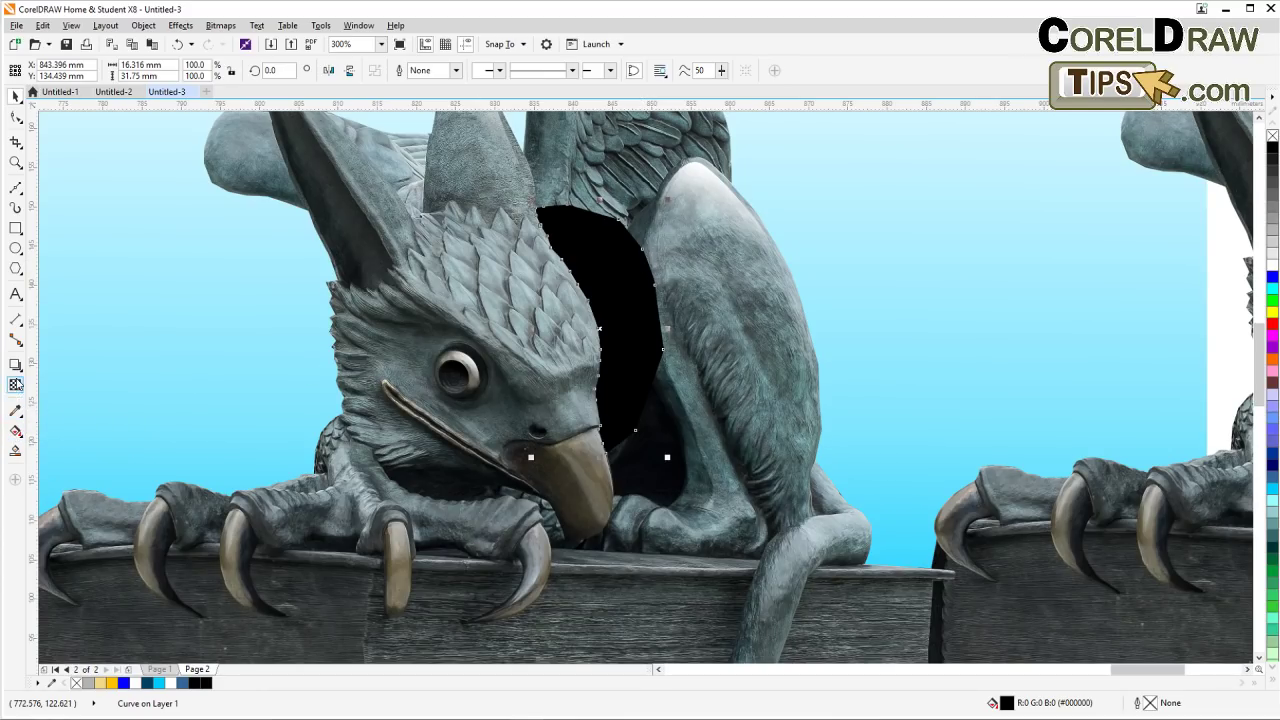
Fade the black neck shape with a linear transparency, opaque beside the head feathers and clear toward the haunch
{"action": "left_click", "coordinate": [15, 386]}
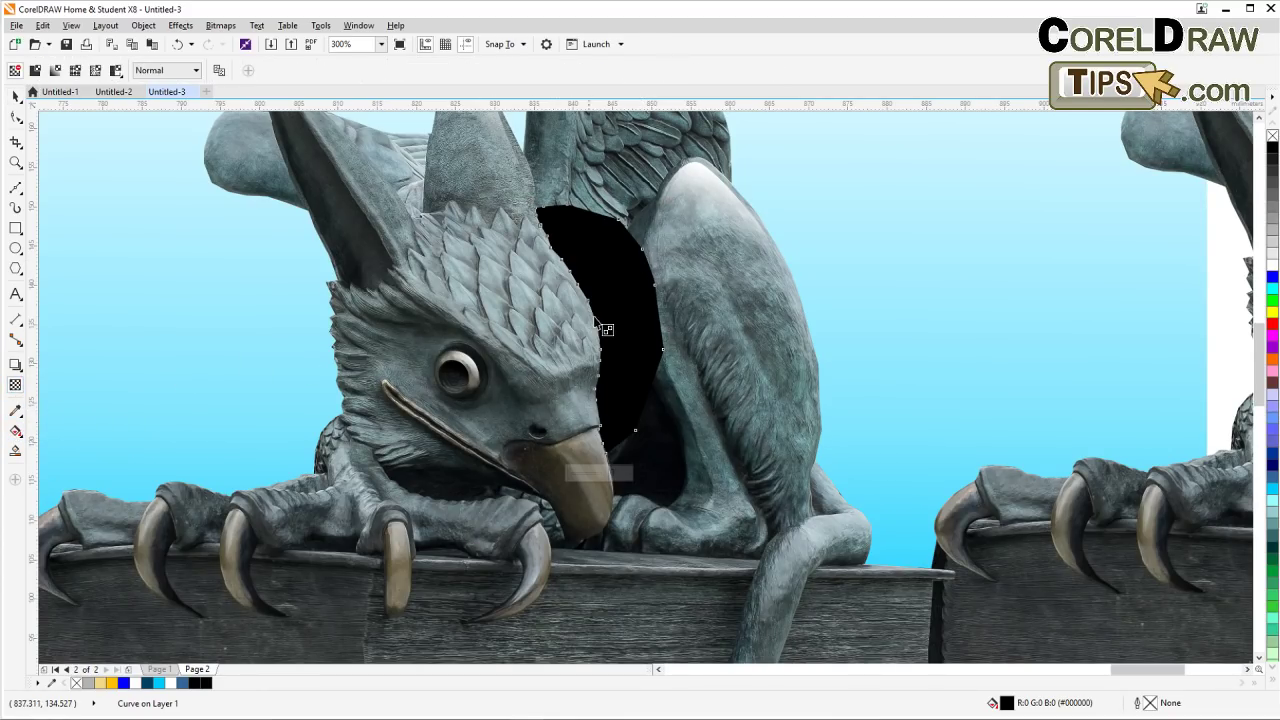
{"action": "mouse_move", "coordinate": [578, 321]}
{"action": "left_mouse_down"}
{"action": "mouse_move", "coordinate": [645, 293]}
{"action": "mouse_move", "coordinate": [564, 313]}
{"action": "left_mouse_up"}
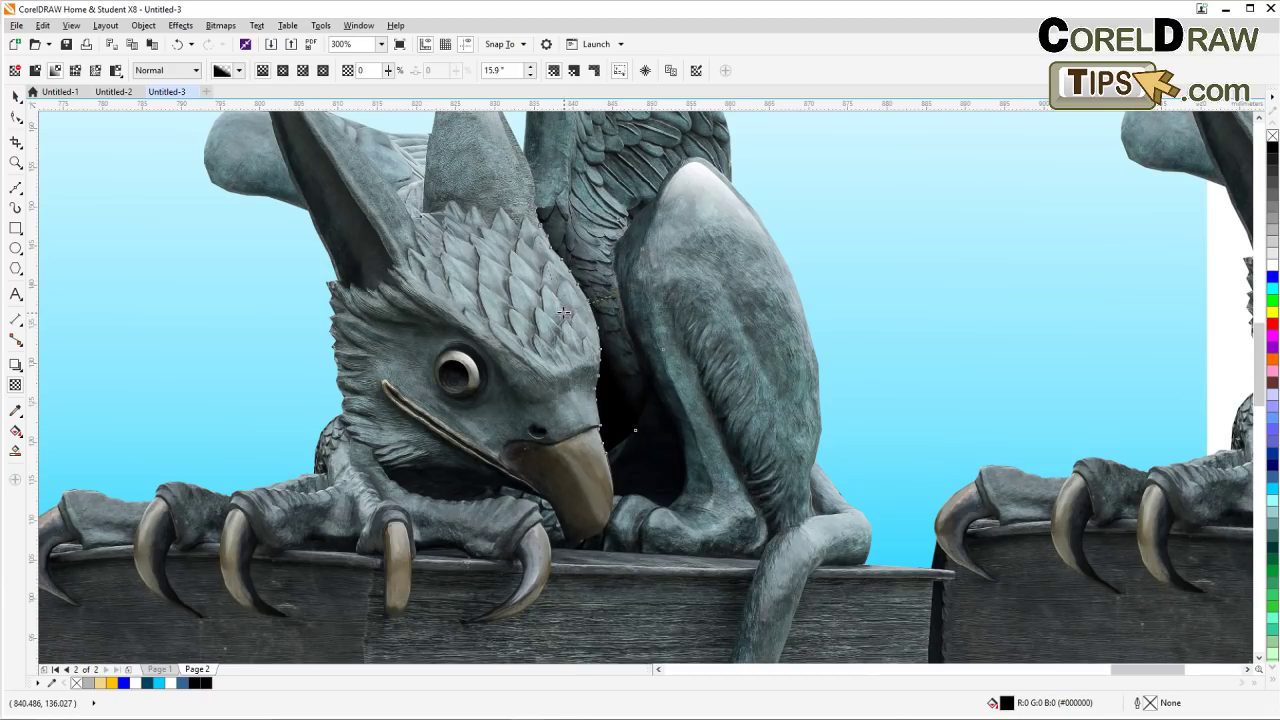
{"action": "left_click", "coordinate": [630, 290]}
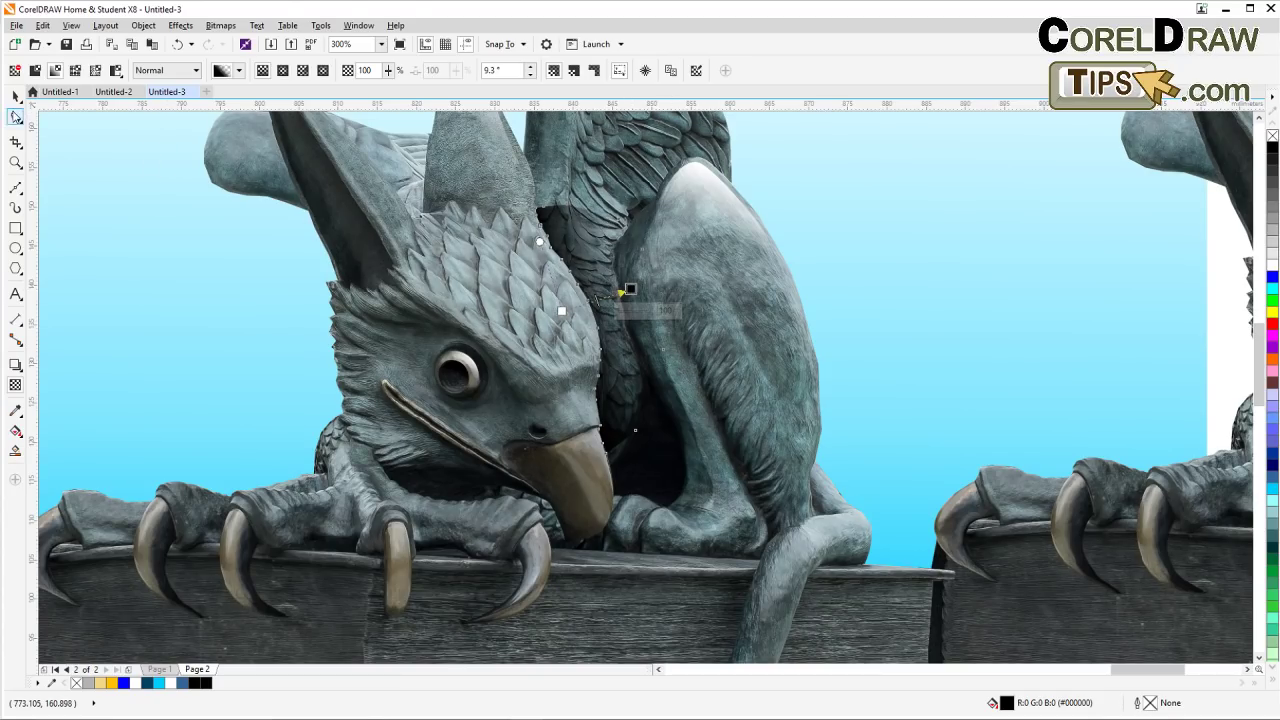
Reshape the neck shadow's upper edge by moving its top nodes higher between the ear and the wing
{"action": "left_click", "coordinate": [16, 116]}
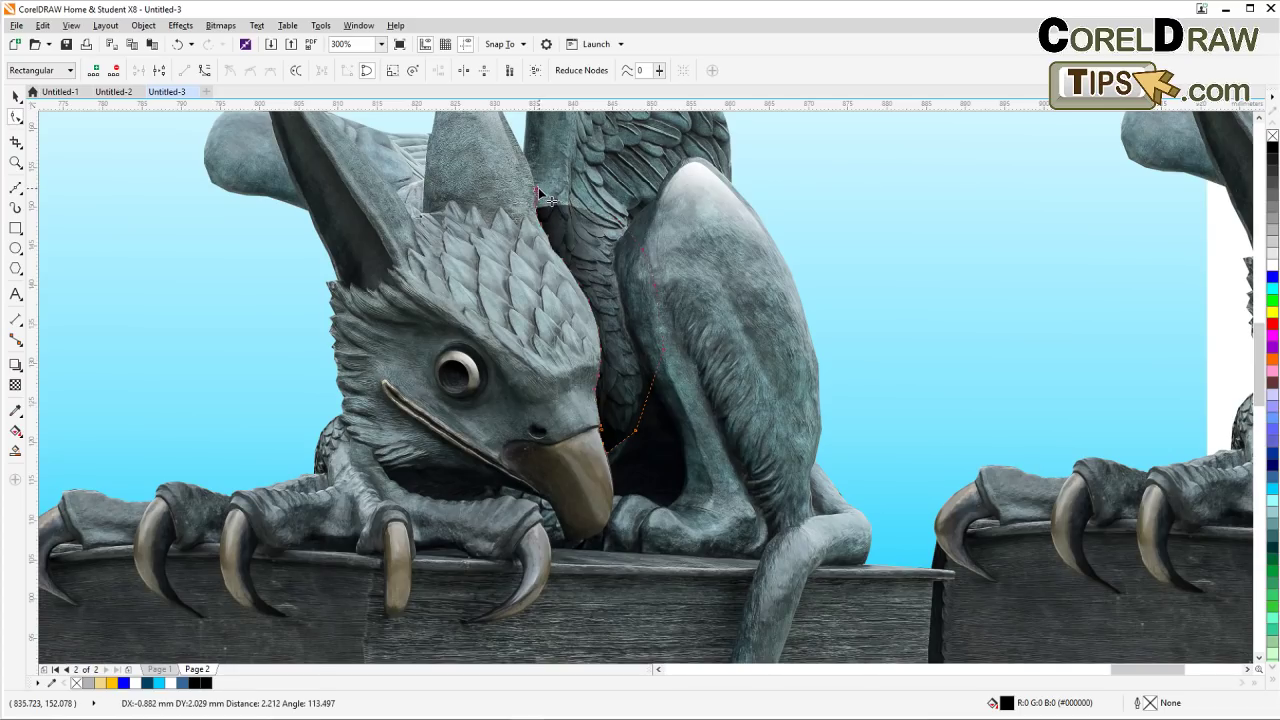
{"action": "left_click_drag", "start_coordinate": [538, 187], "coordinate": [563, 199]}
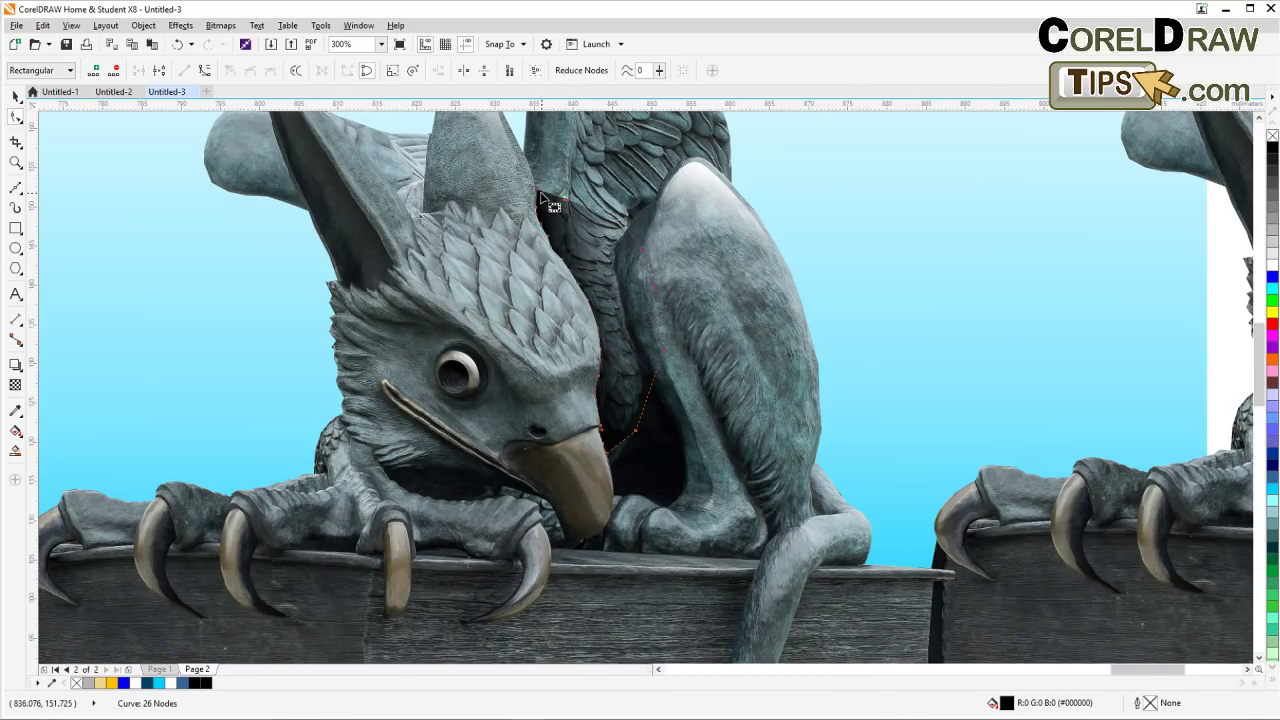
{"action": "left_click", "coordinate": [16, 96]}
Compare the shaded gargoyle with the untouched copy and examine the neck shadow's upper edge up close
{"action": "left_click", "coordinate": [482, 307]}
{"action": "scroll", "coordinate": [482, 308], "scroll_direction": "down", "scroll_amount": 2}
{"action": "left_click_drag", "start_coordinate": [663, 414], "coordinate": [589, 397]}
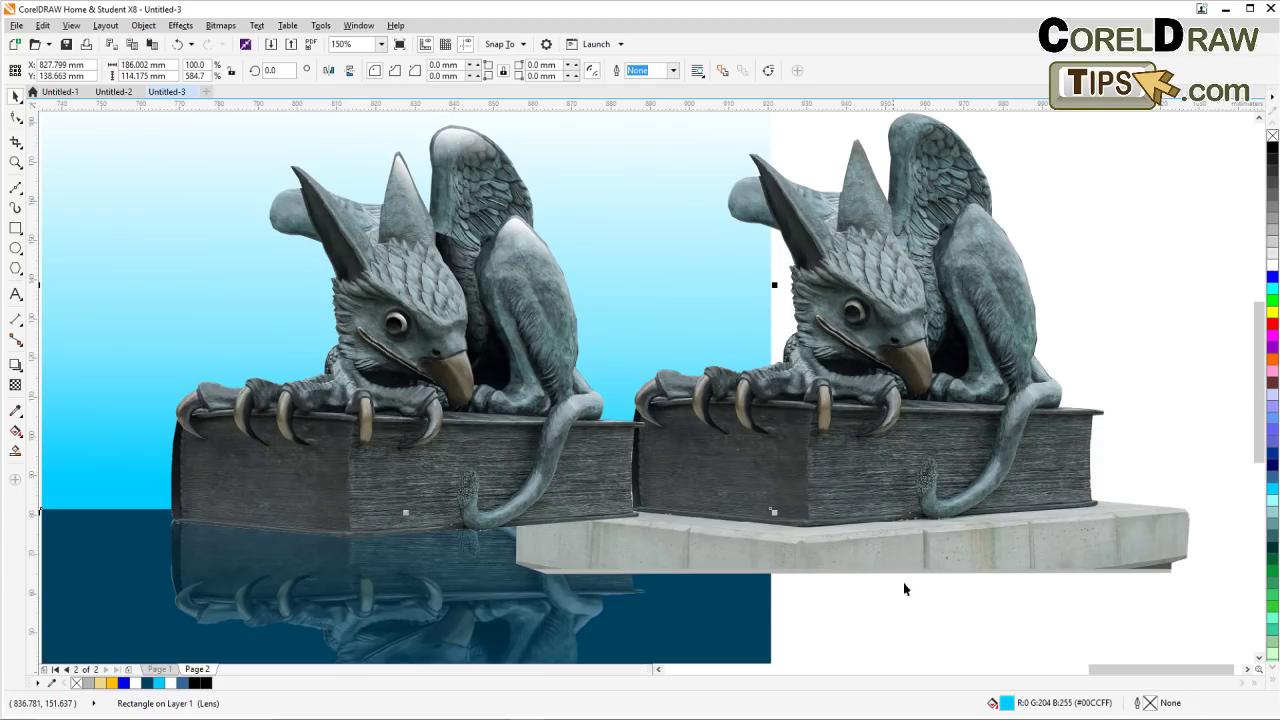
{"action": "scroll", "coordinate": [491, 349], "scroll_direction": "up", "scroll_amount": 1}
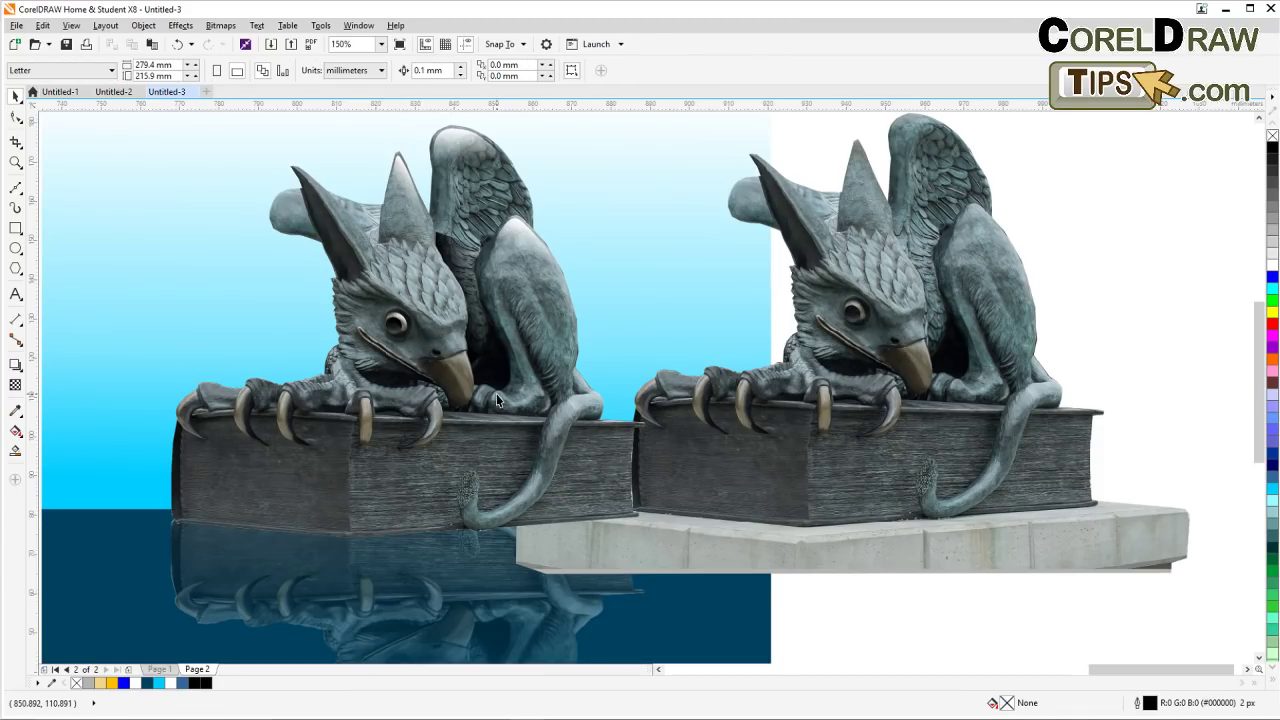
{"action": "scroll", "coordinate": [498, 394], "scroll_direction": "down", "scroll_amount": 1}
{"action": "scroll", "coordinate": [498, 383], "scroll_direction": "up", "scroll_amount": 1}
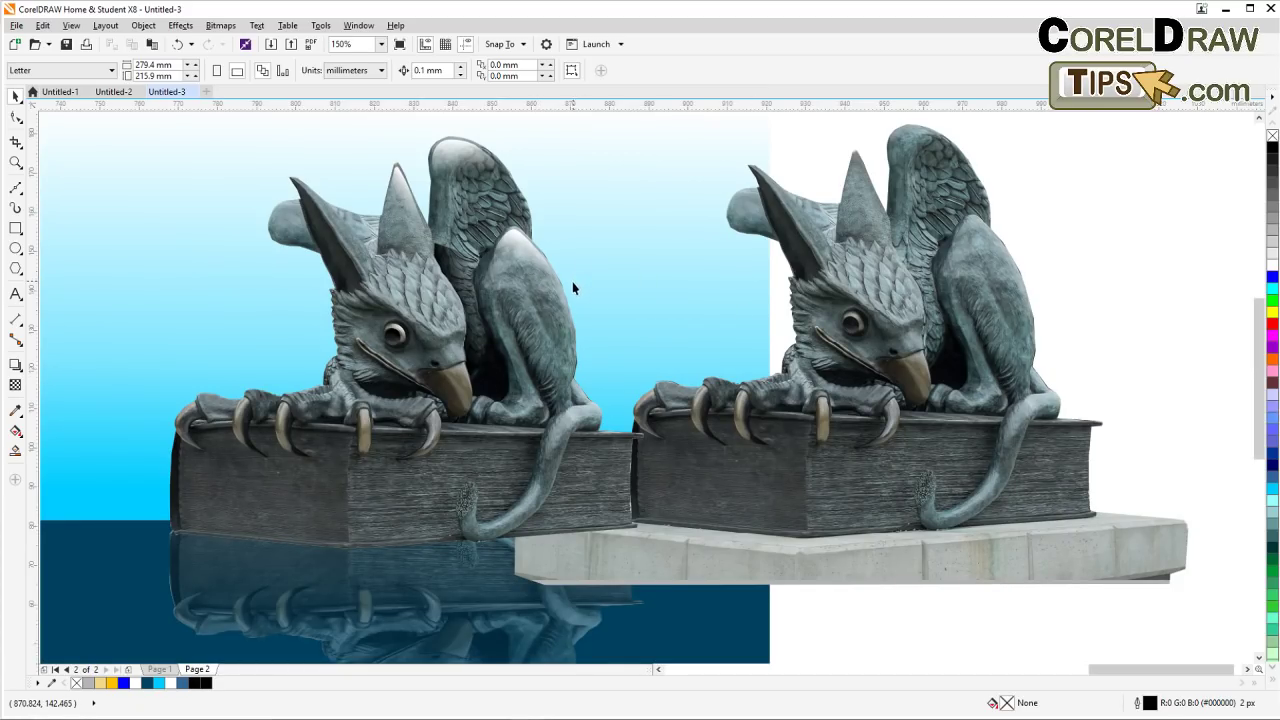
{"action": "scroll", "coordinate": [458, 261], "scroll_direction": "up", "scroll_amount": 2}
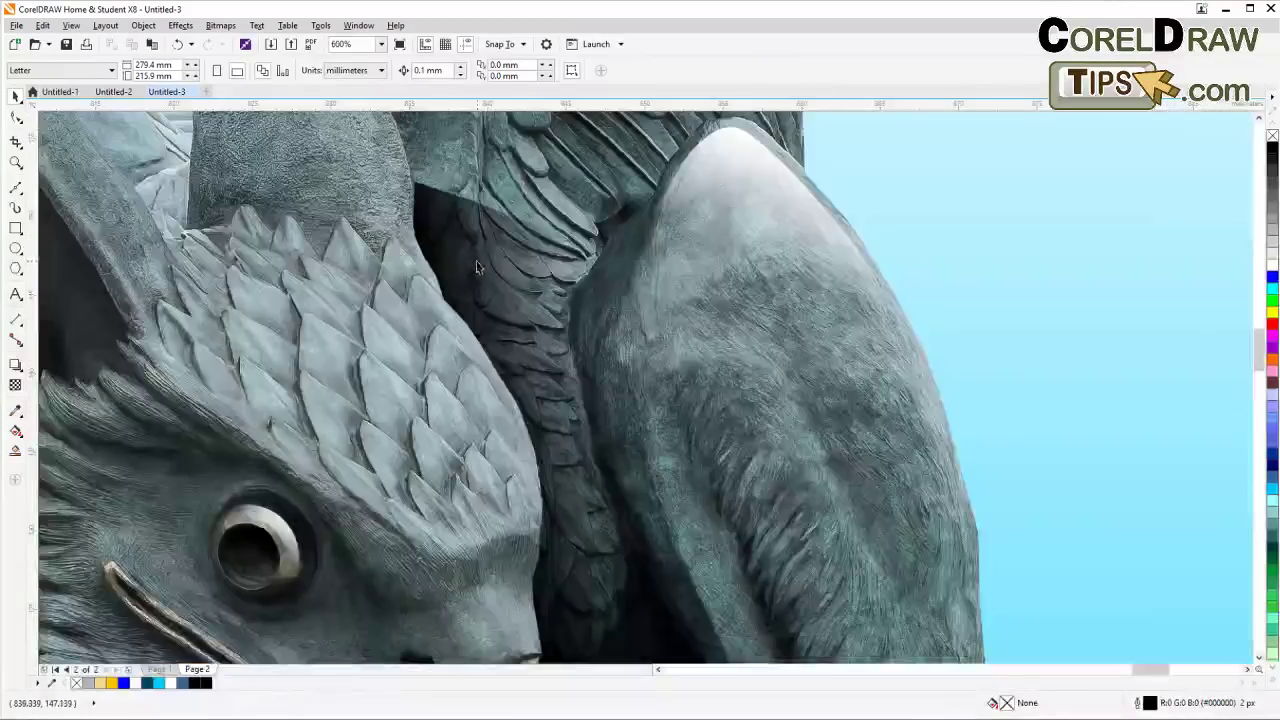
{"action": "scroll", "coordinate": [458, 261], "scroll_direction": "down", "scroll_amount": 2}
{"action": "scroll", "coordinate": [460, 261], "scroll_direction": "up", "scroll_amount": 2}
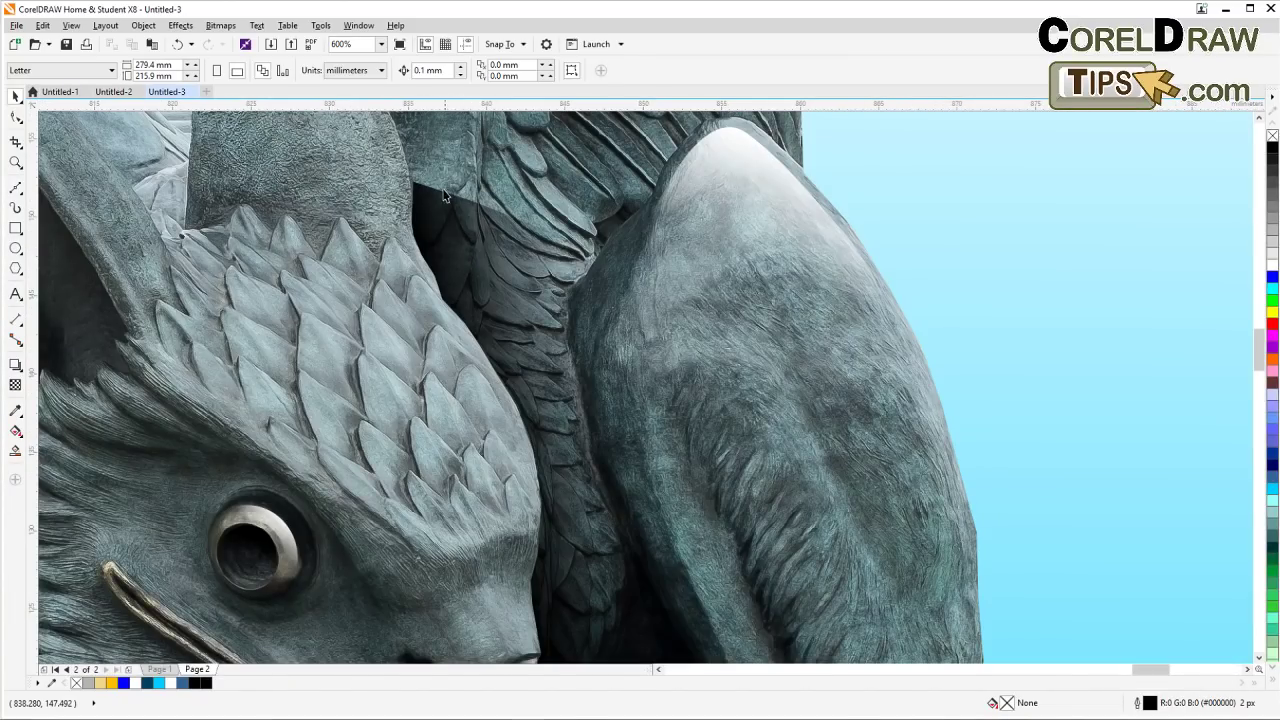
Convert the neck shadow to a 300 dpi RGB bitmap with anti-aliasing and a transparent background
{"action": "left_click", "coordinate": [487, 268]}
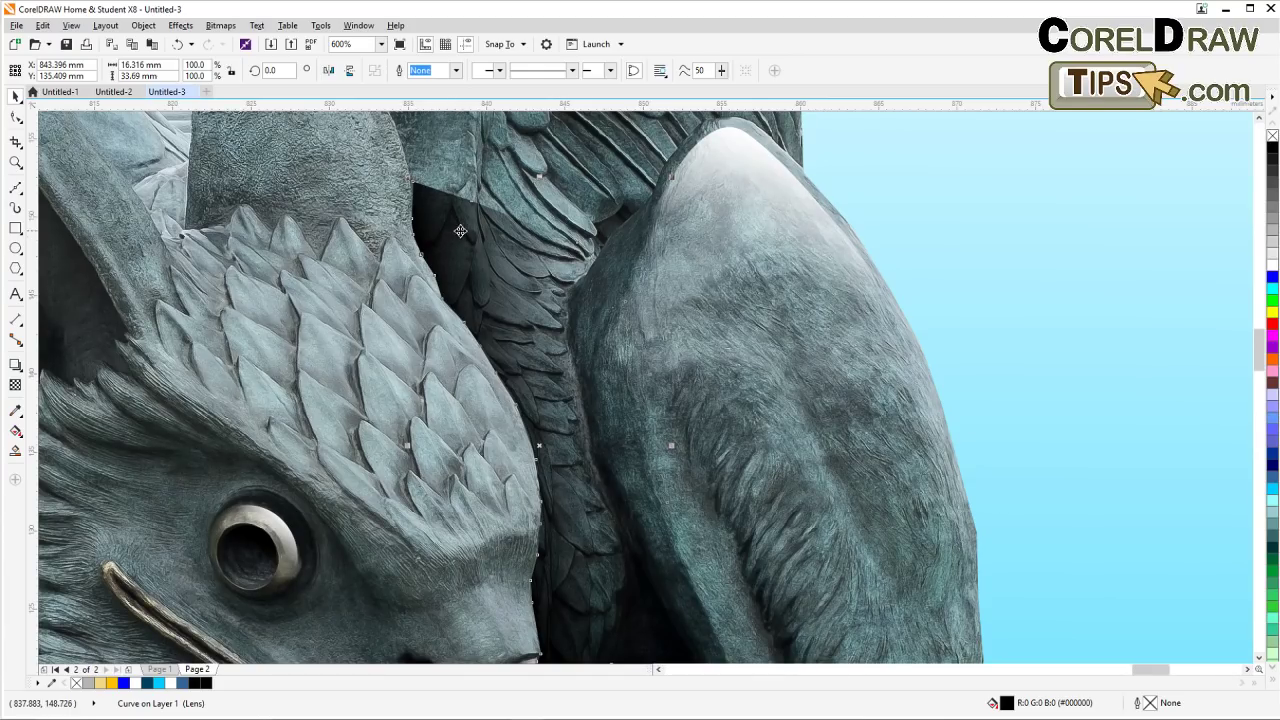
{"action": "left_click", "coordinate": [224, 26]}
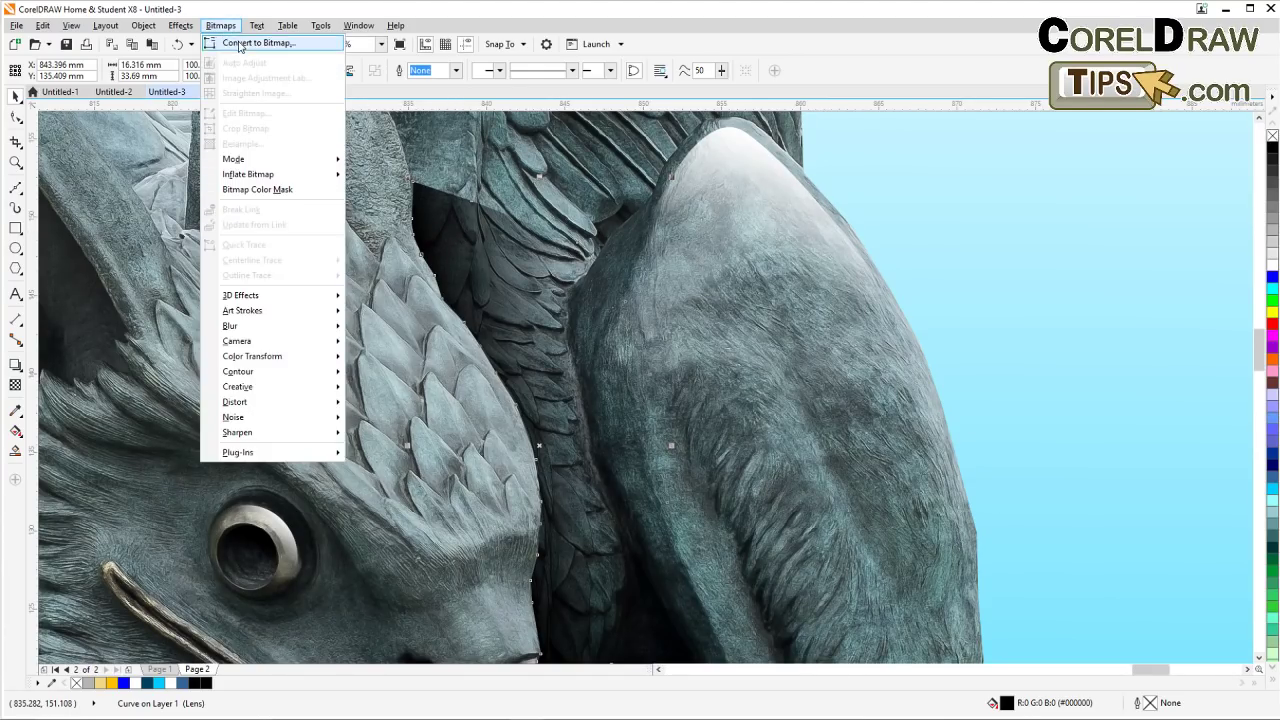
{"action": "left_click", "coordinate": [226, 41]}
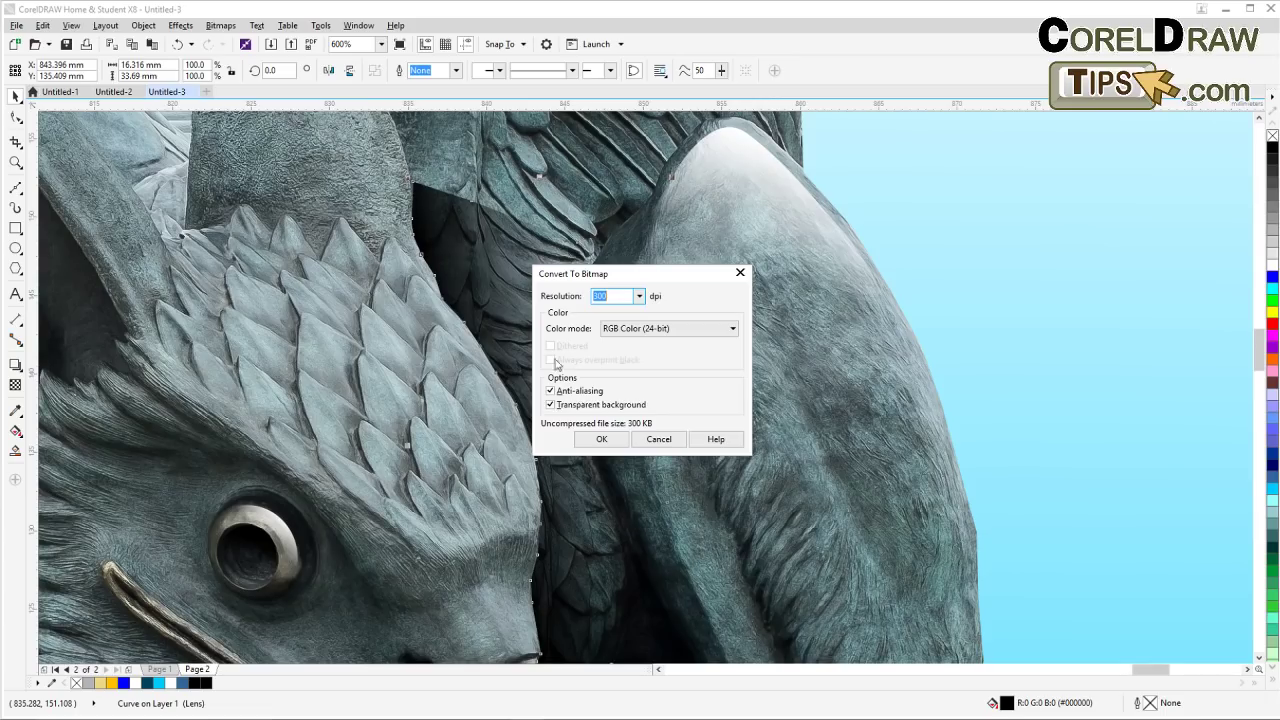
{"action": "left_click", "coordinate": [601, 440]}
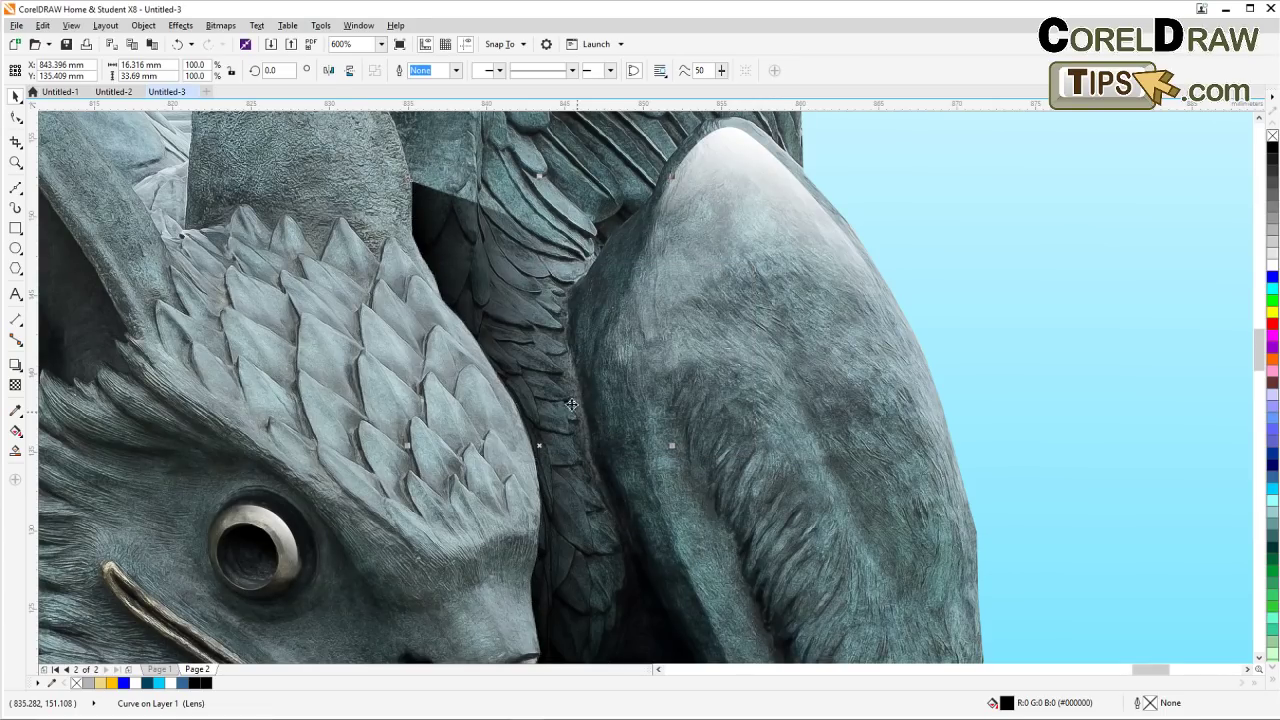
Soften the shadow bitmap's hard upper edge with a short linear transparency, clear at the top and opaque just below
{"action": "left_click", "coordinate": [15, 385]}
{"action": "left_click_drag", "start_coordinate": [459, 273], "coordinate": [454, 198]}
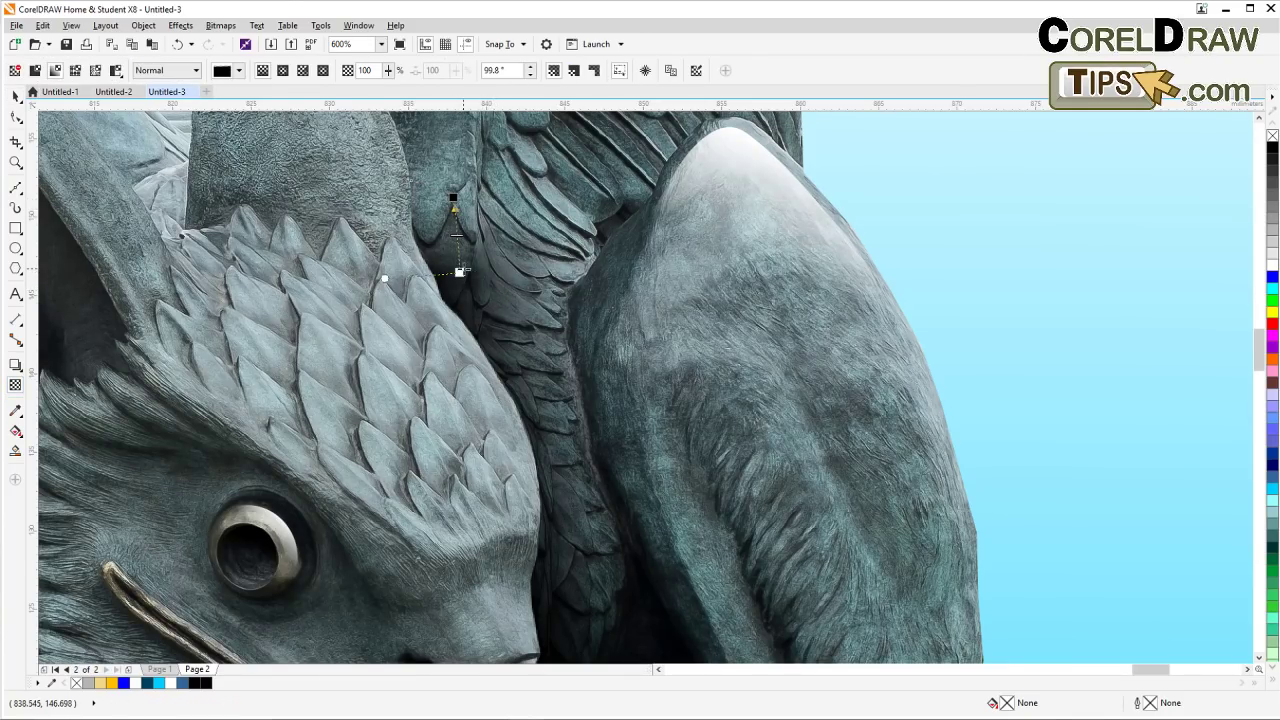
{"action": "left_click_drag", "start_coordinate": [461, 271], "coordinate": [466, 274]}
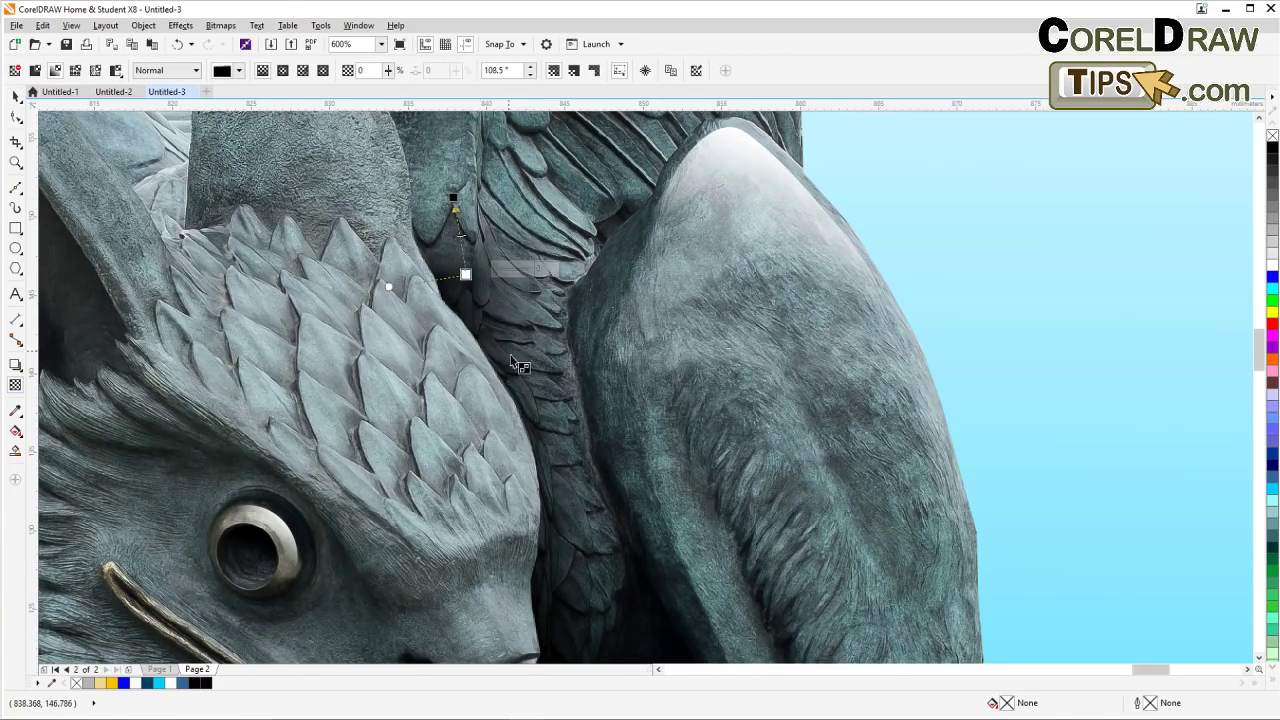
{"action": "left_click", "coordinate": [15, 95]}
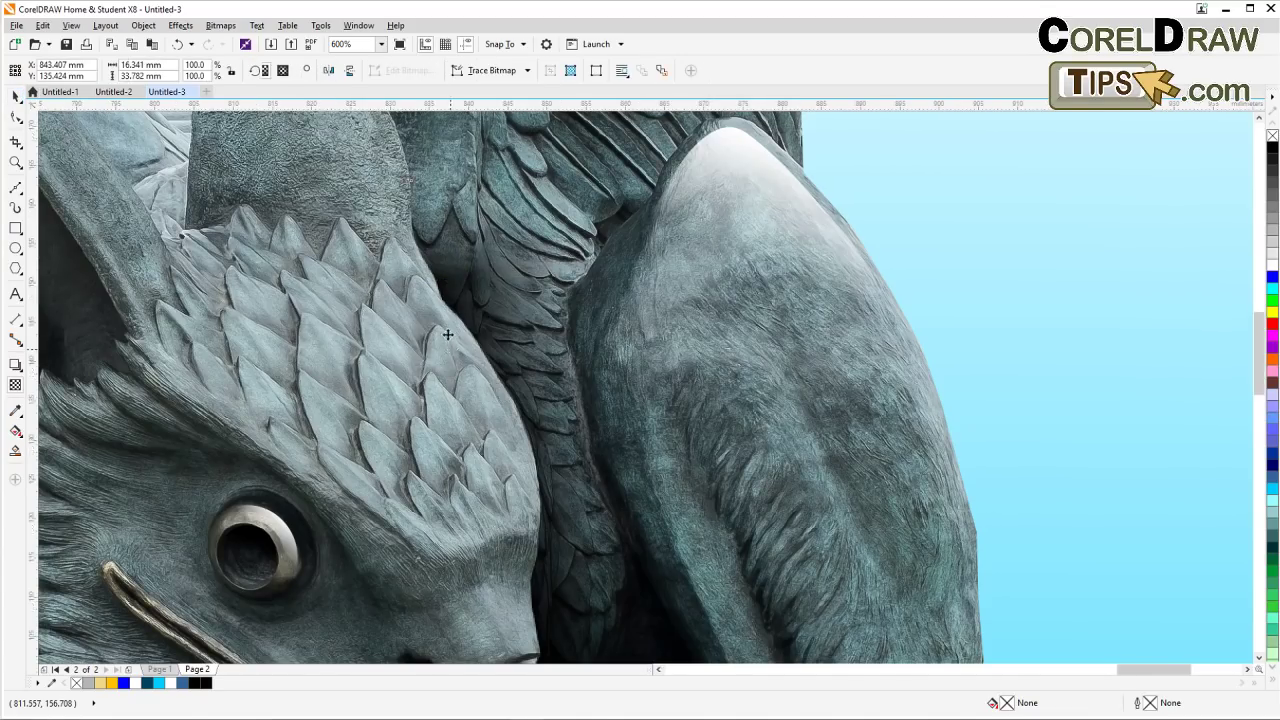
Move the gargoyle copy with the stone base to the right, clear of the blue background
{"action": "scroll", "coordinate": [448, 335], "scroll_direction": "down", "scroll_amount": 2}
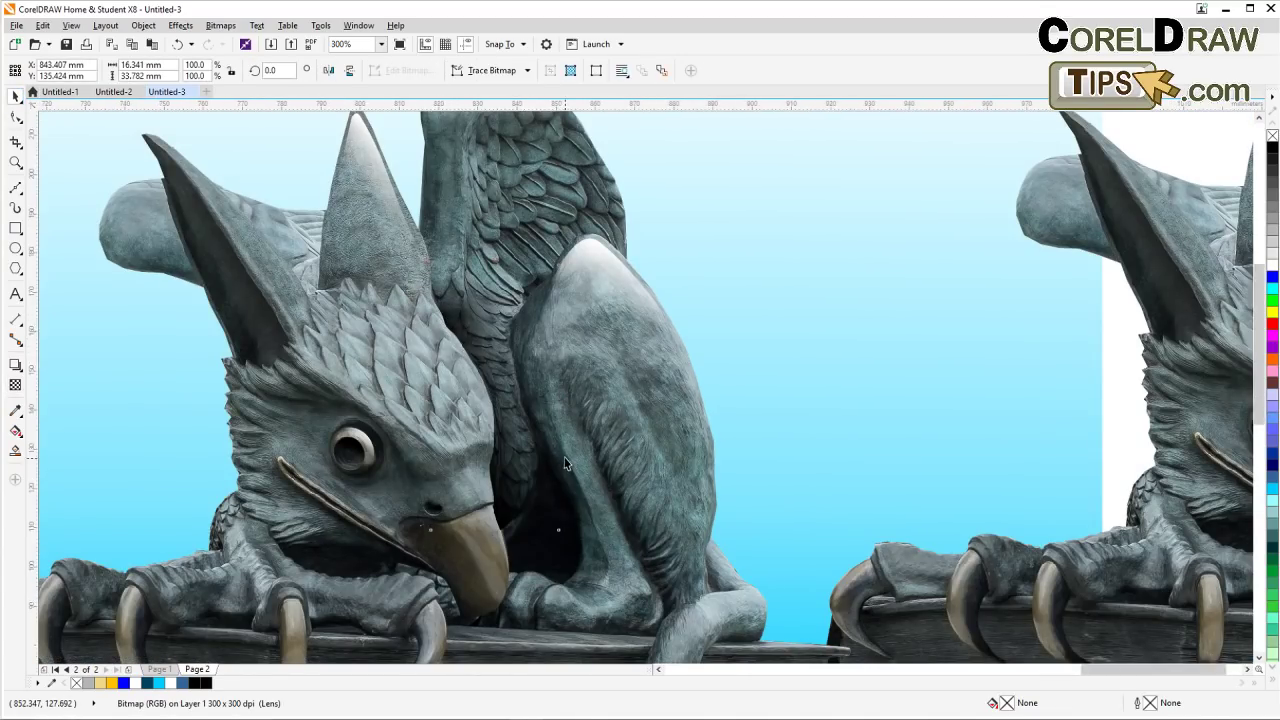
{"action": "scroll", "coordinate": [555, 441], "scroll_direction": "down", "scroll_amount": 2}
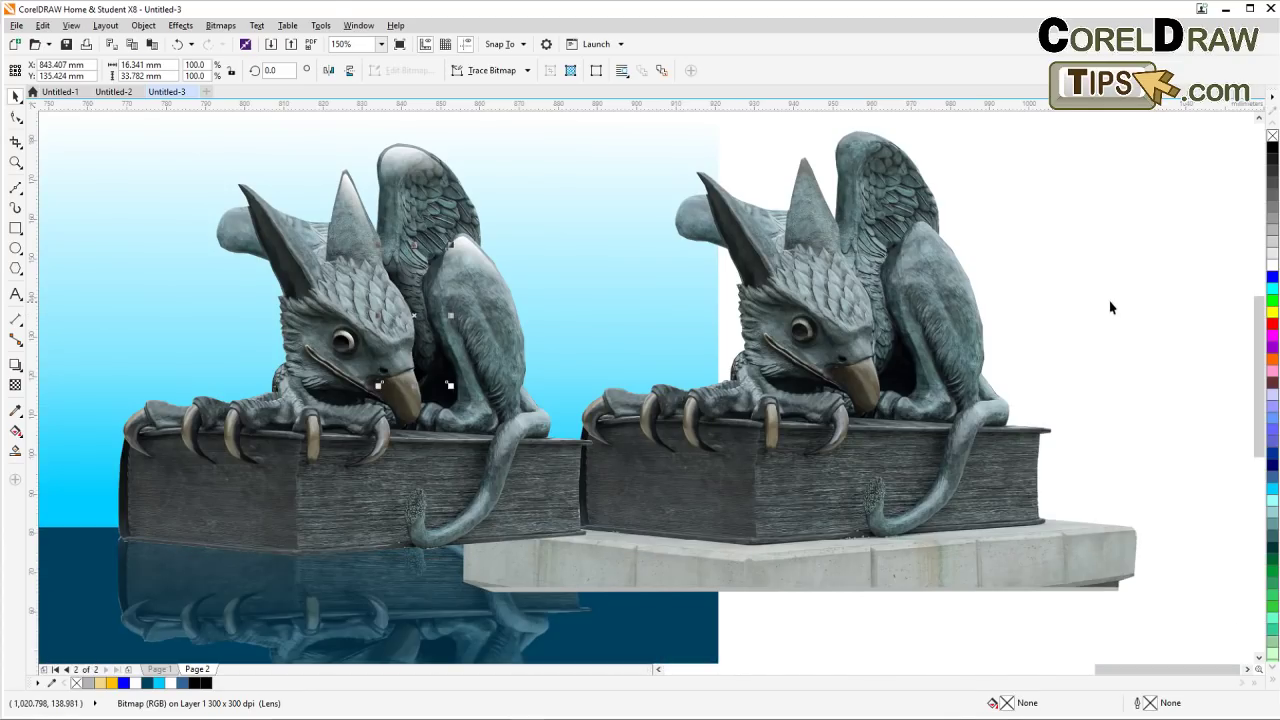
{"action": "key", "text": "Escape"}
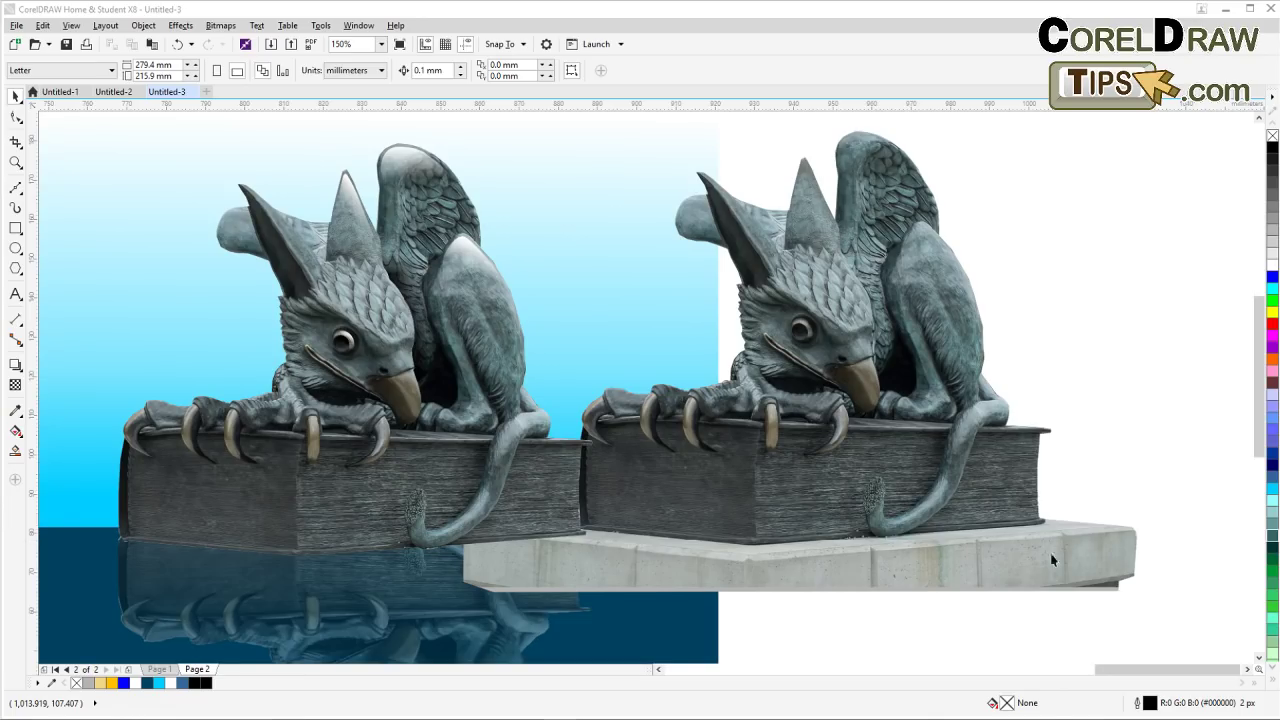
{"action": "scroll", "coordinate": [1032, 492], "scroll_direction": "down", "scroll_amount": 1}
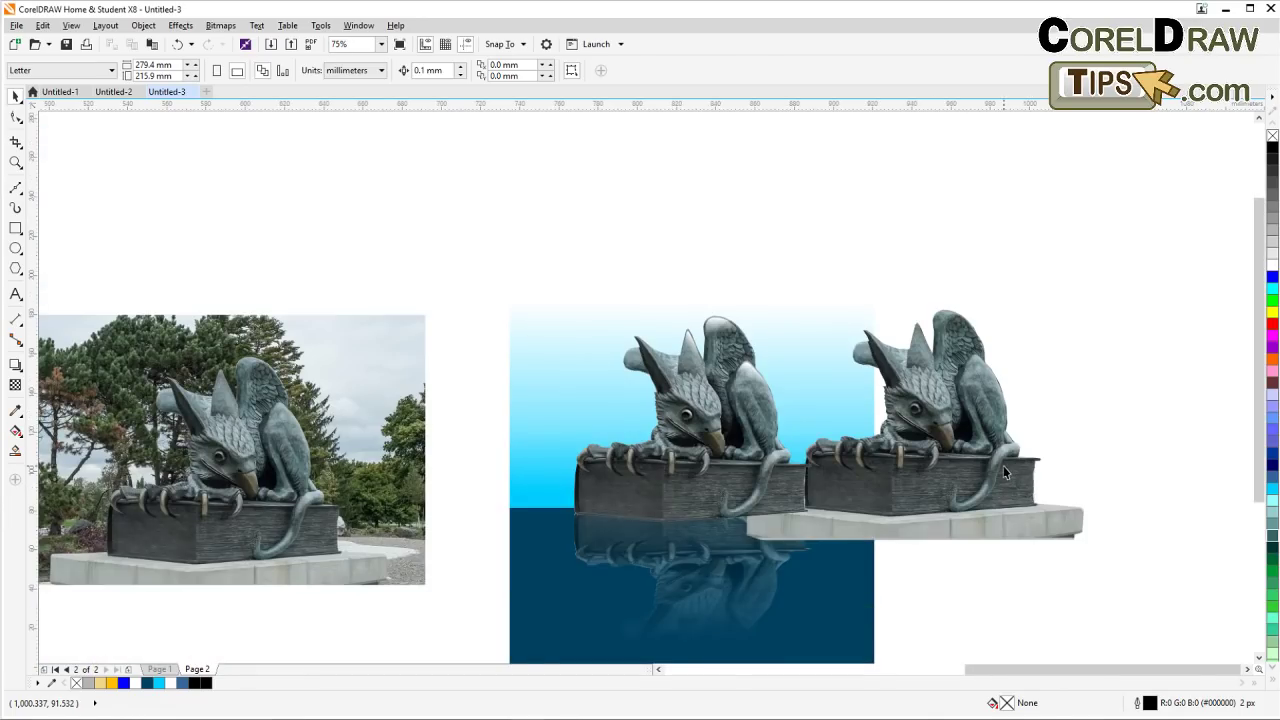
{"action": "left_click_drag", "start_coordinate": [1003, 467], "coordinate": [1130, 446]}
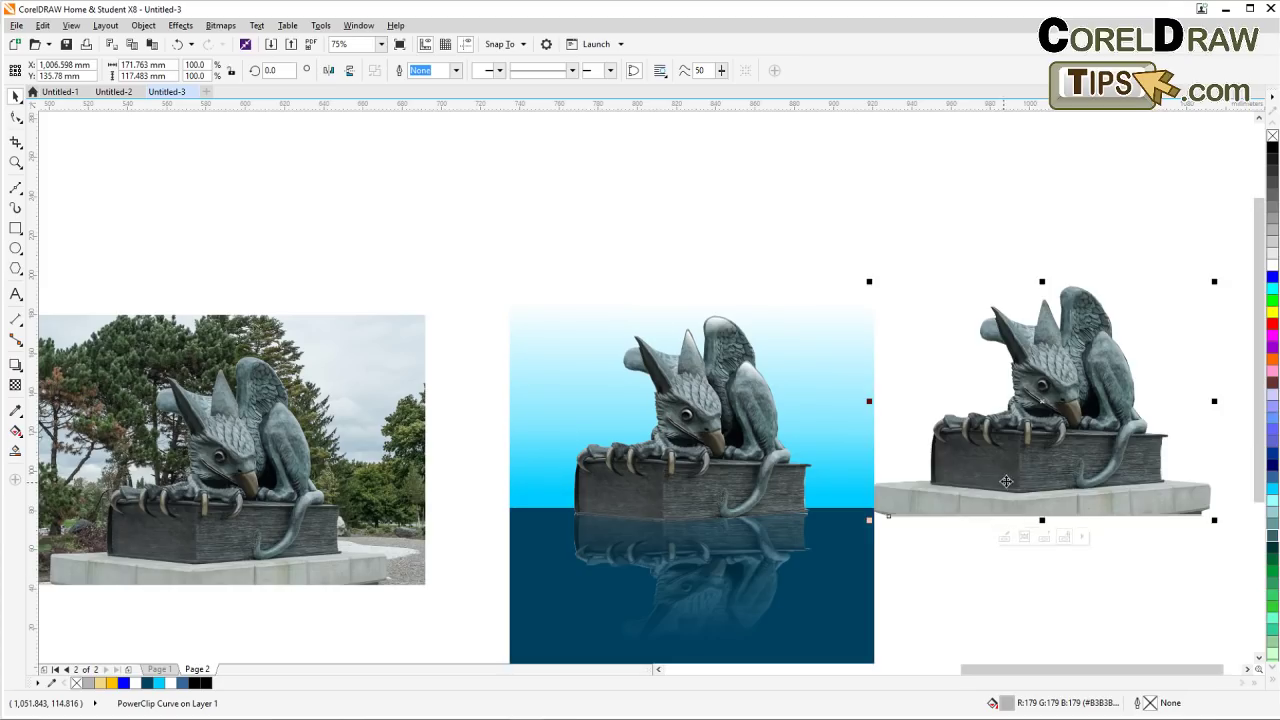
{"action": "left_click_drag", "start_coordinate": [1001, 484], "coordinate": [1026, 483]}
{"action": "left_click", "coordinate": [452, 357]}
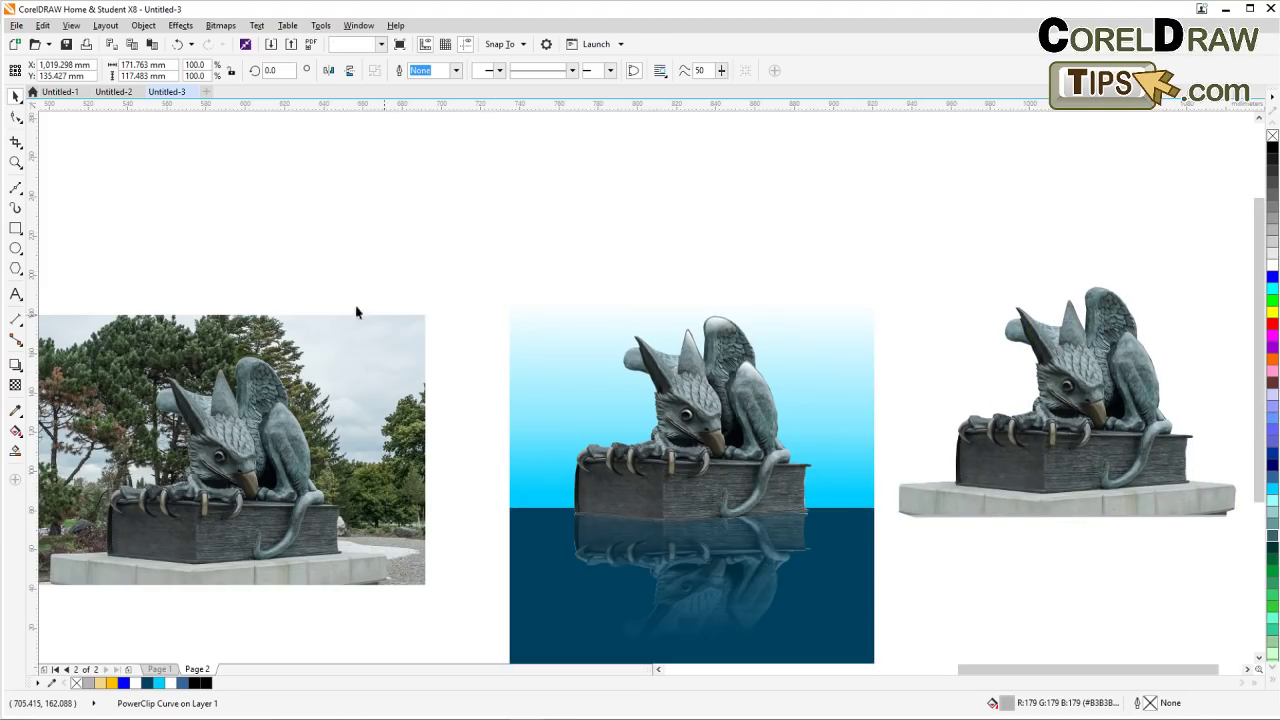
Examine the composite of the gargoyle, gradient sky and water reflection at closer range
{"action": "left_click", "coordinate": [16, 162]}
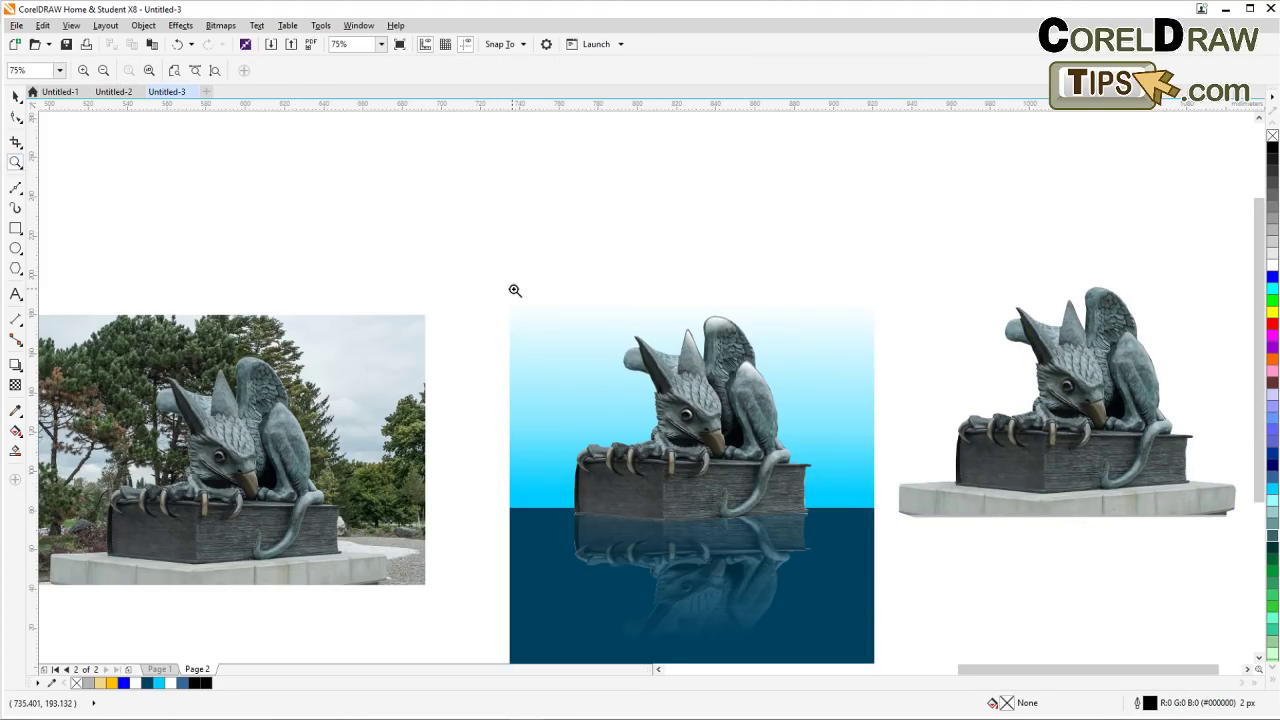
{"action": "left_click_drag", "start_coordinate": [513, 290], "coordinate": [873, 595]}
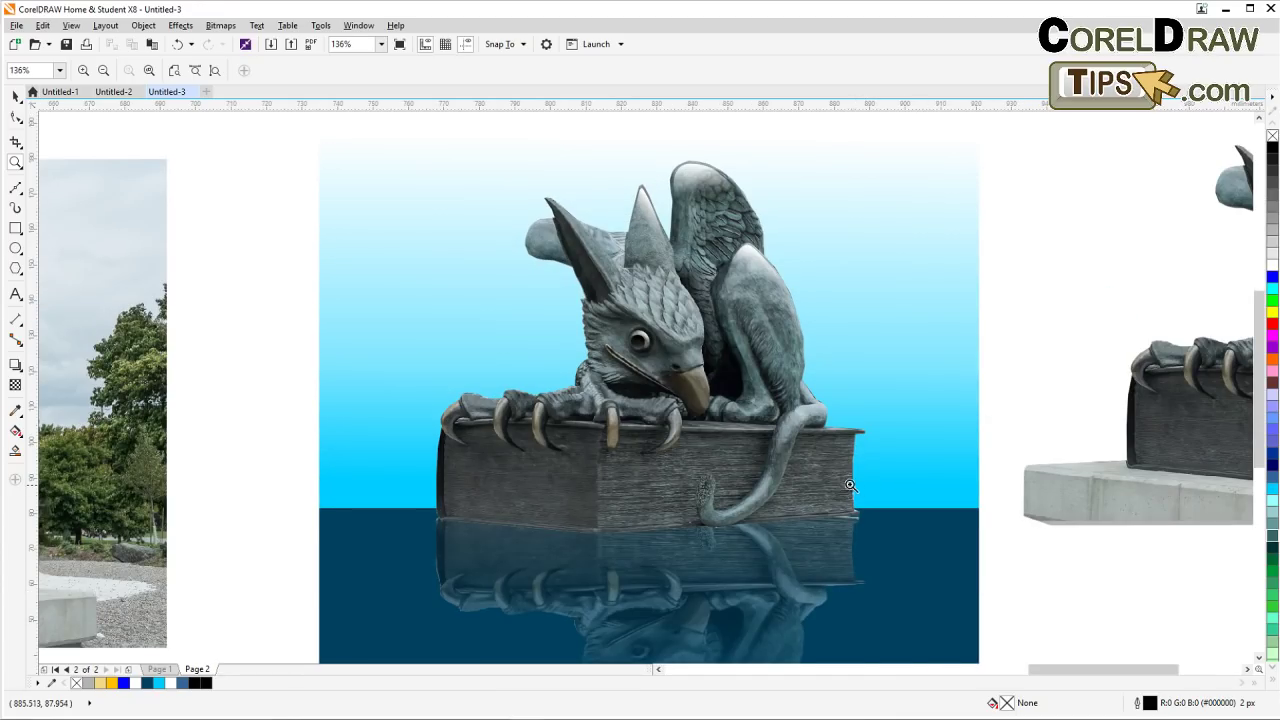
{"action": "left_click_drag", "start_coordinate": [711, 443], "coordinate": [683, 488]}
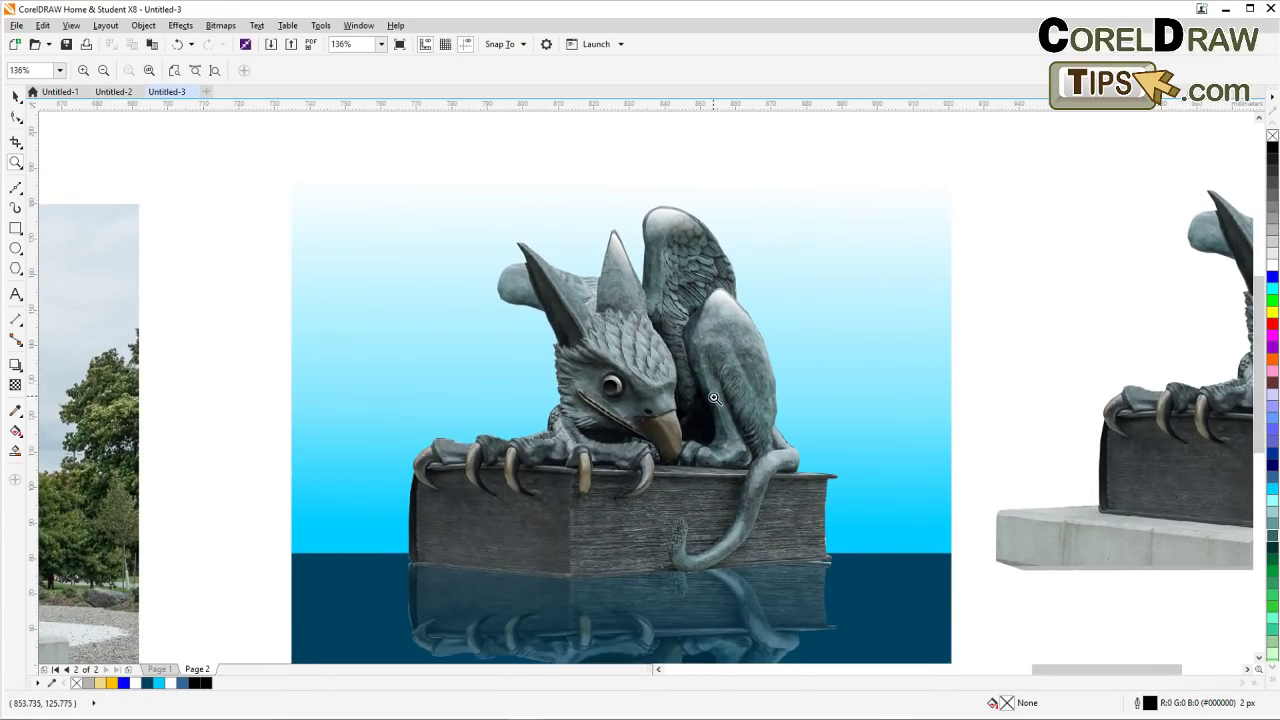
{"action": "left_click", "coordinate": [17, 96]}
{"action": "left_click_drag", "start_coordinate": [466, 419], "coordinate": [338, 365]}
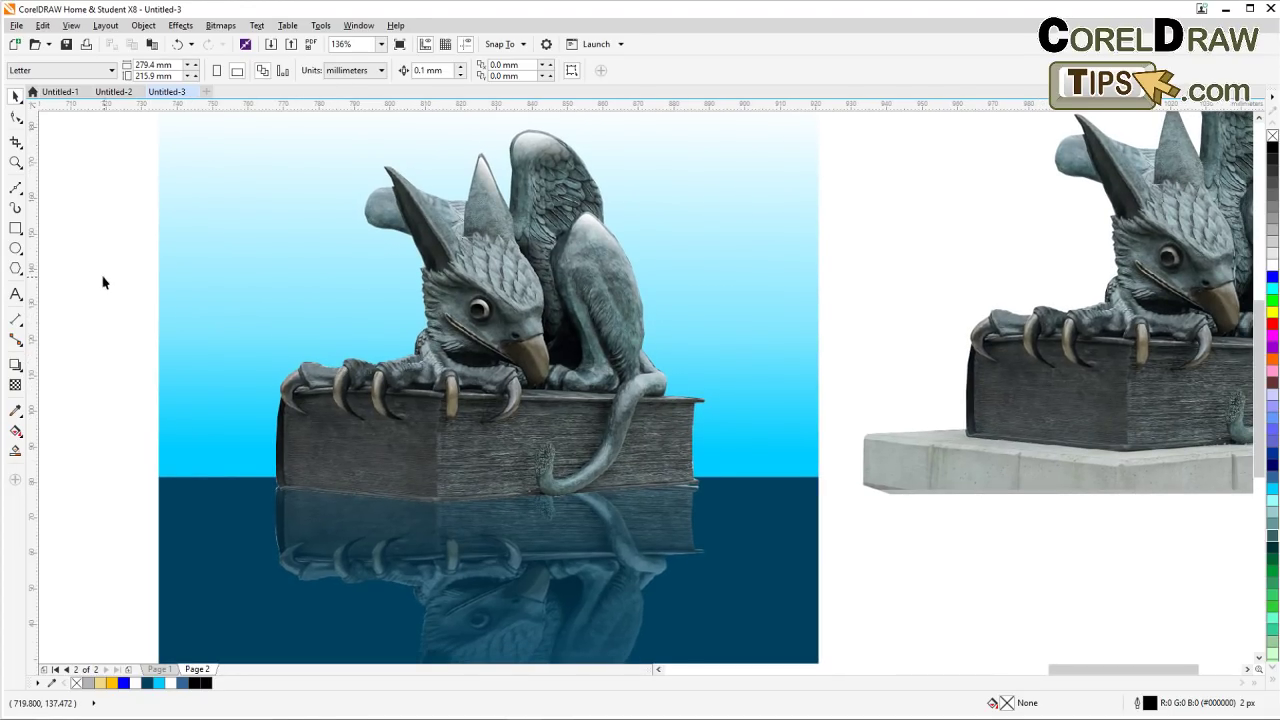
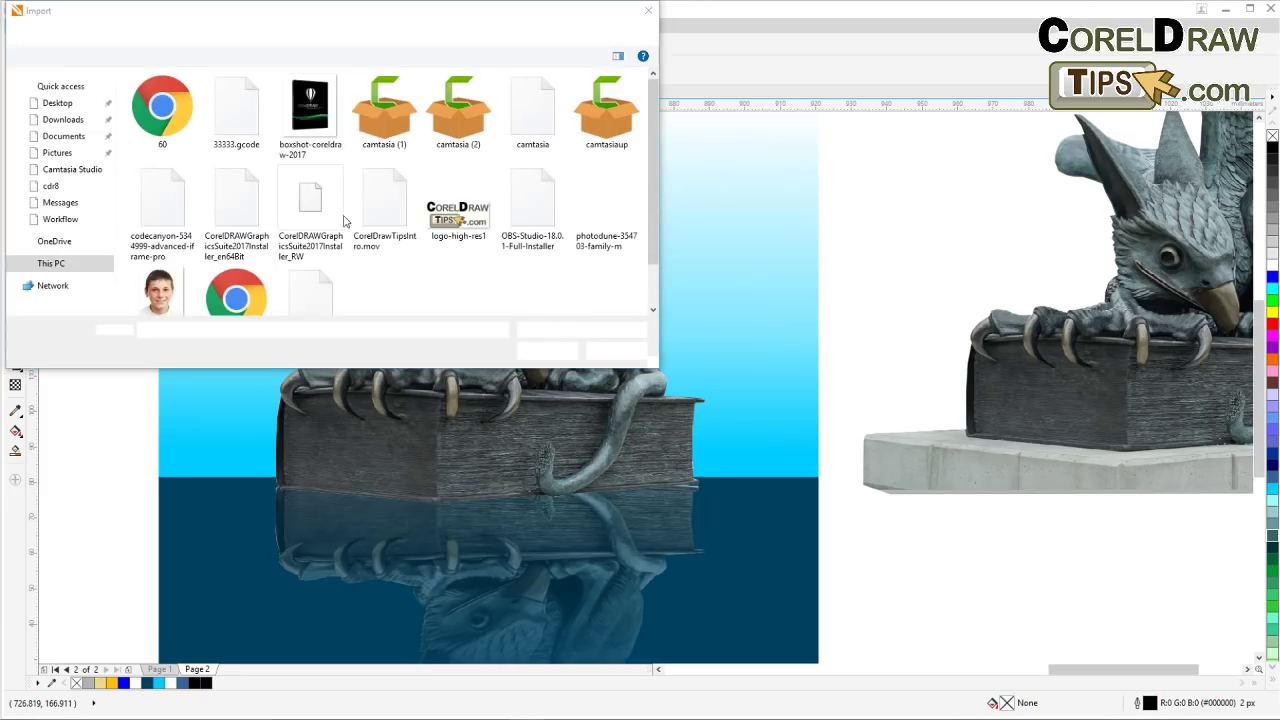
{"action": "left_click_drag", "start_coordinate": [652, 193], "coordinate": [641, 143]}
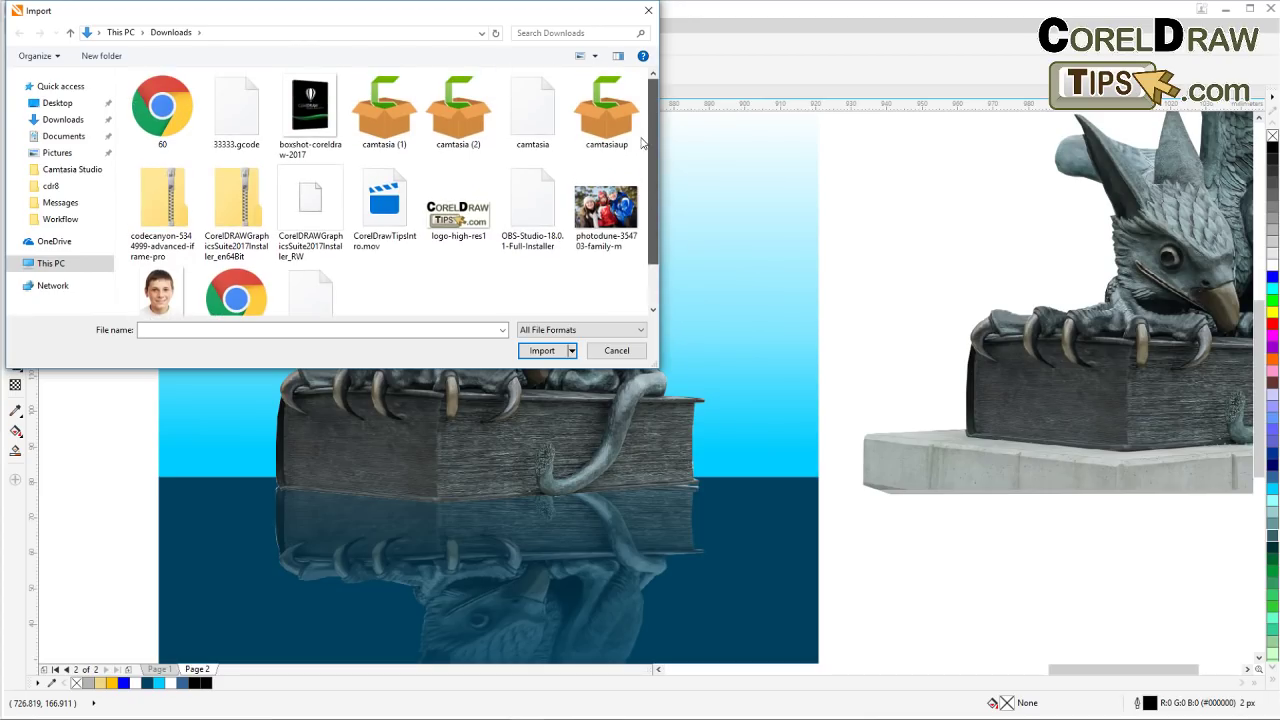
{"action": "left_click", "coordinate": [57, 103]}
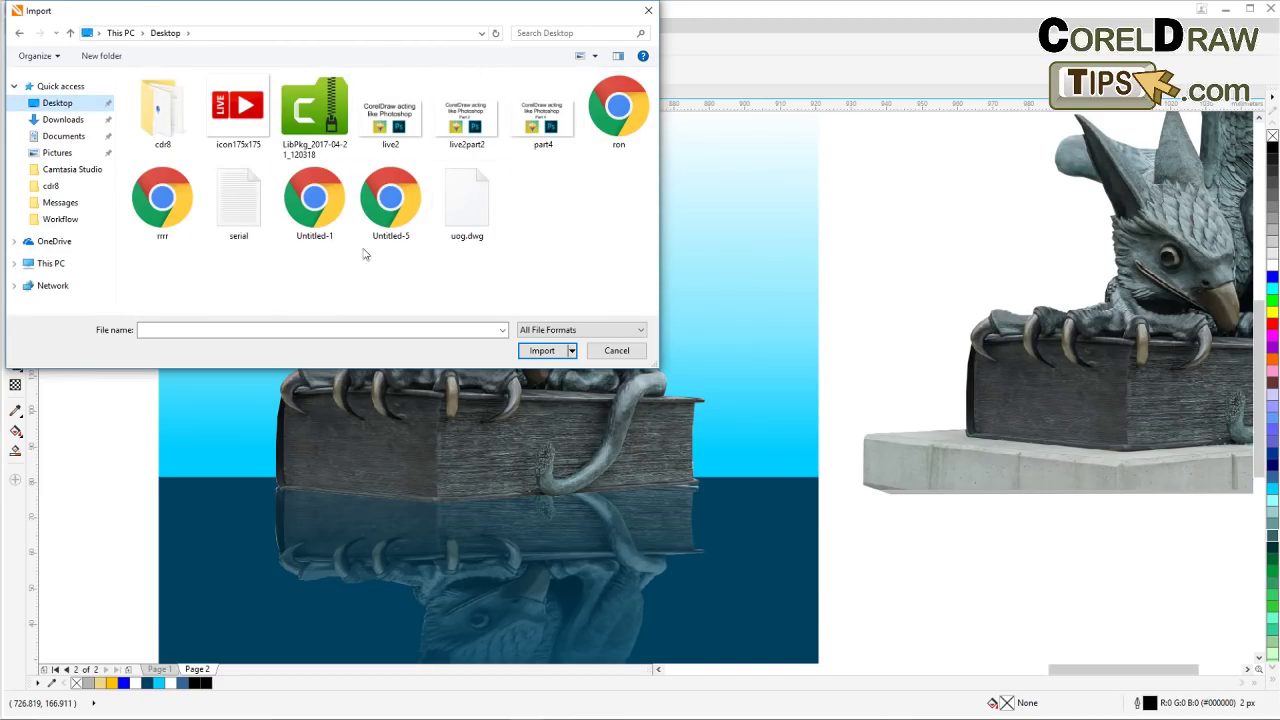
{"action": "double_click", "coordinate": [464, 221]}
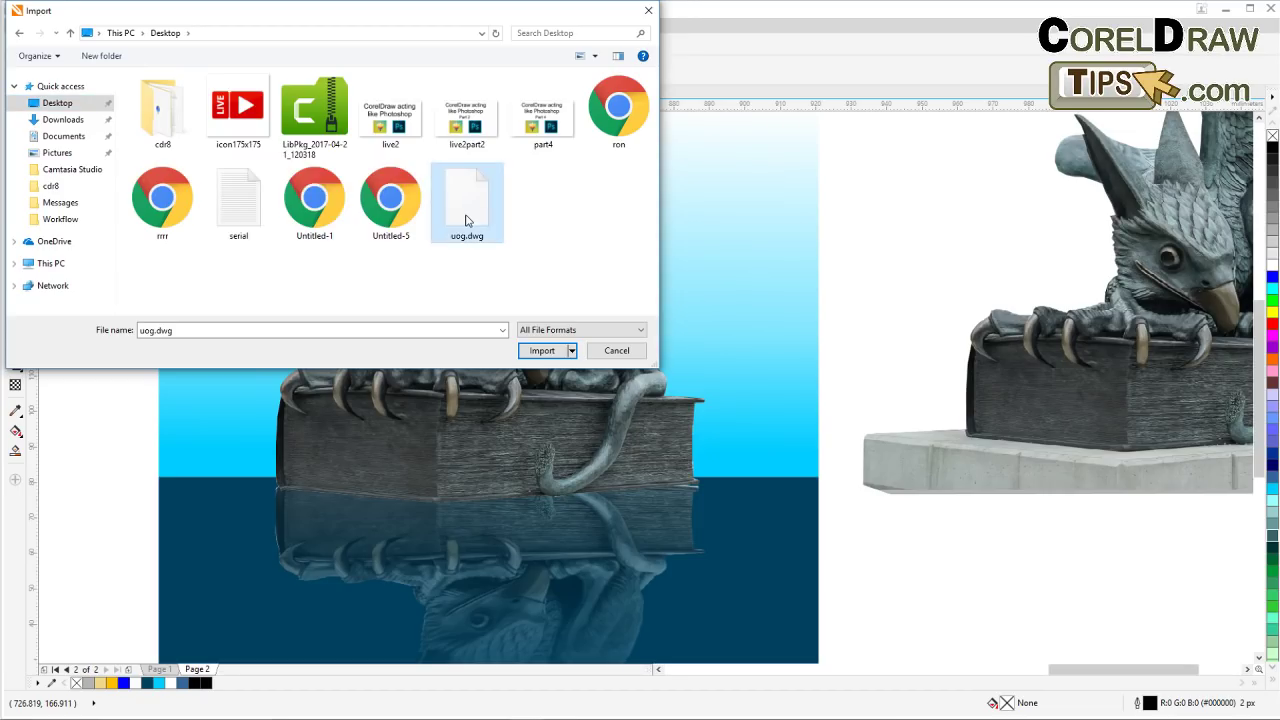
{"action": "left_click", "coordinate": [455, 229]}
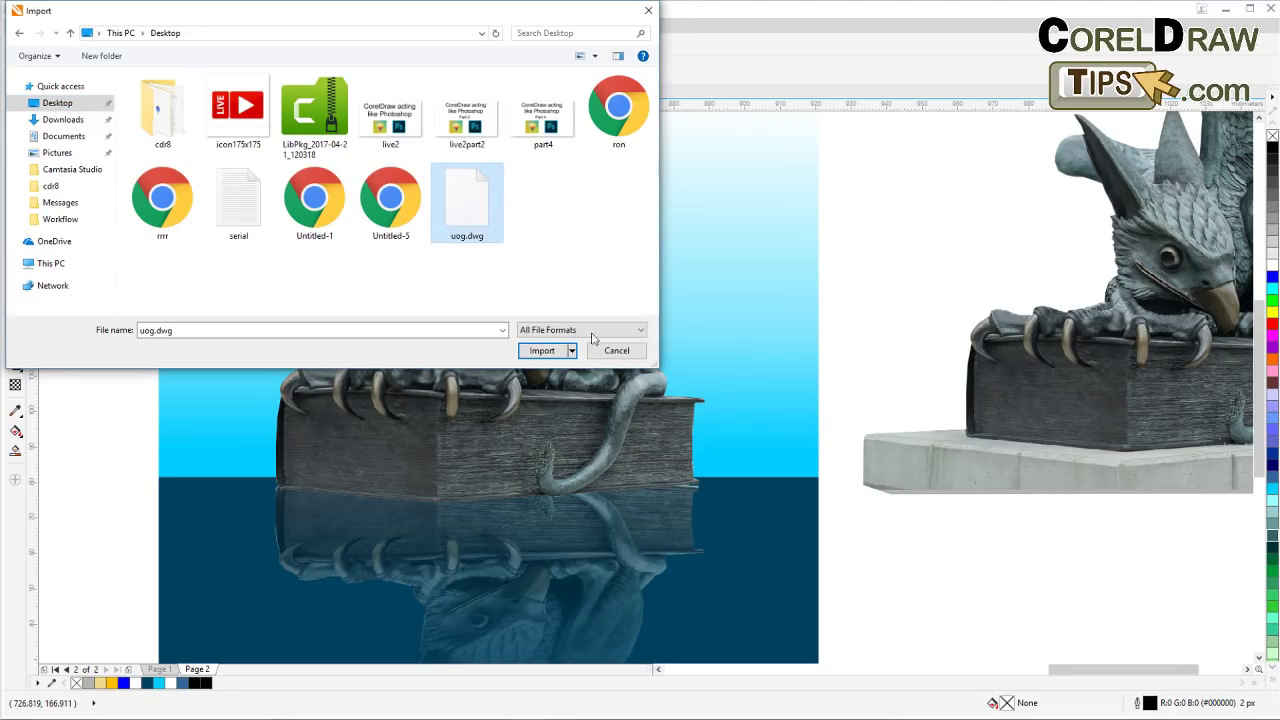
{"action": "double_click", "coordinate": [479, 232]}
{"action": "left_click", "coordinate": [455, 229]}
{"action": "left_click", "coordinate": [623, 355]}
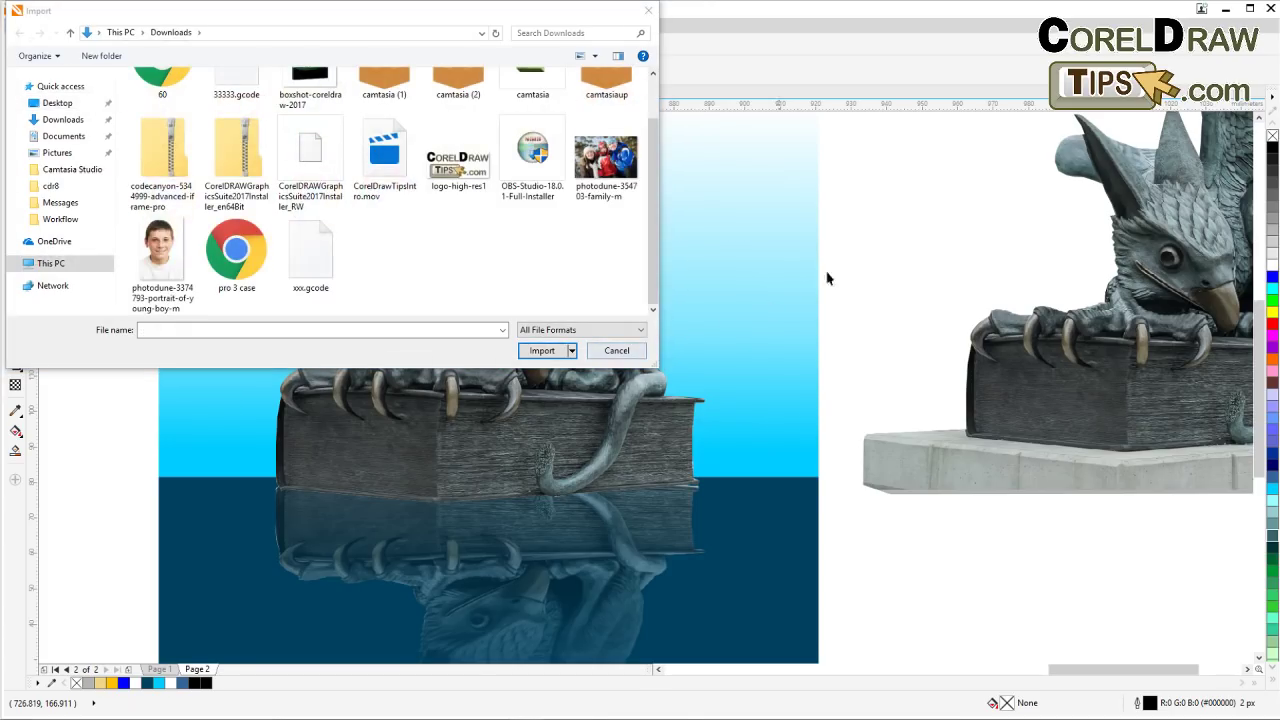
{"action": "left_click", "coordinate": [632, 351]}
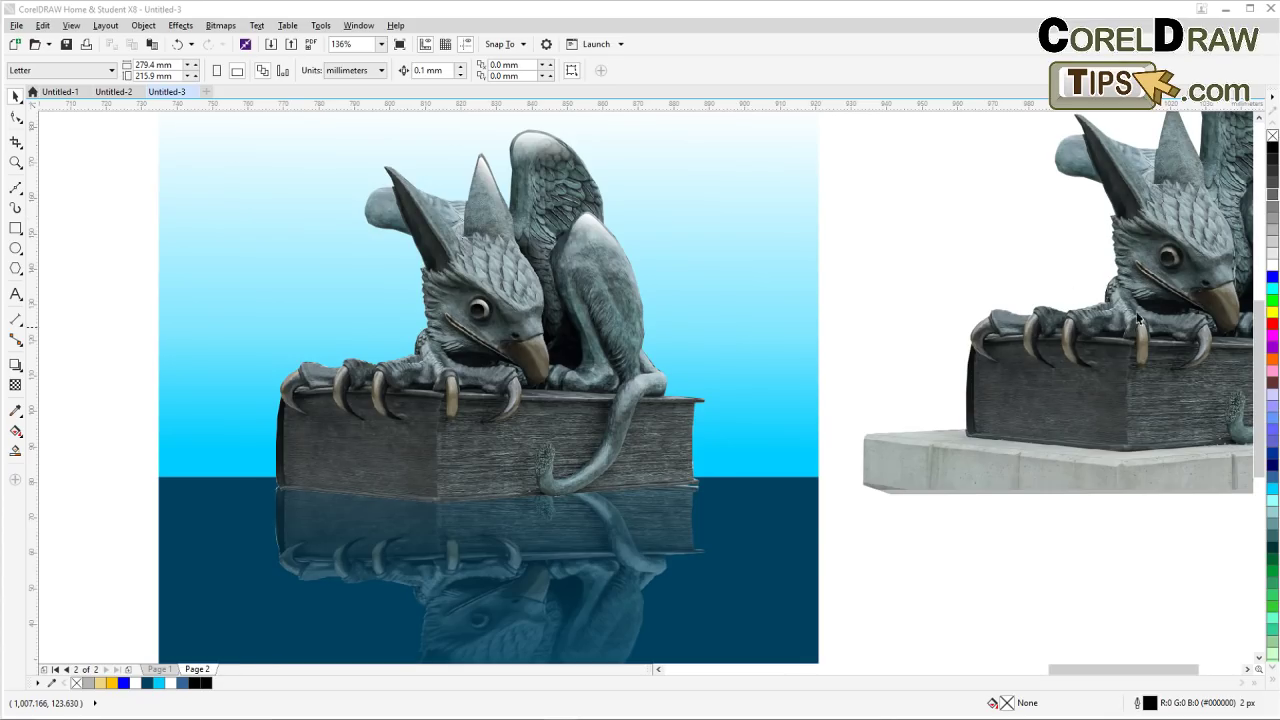
{"action": "scroll", "coordinate": [734, 314], "scroll_direction": "down", "scroll_amount": 3}
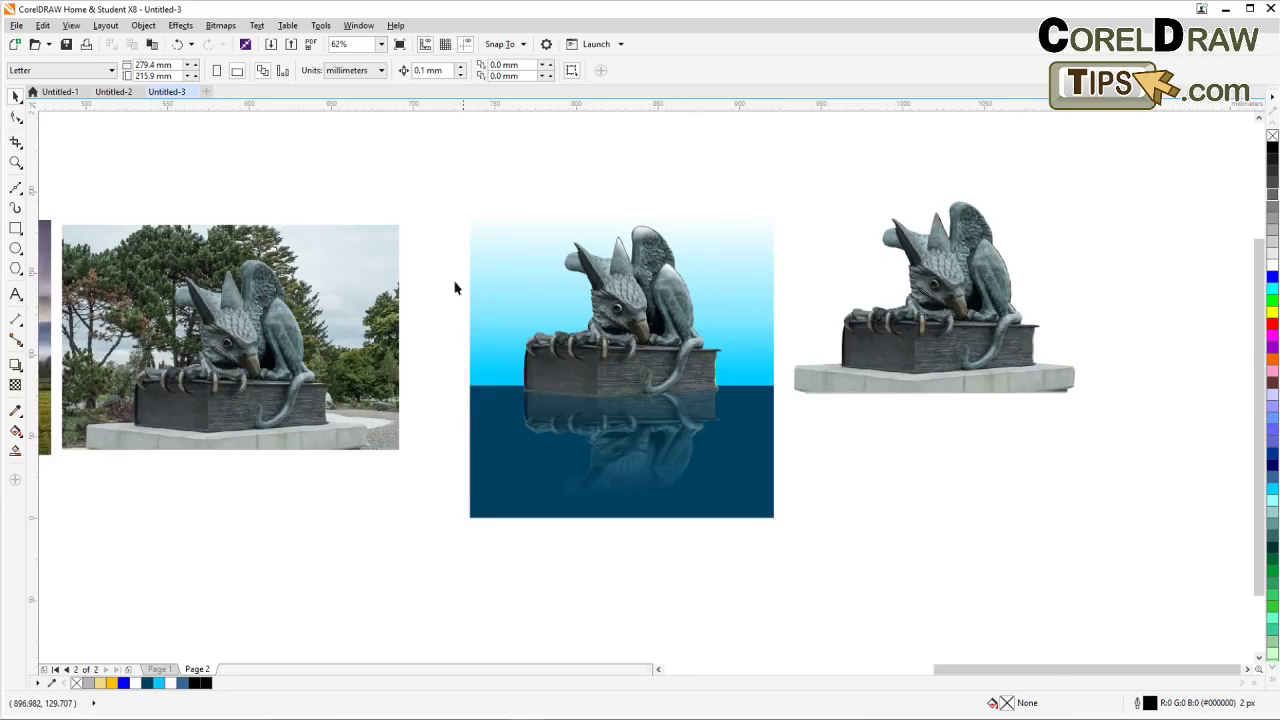
Draw a straight diagonal line rising to the right across the upper left corner of the sky gradient
{"action": "left_click", "coordinate": [16, 162]}
{"action": "left_click_drag", "start_coordinate": [476, 197], "coordinate": [780, 491]}
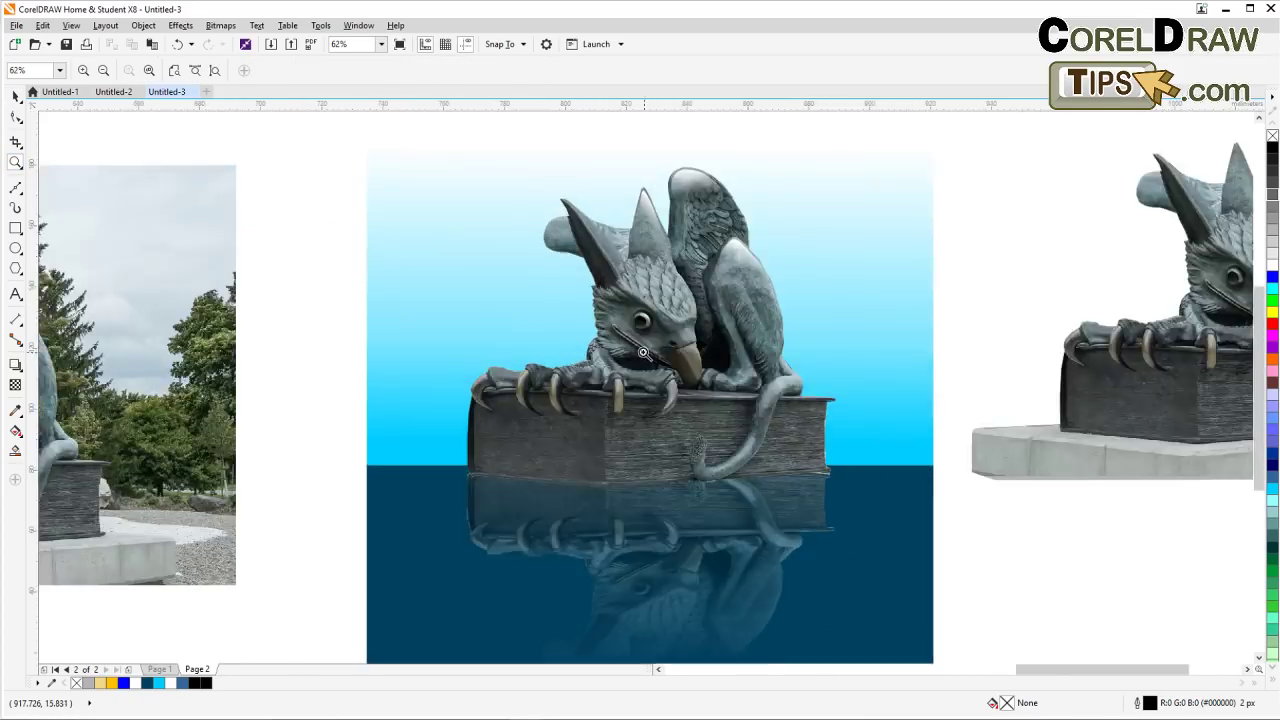
{"action": "left_click", "coordinate": [16, 97]}
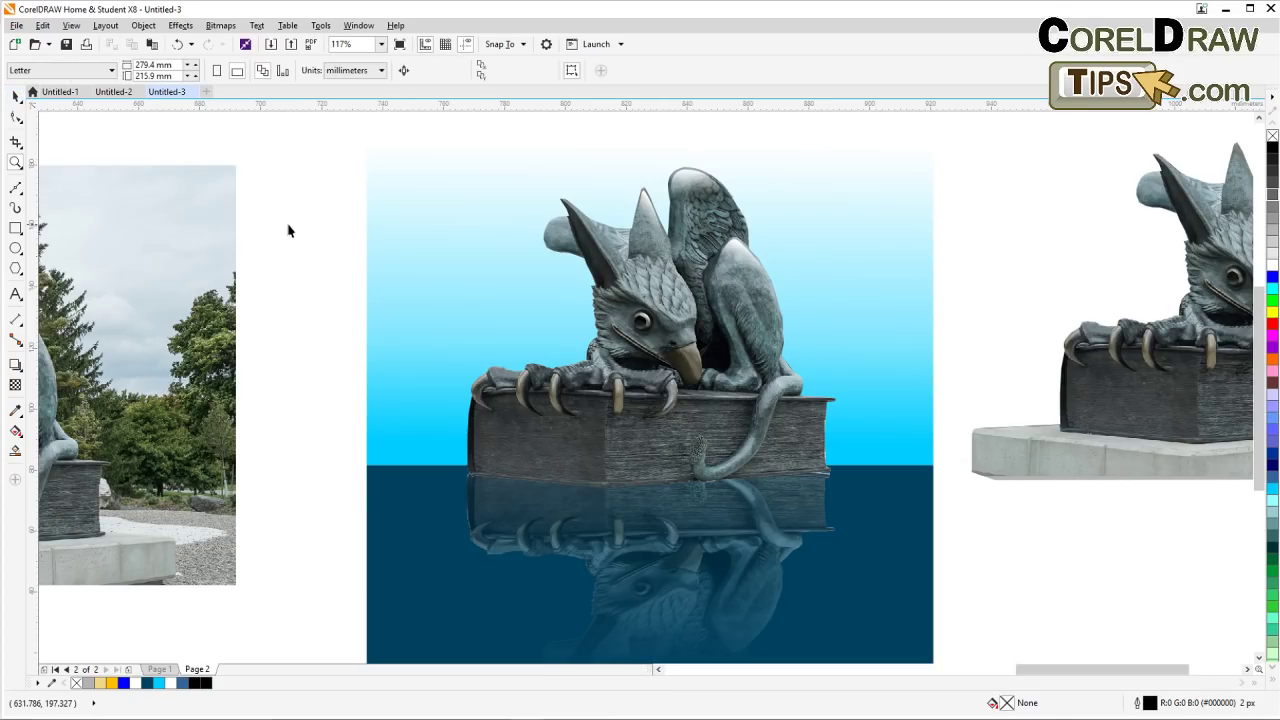
{"action": "scroll", "coordinate": [441, 298], "scroll_direction": "down", "scroll_amount": 3}
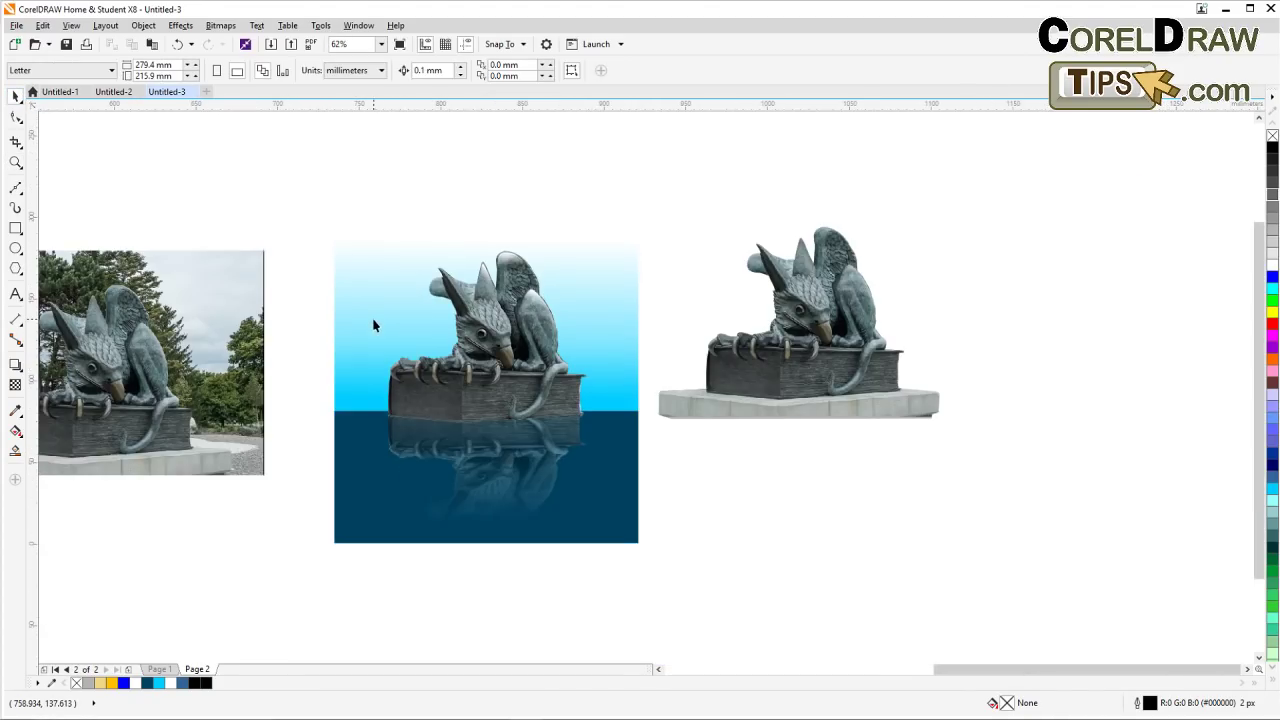
{"action": "left_click_drag", "start_coordinate": [374, 325], "coordinate": [380, 351]}
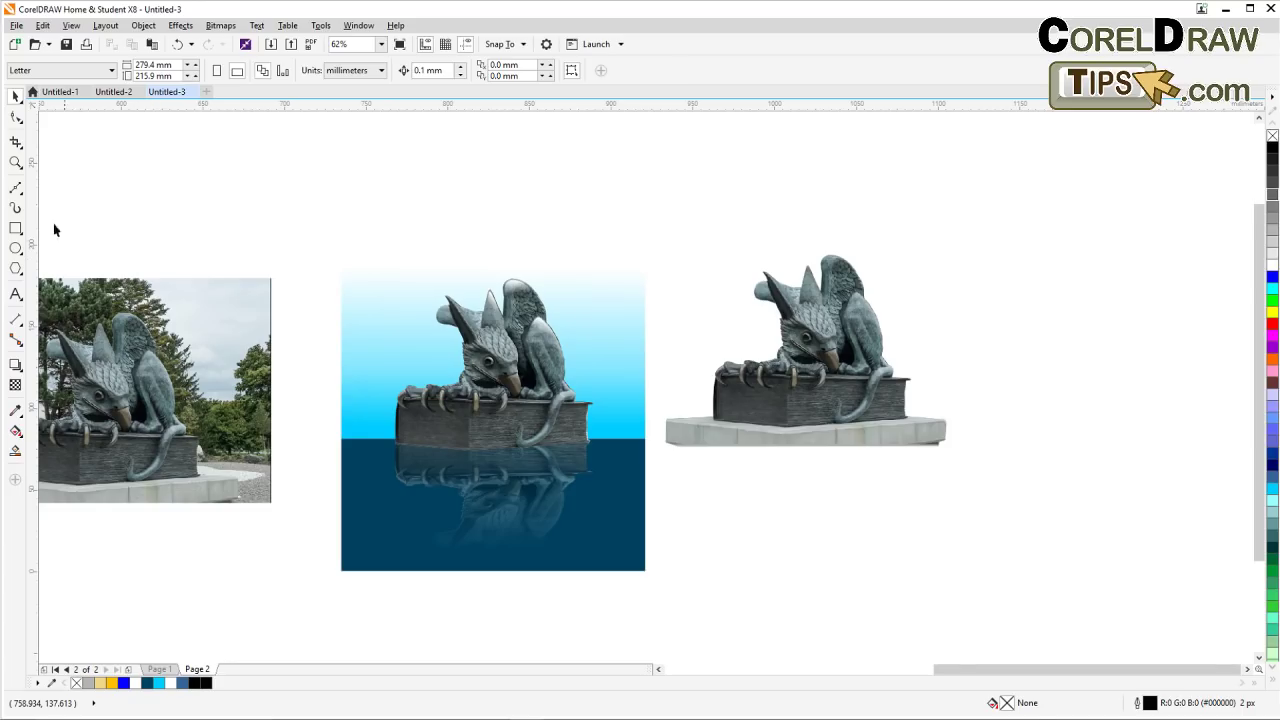
{"action": "left_click", "coordinate": [16, 188]}
{"action": "left_click", "coordinate": [318, 326]}
{"action": "left_click", "coordinate": [502, 216]}
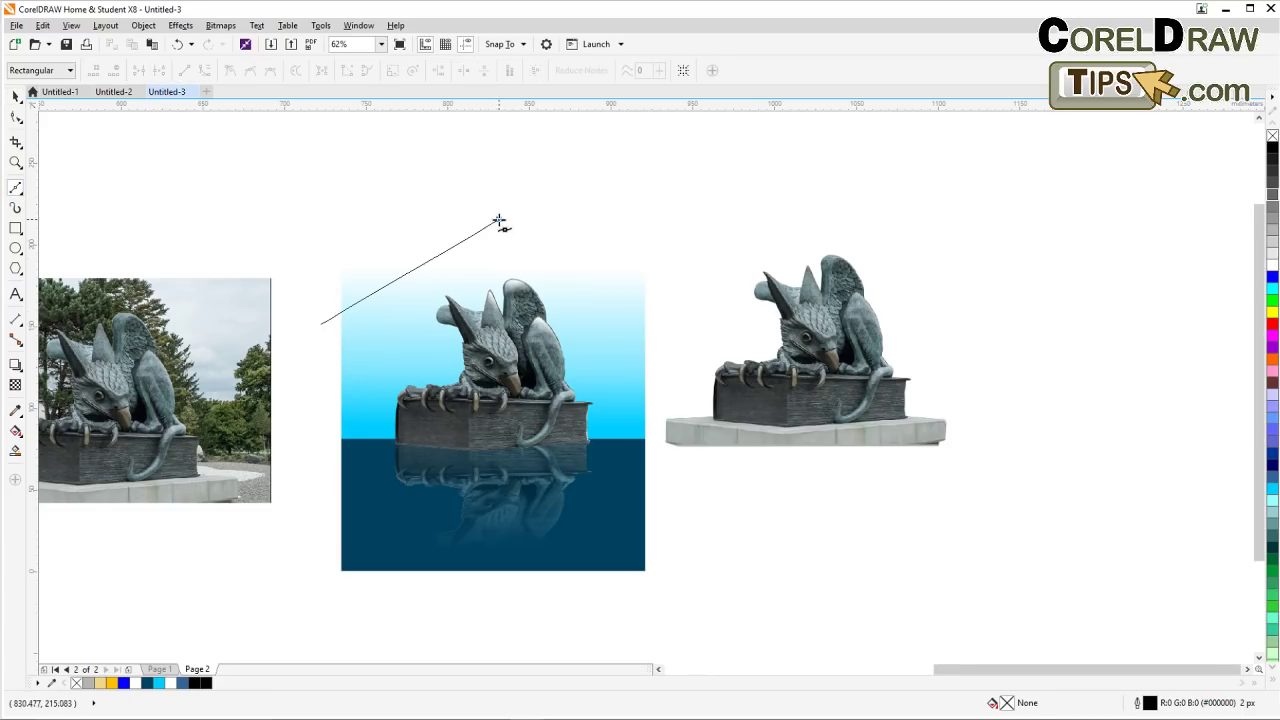
Lengthen the diagonal line at both ends to span about 167 mm wide by 93 mm high
{"action": "left_click", "coordinate": [16, 97]}
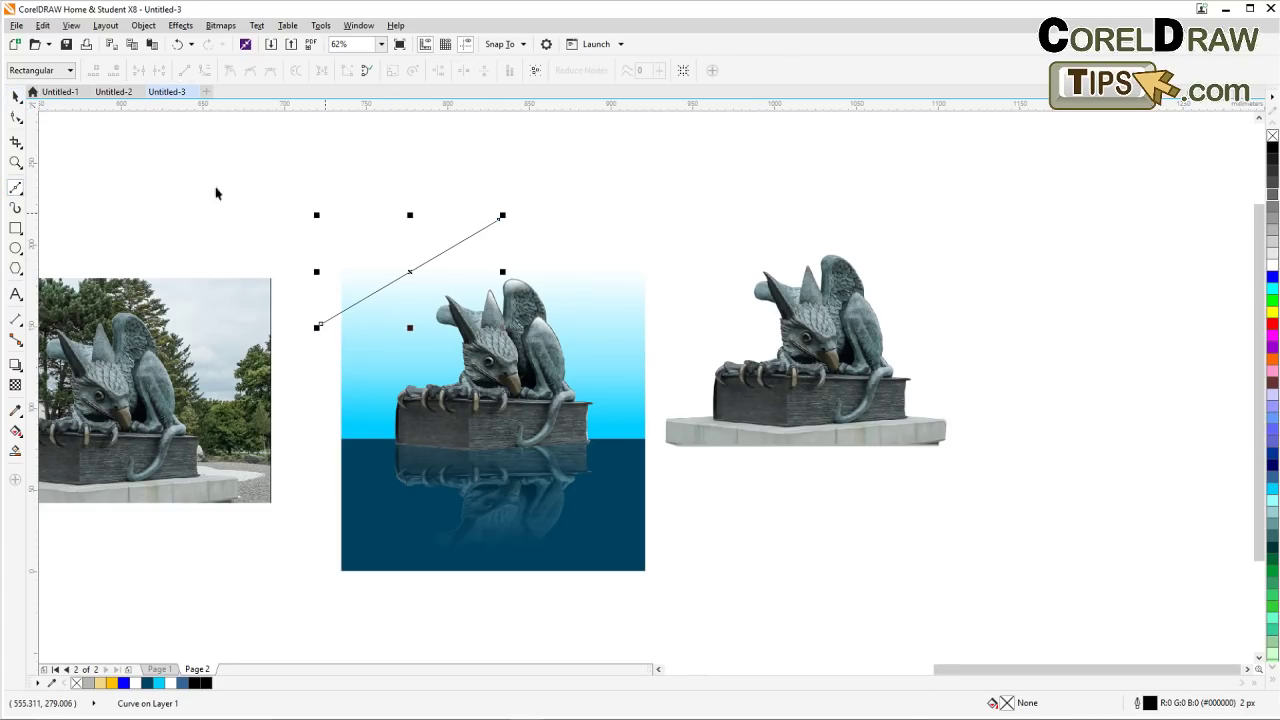
{"action": "left_click", "coordinate": [16, 116]}
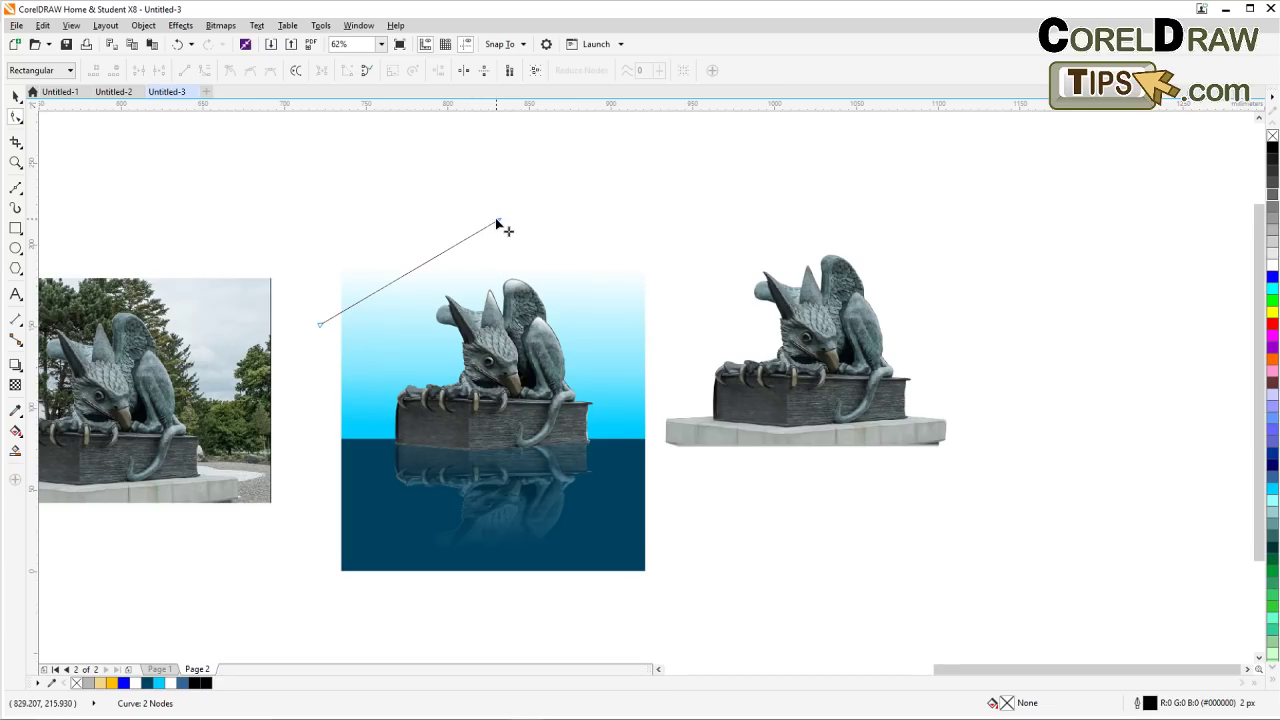
{"action": "left_click_drag", "start_coordinate": [499, 222], "coordinate": [561, 185]}
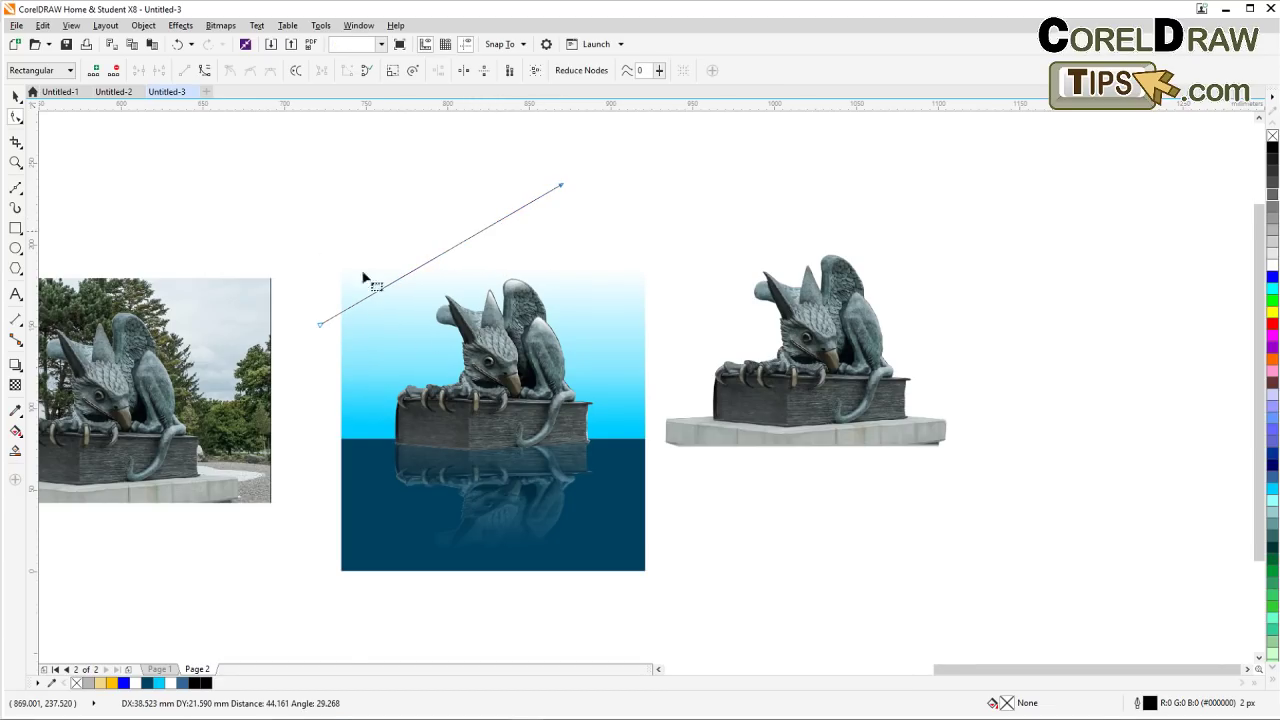
{"action": "left_click_drag", "start_coordinate": [321, 327], "coordinate": [288, 337]}
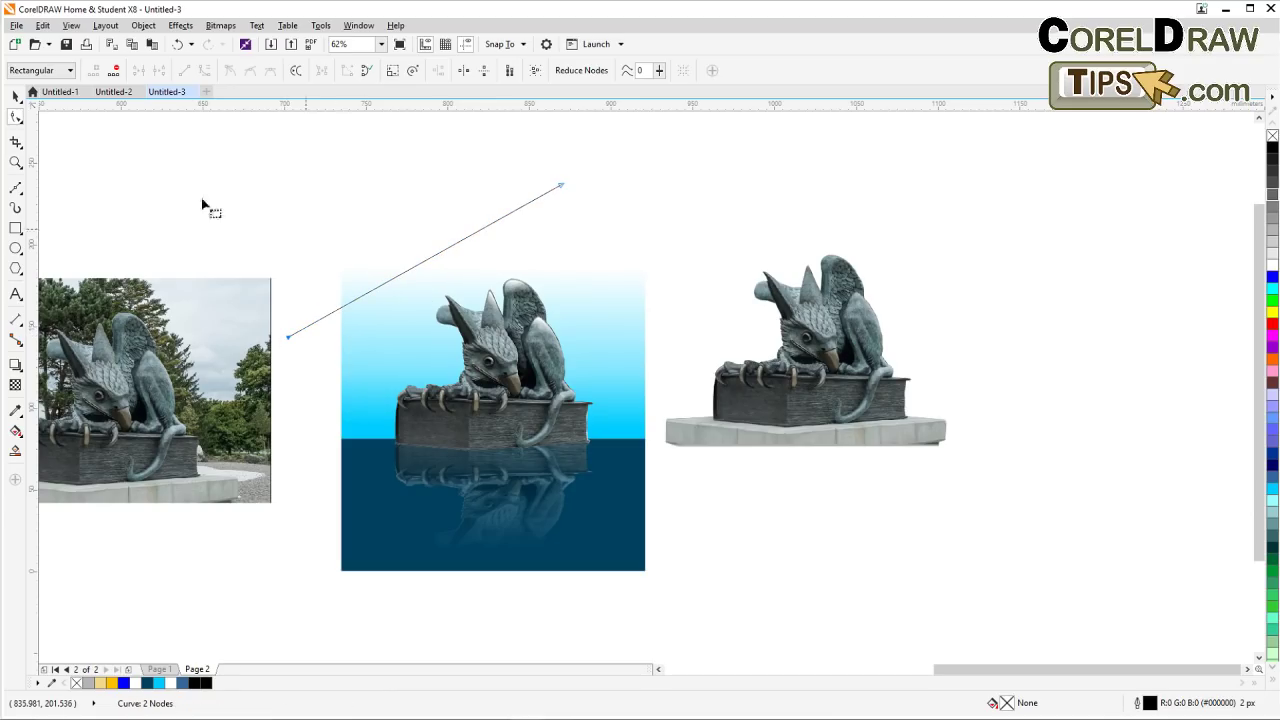
Give the diagonal line a white outline 3 px wide
{"action": "left_click", "coordinate": [17, 96]}
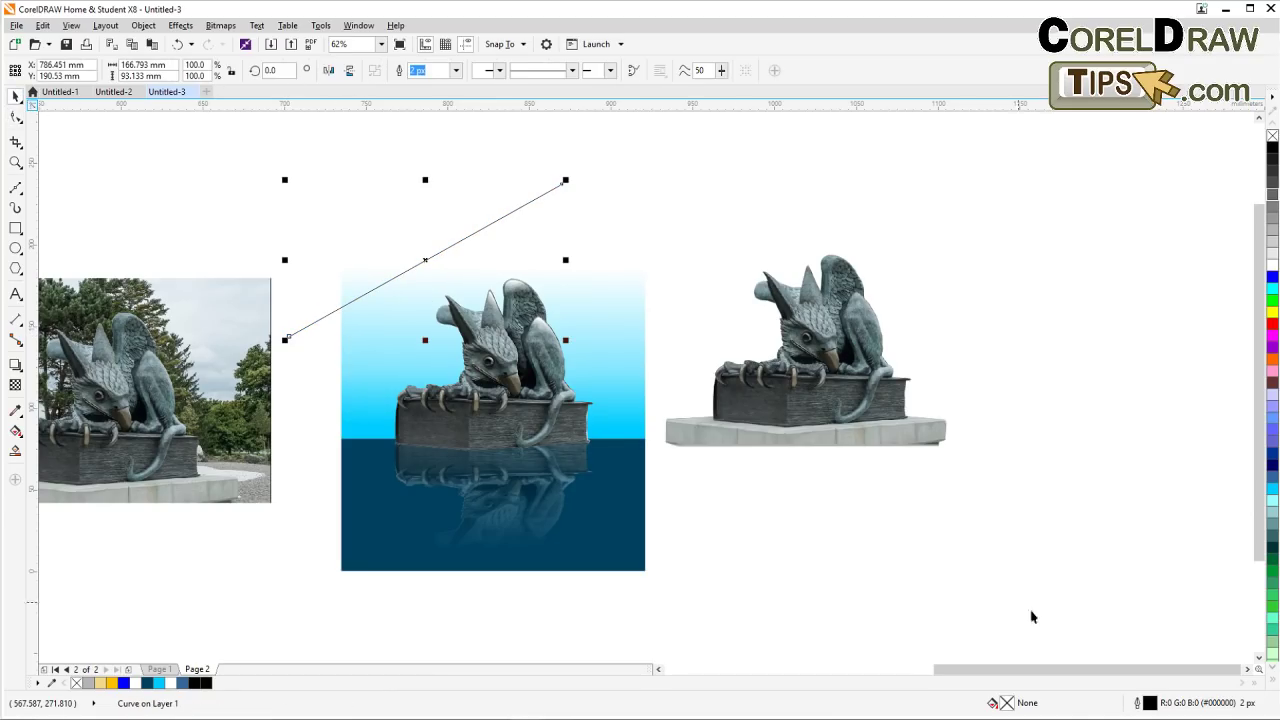
{"action": "double_click", "coordinate": [1138, 703]}
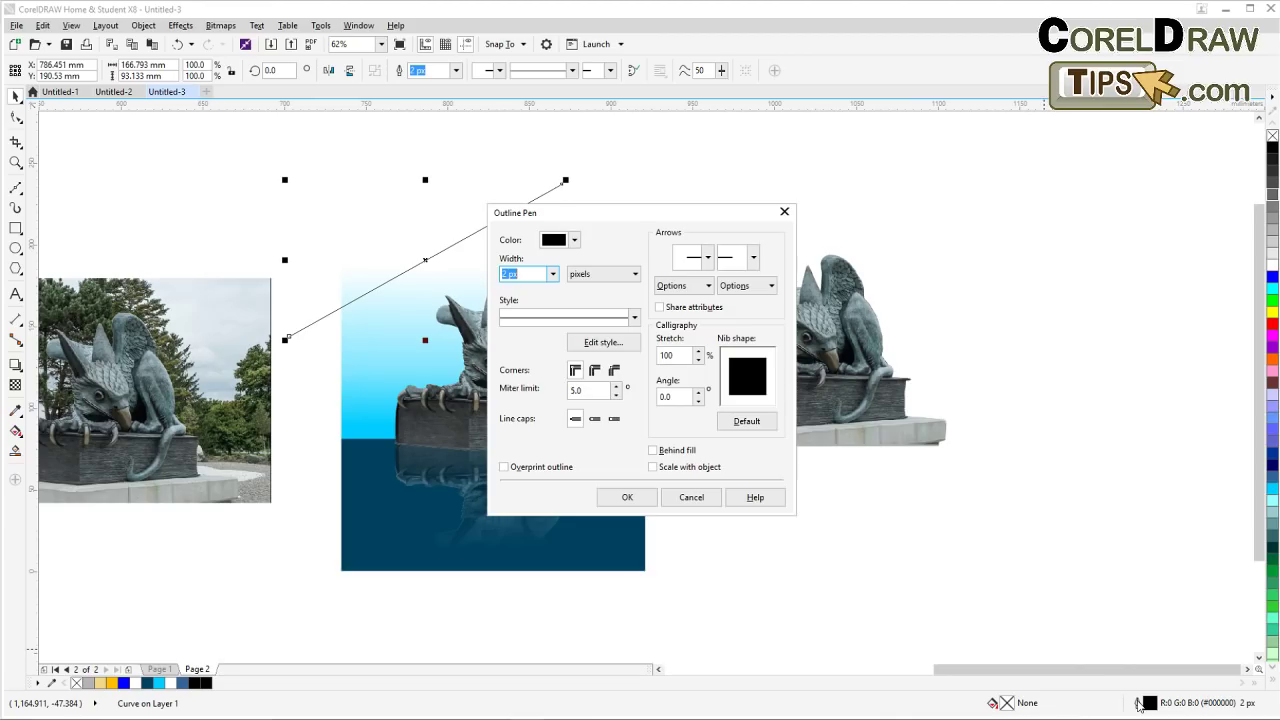
{"action": "left_click", "coordinate": [552, 274]}
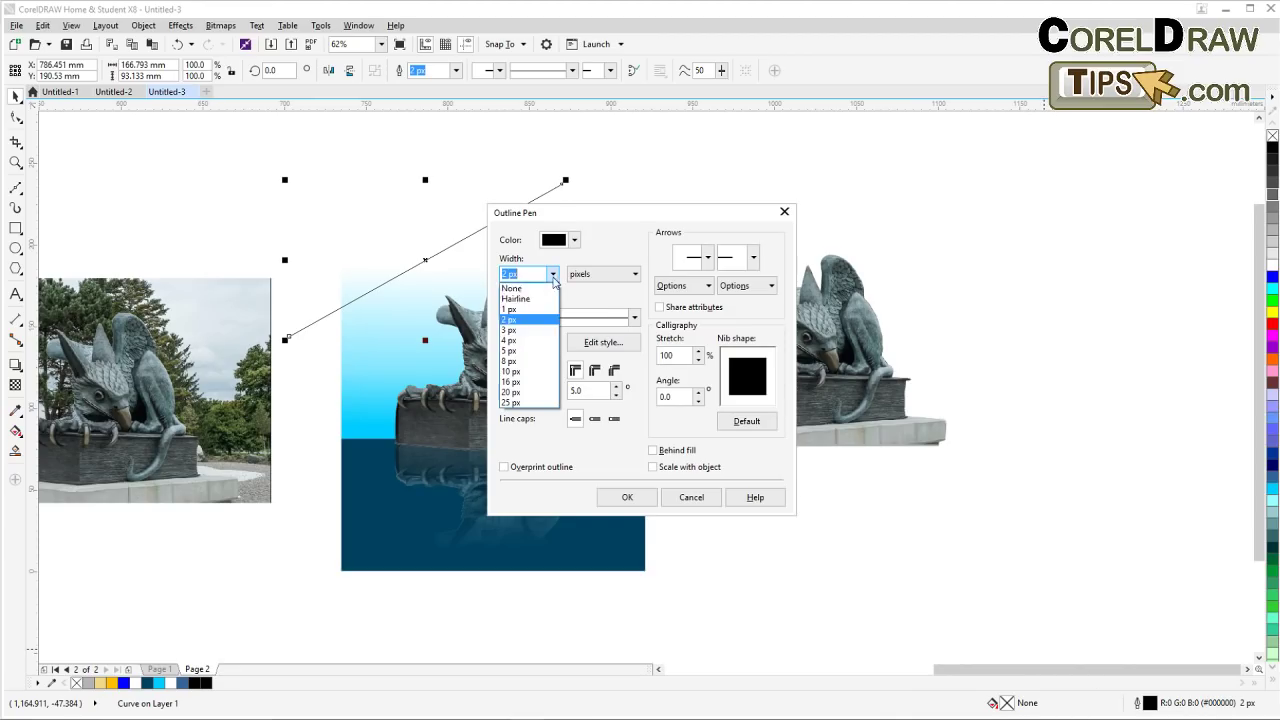
{"action": "left_click", "coordinate": [521, 335]}
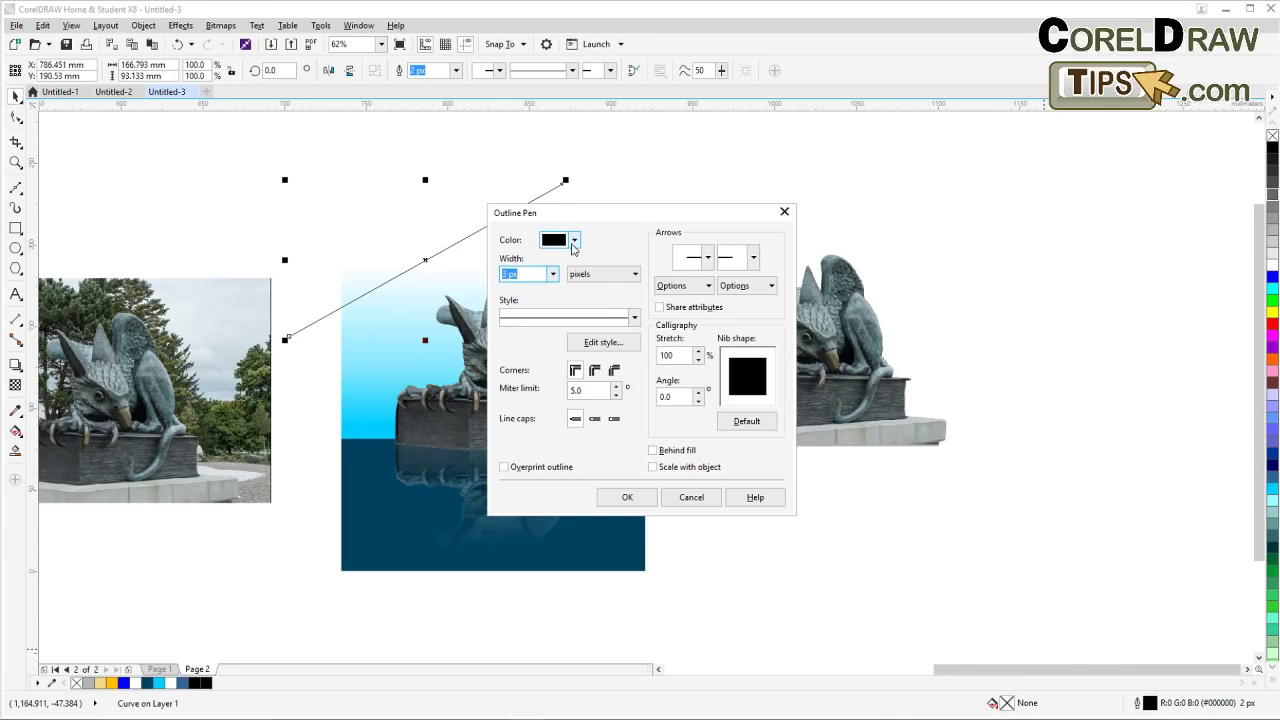
{"action": "left_click", "coordinate": [573, 241]}
{"action": "left_click", "coordinate": [551, 311]}
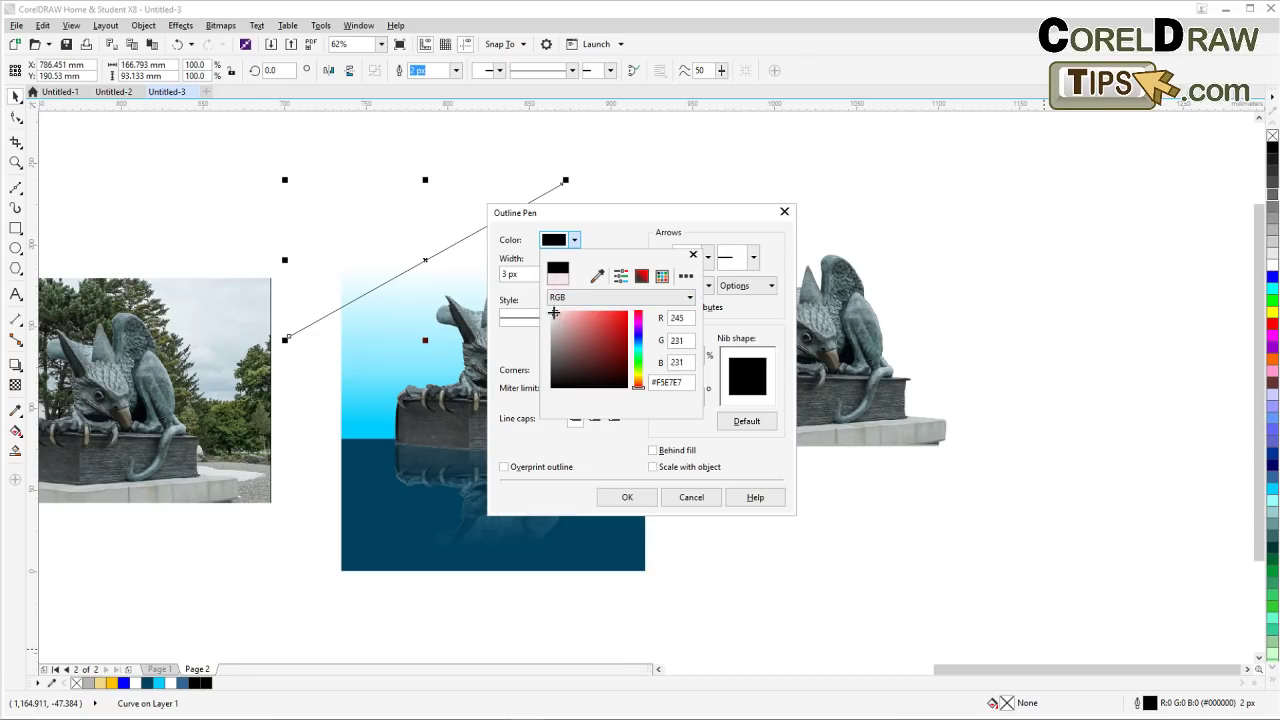
{"action": "left_click", "coordinate": [633, 498]}
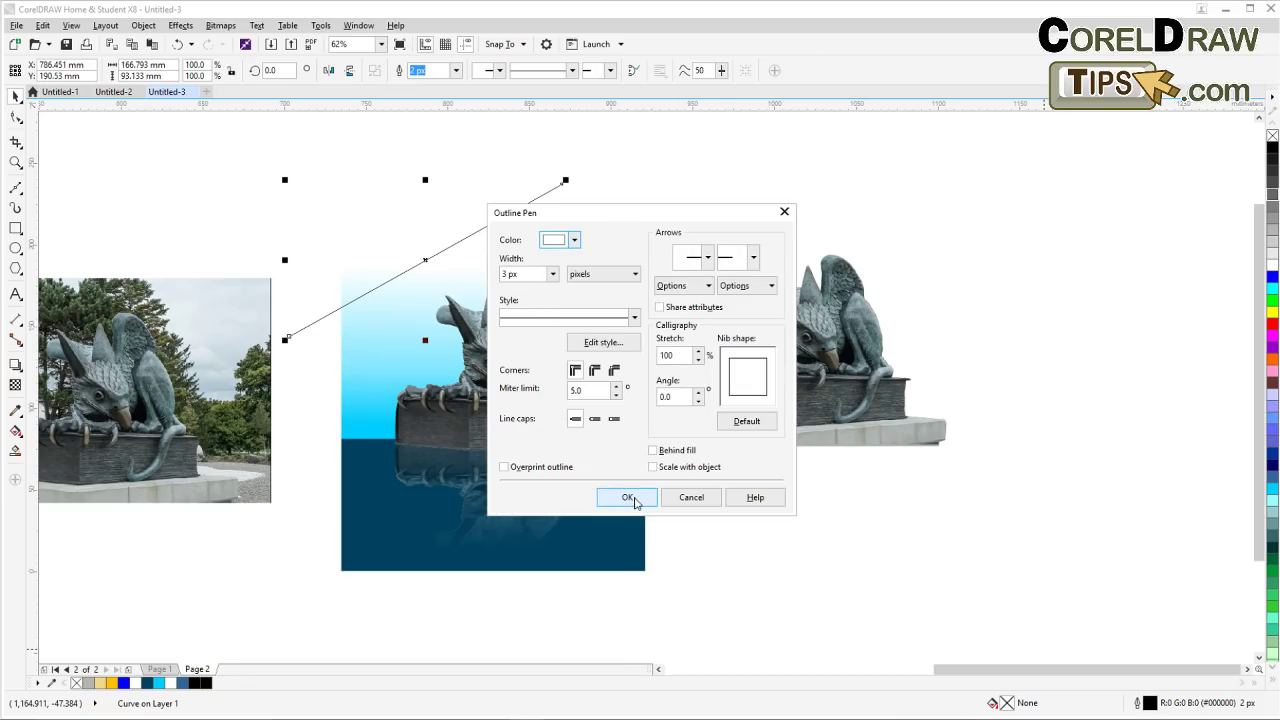
{"action": "left_click", "coordinate": [629, 498]}
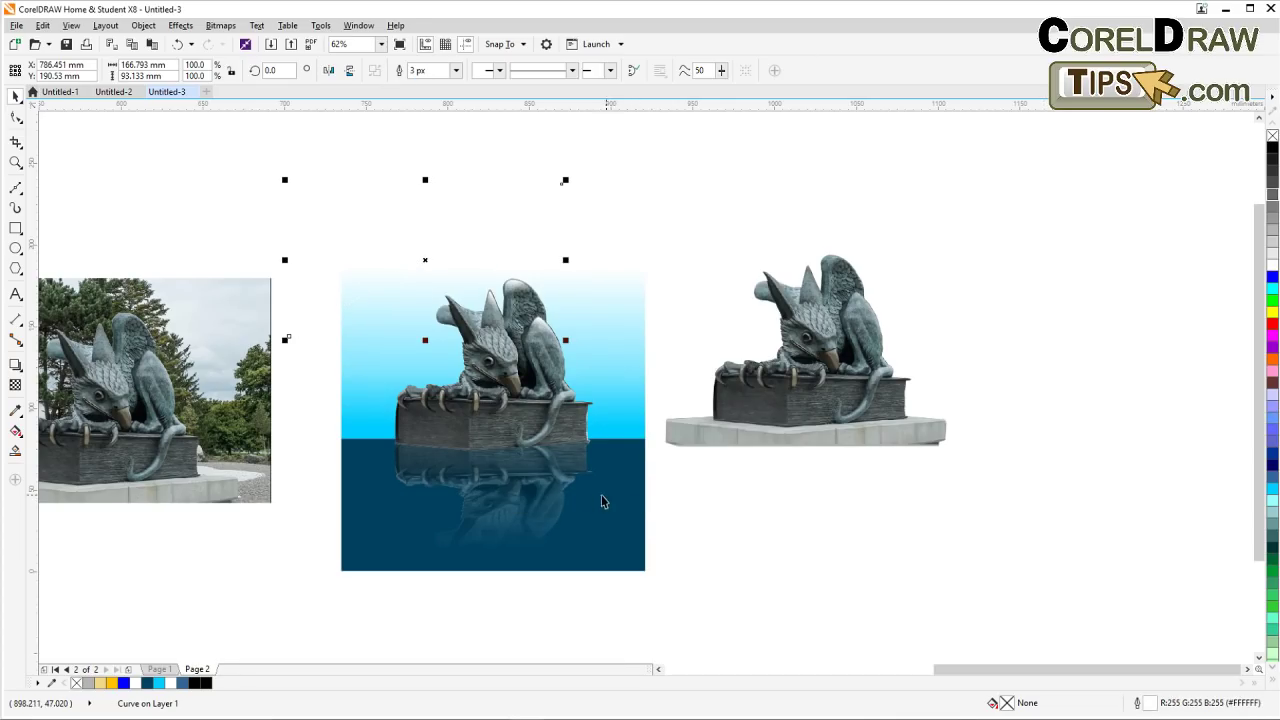
Thicken the white diagonal line to 8 px after trying 5 px
{"action": "scroll", "coordinate": [370, 308], "scroll_direction": "up", "scroll_amount": 2}
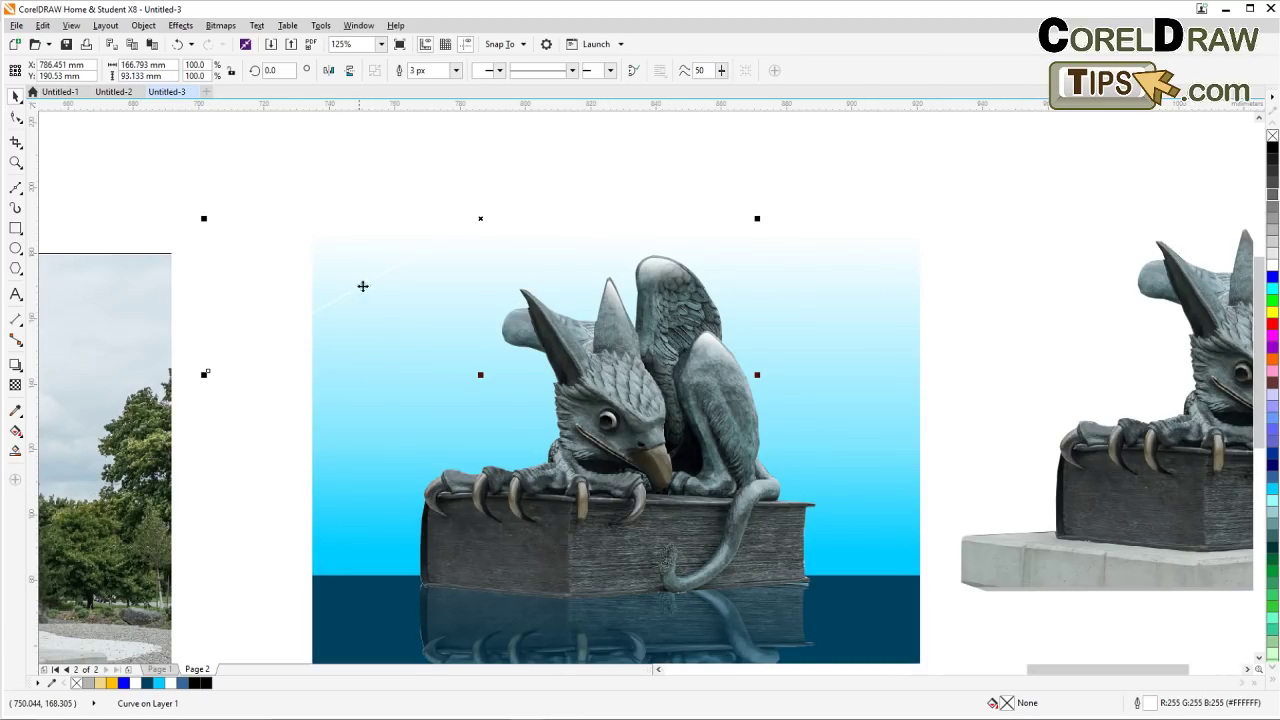
{"action": "left_click", "coordinate": [456, 70]}
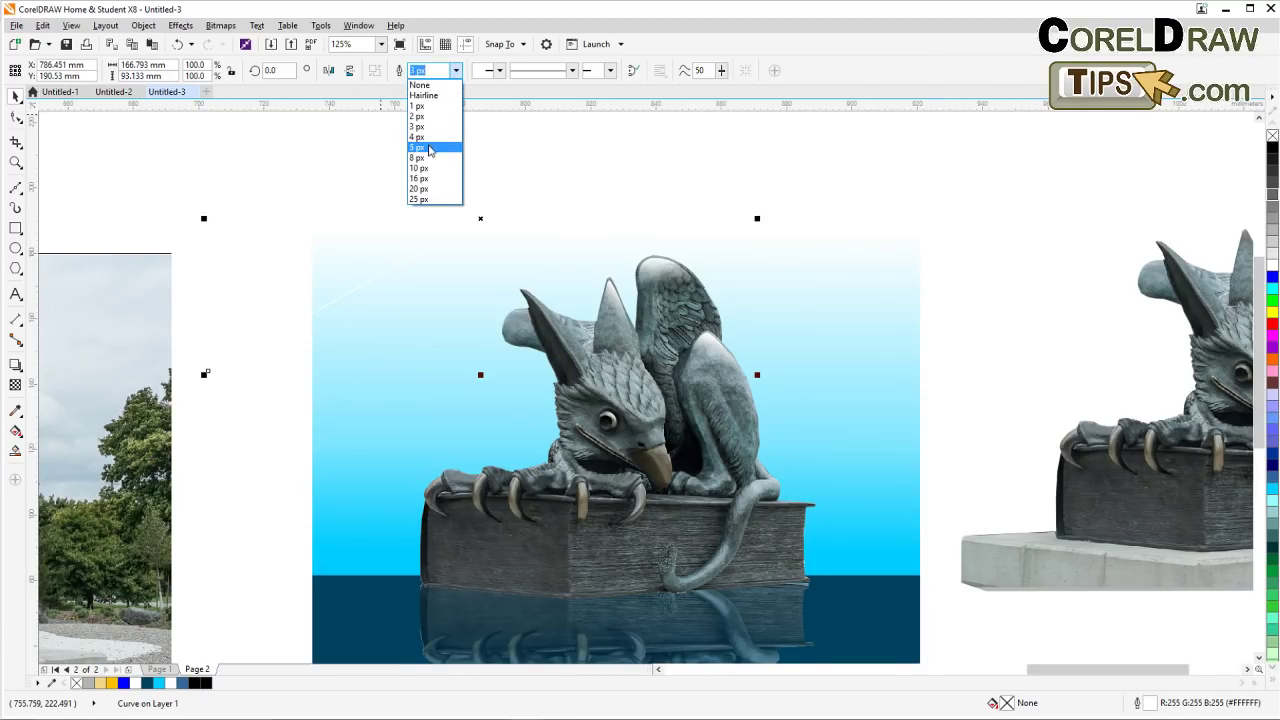
{"action": "left_click", "coordinate": [427, 147]}
{"action": "left_click", "coordinate": [456, 70]}
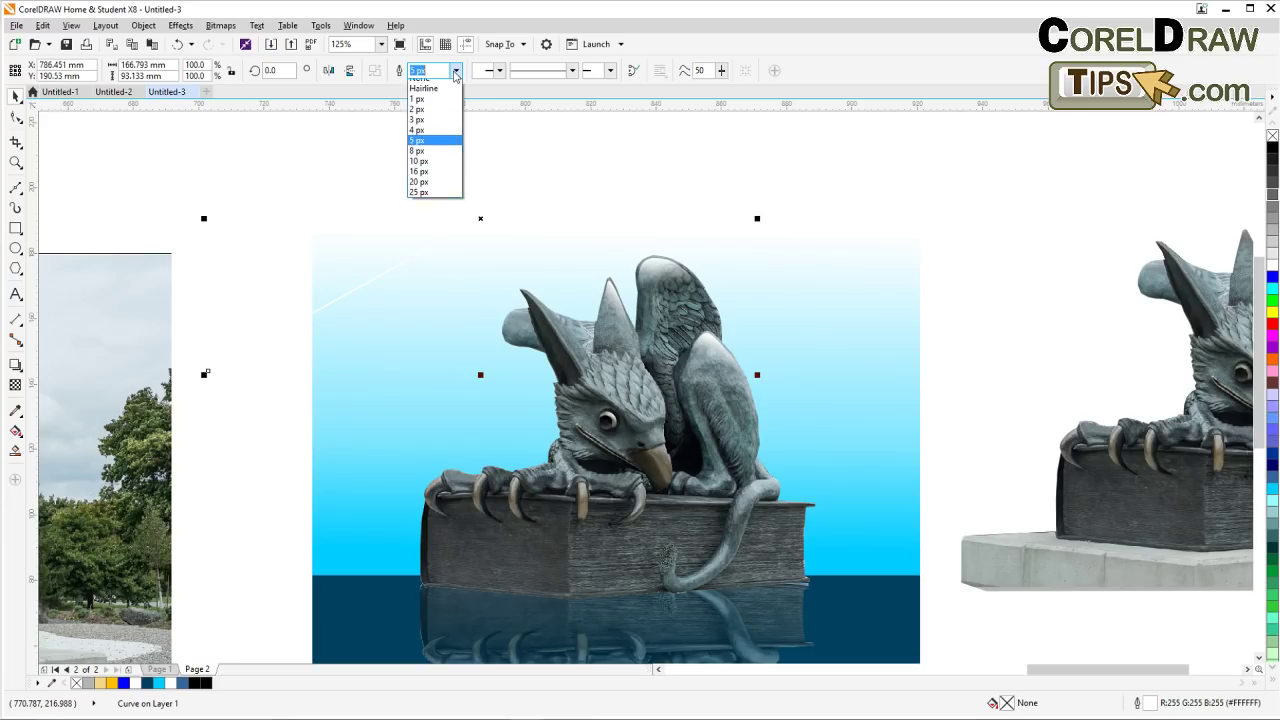
{"action": "left_click", "coordinate": [427, 158]}
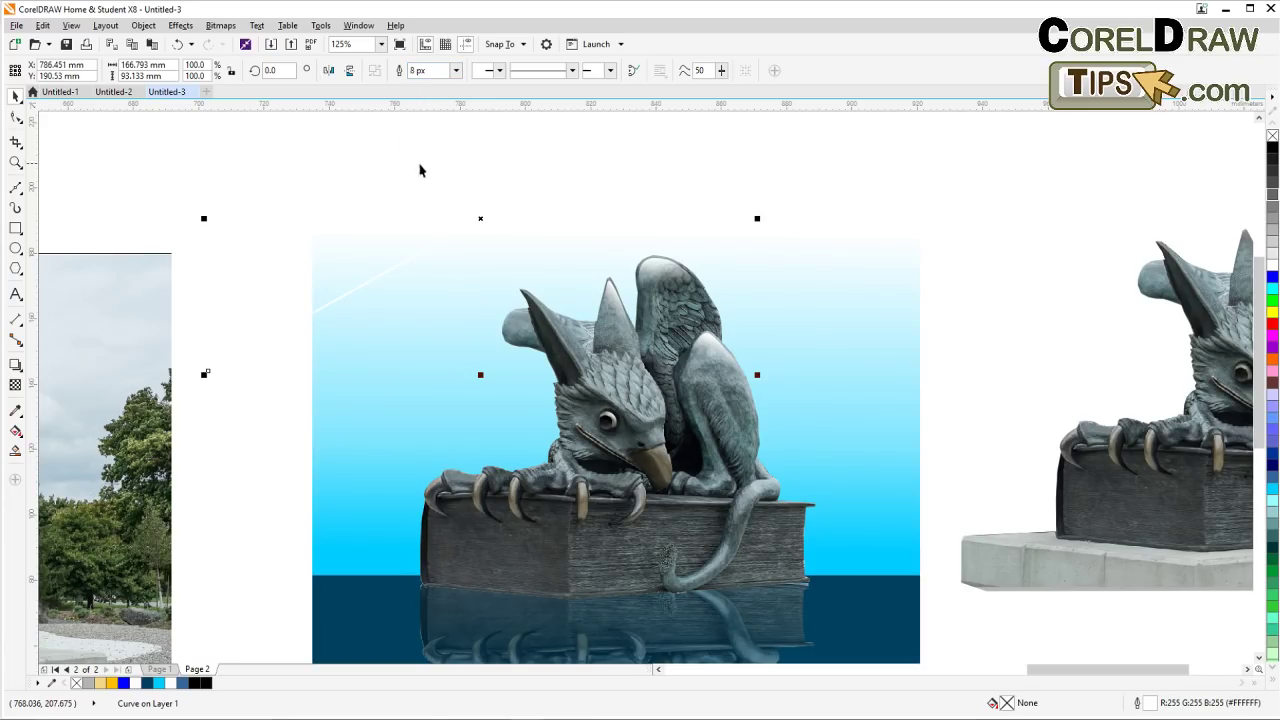
Move the white line up to the sky's upper left corner and duplicate it about 2.5 mm right and 2.8 mm down
{"action": "scroll", "coordinate": [423, 163], "scroll_direction": "down", "scroll_amount": 2}
{"action": "left_click", "coordinate": [352, 214]}
{"action": "scroll", "coordinate": [380, 237], "scroll_direction": "up", "scroll_amount": 2}
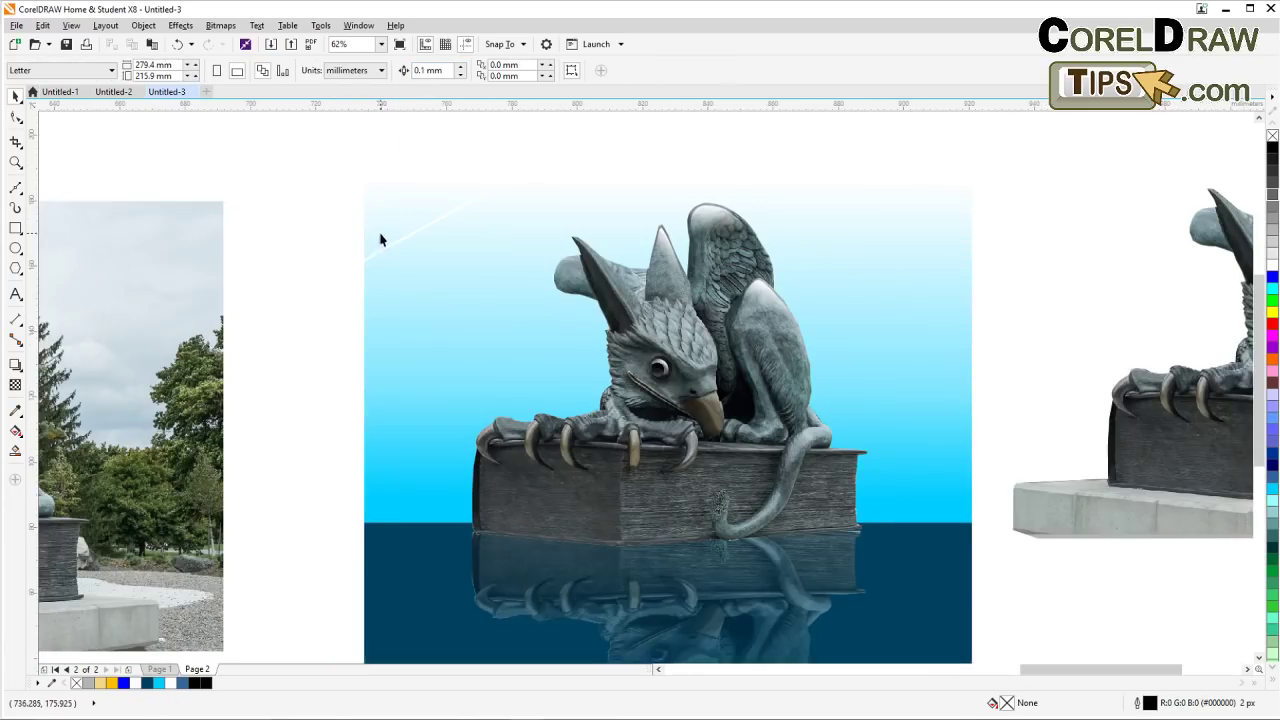
{"action": "left_click", "coordinate": [386, 247]}
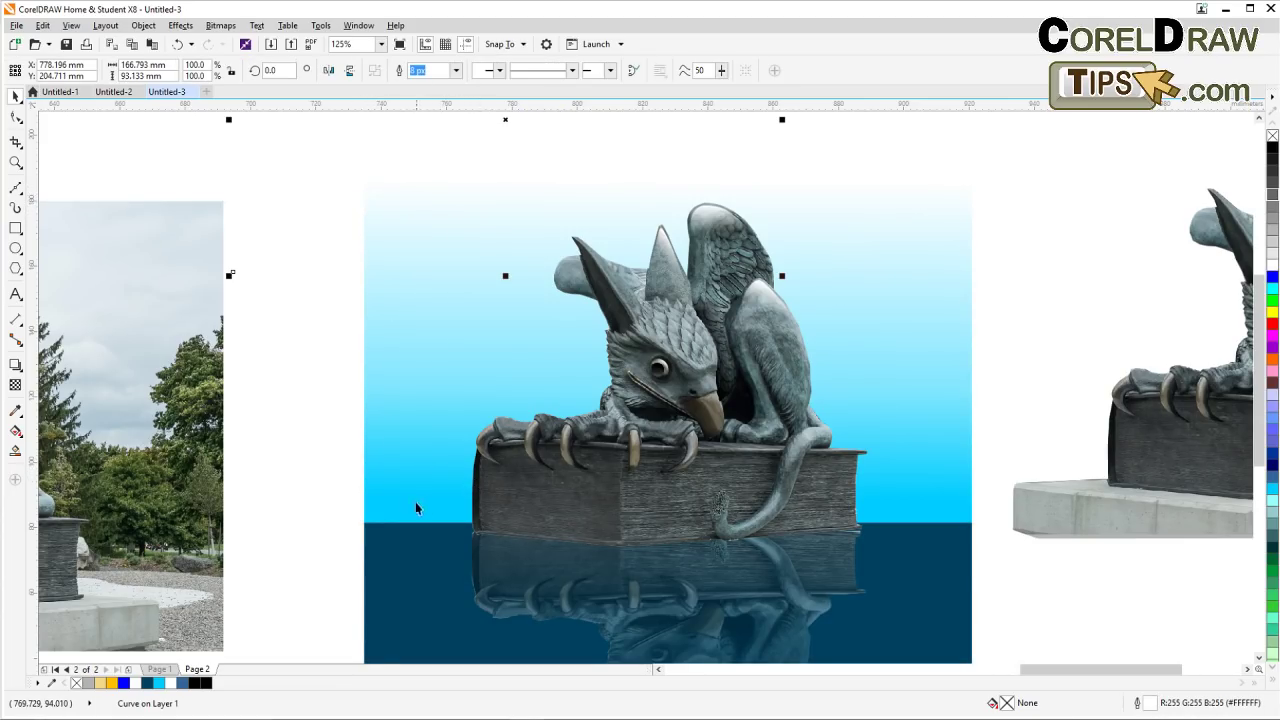
{"action": "left_click_drag", "start_coordinate": [505, 120], "coordinate": [504, 173]}
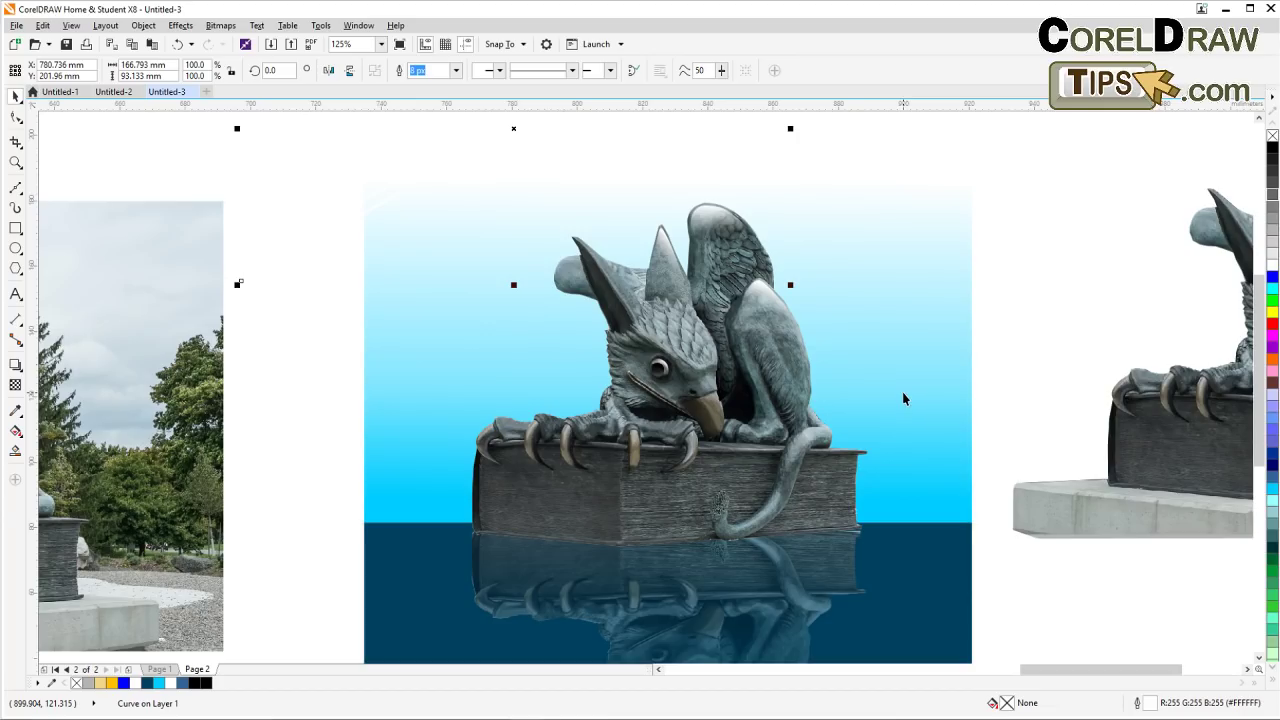
Repeat the offset duplication of the white line until evenly spaced diagonal stripes run down across the gargoyle and into the water
{"action": "key", "text": "Right"}
{"action": "key", "text": "Down"}
{"action": "key", "text": "Right"}
{"action": "key", "text": "Down"}
{"action": "key", "text": "Right"}
{"action": "key", "text": "Down"}
{"action": "key", "text": "Right"}
{"action": "key", "text": "Down"}
{"action": "key", "text": "Right"}
{"action": "key", "text": "Down"}
{"action": "key", "text": "Right"}
{"action": "key", "text": "Down"}
{"action": "key", "text": "Right"}
{"action": "key", "text": "Down"}
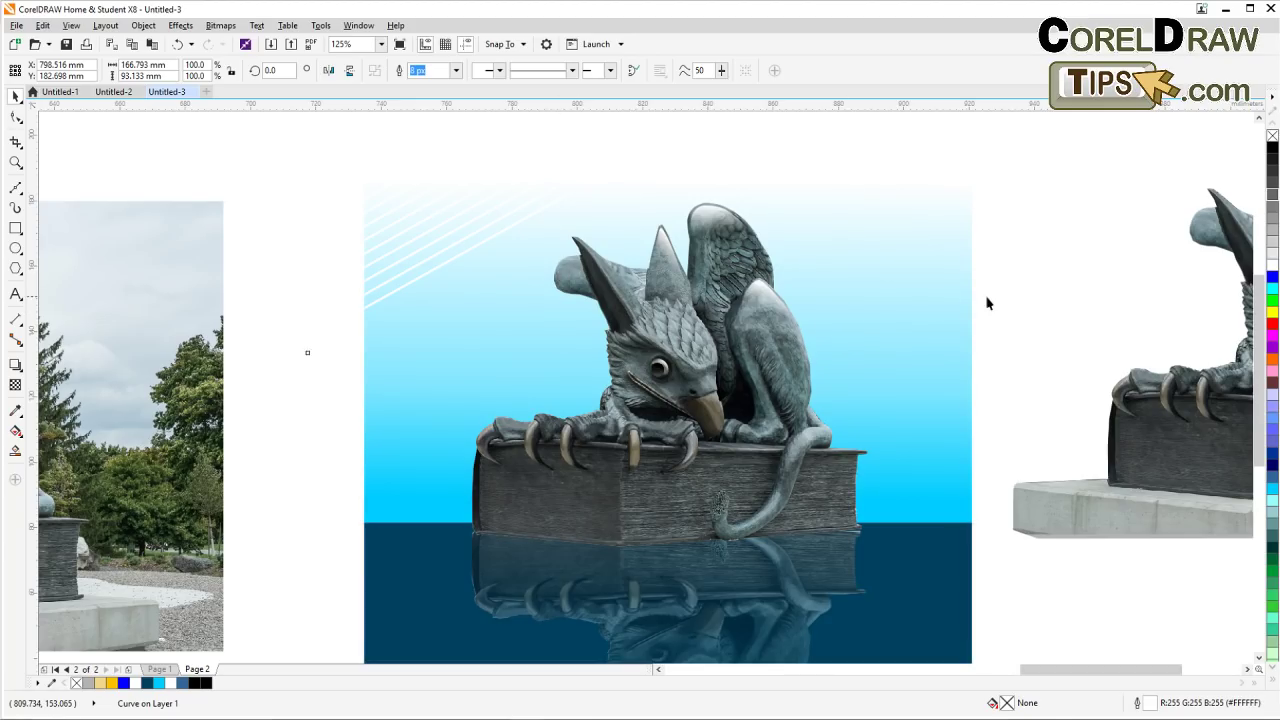
{"action": "key", "text": "Right"}
{"action": "key", "text": "Down"}
{"action": "key", "text": "Right"}
{"action": "key", "text": "Down"}
{"action": "key", "text": "Right"}
{"action": "key", "text": "Down"}
{"action": "key", "text": "Right"}
{"action": "key", "text": "Down"}
{"action": "key", "text": "Right"}
{"action": "key", "text": "Down"}
{"action": "key", "text": "Right"}
{"action": "key", "text": "Down"}
{"action": "key", "text": "Right"}
{"action": "key", "text": "Down"}
{"action": "key", "text": "Right"}
{"action": "key", "text": "Down"}
{"action": "key", "text": "Right"}
{"action": "key", "text": "Down"}
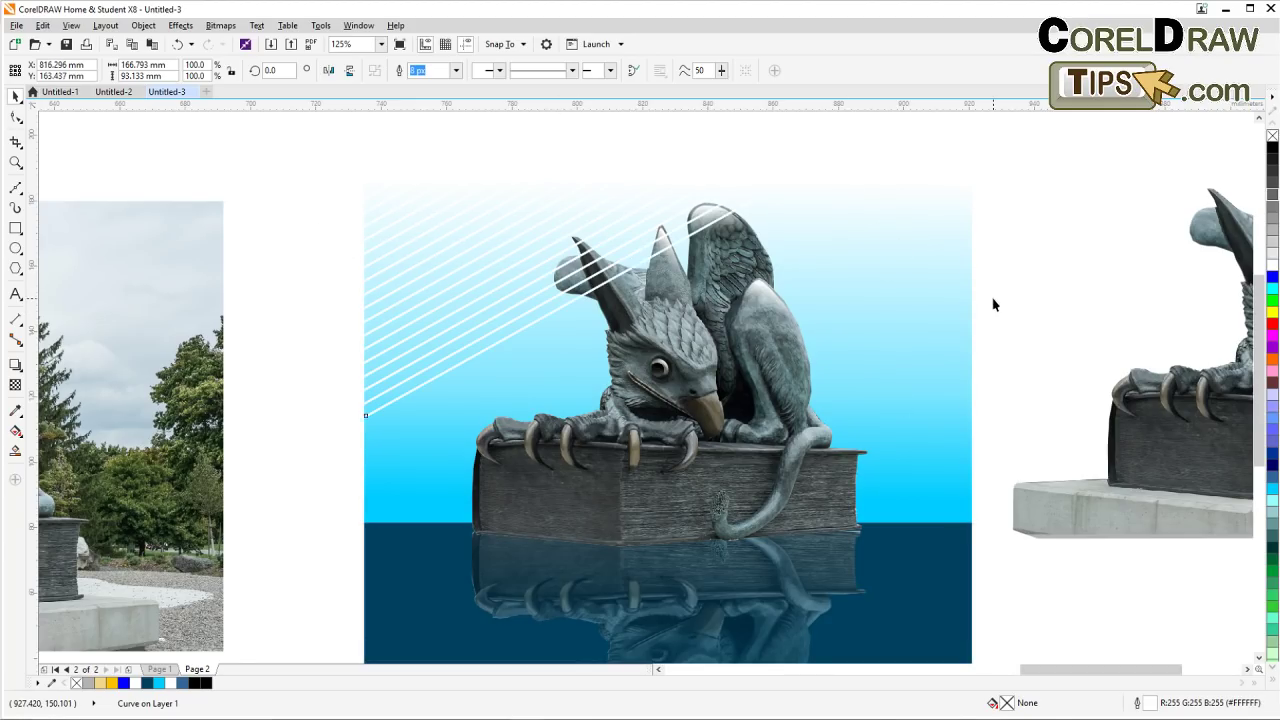
{"action": "key", "text": "Right"}
{"action": "key", "text": "Down"}
{"action": "key", "text": "ctrl+r"}
{"action": "key", "text": "ctrl+r"}
{"action": "key", "text": "ctrl+r"}
{"action": "key", "text": "ctrl+r"}
{"action": "key", "text": "ctrl+r"}
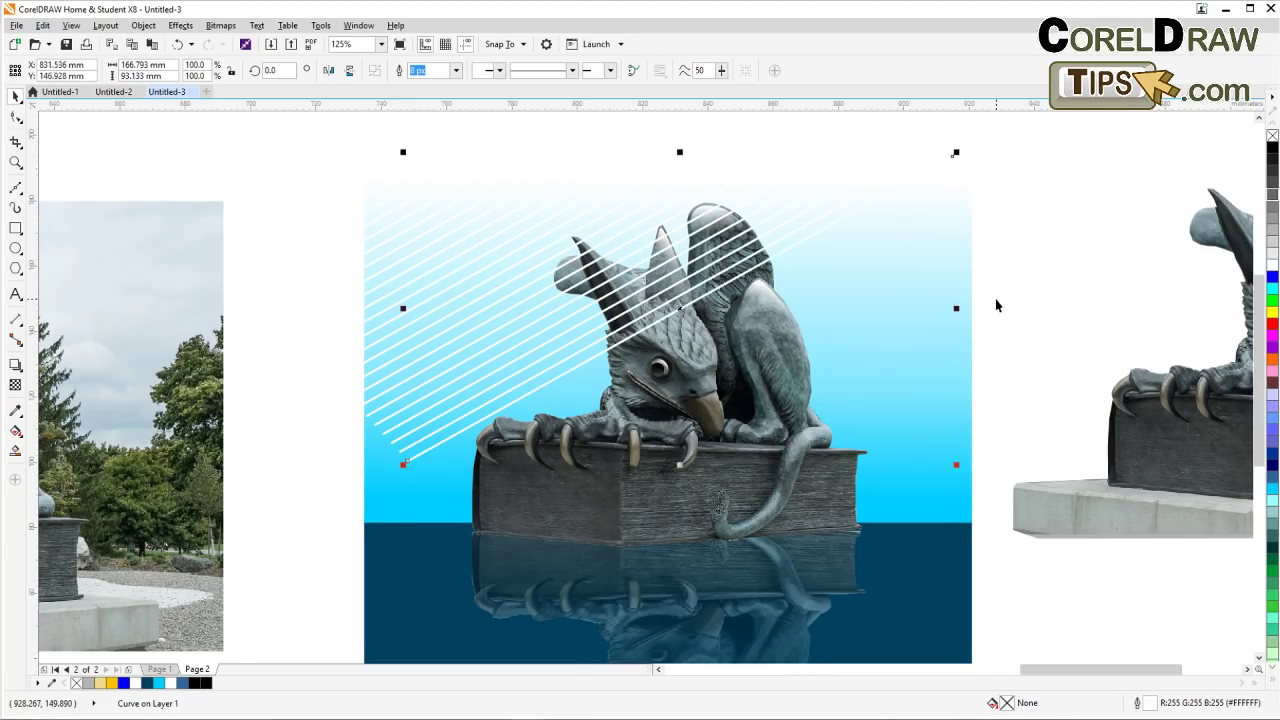
{"action": "key", "text": "ctrl+r"}
{"action": "key", "text": "ctrl+r"}
{"action": "key", "text": "ctrl+r"}
{"action": "key", "text": "ctrl+r"}
{"action": "key", "text": "ctrl+r"}
{"action": "key", "text": "ctrl+r"}
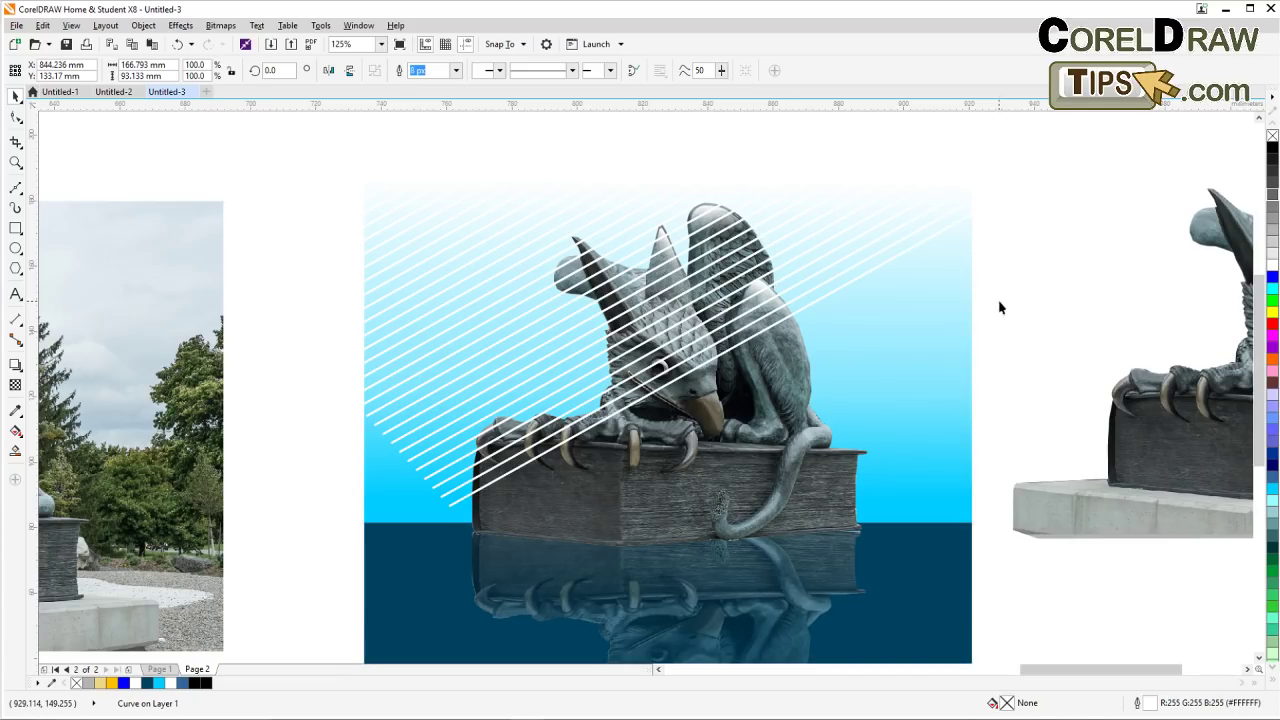
{"action": "key", "text": "ctrl+r"}
{"action": "key", "text": "ctrl+r"}
{"action": "key", "text": "ctrl+r"}
{"action": "key", "text": "ctrl+r"}
{"action": "key", "text": "ctrl+r"}
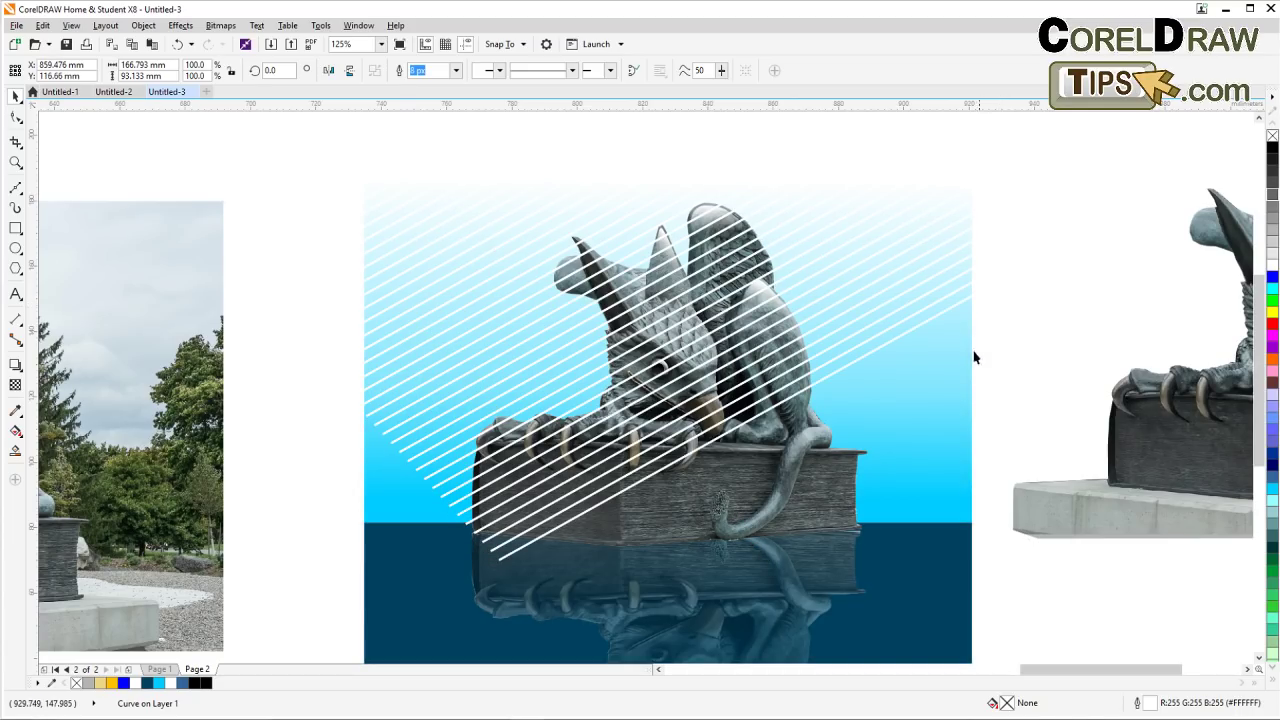
{"action": "key", "text": "ctrl+r"}
{"action": "key", "text": "ctrl+r"}
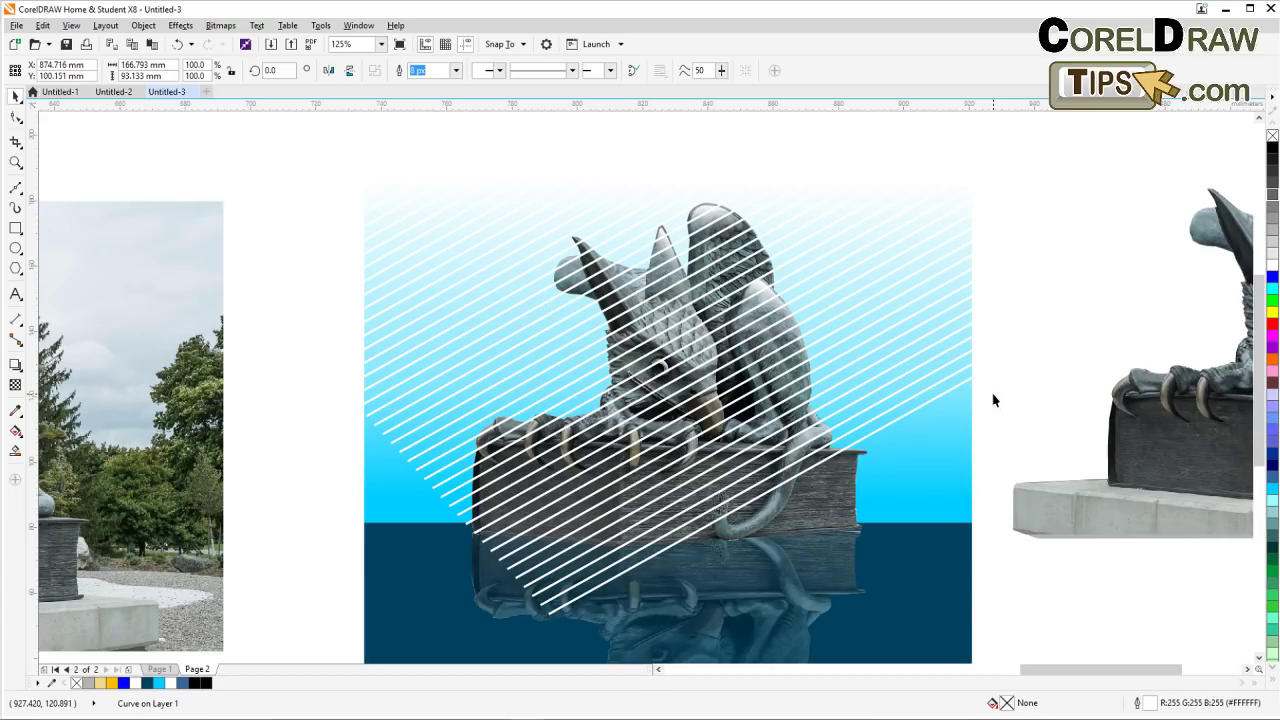
{"action": "key", "text": "ctrl+r"}
{"action": "key", "text": "ctrl+r"}
{"action": "key", "text": "ctrl+r"}
{"action": "key", "text": "ctrl+r"}
{"action": "key", "text": "ctrl+r"}
{"action": "key", "text": "ctrl+r"}
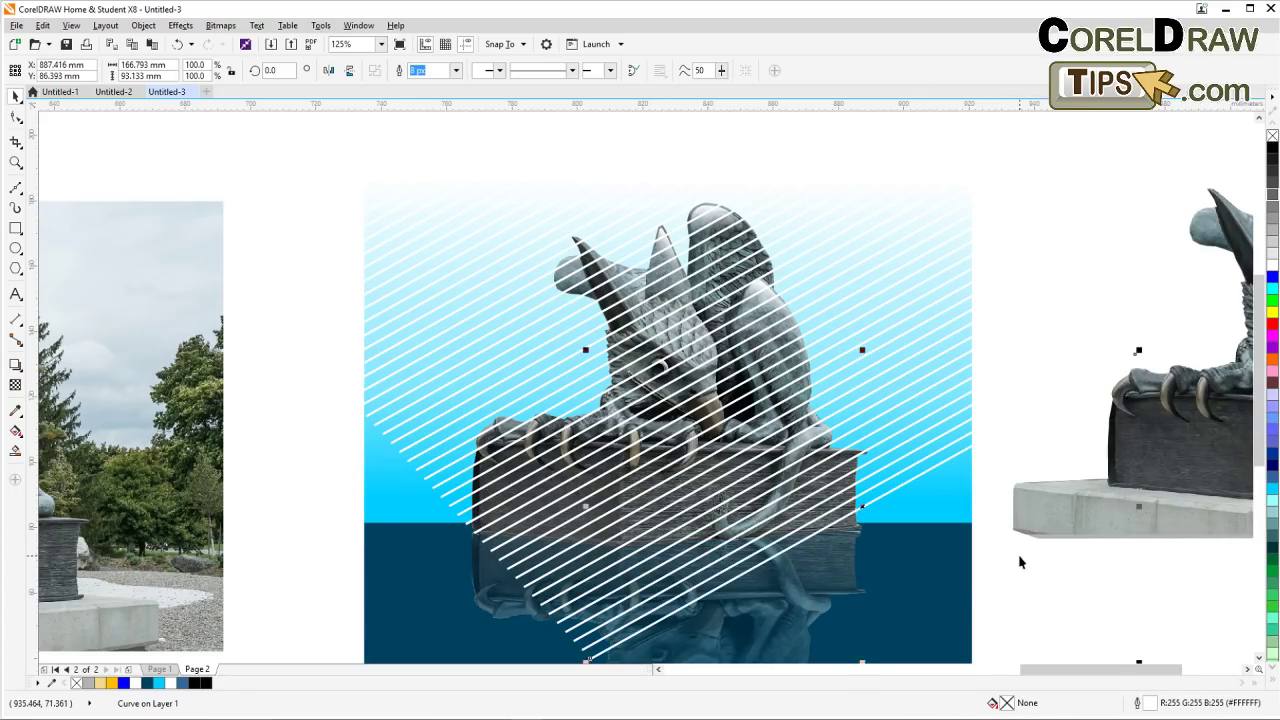
{"action": "key", "text": "ctrl+r"}
{"action": "key", "text": "ctrl+r"}
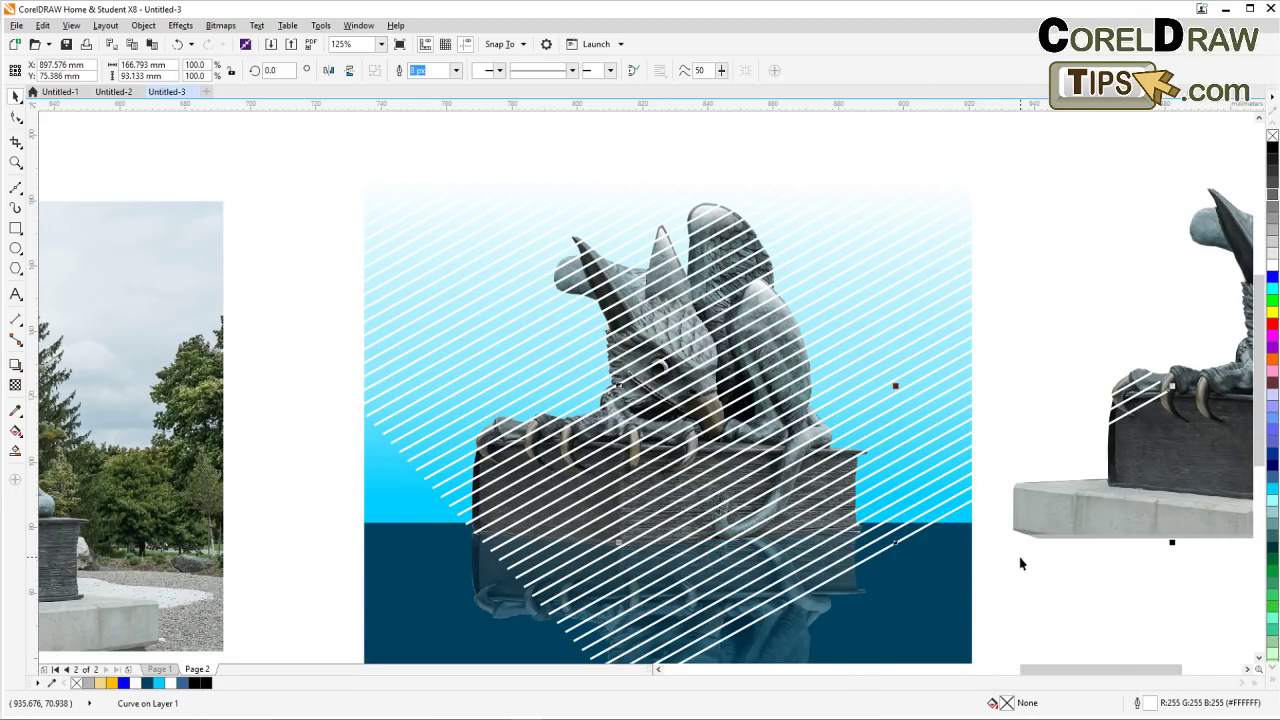
Select the gargoyle and its reflection in the composite and bring them in front of the white diagonal lines
{"action": "scroll", "coordinate": [710, 441], "scroll_direction": "down", "scroll_amount": 1}
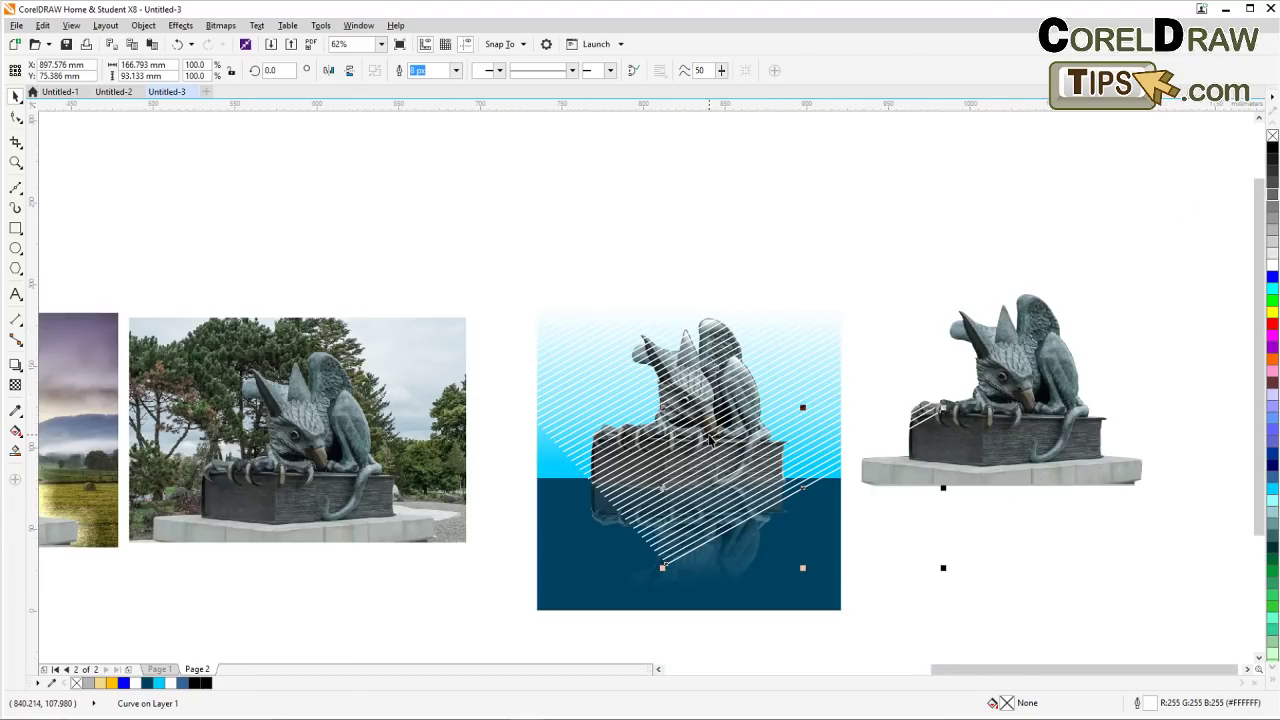
{"action": "scroll", "coordinate": [575, 408], "scroll_direction": "up", "scroll_amount": 1}
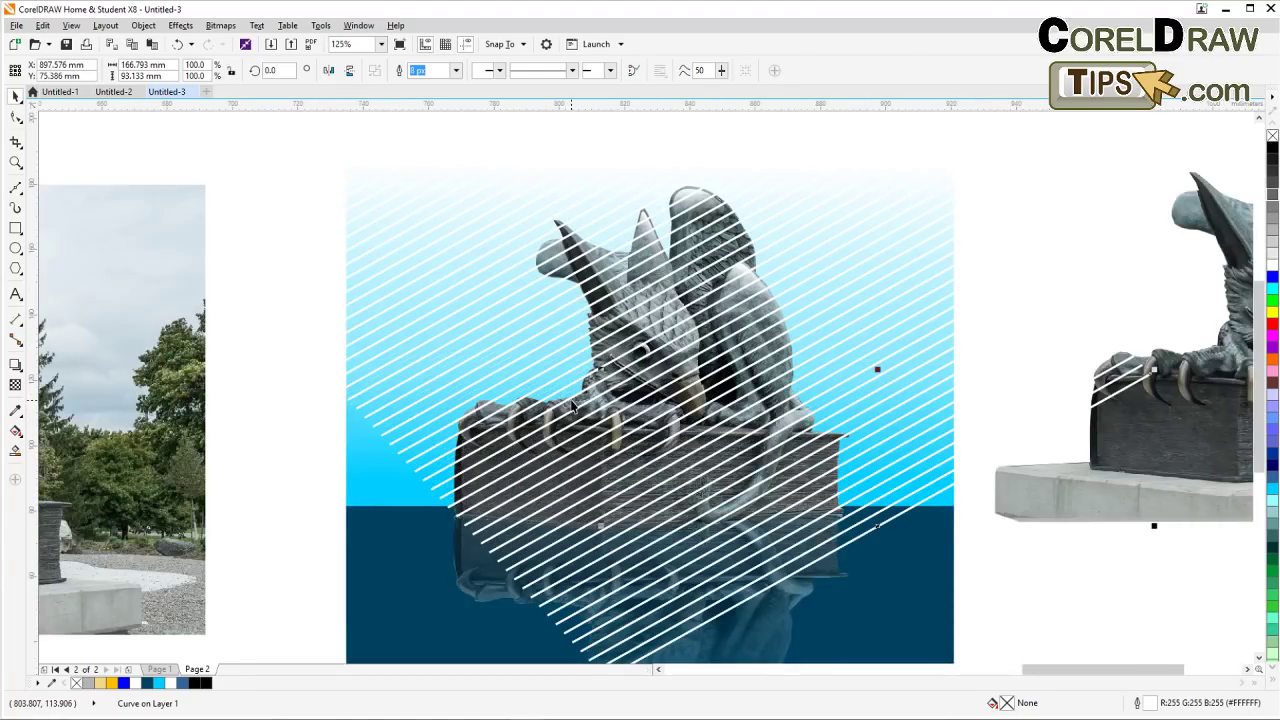
{"action": "scroll", "coordinate": [492, 367], "scroll_direction": "down", "scroll_amount": 1}
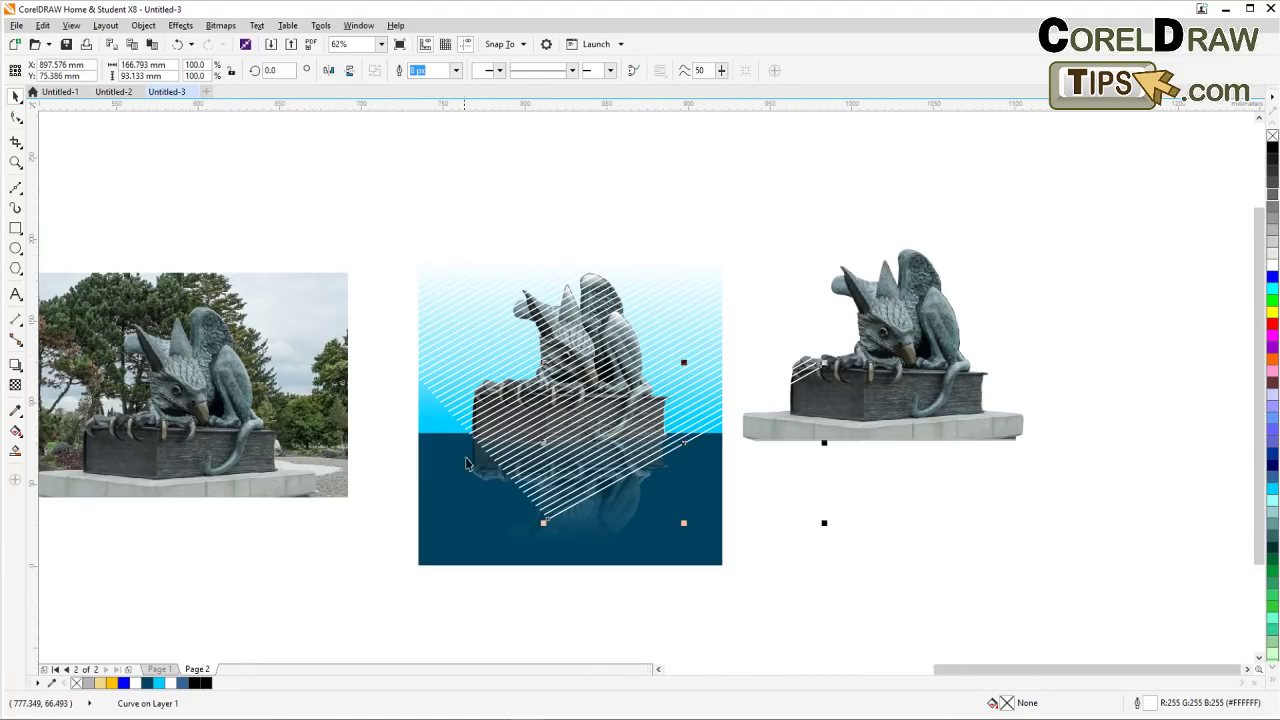
{"action": "left_click_drag", "start_coordinate": [447, 603], "coordinate": [709, 199]}
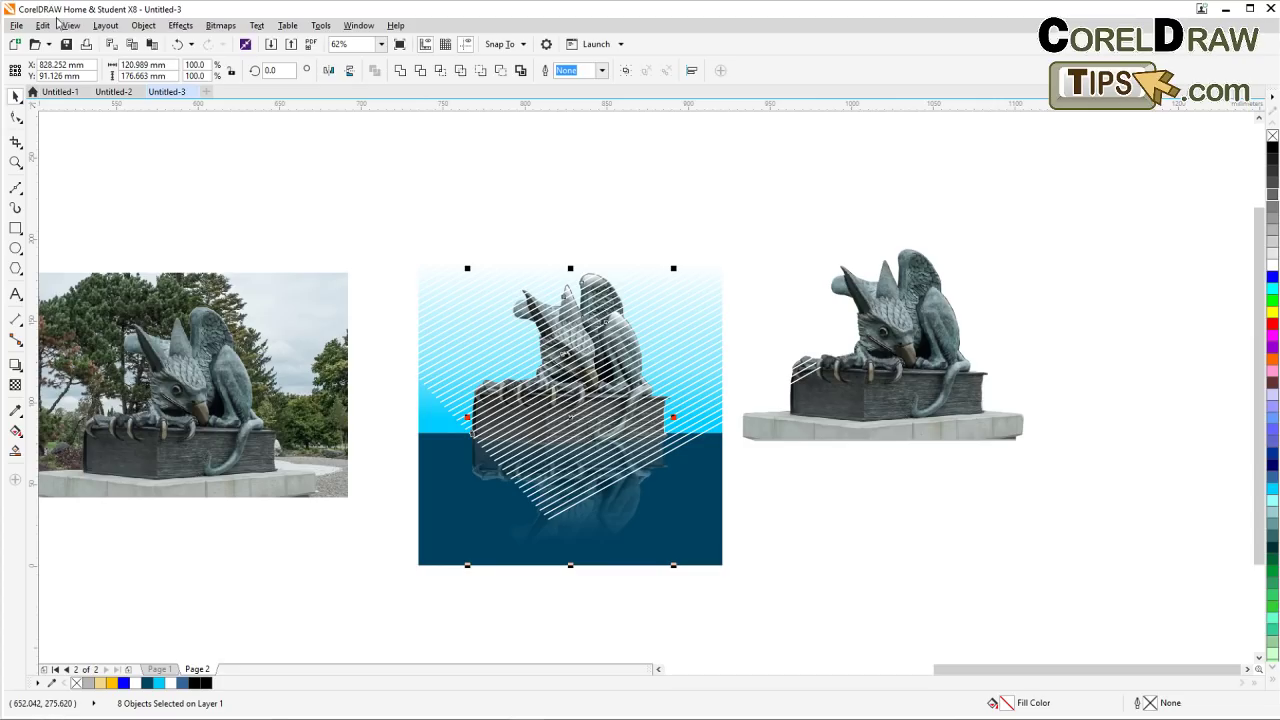
{"action": "left_click", "coordinate": [145, 26]}
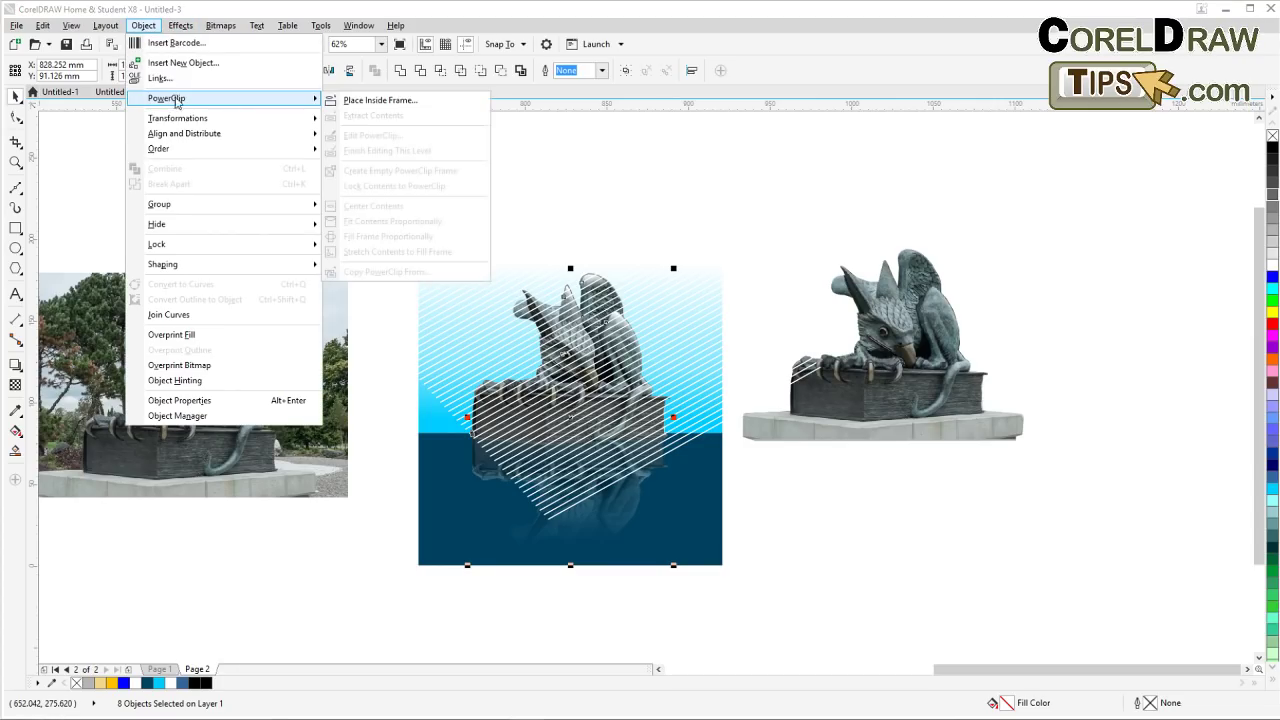
{"action": "mouse_move", "coordinate": [251, 150]}
{"action": "left_click", "coordinate": [372, 151]}
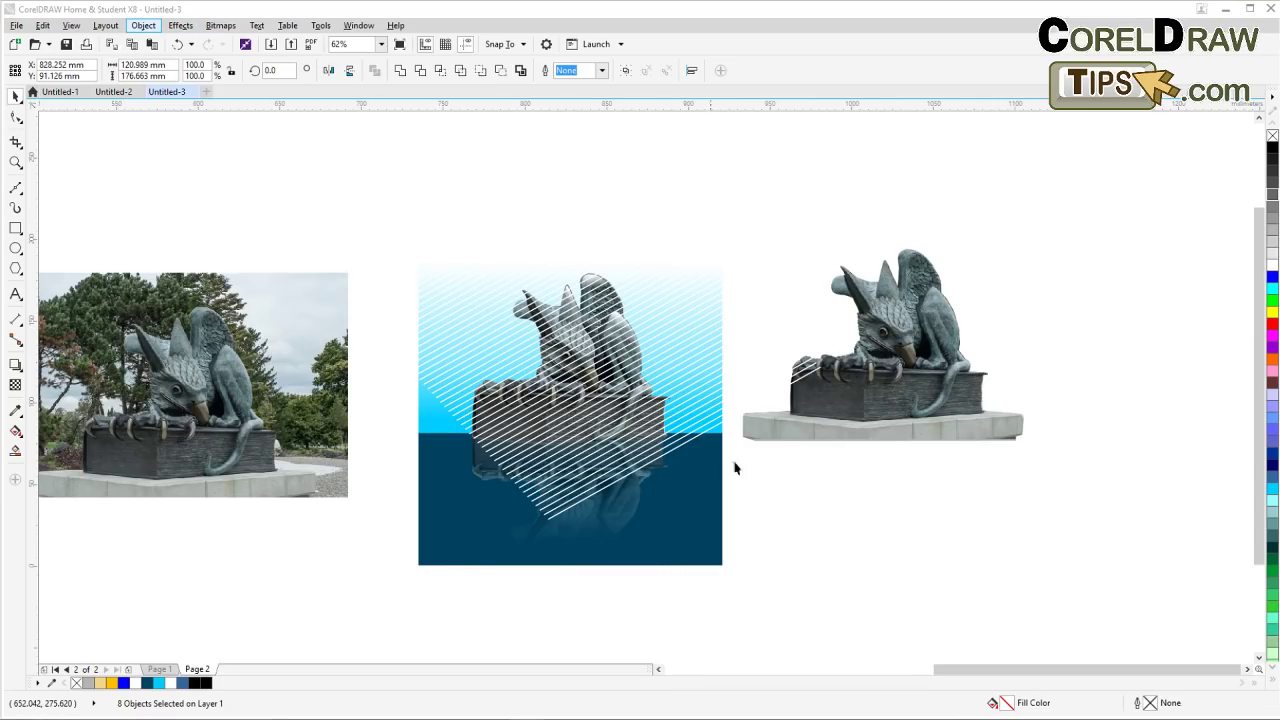
Try to reorder the gargoyle's reflection in front of the white lines that cross the water
{"action": "left_click", "coordinate": [617, 527]}
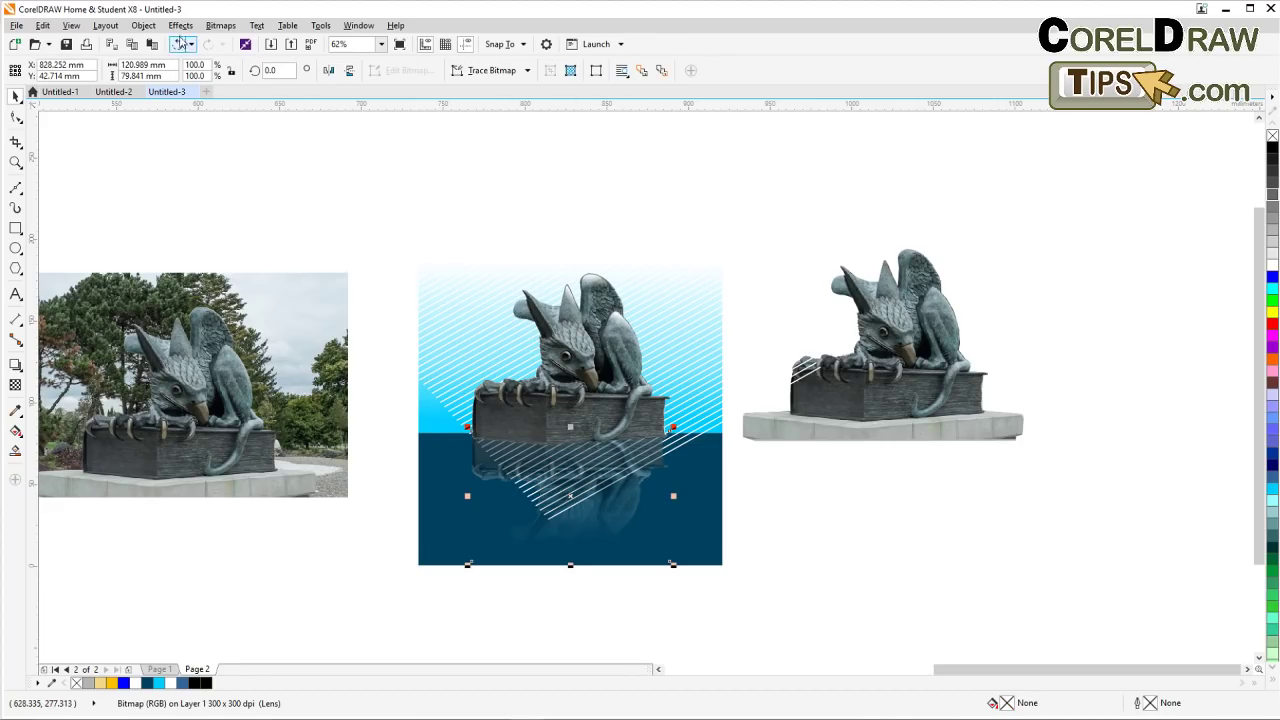
{"action": "left_click", "coordinate": [143, 25]}
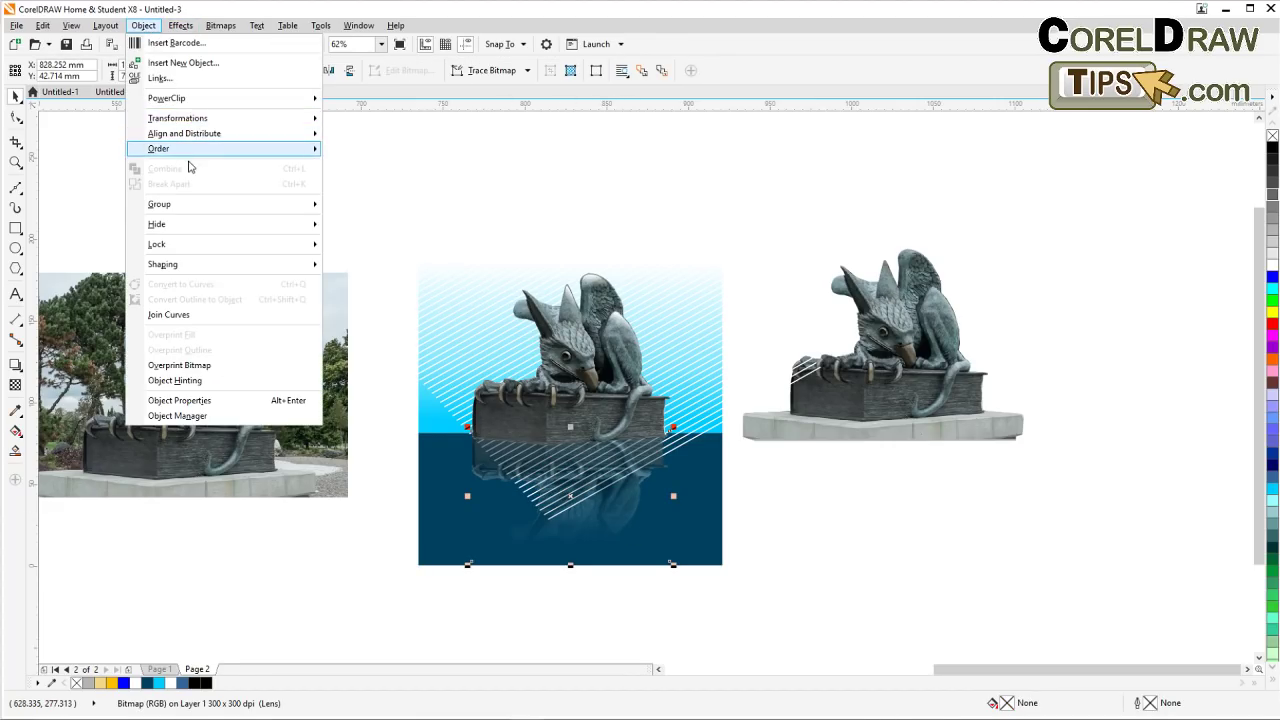
{"action": "left_click", "coordinate": [343, 151]}
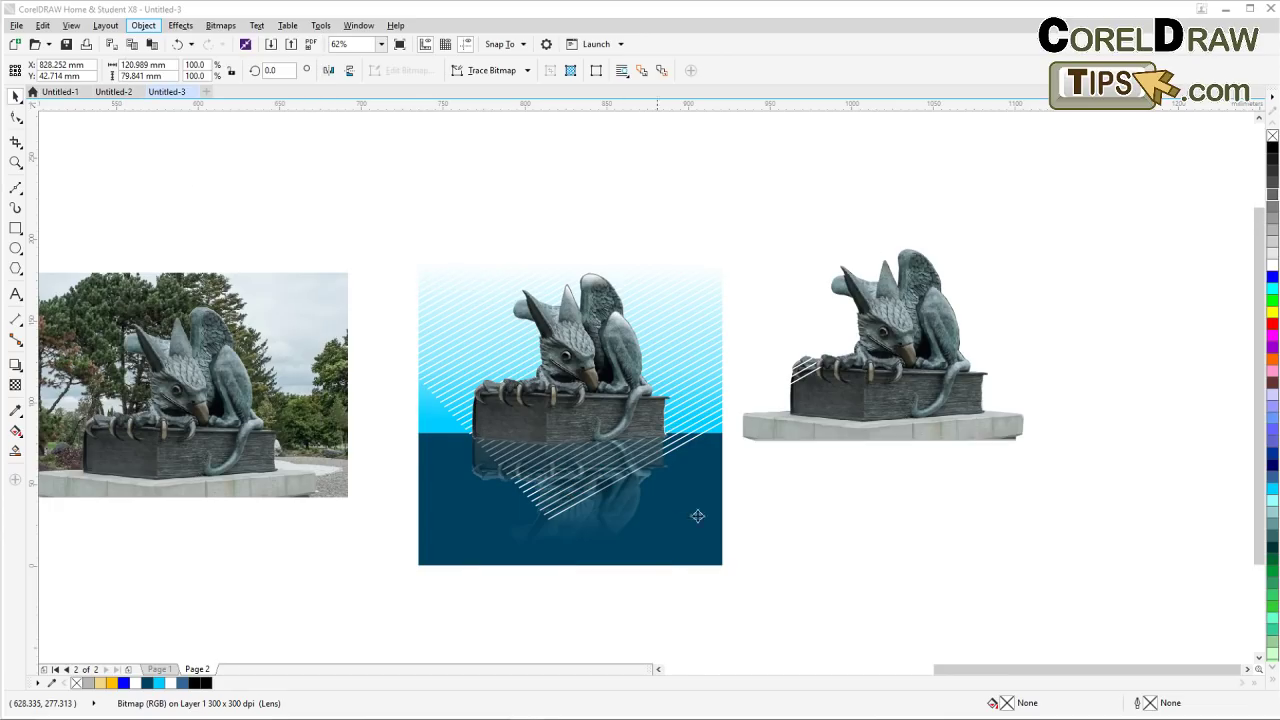
{"action": "left_click", "coordinate": [755, 543]}
{"action": "key", "text": "ctrl+z"}
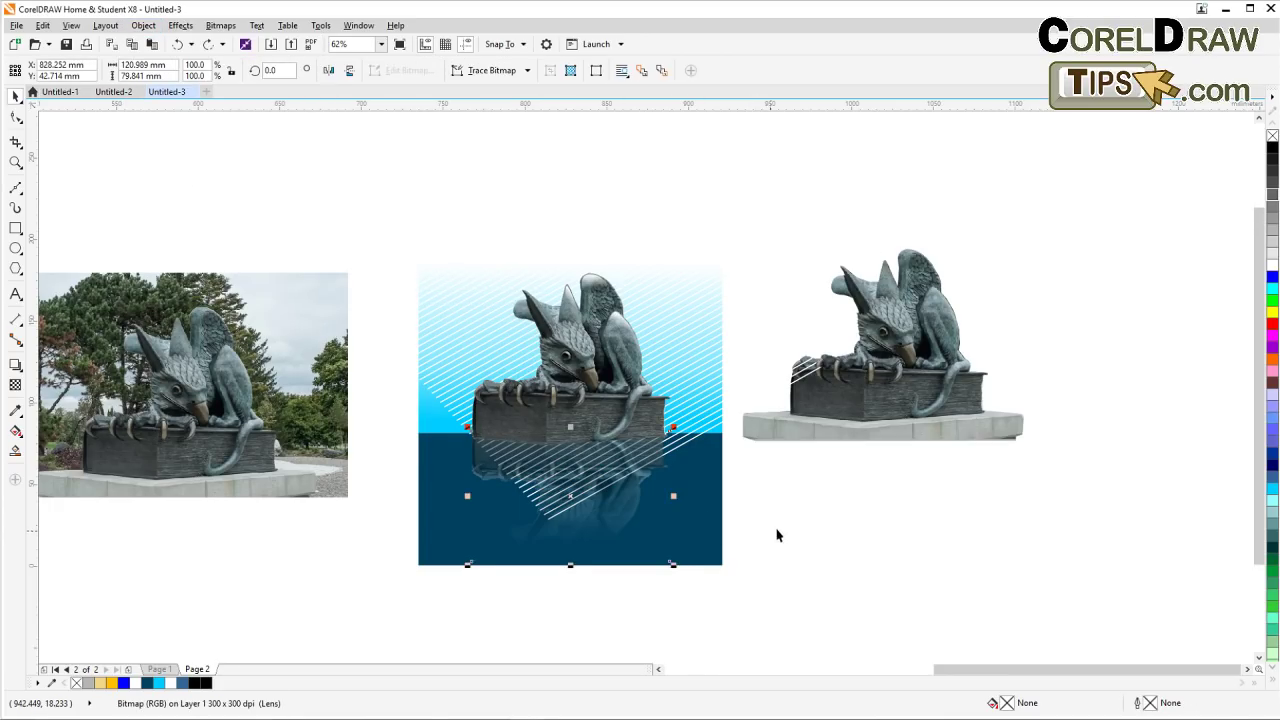
{"action": "left_click", "coordinate": [777, 531]}
Switch the display to Simple Wireframe and examine how the diagonal lines overlap the sky rectangle and gargoyle outlines
{"action": "scroll", "coordinate": [566, 516], "scroll_direction": "up", "scroll_amount": 2}
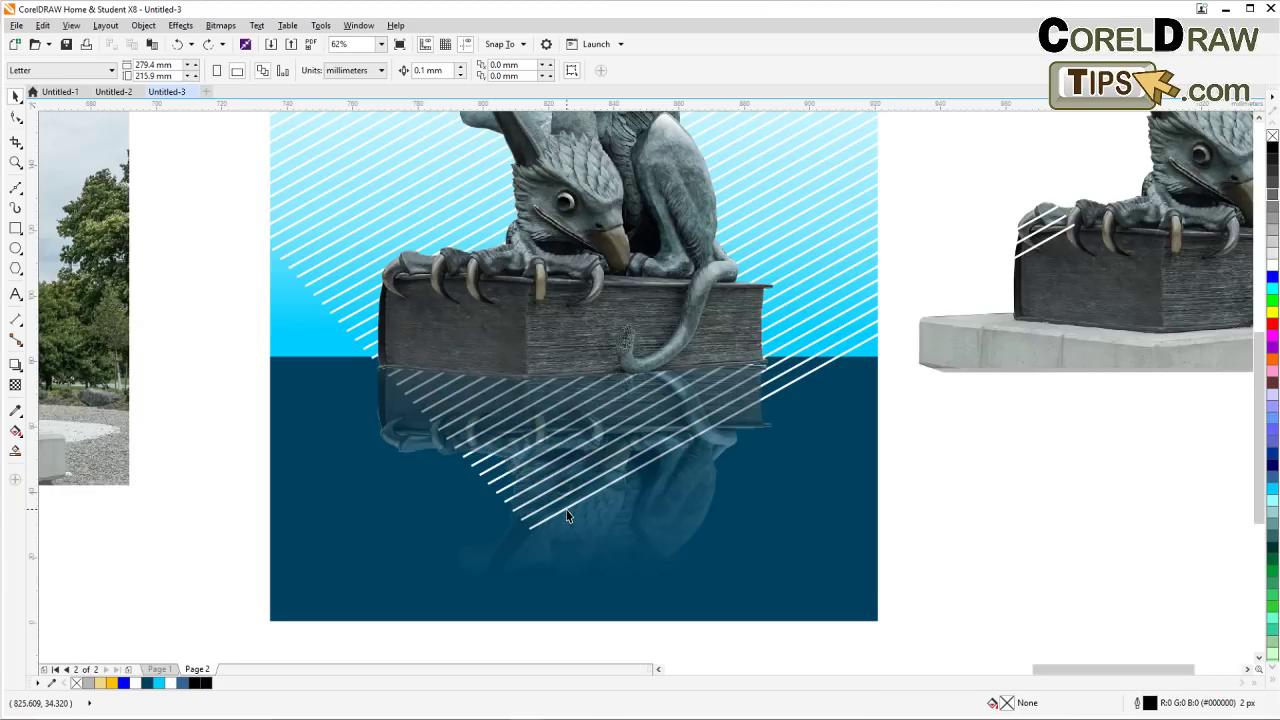
{"action": "scroll", "coordinate": [567, 515], "scroll_direction": "down", "scroll_amount": 2}
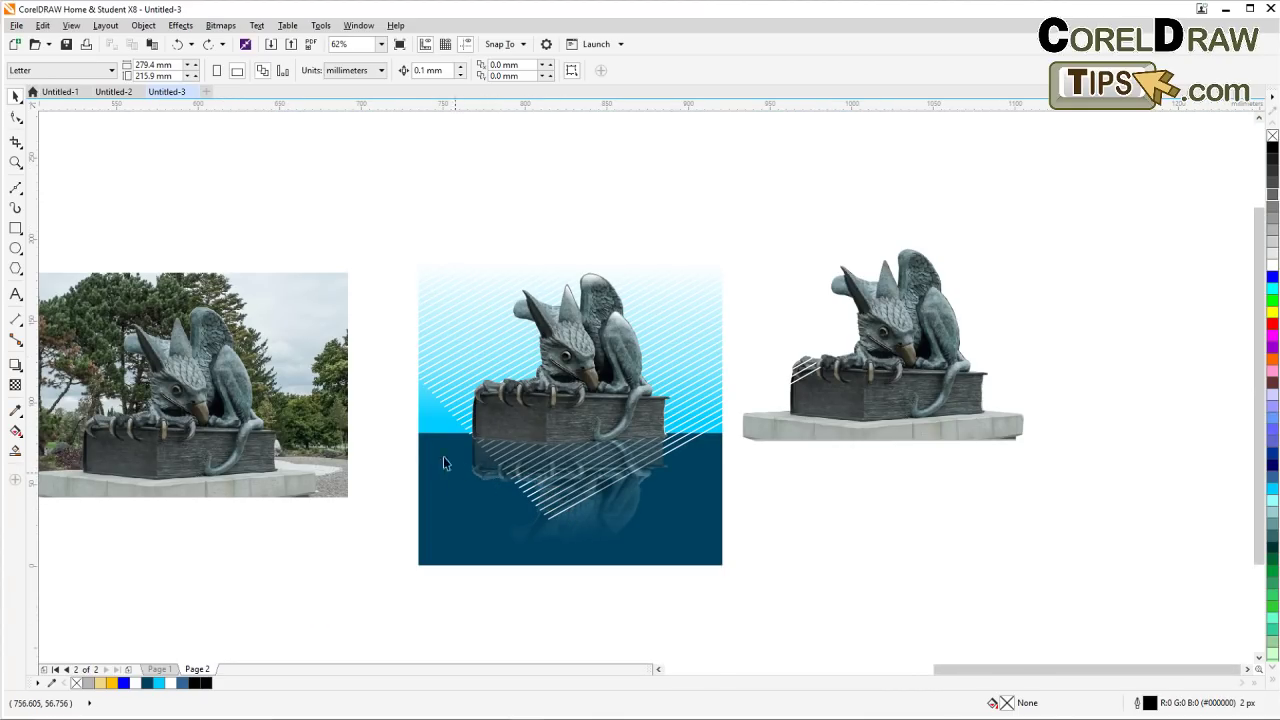
{"action": "left_click", "coordinate": [715, 270]}
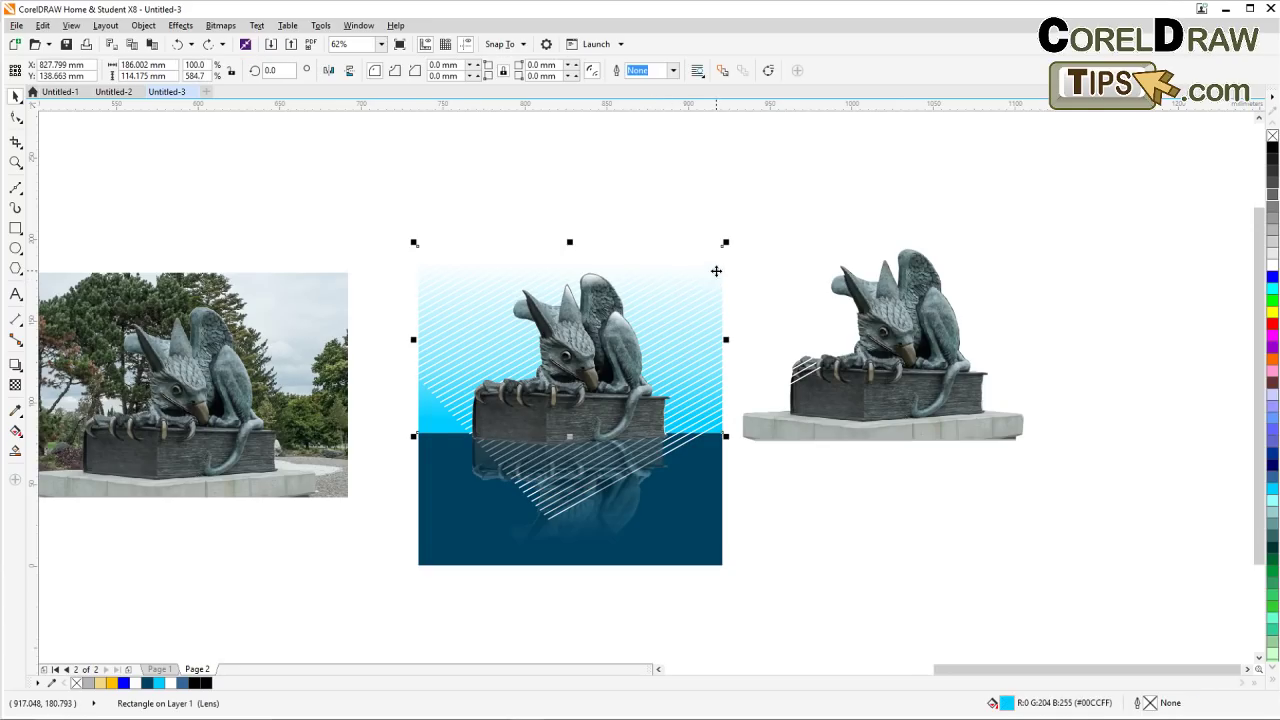
{"action": "left_click", "coordinate": [72, 26]}
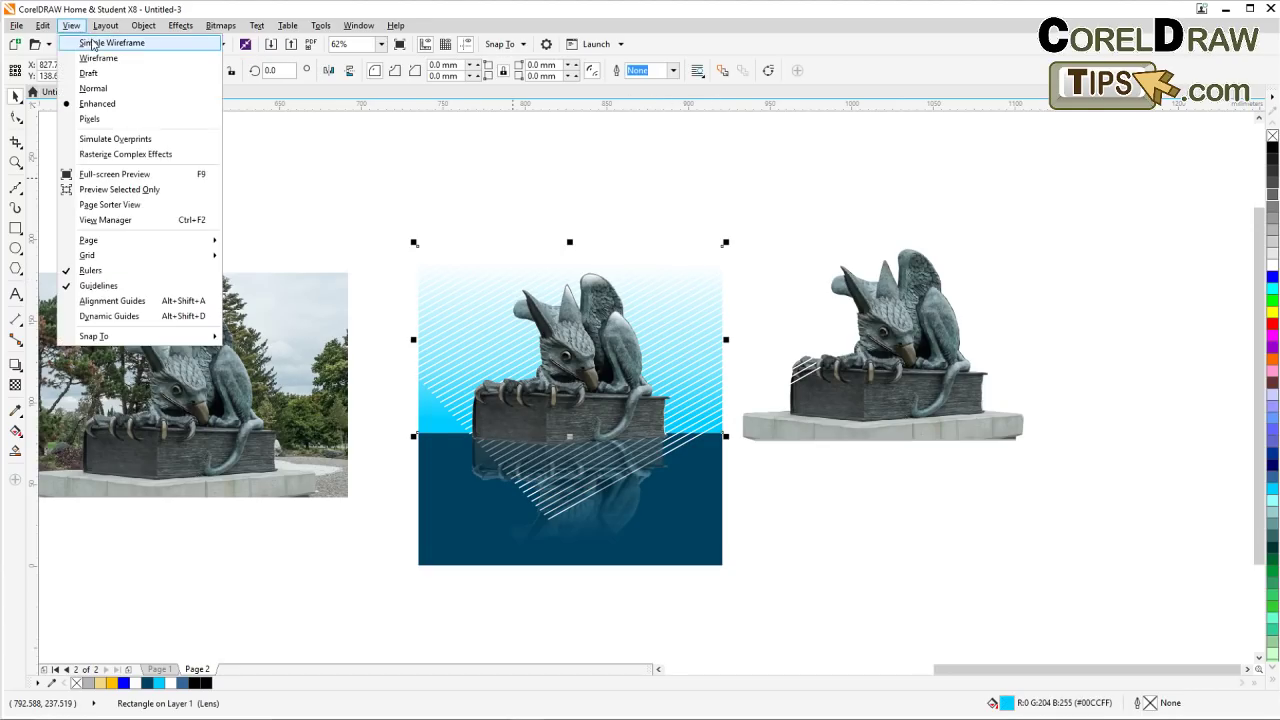
{"action": "left_click", "coordinate": [100, 43]}
{"action": "left_click", "coordinate": [594, 194]}
{"action": "scroll", "coordinate": [660, 294], "scroll_direction": "up", "scroll_amount": 2}
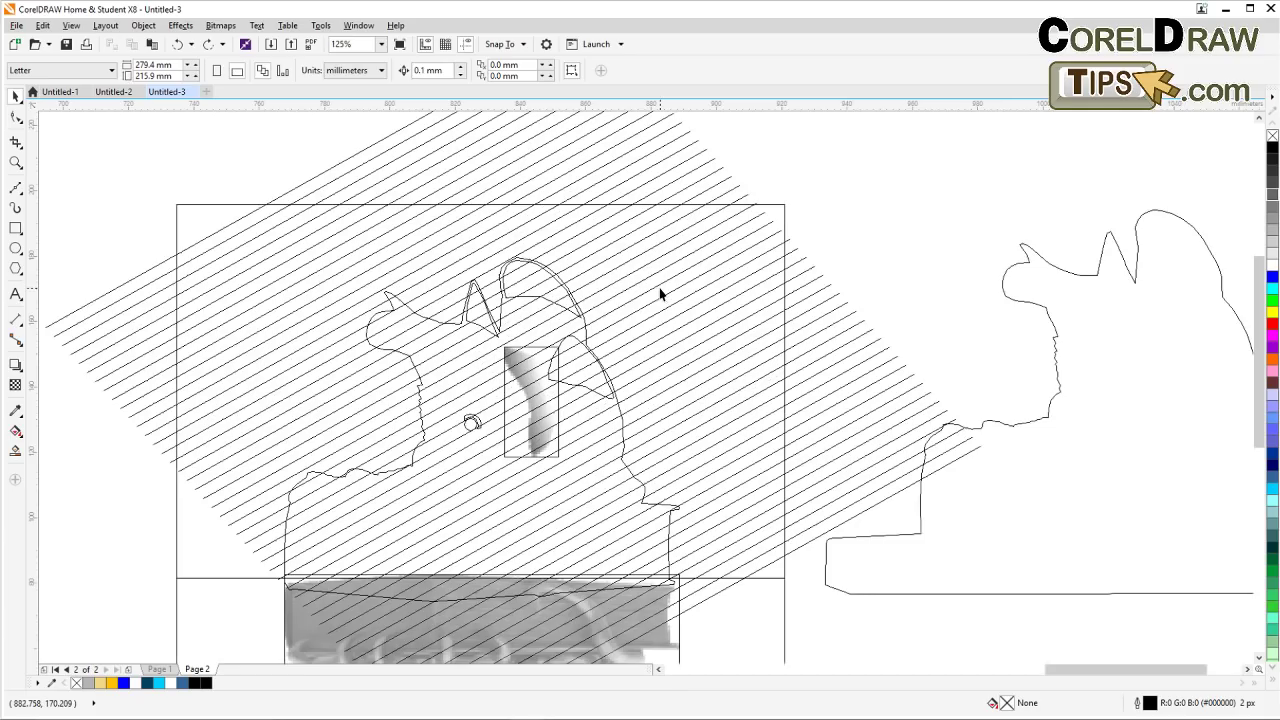
{"action": "scroll", "coordinate": [655, 290], "scroll_direction": "down", "scroll_amount": 2}
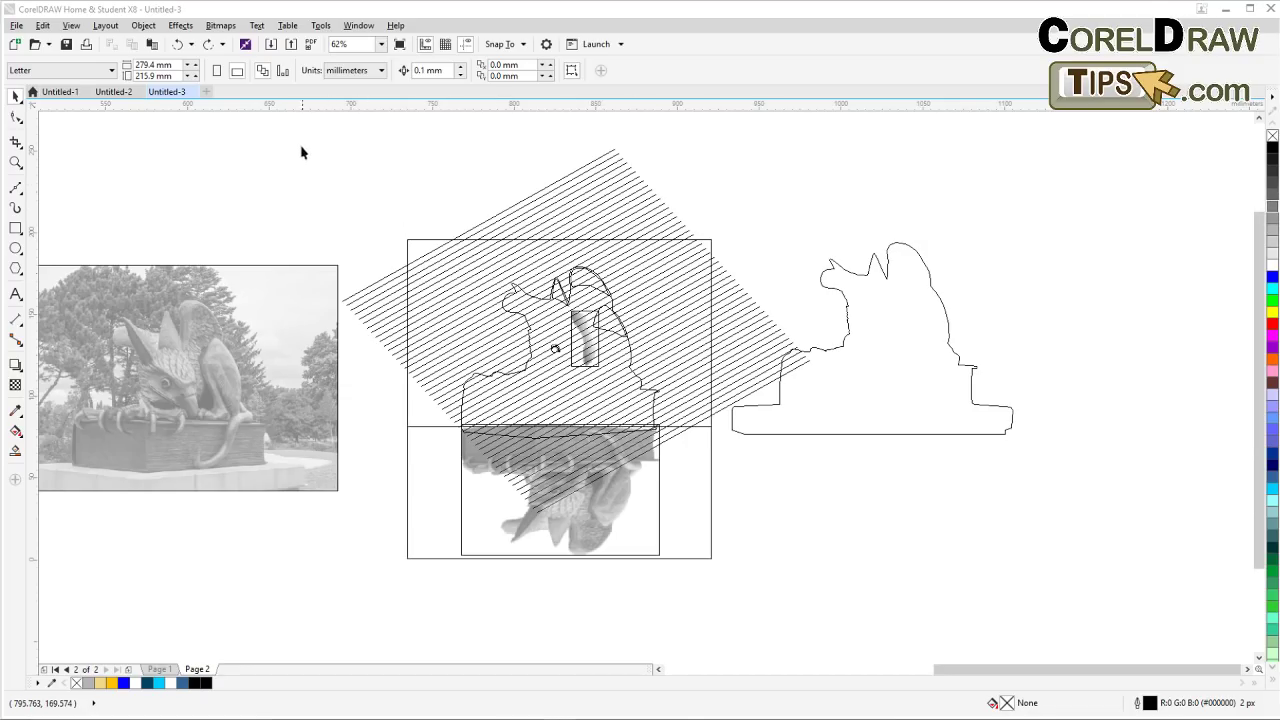
Select the diagonal lines with everything they enclose, try deleting the selection and moving it about 20 mm left, undoing both
{"action": "mouse_move", "coordinate": [293, 140]}
{"action": "left_mouse_down"}
{"action": "mouse_move", "coordinate": [414, 237]}
{"action": "mouse_move", "coordinate": [789, 457]}
{"action": "mouse_move", "coordinate": [815, 524]}
{"action": "left_mouse_up"}
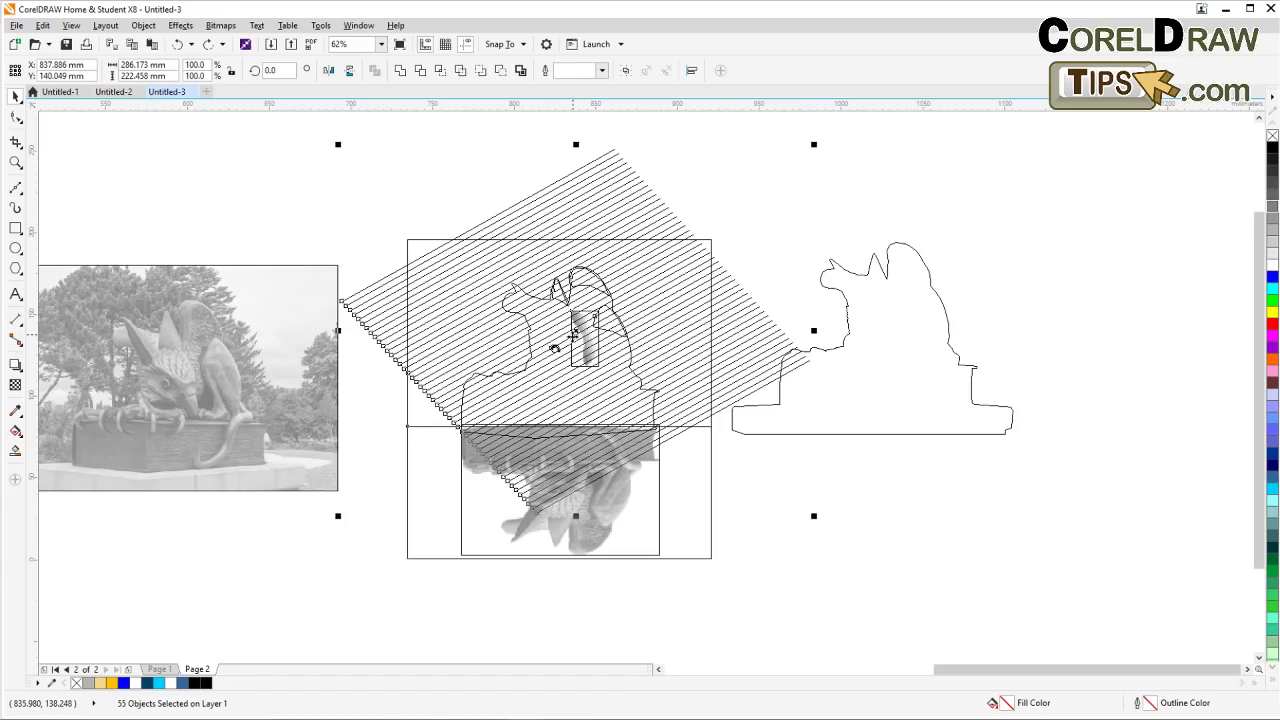
{"action": "key", "text": "Delete"}
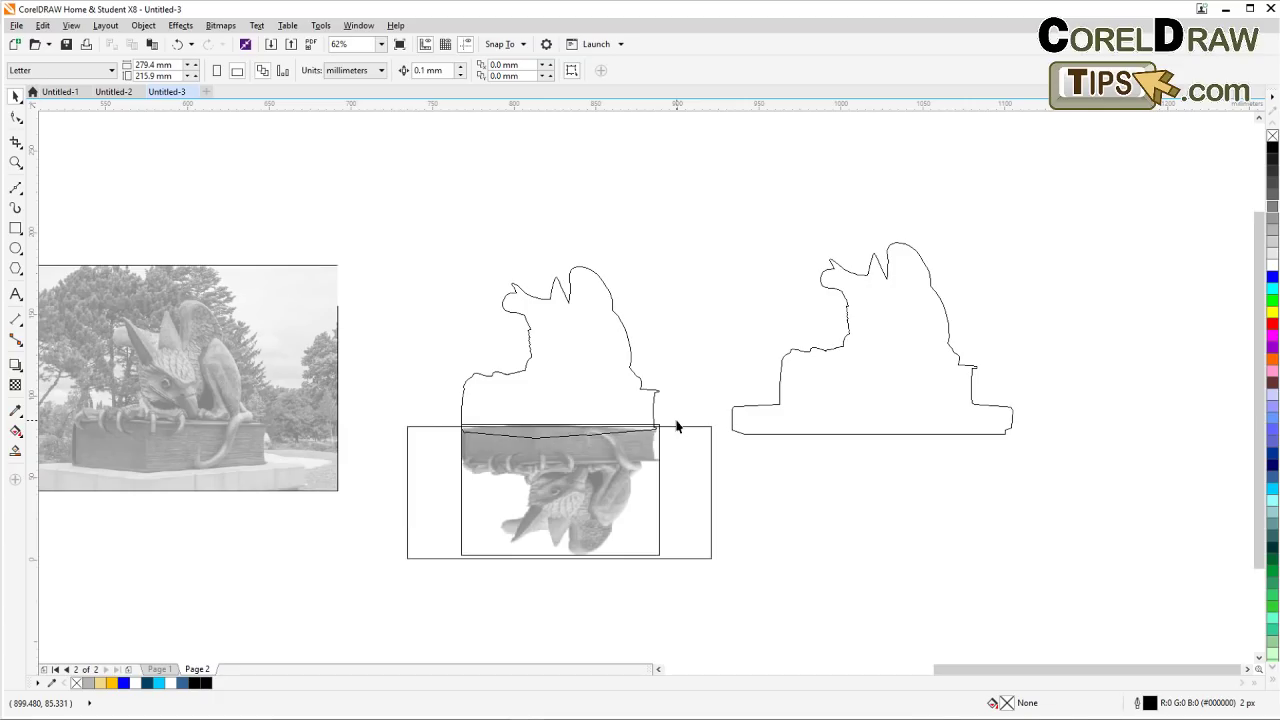
{"action": "key", "text": "ctrl+z"}
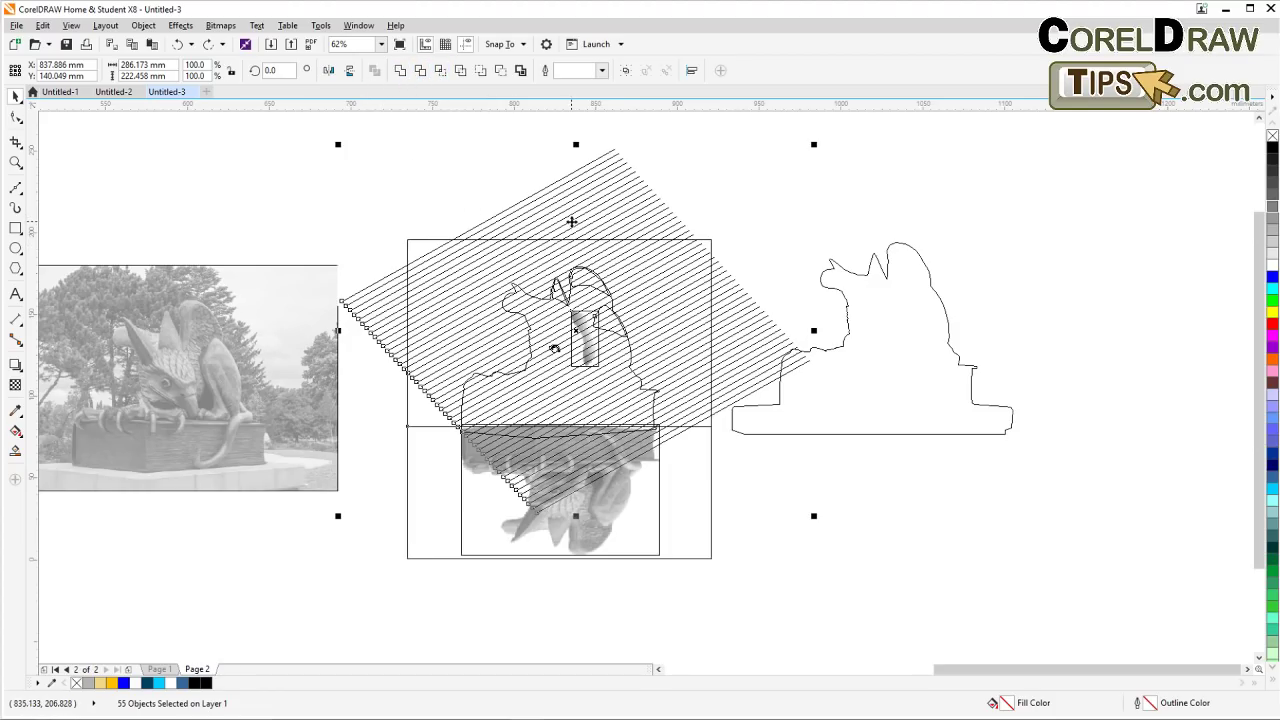
{"action": "left_click_drag", "start_coordinate": [574, 224], "coordinate": [540, 223]}
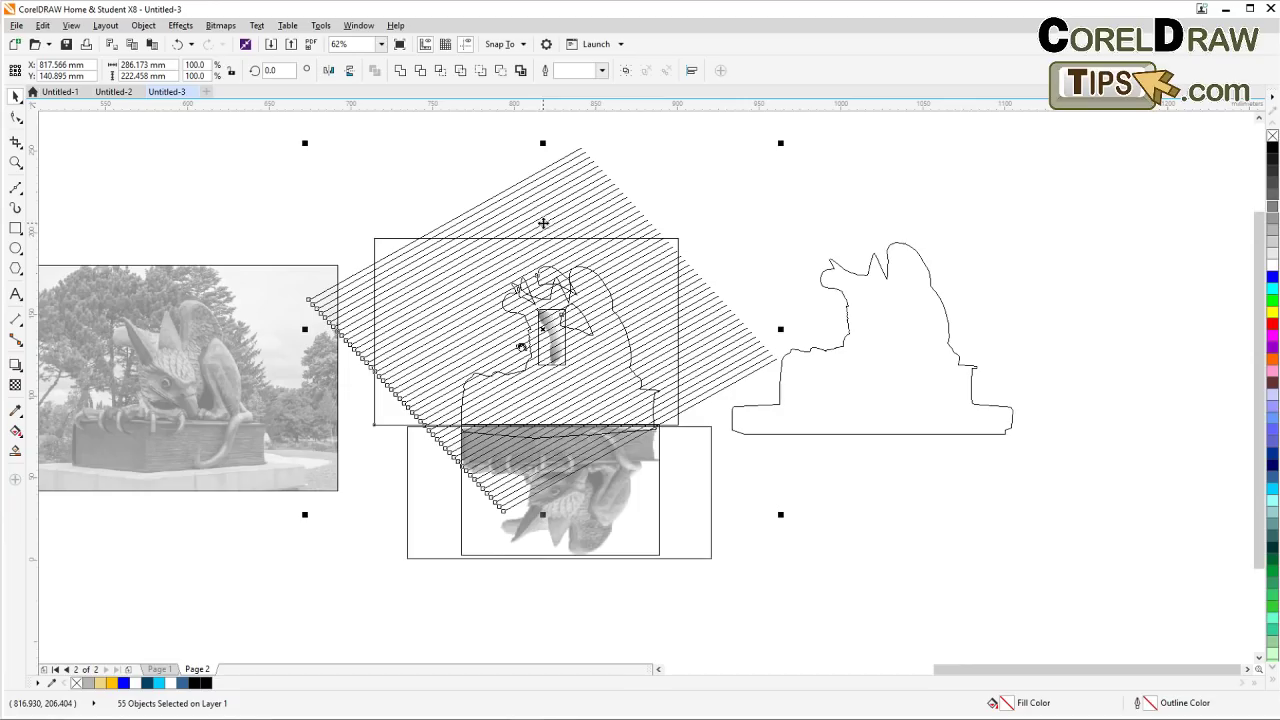
{"action": "key", "text": "ctrl+z"}
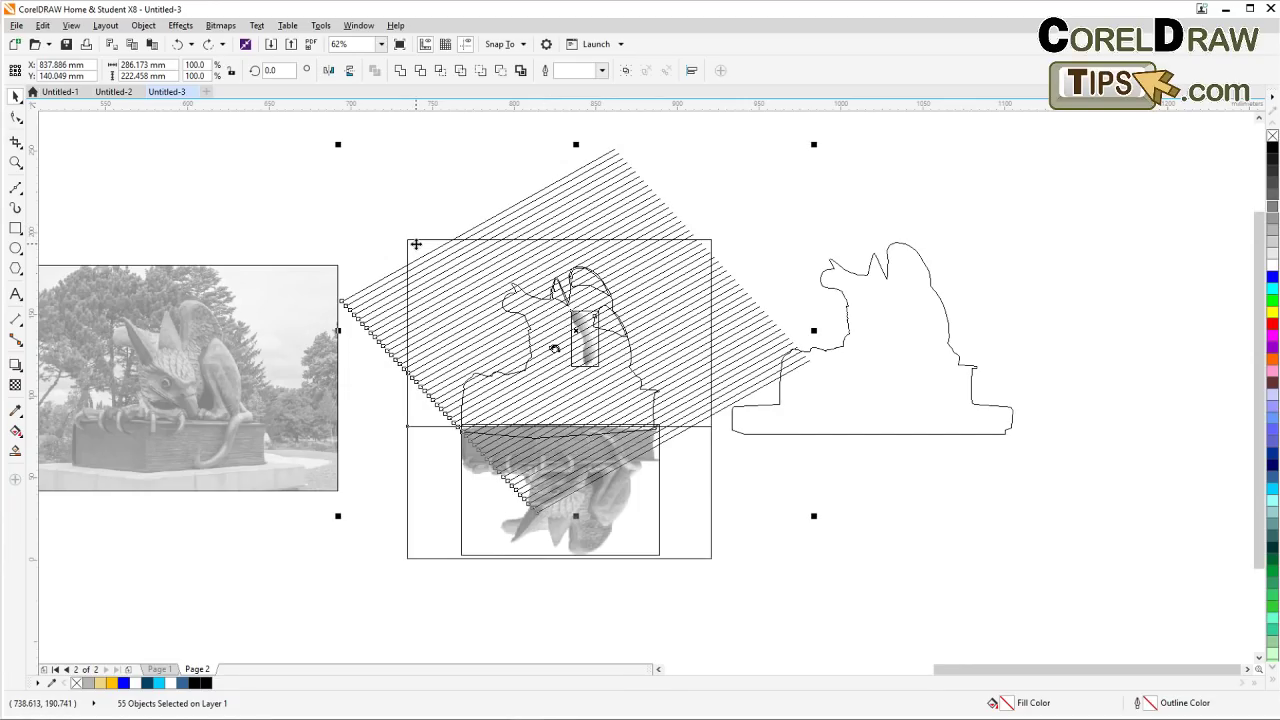
Exclude the sky rectangle from the selection and try to shift the remaining objects about 28 mm left, undoing the move
{"action": "left_click", "coordinate": [415, 244], "text": "shift"}
{"action": "left_click_drag", "start_coordinate": [575, 331], "coordinate": [529, 330]}
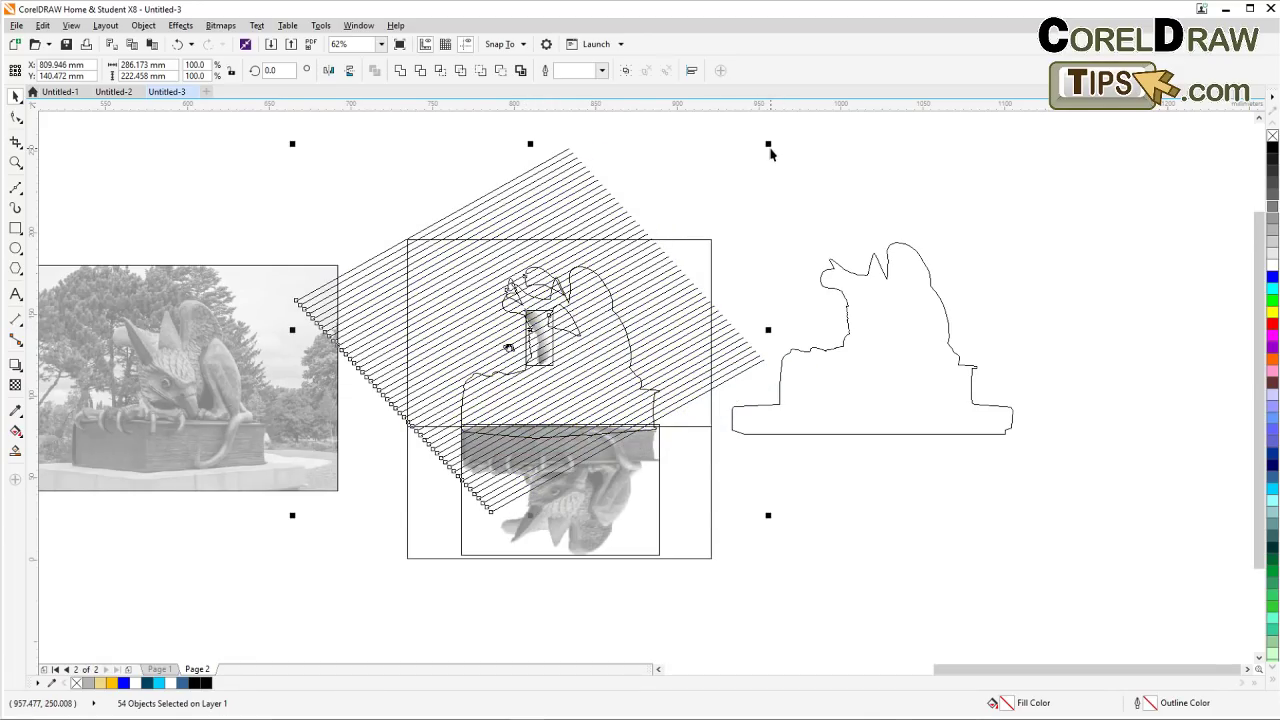
{"action": "left_click_drag", "start_coordinate": [768, 144], "coordinate": [803, 197]}
{"action": "key", "text": "ctrl+z"}
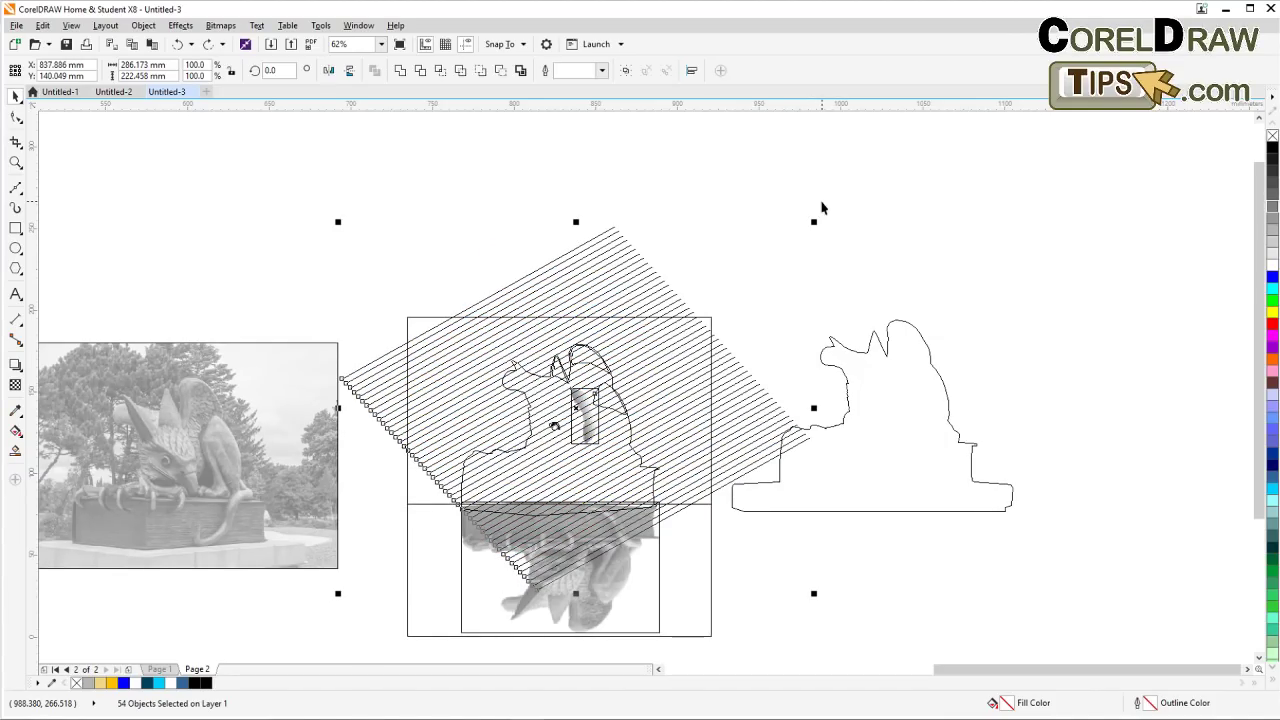
Undo the stacking order changes of the gargoyle and its reflection, and clear the selection
{"action": "key", "text": "ctrl+z"}
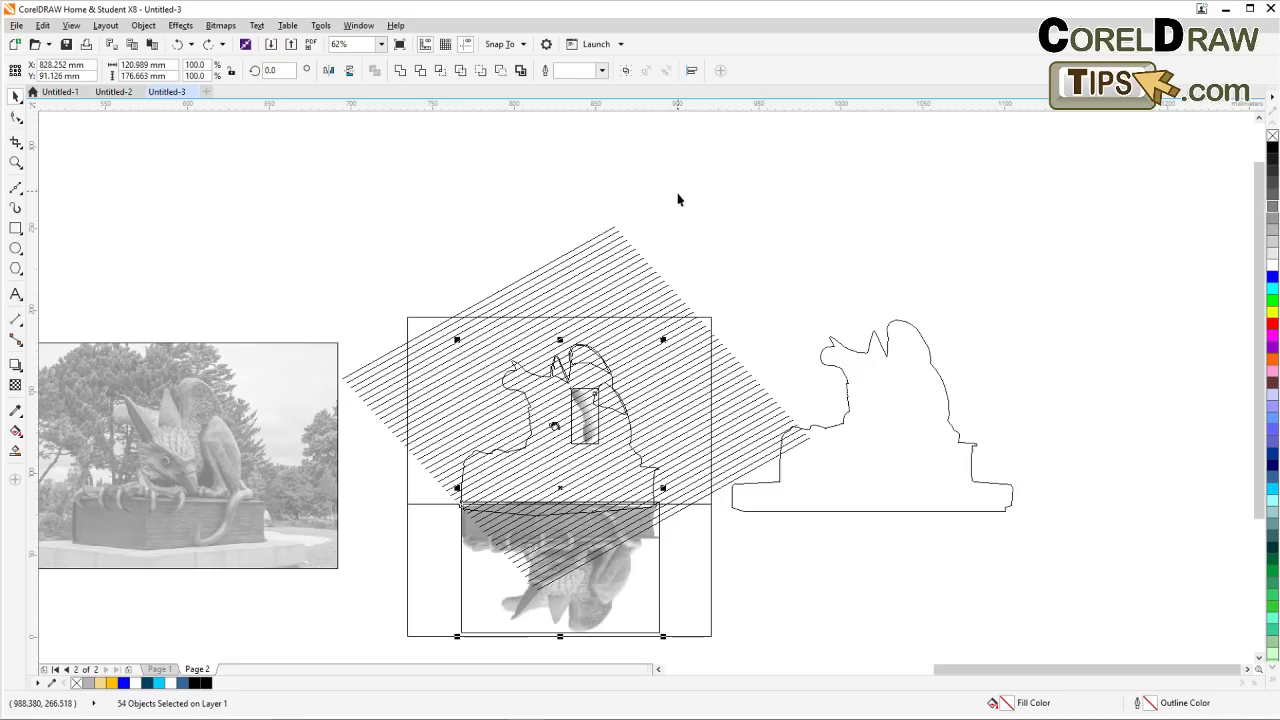
{"action": "key", "text": "ctrl+z"}
{"action": "key", "text": "ctrl+z"}
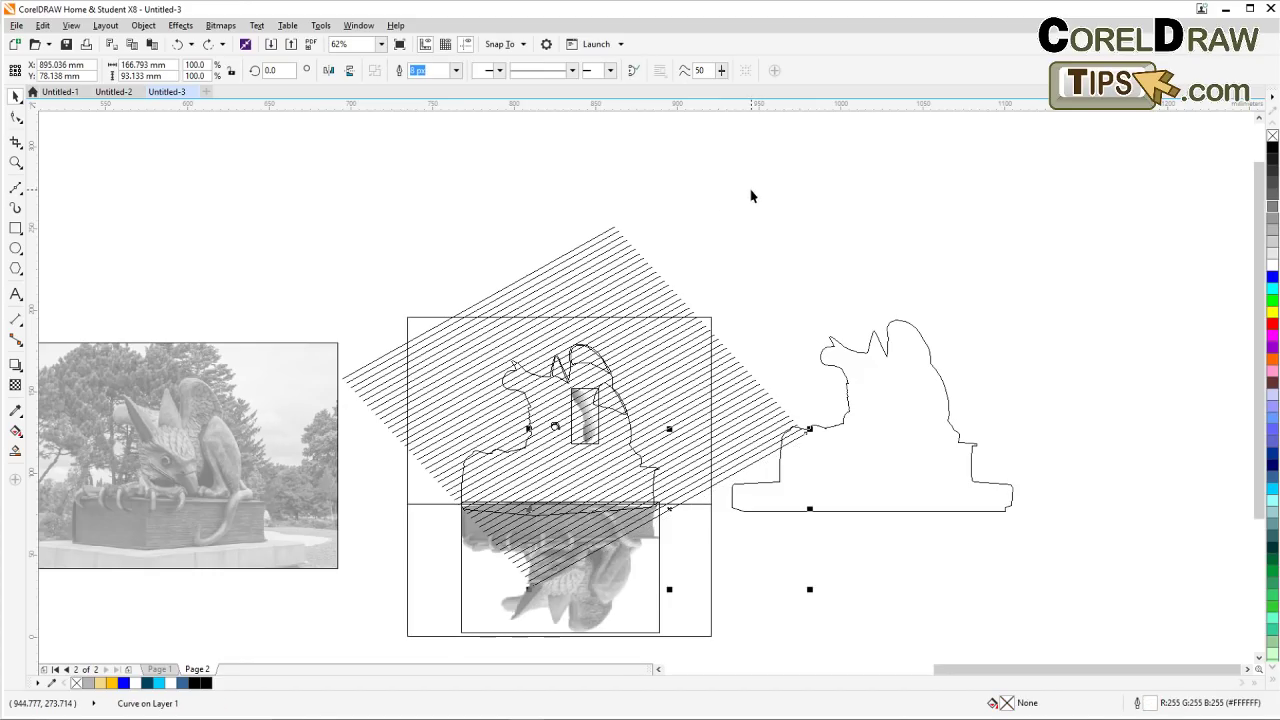
{"action": "left_click", "coordinate": [752, 196]}
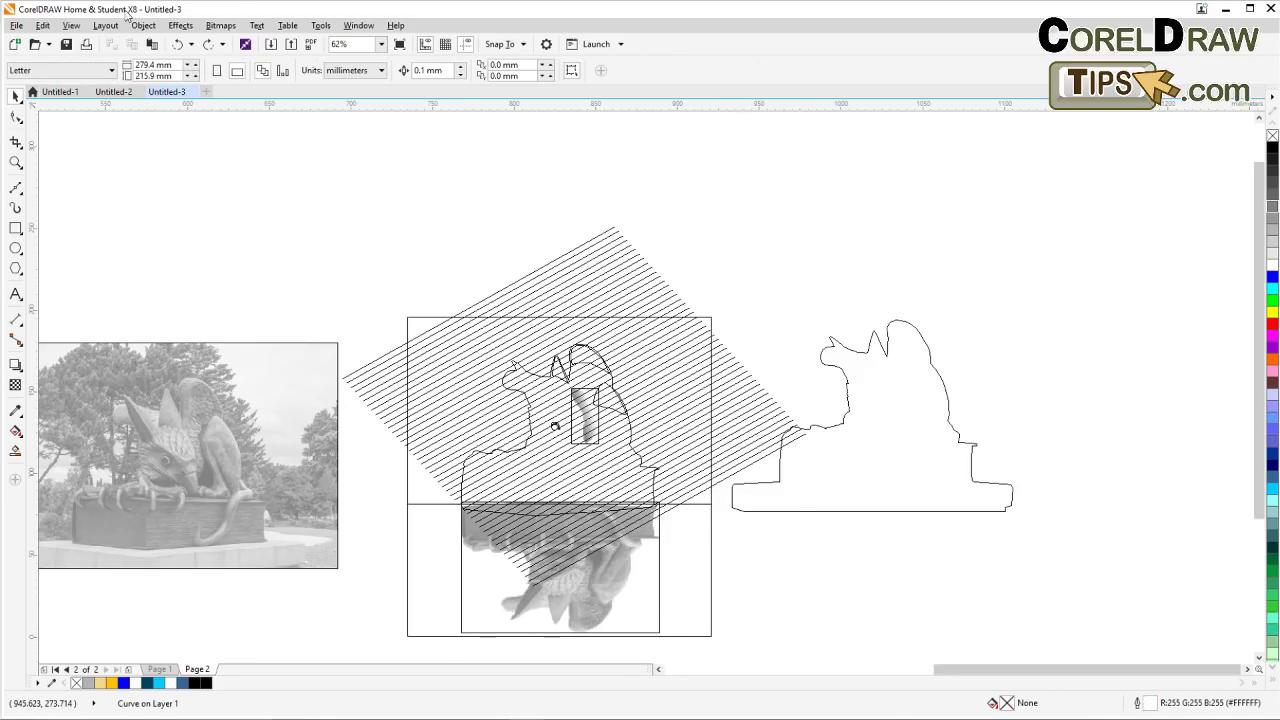
Return to Enhanced view and move the gargoyle with its reflection about 304 mm right, off the sky-and-water background
{"action": "left_click", "coordinate": [68, 27]}
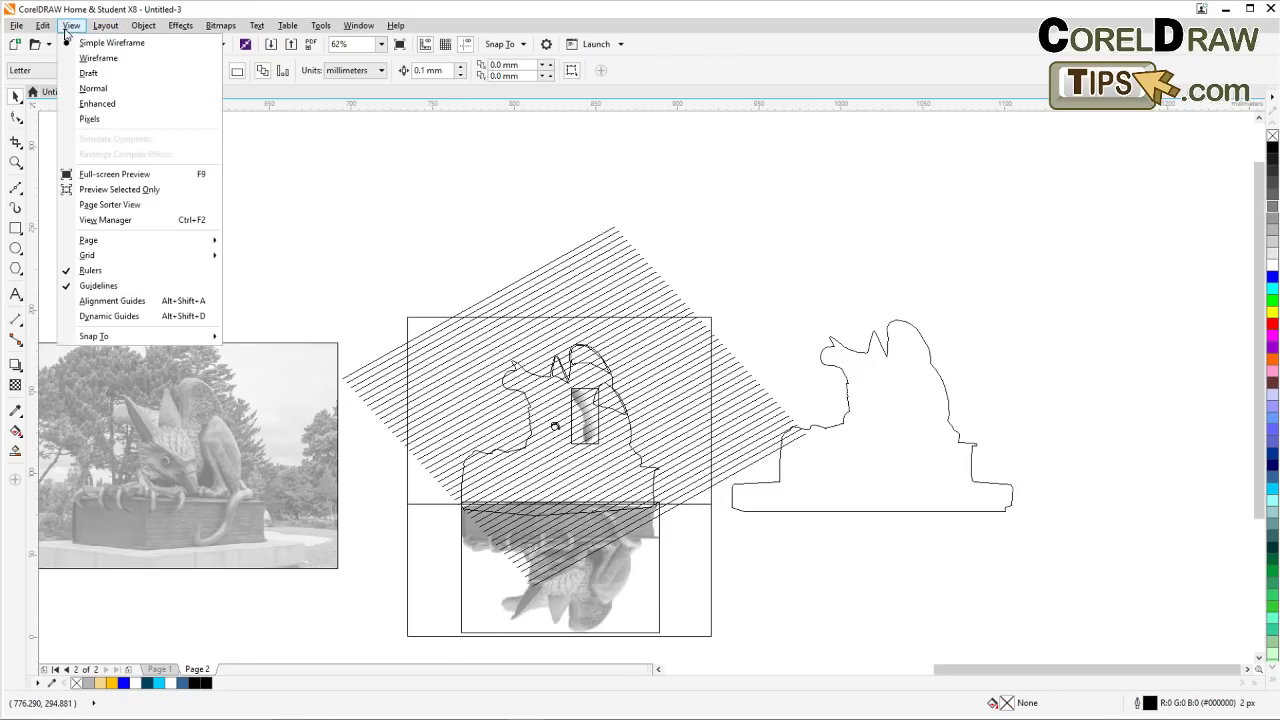
{"action": "left_click", "coordinate": [130, 104]}
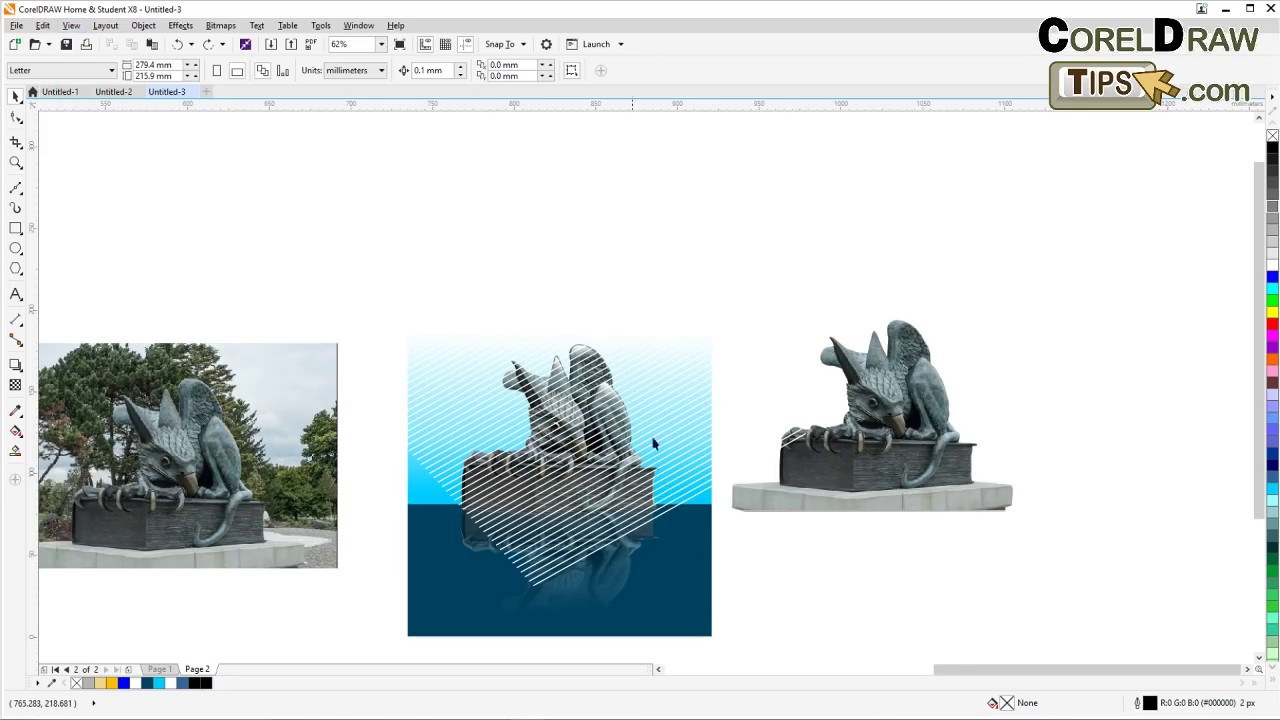
{"action": "scroll", "coordinate": [757, 523], "scroll_direction": "down", "scroll_amount": 1}
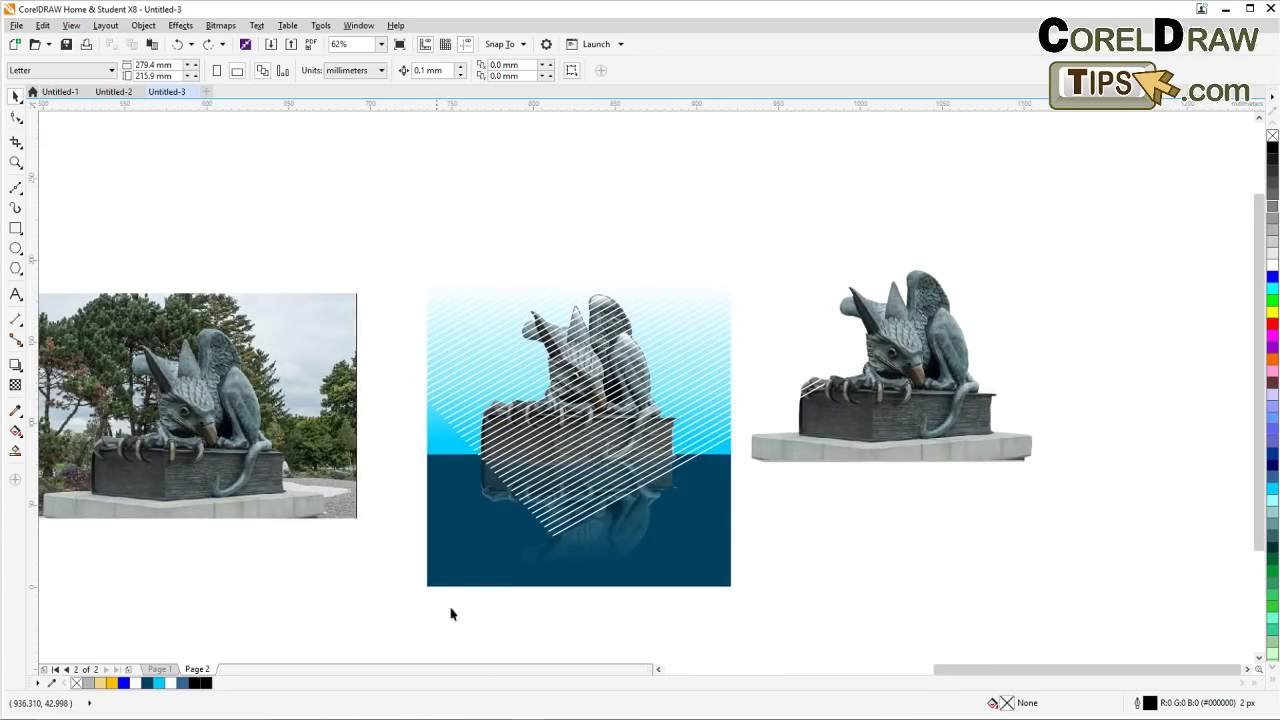
{"action": "left_click_drag", "start_coordinate": [463, 631], "coordinate": [701, 223]}
{"action": "left_click_drag", "start_coordinate": [630, 440], "coordinate": [1125, 470]}
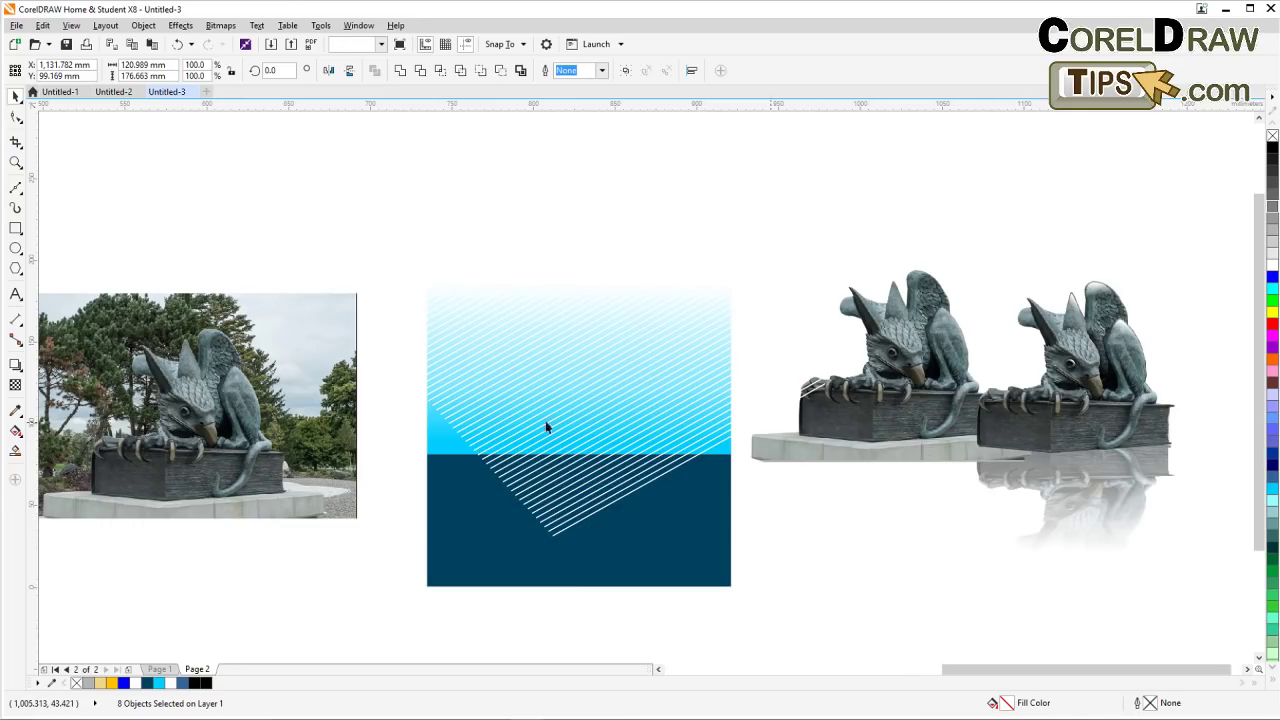
Select only the white diagonal lines, without the sky rectangle, and move them about 23 mm left and 13 mm down
{"action": "left_click_drag", "start_coordinate": [342, 187], "coordinate": [861, 553]}
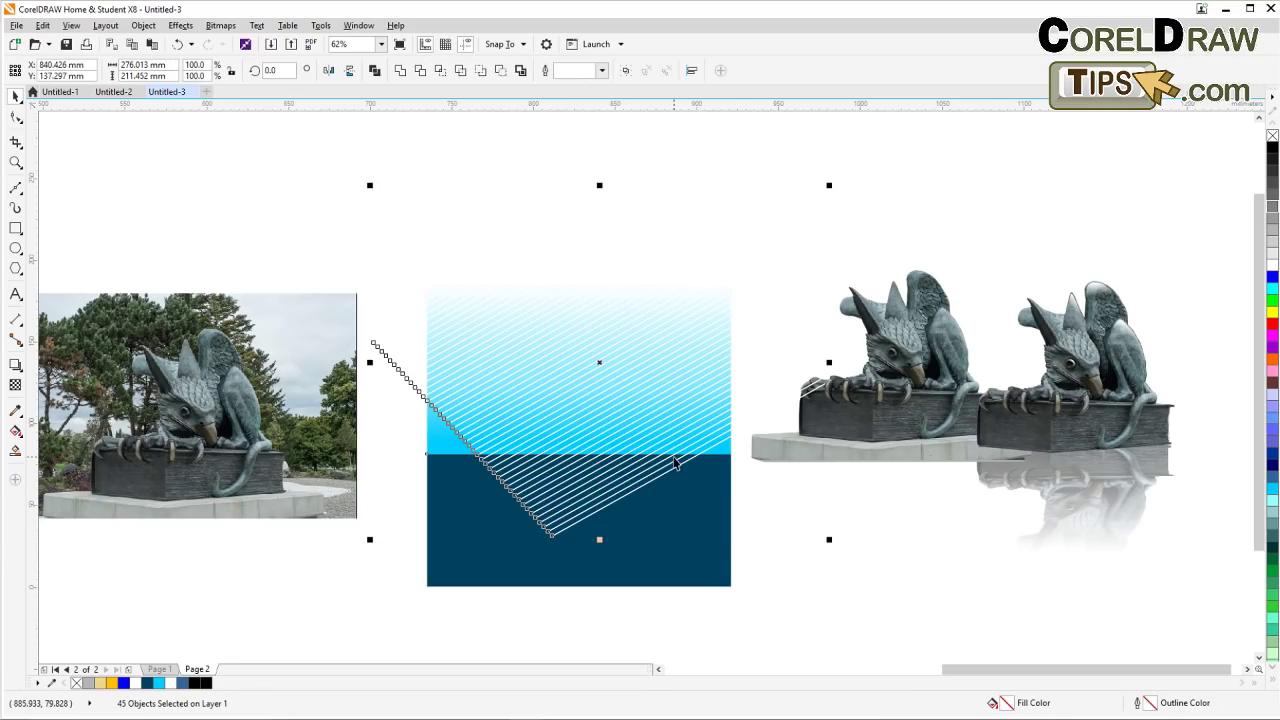
{"action": "left_click_drag", "start_coordinate": [599, 367], "coordinate": [586, 375]}
{"action": "key", "text": "ctrl+z"}
{"action": "left_click_drag", "start_coordinate": [591, 366], "coordinate": [556, 388]}
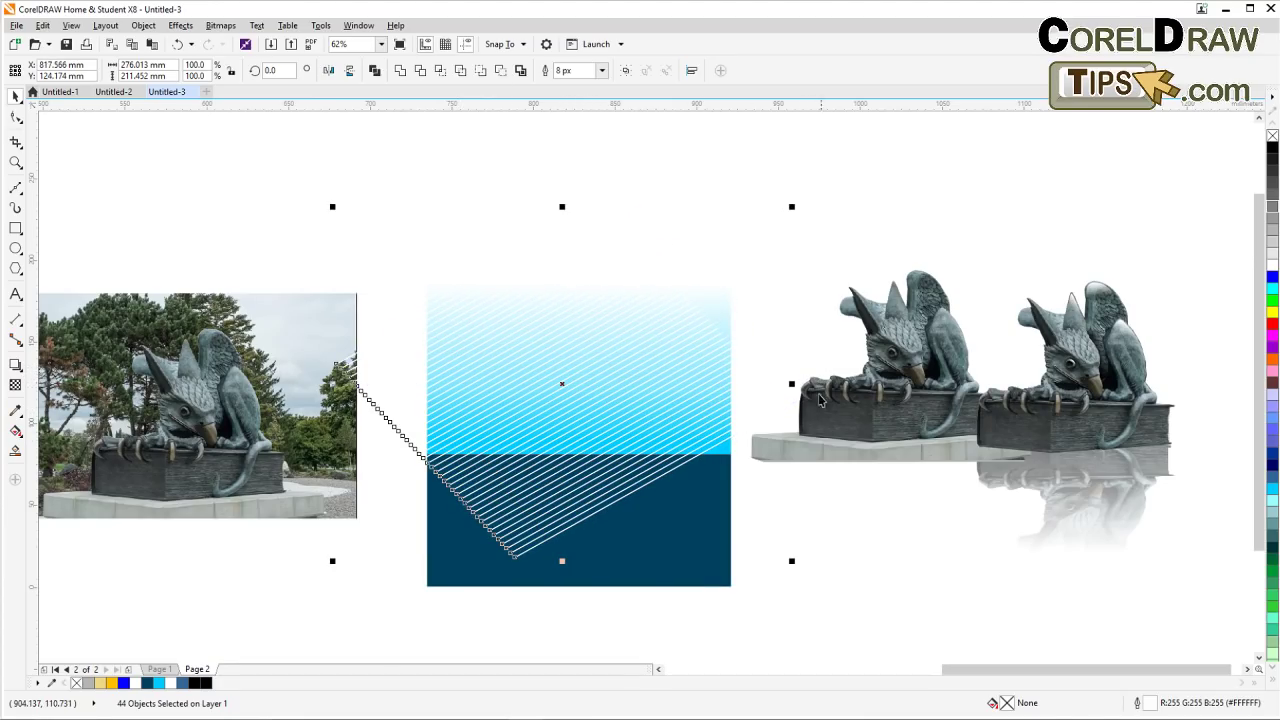
Enlarge the selected white lines to about 314 by 241 mm and group them
{"action": "left_click_drag", "start_coordinate": [791, 561], "coordinate": [838, 580]}
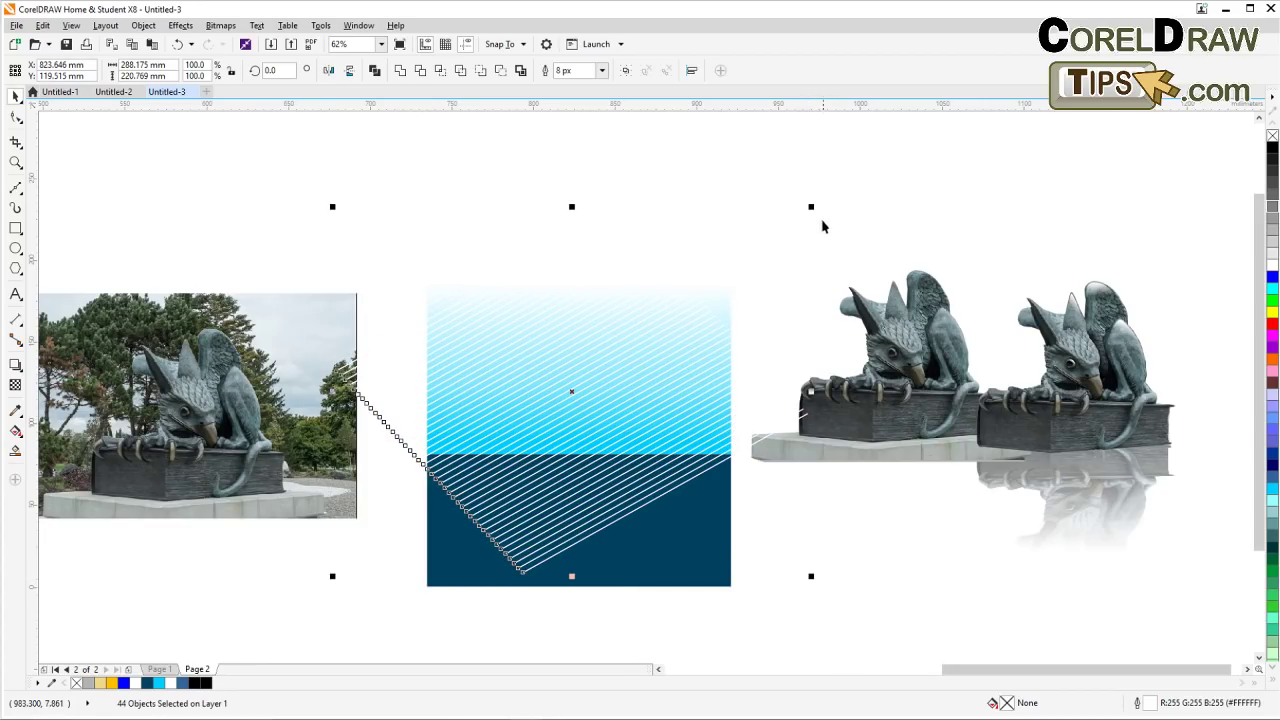
{"action": "left_click_drag", "start_coordinate": [823, 200], "coordinate": [866, 178]}
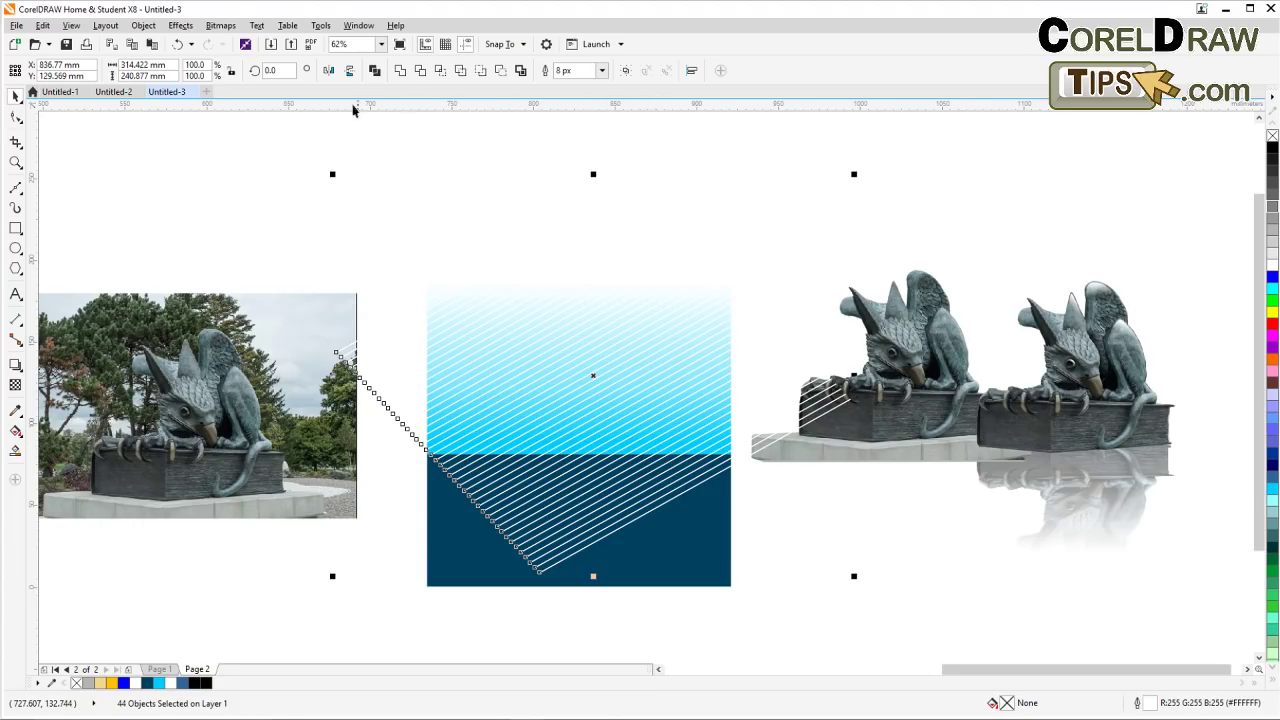
{"action": "left_click", "coordinate": [625, 71]}
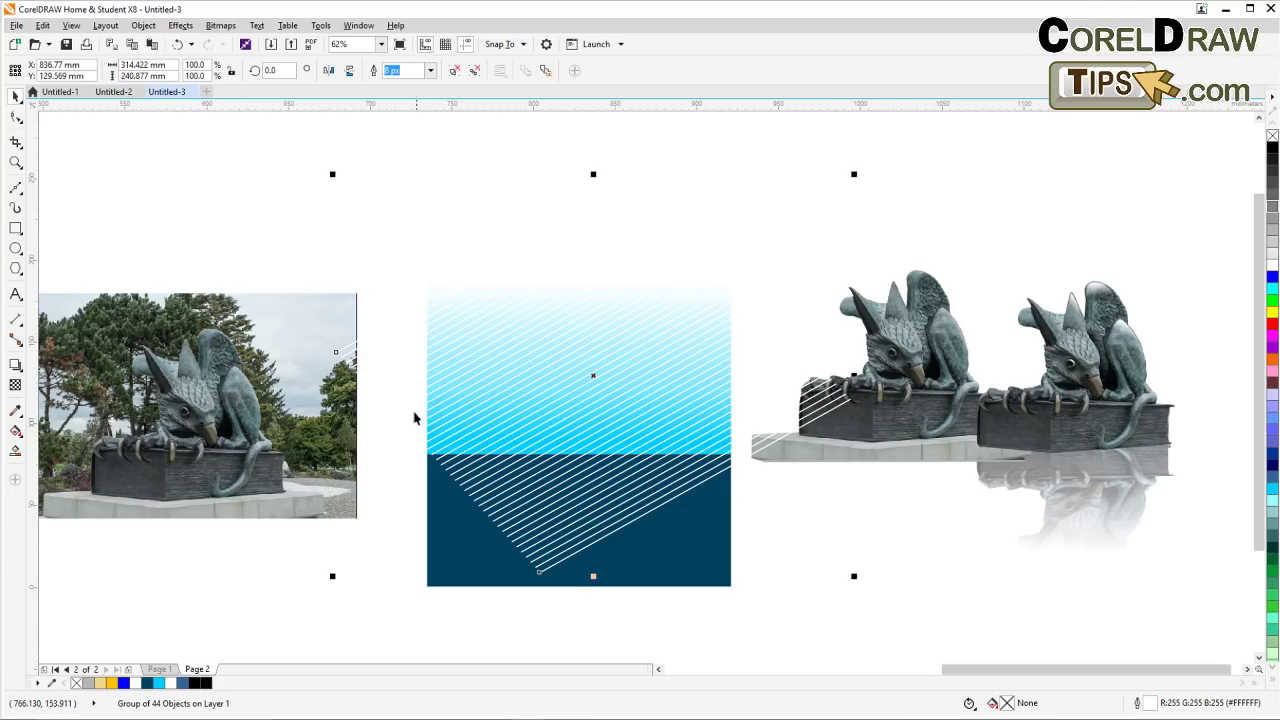
PowerClip the grouped white diagonal lines inside the sky rectangle and clear the selection
{"action": "scroll", "coordinate": [422, 462], "scroll_direction": "up", "scroll_amount": 4}
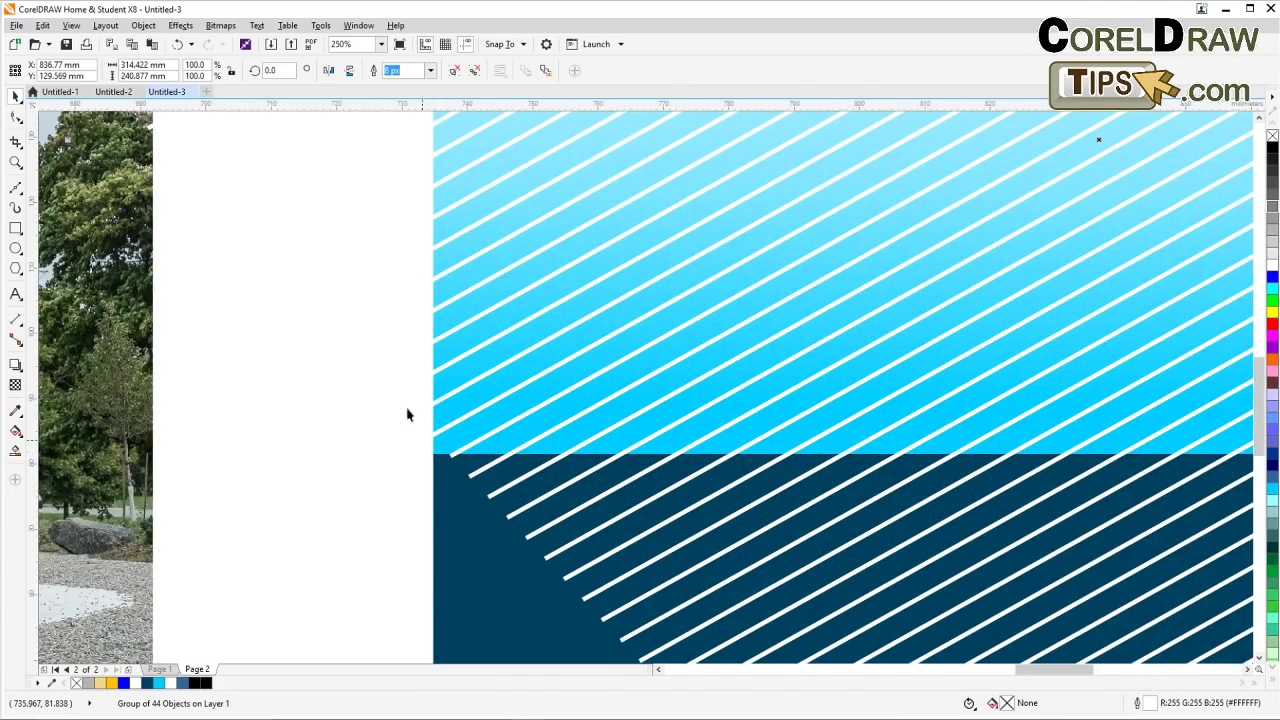
{"action": "left_click", "coordinate": [143, 25]}
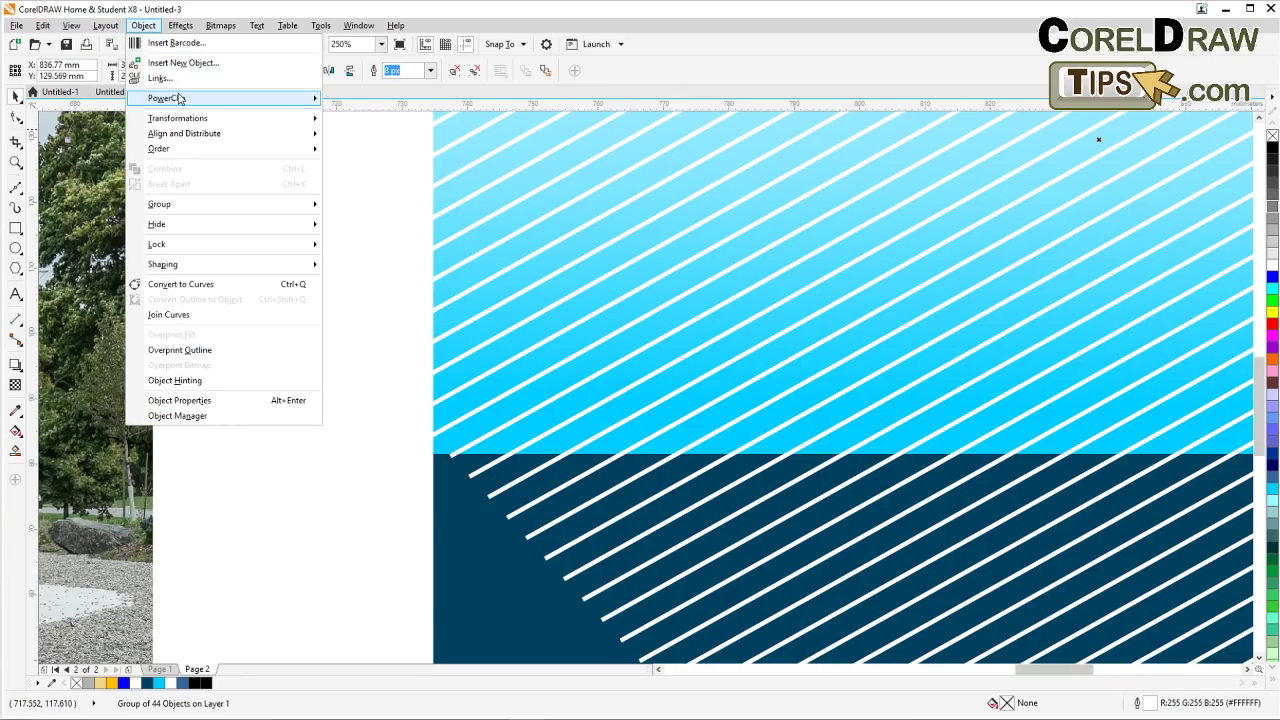
{"action": "mouse_move", "coordinate": [180, 98]}
{"action": "left_click", "coordinate": [375, 104]}
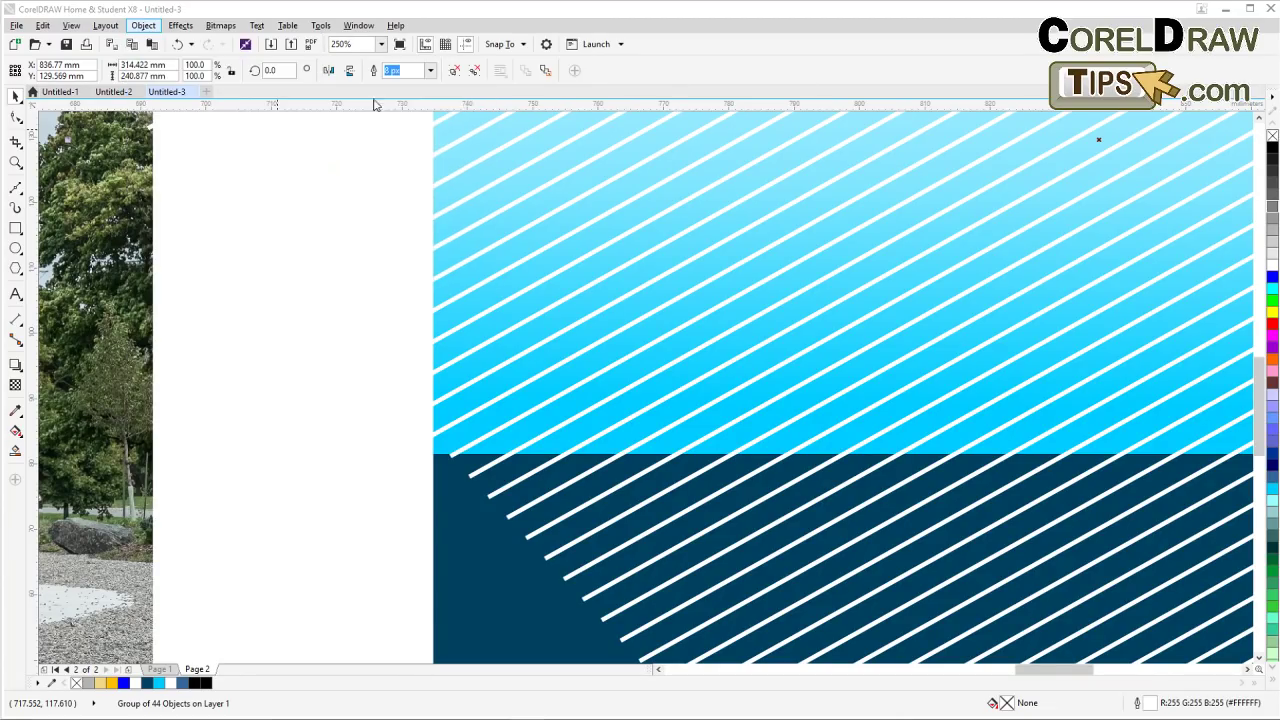
{"action": "left_click", "coordinate": [430, 452]}
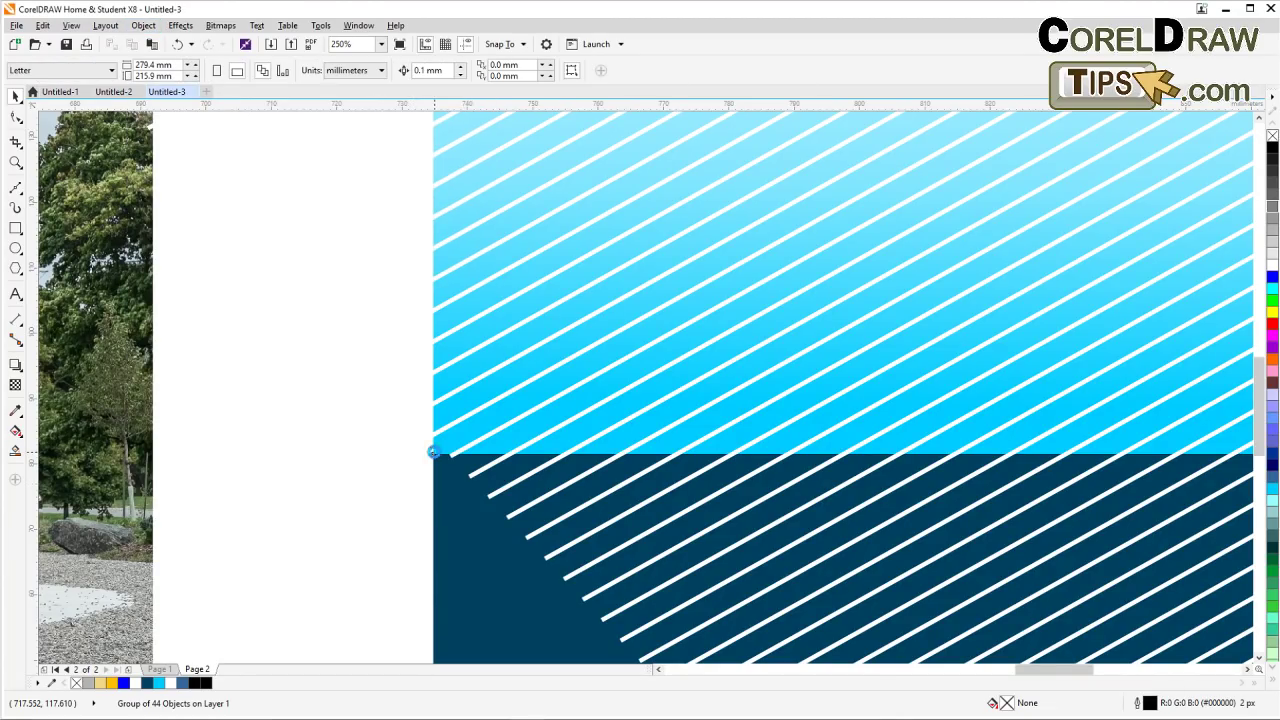
{"action": "scroll", "coordinate": [432, 452], "scroll_direction": "down", "scroll_amount": 2}
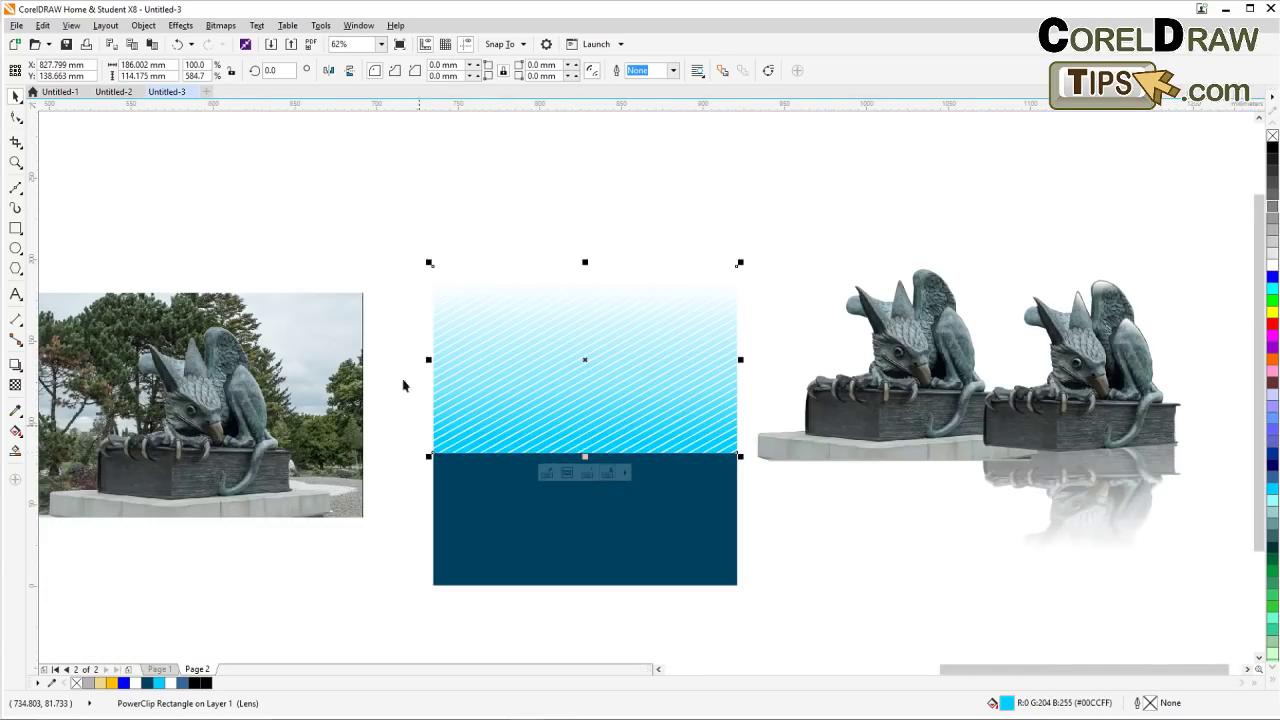
{"action": "left_click", "coordinate": [458, 202]}
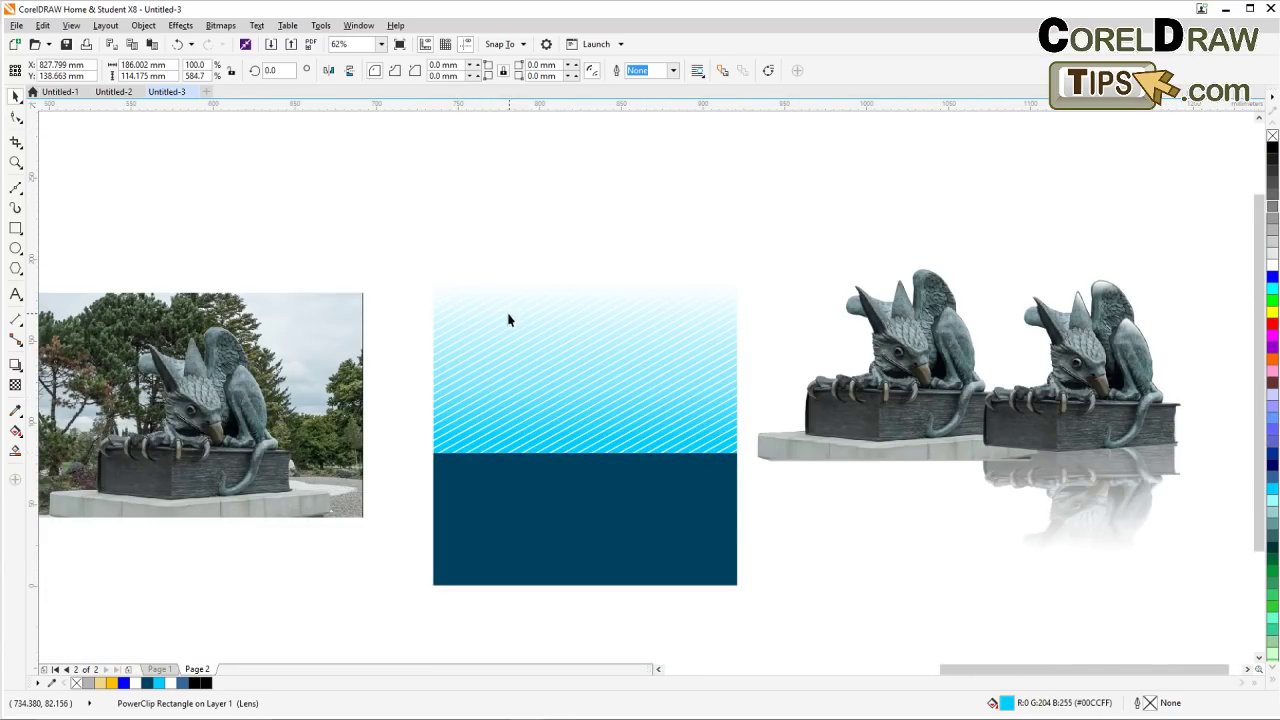
{"action": "left_click", "coordinate": [536, 396]}
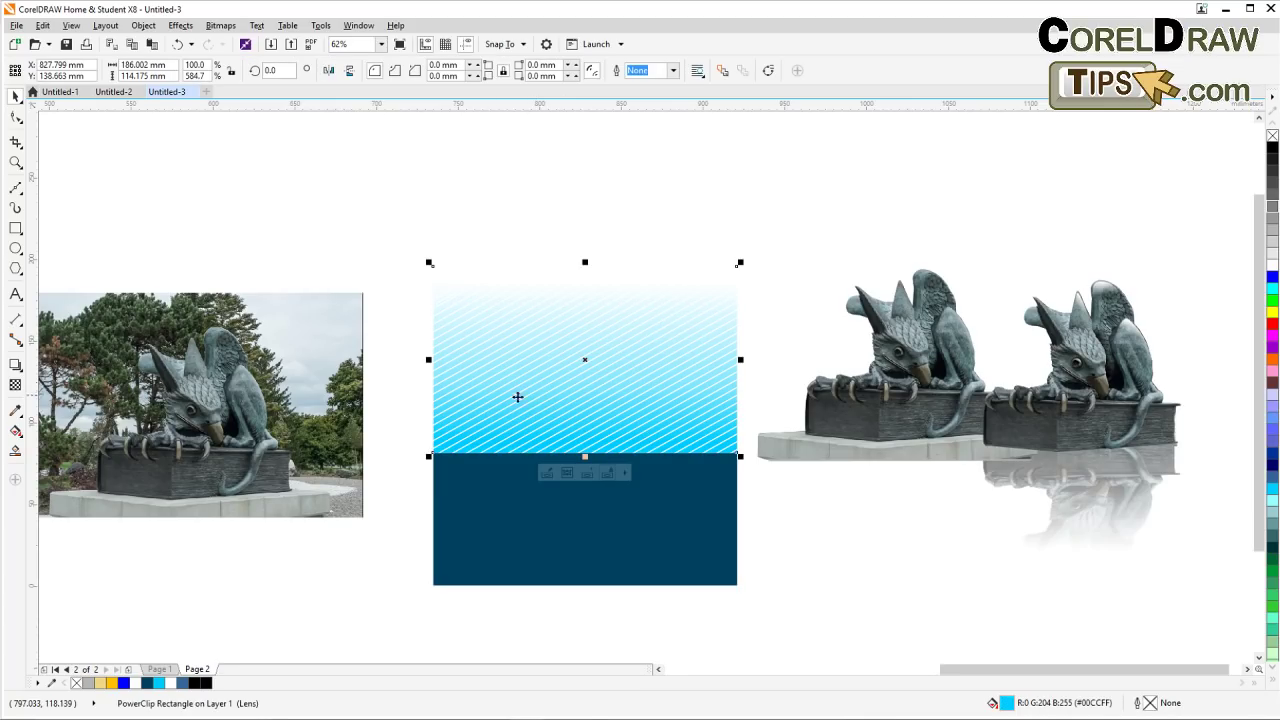
{"action": "scroll", "coordinate": [433, 353], "scroll_direction": "up", "scroll_amount": 1}
{"action": "key", "text": "Escape"}
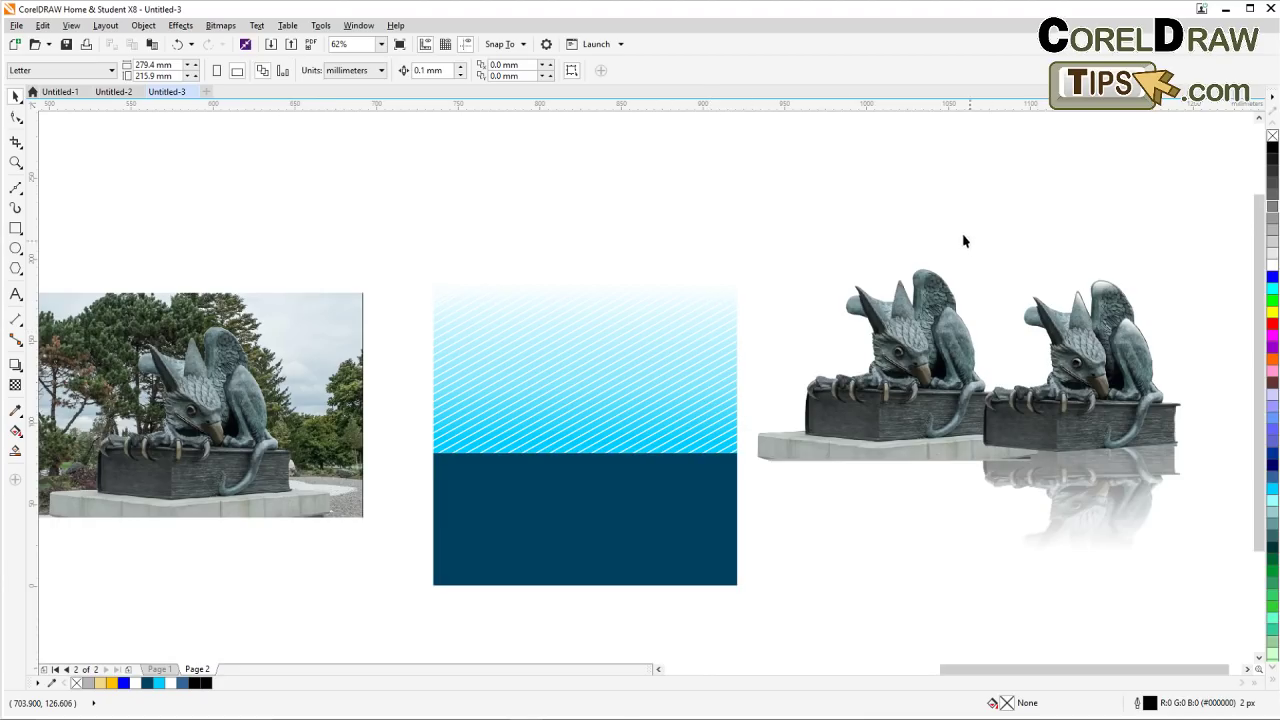
Move the gargoyle with its reflection back onto the sky-and-water background, centred at about X 827 mm, Y 90 mm
{"action": "left_click_drag", "start_coordinate": [955, 222], "coordinate": [1205, 650]}
{"action": "left_click_drag", "start_coordinate": [1131, 486], "coordinate": [636, 498]}
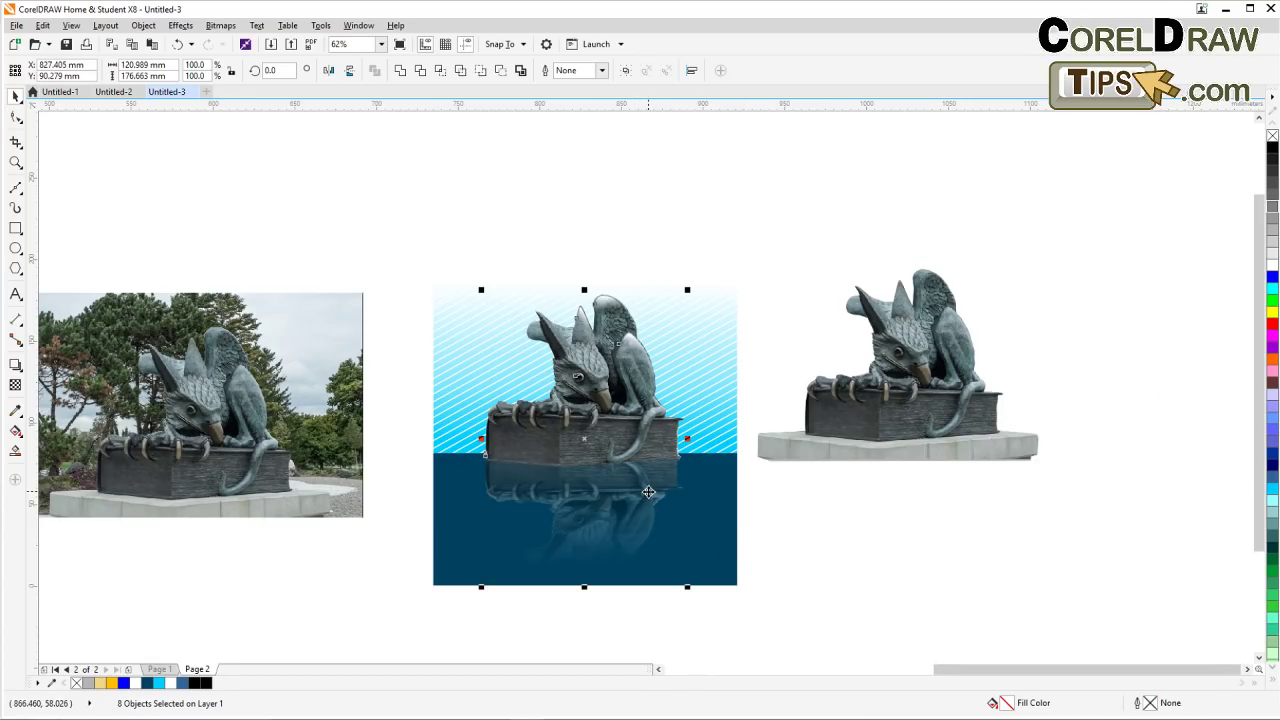
{"action": "left_click", "coordinate": [15, 162]}
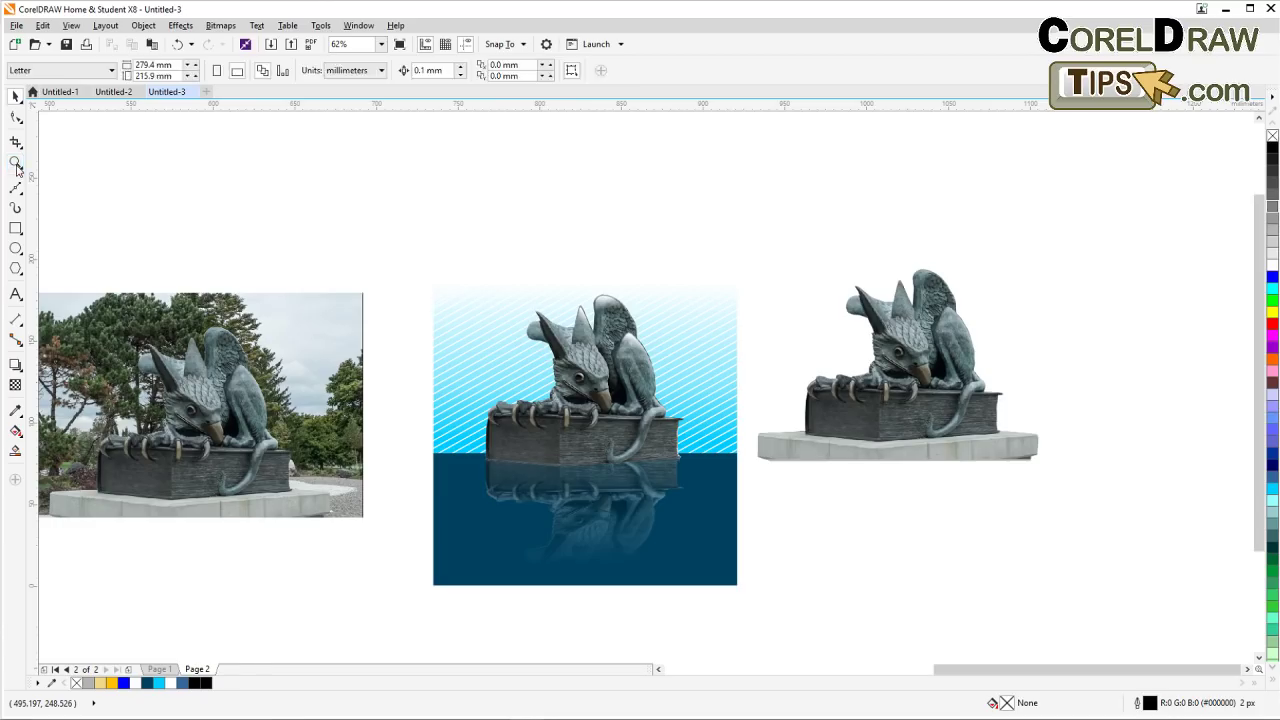
{"action": "left_click_drag", "start_coordinate": [428, 266], "coordinate": [733, 578]}
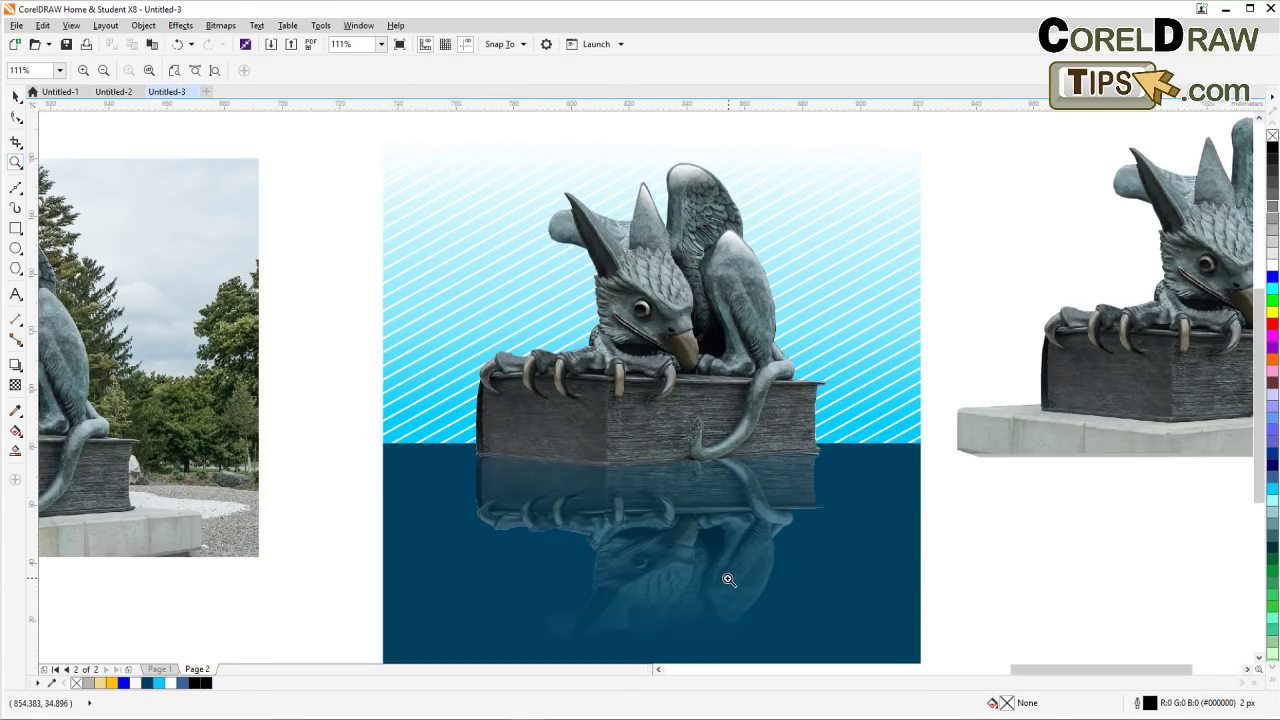
{"action": "left_click", "coordinate": [15, 97]}
{"action": "left_click_drag", "start_coordinate": [364, 340], "coordinate": [311, 351]}
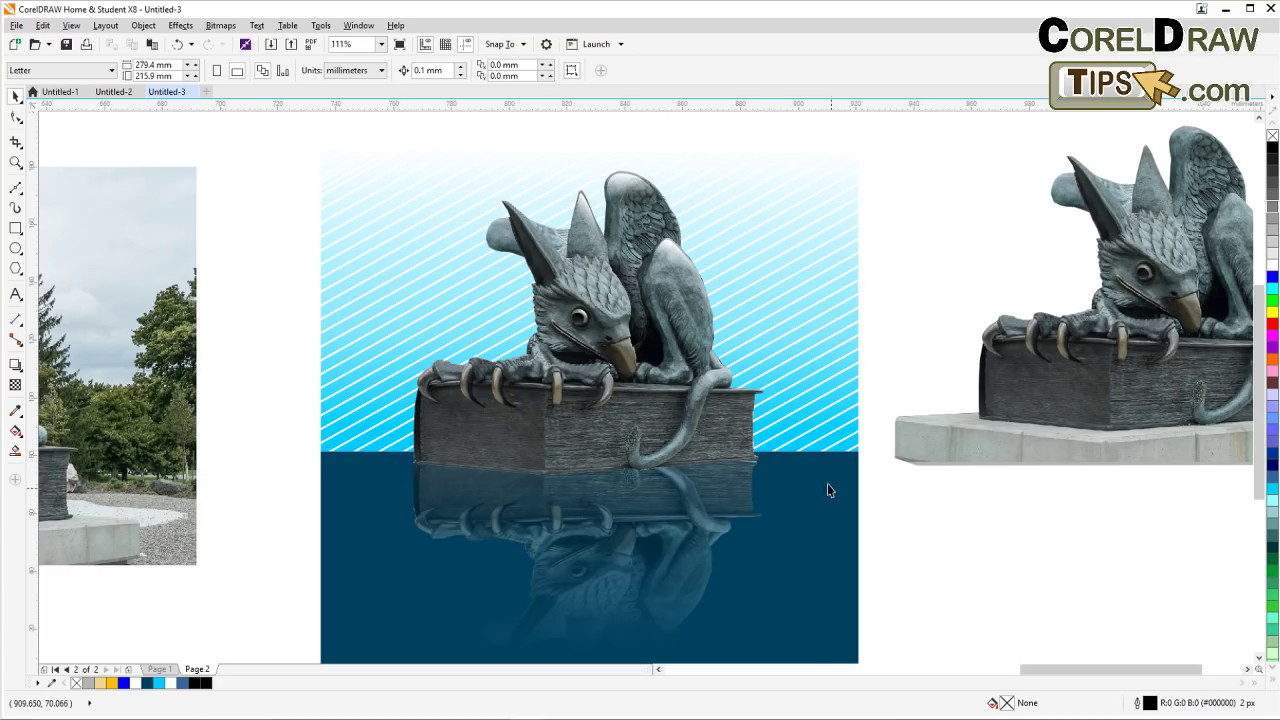
Duplicate the dark blue water rectangle in place and fill the copy with black
{"action": "left_click", "coordinate": [752, 491]}
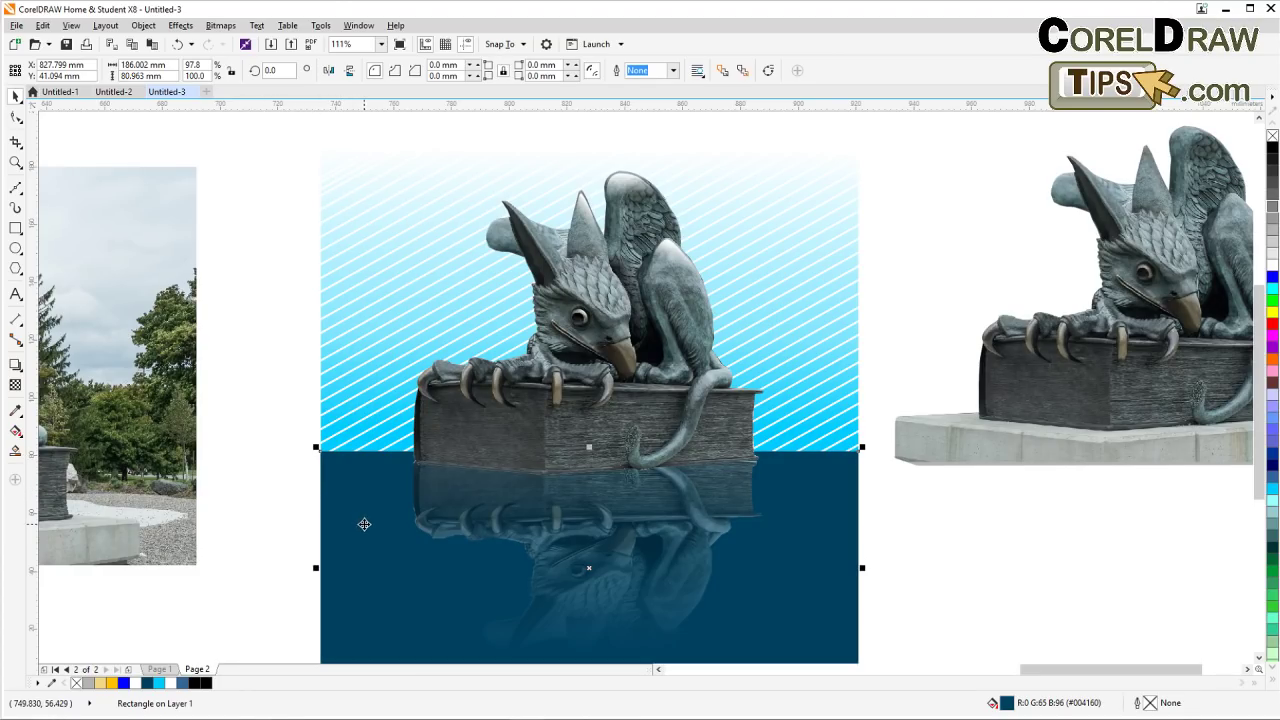
{"action": "left_click", "coordinate": [1272, 148]}
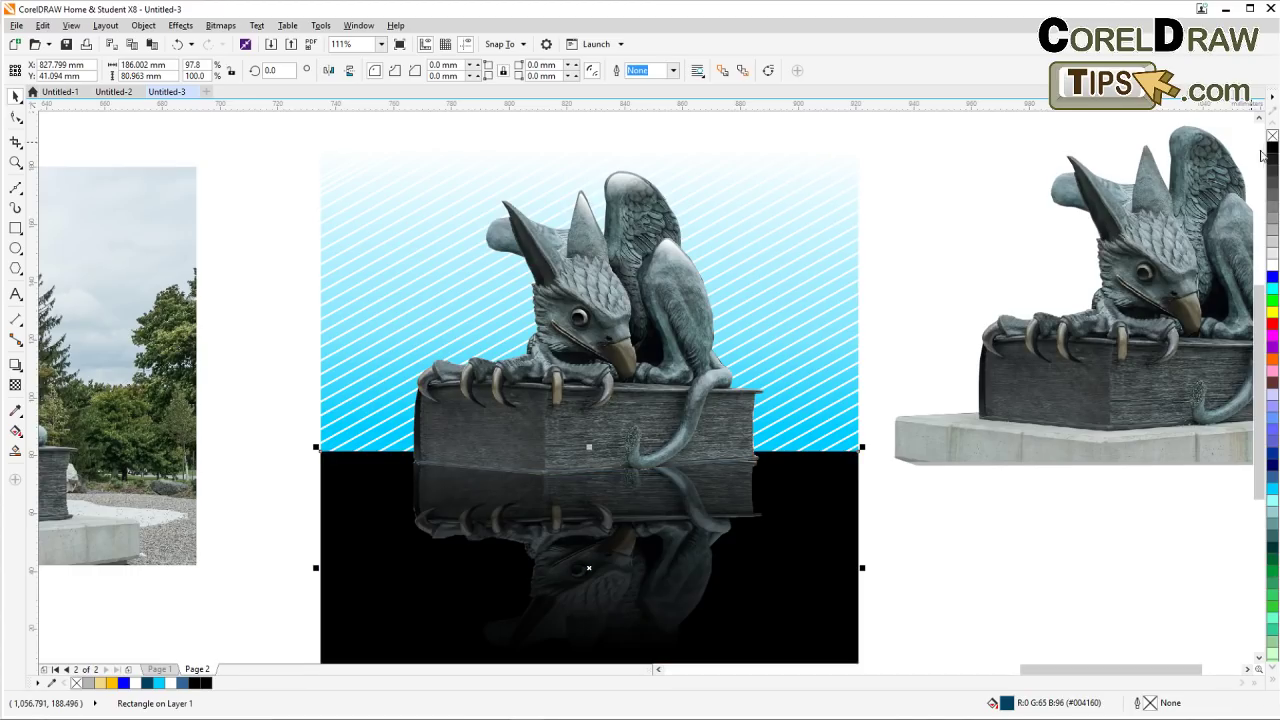
{"action": "scroll", "coordinate": [914, 460], "scroll_direction": "down", "scroll_amount": 3}
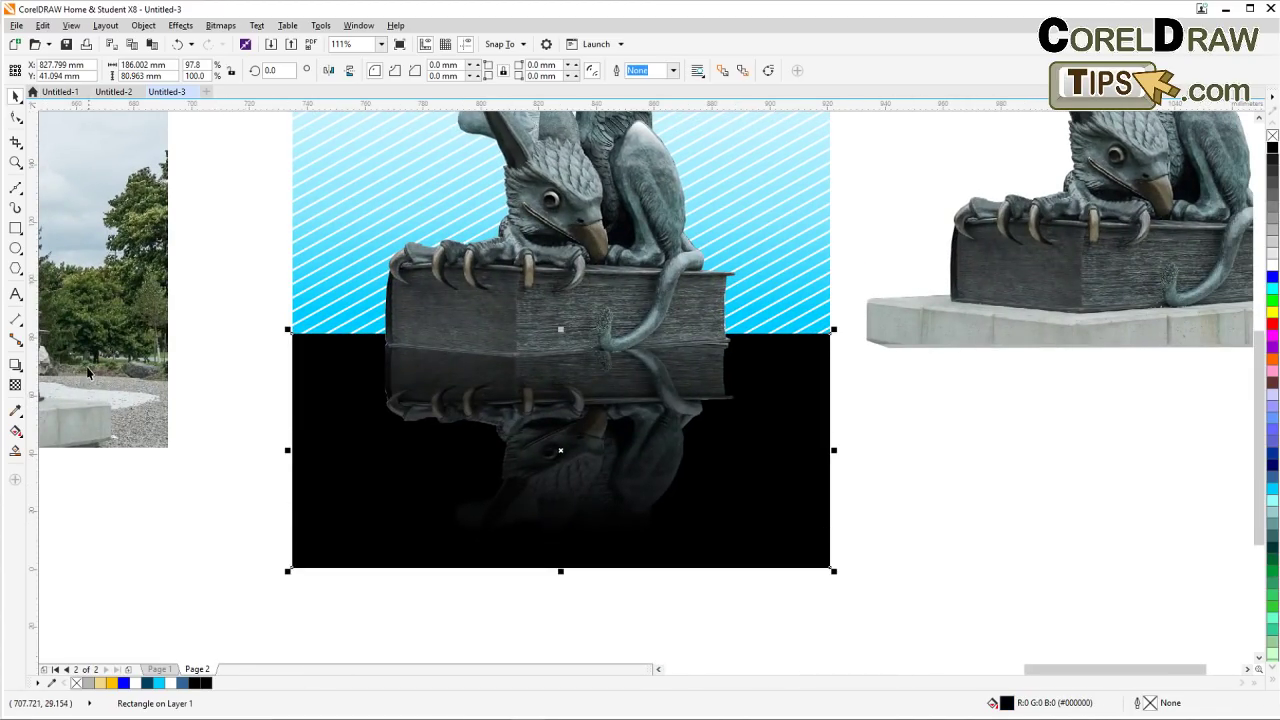
Apply a vertical linear transparency from 0 to 100 to the black rectangle, fading from the horizon down into the blue water, and deselect it
{"action": "left_click", "coordinate": [15, 385]}
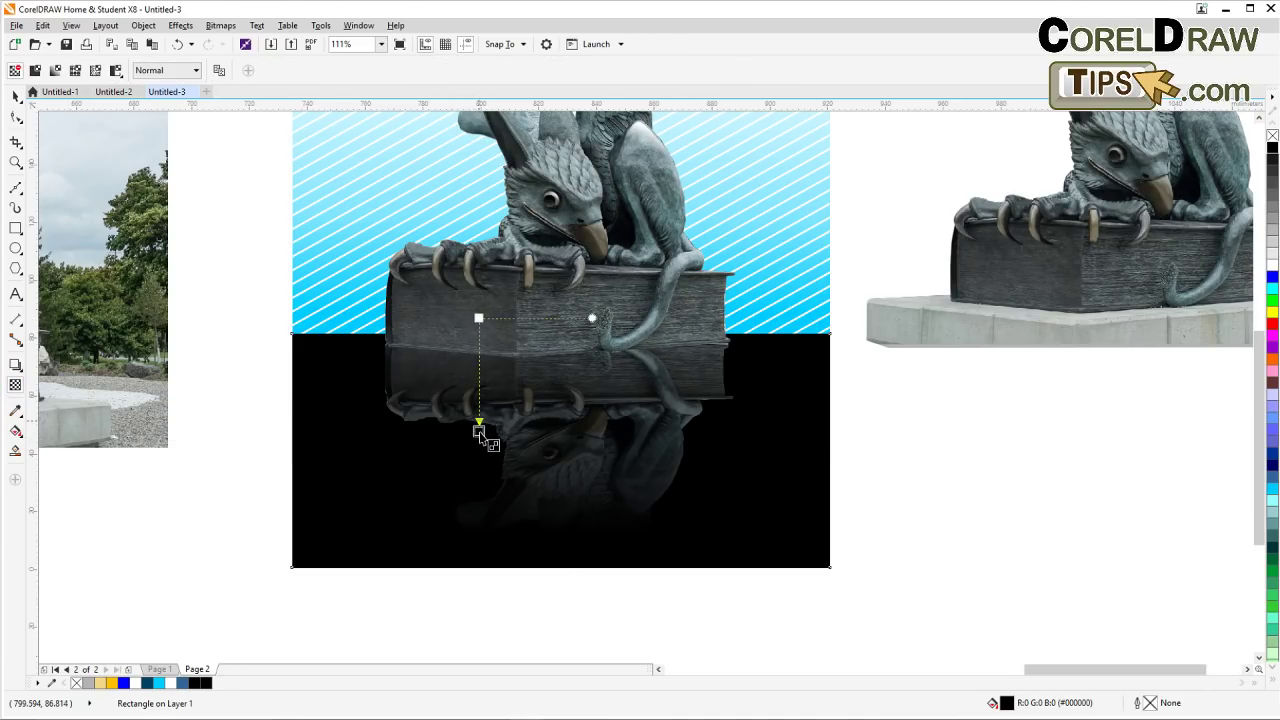
{"action": "left_click", "coordinate": [476, 482]}
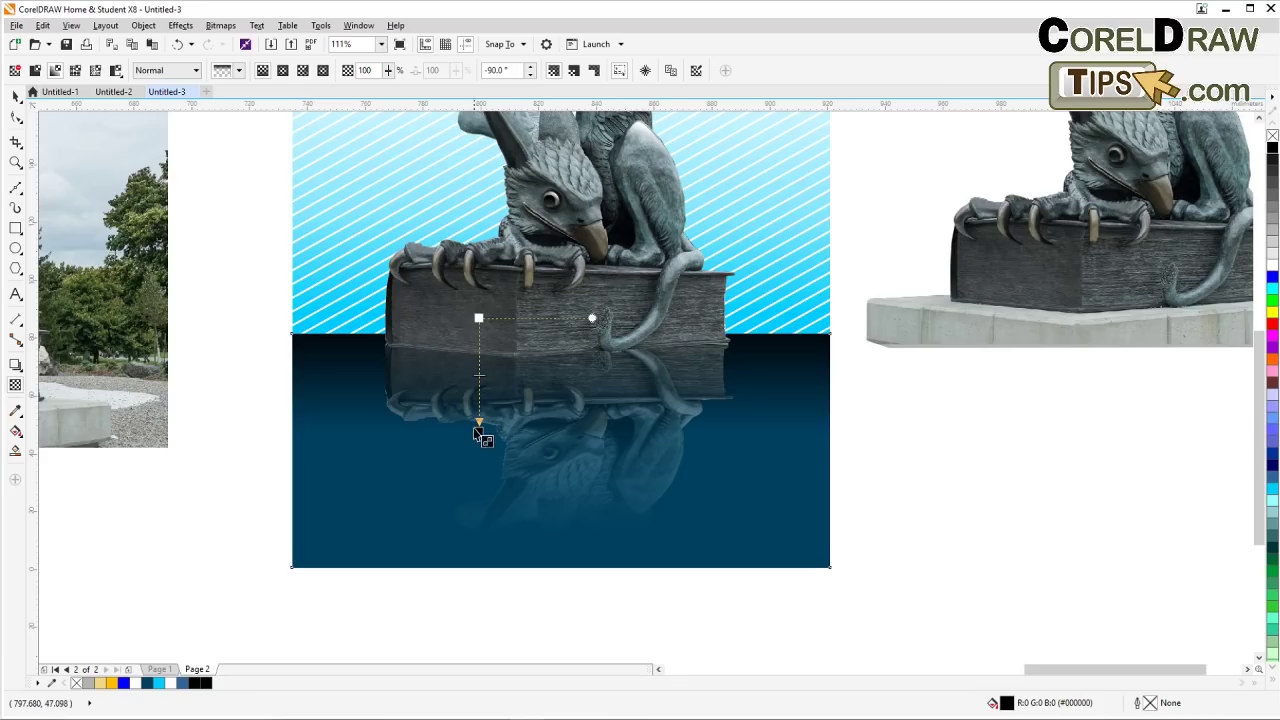
{"action": "left_click_drag", "start_coordinate": [478, 318], "coordinate": [478, 303]}
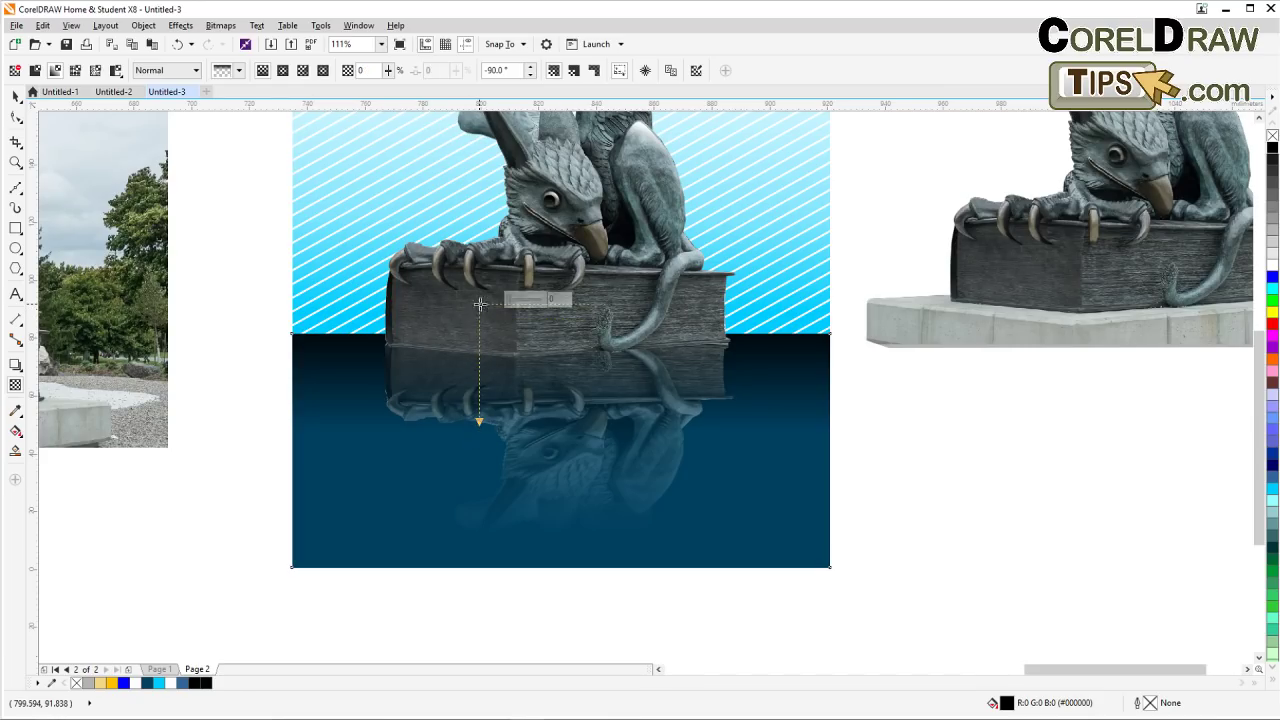
{"action": "left_click", "coordinate": [480, 432]}
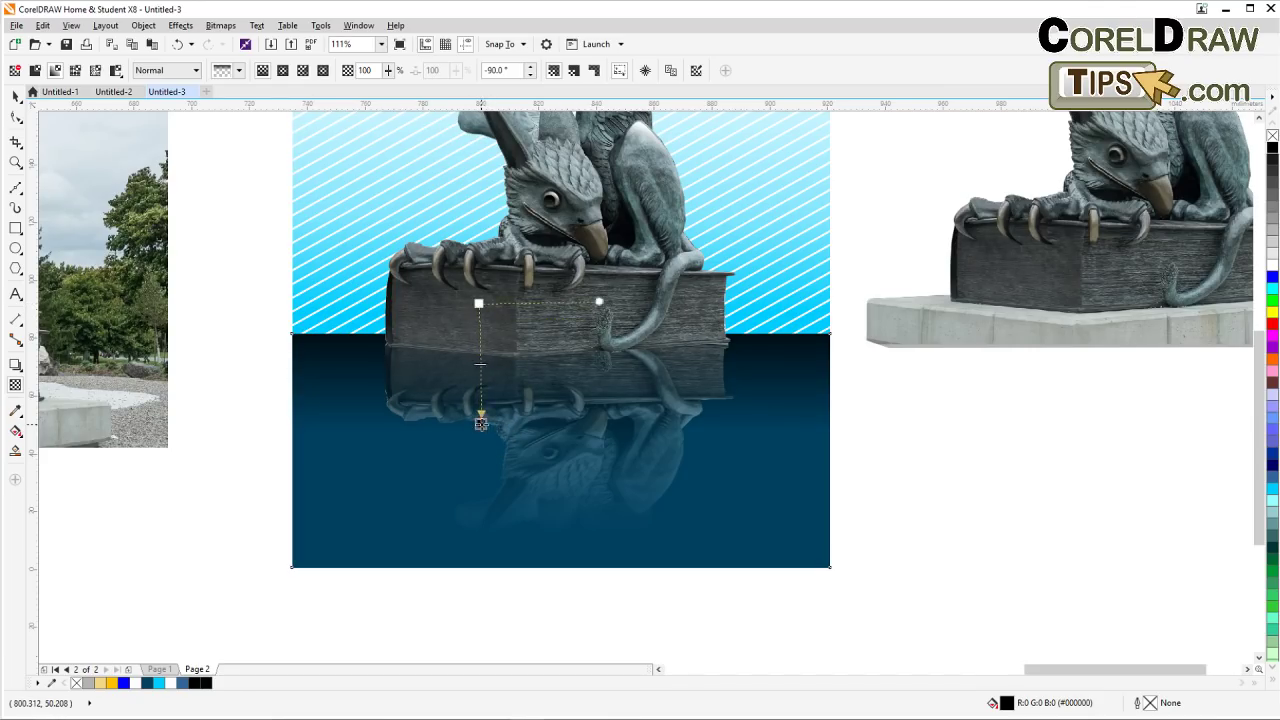
{"action": "left_click_drag", "start_coordinate": [481, 440], "coordinate": [480, 440]}
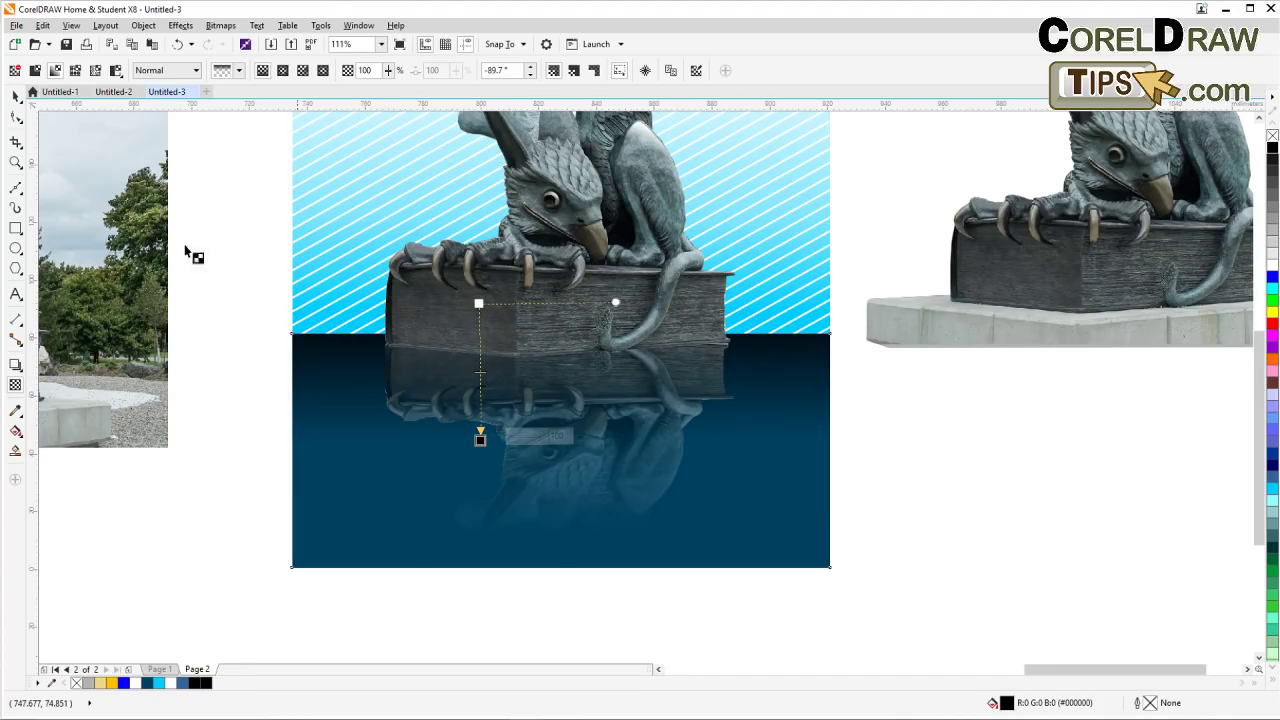
{"action": "left_click", "coordinate": [16, 95]}
{"action": "left_click", "coordinate": [268, 278]}
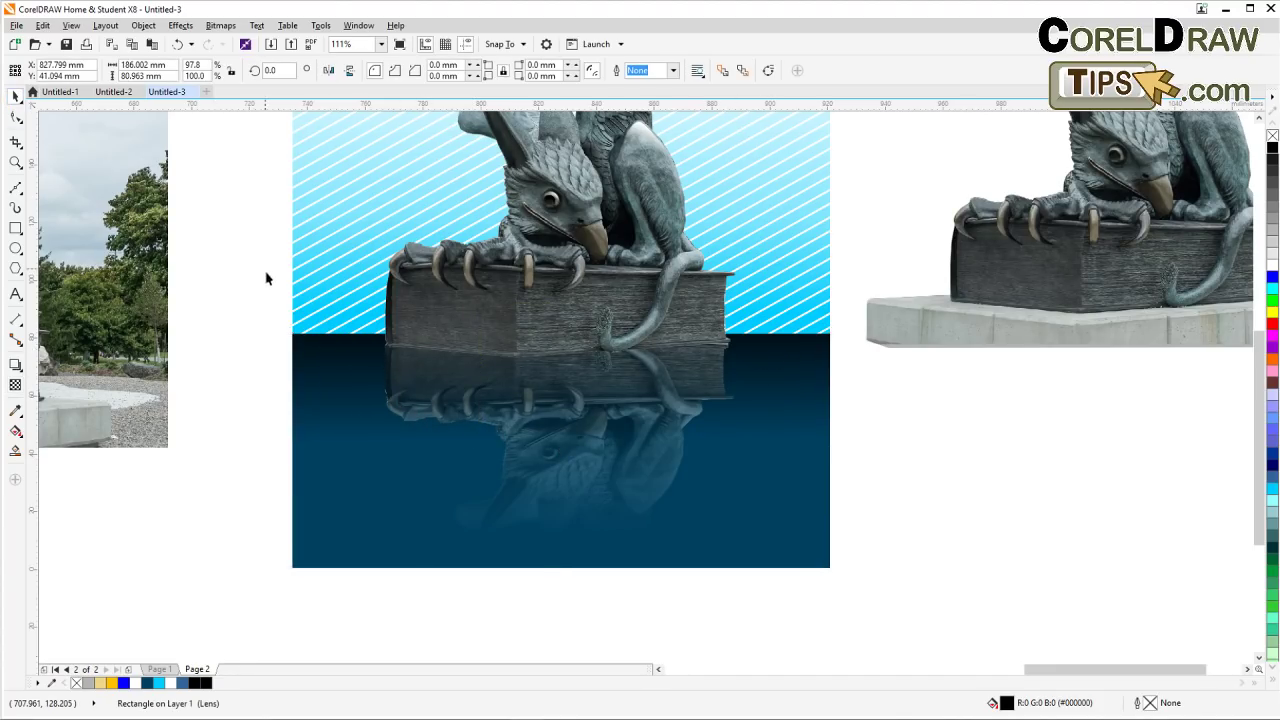
Group the gargoyle, its reflection and the whole sky-and-water background into one object
{"action": "scroll", "coordinate": [270, 290], "scroll_direction": "down", "scroll_amount": 2}
{"action": "left_click_drag", "start_coordinate": [276, 313], "coordinate": [330, 410]}
{"action": "left_click", "coordinate": [16, 162]}
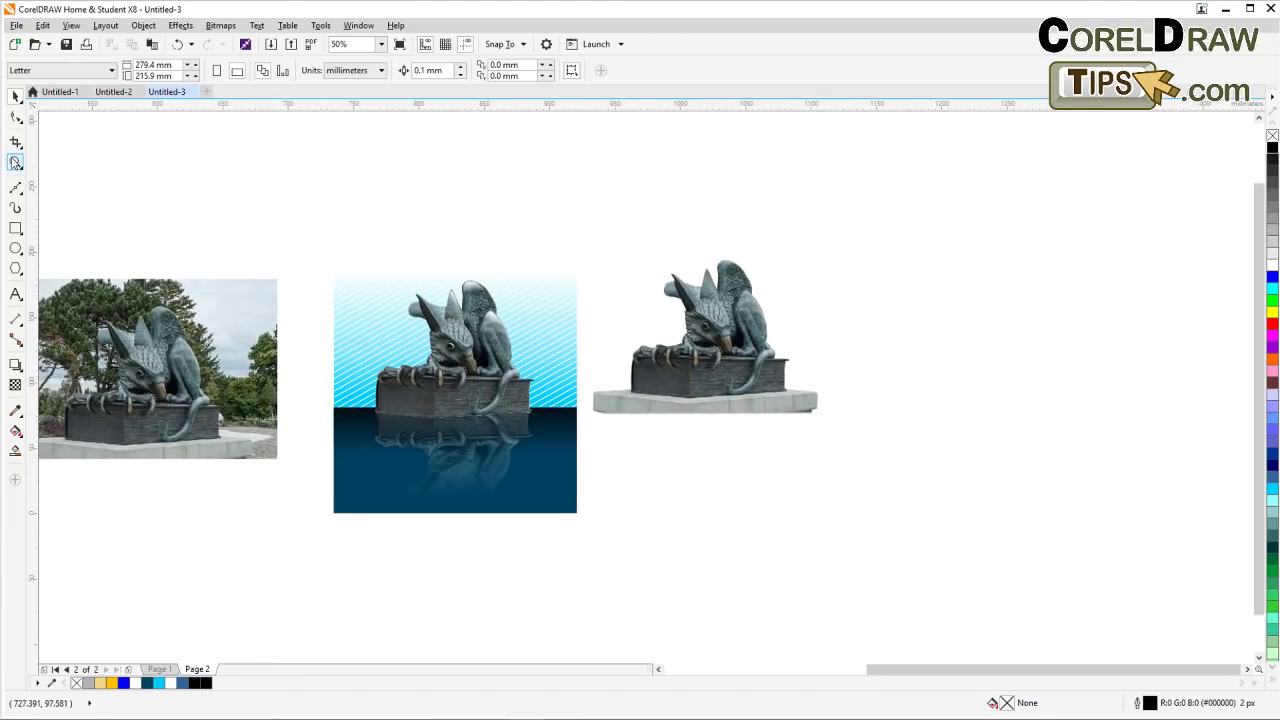
{"action": "left_click_drag", "start_coordinate": [334, 251], "coordinate": [576, 512]}
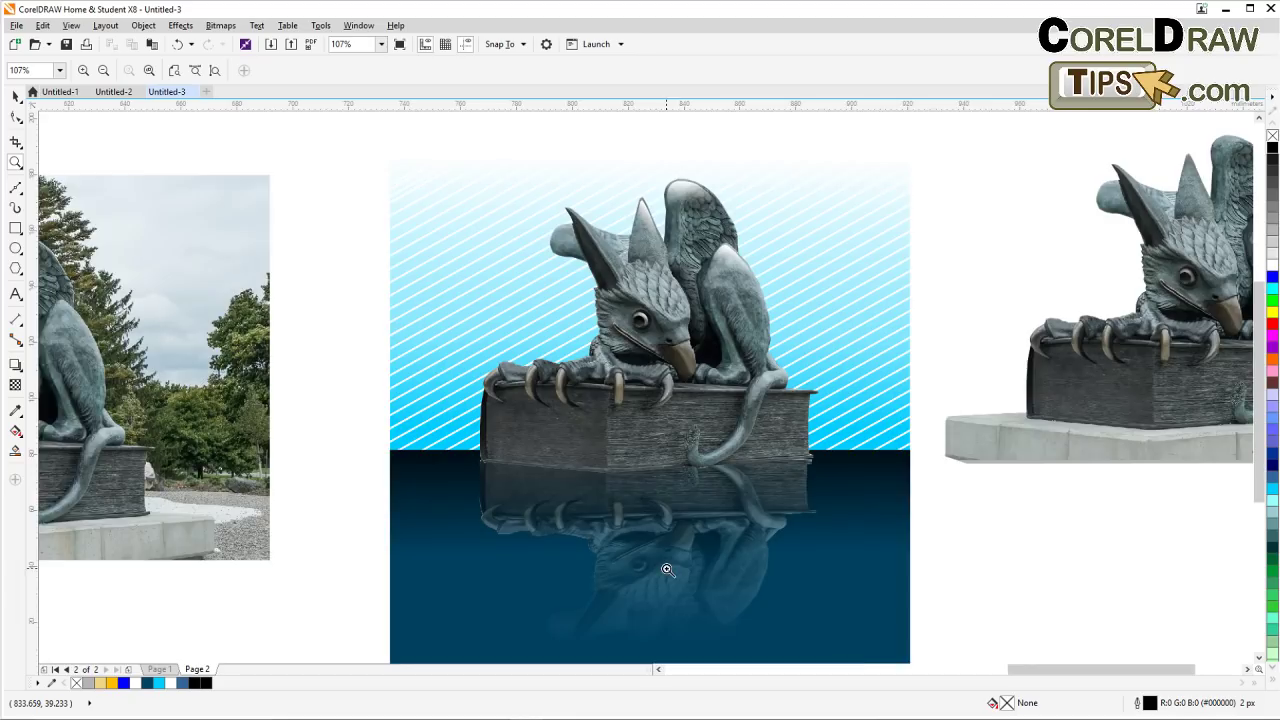
{"action": "left_click_drag", "start_coordinate": [666, 569], "coordinate": [595, 563]}
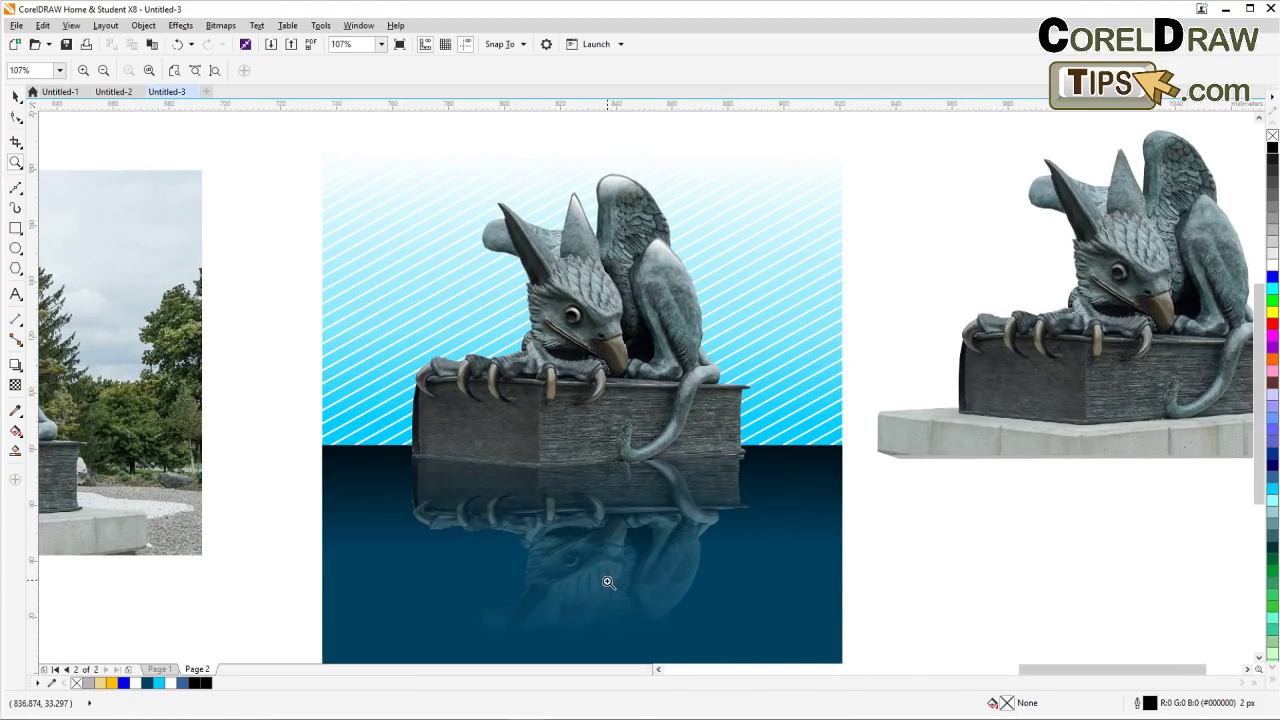
{"action": "left_click_drag", "start_coordinate": [608, 580], "coordinate": [593, 569]}
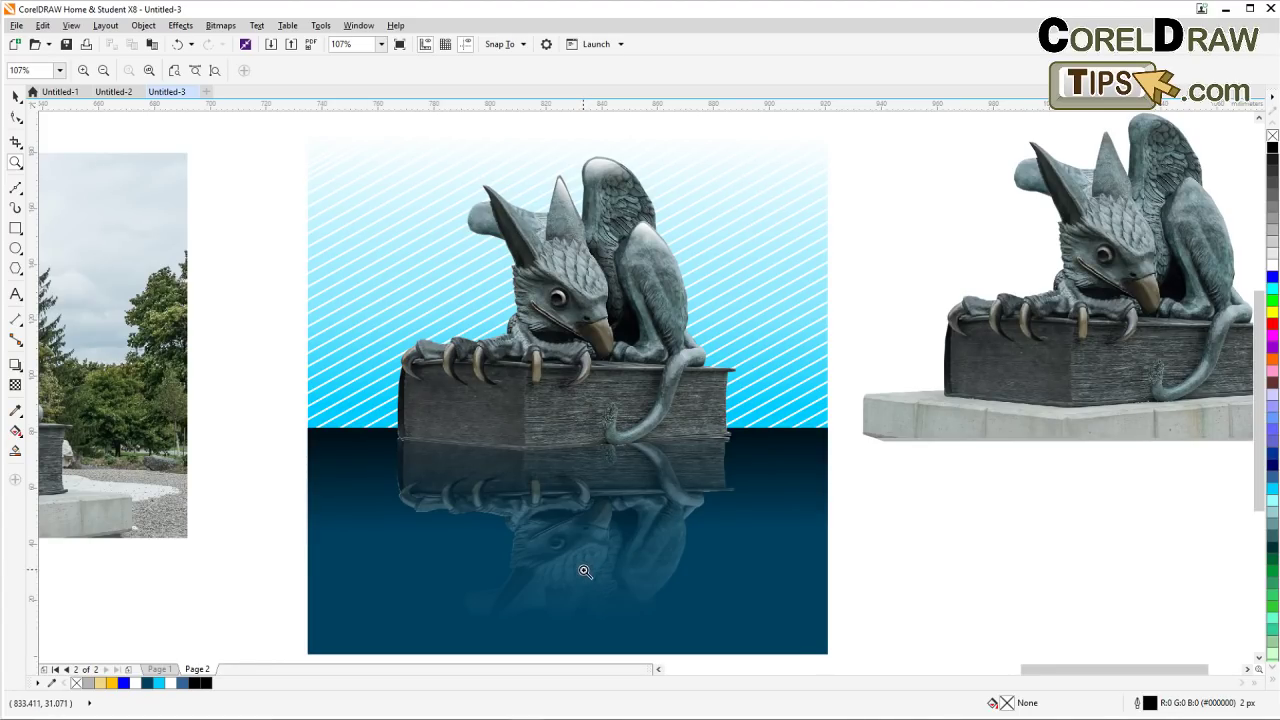
{"action": "right_click", "coordinate": [585, 571]}
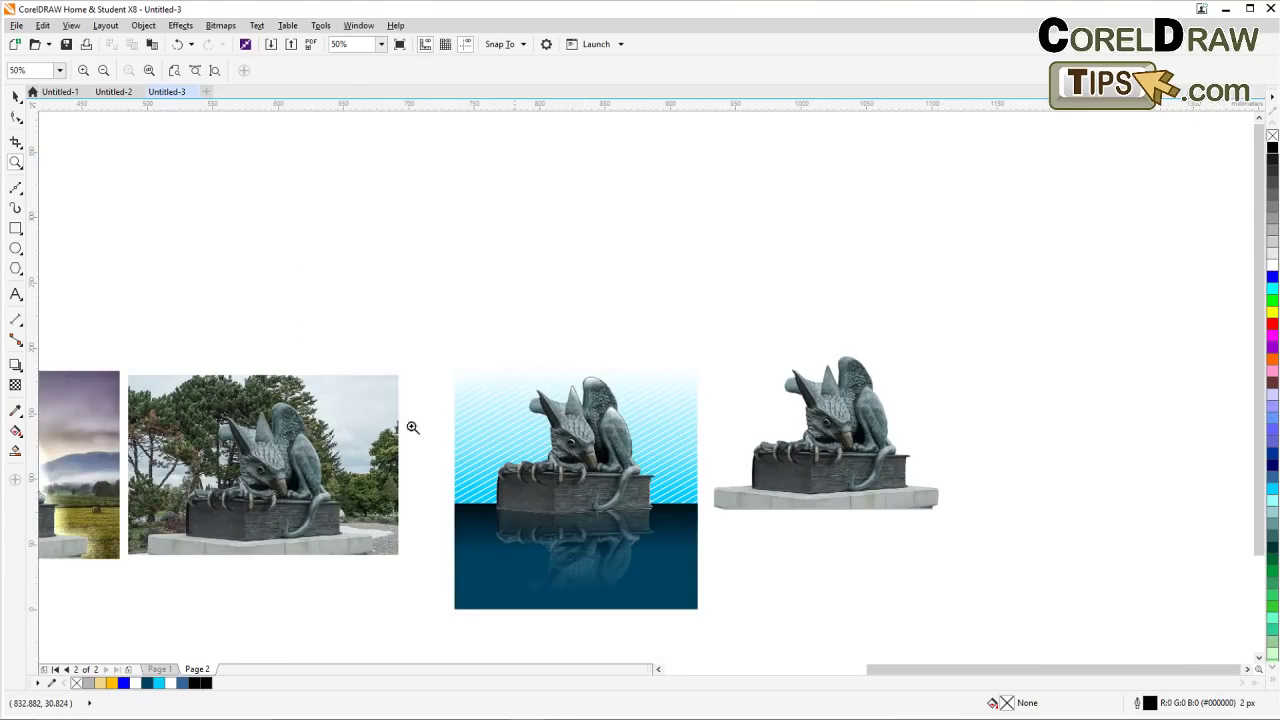
{"action": "left_click", "coordinate": [16, 95]}
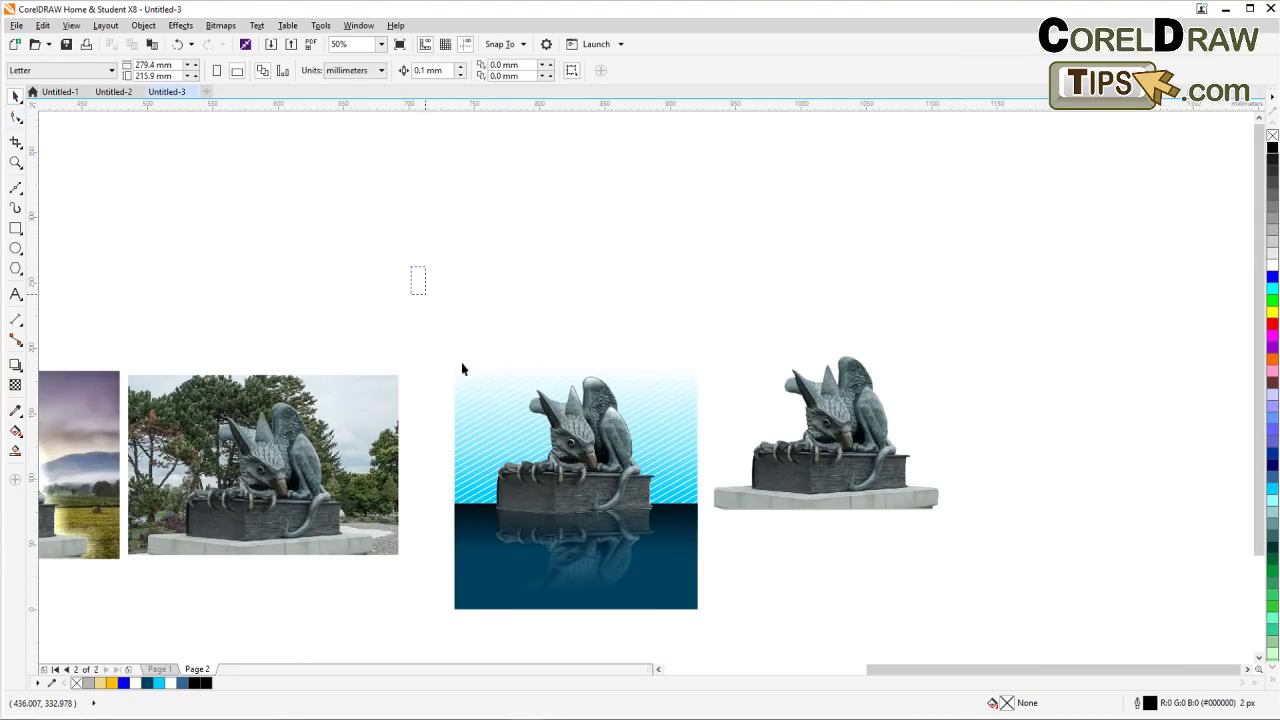
{"action": "left_click_drag", "start_coordinate": [411, 267], "coordinate": [716, 653]}
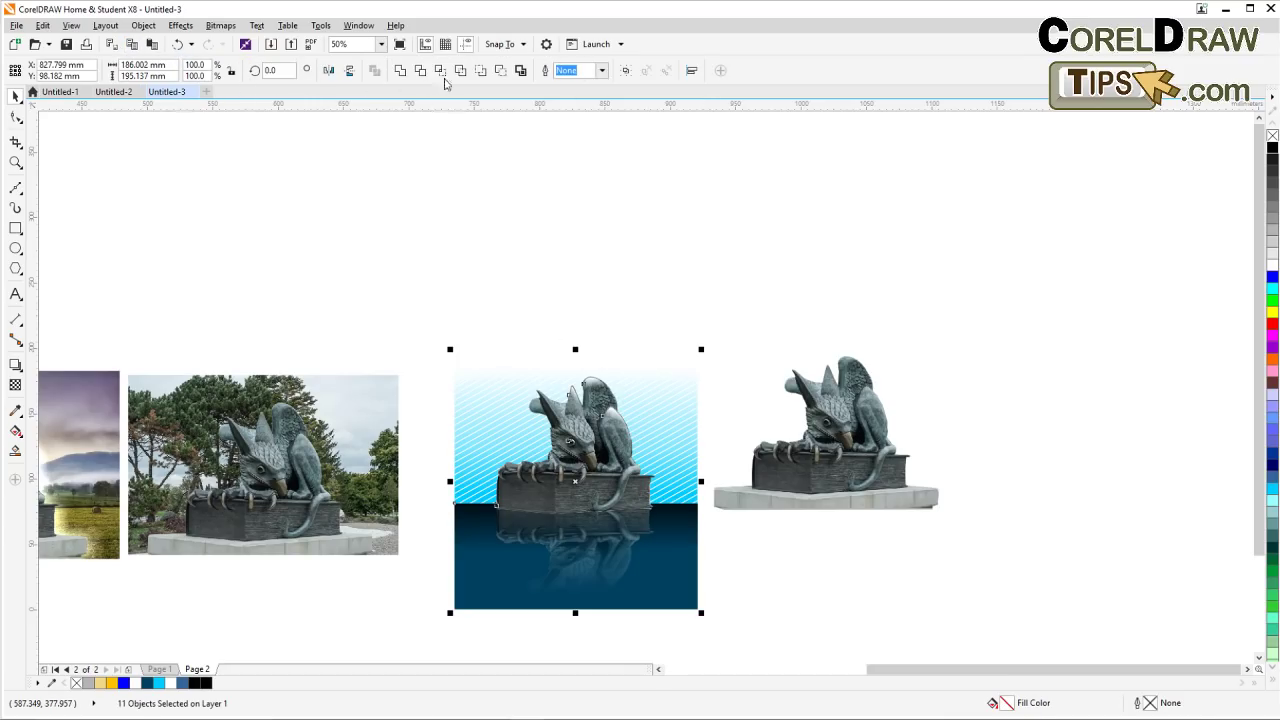
{"action": "left_click", "coordinate": [626, 72]}
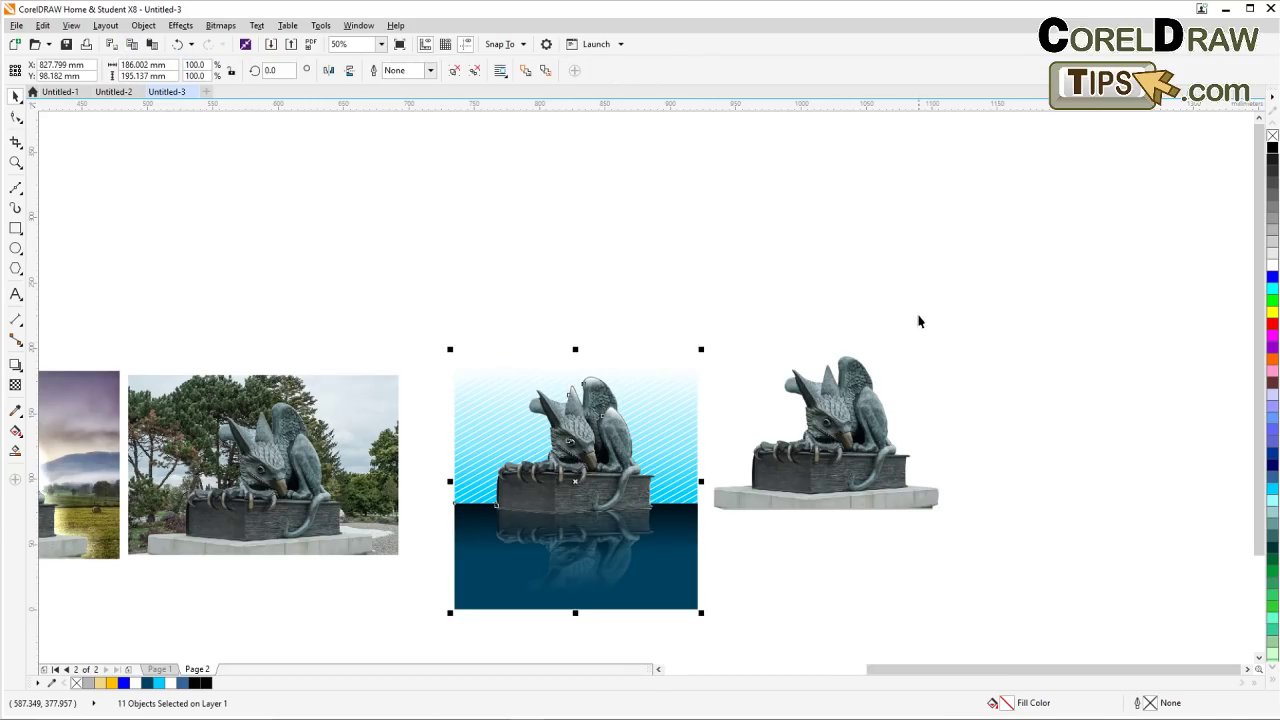
Draw an ellipse about 162 by 187 mm around the gargoyle composite and widen it to about 166 mm
{"action": "scroll", "coordinate": [677, 465], "scroll_direction": "up", "scroll_amount": 2}
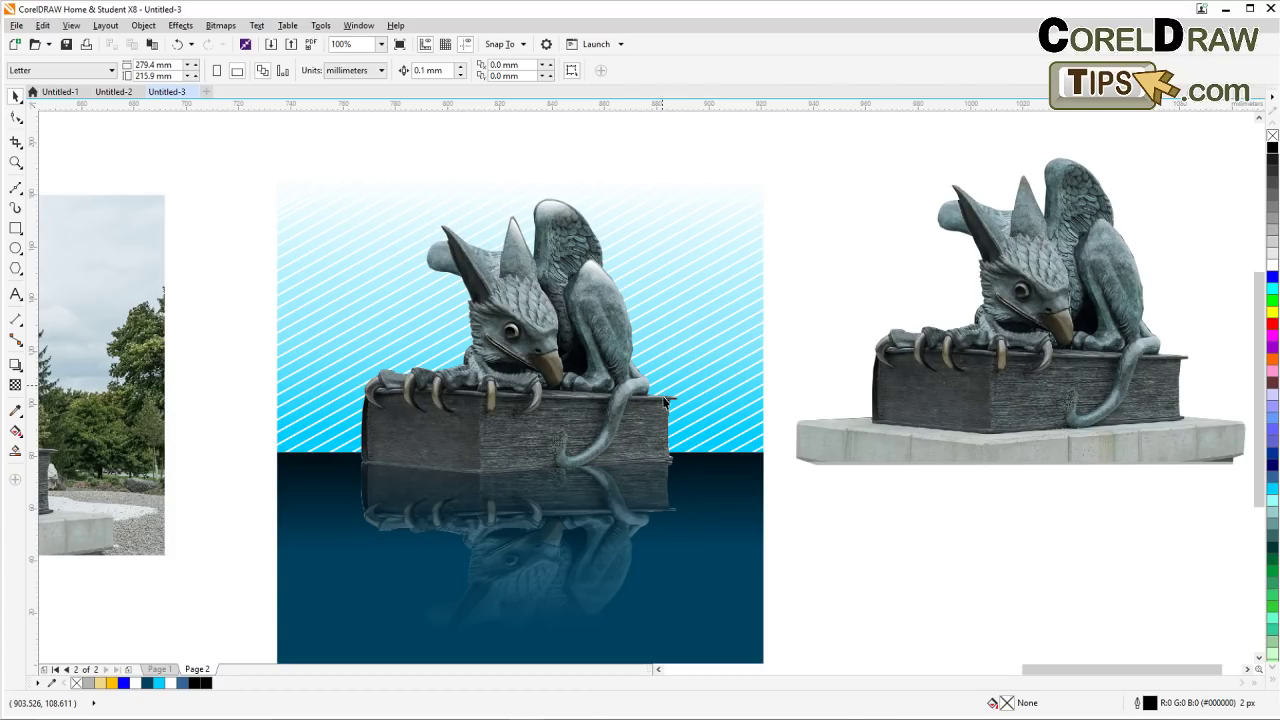
{"action": "left_click_drag", "start_coordinate": [408, 397], "coordinate": [400, 378]}
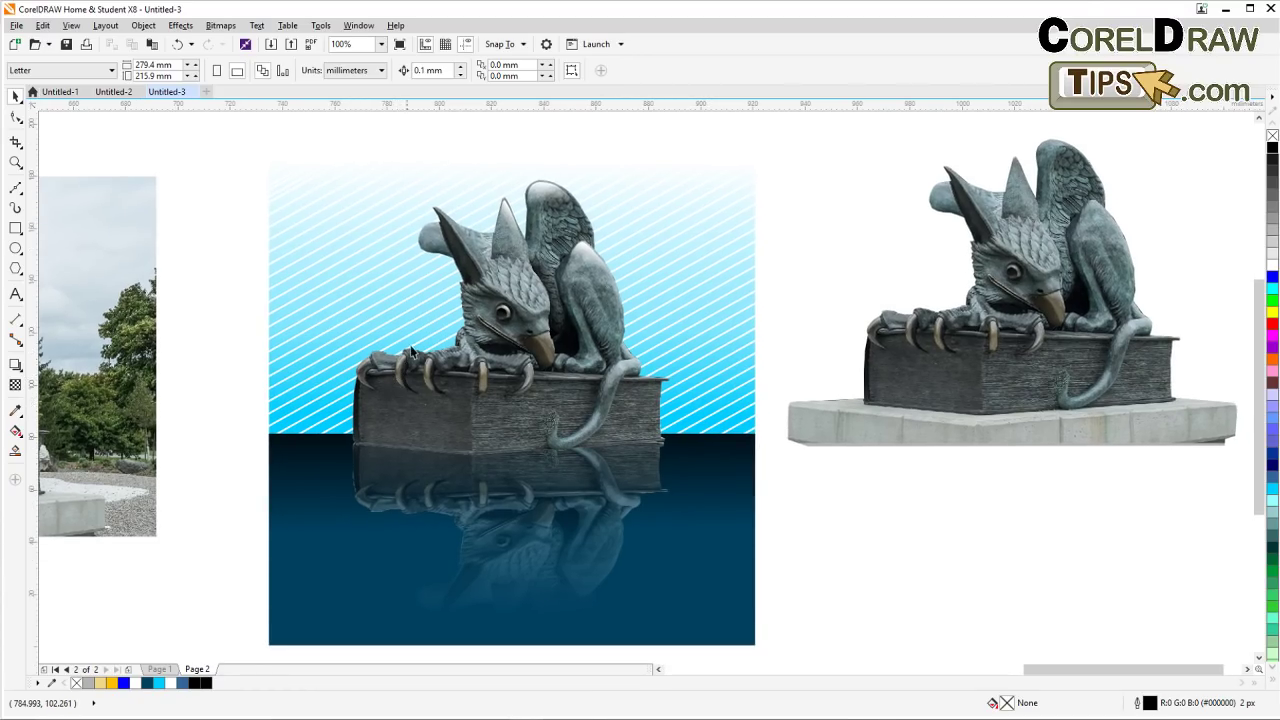
{"action": "left_click", "coordinate": [16, 248]}
{"action": "left_click_drag", "start_coordinate": [307, 145], "coordinate": [732, 635]}
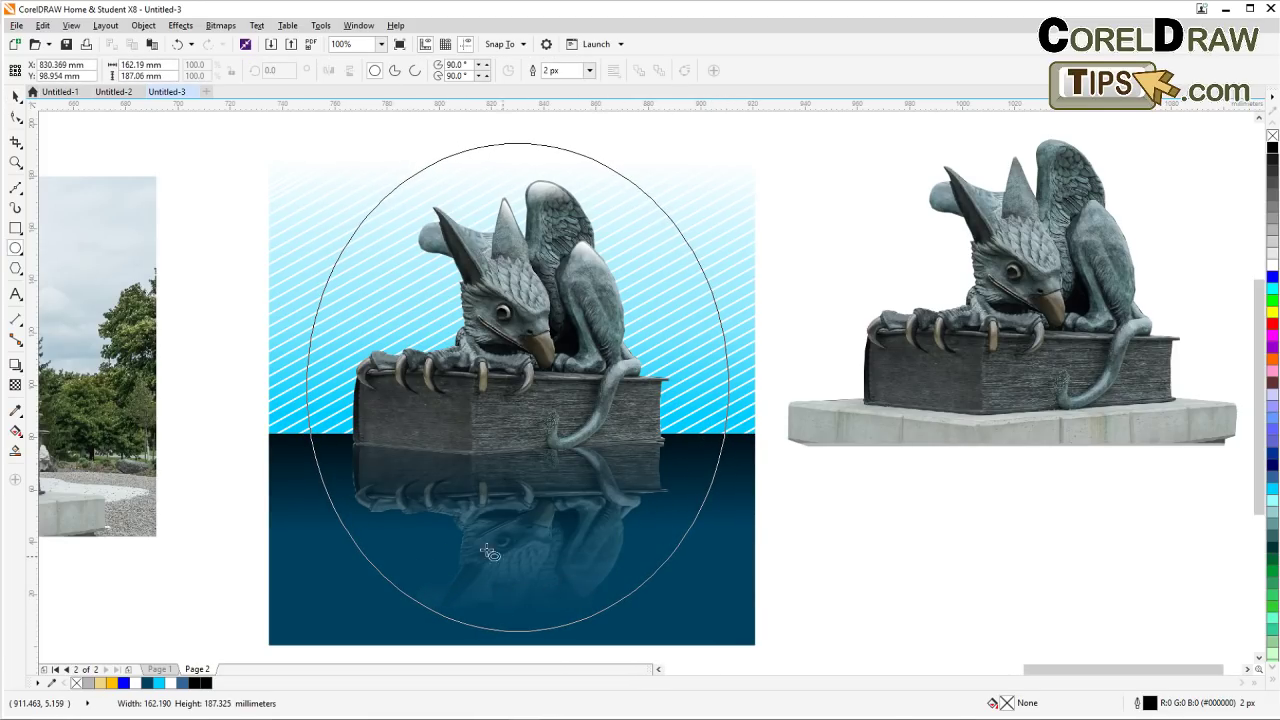
{"action": "left_click_drag", "start_coordinate": [304, 395], "coordinate": [292, 395]}
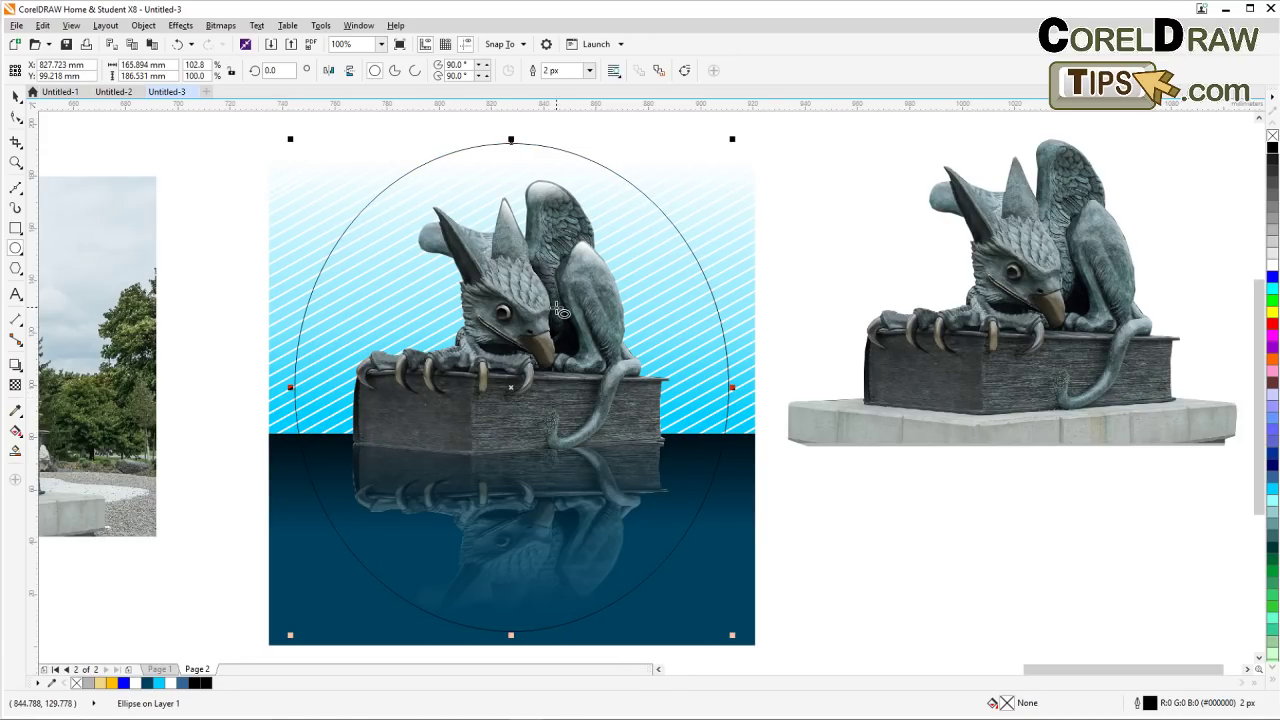
PowerClip the grouped gargoyle composite inside the ellipse drawn around it
{"action": "left_click", "coordinate": [14, 99]}
{"action": "left_click", "coordinate": [177, 150]}
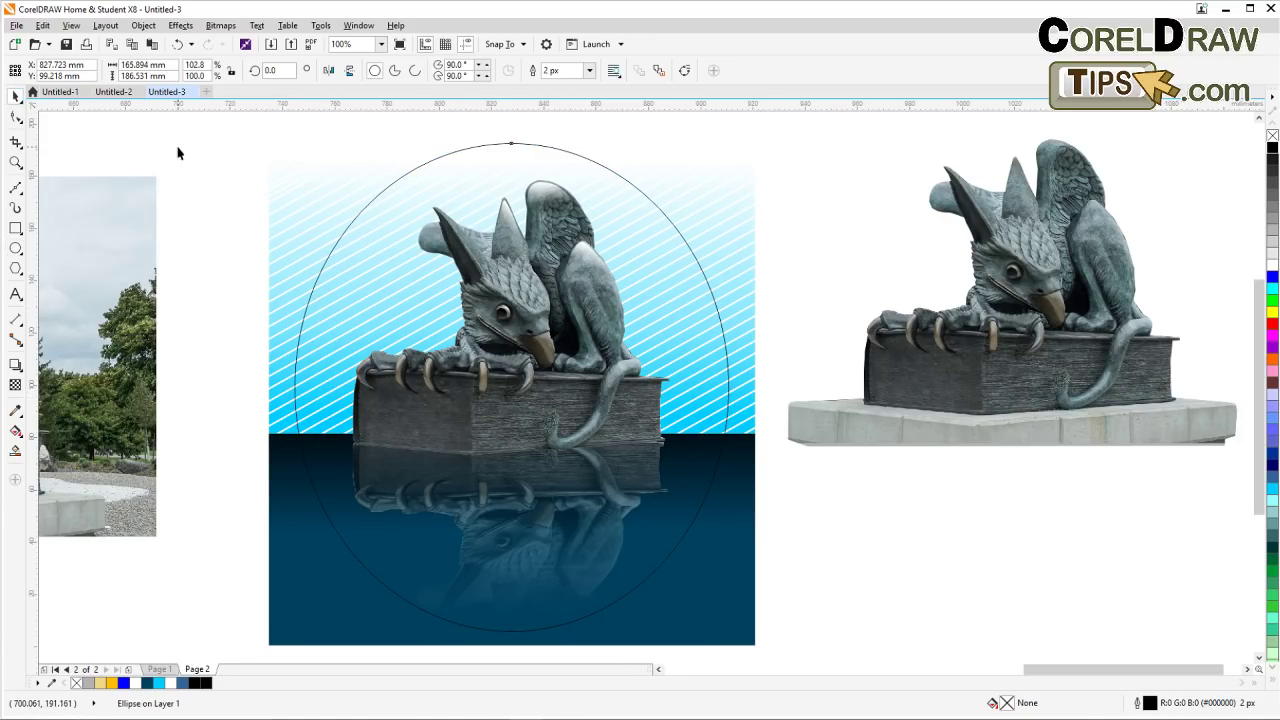
{"action": "left_click", "coordinate": [278, 202]}
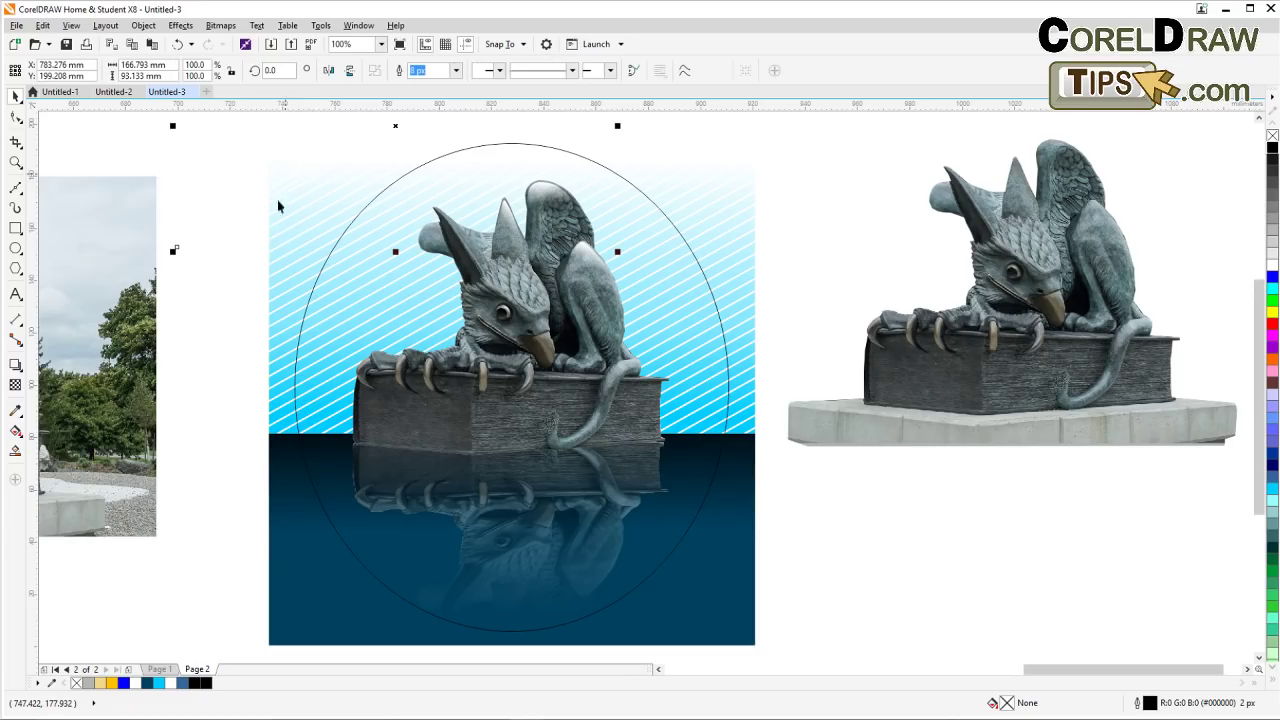
{"action": "left_click", "coordinate": [278, 397]}
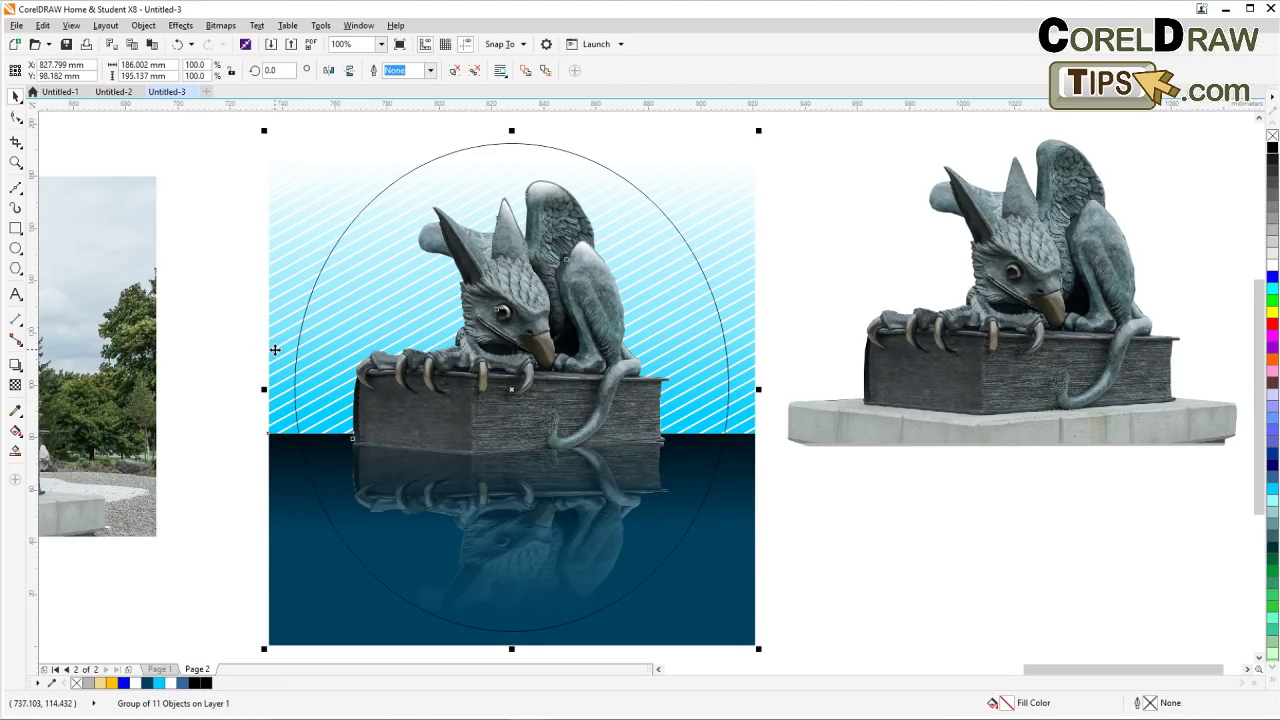
{"action": "left_click", "coordinate": [141, 27]}
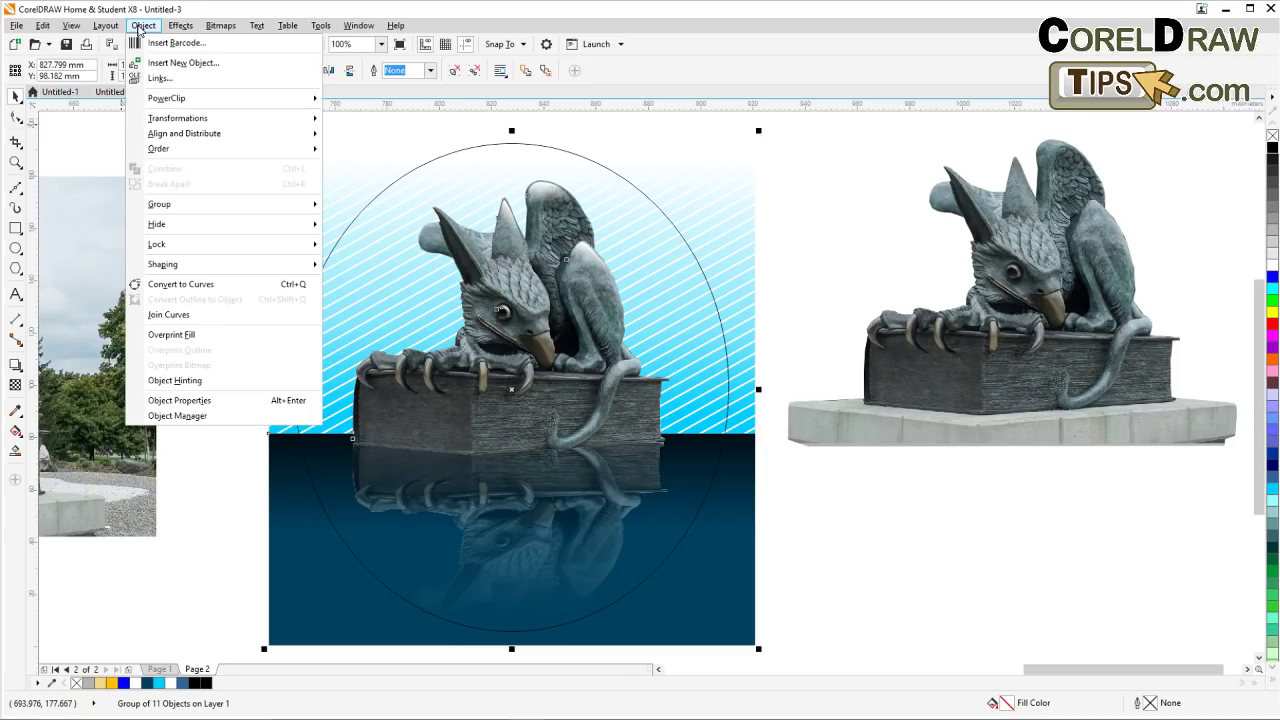
{"action": "mouse_move", "coordinate": [207, 100]}
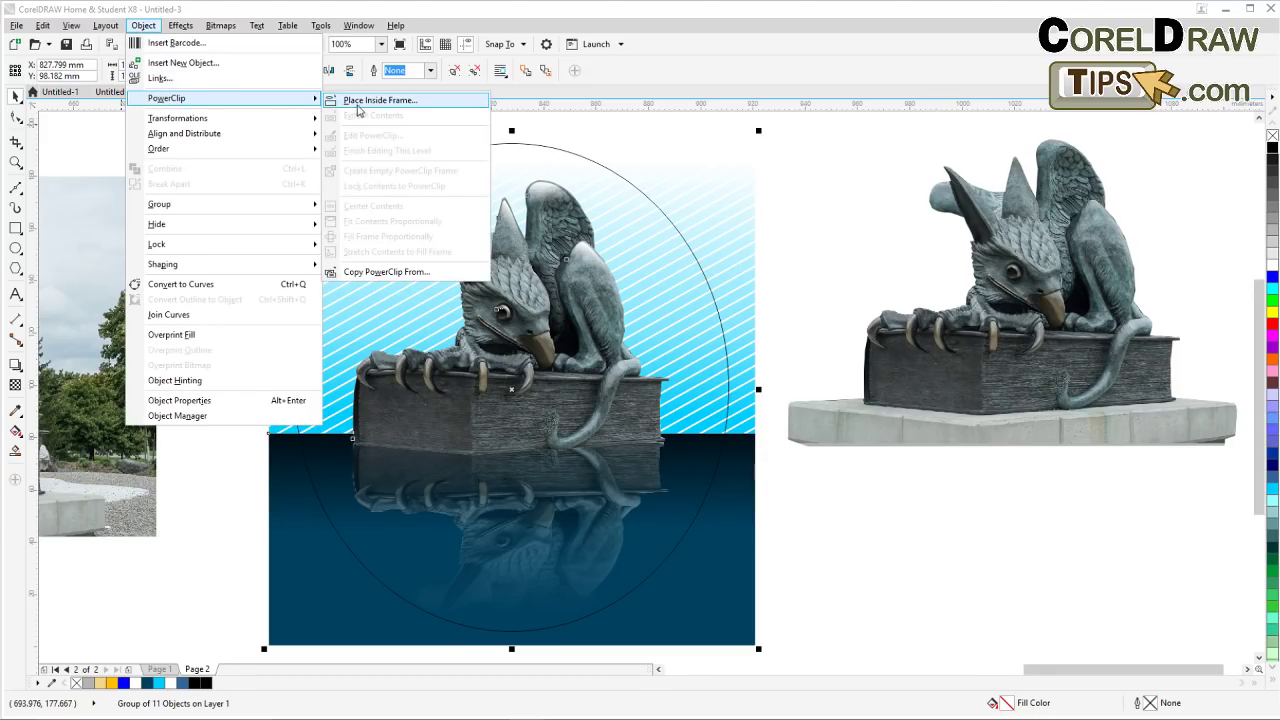
{"action": "left_click", "coordinate": [360, 104]}
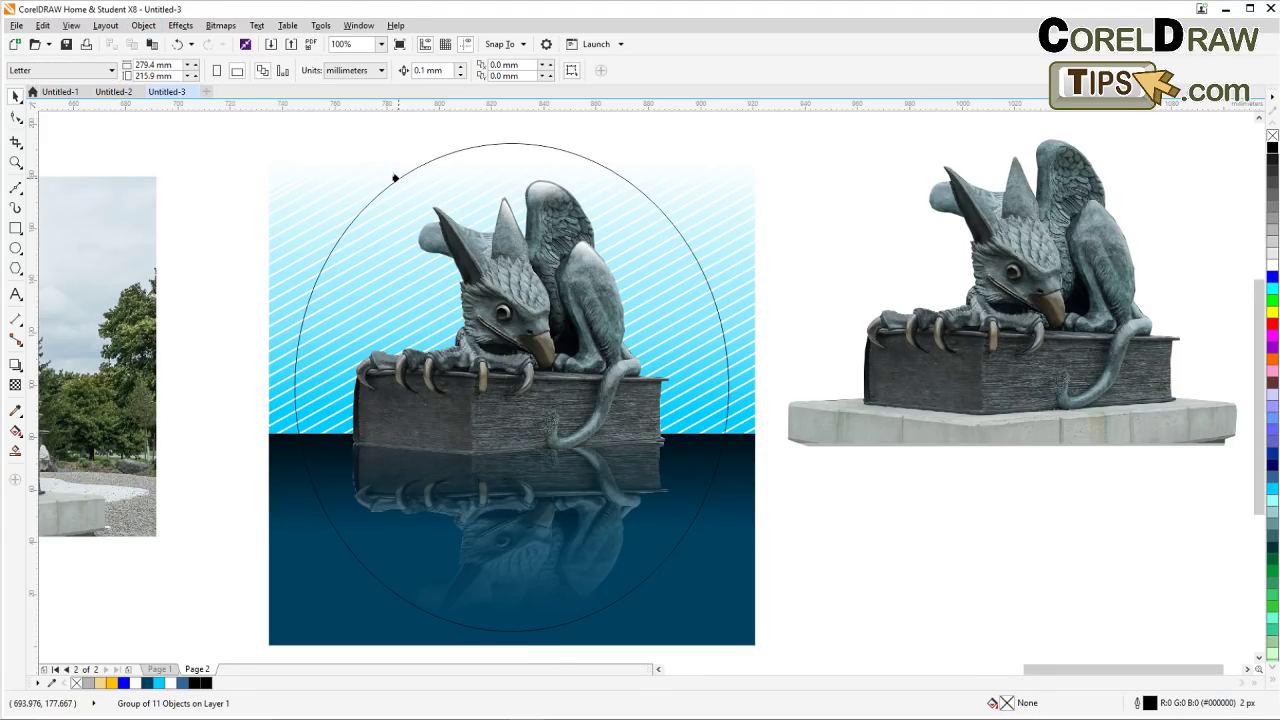
{"action": "left_click", "coordinate": [395, 178]}
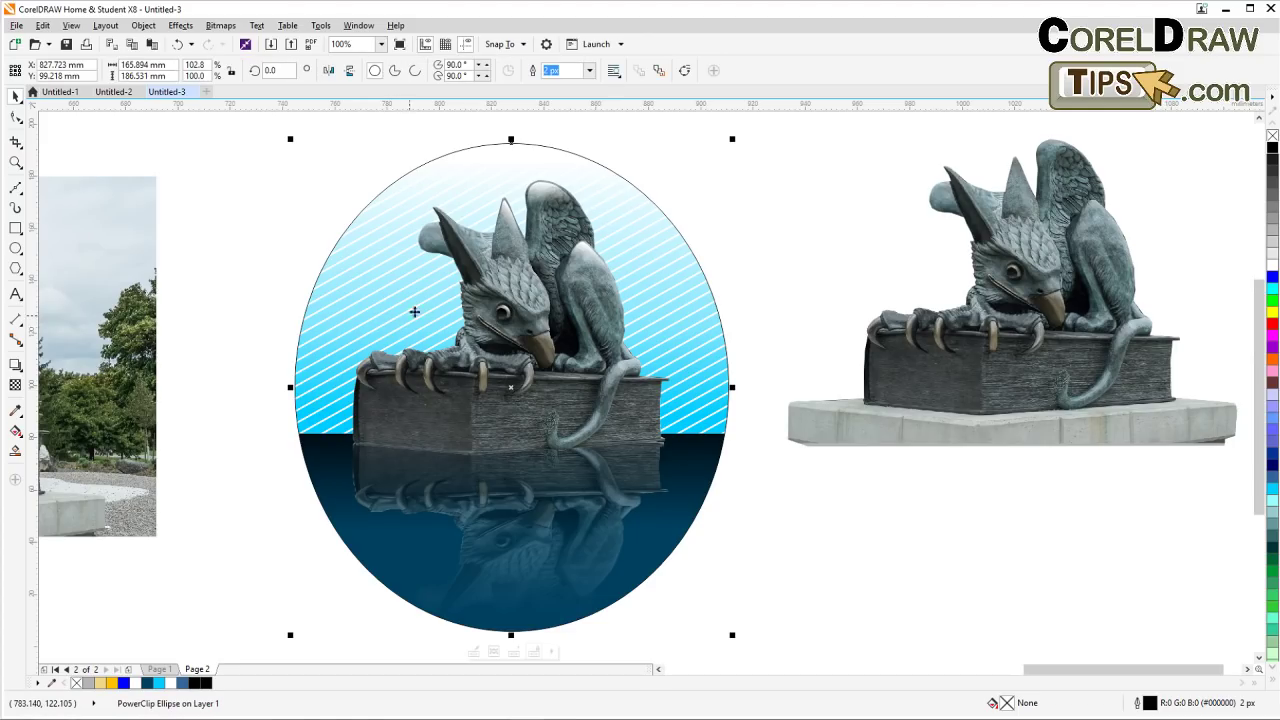
Give the clipped ellipse a 10 px outline in blue #336699 and deselect it
{"action": "right_click", "coordinate": [1272, 135]}
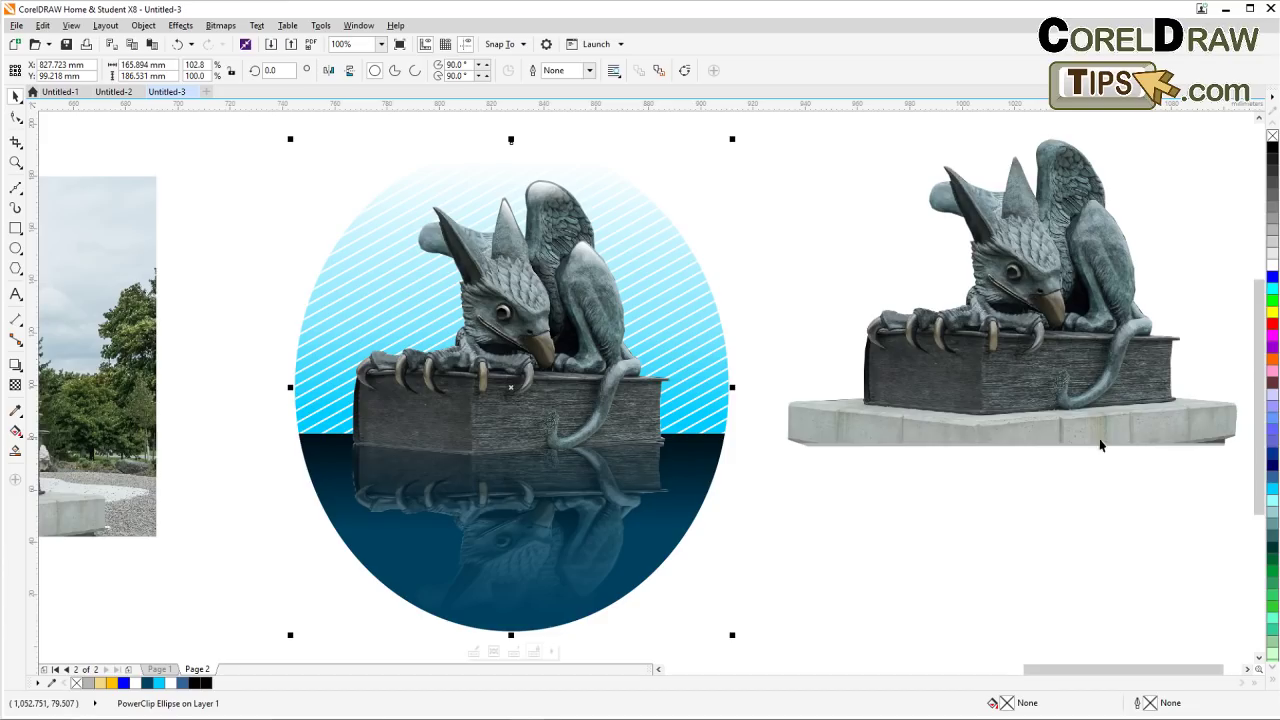
{"action": "right_click", "coordinate": [1271, 457]}
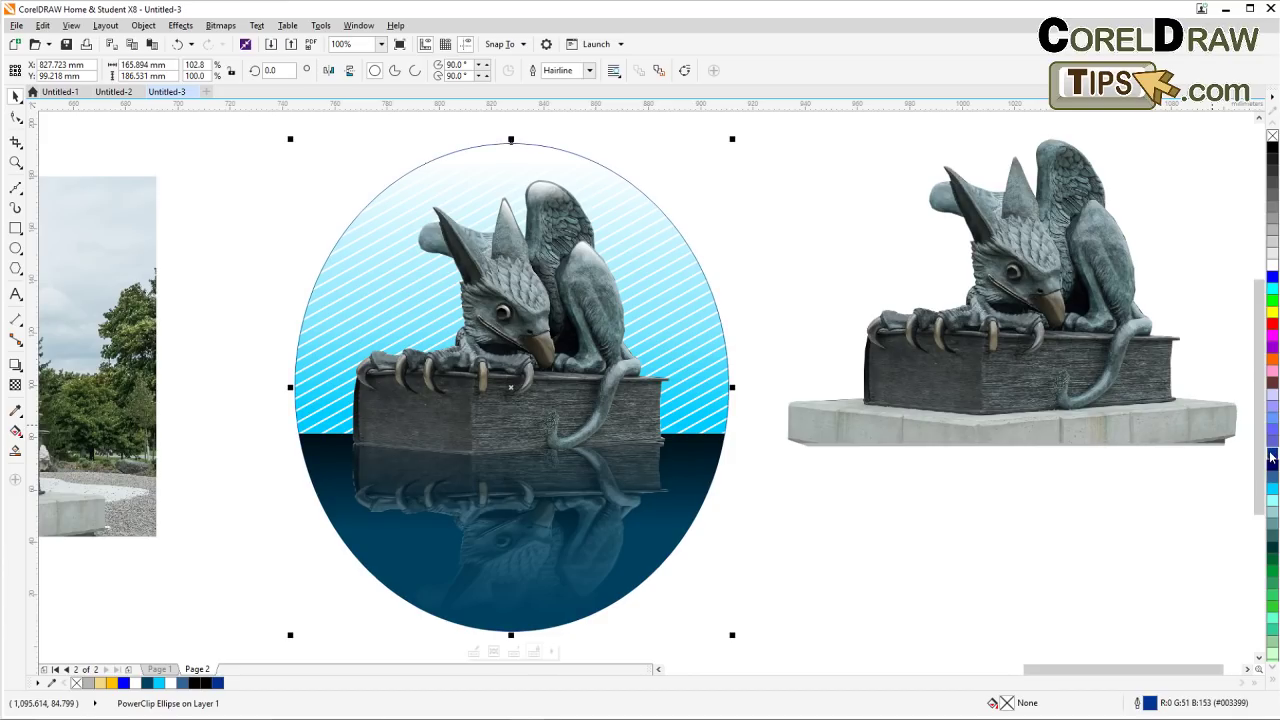
{"action": "double_click", "coordinate": [1140, 705]}
{"action": "left_click", "coordinate": [554, 274]}
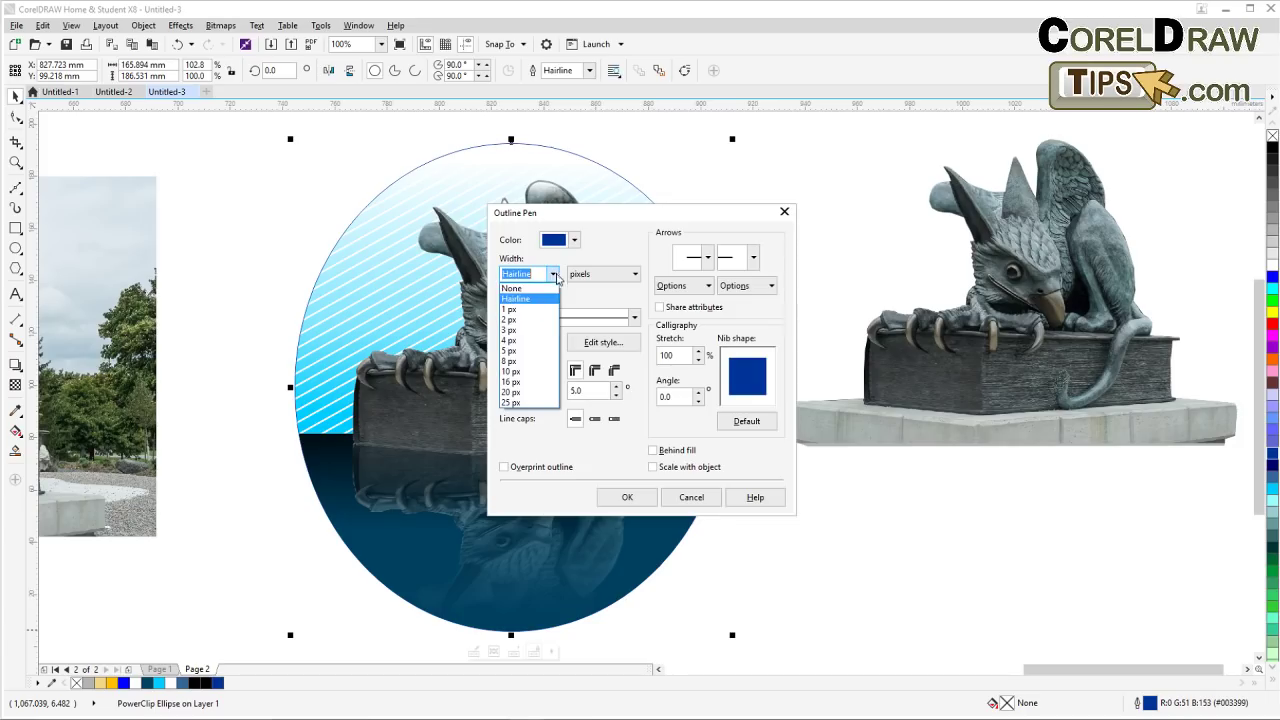
{"action": "left_click", "coordinate": [518, 375]}
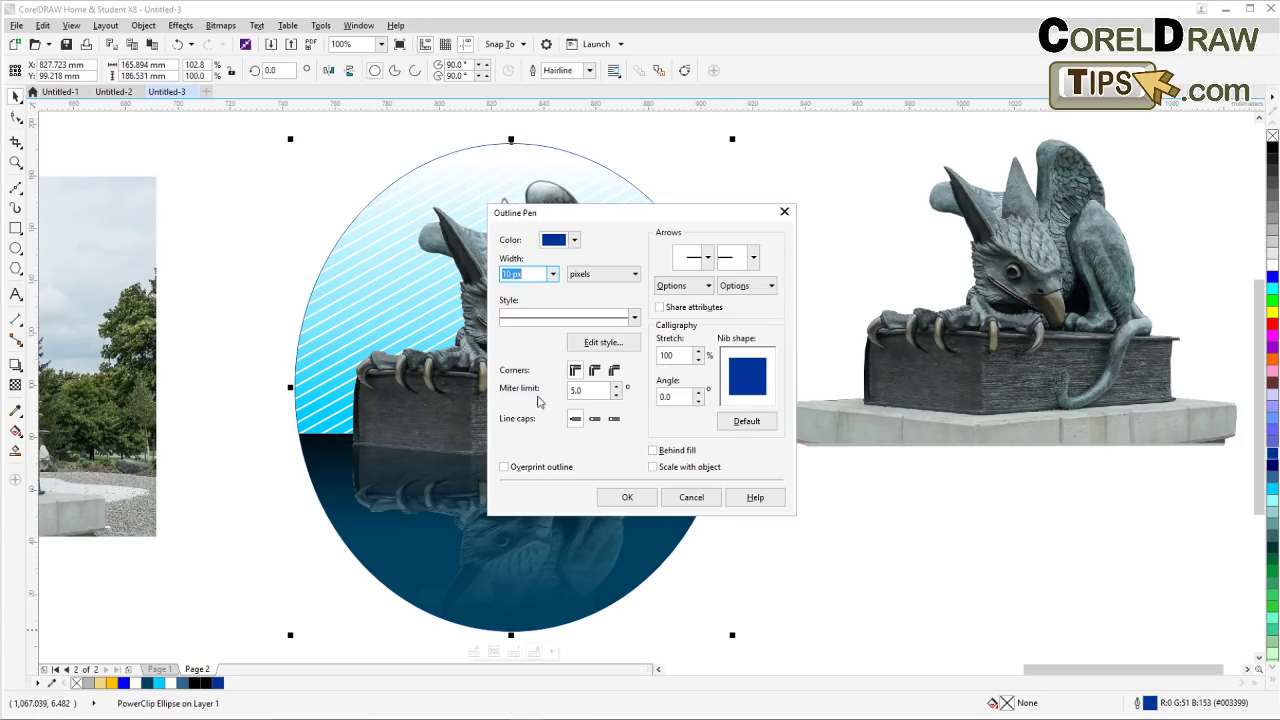
{"action": "left_click", "coordinate": [627, 497]}
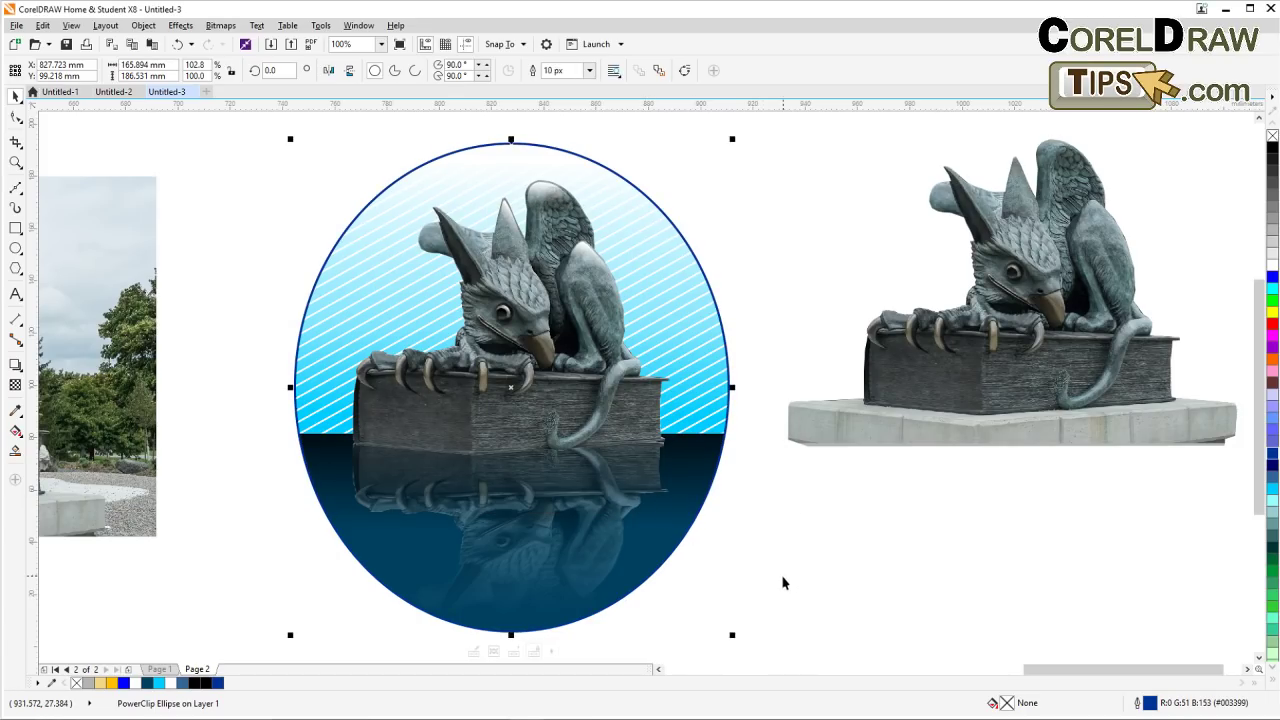
{"action": "right_click", "coordinate": [1273, 483]}
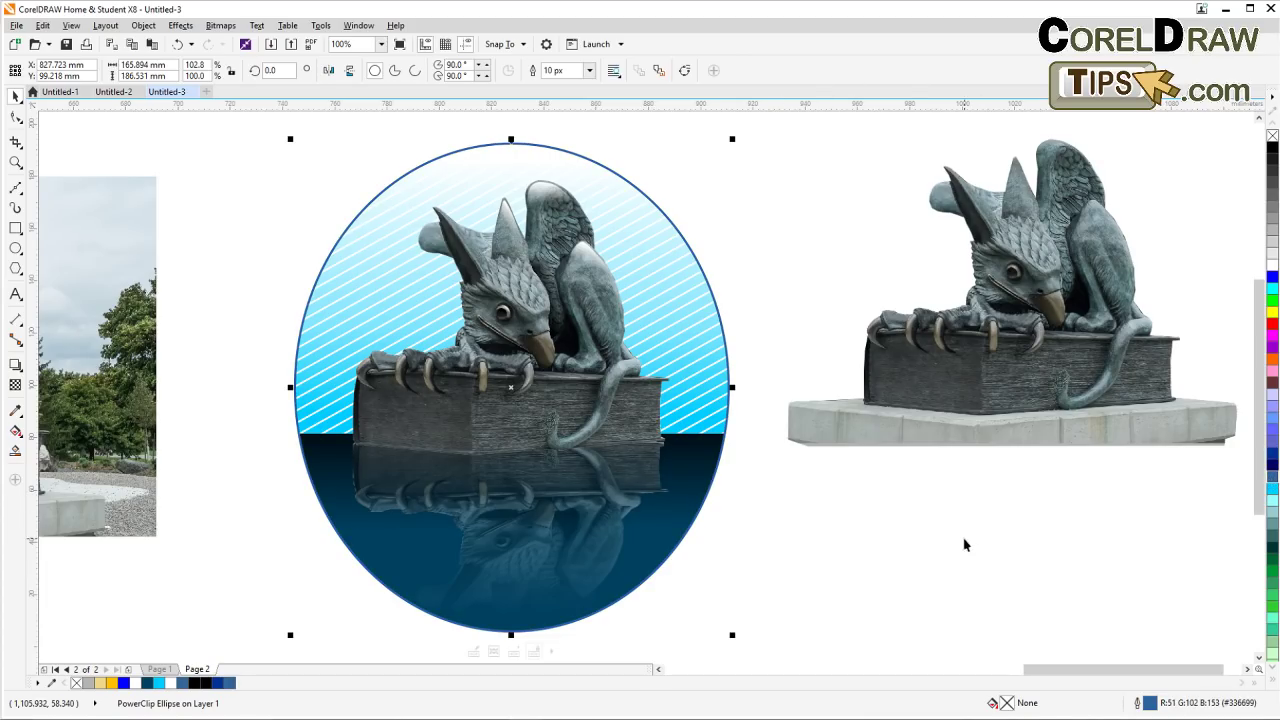
{"action": "key", "text": "Escape"}
Move the clipped ellipse to the empty area beyond the cut-out gargoyle on its plinth and deselect it
{"action": "scroll", "coordinate": [580, 420], "scroll_direction": "down", "scroll_amount": 2}
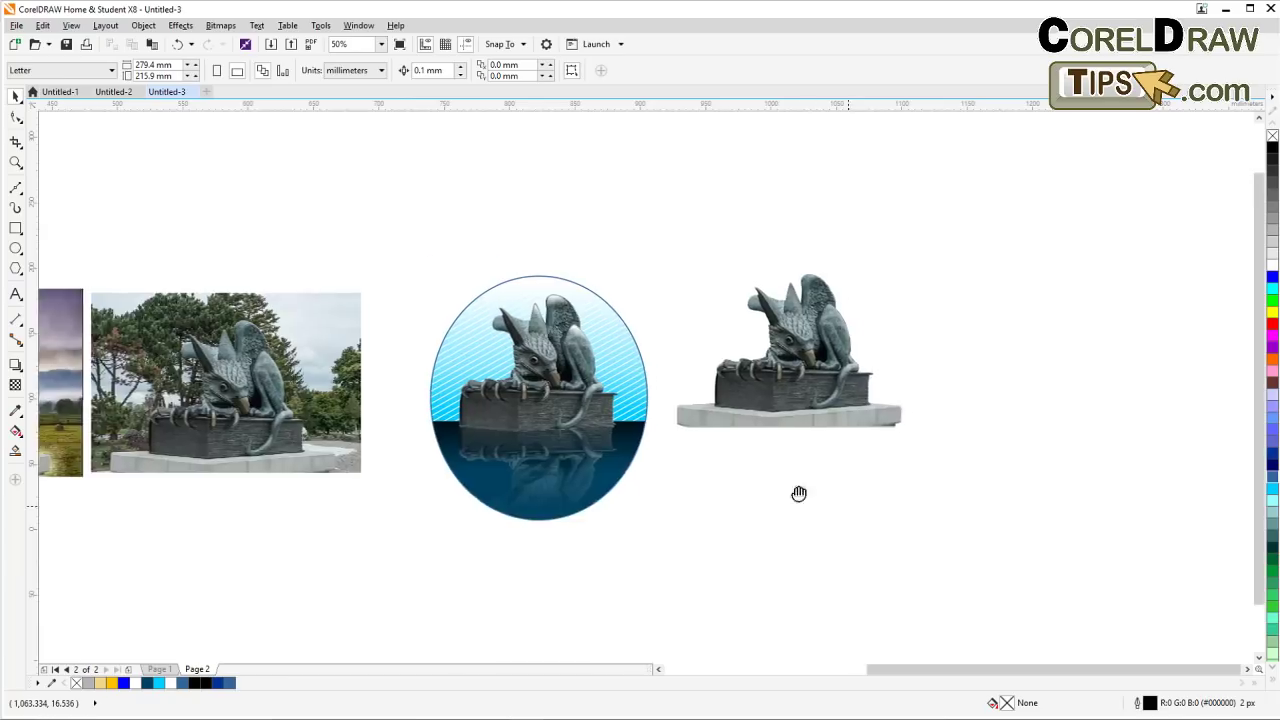
{"action": "left_click_drag", "start_coordinate": [799, 494], "coordinate": [628, 444]}
{"action": "left_click_drag", "start_coordinate": [407, 376], "coordinate": [994, 386]}
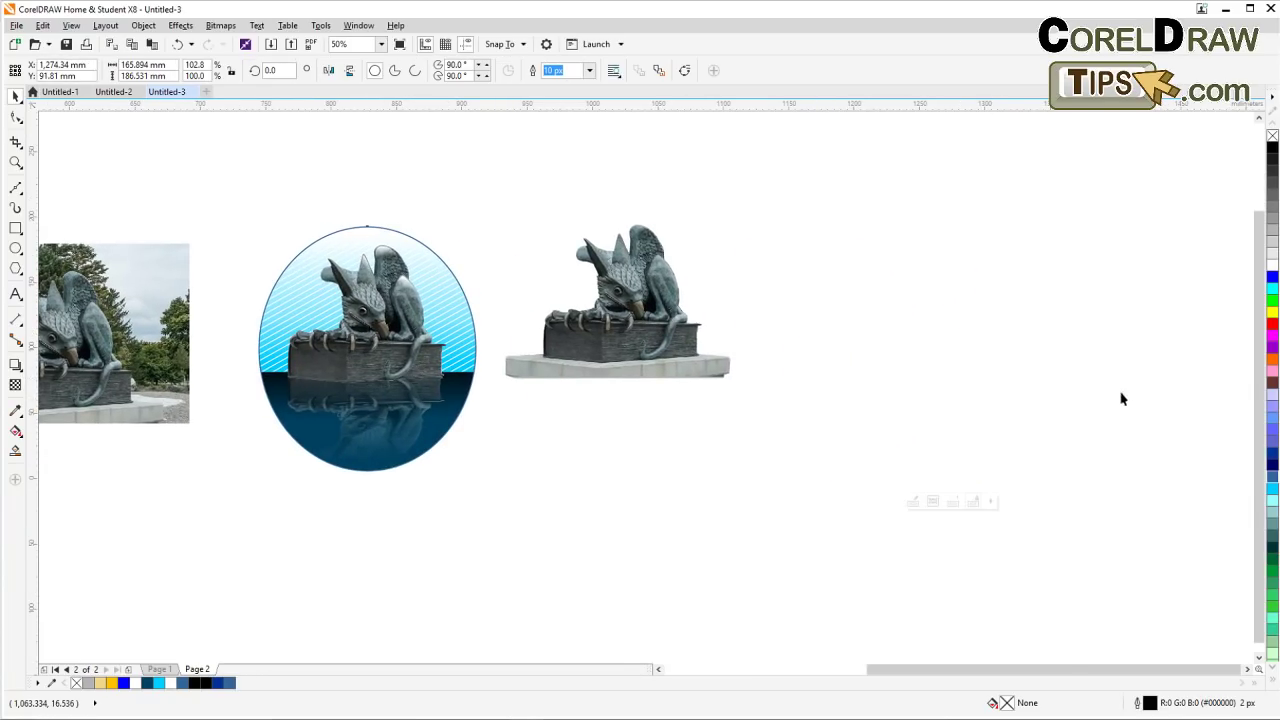
{"action": "left_click_drag", "start_coordinate": [1143, 391], "coordinate": [974, 403]}
{"action": "scroll", "coordinate": [949, 403], "scroll_direction": "up", "scroll_amount": 2}
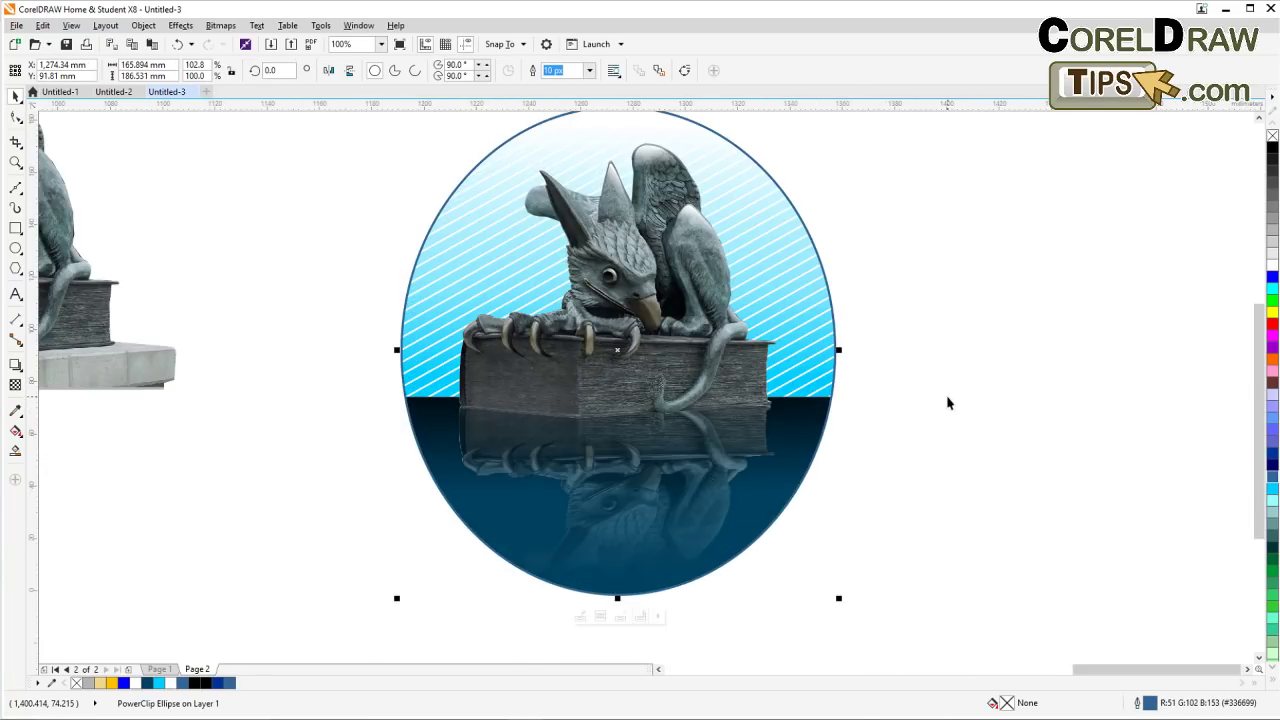
{"action": "scroll", "coordinate": [949, 403], "scroll_direction": "down", "scroll_amount": 2}
{"action": "key", "text": "Escape"}
Draw a circle about 15 mm in diameter centred on the top edge of the clipped ellipse
{"action": "scroll", "coordinate": [949, 400], "scroll_direction": "up", "scroll_amount": 2}
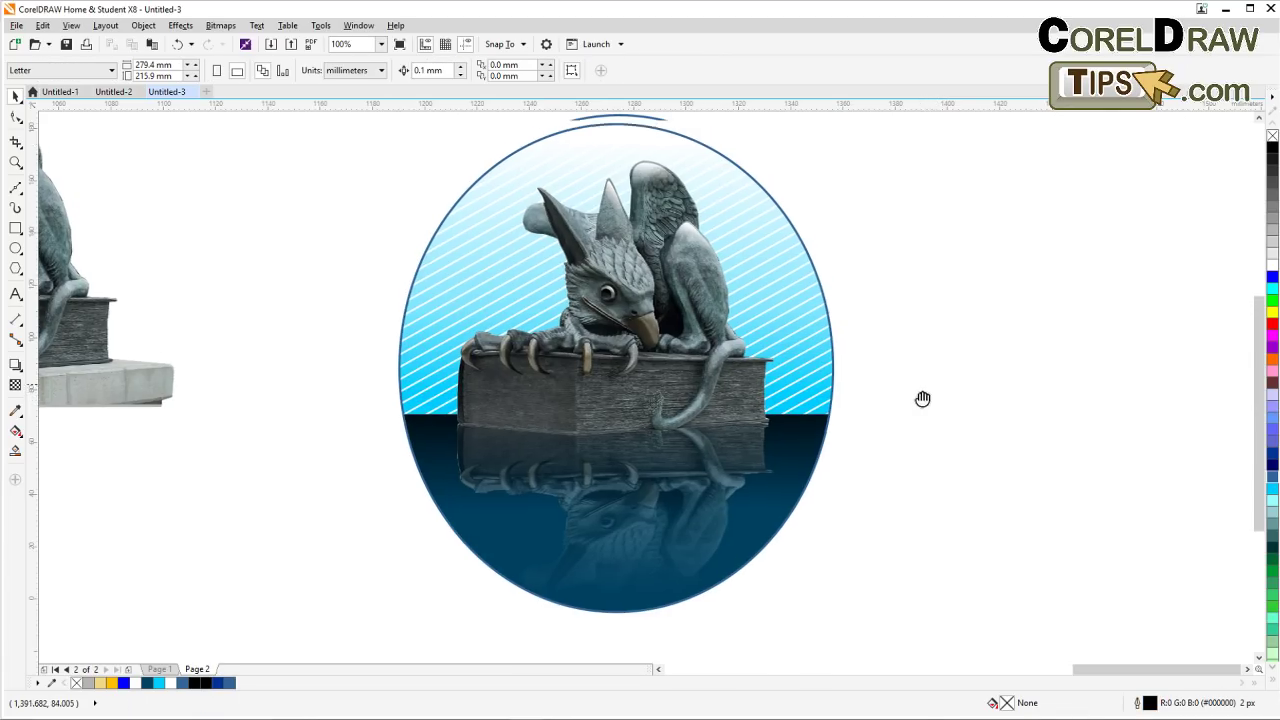
{"action": "scroll", "coordinate": [871, 334], "scroll_direction": "down", "scroll_amount": 2}
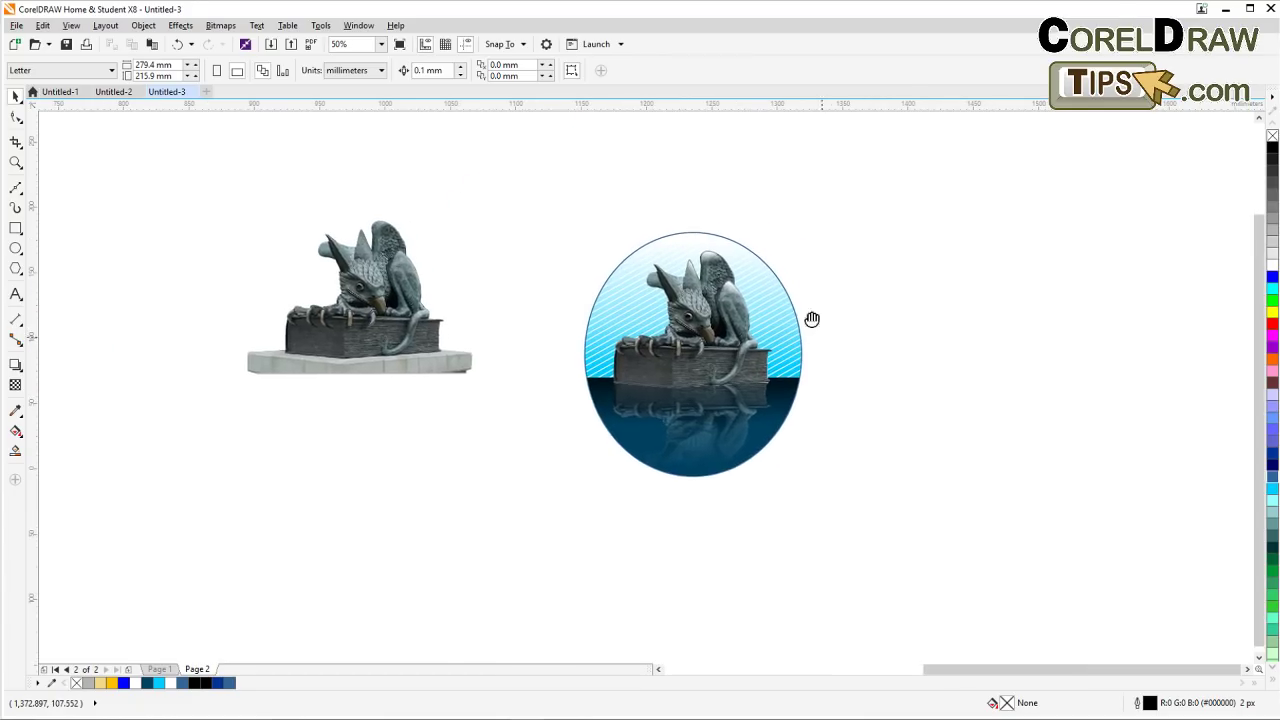
{"action": "scroll", "coordinate": [706, 236], "scroll_direction": "up", "scroll_amount": 2}
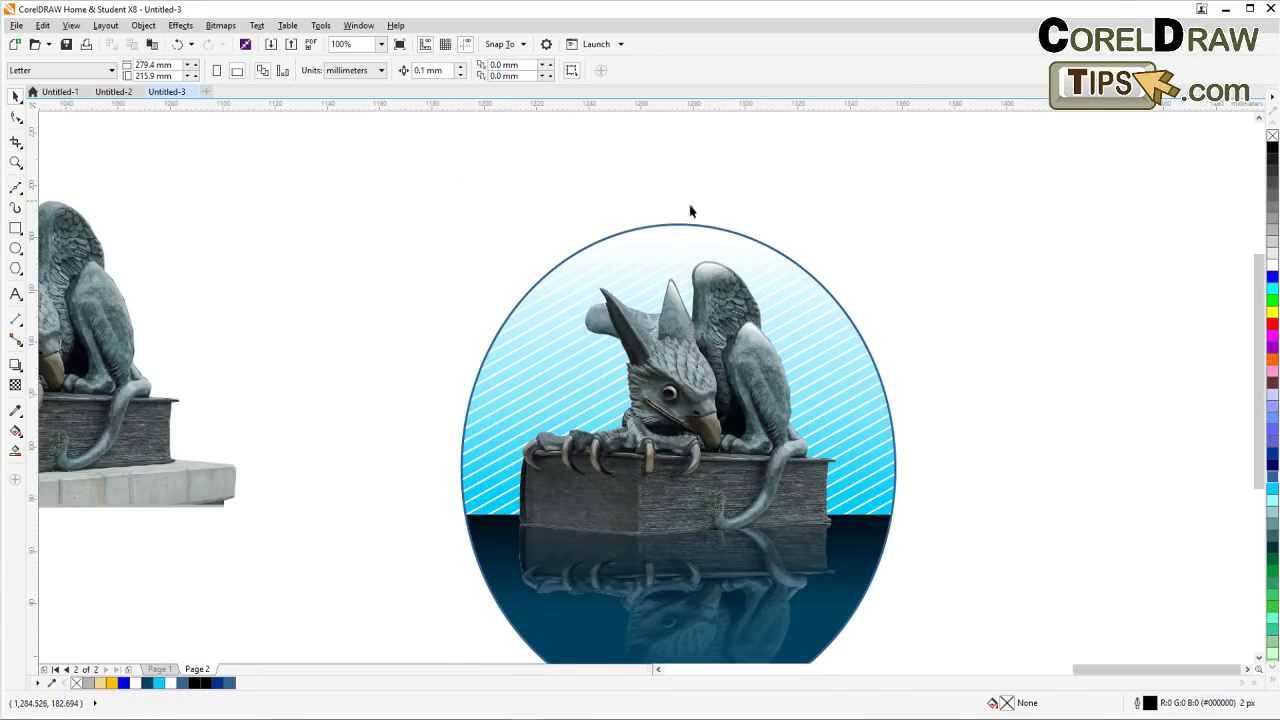
{"action": "left_click", "coordinate": [15, 248]}
{"action": "left_click_drag", "start_coordinate": [662, 172], "coordinate": [680, 213]}
{"action": "left_click", "coordinate": [438, 207]}
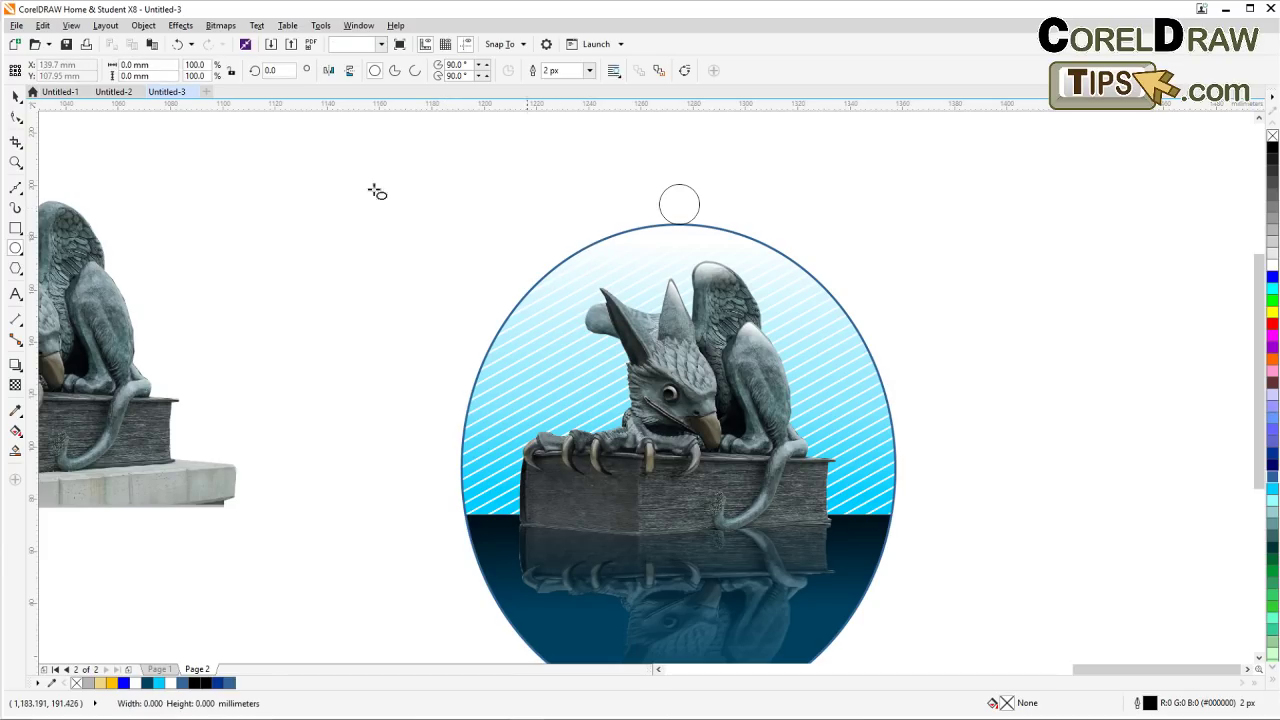
Create a boundary shape from the clipped ellipse and keep it aligned over the original
{"action": "left_click", "coordinate": [586, 263]}
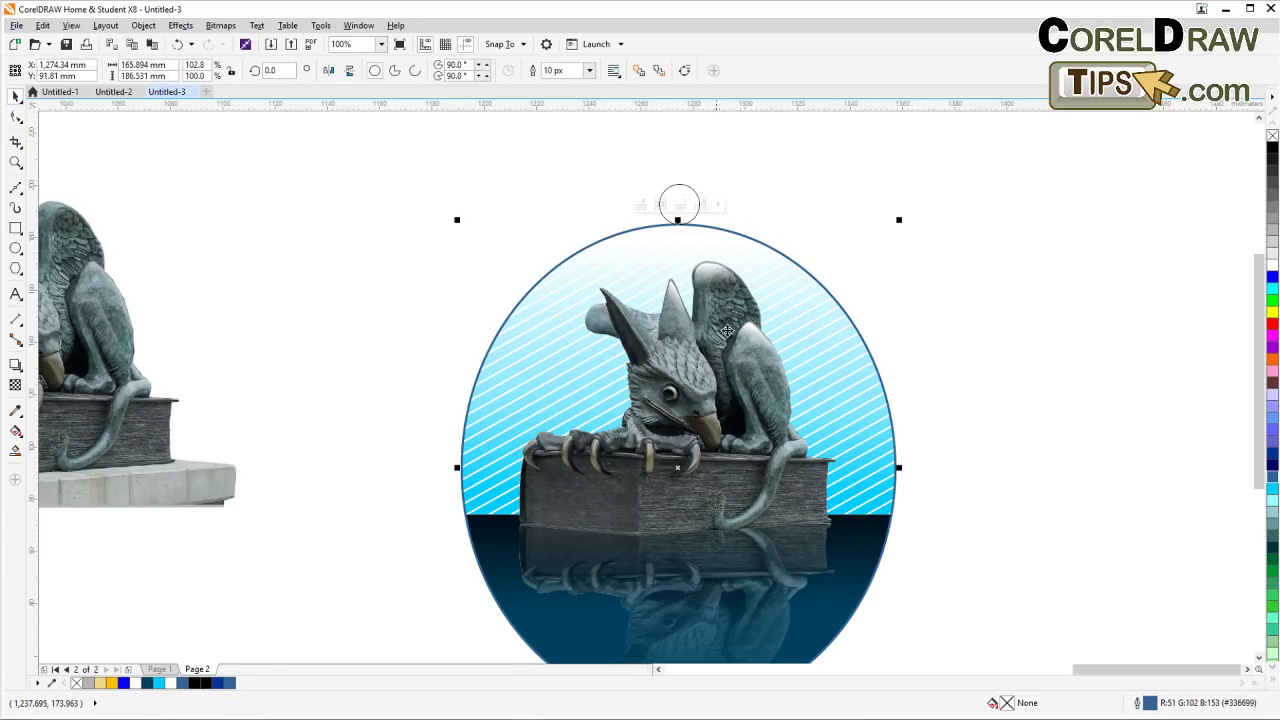
{"action": "left_click_drag", "start_coordinate": [760, 343], "coordinate": [707, 268]}
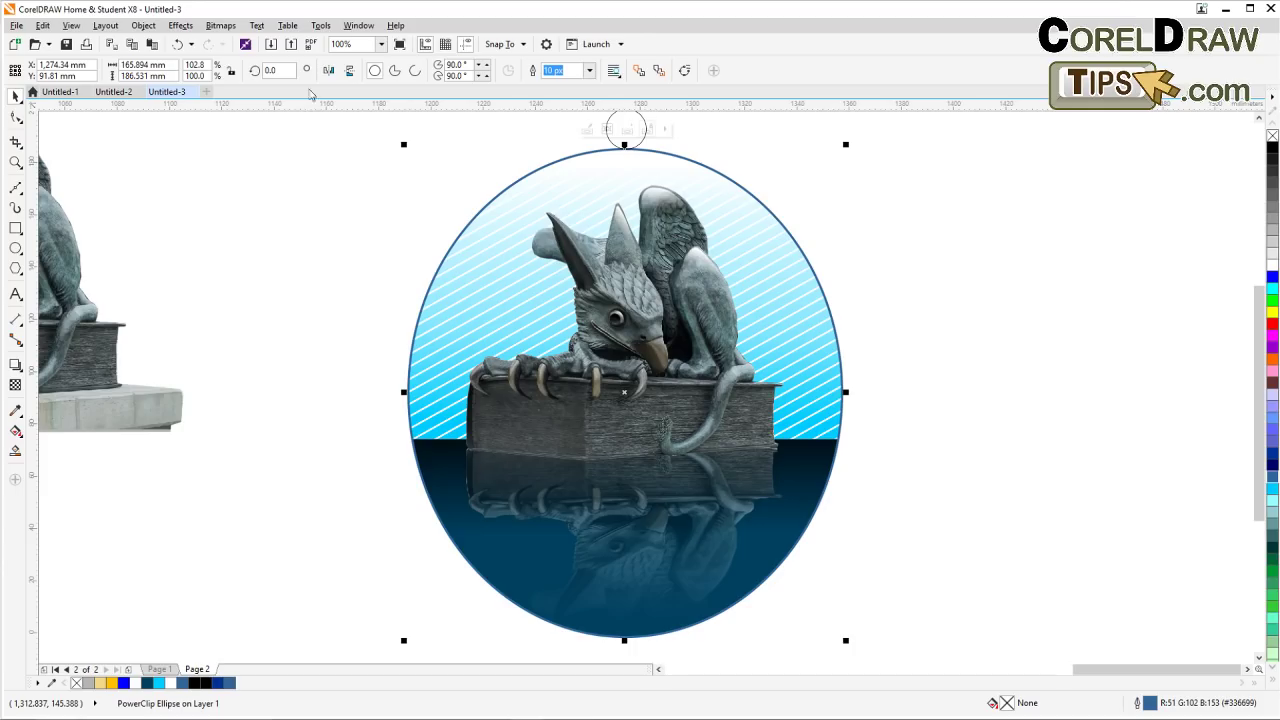
{"action": "left_click", "coordinate": [144, 26]}
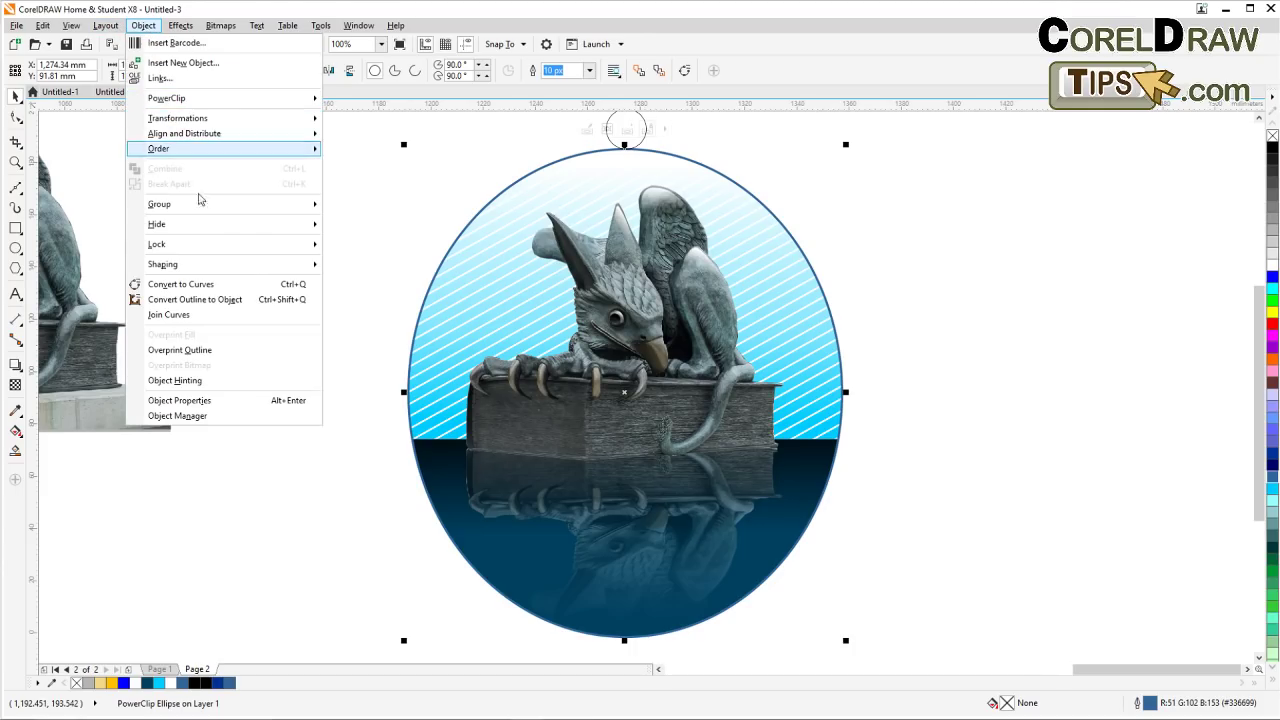
{"action": "mouse_move", "coordinate": [224, 268]}
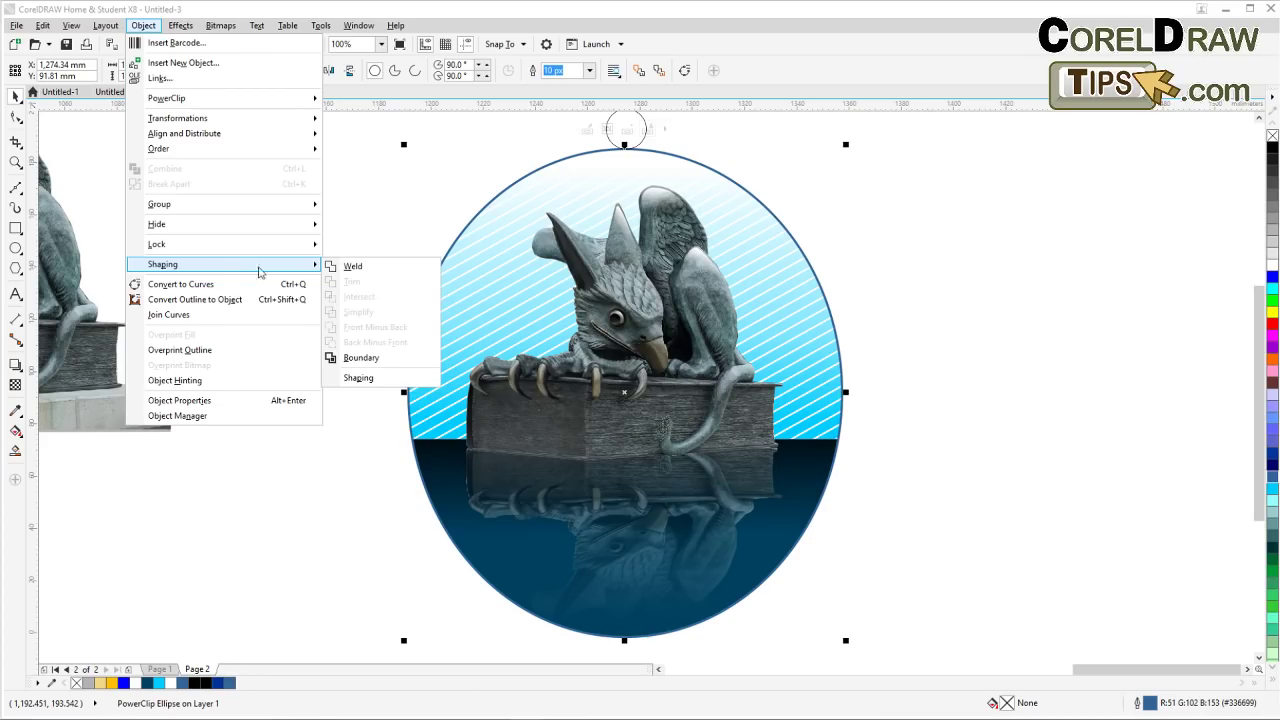
{"action": "left_click", "coordinate": [362, 358]}
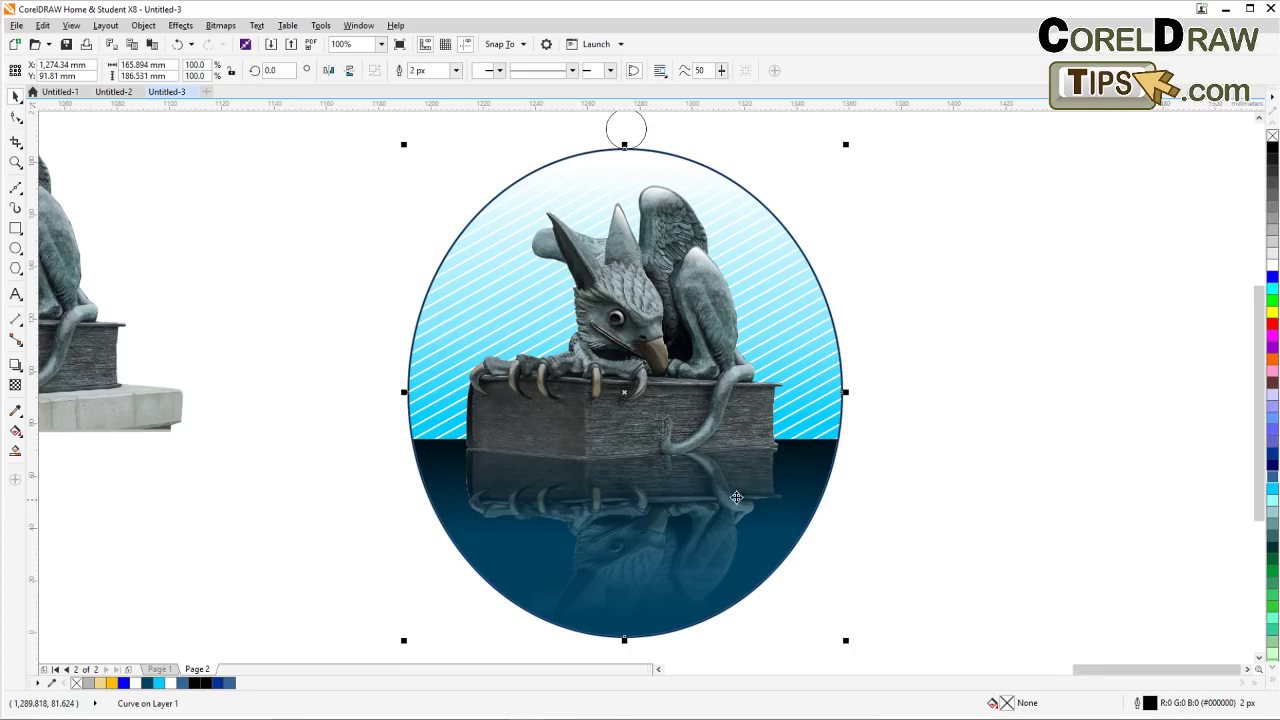
{"action": "left_click_drag", "start_coordinate": [728, 356], "coordinate": [972, 343]}
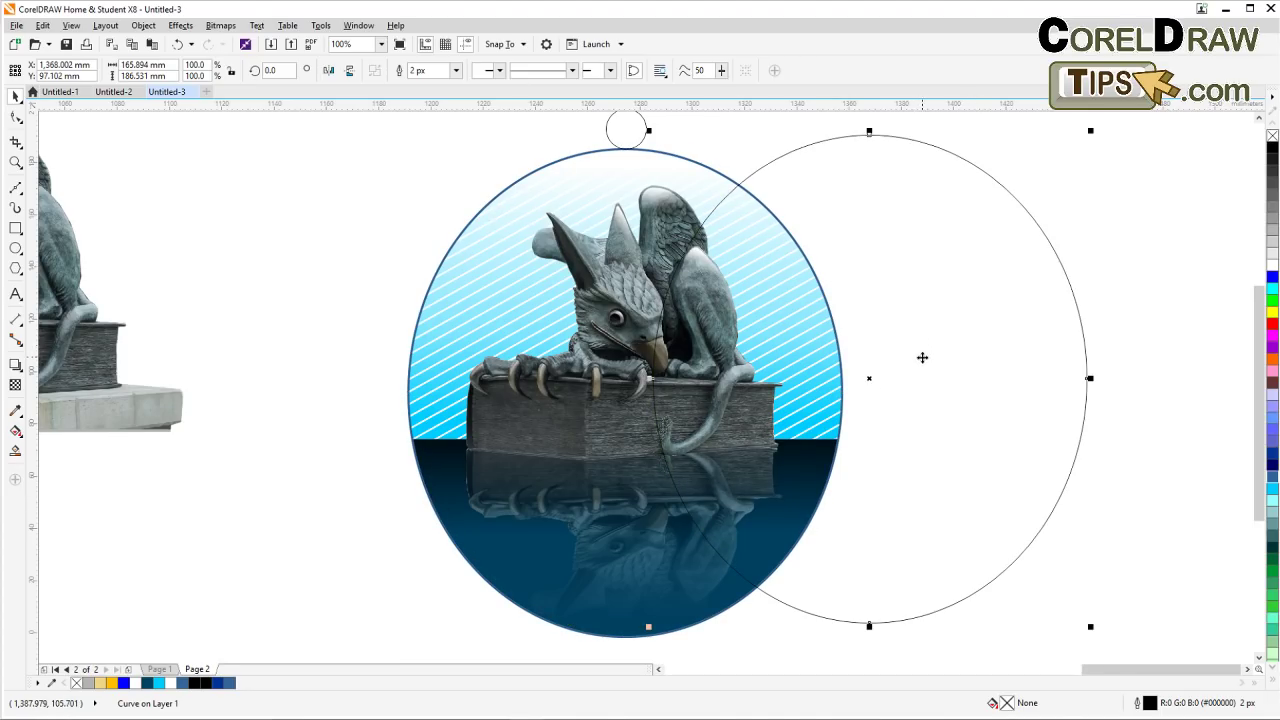
{"action": "key", "text": "ctrl+z"}
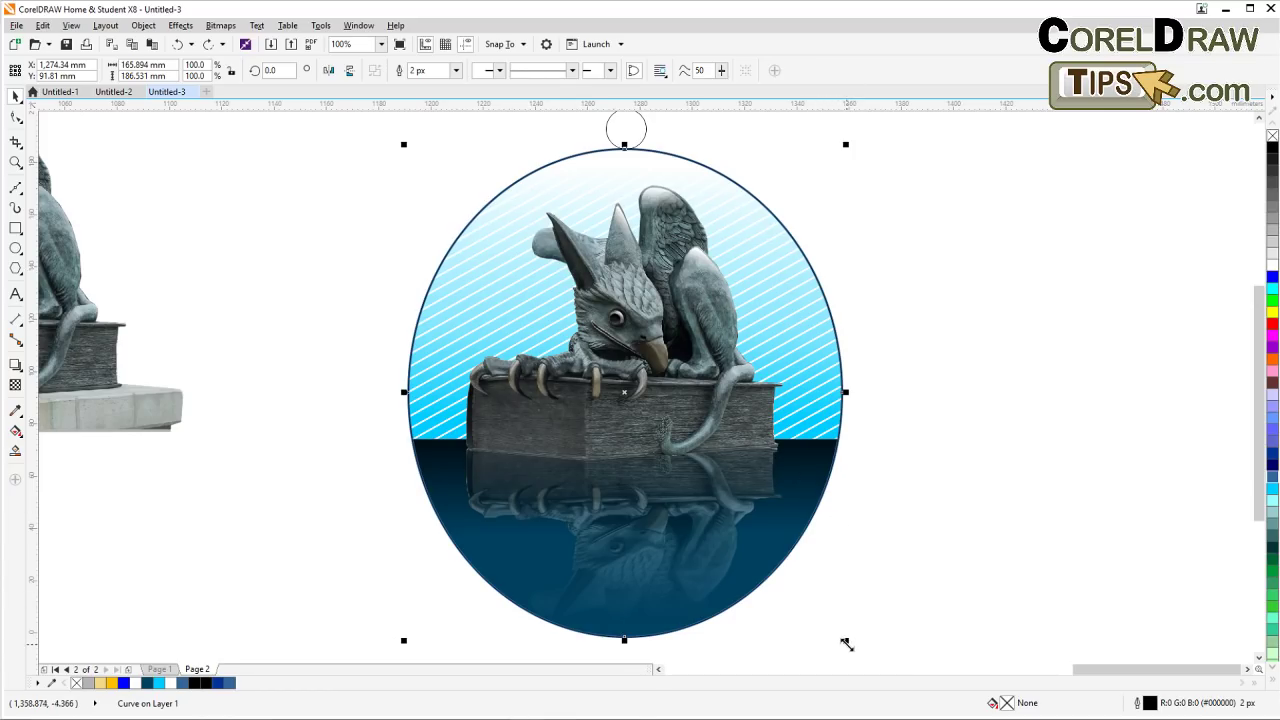
Enlarge the boundary ellipse from its centre to about 173 by 195 mm and give it a grey #999999 fill without outline
{"action": "left_click_drag", "start_coordinate": [846, 643], "coordinate": [857, 654]}
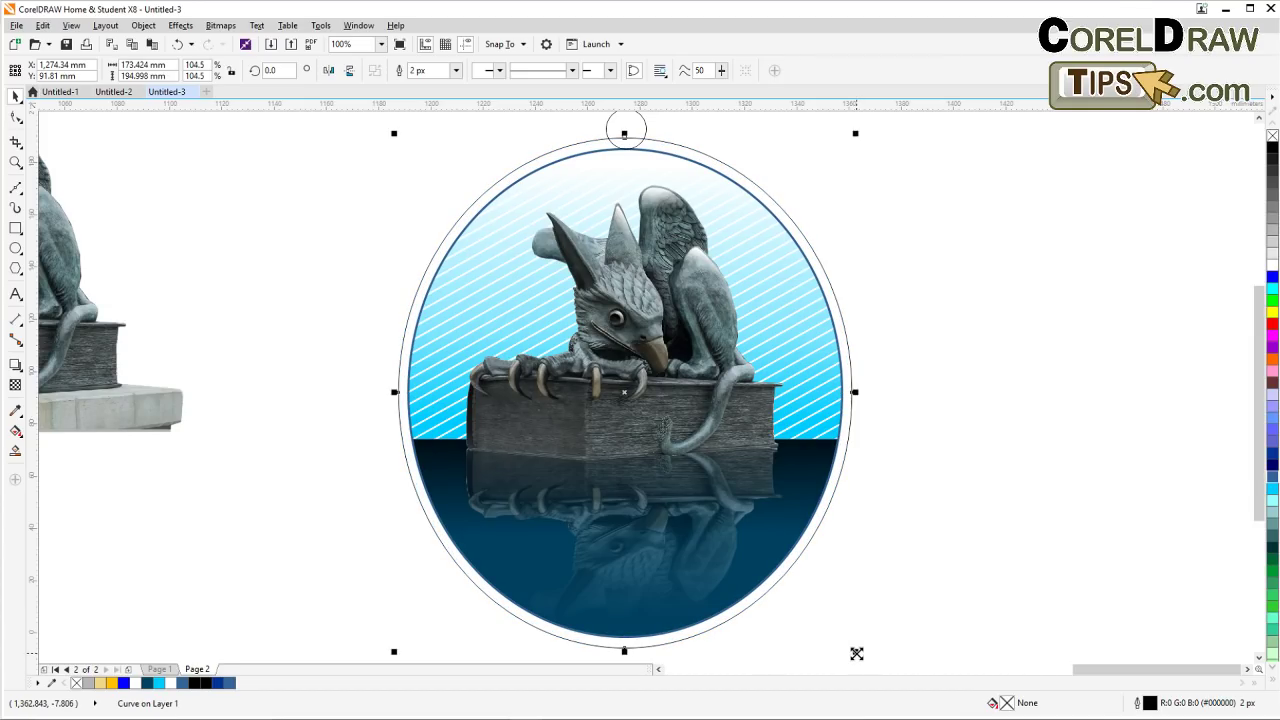
{"action": "left_click", "coordinate": [1270, 222]}
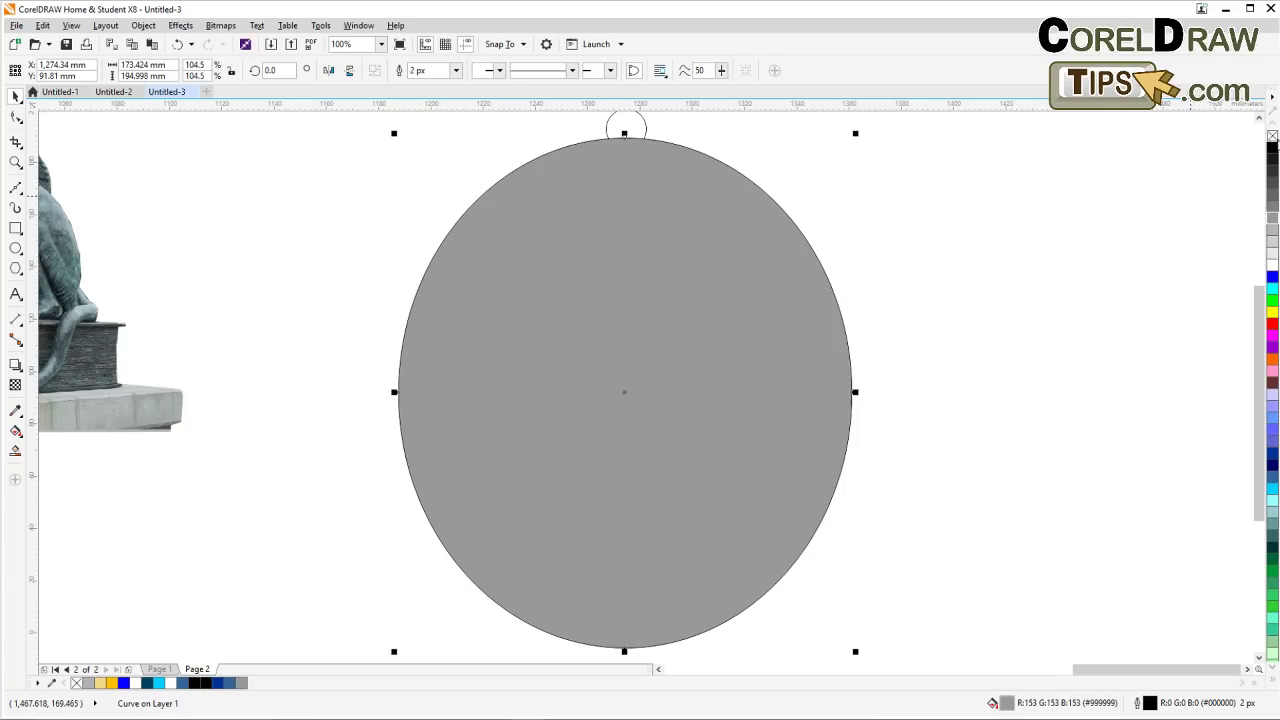
{"action": "right_click", "coordinate": [1272, 137]}
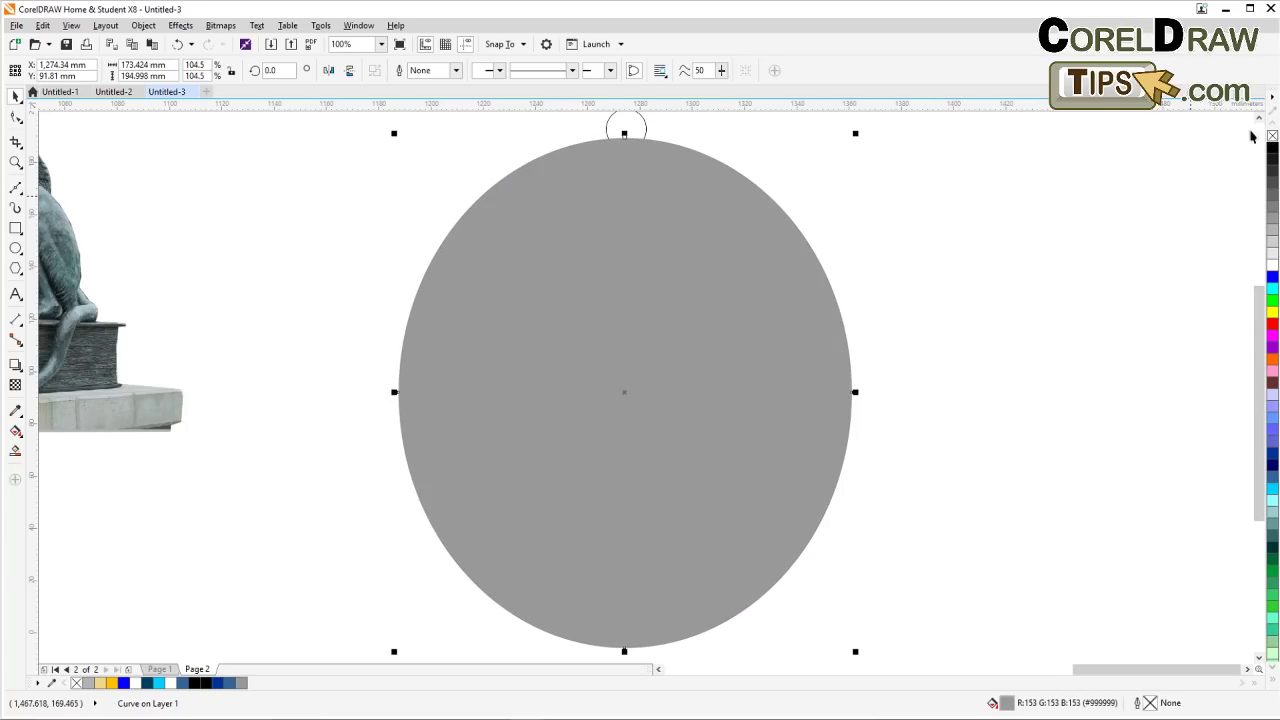
Send the grey ellipse to the back of the page and deselect it
{"action": "left_click", "coordinate": [143, 25]}
{"action": "mouse_move", "coordinate": [289, 150]}
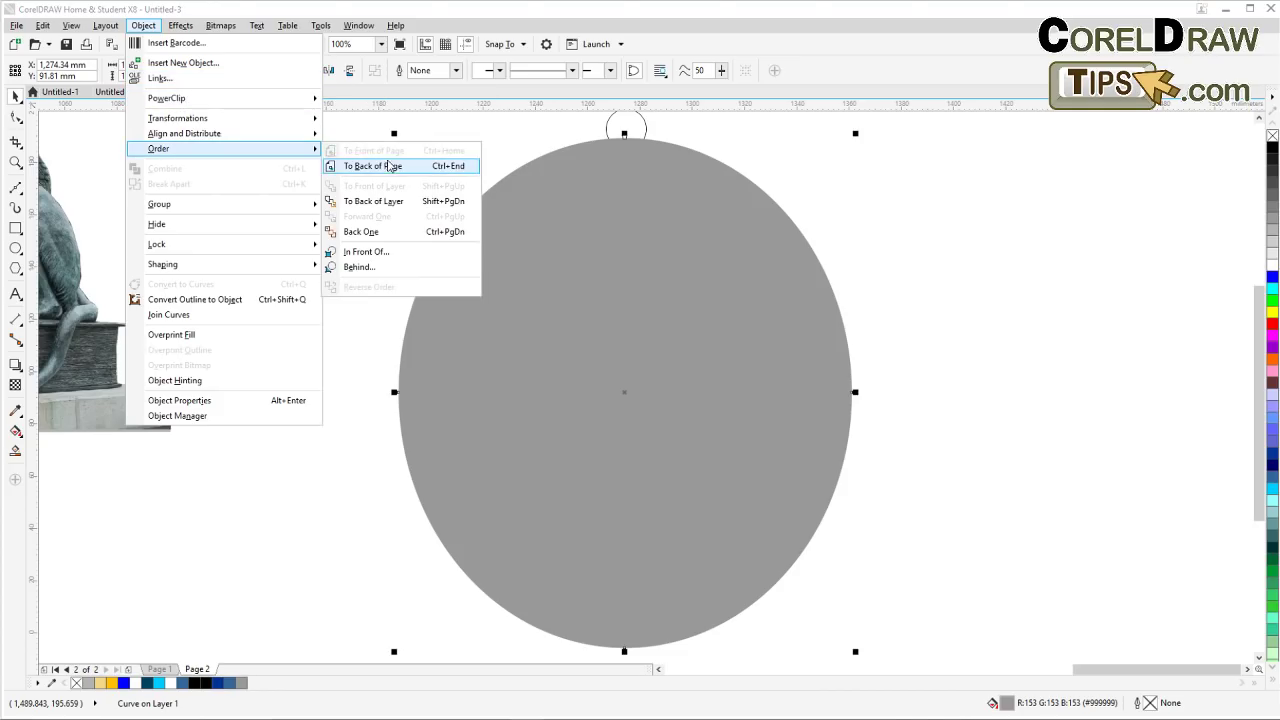
{"action": "left_click", "coordinate": [391, 170]}
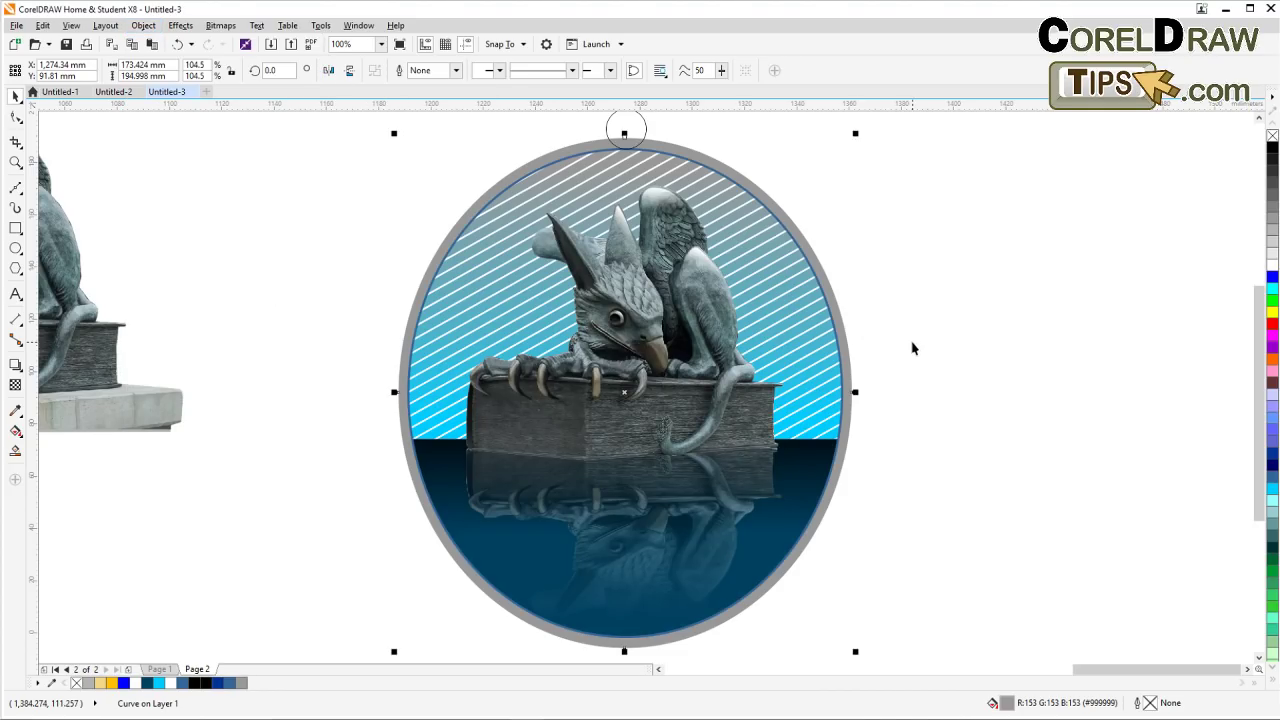
{"action": "key", "text": "Escape"}
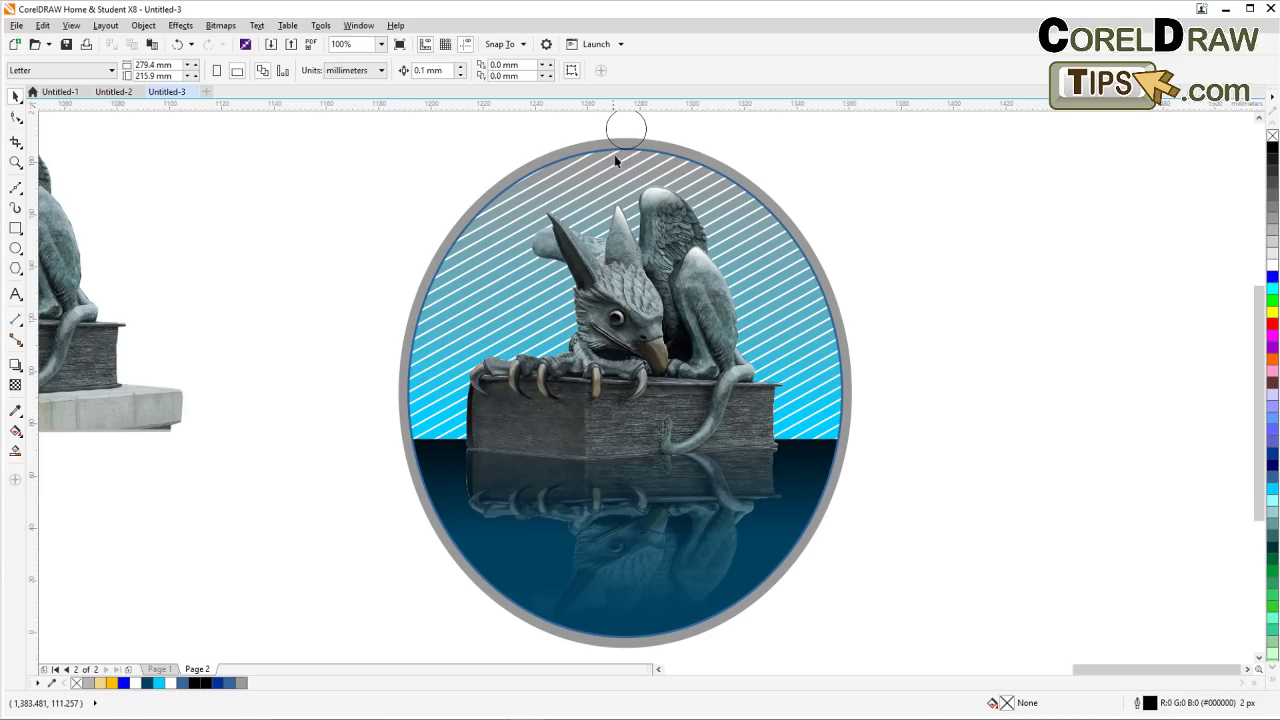
Move the small circle to the empty area beside the framed gargoyle and select the clipped ellipse
{"action": "left_click_drag", "start_coordinate": [638, 125], "coordinate": [1015, 210]}
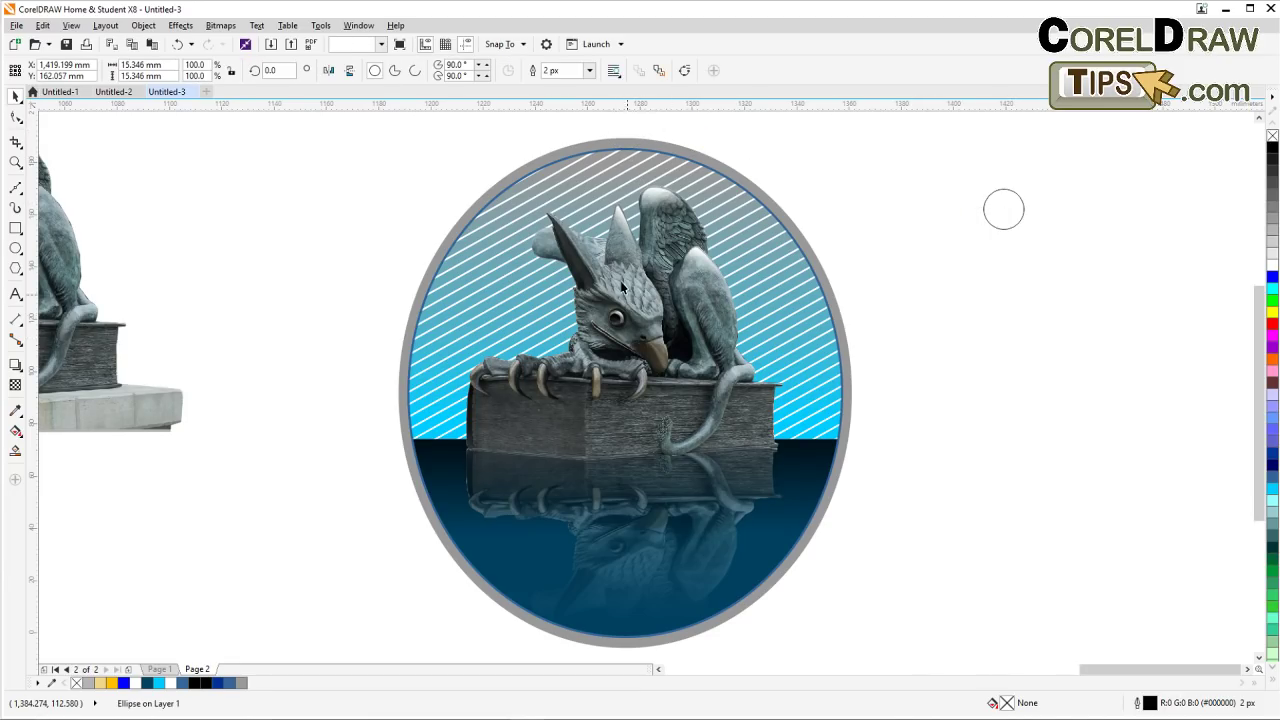
{"action": "key", "text": "Escape"}
{"action": "left_click", "coordinate": [590, 160]}
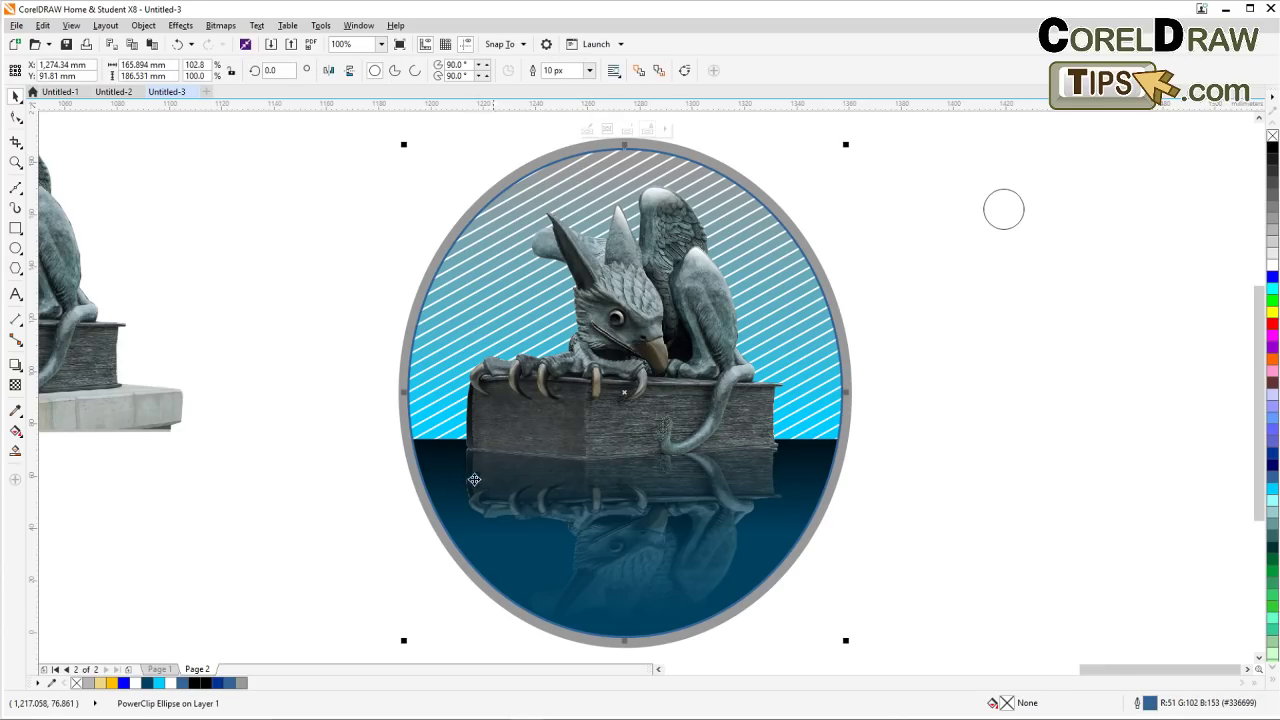
Draw a small rectangle about 6.4 by 5.9 mm in the empty area beside the medallion's grey border
{"action": "left_click", "coordinate": [353, 531]}
{"action": "scroll", "coordinate": [406, 465], "scroll_direction": "up", "scroll_amount": 1}
{"action": "key", "text": "Escape"}
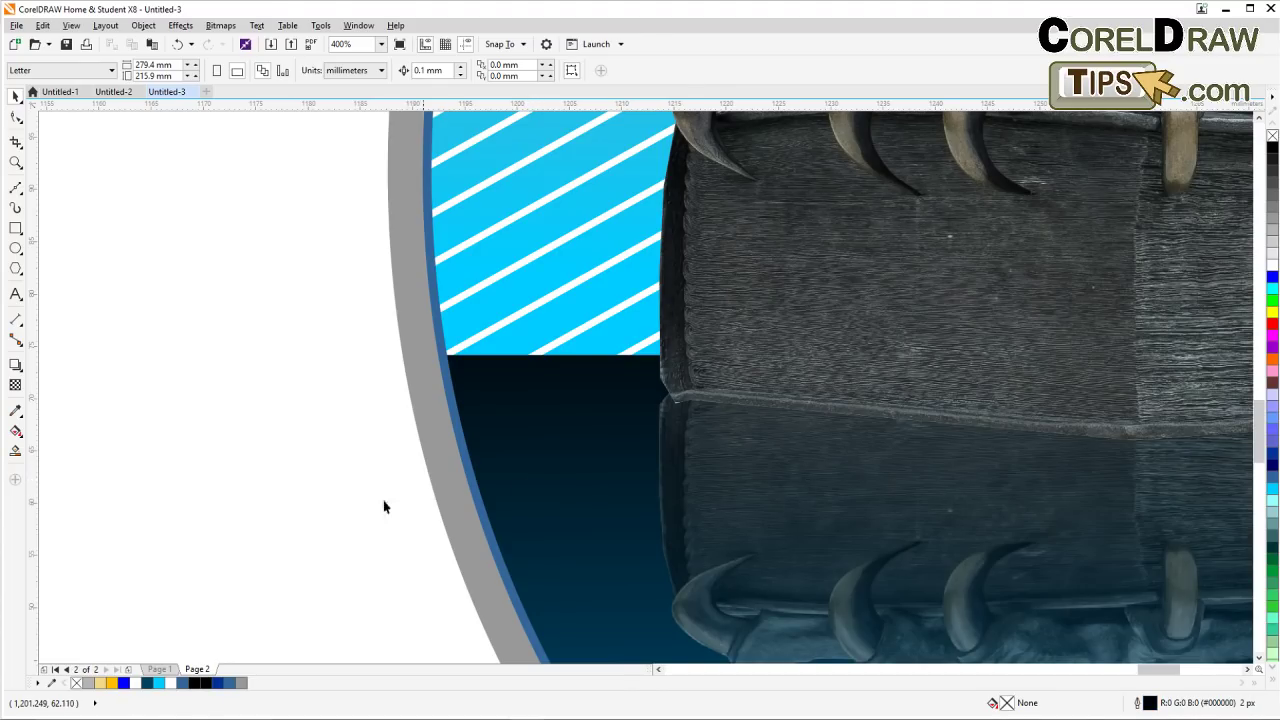
{"action": "left_click_drag", "start_coordinate": [320, 495], "coordinate": [302, 440]}
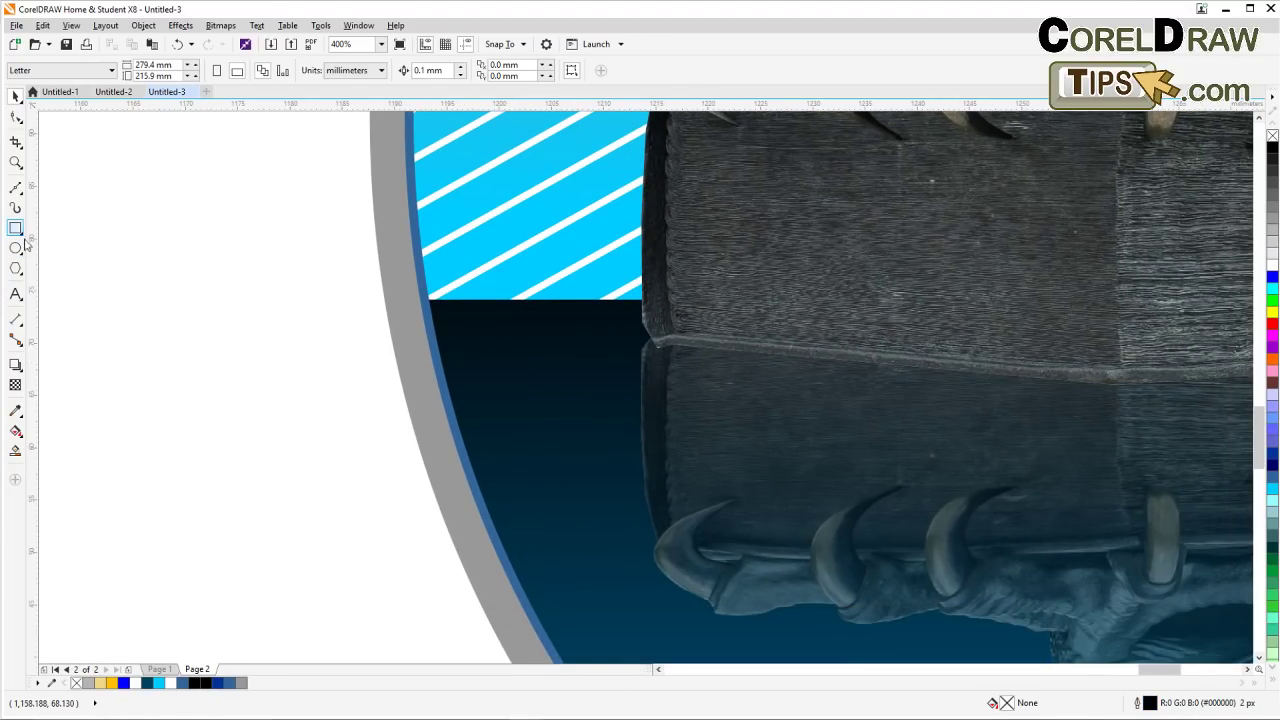
{"action": "mouse_move", "coordinate": [155, 320]}
{"action": "left_mouse_down"}
{"action": "mouse_move", "coordinate": [200, 377]}
{"action": "mouse_move", "coordinate": [225, 383]}
{"action": "left_mouse_up"}
{"action": "key", "text": "space"}
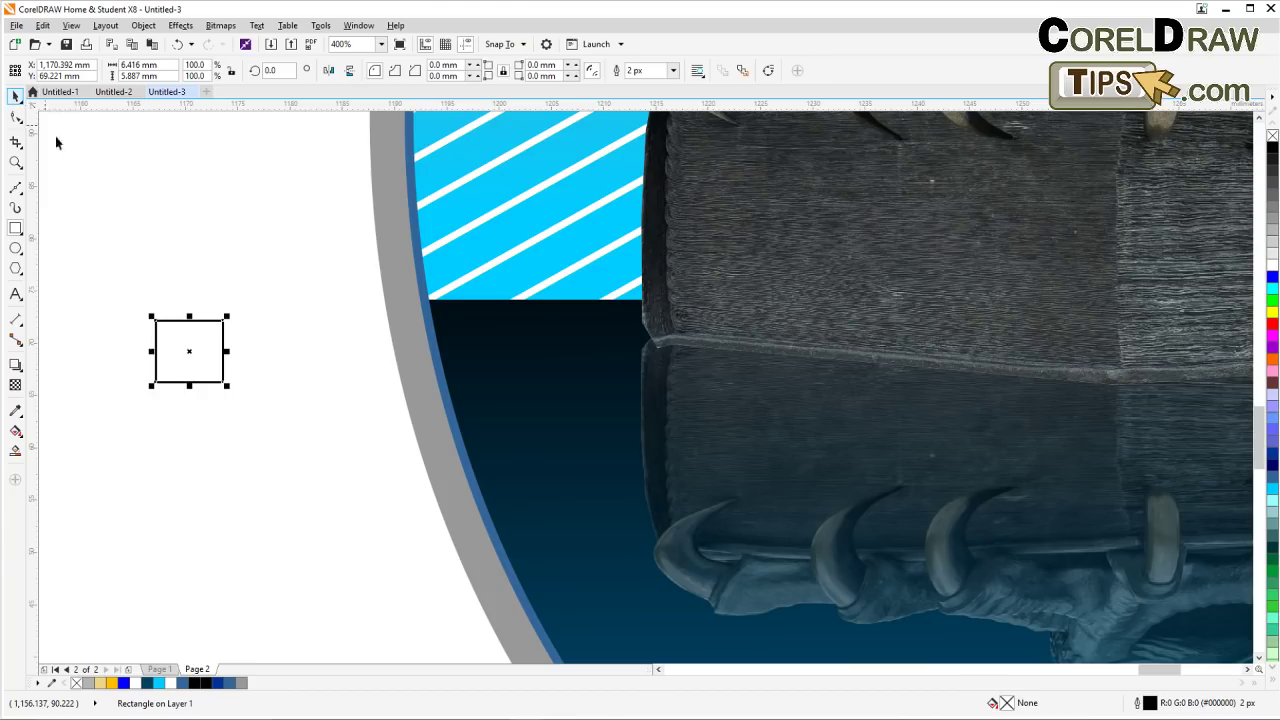
Sample the dark blue #00283C from the water beside the book's reflection and fill the small rectangle with it
{"action": "key", "text": "Escape"}
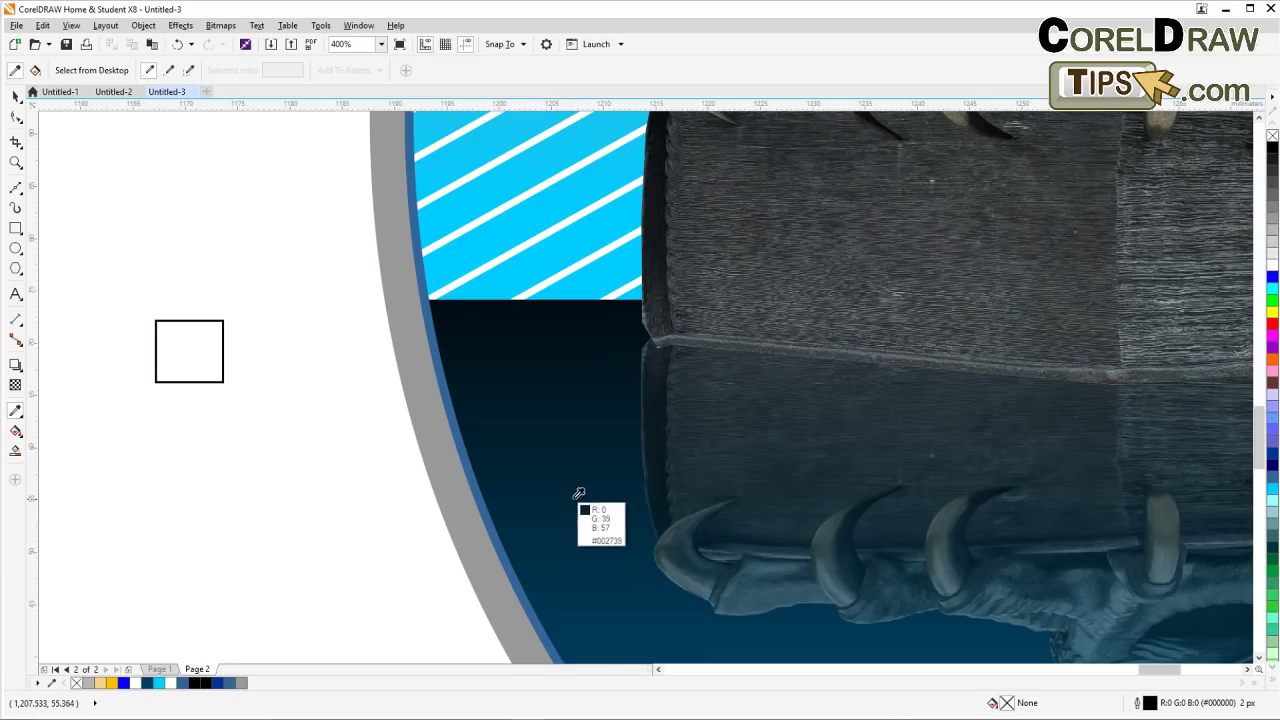
{"action": "left_click", "coordinate": [622, 497]}
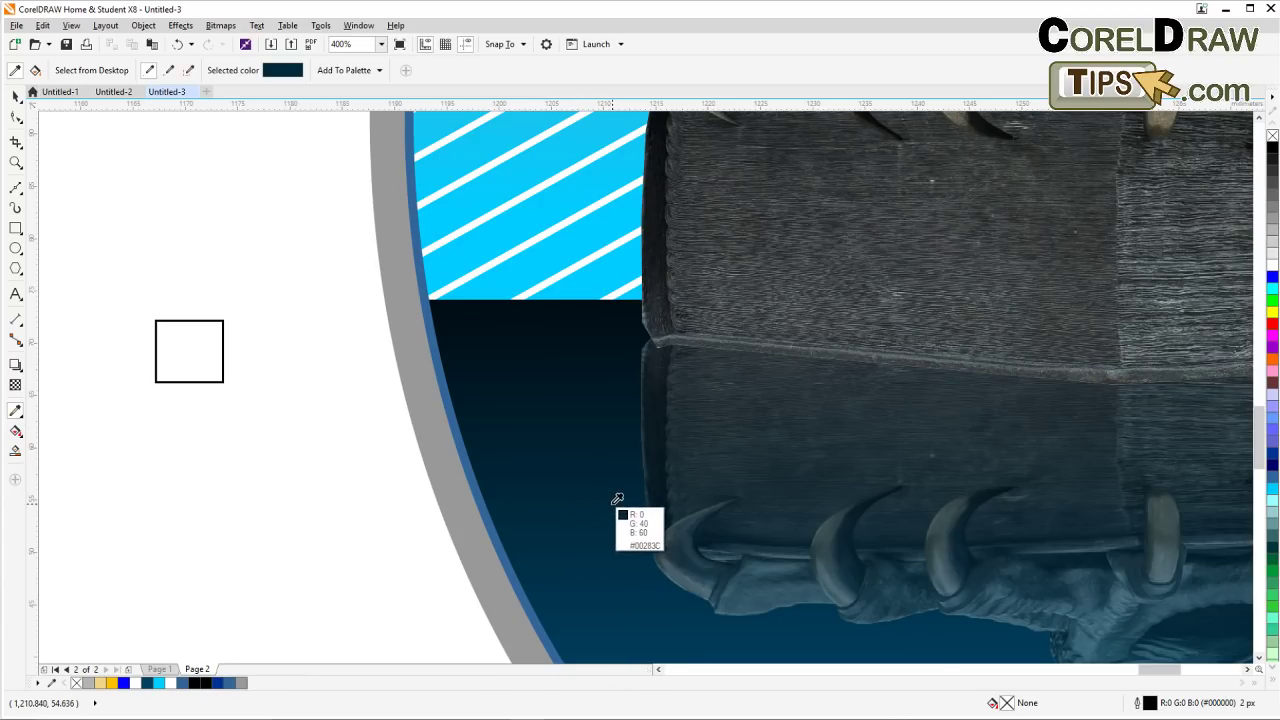
{"action": "left_click", "coordinate": [212, 379]}
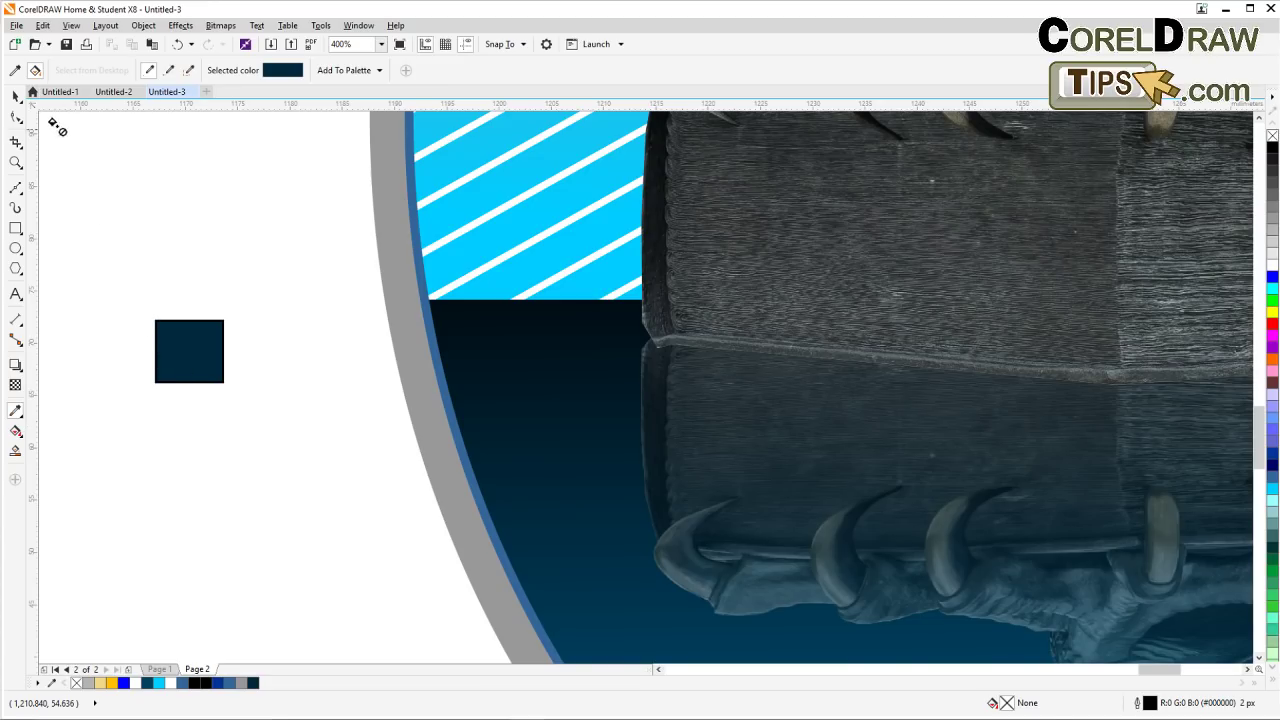
Add the small rectangle's colours to the document palette and delete the rectangle
{"action": "left_click", "coordinate": [16, 116]}
{"action": "key", "text": "space"}
{"action": "left_click_drag", "start_coordinate": [180, 347], "coordinate": [280, 689]}
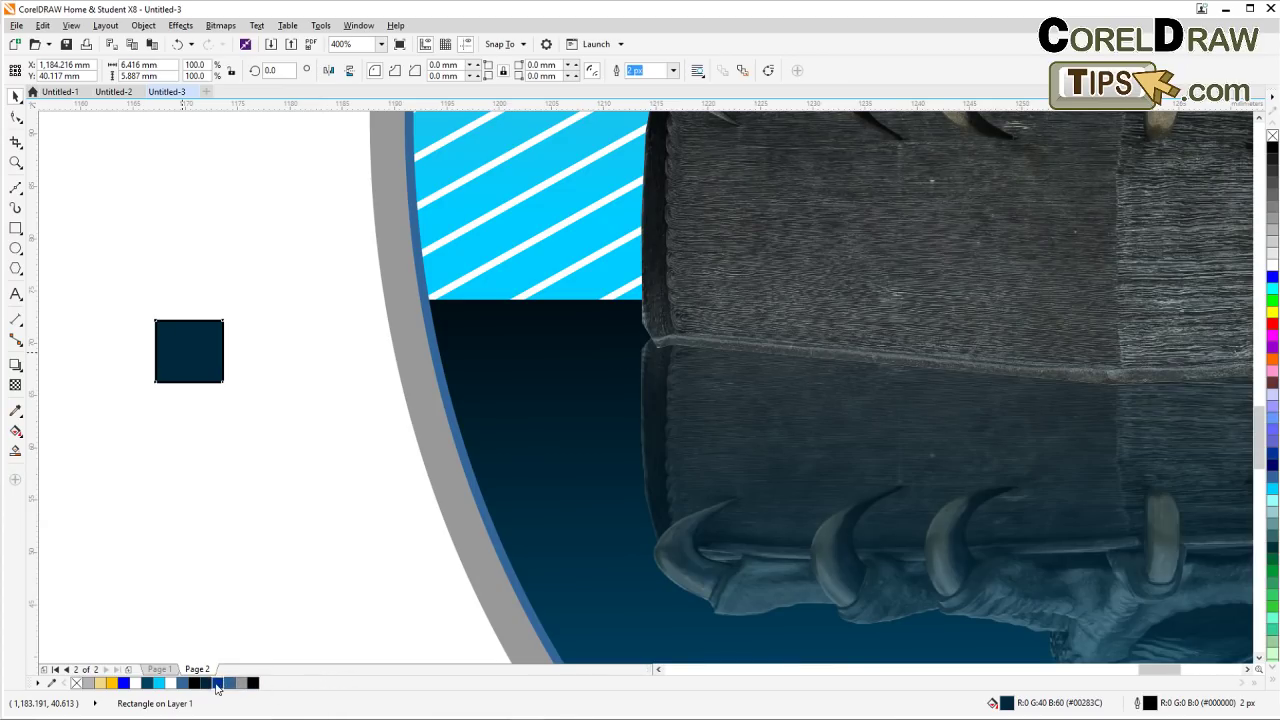
{"action": "left_click_drag", "start_coordinate": [181, 381], "coordinate": [279, 682]}
{"action": "left_click", "coordinate": [295, 637]}
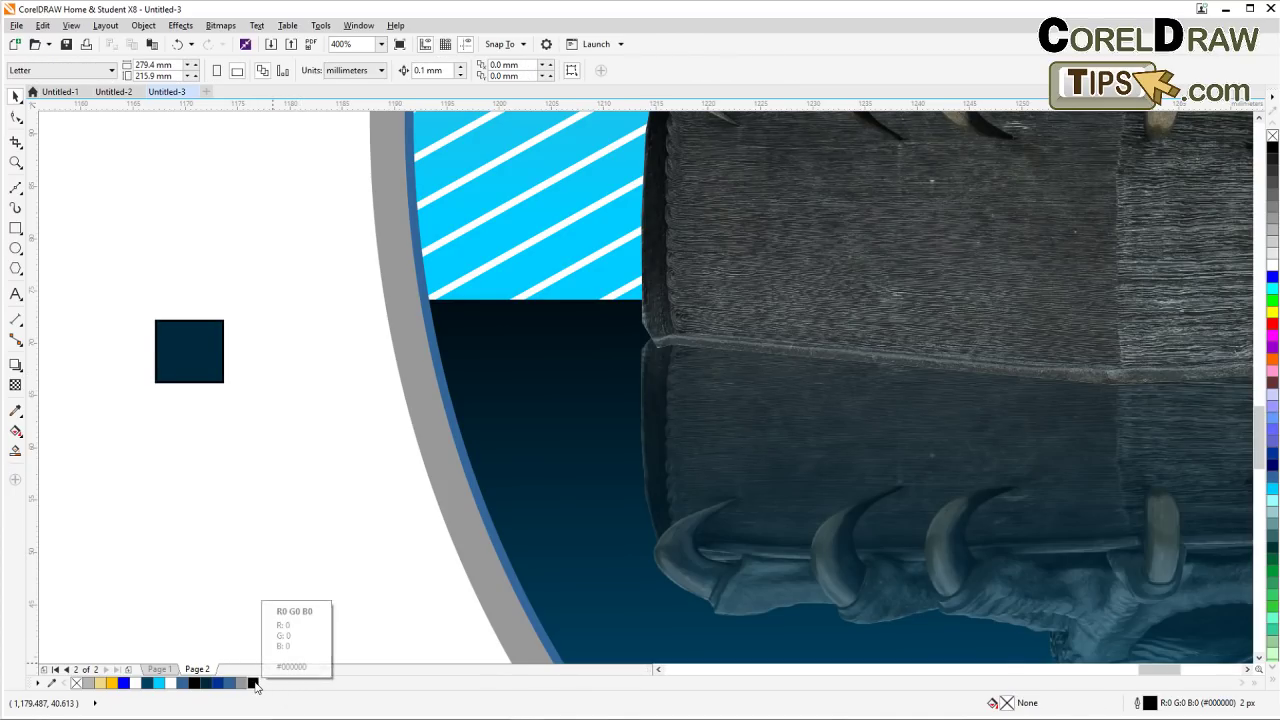
{"action": "left_click", "coordinate": [194, 376]}
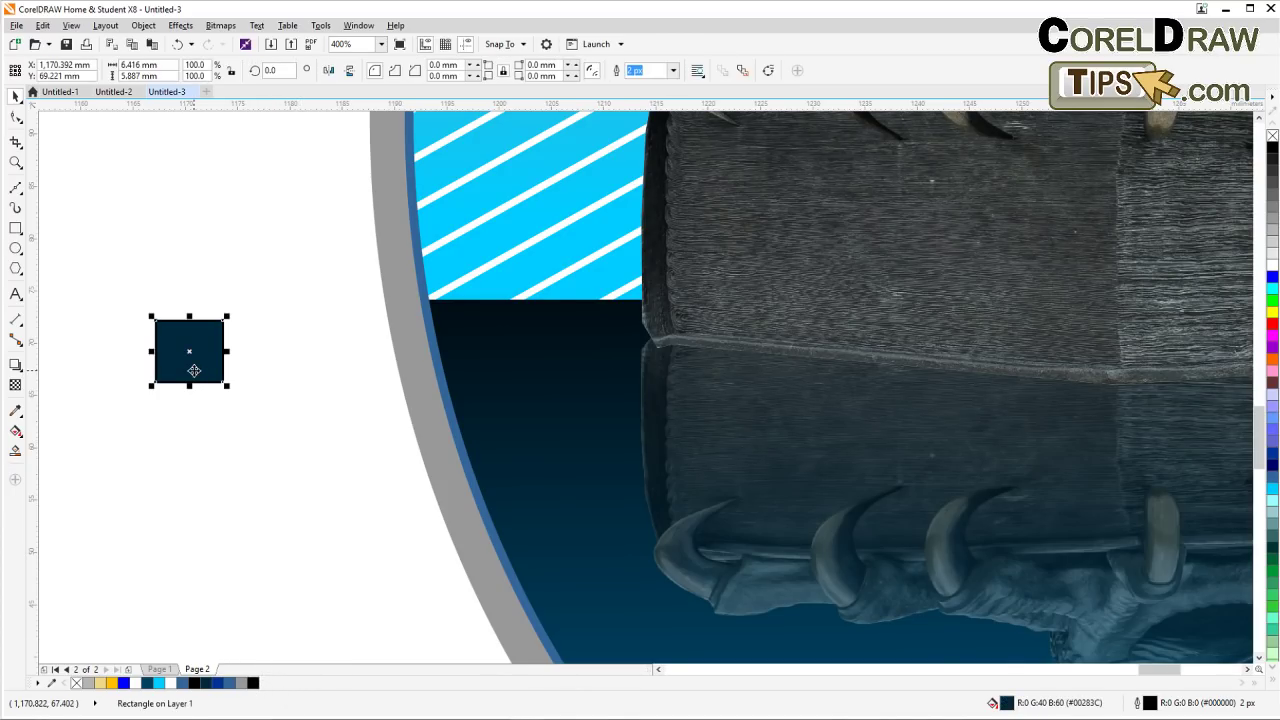
{"action": "key", "text": "Delete"}
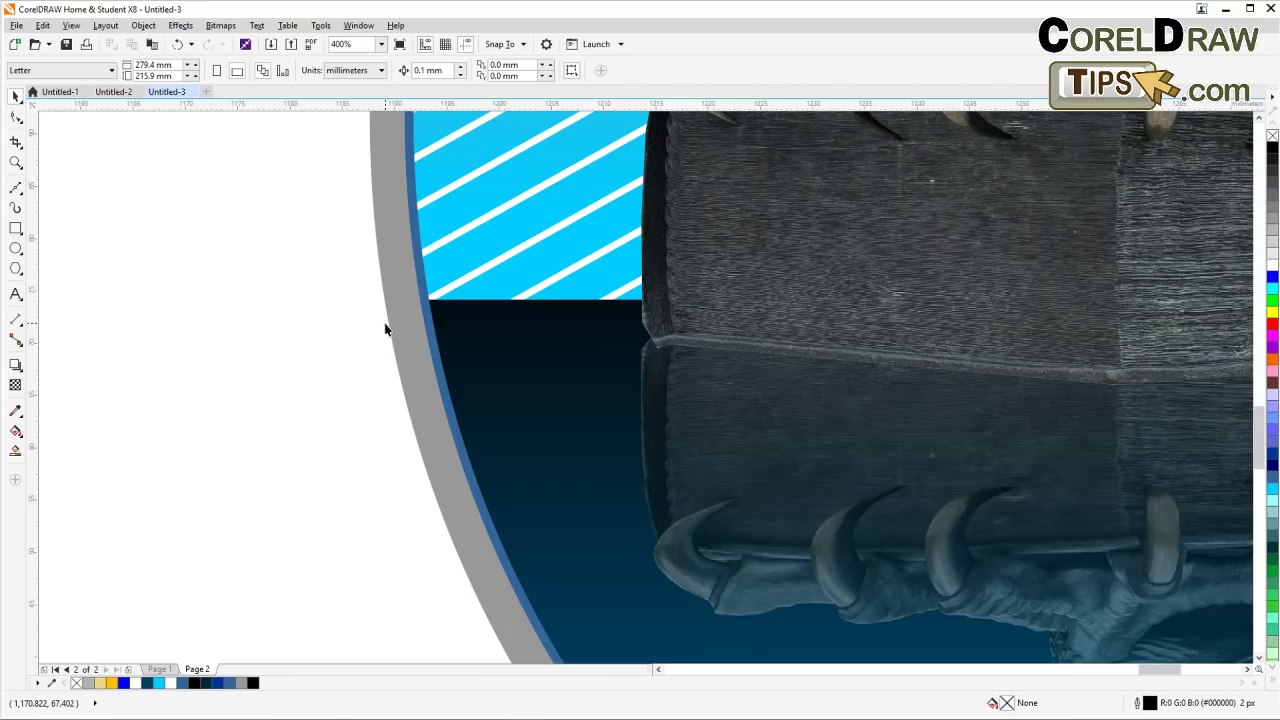
Recolour the clipped ellipse's outline to the sampled dark blue #00283C and deselect the ellipse
{"action": "left_click", "coordinate": [423, 284]}
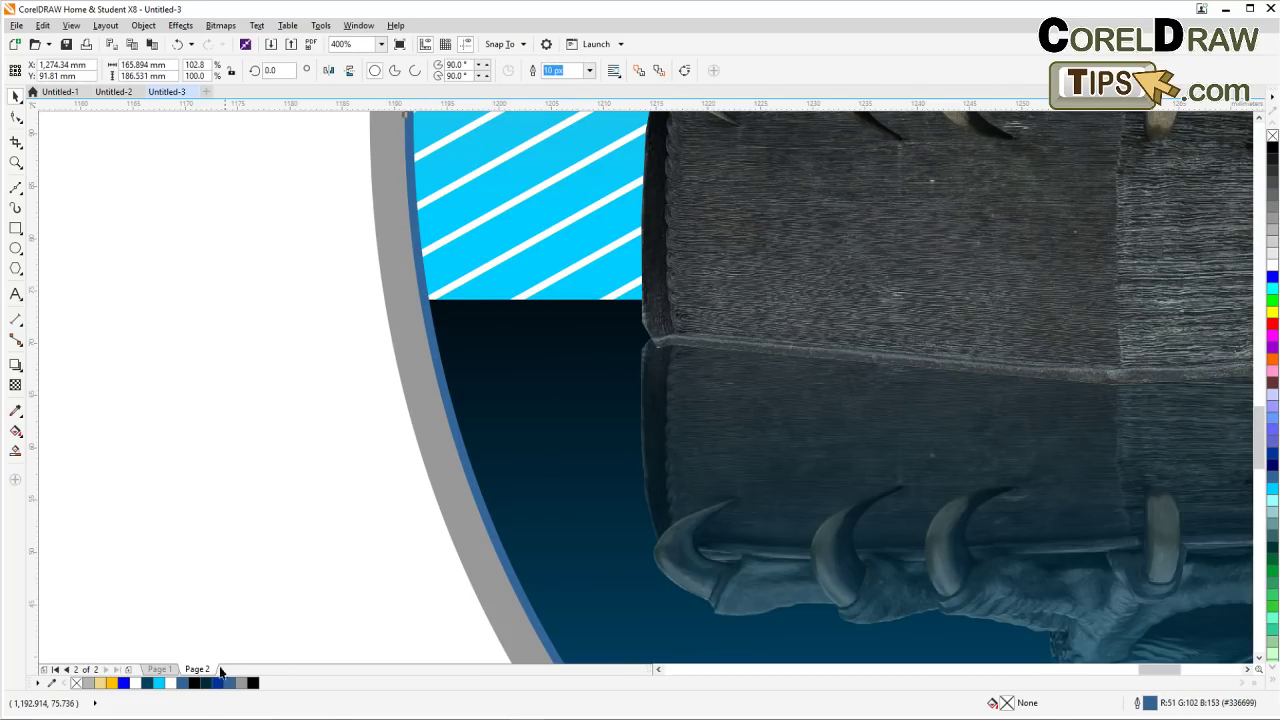
{"action": "right_click", "coordinate": [253, 683]}
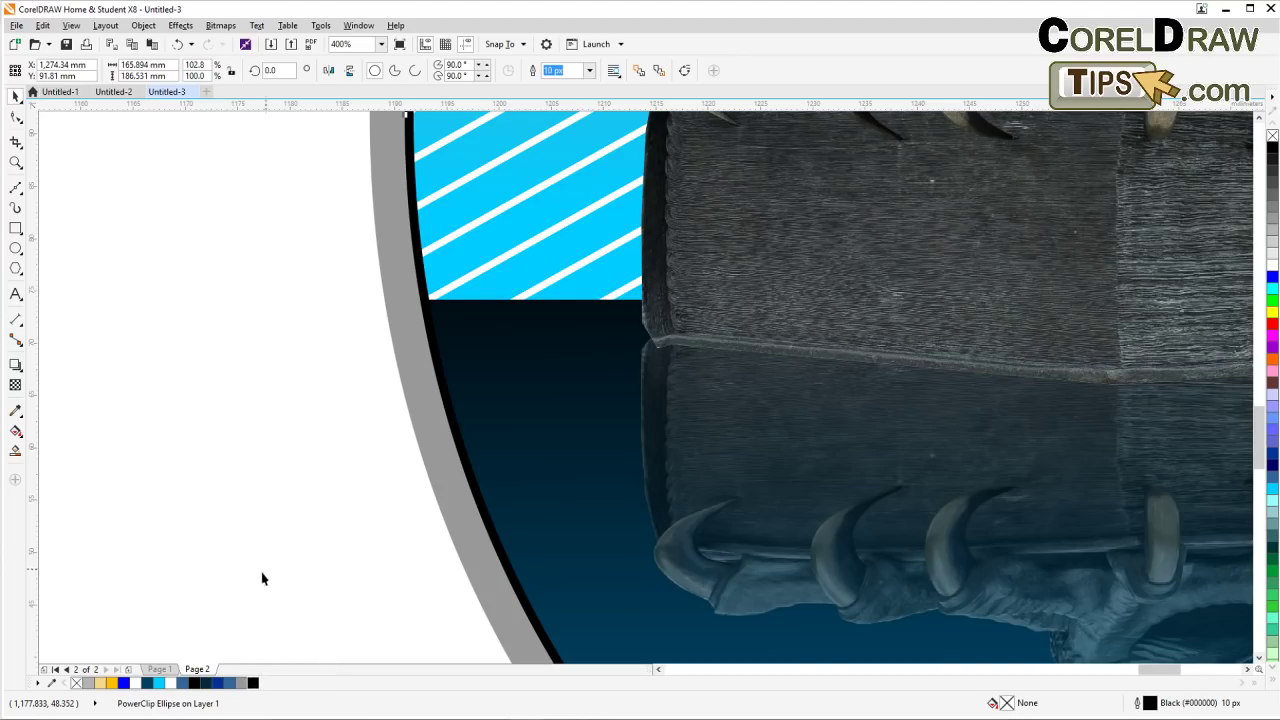
{"action": "right_click", "coordinate": [207, 686]}
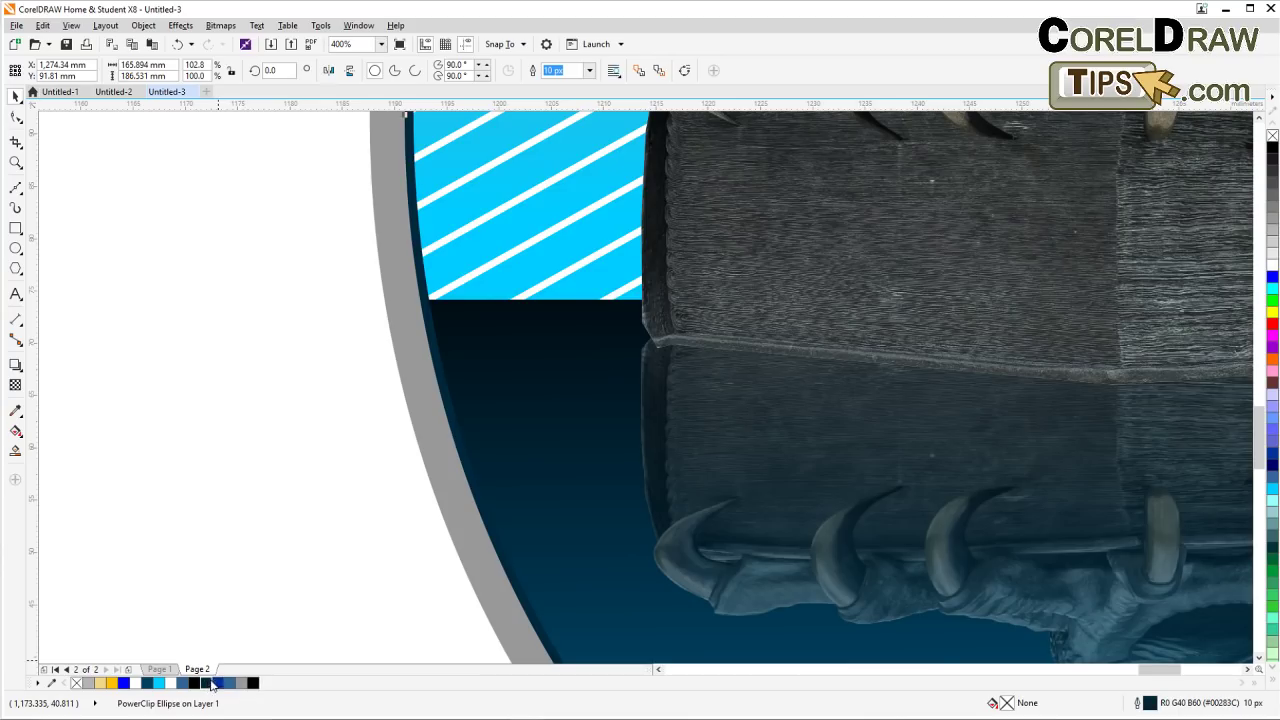
{"action": "left_click", "coordinate": [252, 569]}
{"action": "scroll", "coordinate": [253, 567], "scroll_direction": "down", "scroll_amount": 1}
{"action": "scroll", "coordinate": [266, 549], "scroll_direction": "down", "scroll_amount": 1}
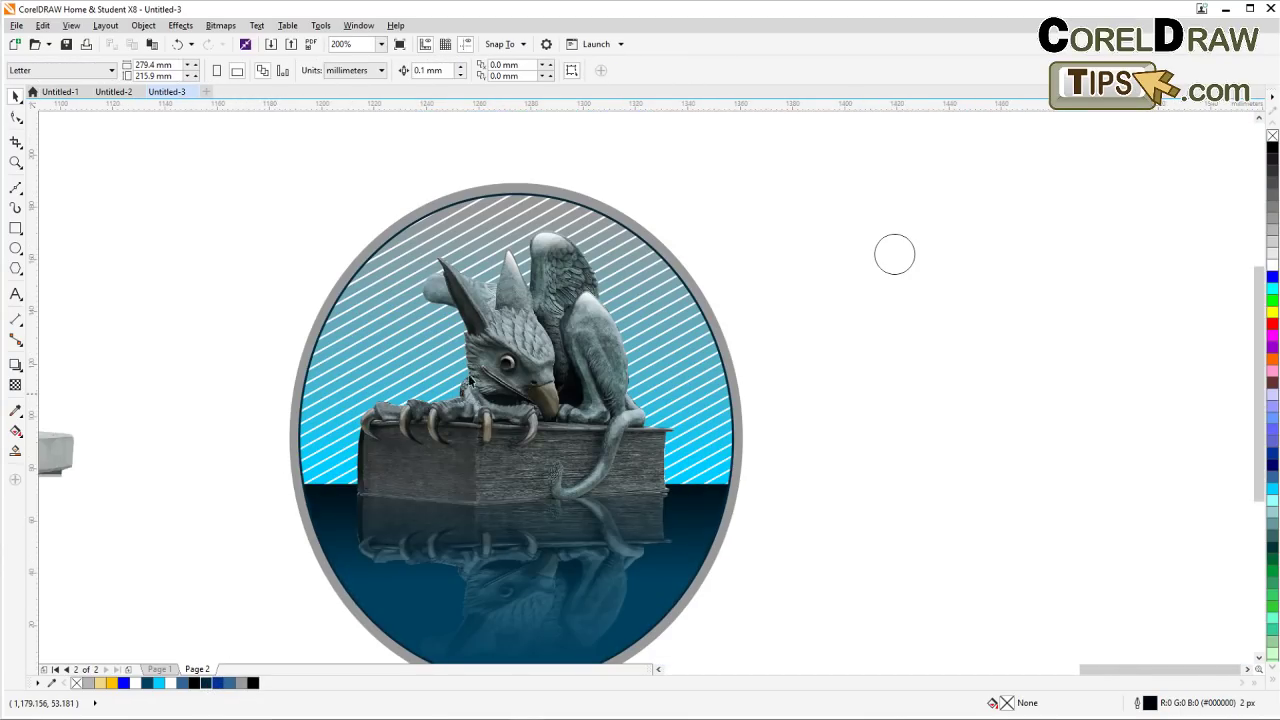
{"action": "left_click_drag", "start_coordinate": [547, 473], "coordinate": [563, 419]}
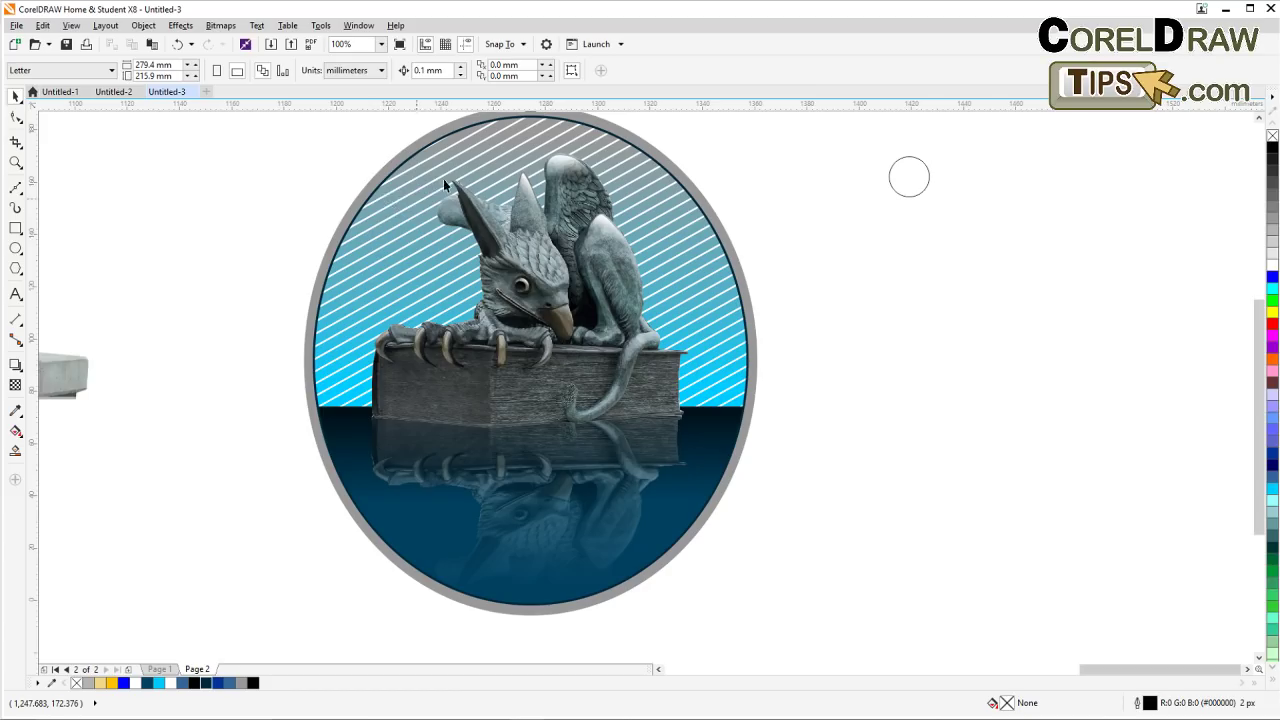
{"action": "left_click_drag", "start_coordinate": [435, 180], "coordinate": [425, 198]}
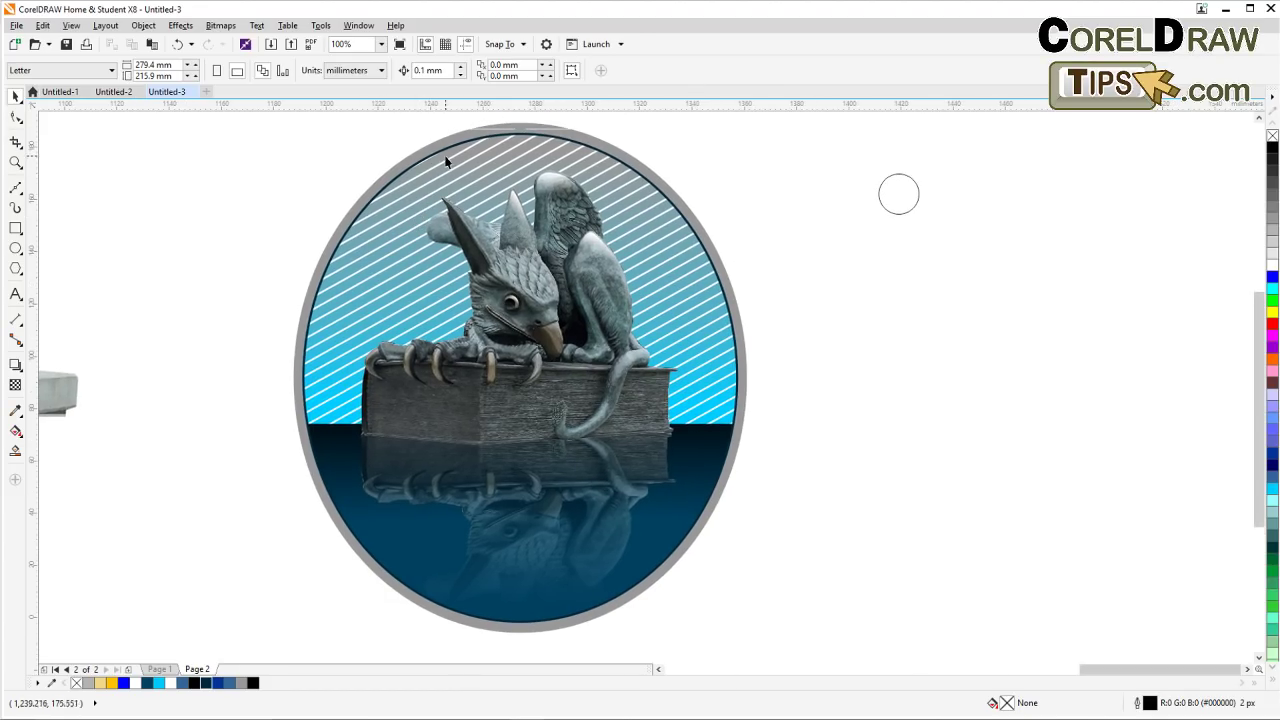
{"action": "left_click", "coordinate": [494, 130]}
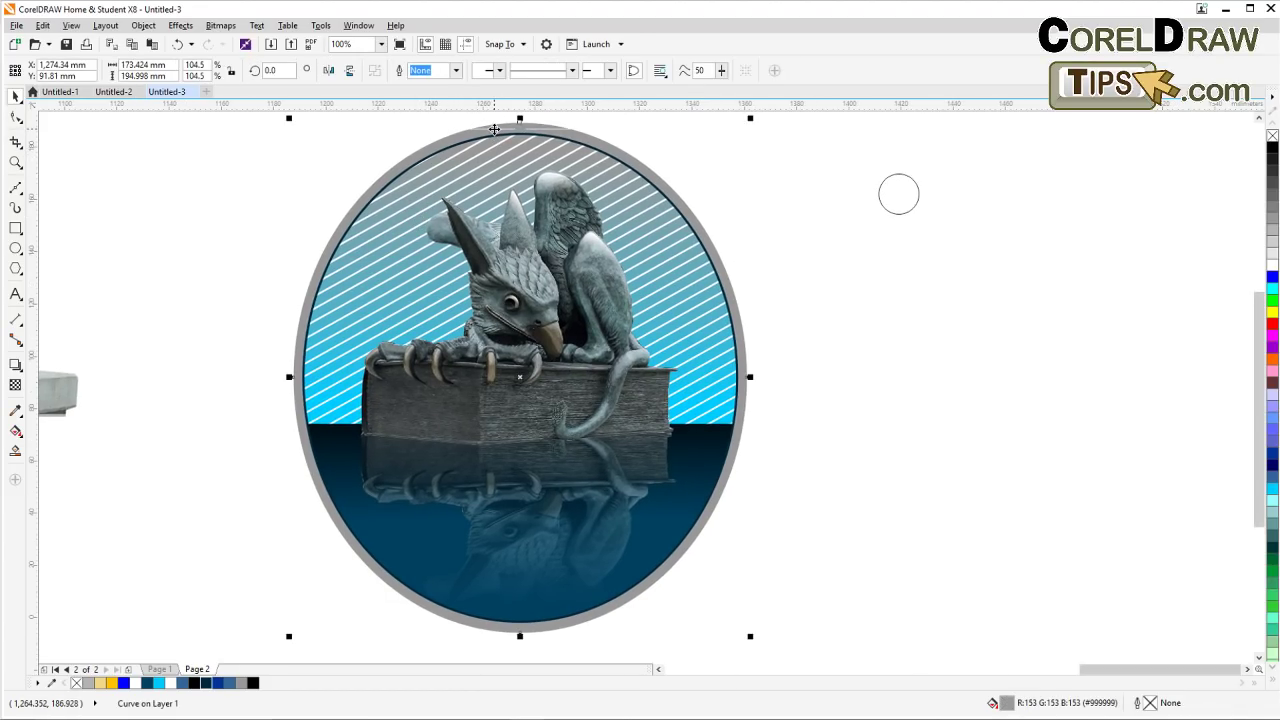
{"action": "key", "text": "Escape"}
{"action": "scroll", "coordinate": [569, 166], "scroll_direction": "up", "scroll_amount": 1}
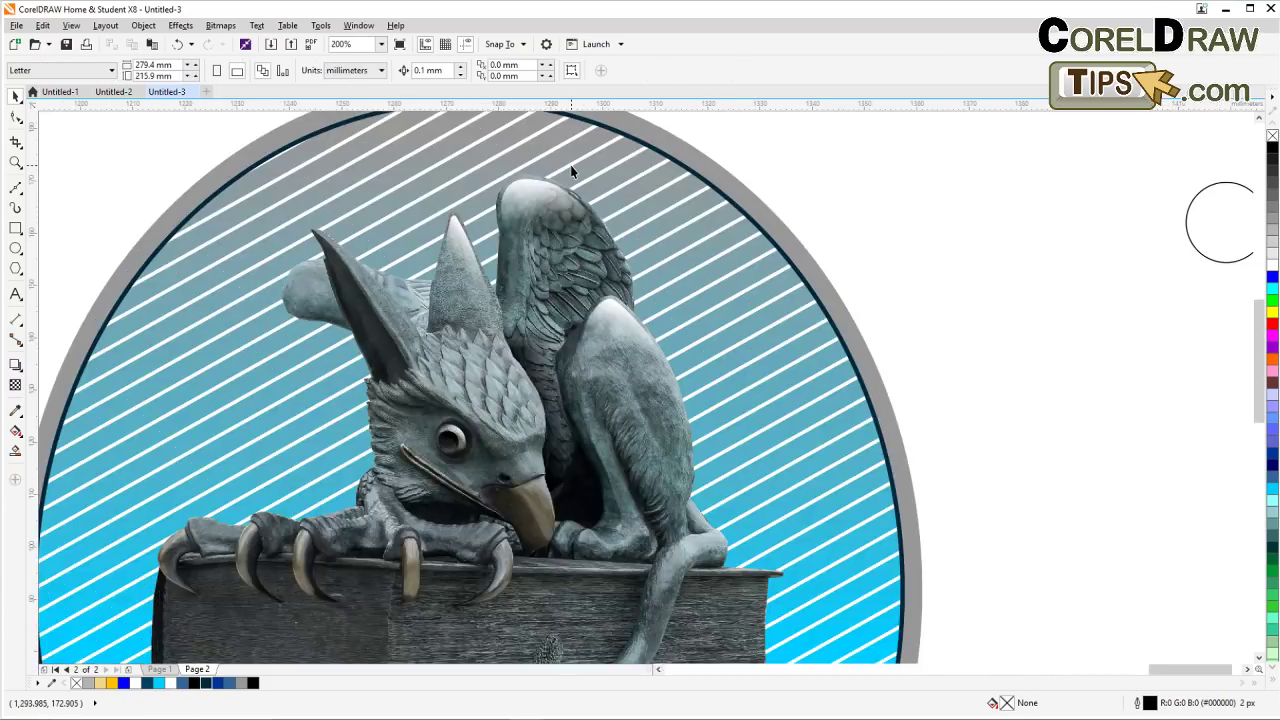
{"action": "scroll", "coordinate": [569, 166], "scroll_direction": "down", "scroll_amount": 1}
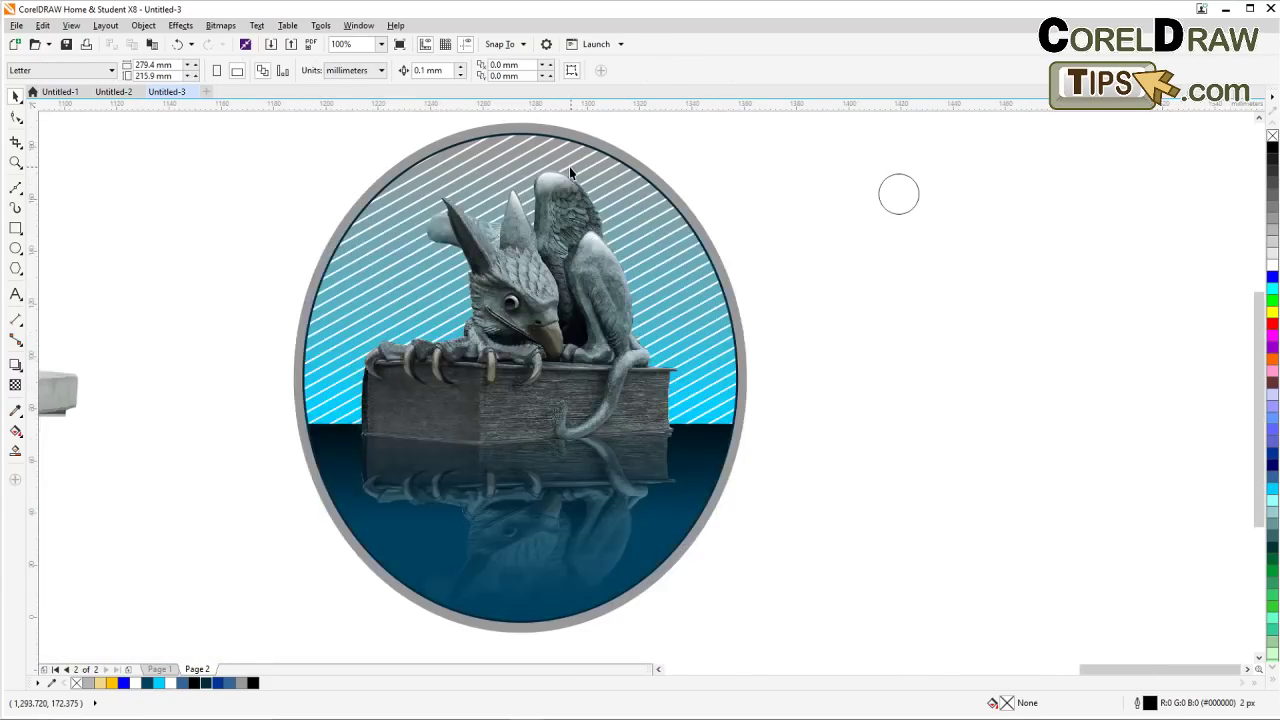
Create another boundary shape from the clipped gargoyle ellipse
{"action": "left_click", "coordinate": [440, 151]}
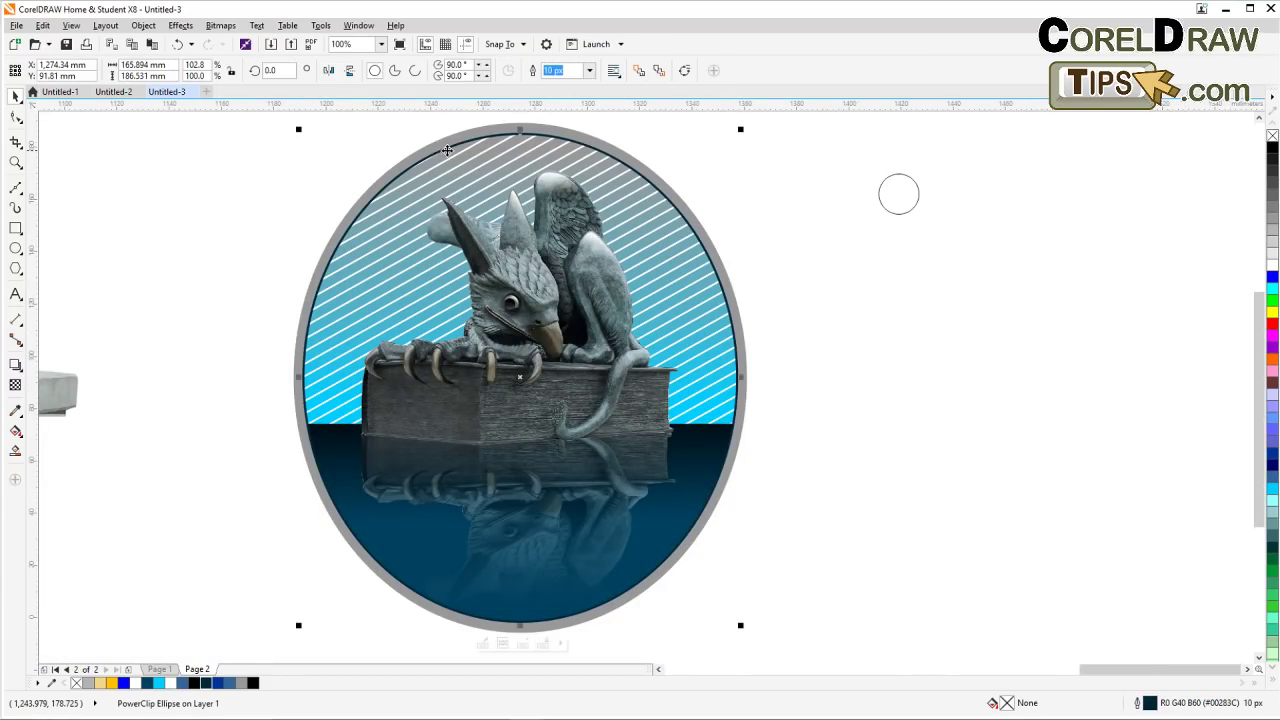
{"action": "left_click", "coordinate": [105, 26]}
{"action": "mouse_move", "coordinate": [143, 25]}
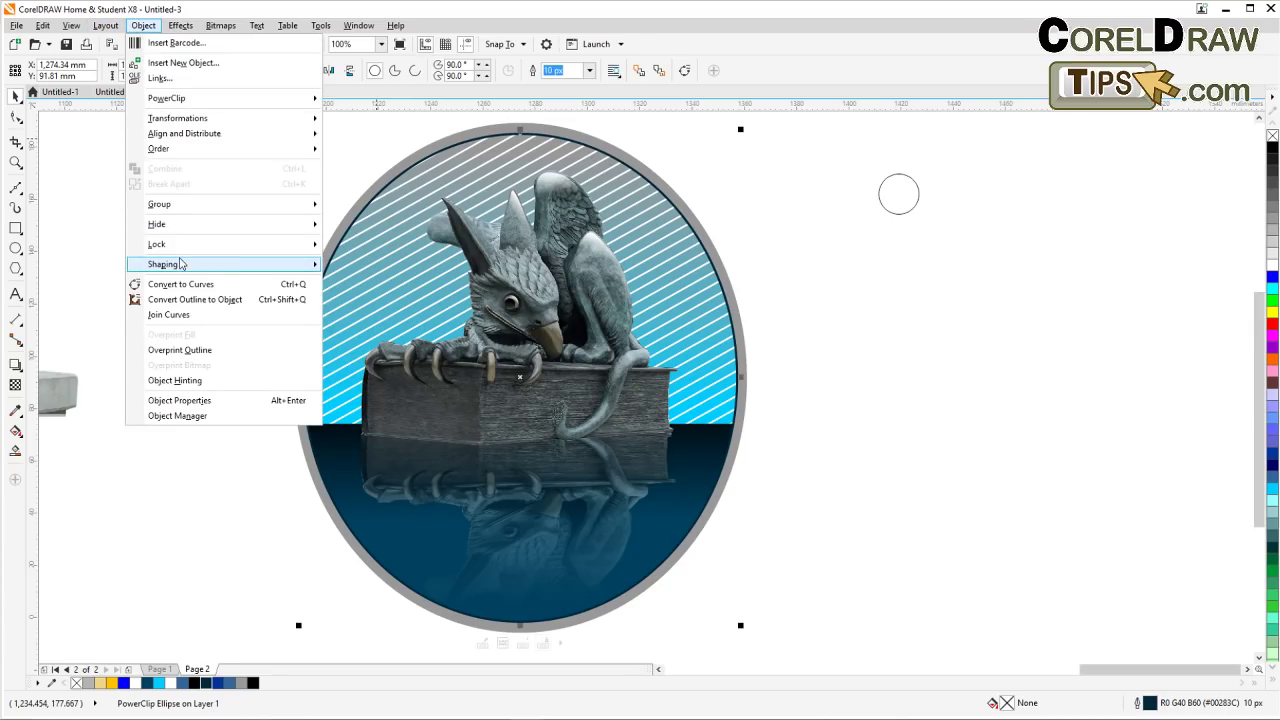
{"action": "mouse_move", "coordinate": [182, 264]}
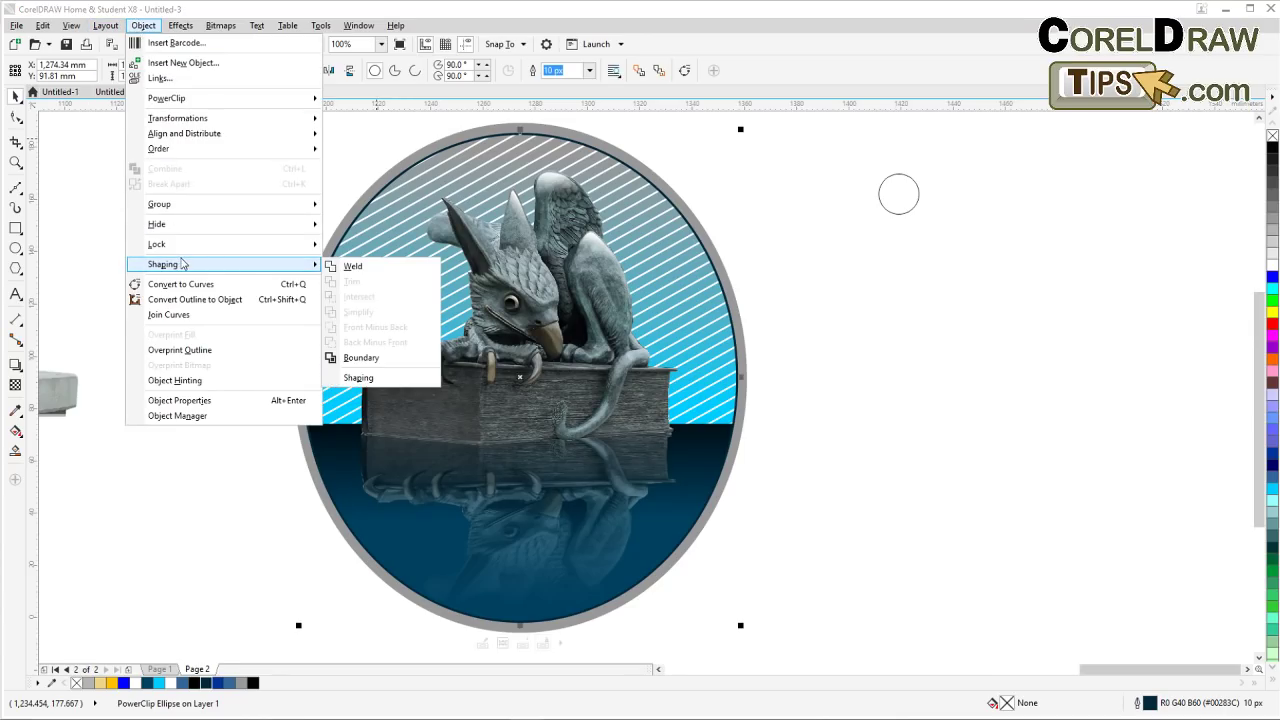
{"action": "left_click", "coordinate": [361, 358]}
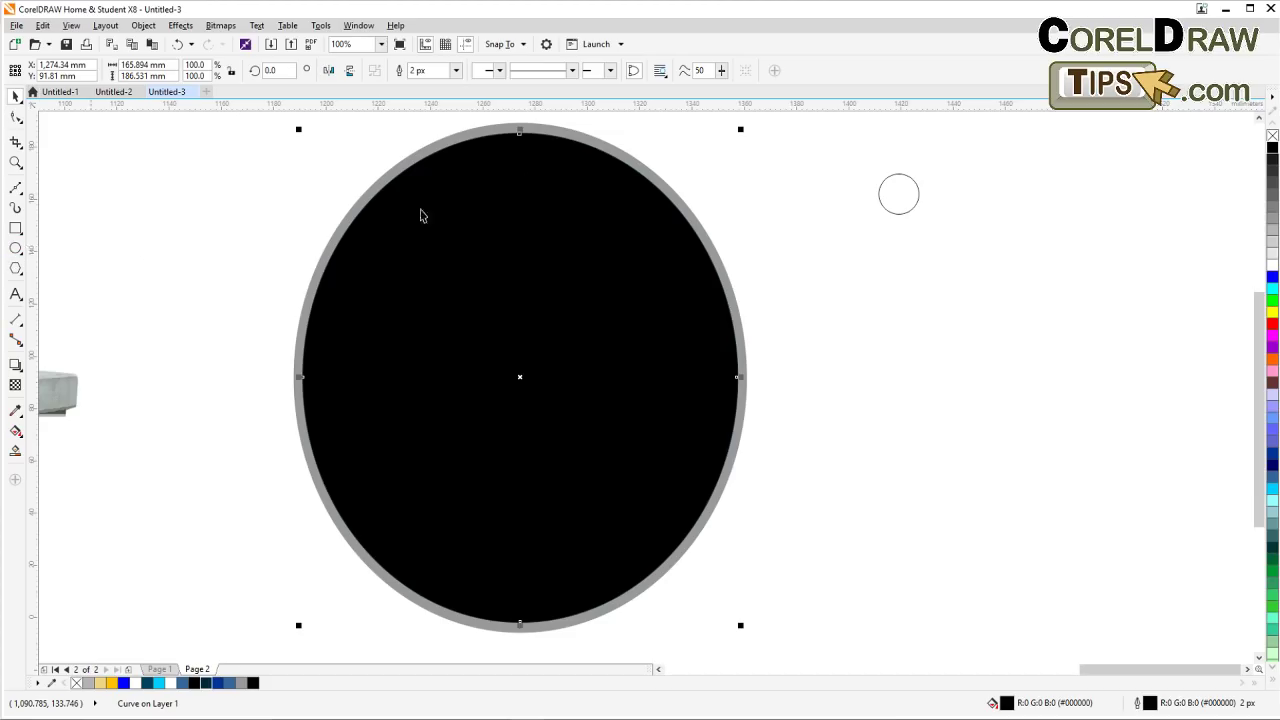
Shrink the new boundary ellipse from its centre to about 160 by 180 mm and fill it white without outline
{"action": "left_click_drag", "start_coordinate": [740, 129], "coordinate": [738, 136]}
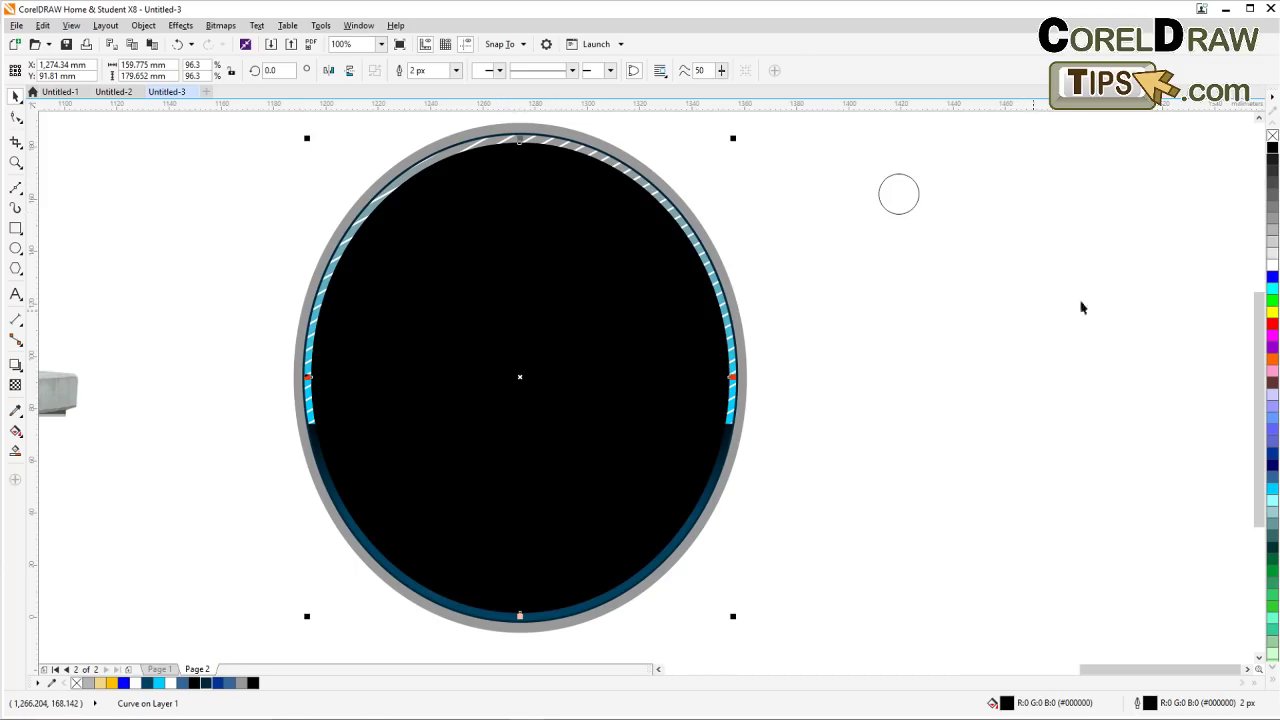
{"action": "left_click", "coordinate": [1272, 264]}
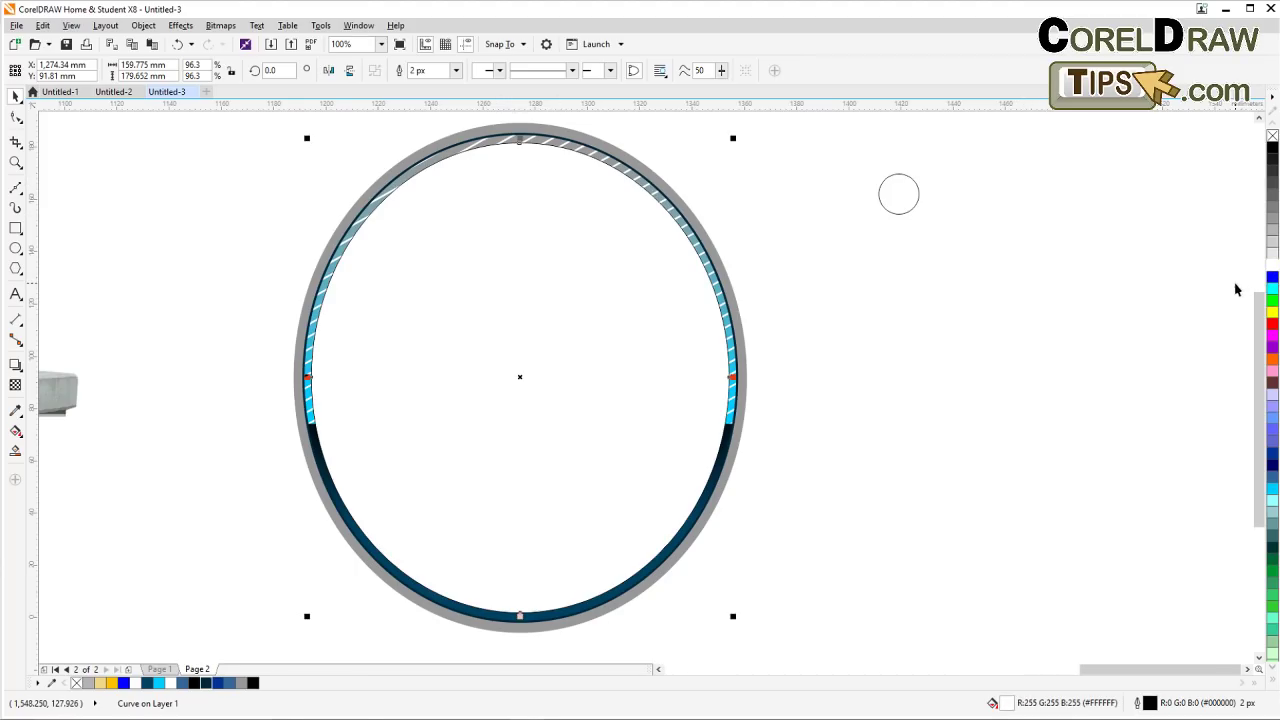
{"action": "right_click", "coordinate": [1272, 137]}
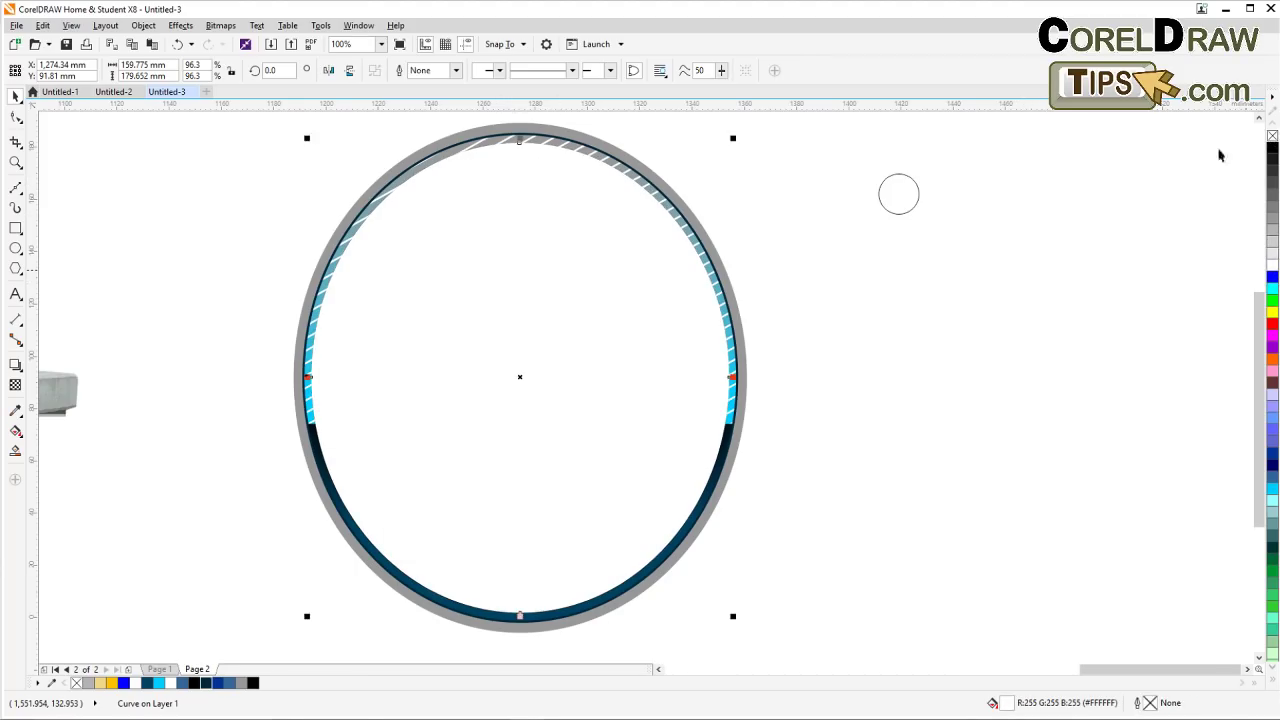
Apply a linear transparency to the white ellipse, fading from opaque at the medallion's upper-right rim to clear near the wing, and deselect everything
{"action": "left_click", "coordinate": [15, 384]}
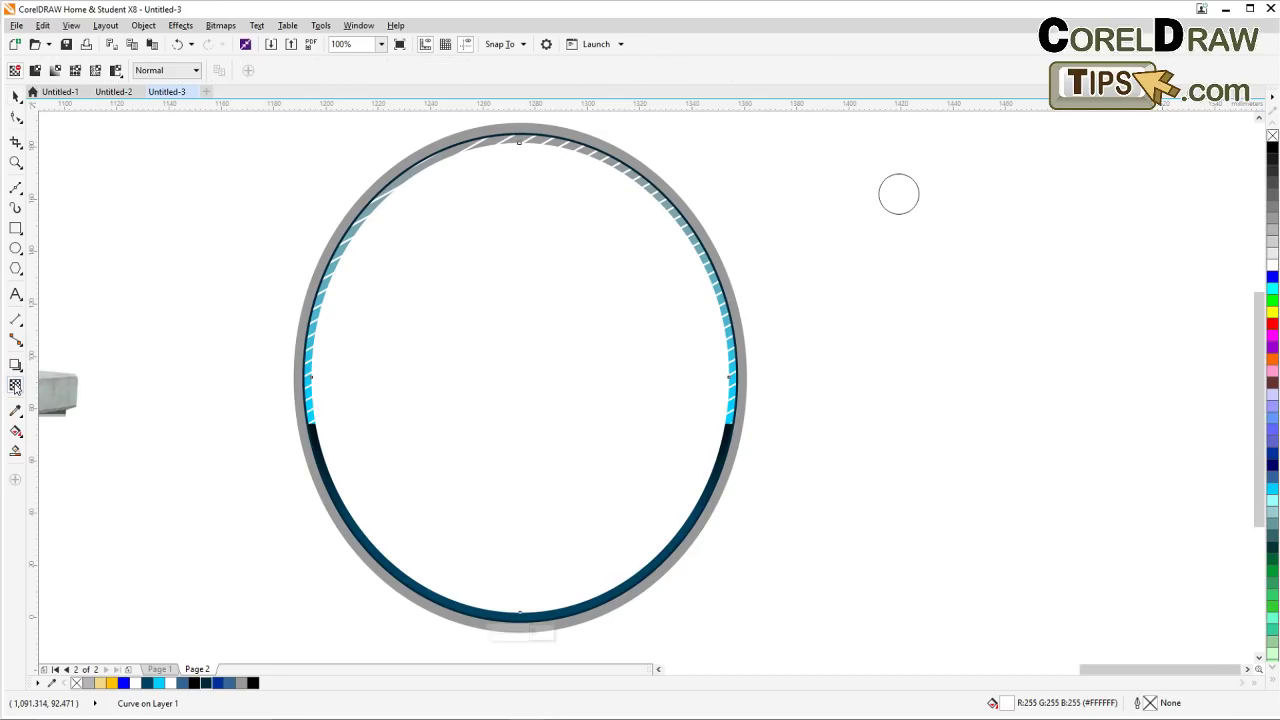
{"action": "left_click_drag", "start_coordinate": [699, 142], "coordinate": [593, 242]}
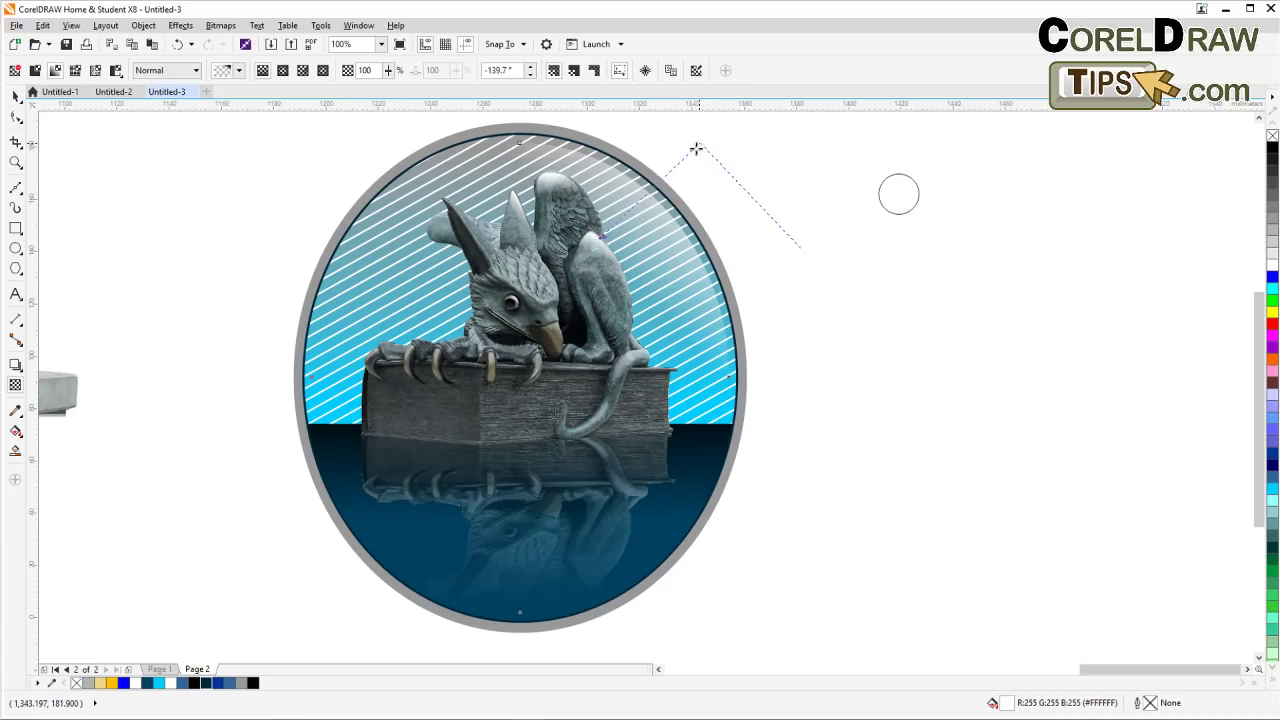
{"action": "left_click_drag", "start_coordinate": [699, 143], "coordinate": [645, 171]}
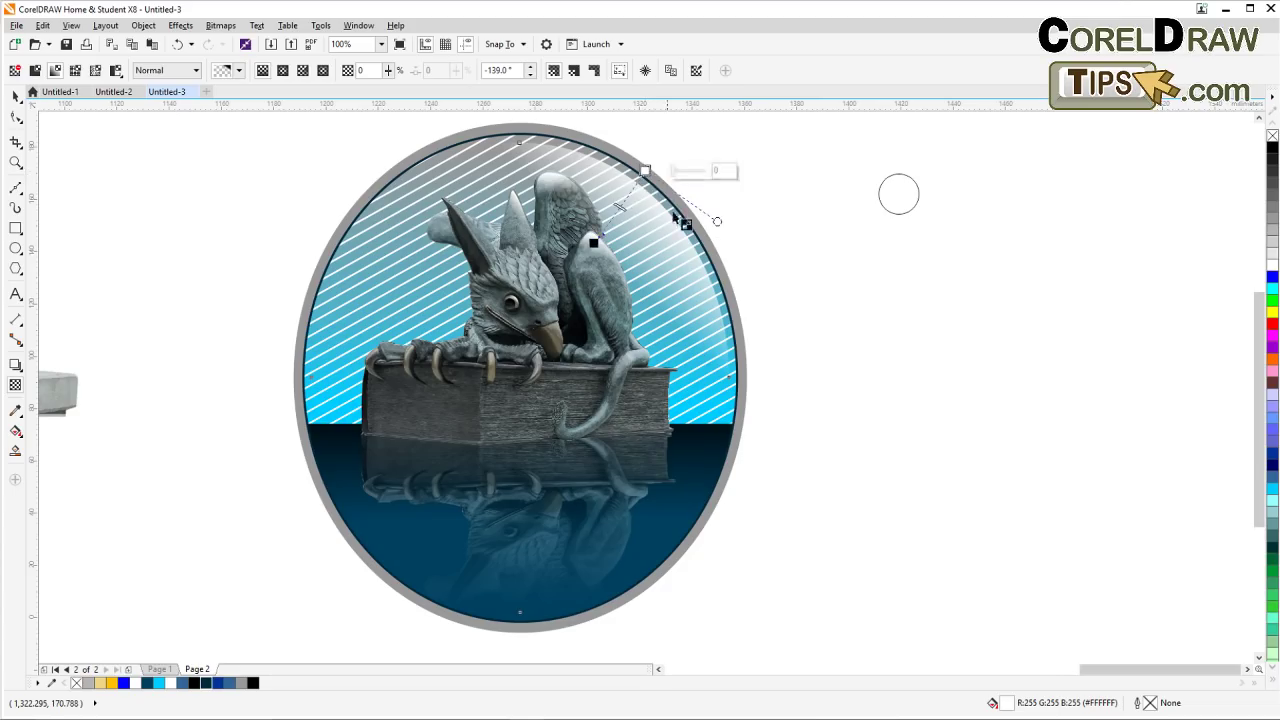
{"action": "left_click", "coordinate": [646, 169]}
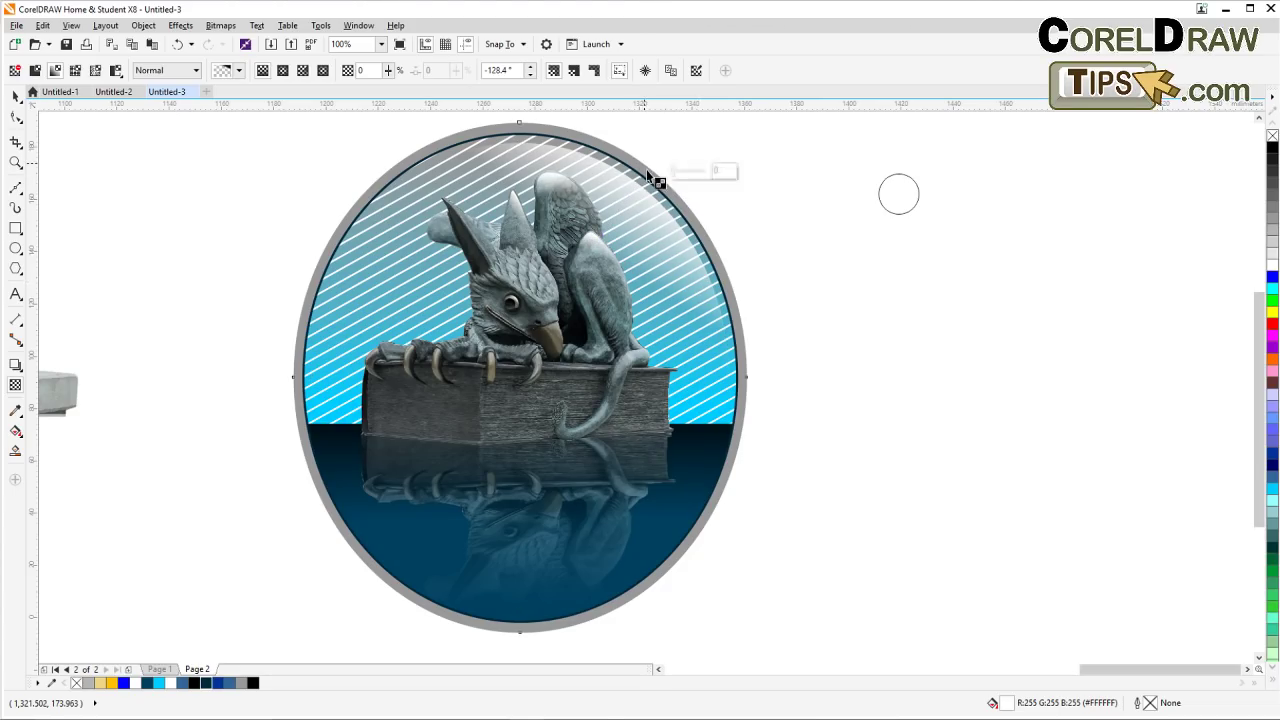
{"action": "left_click", "coordinate": [16, 95]}
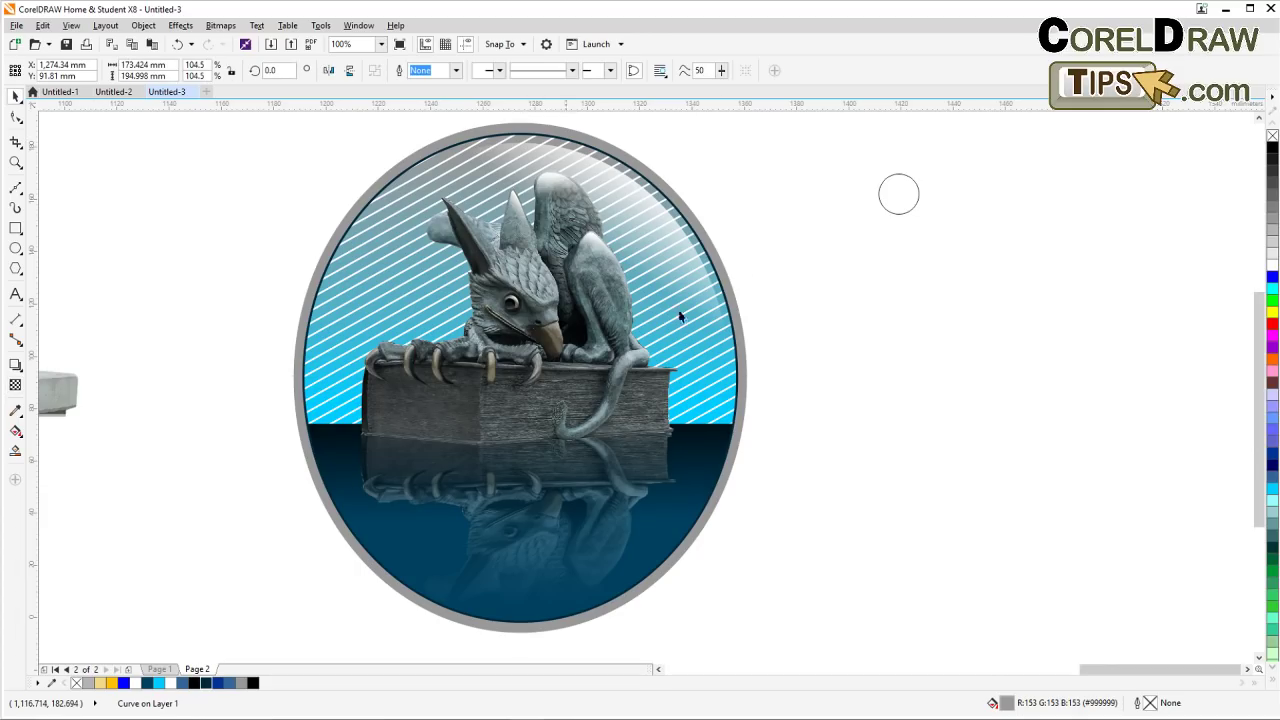
{"action": "left_click", "coordinate": [752, 348]}
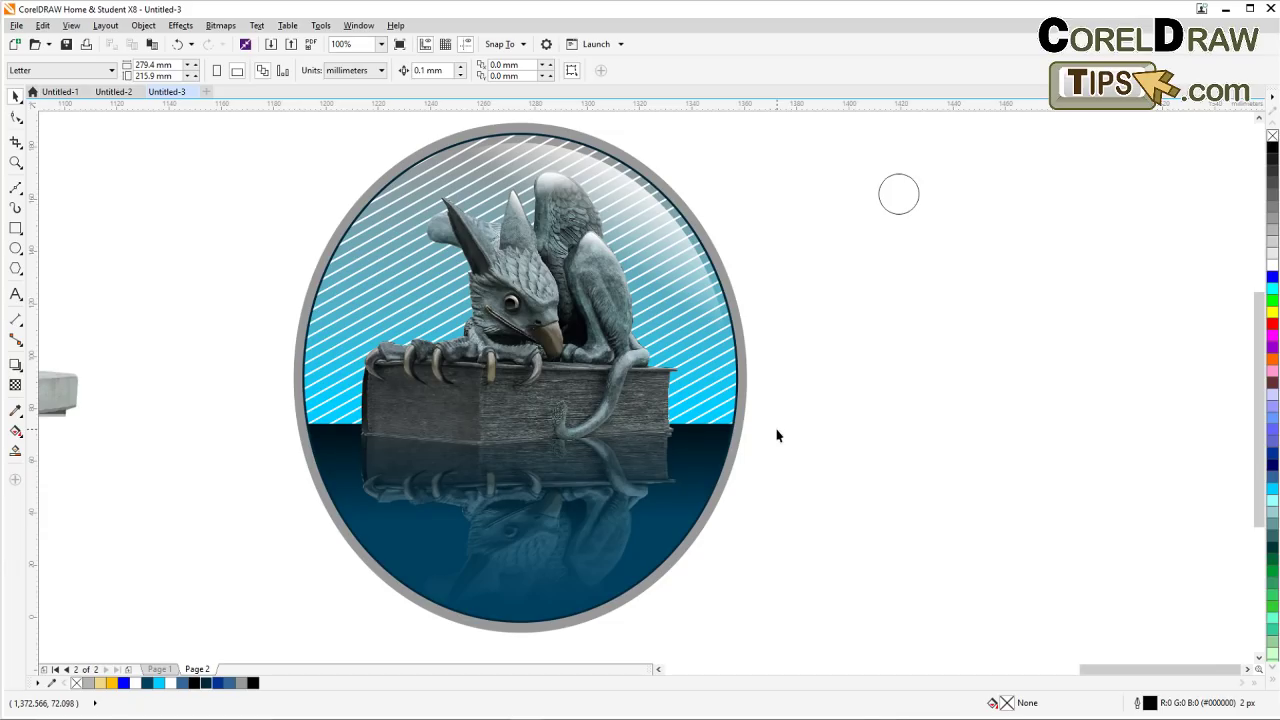
Delete the small circle beside the medallion and select the transparent white highlight ellipse
{"action": "left_click_drag", "start_coordinate": [840, 160], "coordinate": [932, 223]}
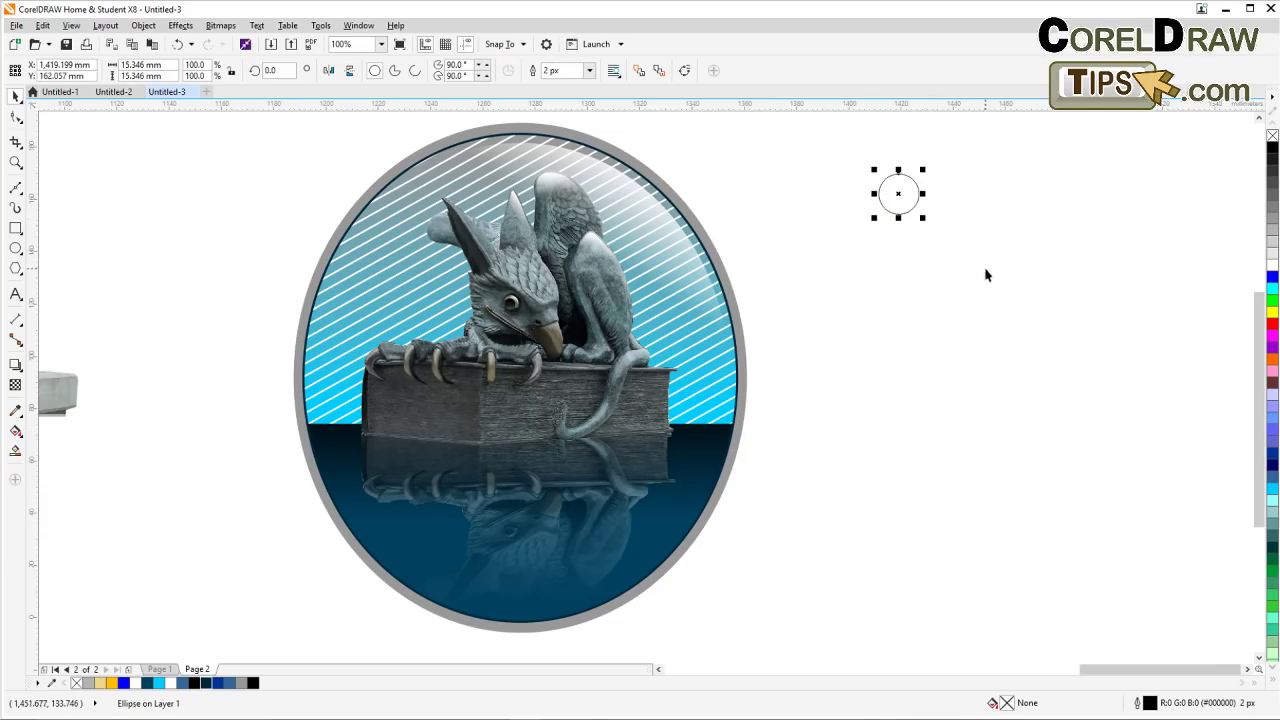
{"action": "left_click", "coordinate": [993, 278]}
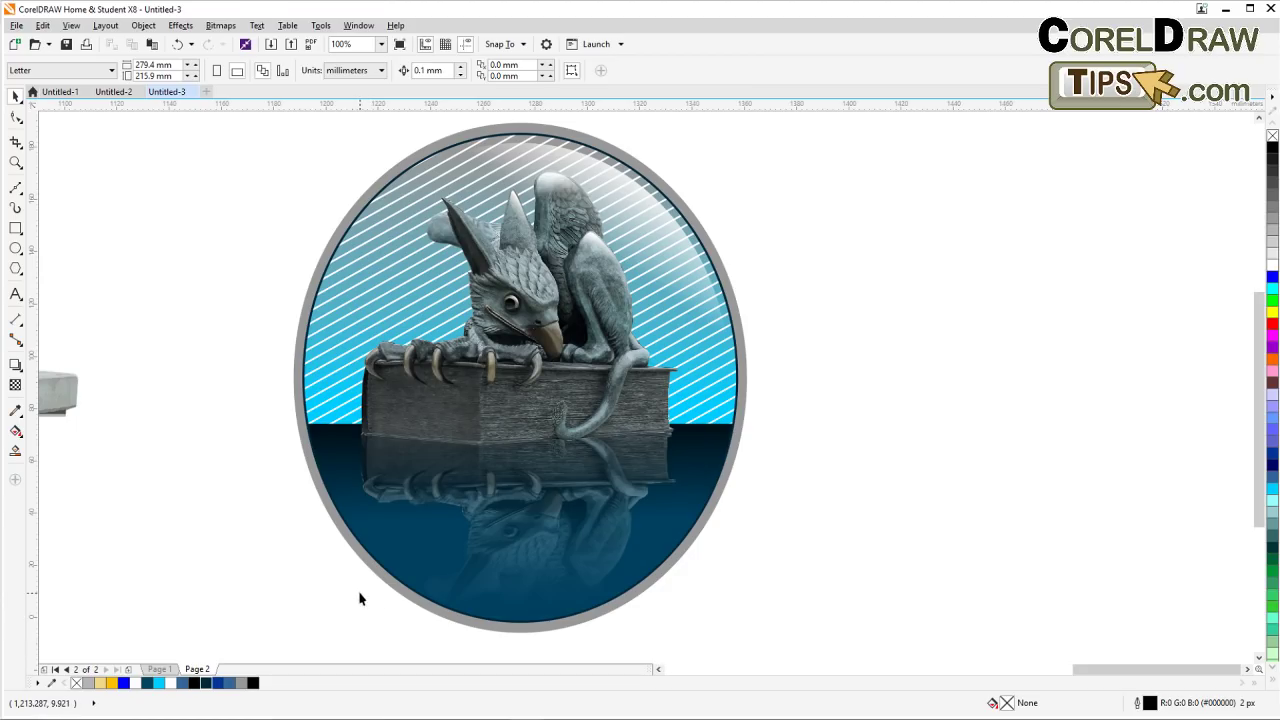
{"action": "left_click", "coordinate": [641, 213]}
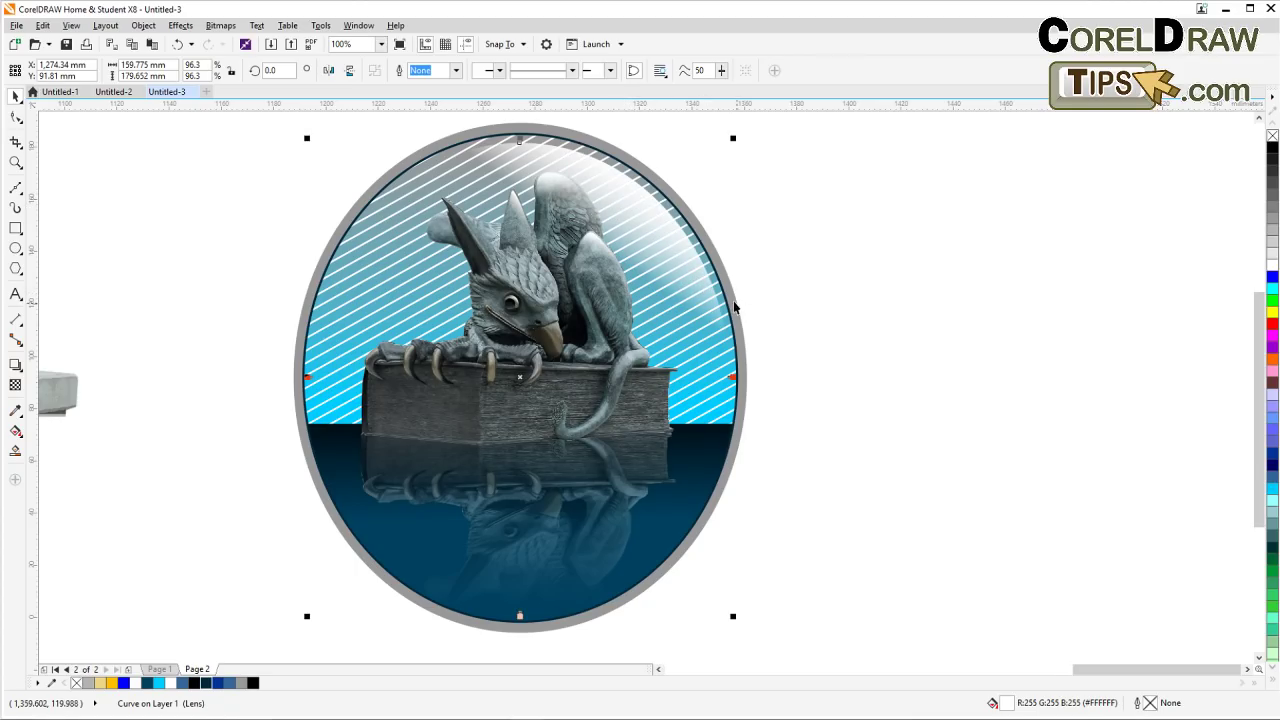
Add mirrored copies of the white highlight, one at the medallion's upper-left rim and one at its lower-left rim
{"action": "left_click", "coordinate": [329, 74]}
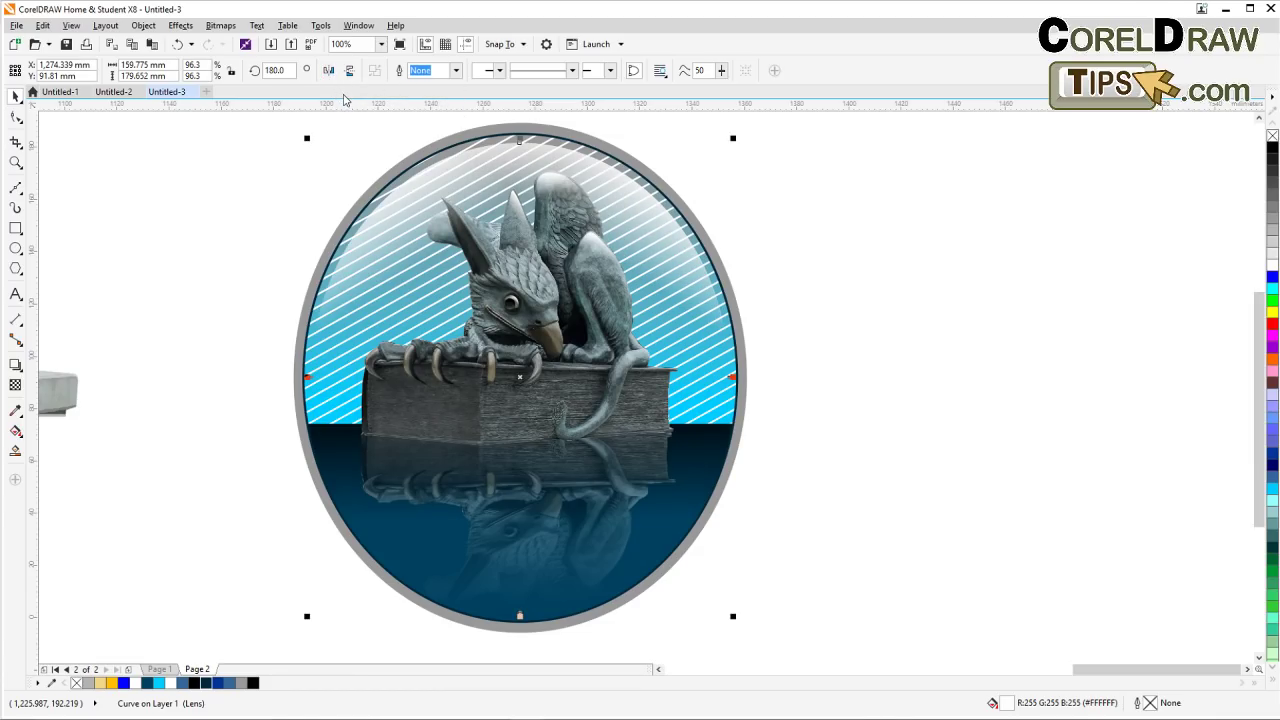
{"action": "key", "text": "plus"}
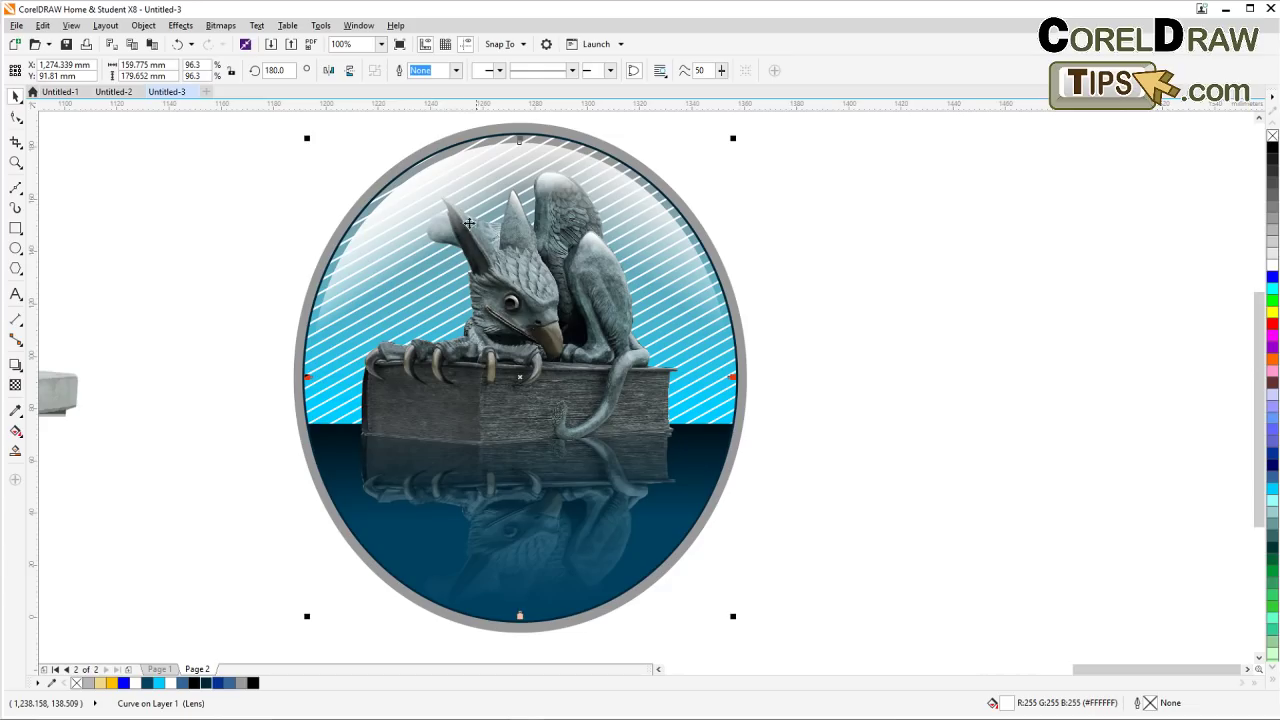
{"action": "left_click", "coordinate": [350, 72]}
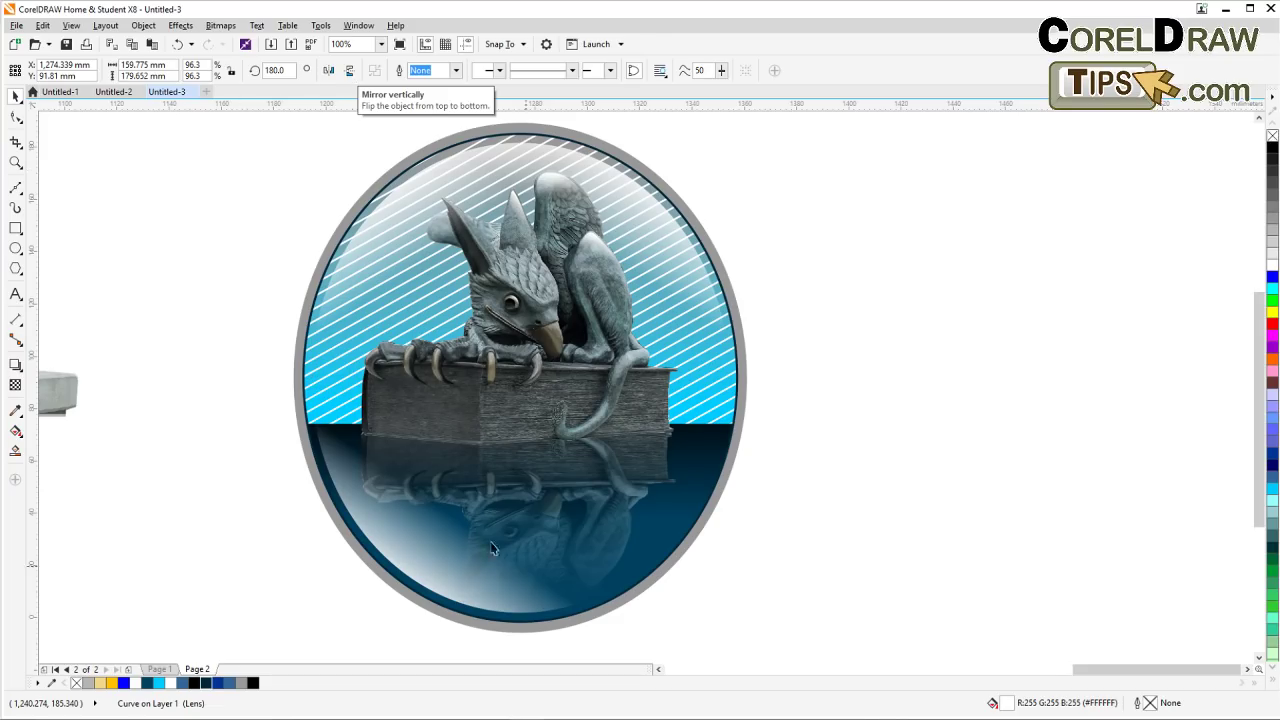
Try moving the lower-left highlight sideways off the medallion and undo the move
{"action": "key", "text": "Escape"}
{"action": "left_click", "coordinate": [413, 535]}
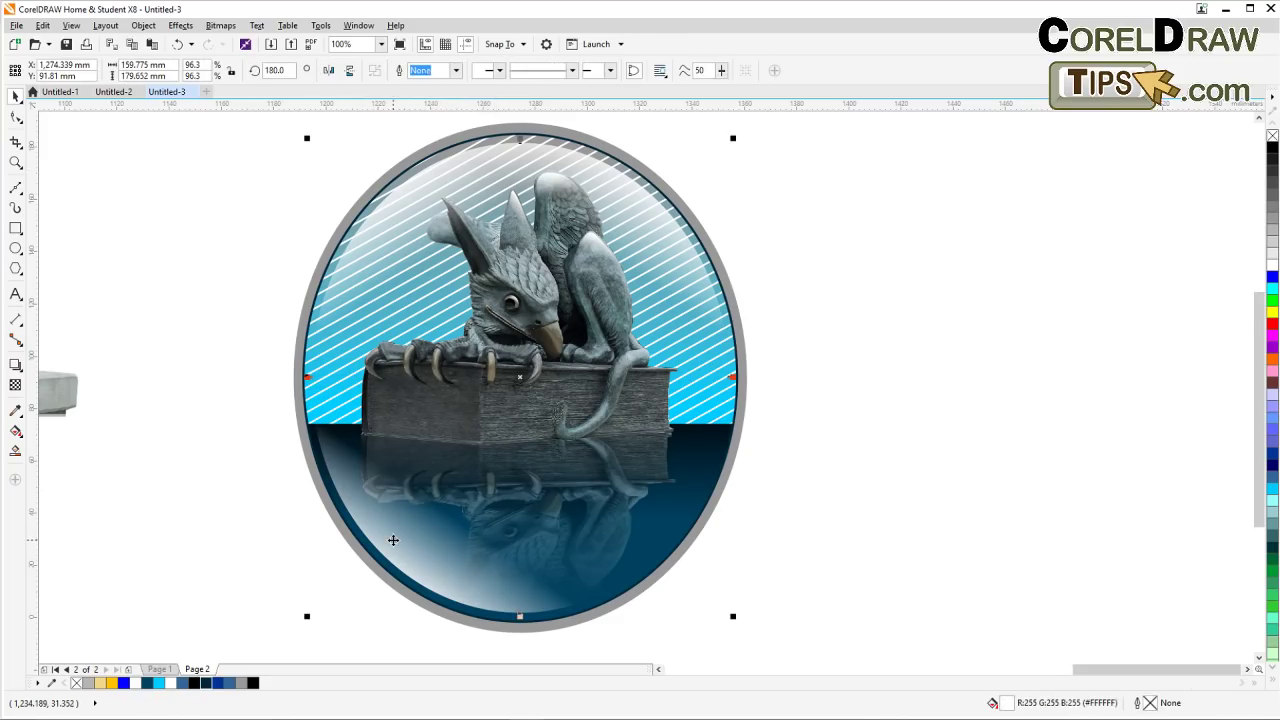
{"action": "left_click_drag", "start_coordinate": [391, 536], "coordinate": [272, 541]}
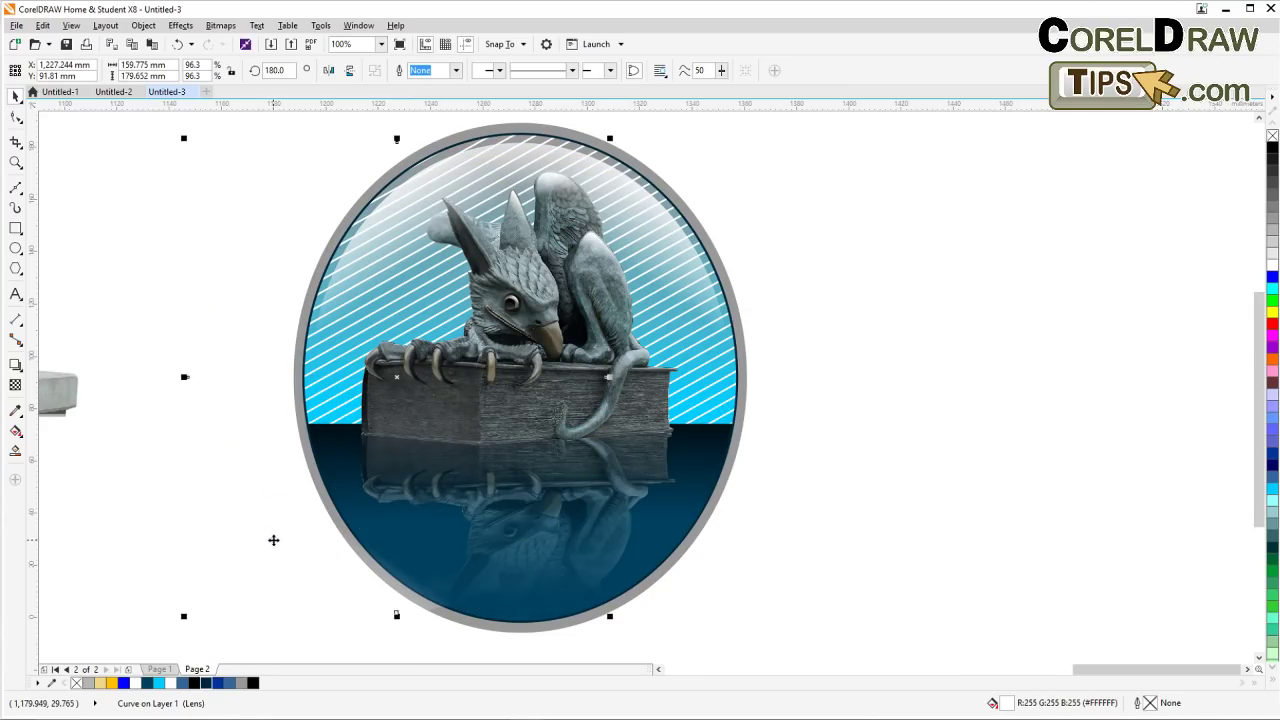
{"action": "key", "text": "ctrl+z"}
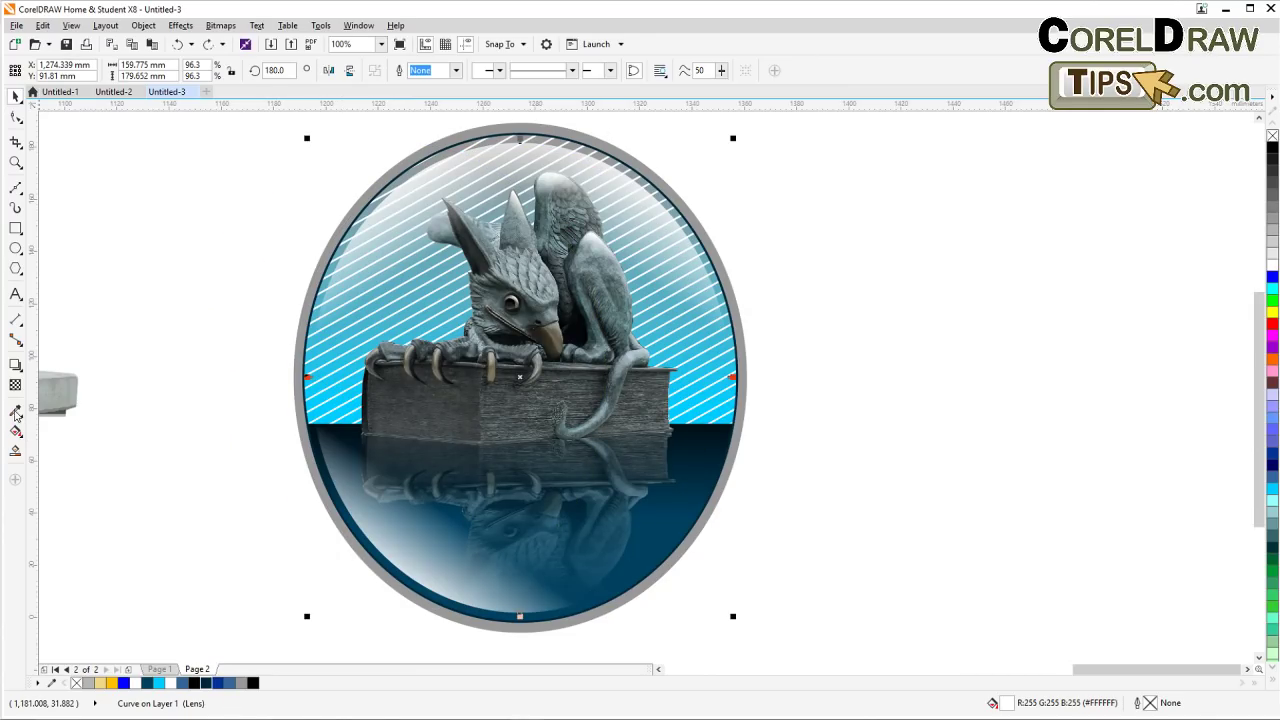
Shift the lower-left highlight's linear transparency outward past the rim to leave a narrower, fainter sheen, and deselect everything
{"action": "left_click", "coordinate": [16, 388]}
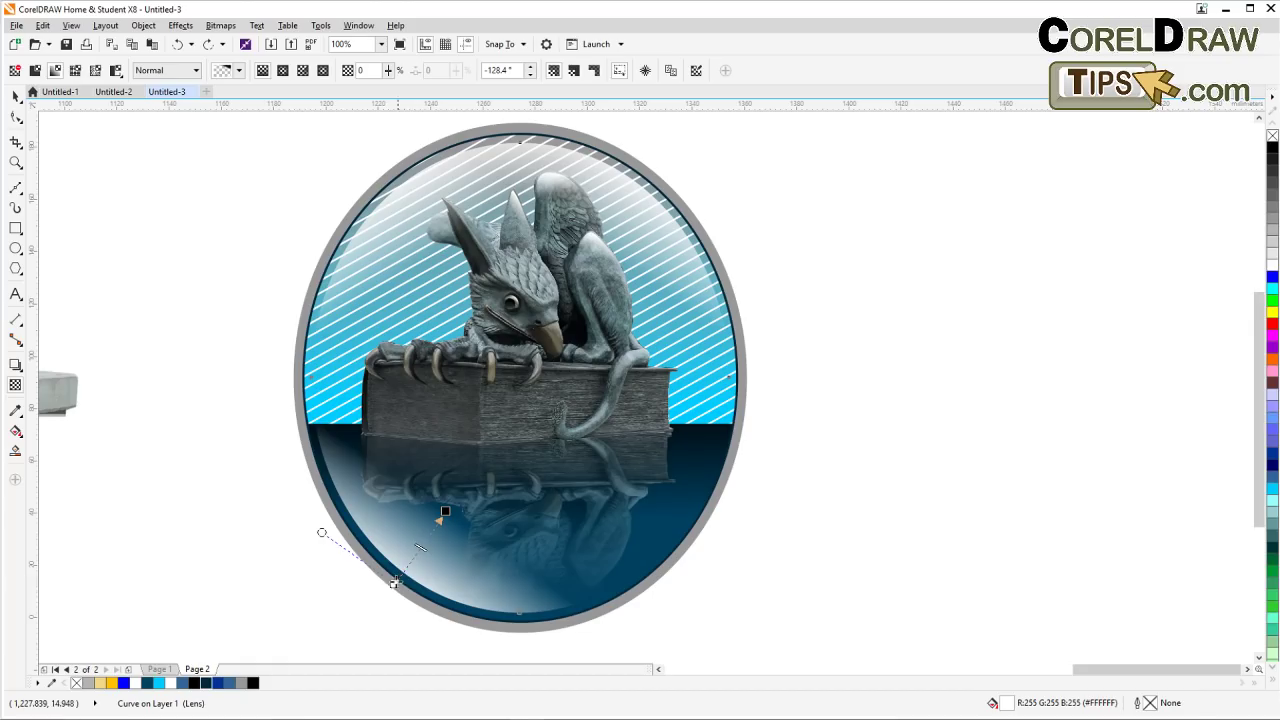
{"action": "left_click_drag", "start_coordinate": [445, 512], "coordinate": [426, 547]}
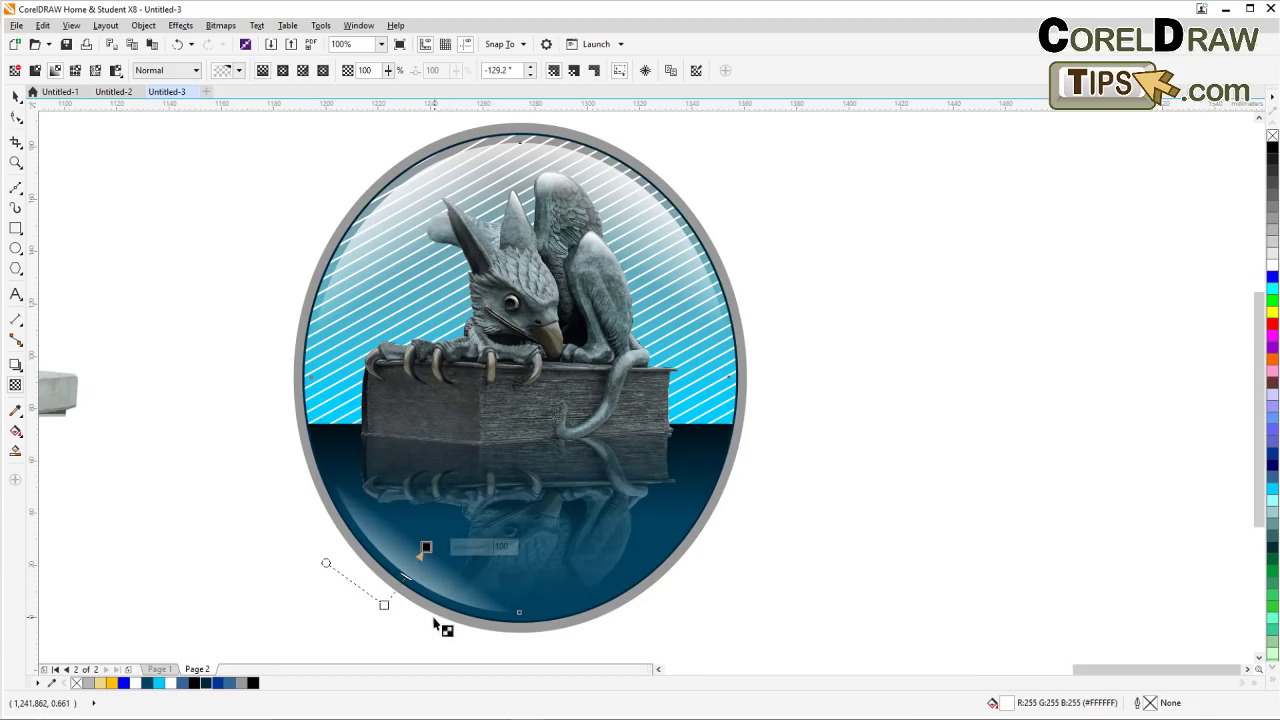
{"action": "left_click_drag", "start_coordinate": [384, 604], "coordinate": [380, 605]}
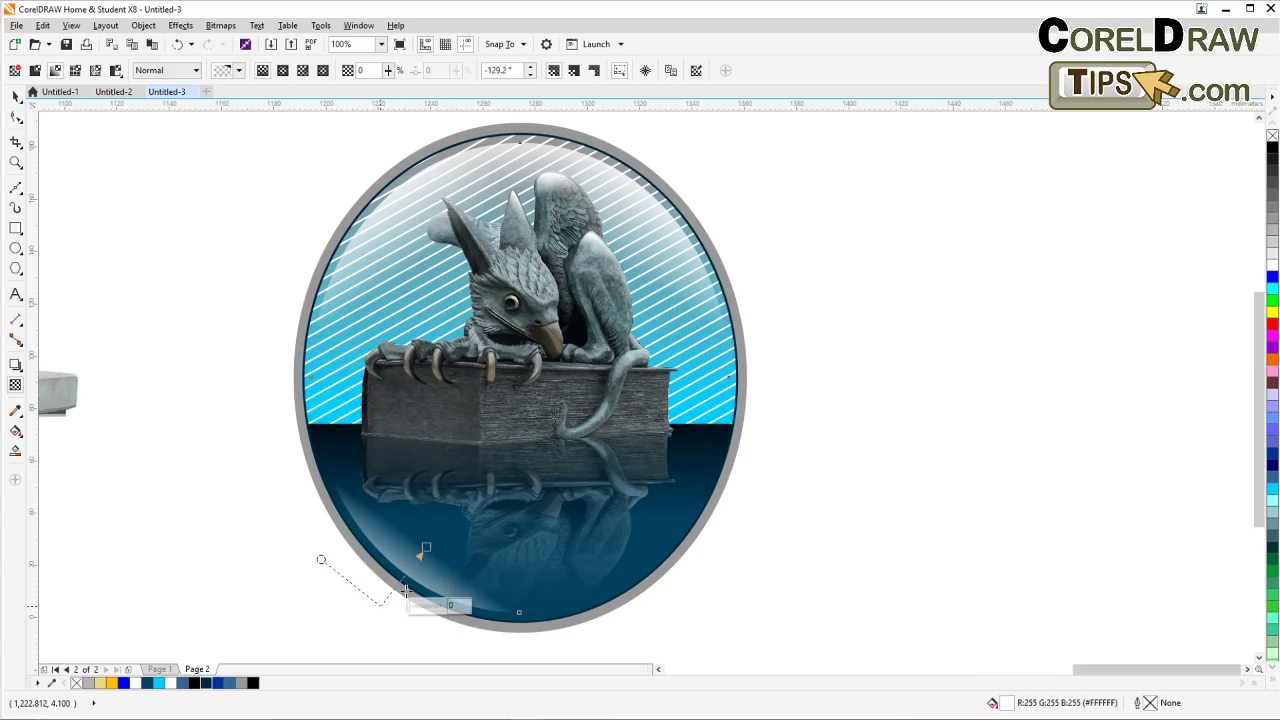
{"action": "left_click_drag", "start_coordinate": [426, 547], "coordinate": [423, 549]}
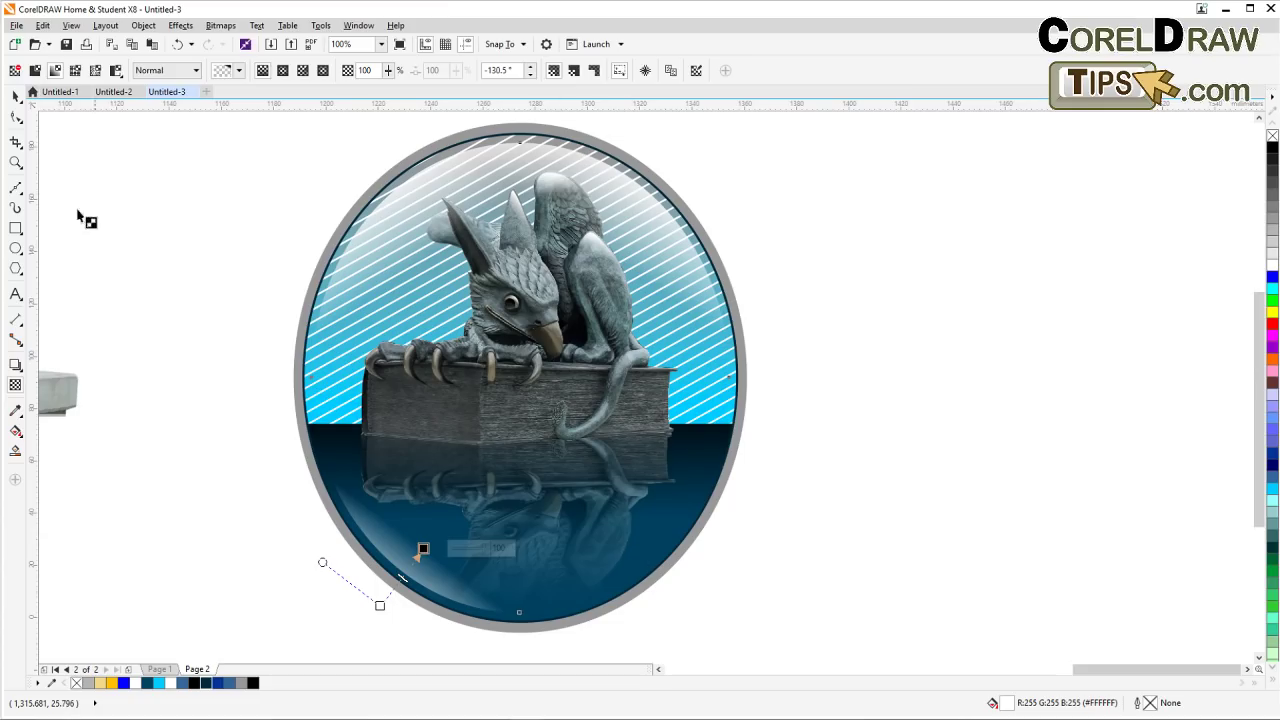
{"action": "left_click", "coordinate": [16, 95]}
{"action": "key", "text": "Escape"}
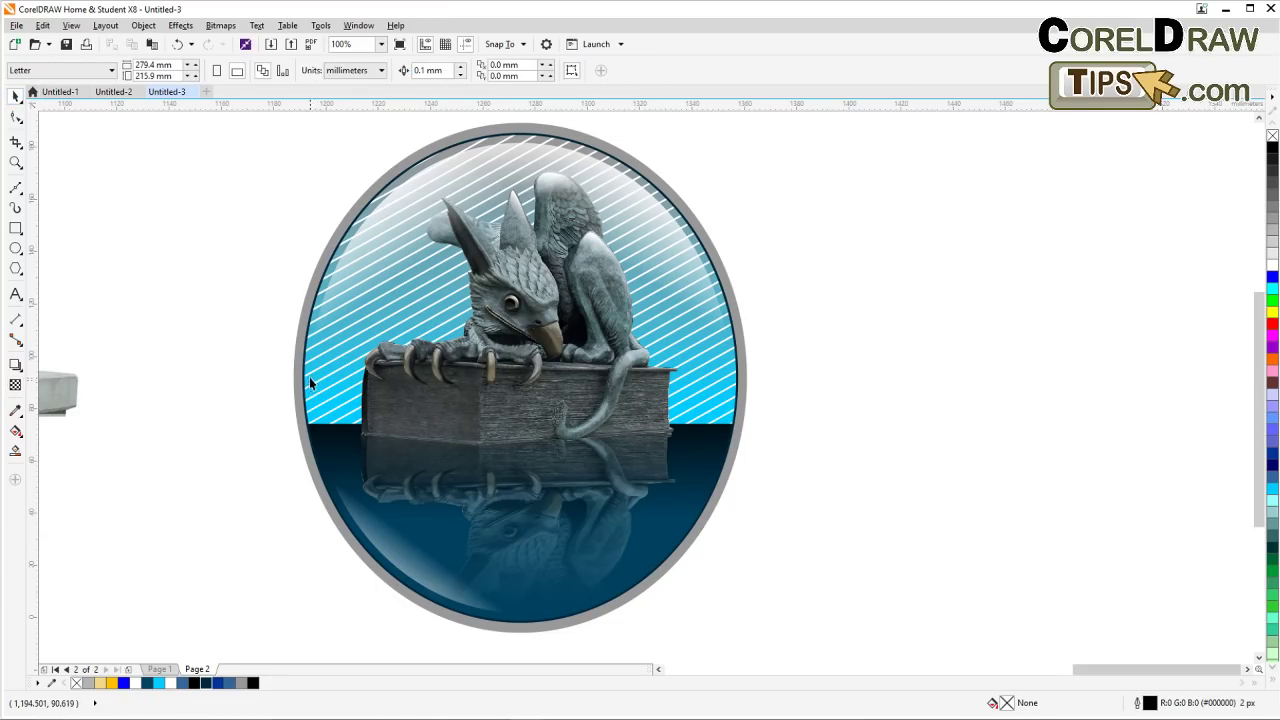
Try filling the medallion's grey border with dark blue R0 G40 B60
{"action": "left_click", "coordinate": [426, 152]}
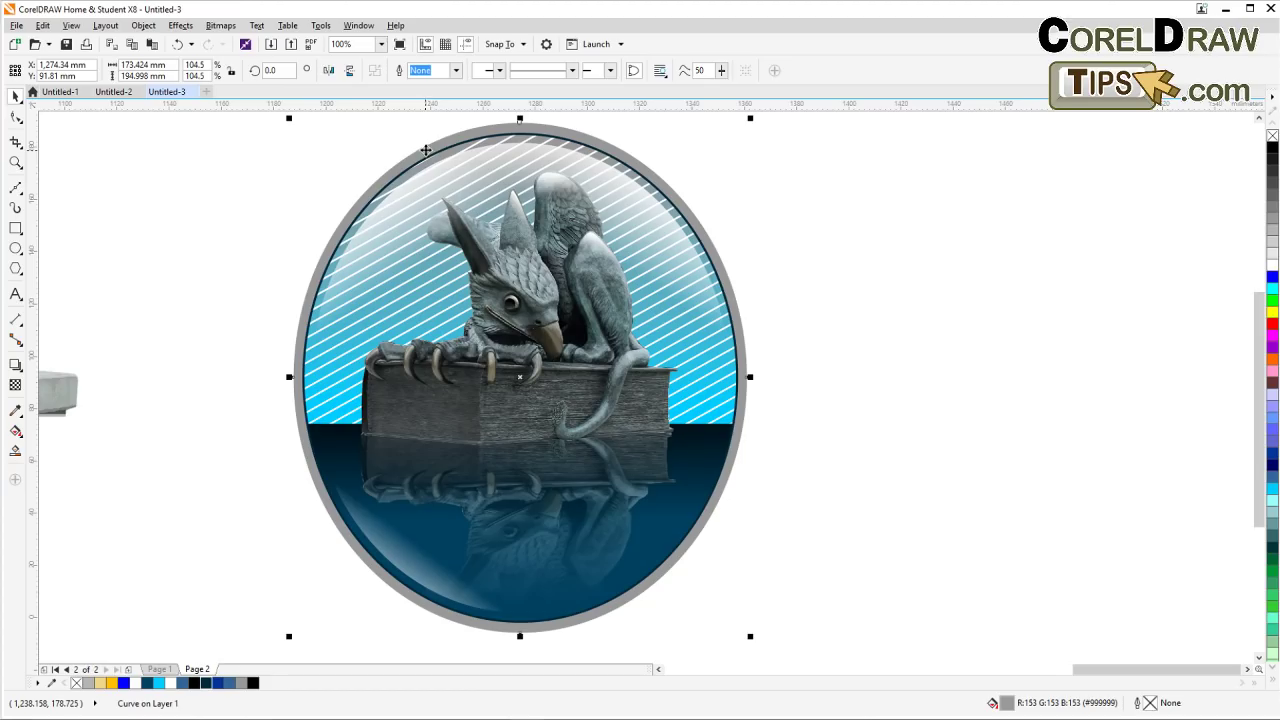
{"action": "left_click", "coordinate": [205, 682]}
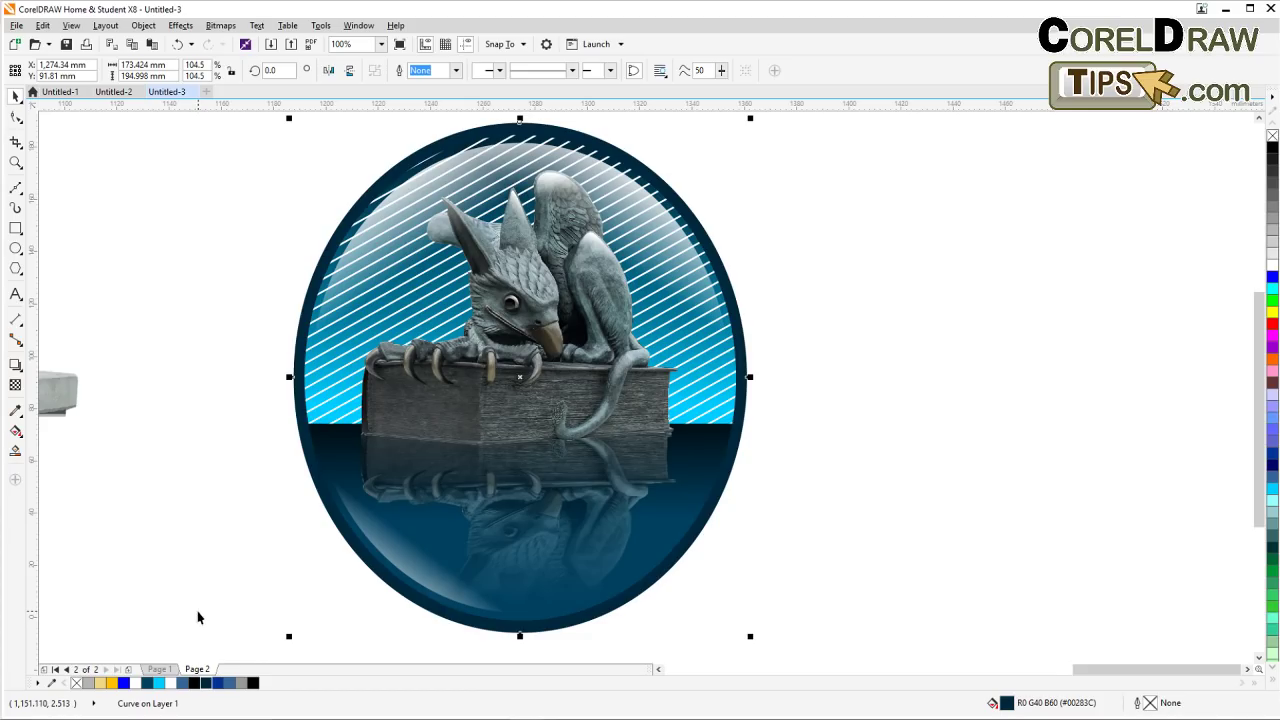
{"action": "key", "text": "ctrl+z"}
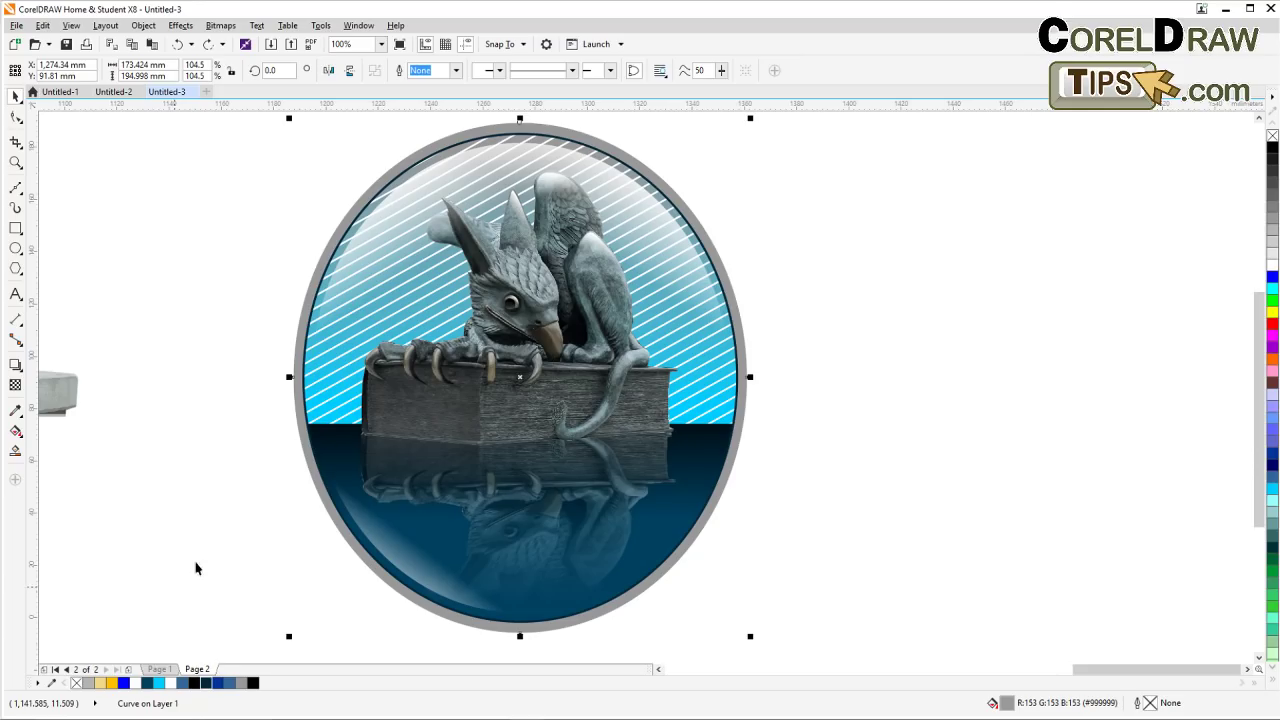
{"action": "right_click", "coordinate": [204, 684]}
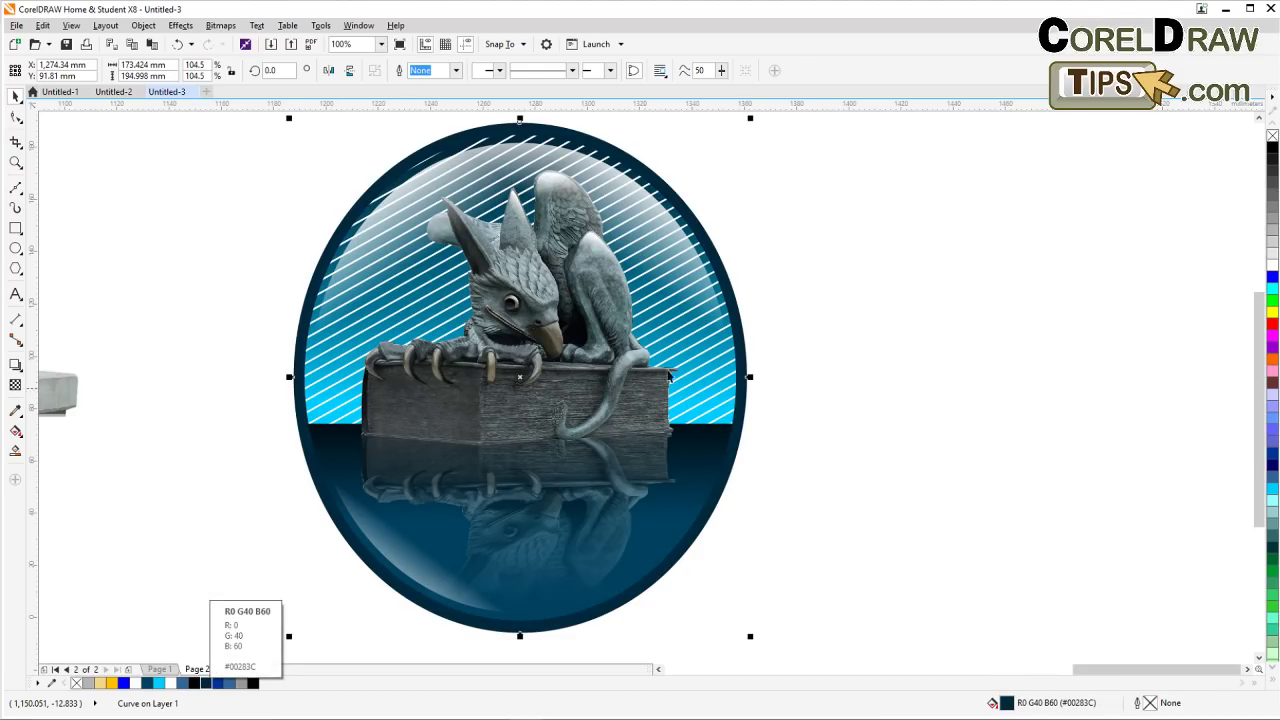
{"action": "left_click", "coordinate": [827, 320]}
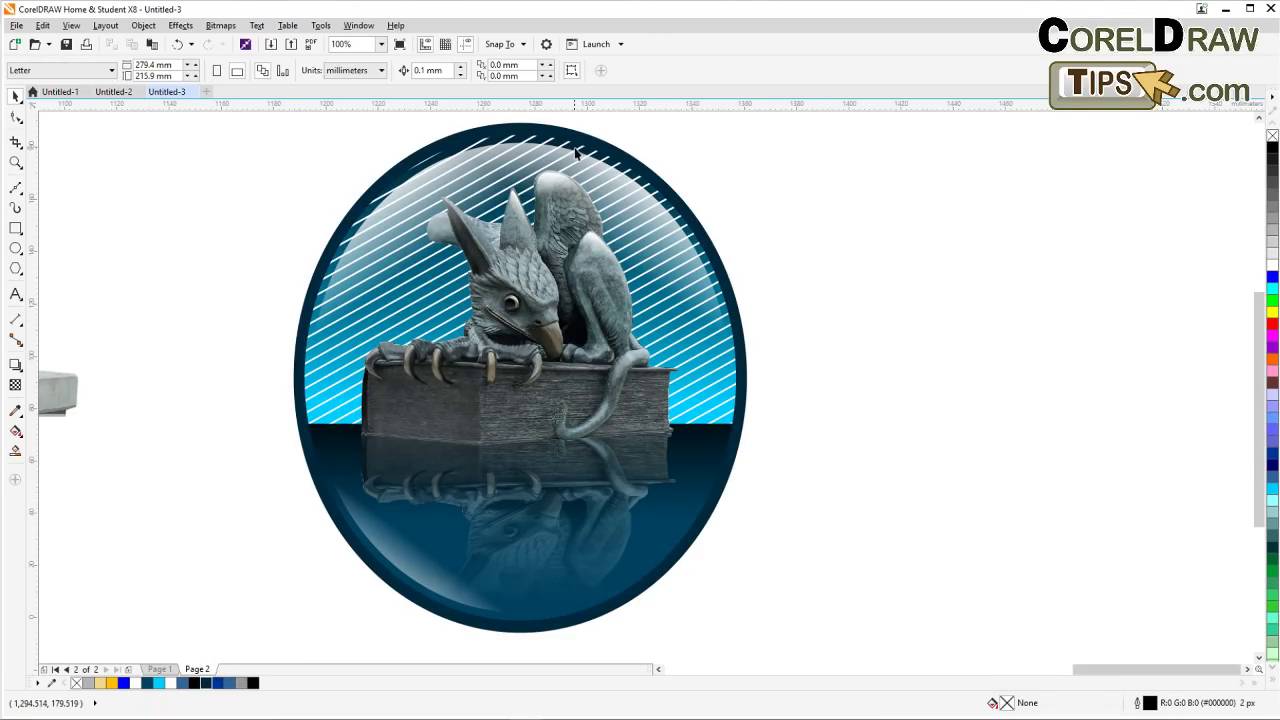
Try a white fill on the clipped gargoyle ellipse, undo it together with the border's dark blue fill, and deselect everything
{"action": "left_click", "coordinate": [574, 150]}
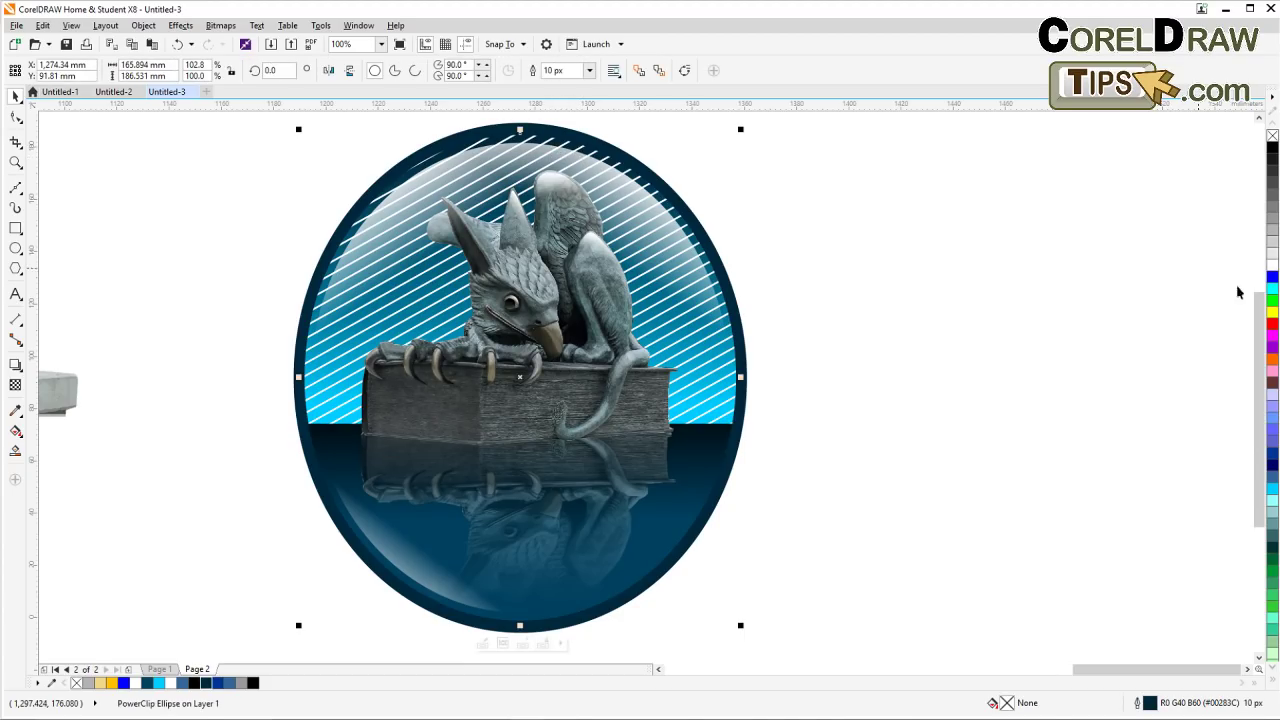
{"action": "left_click", "coordinate": [1271, 267]}
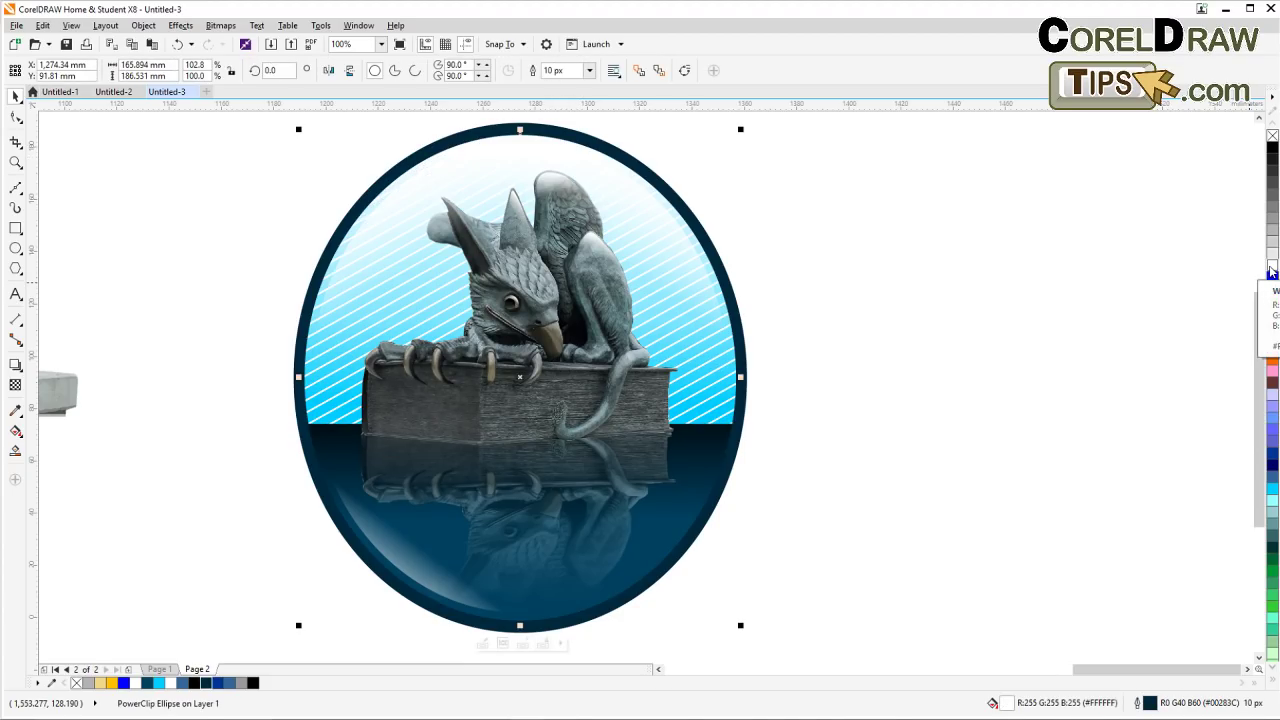
{"action": "key", "text": "ctrl+z"}
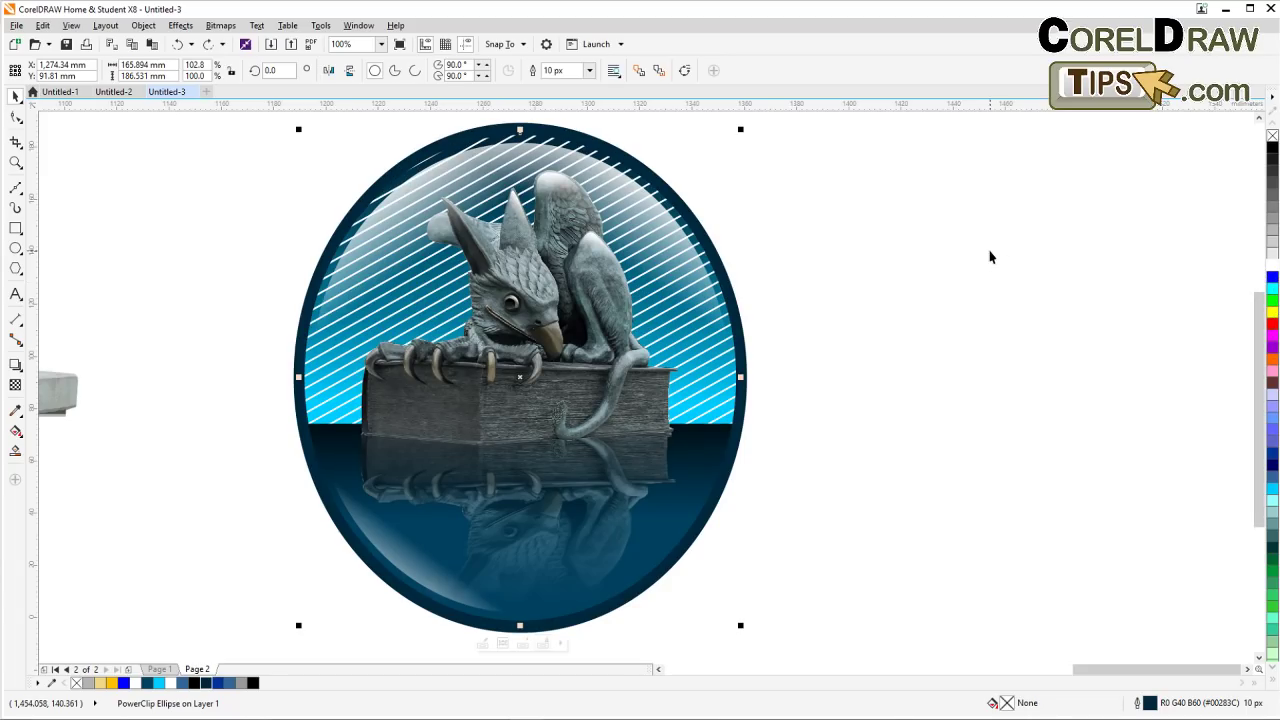
{"action": "key", "text": "ctrl+z"}
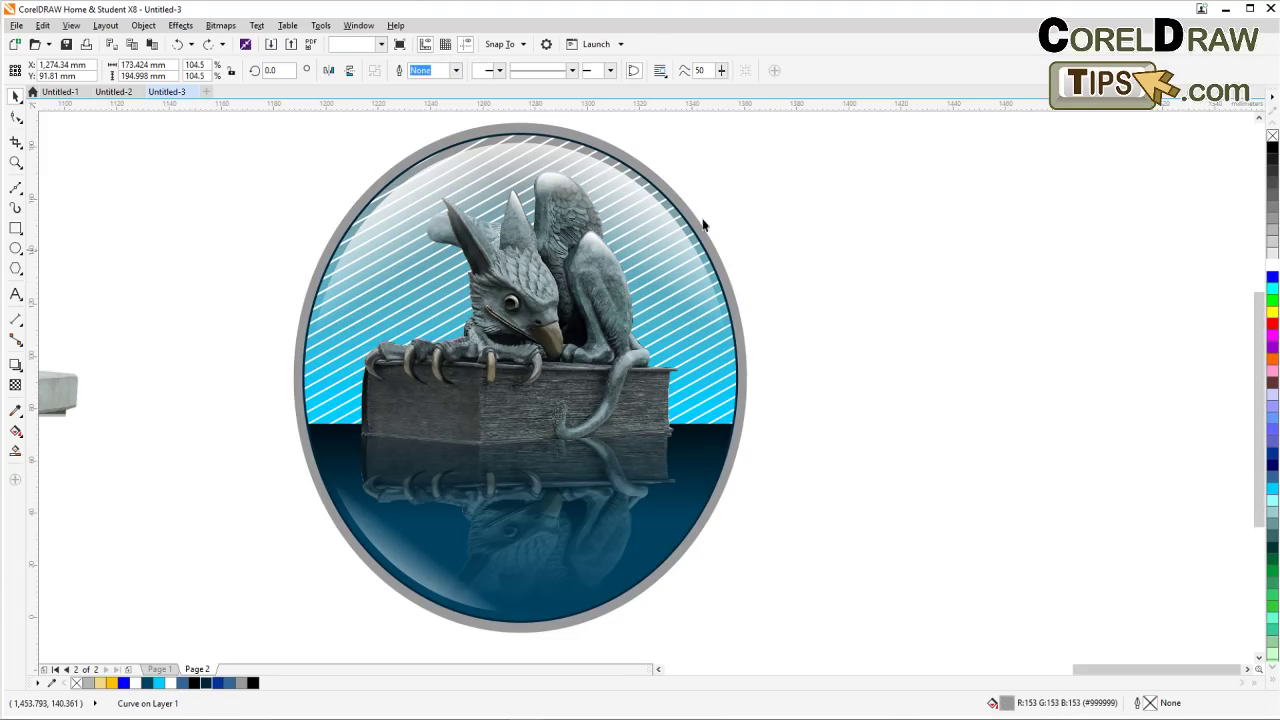
{"action": "left_click", "coordinate": [789, 255]}
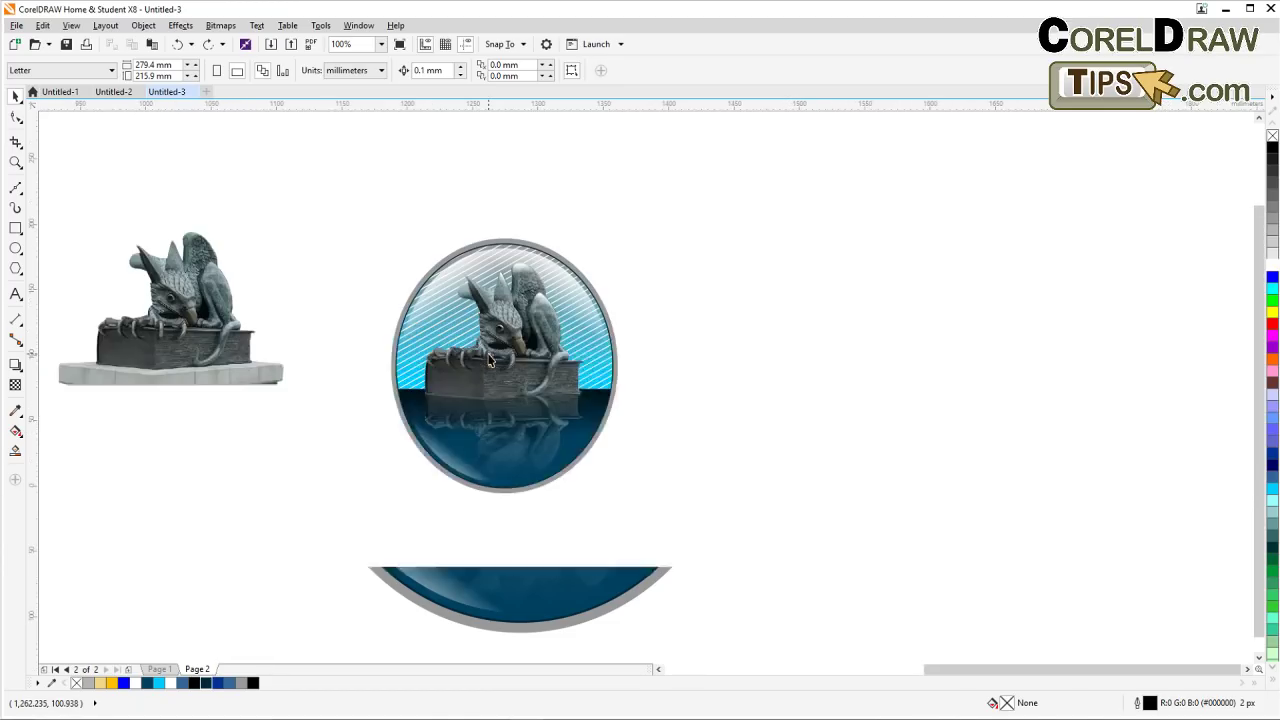
{"action": "scroll", "coordinate": [488, 338], "scroll_direction": "down", "scroll_amount": 2}
{"action": "scroll", "coordinate": [488, 338], "scroll_direction": "up", "scroll_amount": 2}
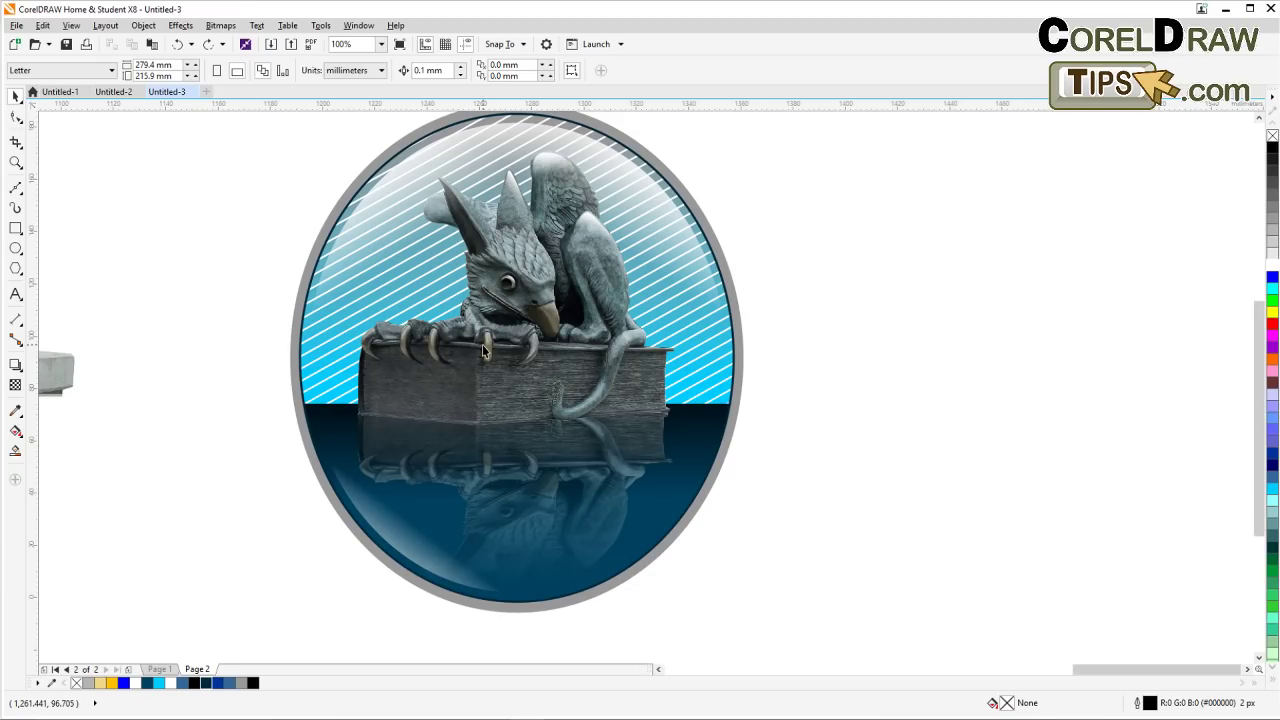
{"action": "left_click_drag", "start_coordinate": [426, 340], "coordinate": [409, 377]}
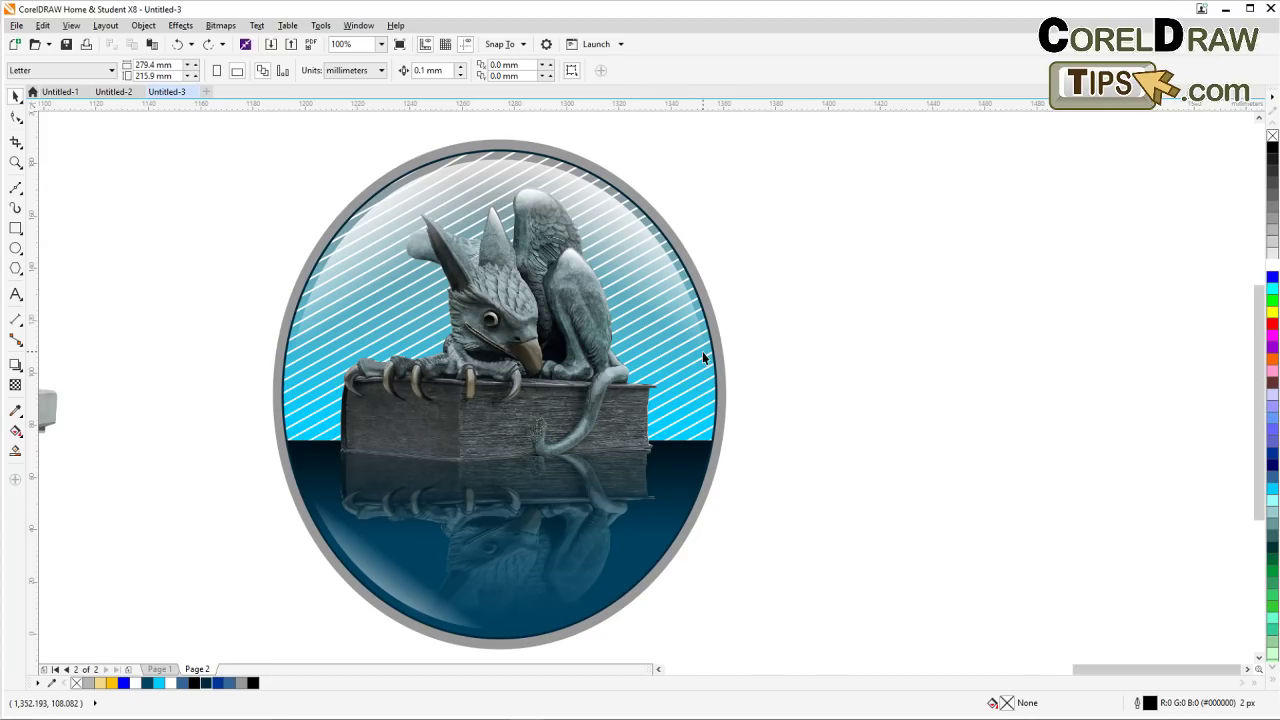
{"action": "scroll", "coordinate": [702, 351], "scroll_direction": "down", "scroll_amount": 1}
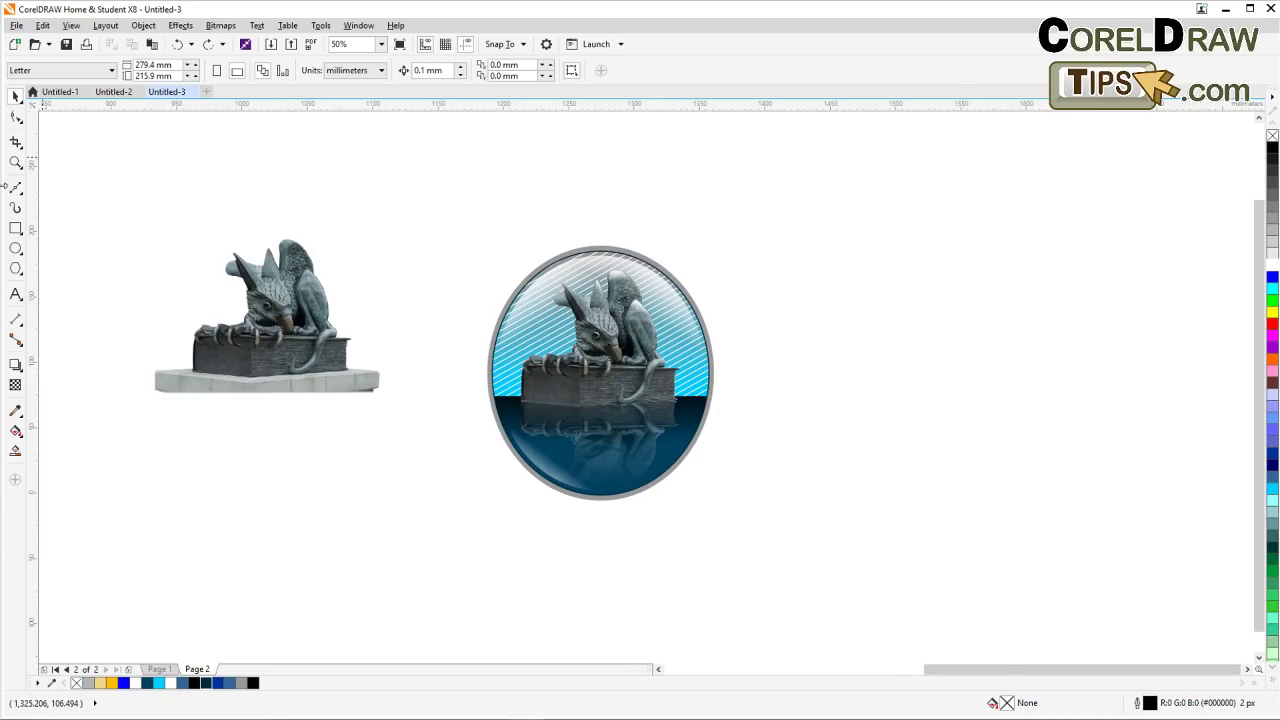
{"action": "left_click", "coordinate": [15, 162]}
{"action": "left_click_drag", "start_coordinate": [470, 238], "coordinate": [826, 558]}
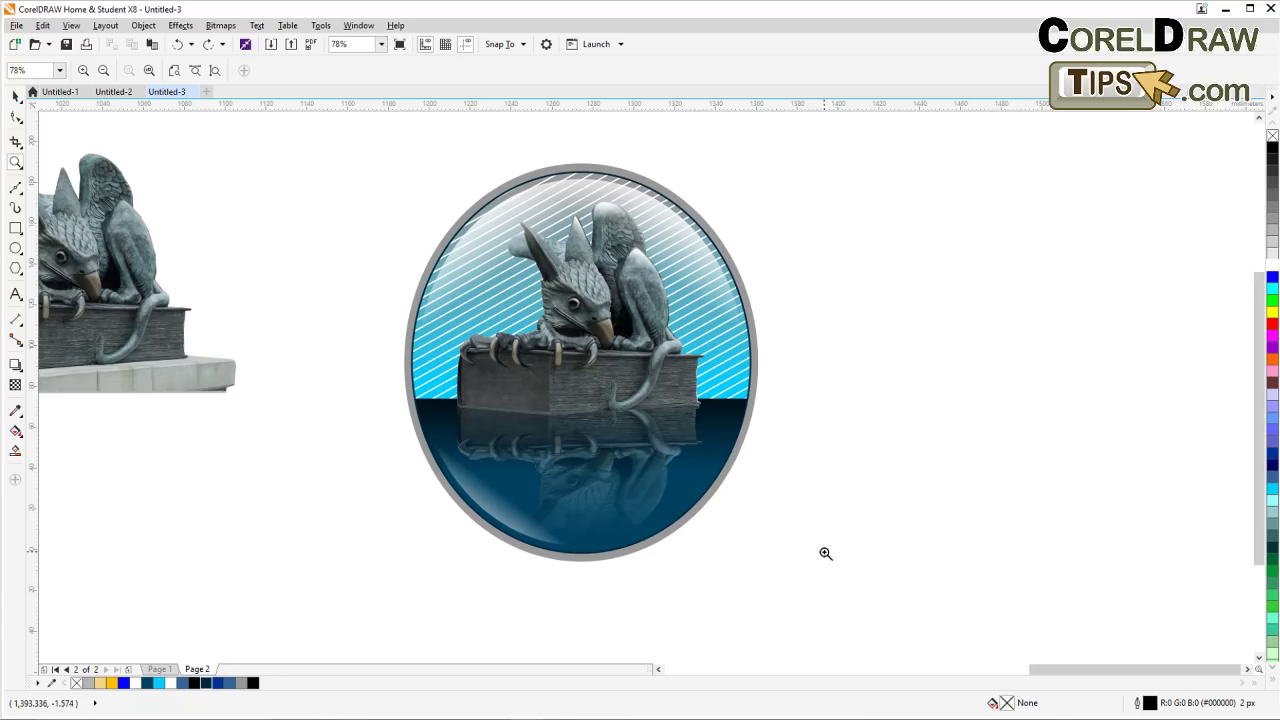
Move the whole medallion next to the original park photo, centred at about X 800.6 mm and Y 95.8 mm, and deselect it
{"action": "left_click", "coordinate": [15, 95]}
{"action": "scroll", "coordinate": [373, 328], "scroll_direction": "down", "scroll_amount": 3}
{"action": "scroll", "coordinate": [349, 320], "scroll_direction": "left", "scroll_amount": 5}
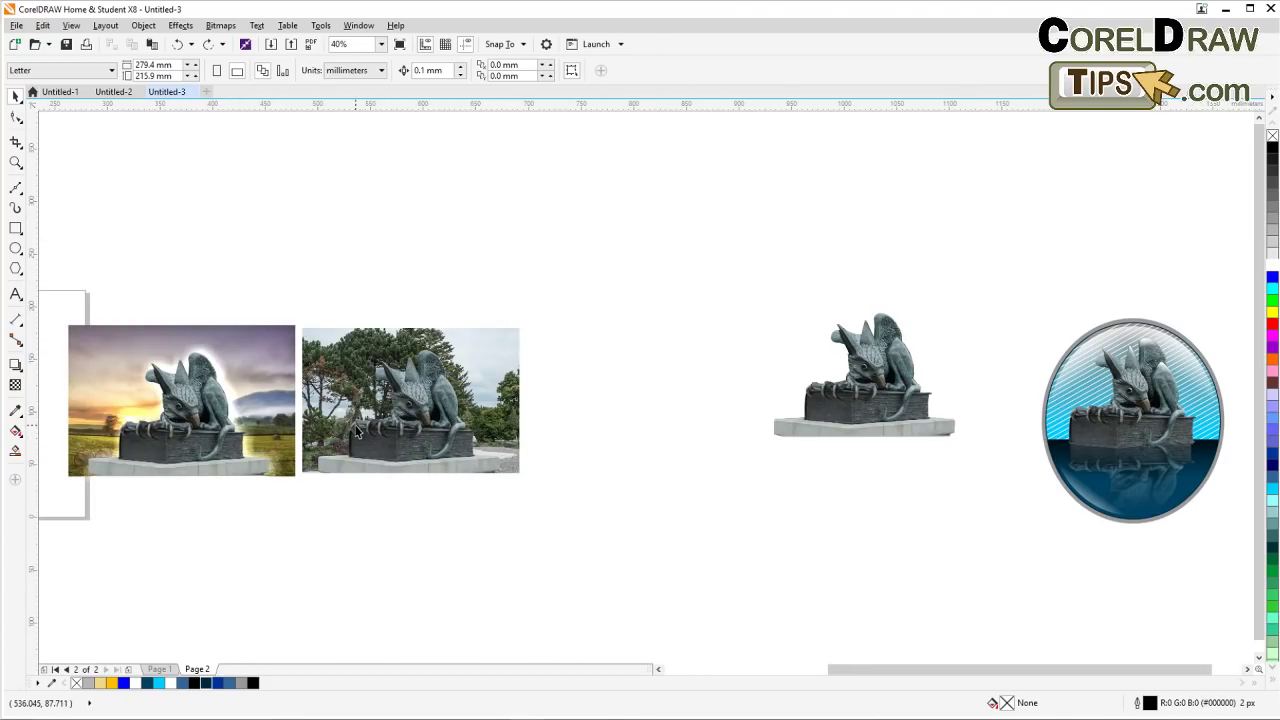
{"action": "left_click_drag", "start_coordinate": [981, 249], "coordinate": [1232, 562]}
{"action": "left_click_drag", "start_coordinate": [1166, 488], "coordinate": [639, 485]}
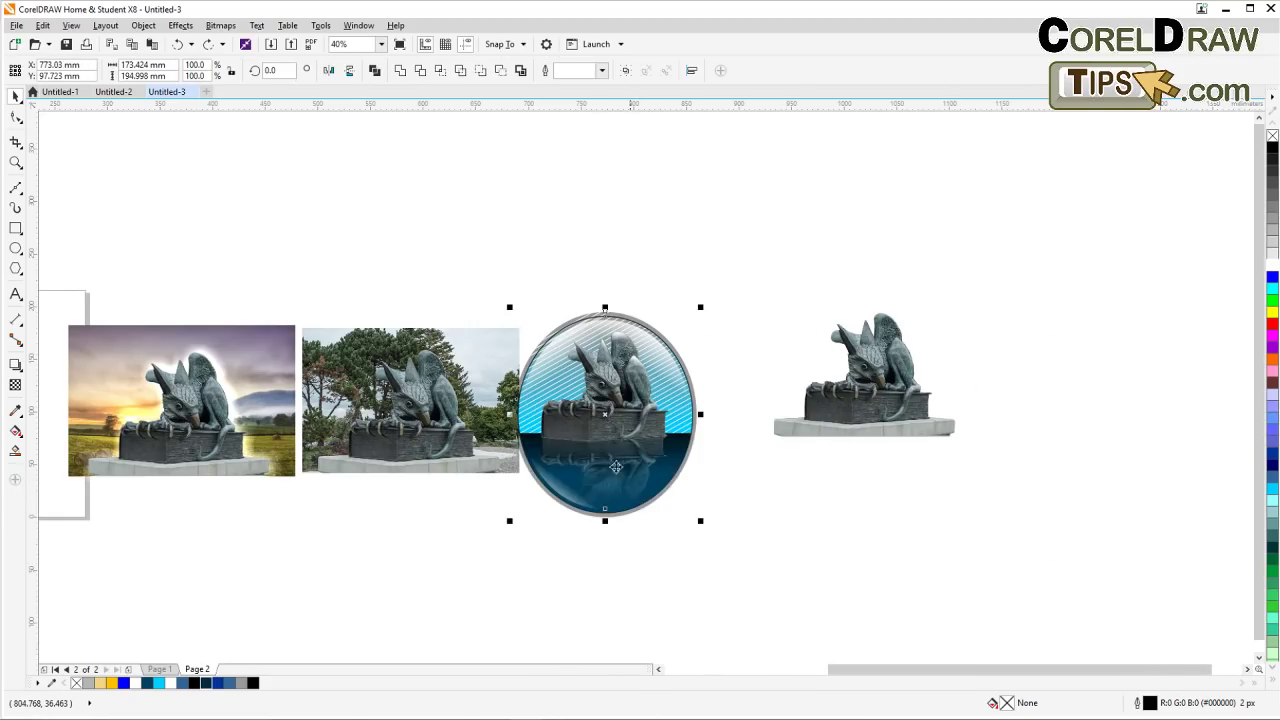
{"action": "left_click_drag", "start_coordinate": [500, 530], "coordinate": [720, 290]}
{"action": "left_click_drag", "start_coordinate": [473, 285], "coordinate": [780, 556]}
{"action": "left_click_drag", "start_coordinate": [616, 462], "coordinate": [650, 466]}
{"action": "left_click", "coordinate": [737, 265]}
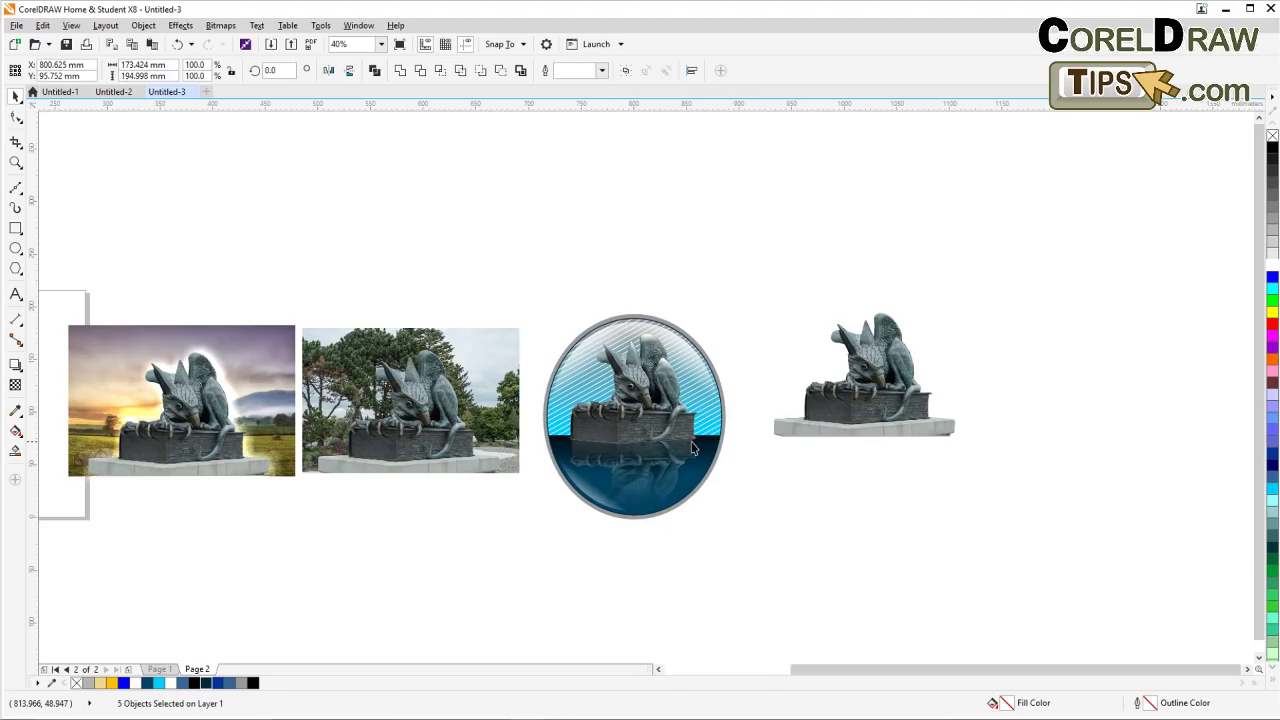
Examine the finished medallion beside the original park photo and the cut-out gargoyle
{"action": "scroll", "coordinate": [692, 448], "scroll_direction": "up", "scroll_amount": 2}
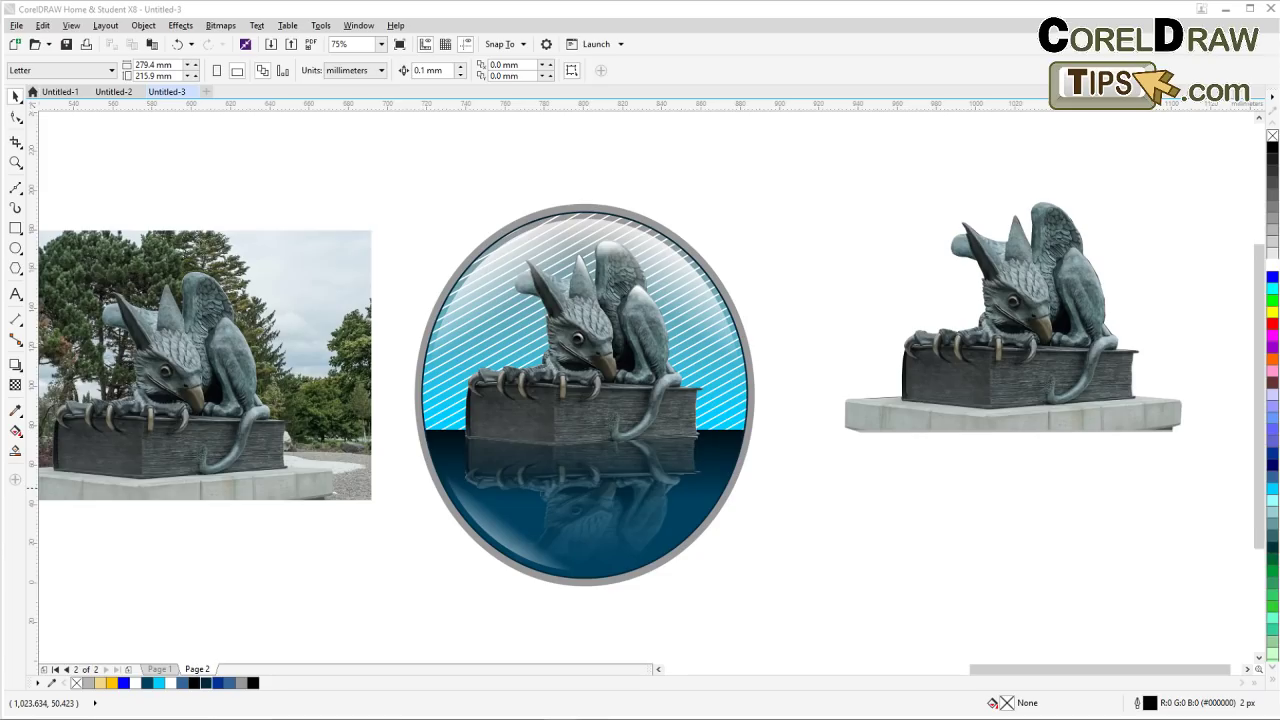
{"action": "left_click_drag", "start_coordinate": [1060, 672], "coordinate": [1042, 698]}
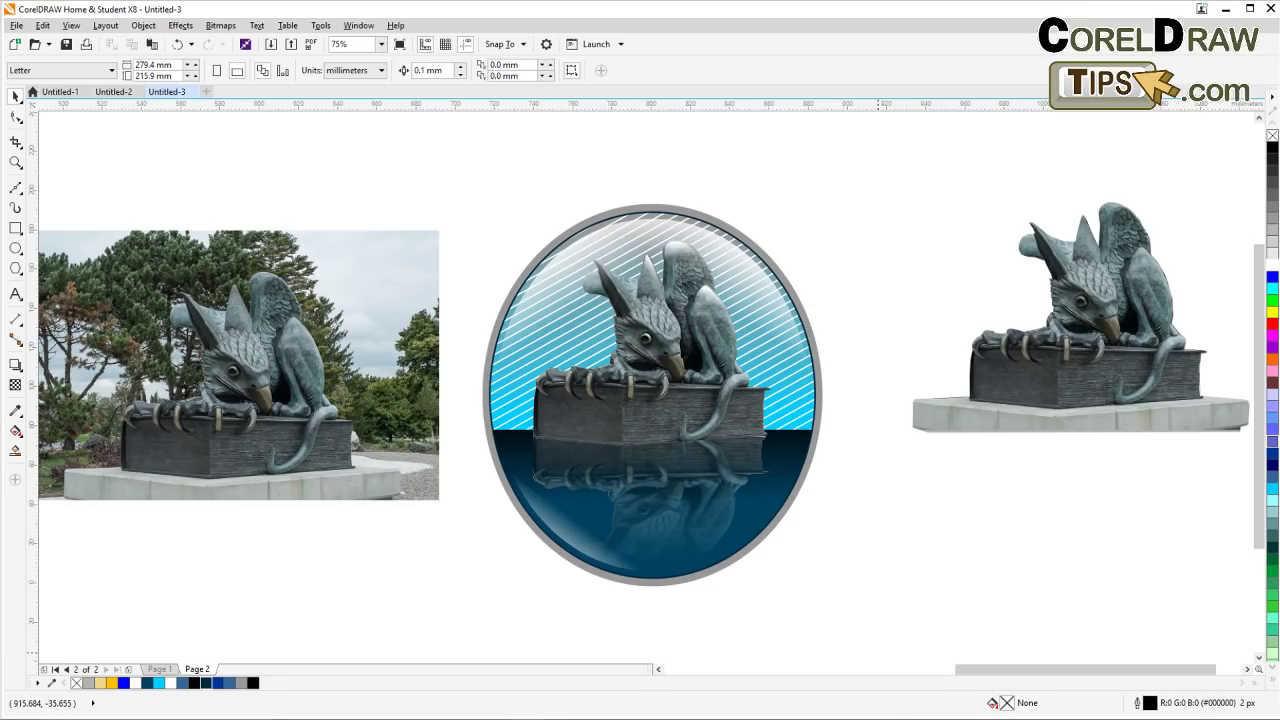
{"action": "left_click_drag", "start_coordinate": [780, 590], "coordinate": [707, 605]}
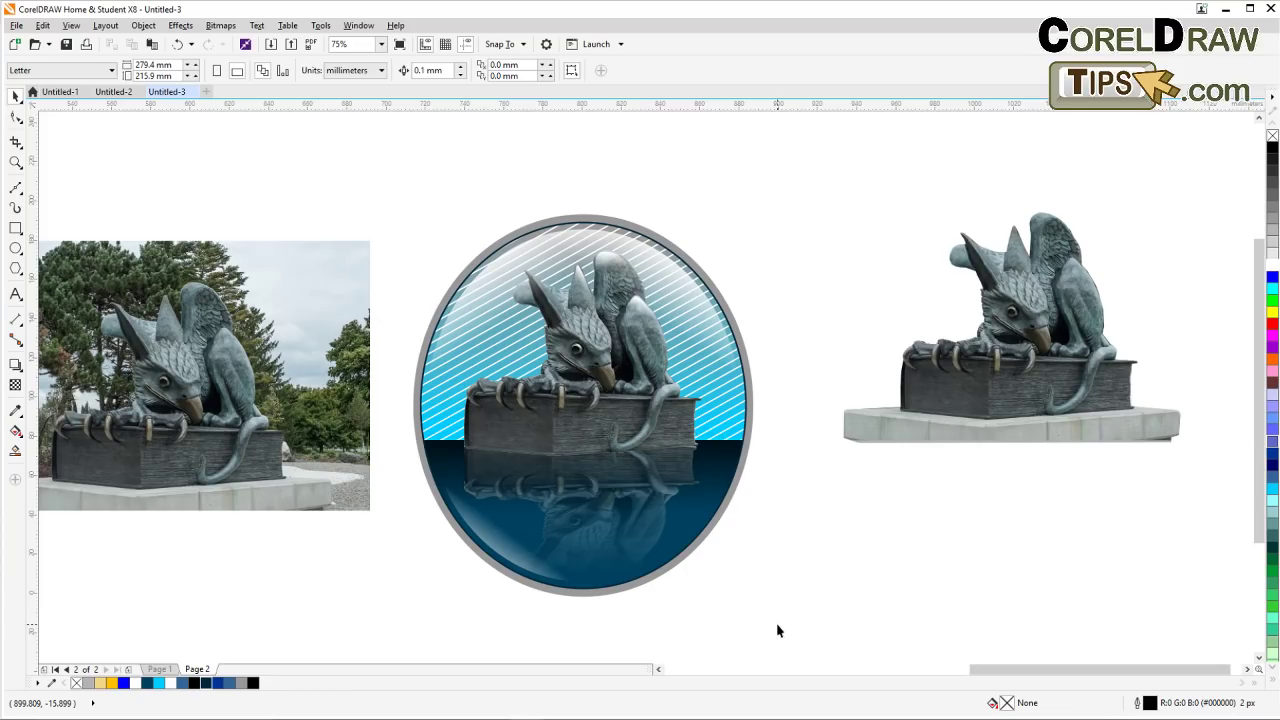
{"action": "left_click_drag", "start_coordinate": [805, 517], "coordinate": [798, 539]}
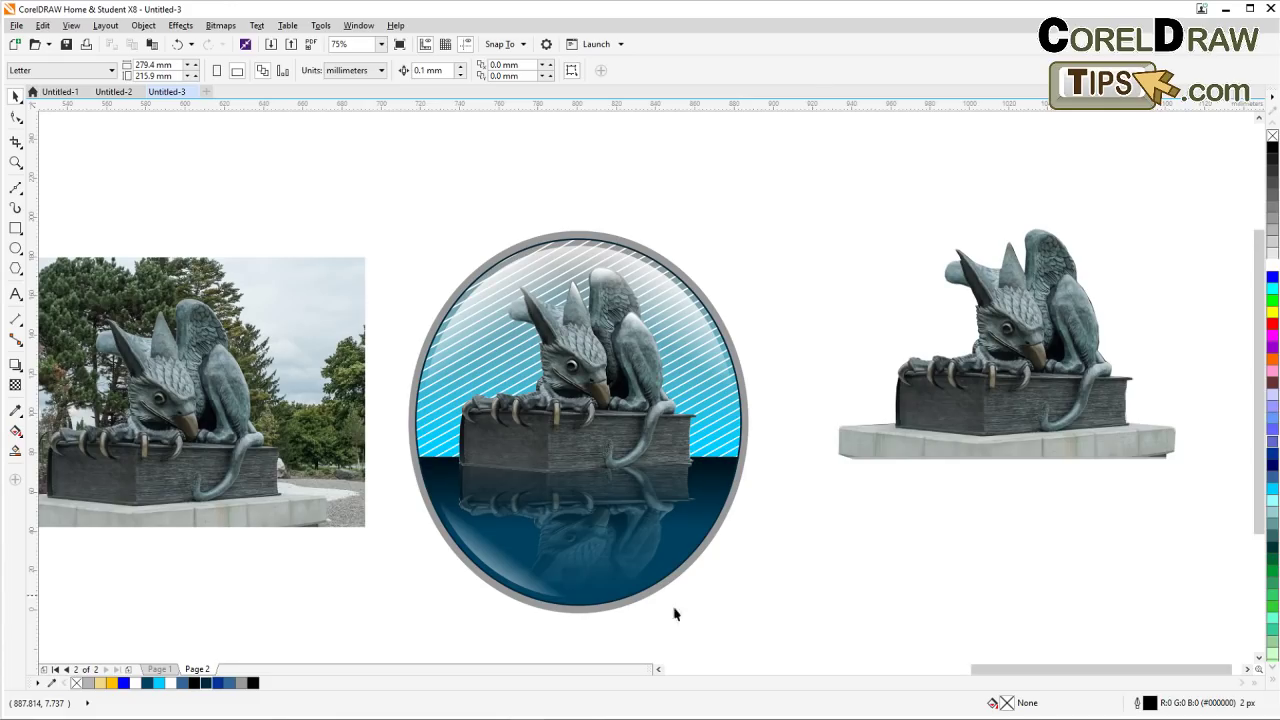
{"action": "scroll", "coordinate": [691, 561], "scroll_direction": "up", "scroll_amount": 2}
{"action": "scroll", "coordinate": [689, 562], "scroll_direction": "down", "scroll_amount": 2}
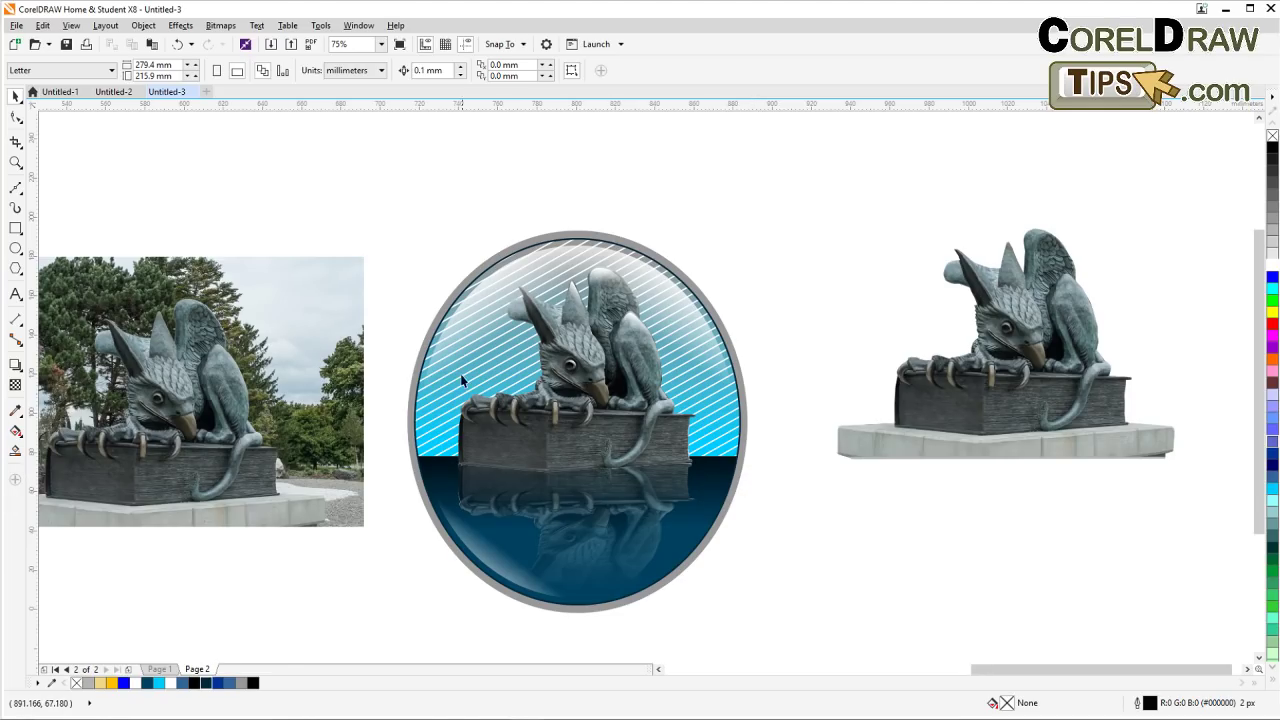
{"action": "left_click_drag", "start_coordinate": [468, 382], "coordinate": [503, 378]}
{"action": "scroll", "coordinate": [623, 391], "scroll_direction": "up", "scroll_amount": 2}
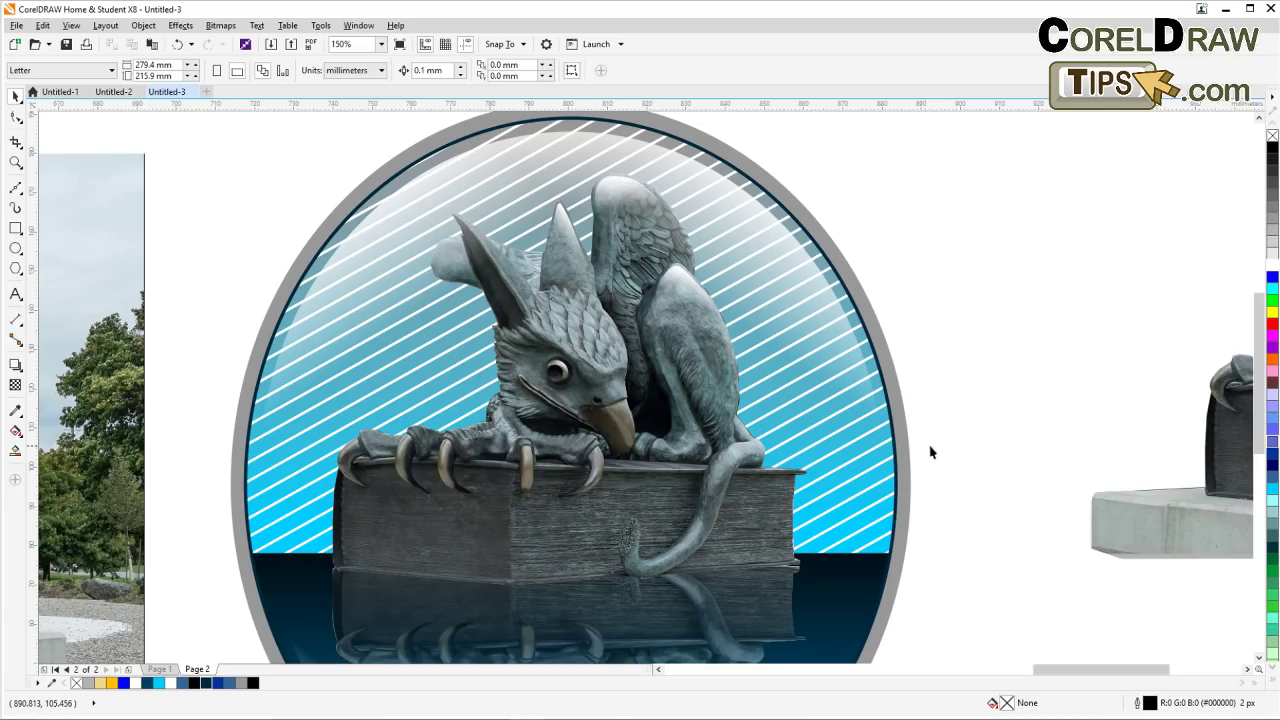
{"action": "scroll", "coordinate": [937, 450], "scroll_direction": "down", "scroll_amount": 2}
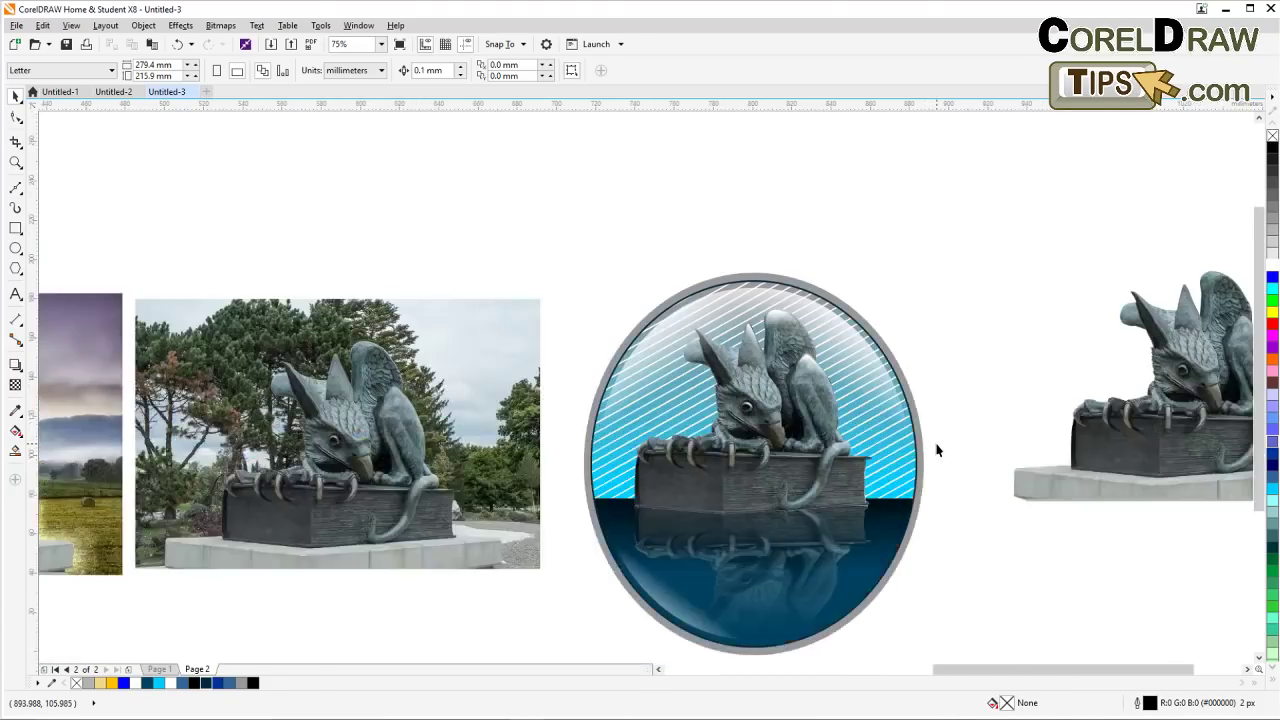
Inspect the finished medallion up close, checking the glass highlights and gargoyle reflection, and frame the whole oval with its grey border
{"action": "scroll", "coordinate": [937, 450], "scroll_direction": "up", "scroll_amount": 2}
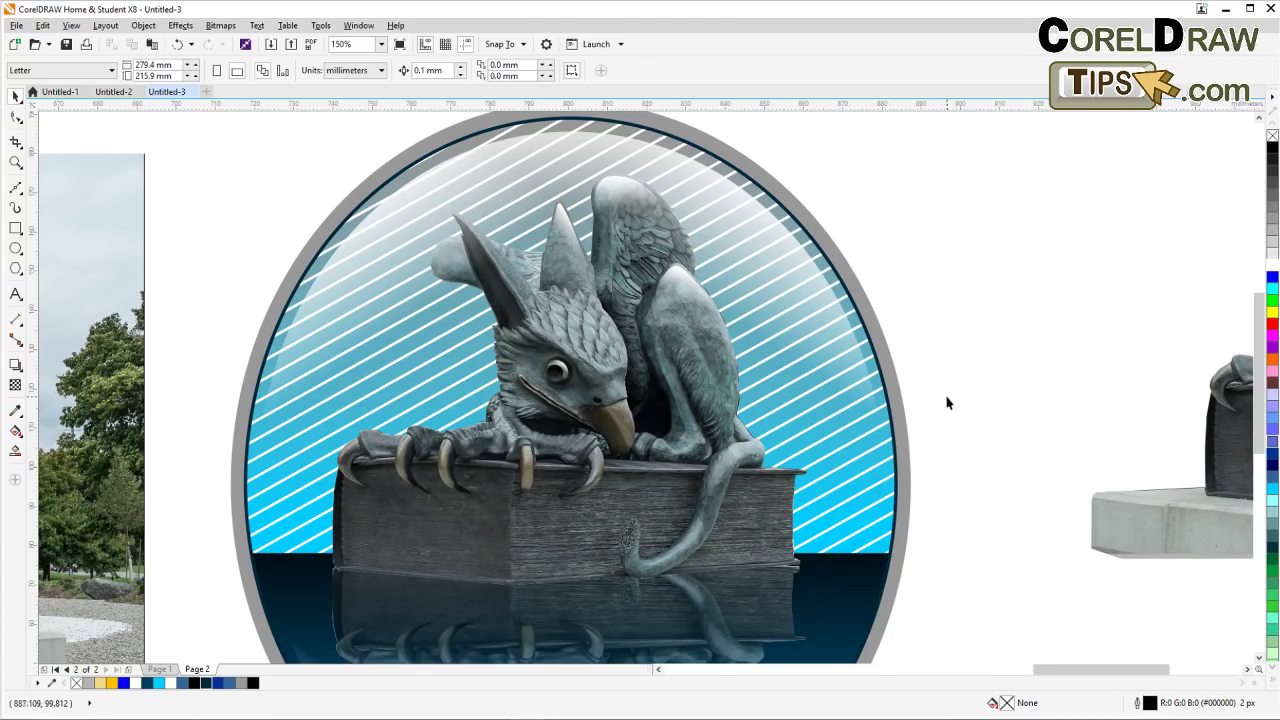
{"action": "left_click_drag", "start_coordinate": [949, 408], "coordinate": [891, 406]}
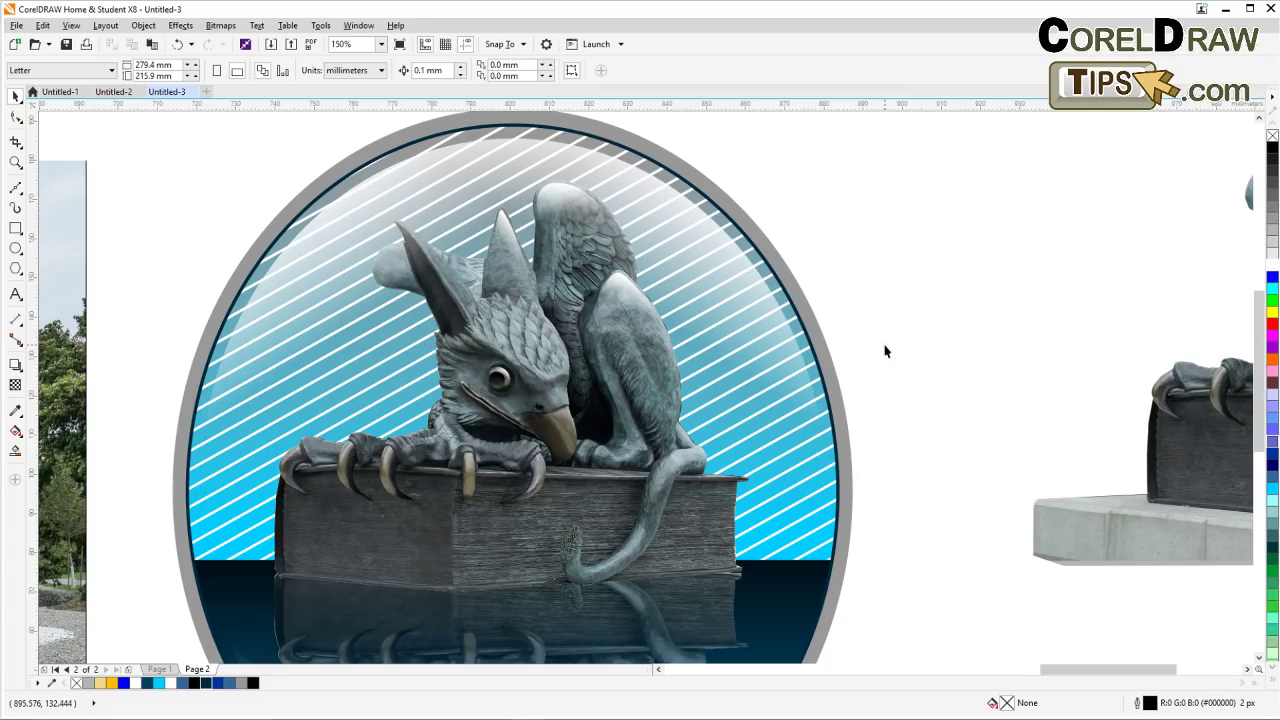
{"action": "scroll", "coordinate": [883, 350], "scroll_direction": "down", "scroll_amount": 2}
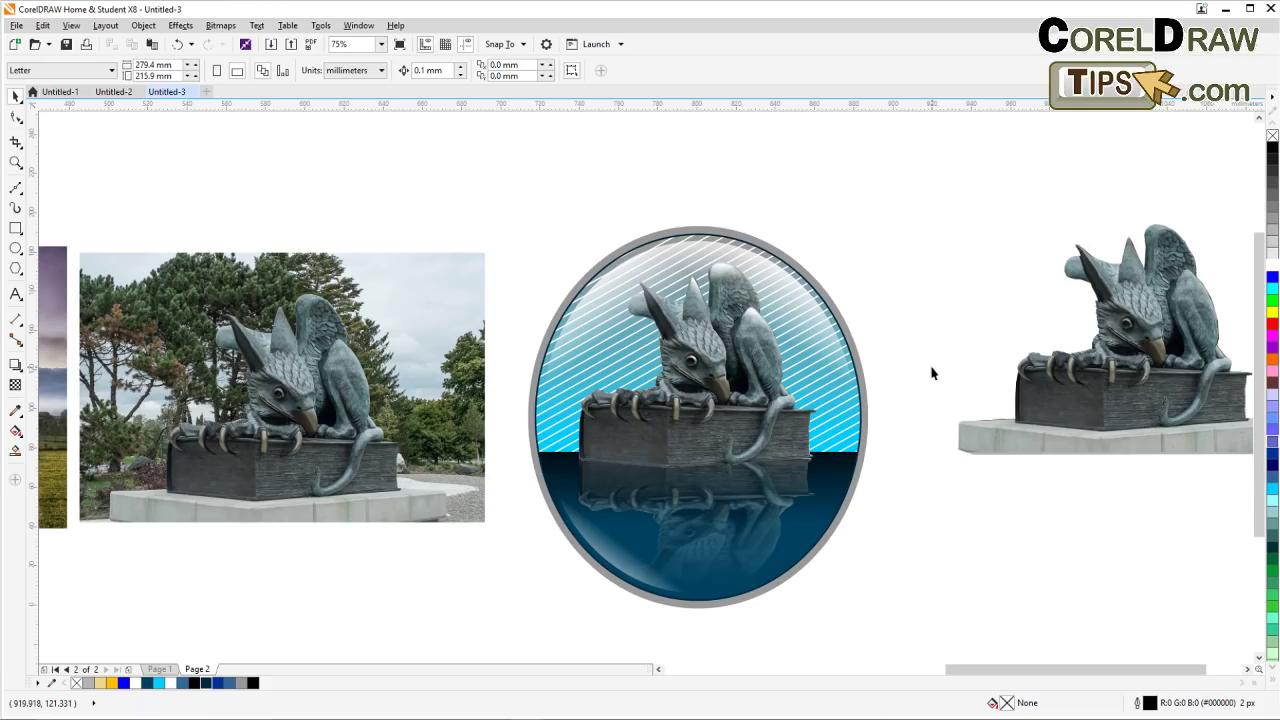
{"action": "left_click", "coordinate": [15, 162]}
{"action": "key", "text": "space"}
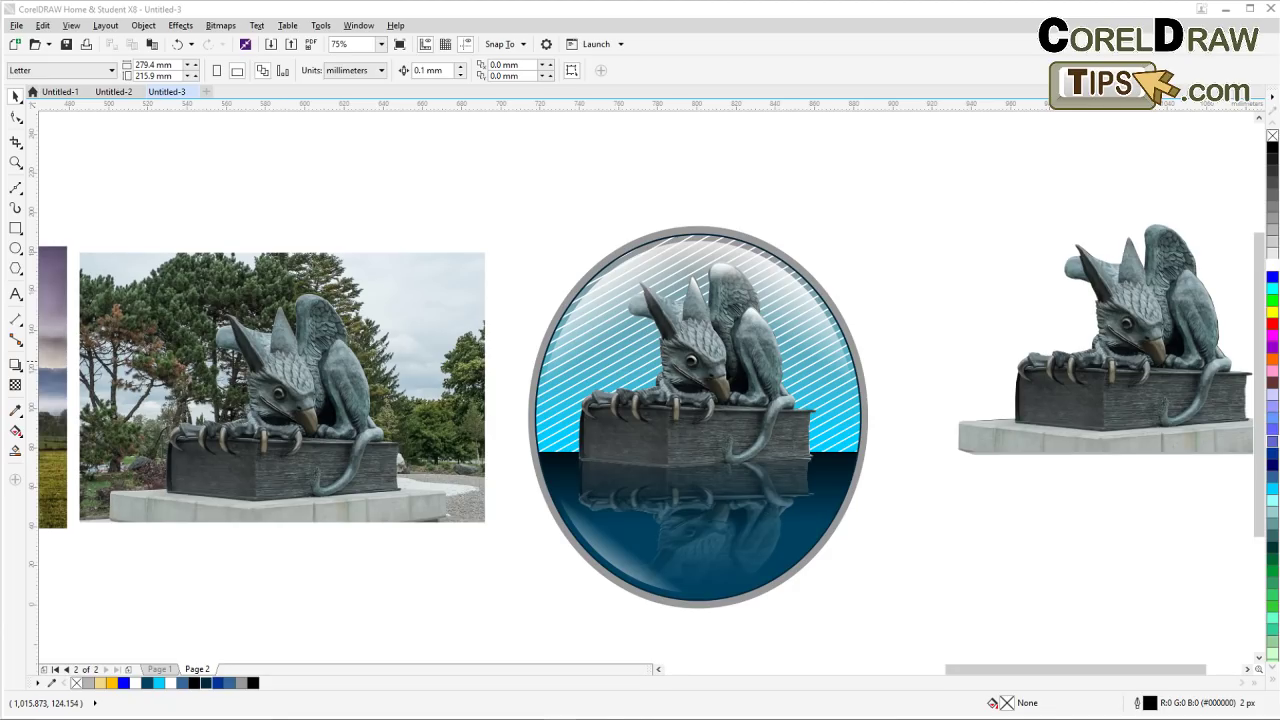
{"action": "left_click", "coordinate": [15, 162]}
{"action": "left_click_drag", "start_coordinate": [540, 233], "coordinate": [898, 607]}
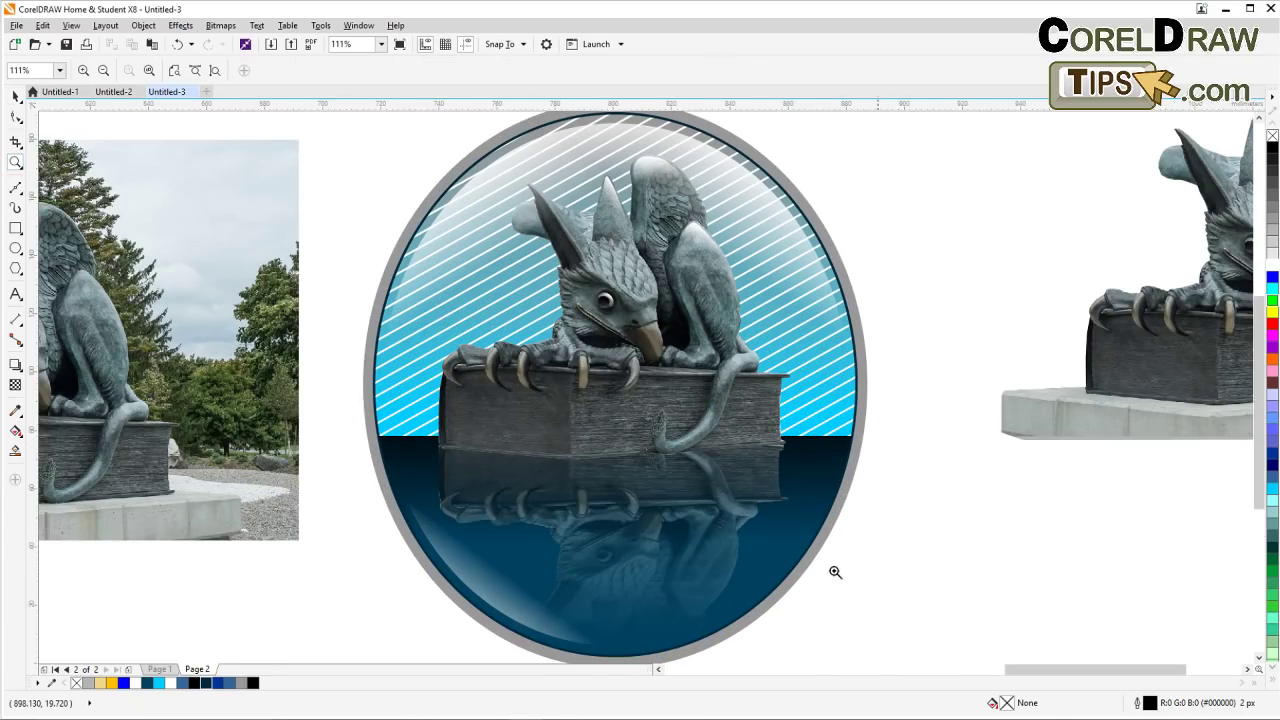
{"action": "left_click", "coordinate": [16, 95]}
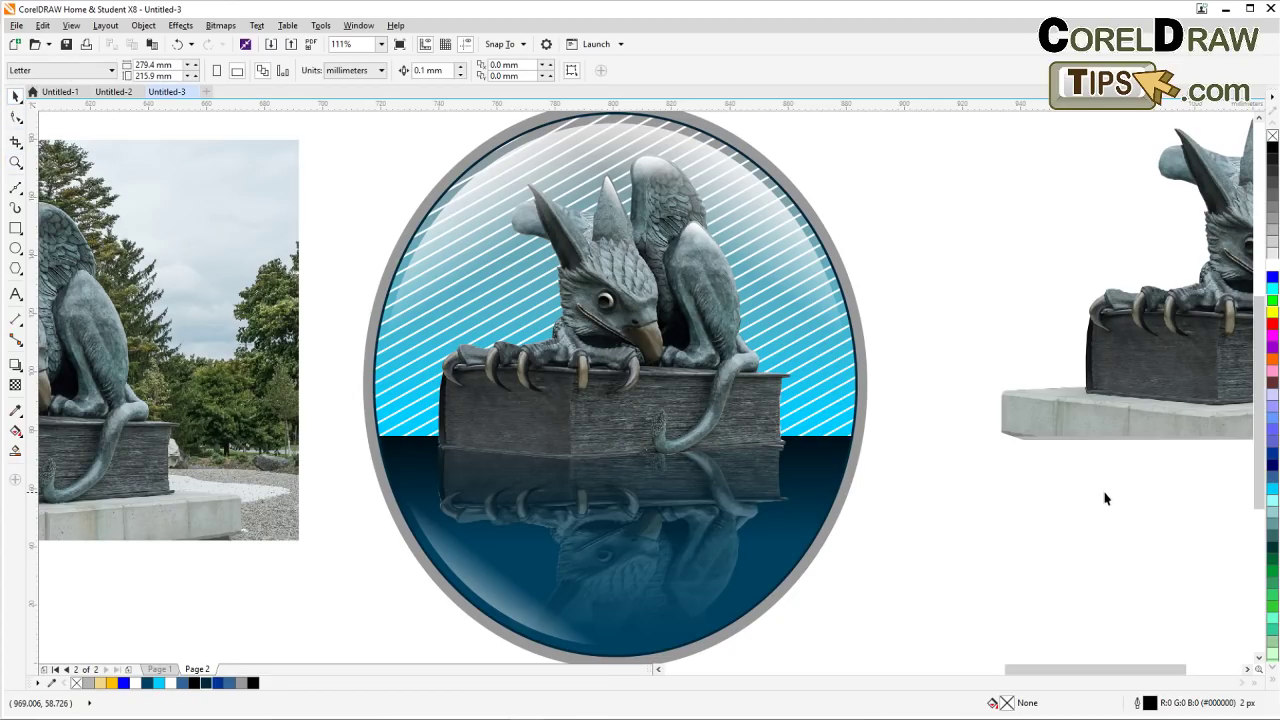